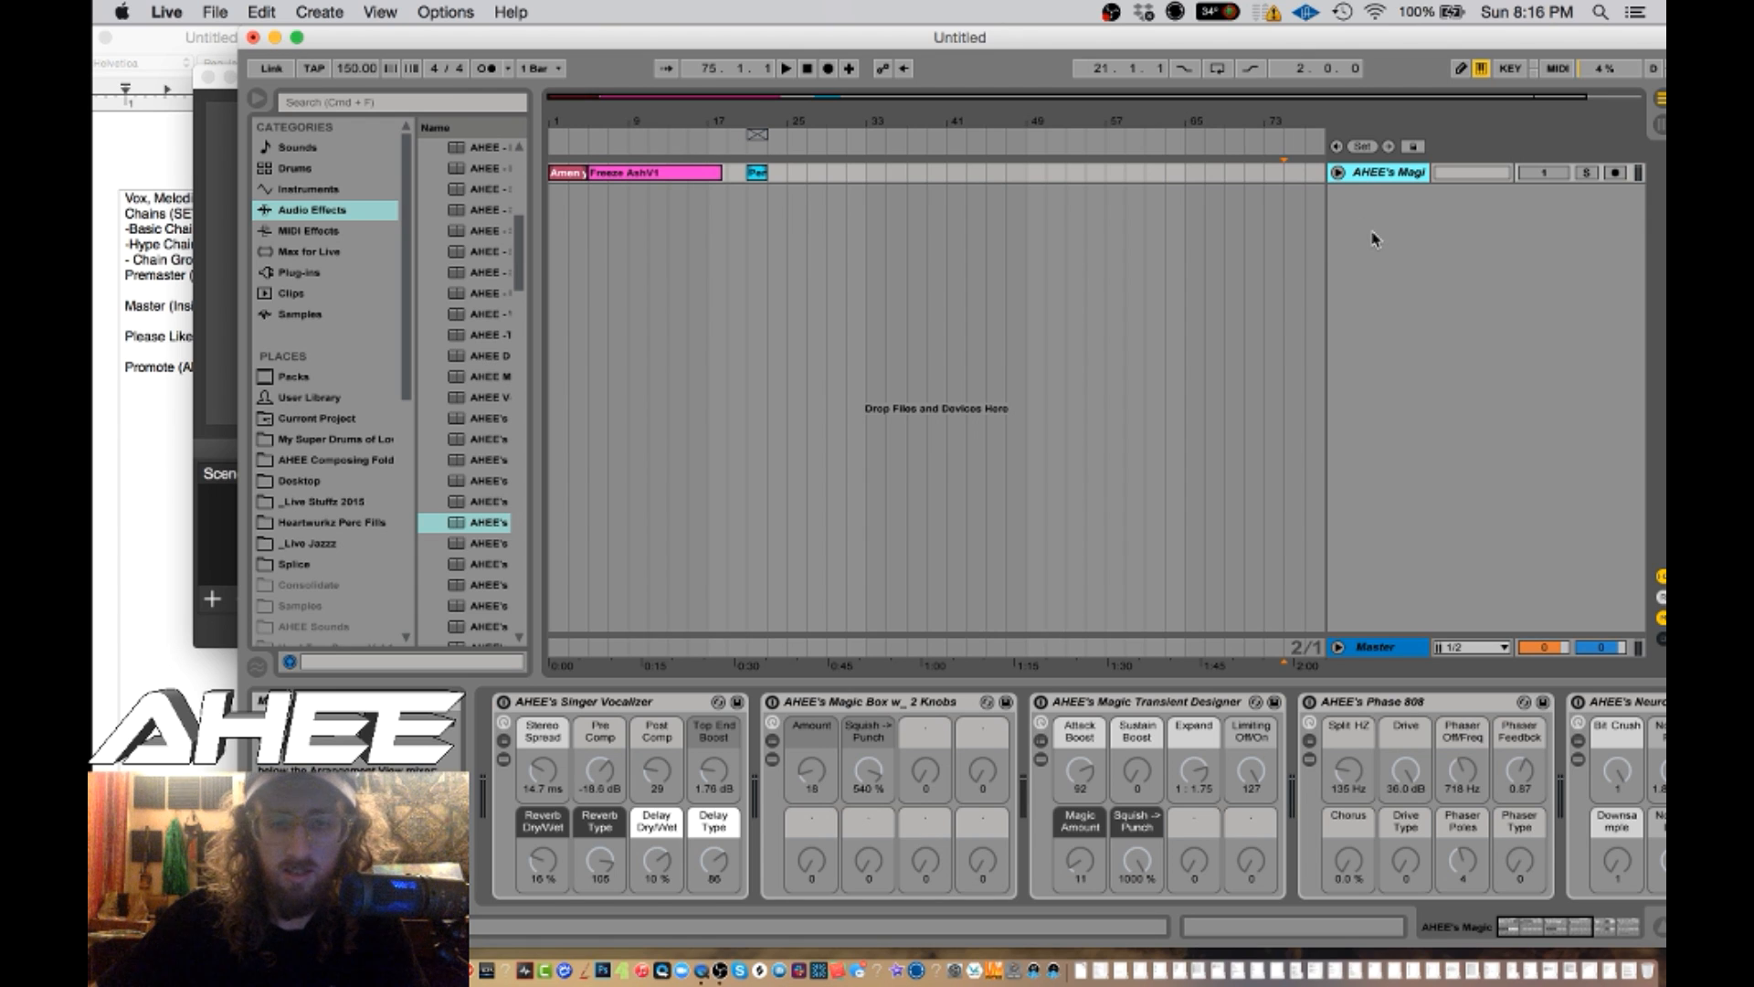
- Insert a new audio track, put it in its own group, and name the group Vocals
key(super+t)
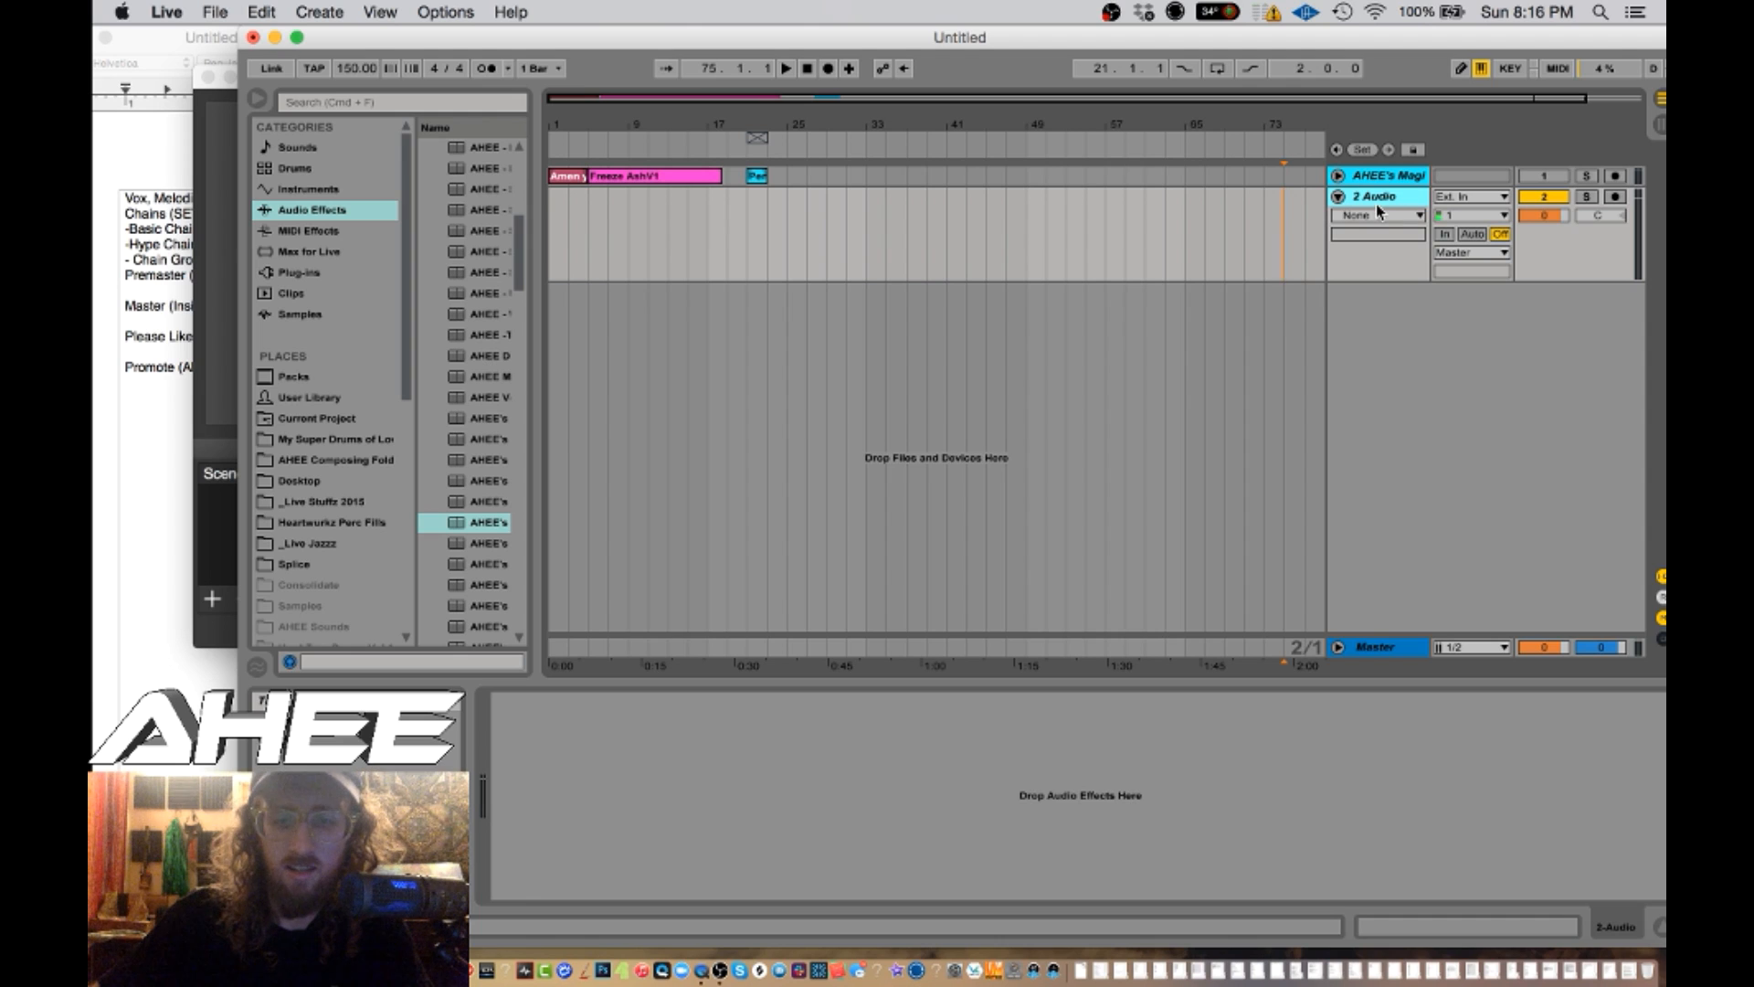
key(super+r)
key(super+g)
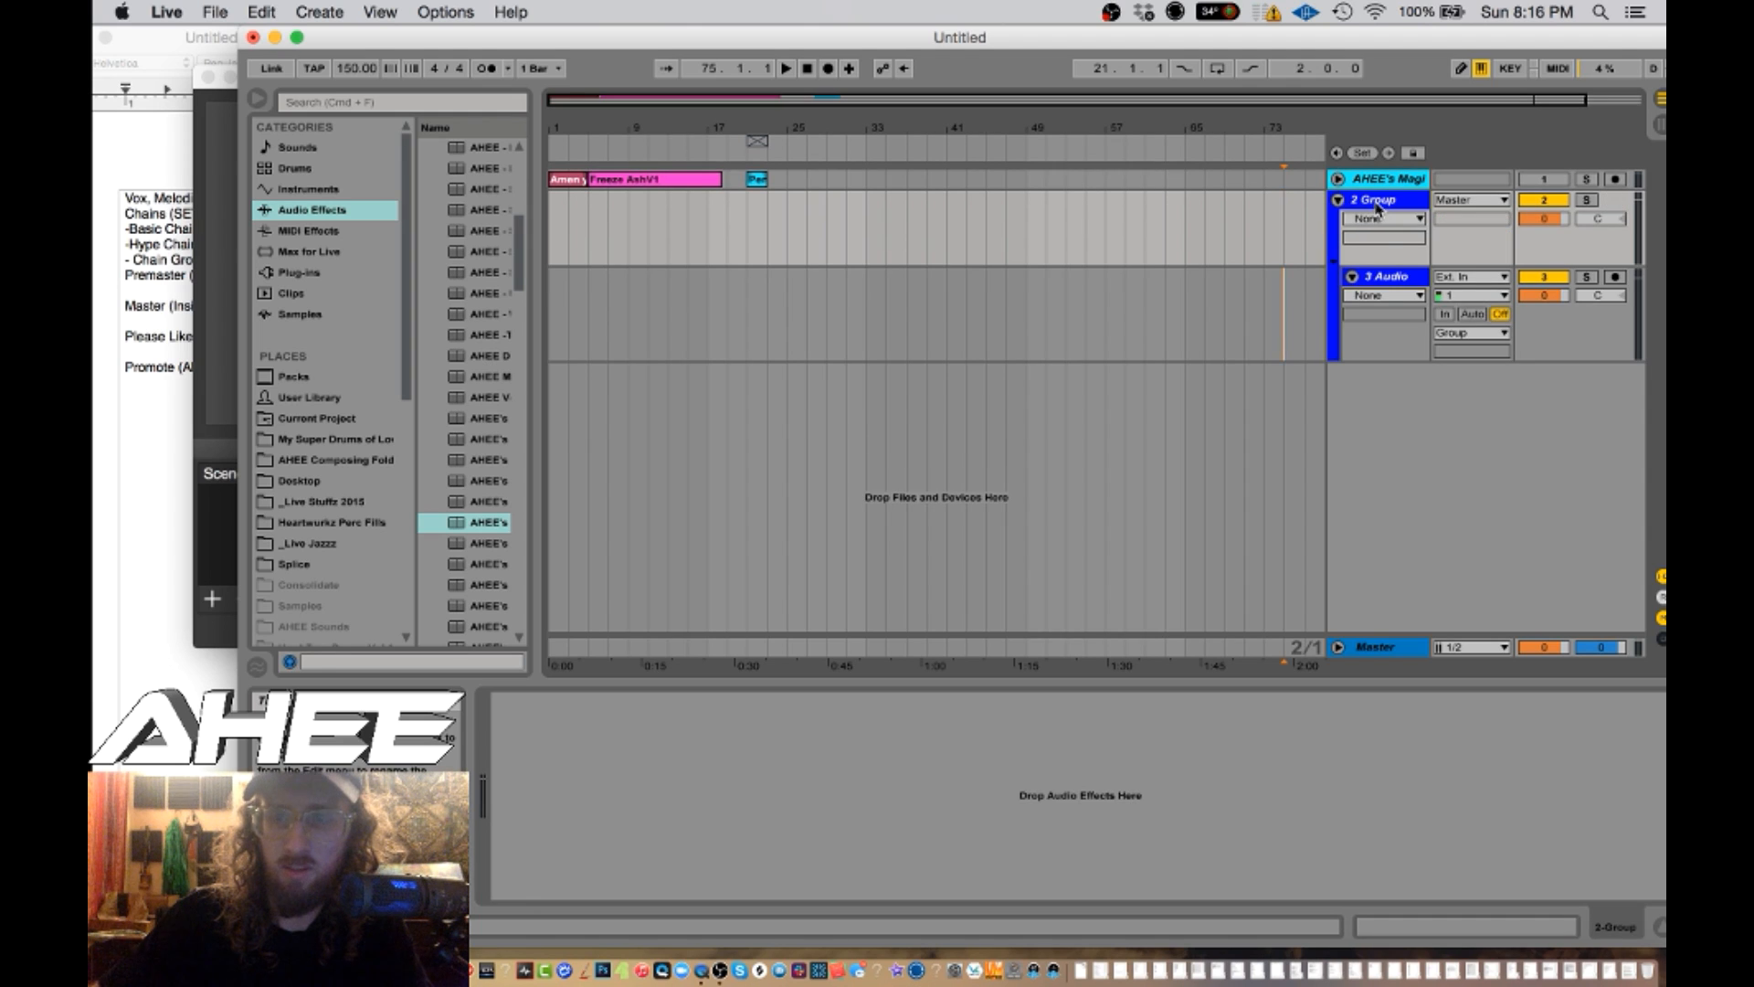
key(super+r)
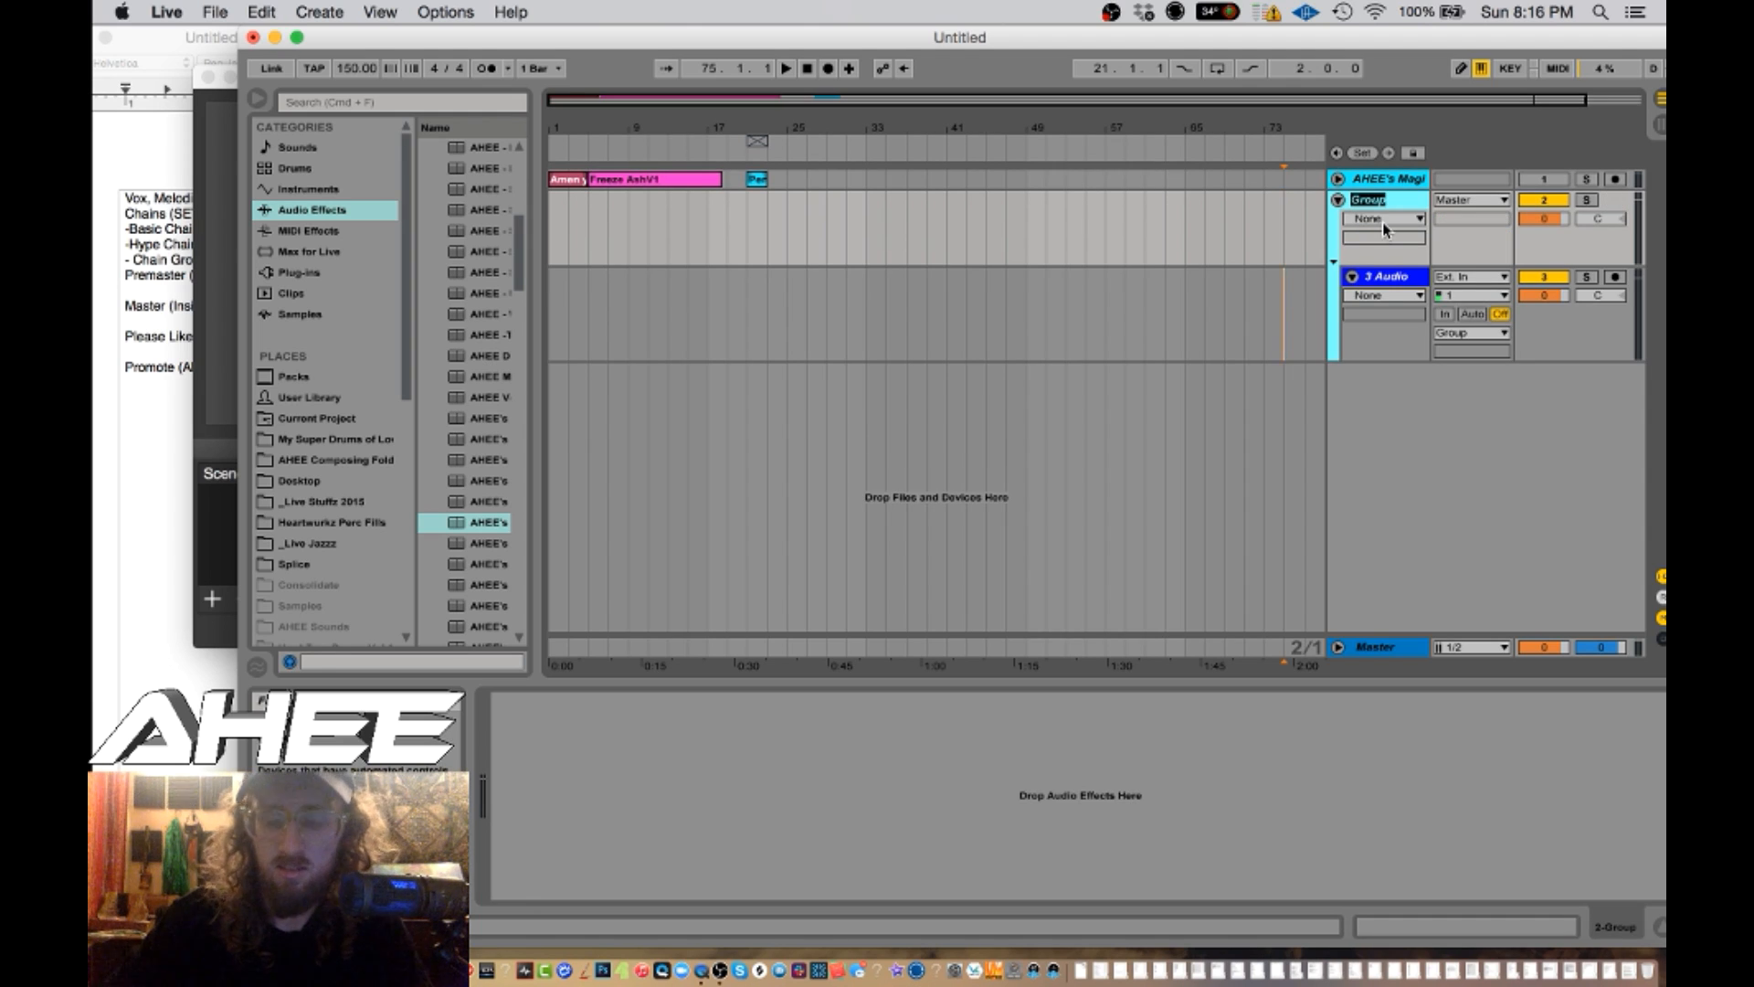
text(Vo)
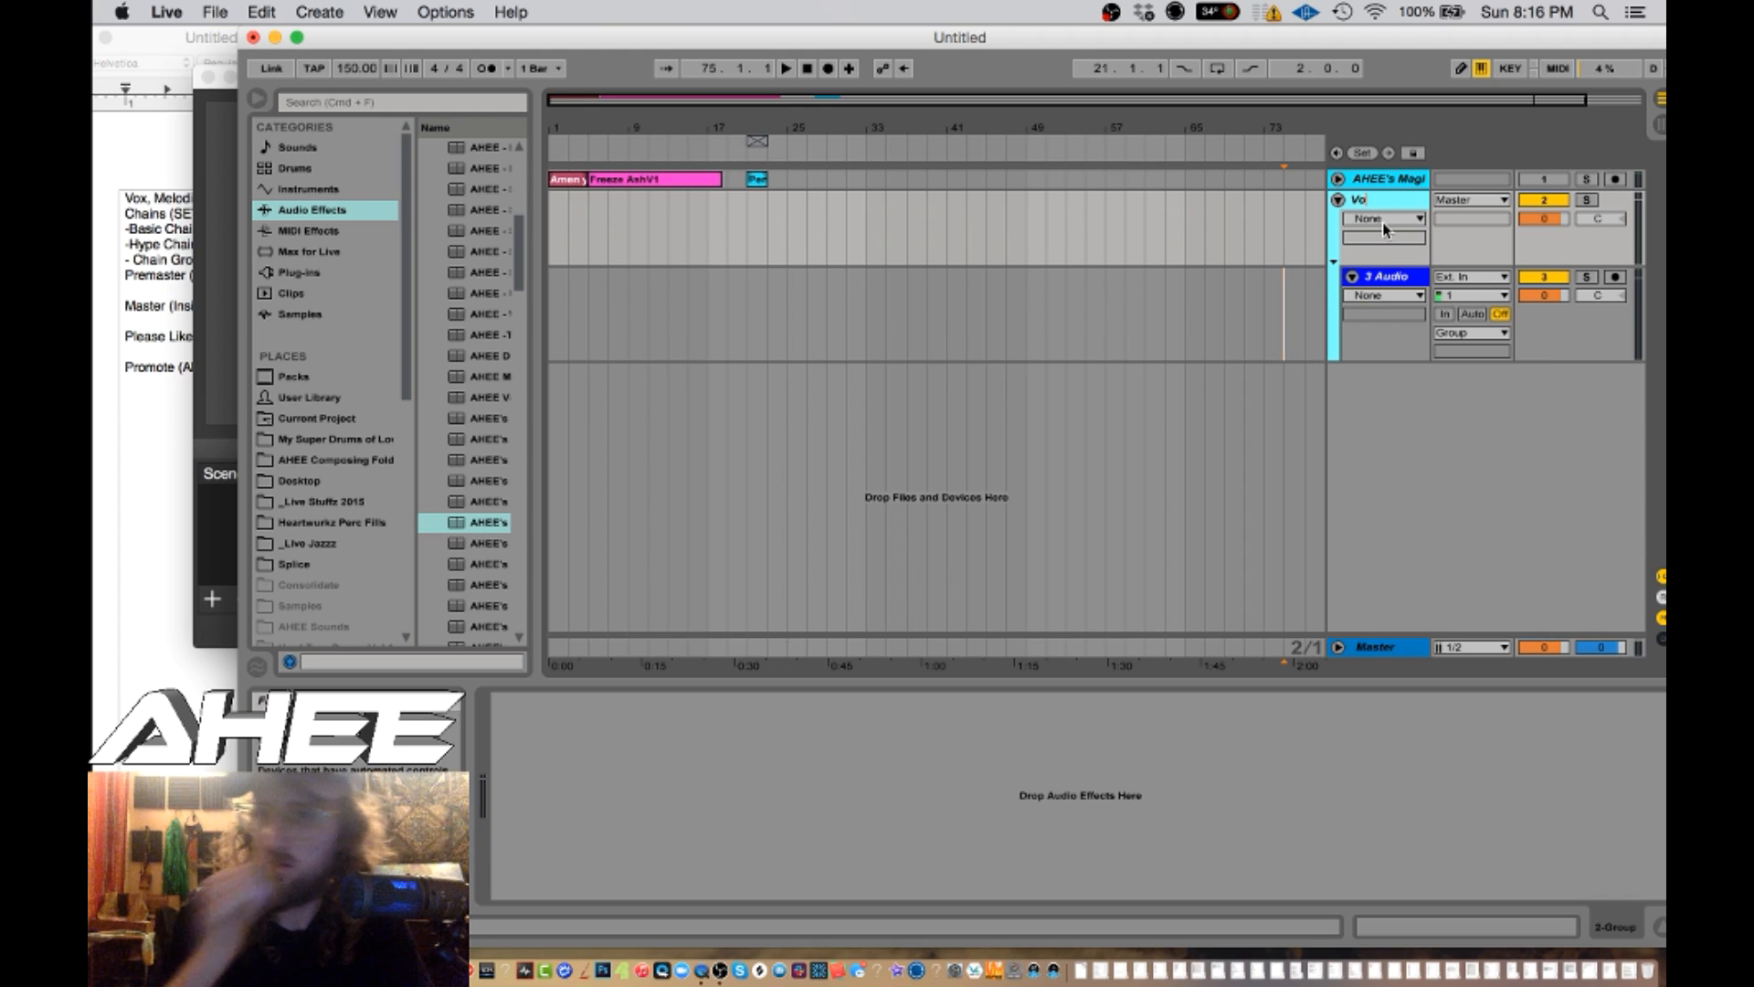
text(cals)
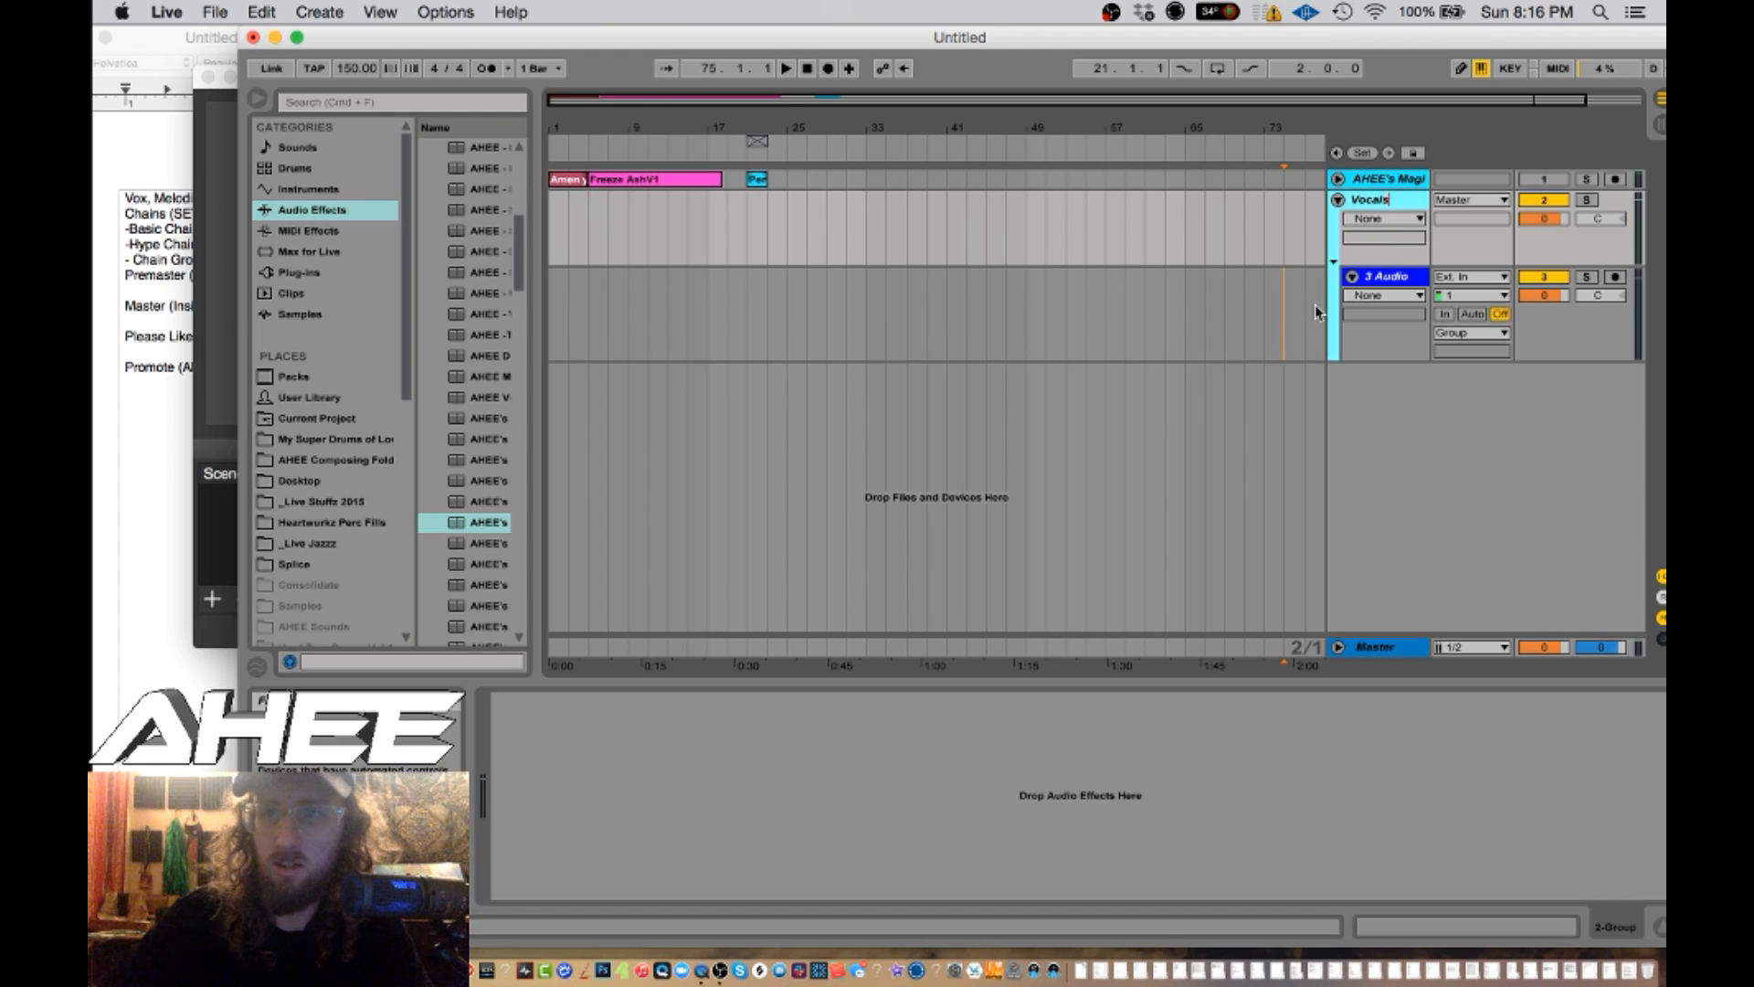
click(1291, 356)
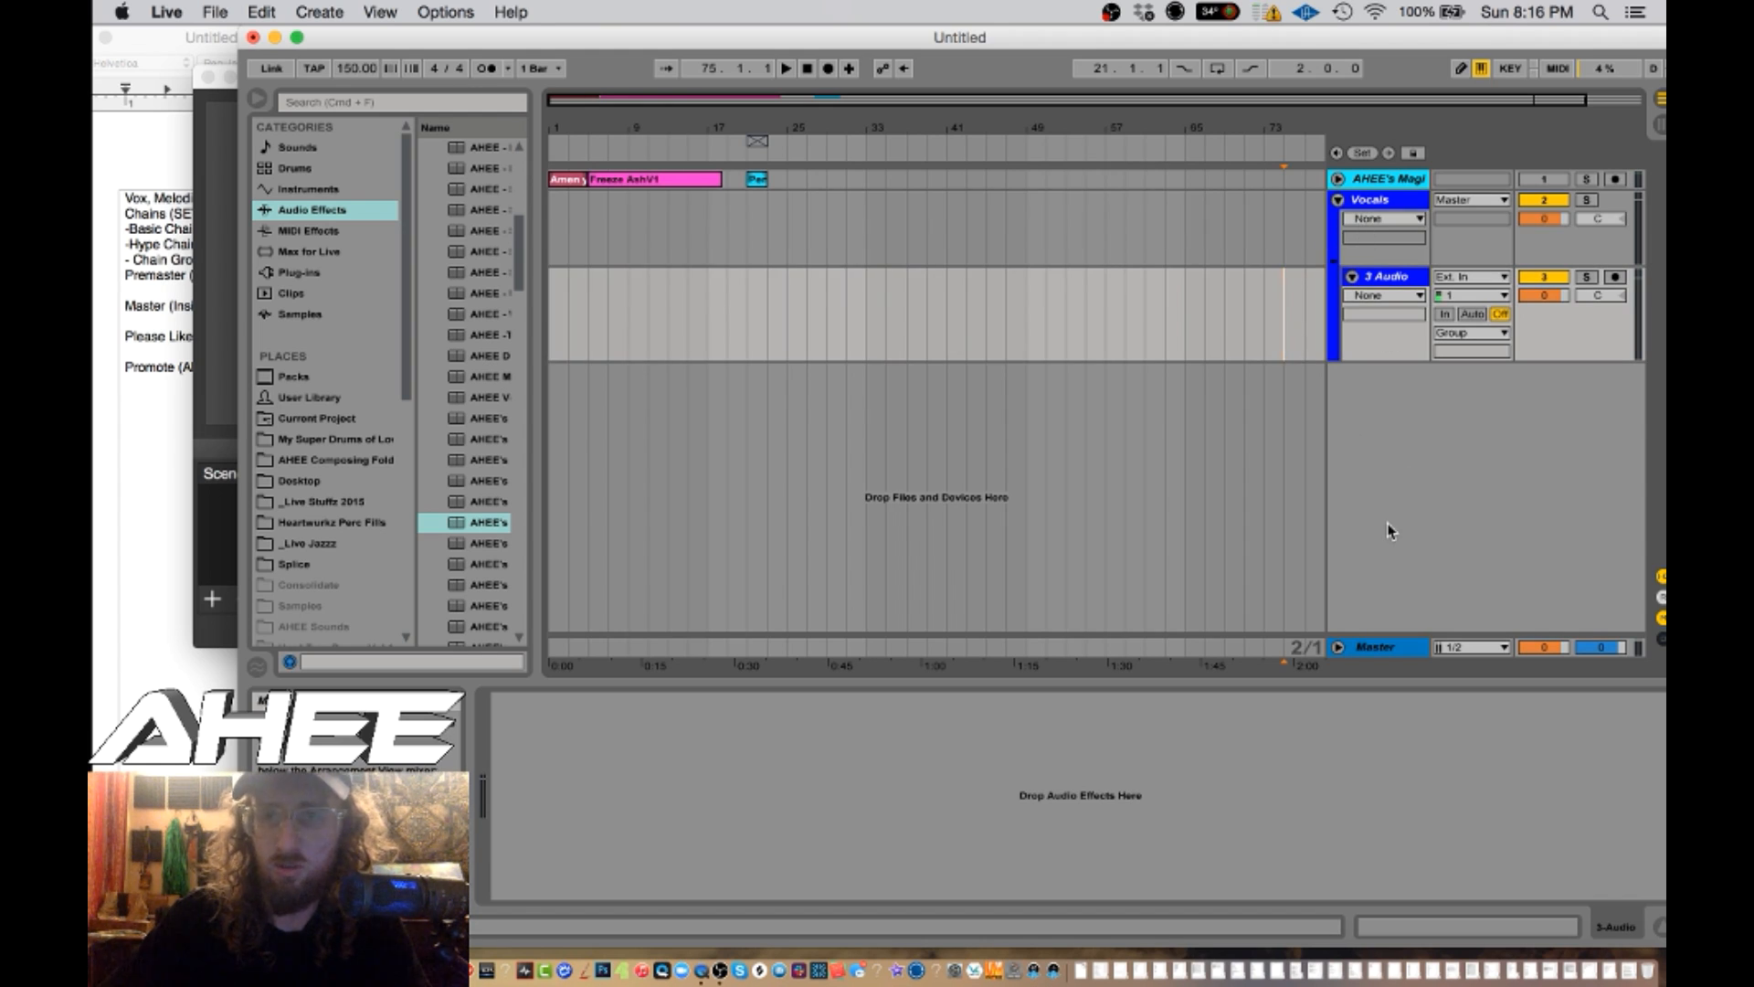
- Colour the Vocals group and the audio track inside it pink
click(1371, 201)
right_click(1372, 203)
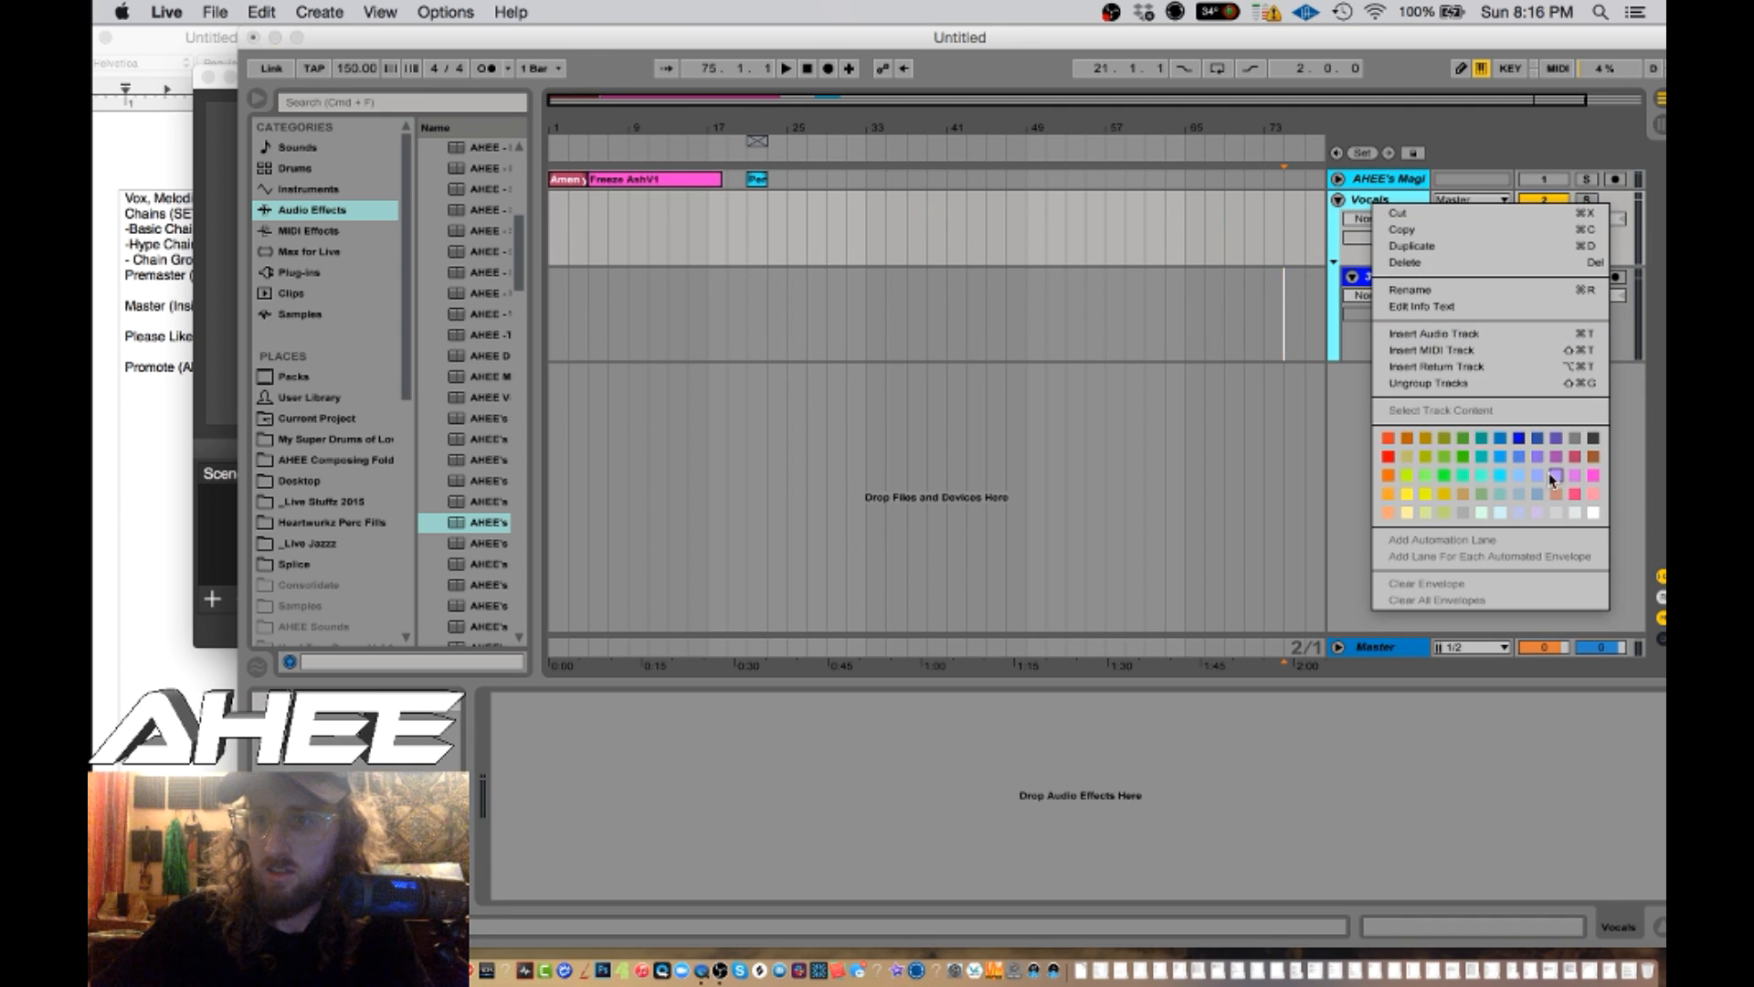
click(1575, 475)
click(1395, 277)
right_click(1393, 277)
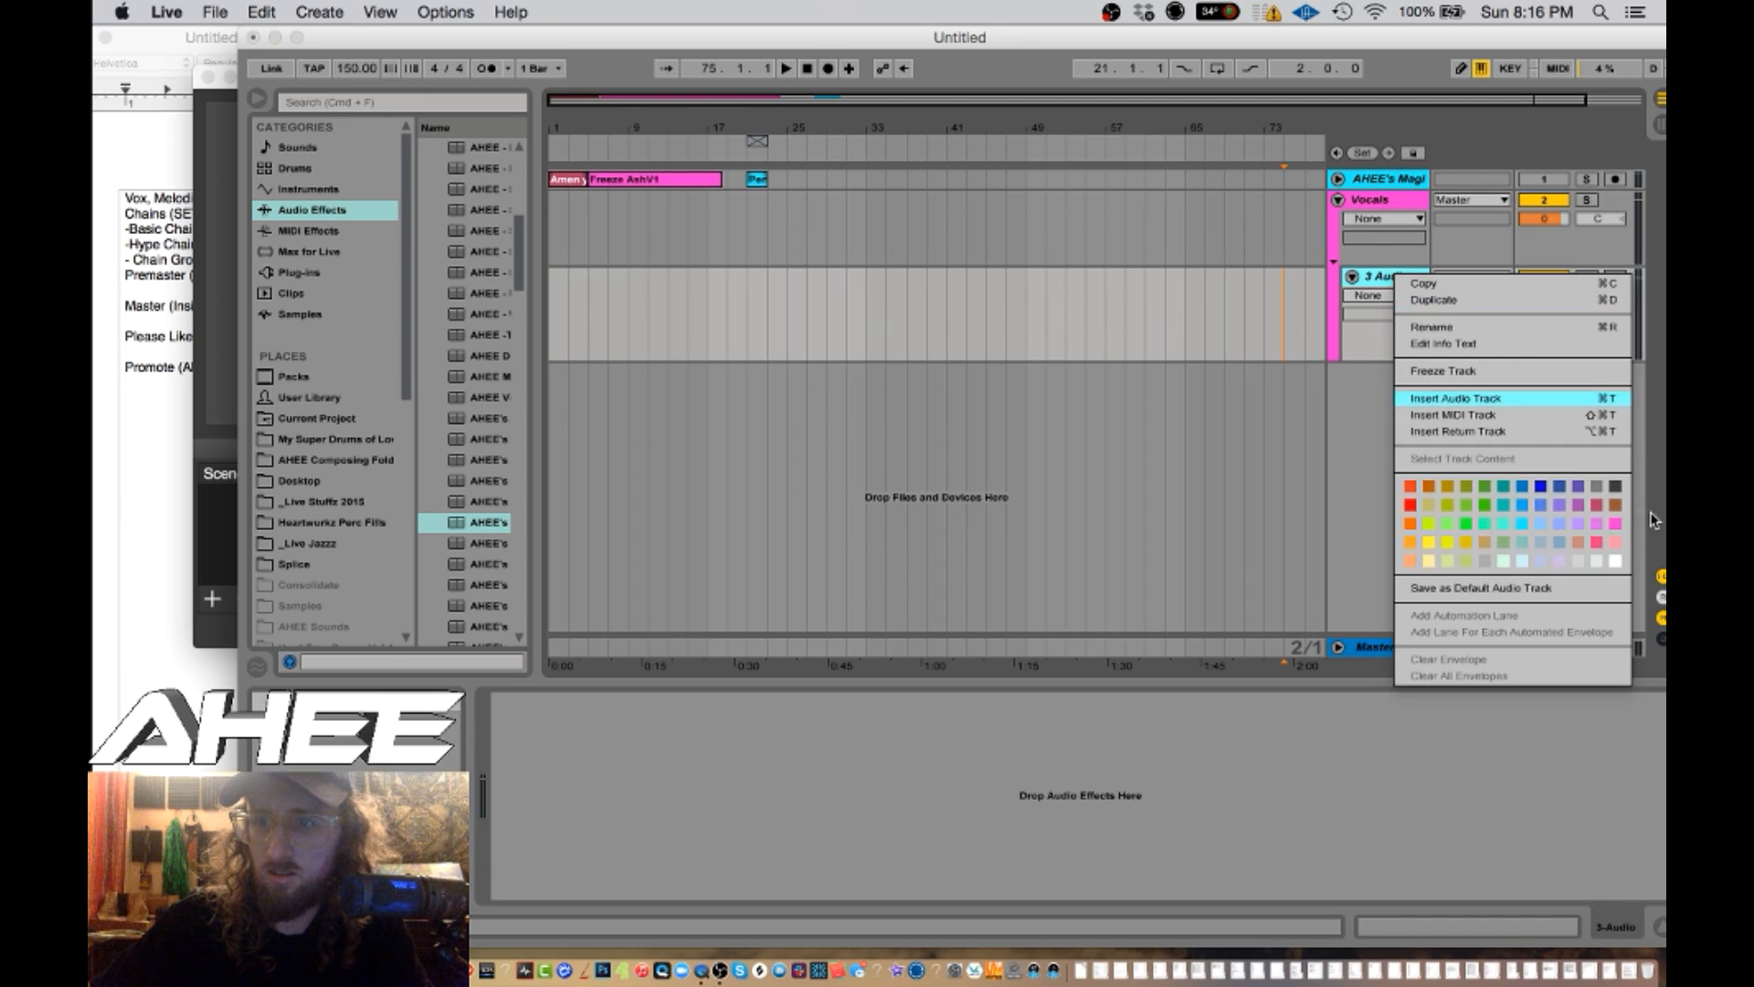
click(1619, 531)
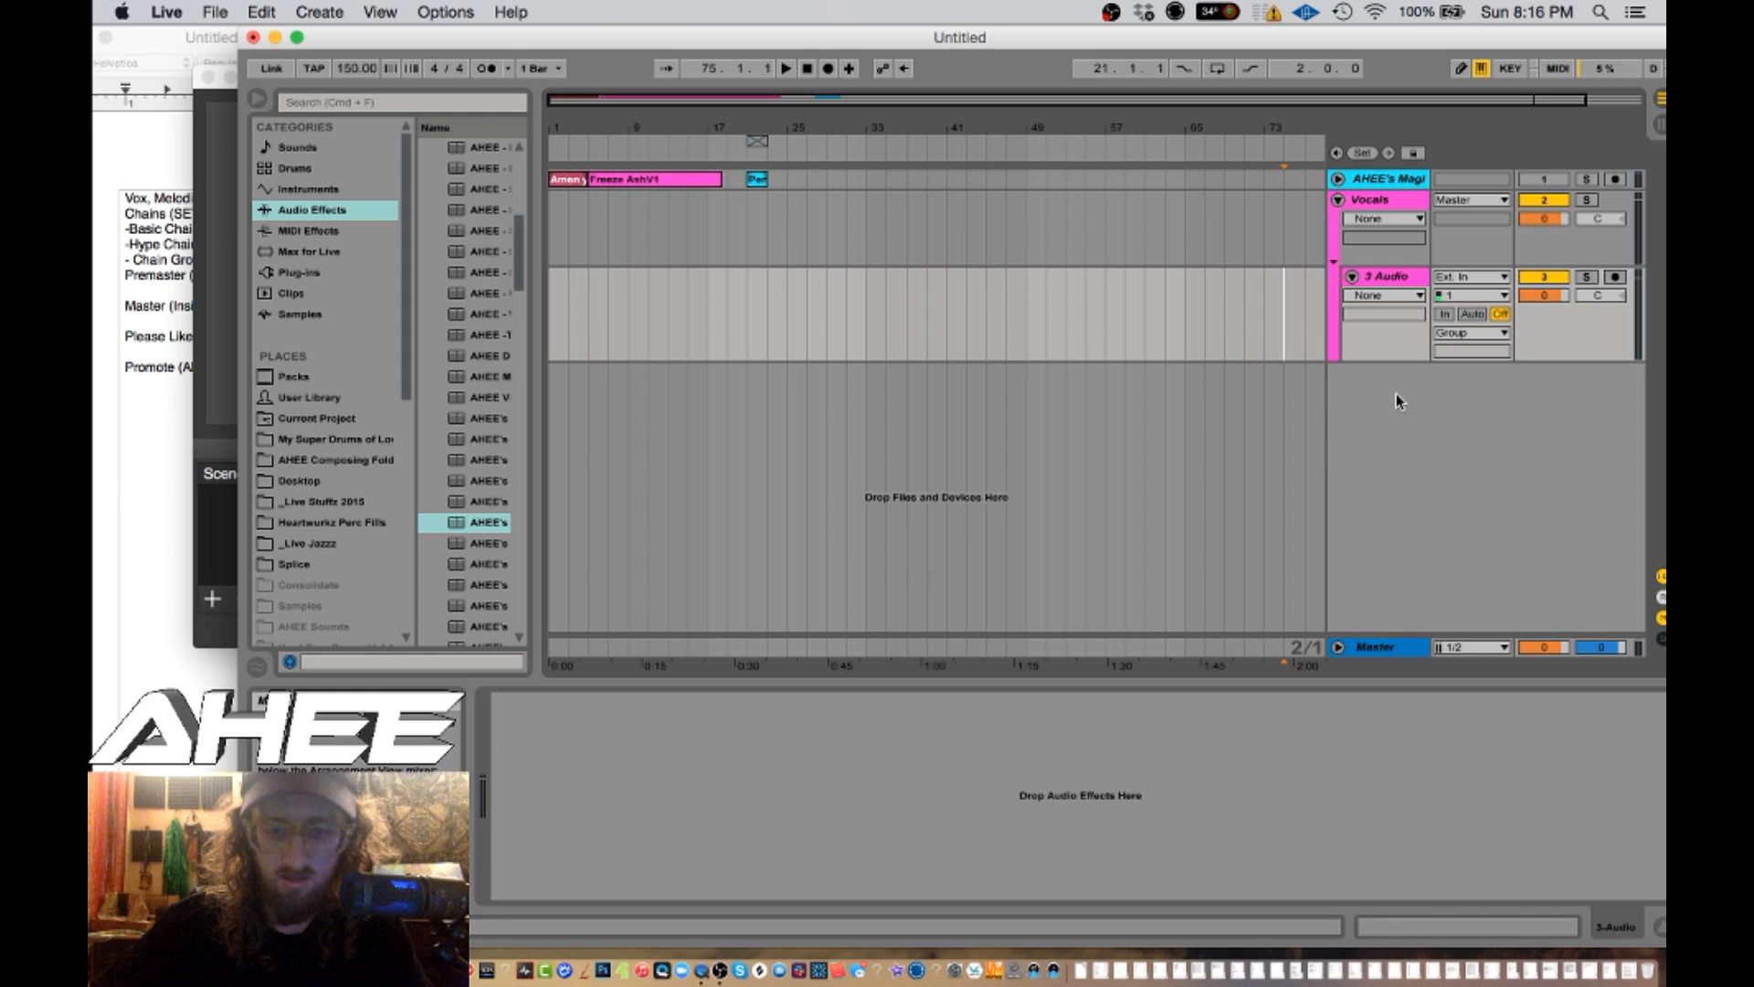
- Insert another audio track, move it out of the Vocals group, and colour it light blue
key(super+t)
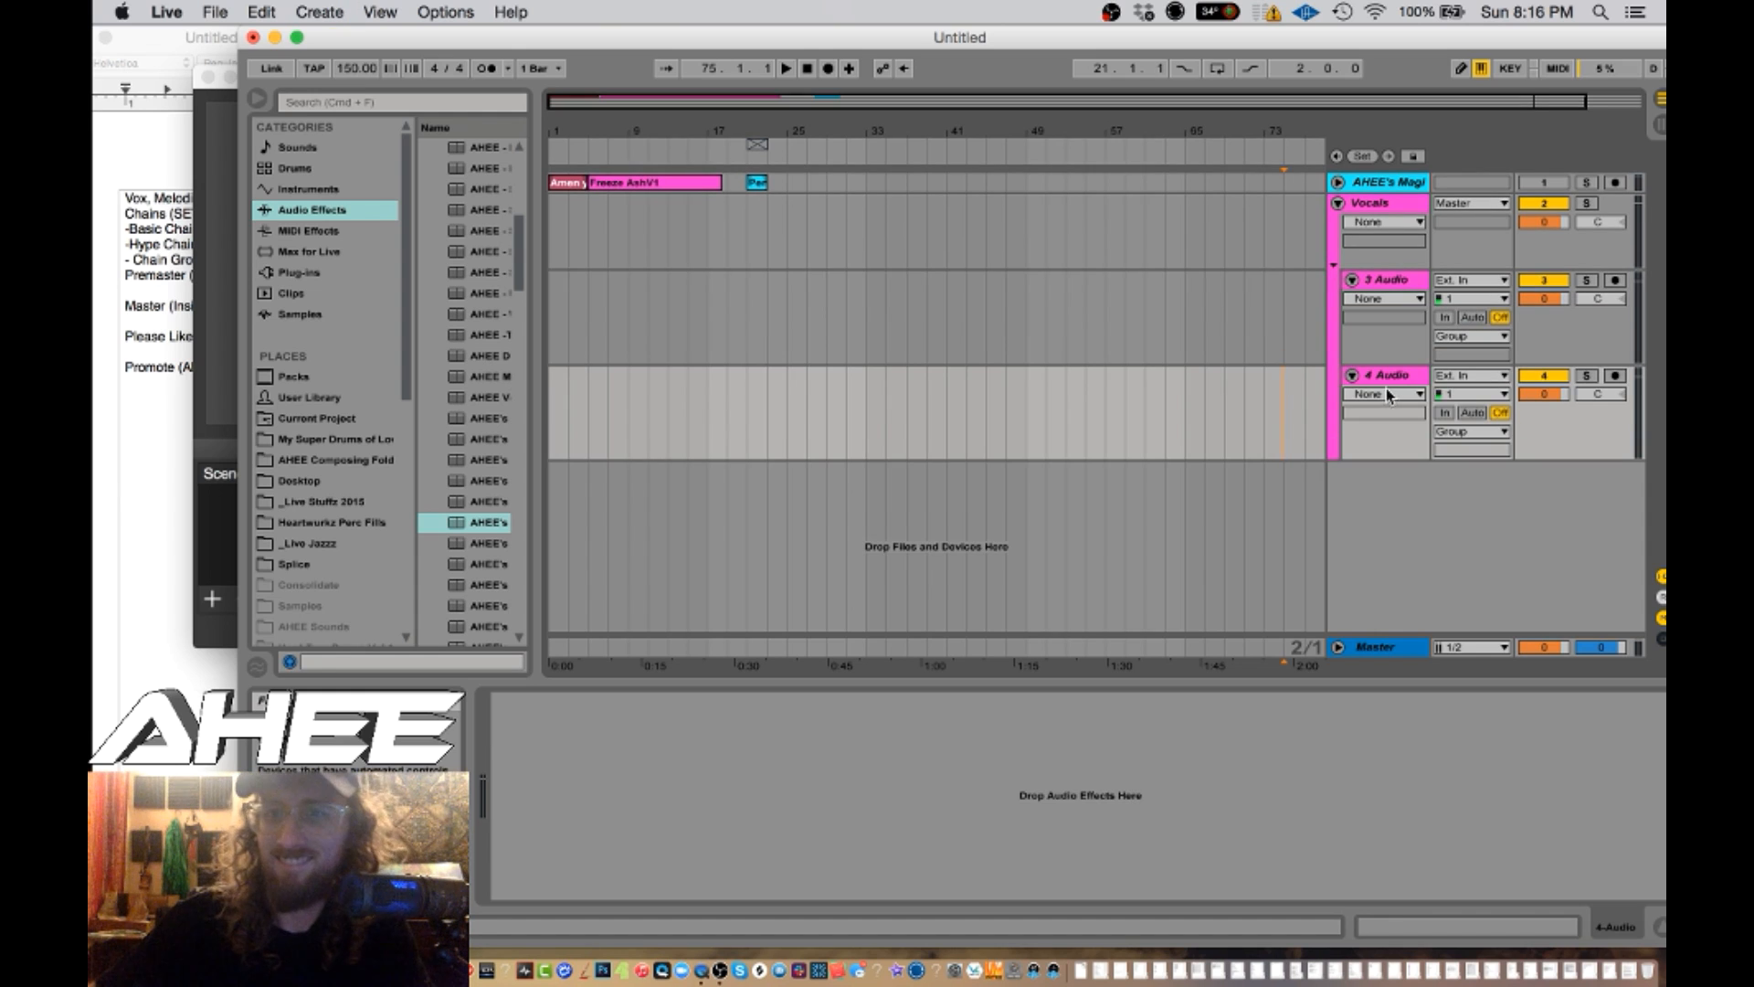
drag(1389, 376, 1382, 489)
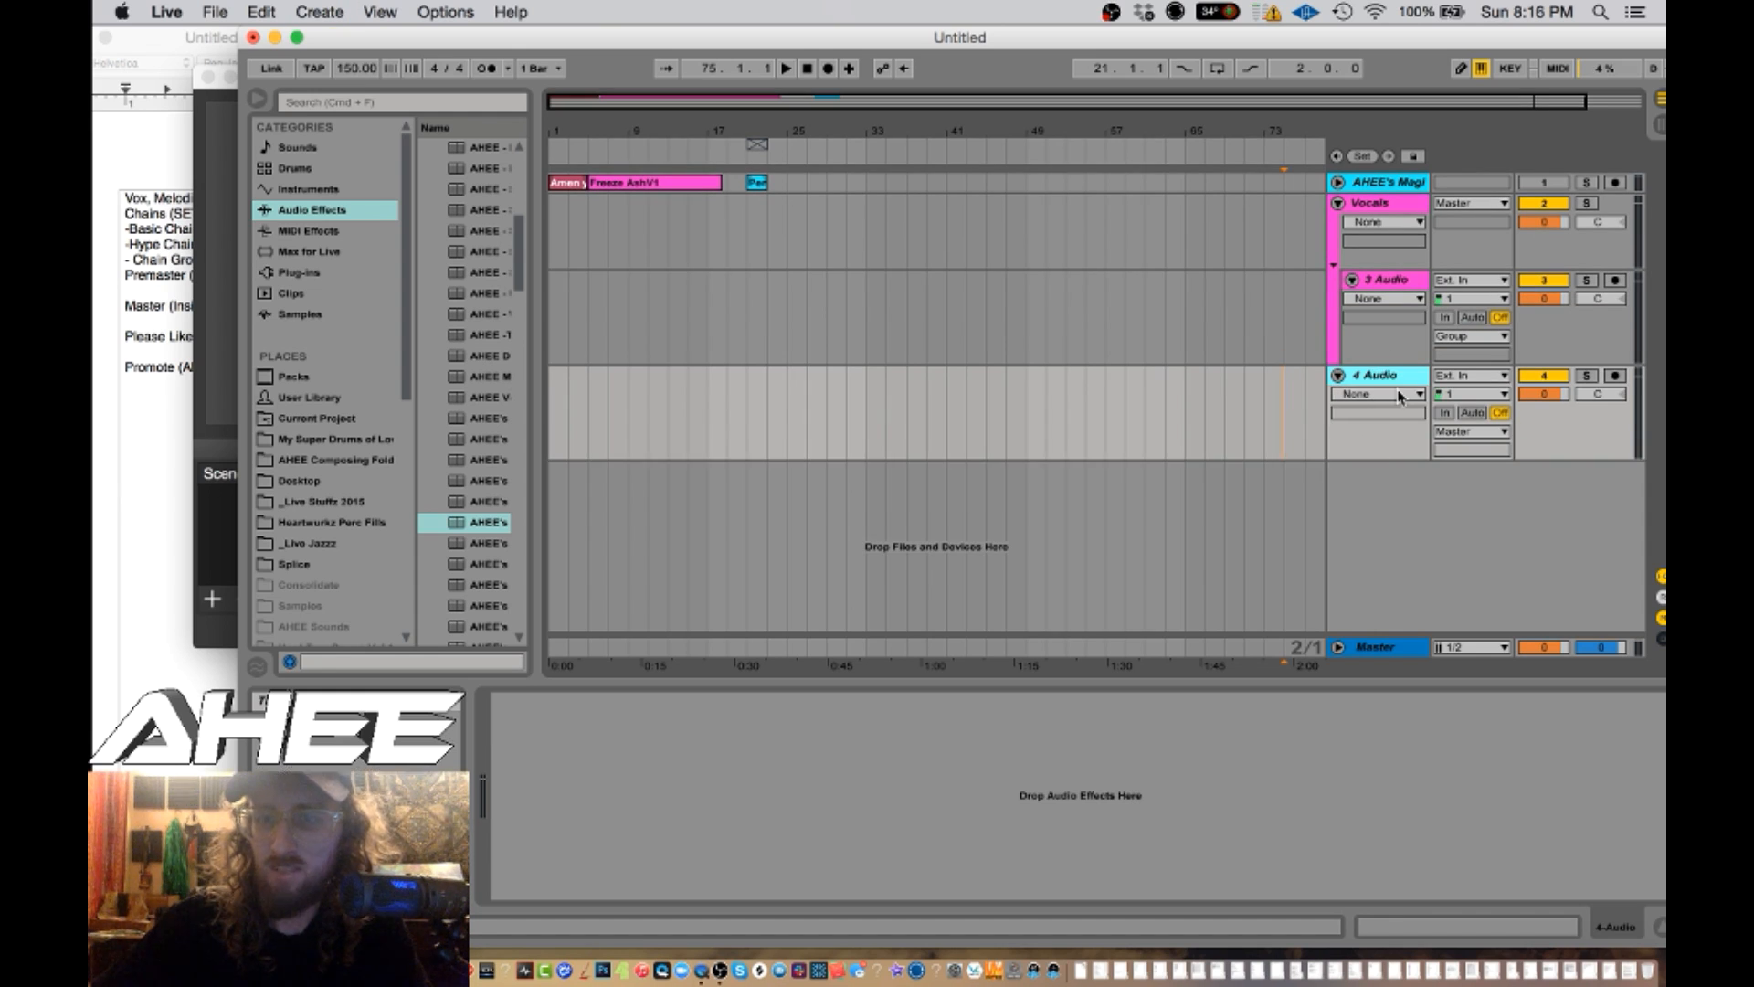
key(super+r)
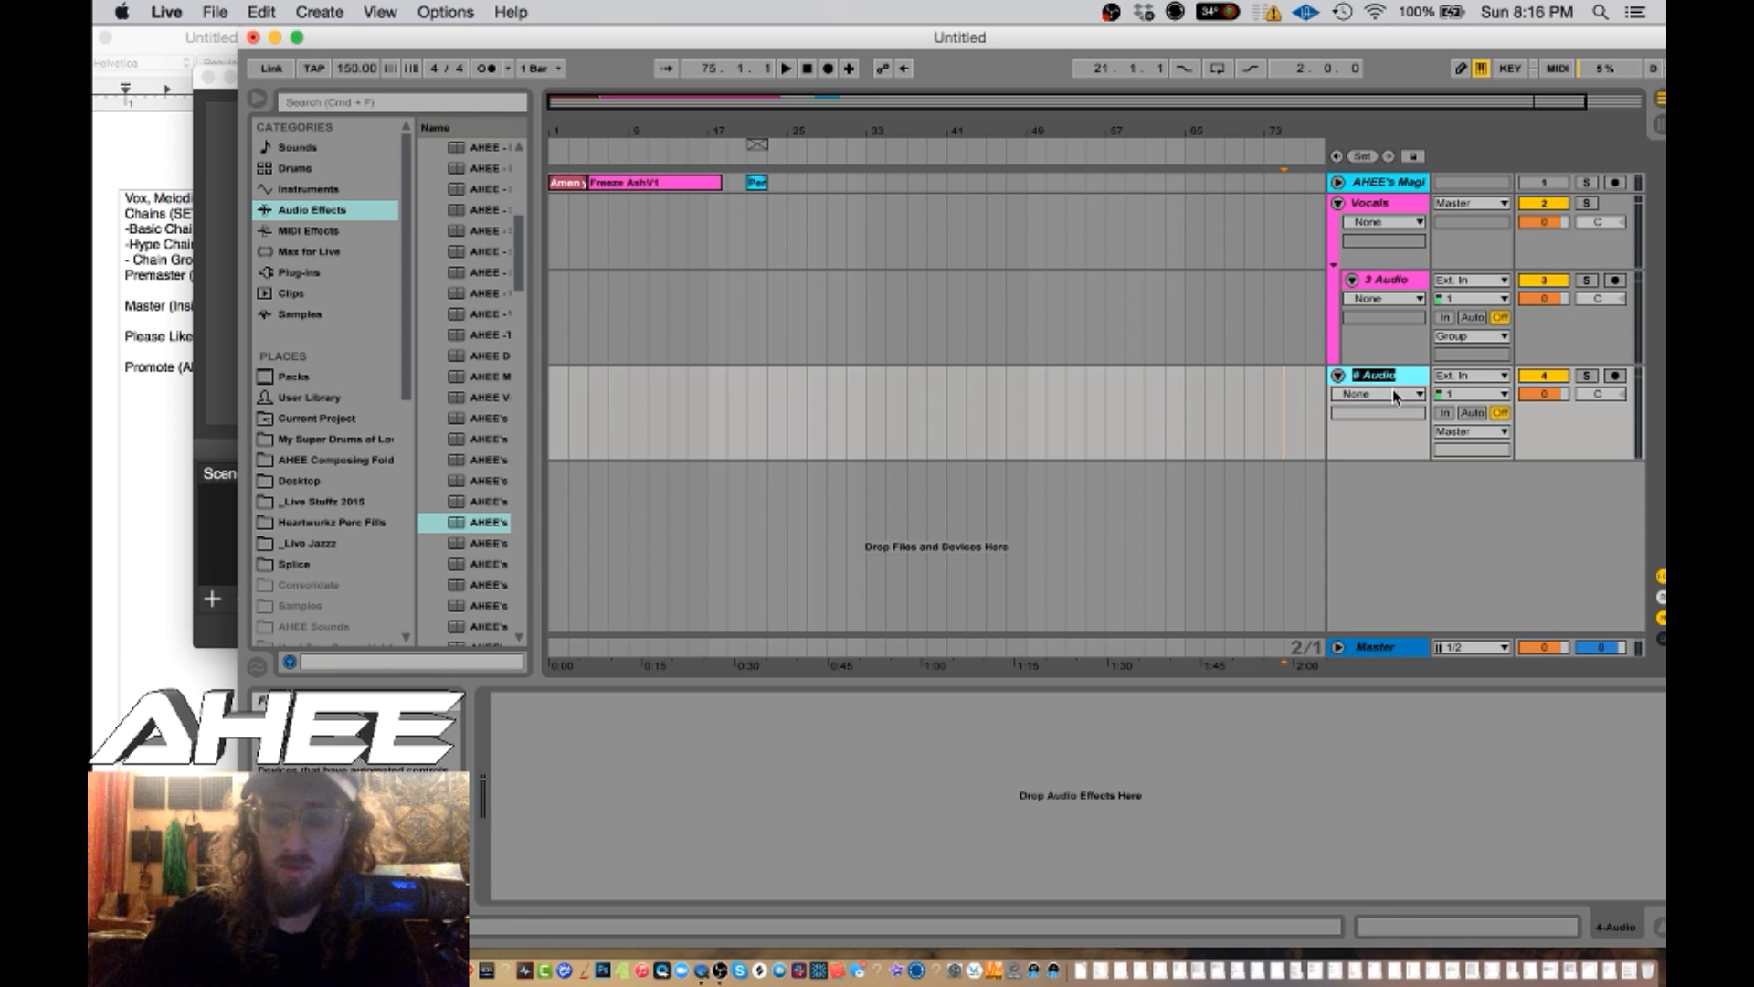
key(Return)
right_click(1366, 382)
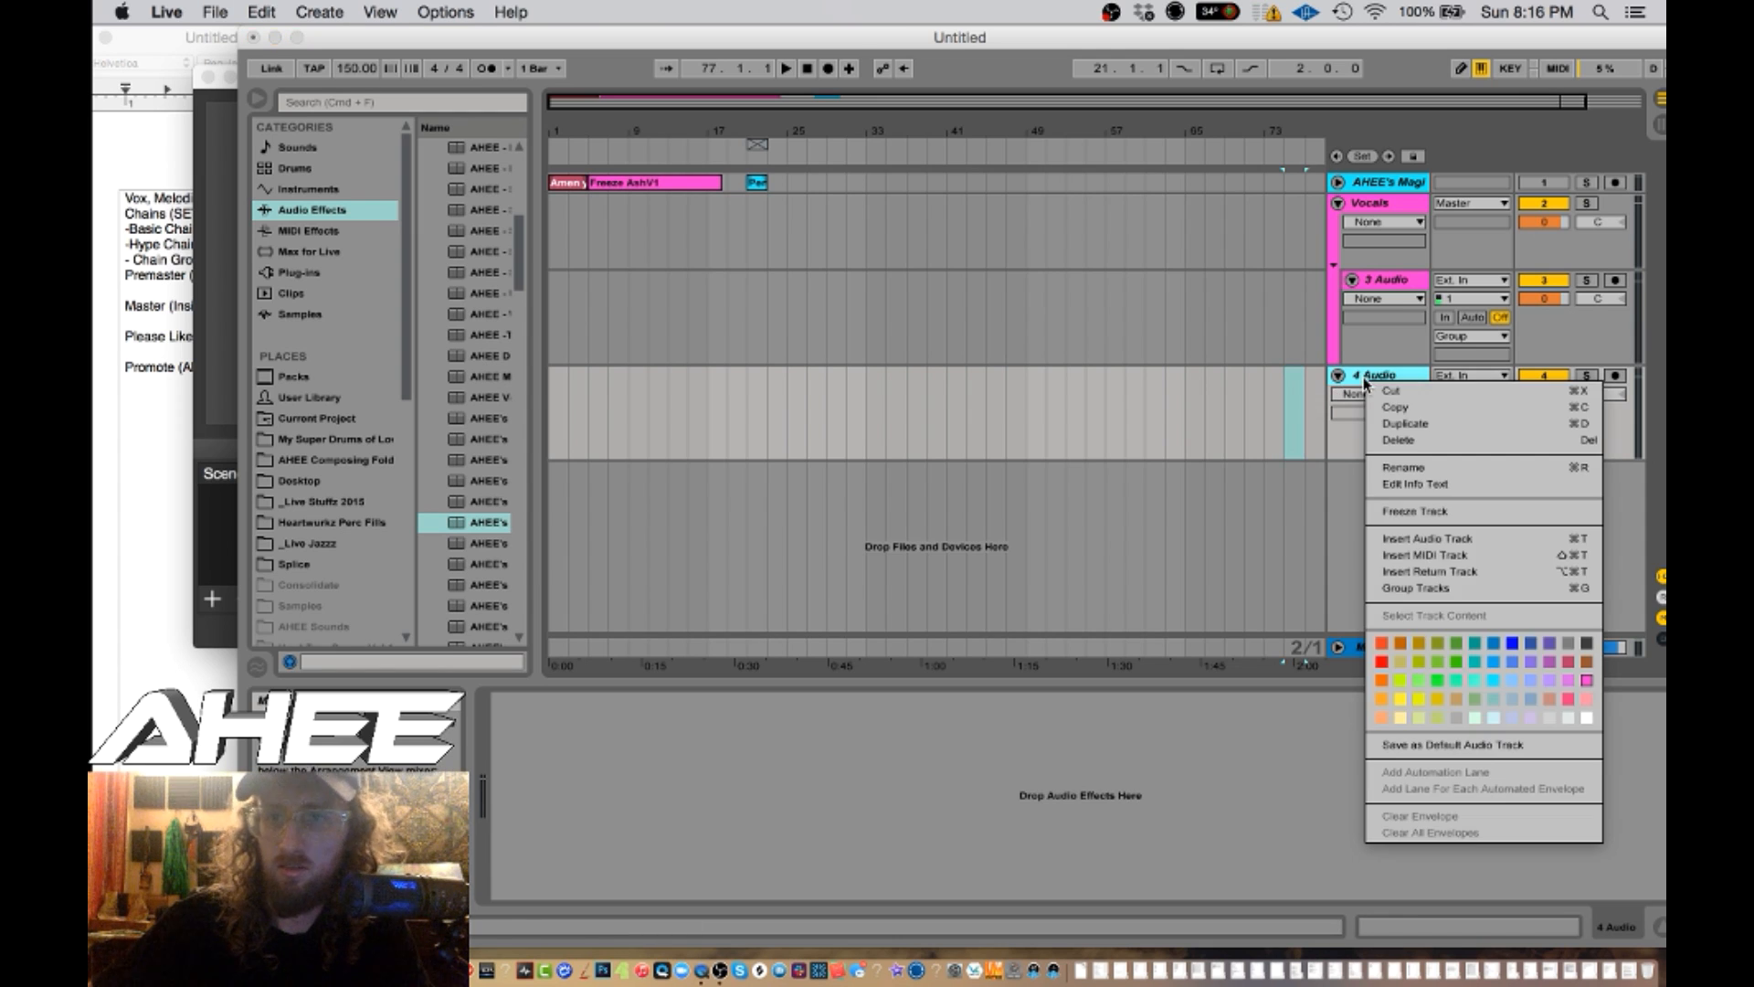
click(1493, 680)
- Group the light blue audio track and name the group Melodic
click(1374, 380)
key(super+g)
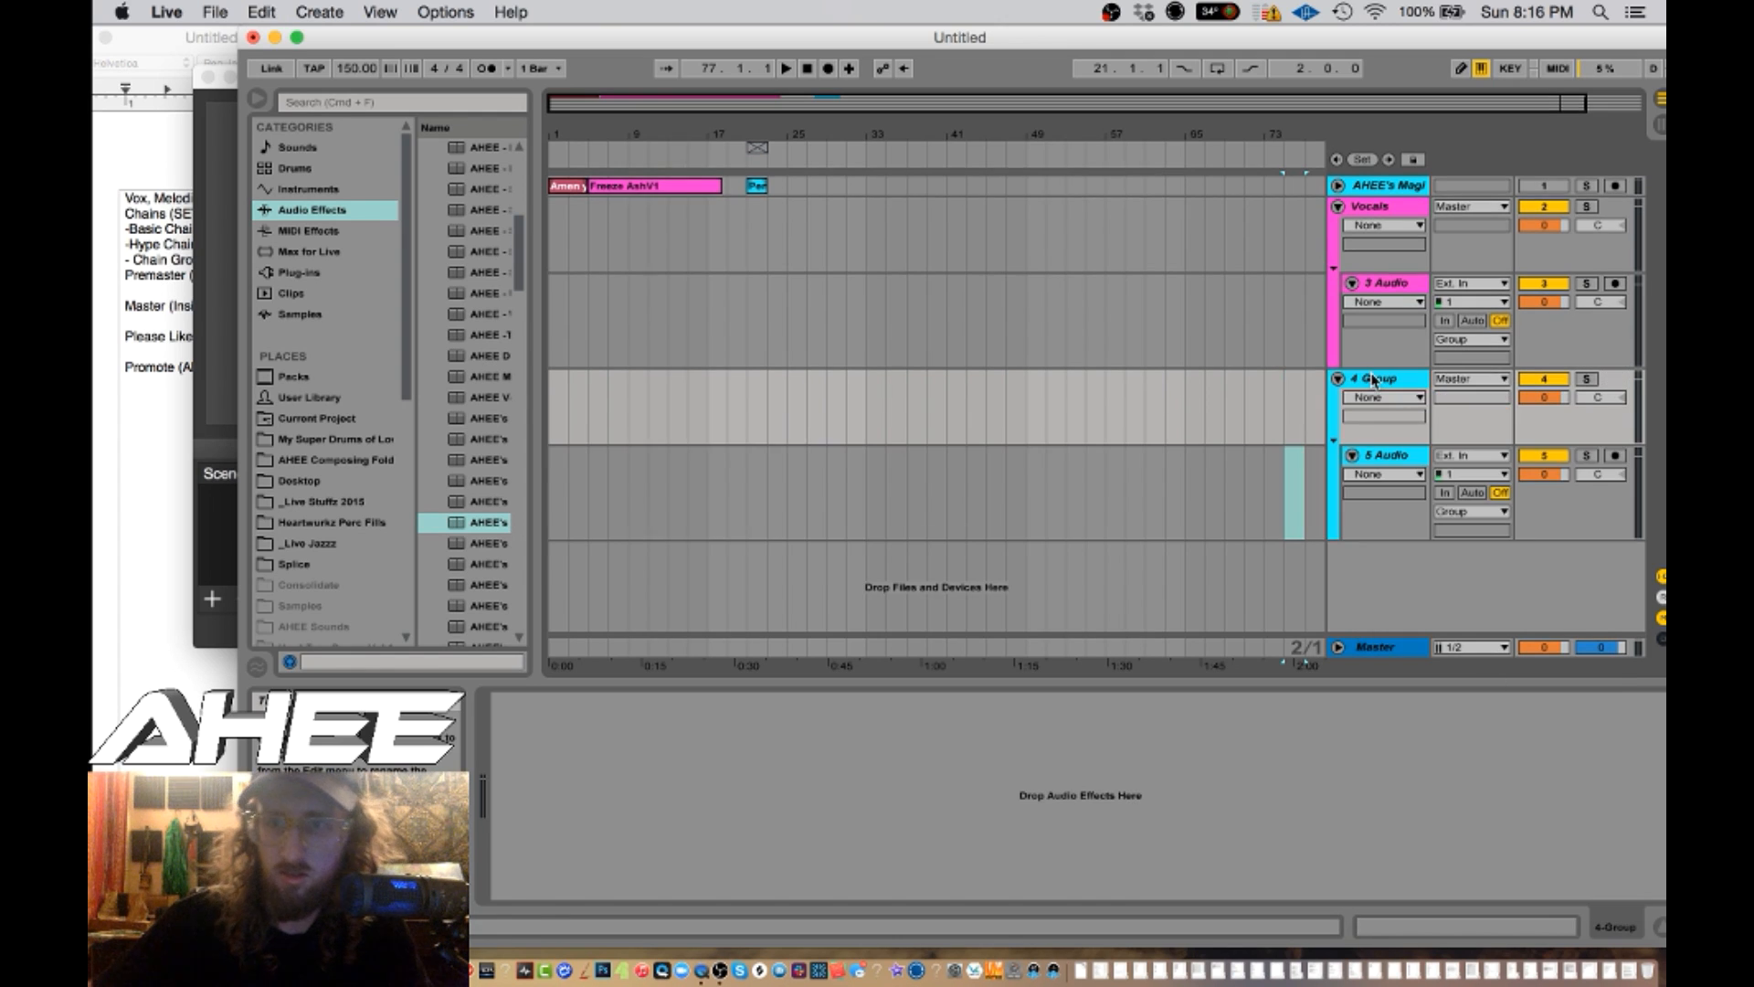
key(super+r)
text(M)
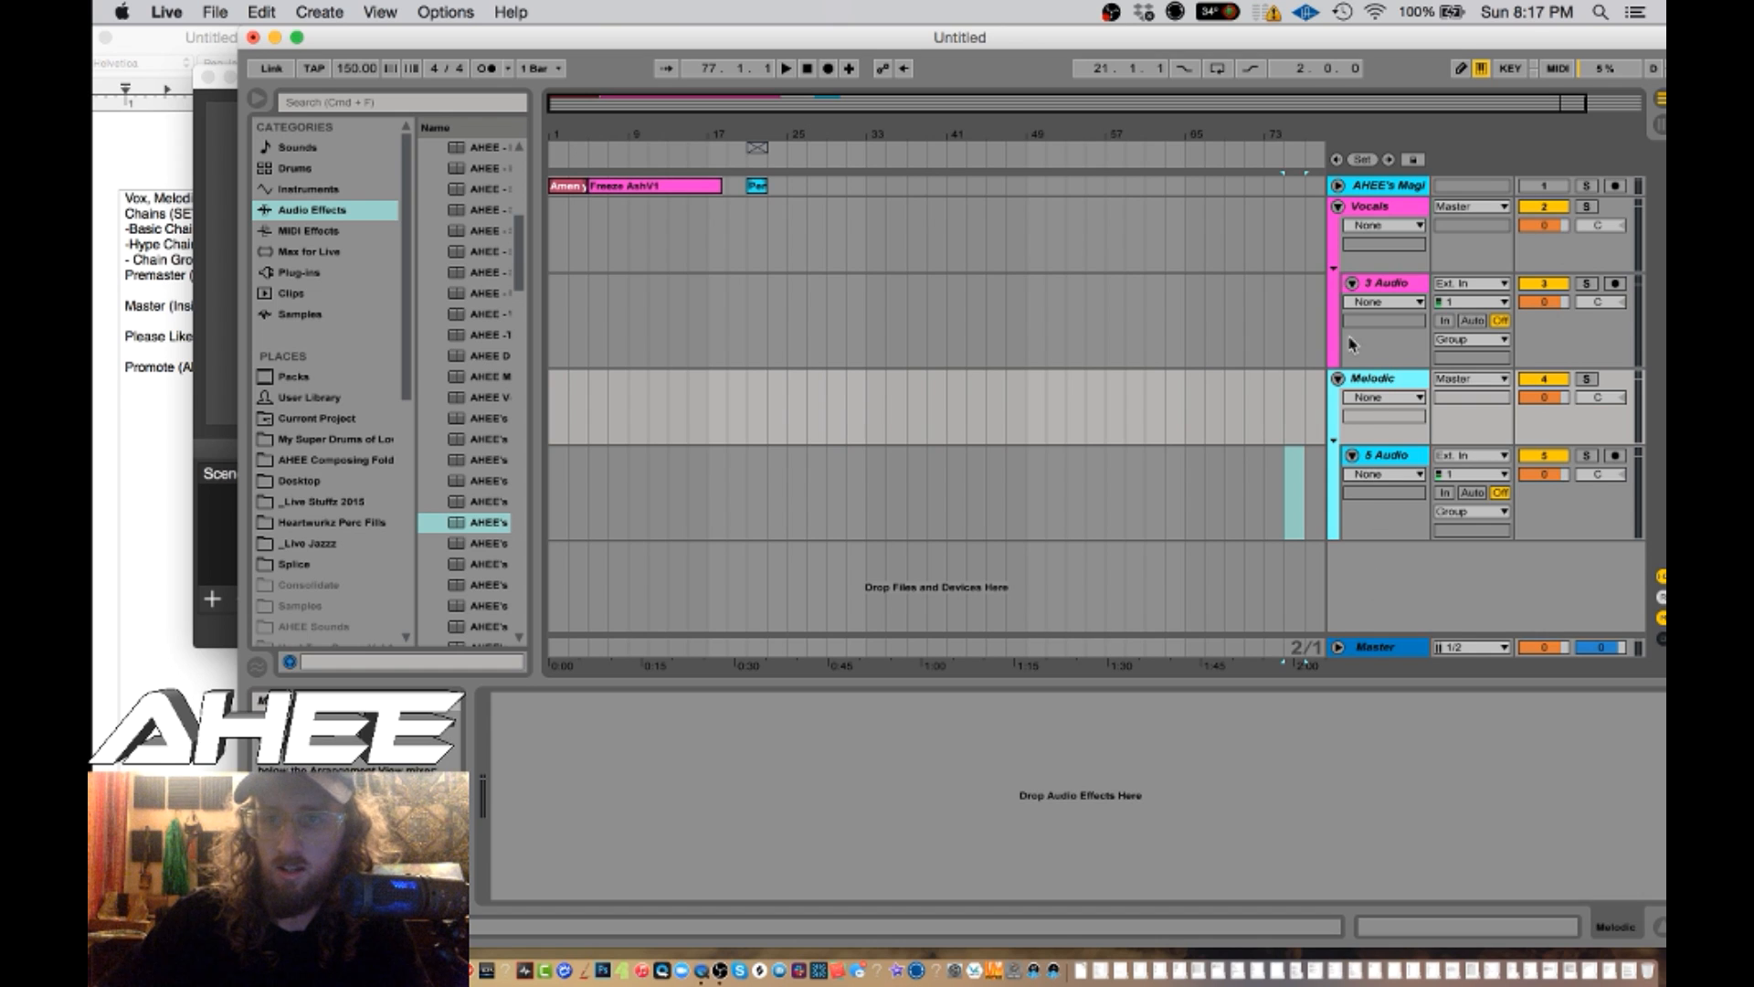
- Add an audio track named Drop below the Melodic group and place it in a folded group of its own
key(super+t)
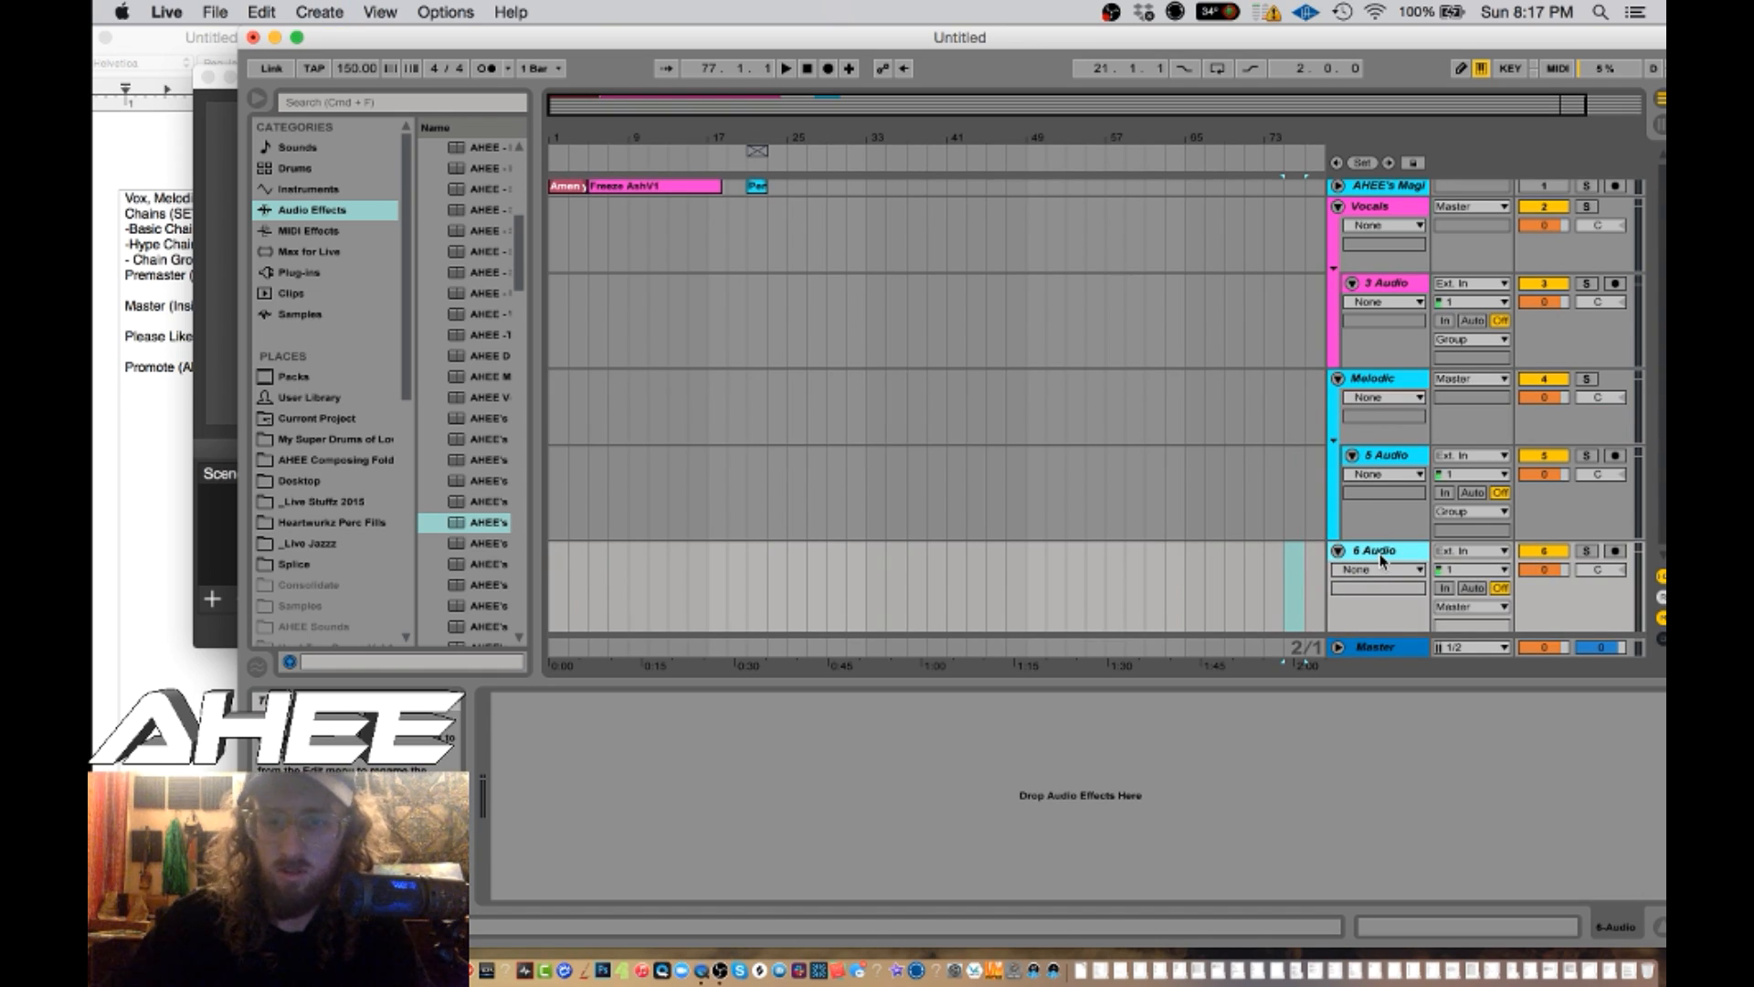
key(super+r)
text(Dr)
click(1263, 548)
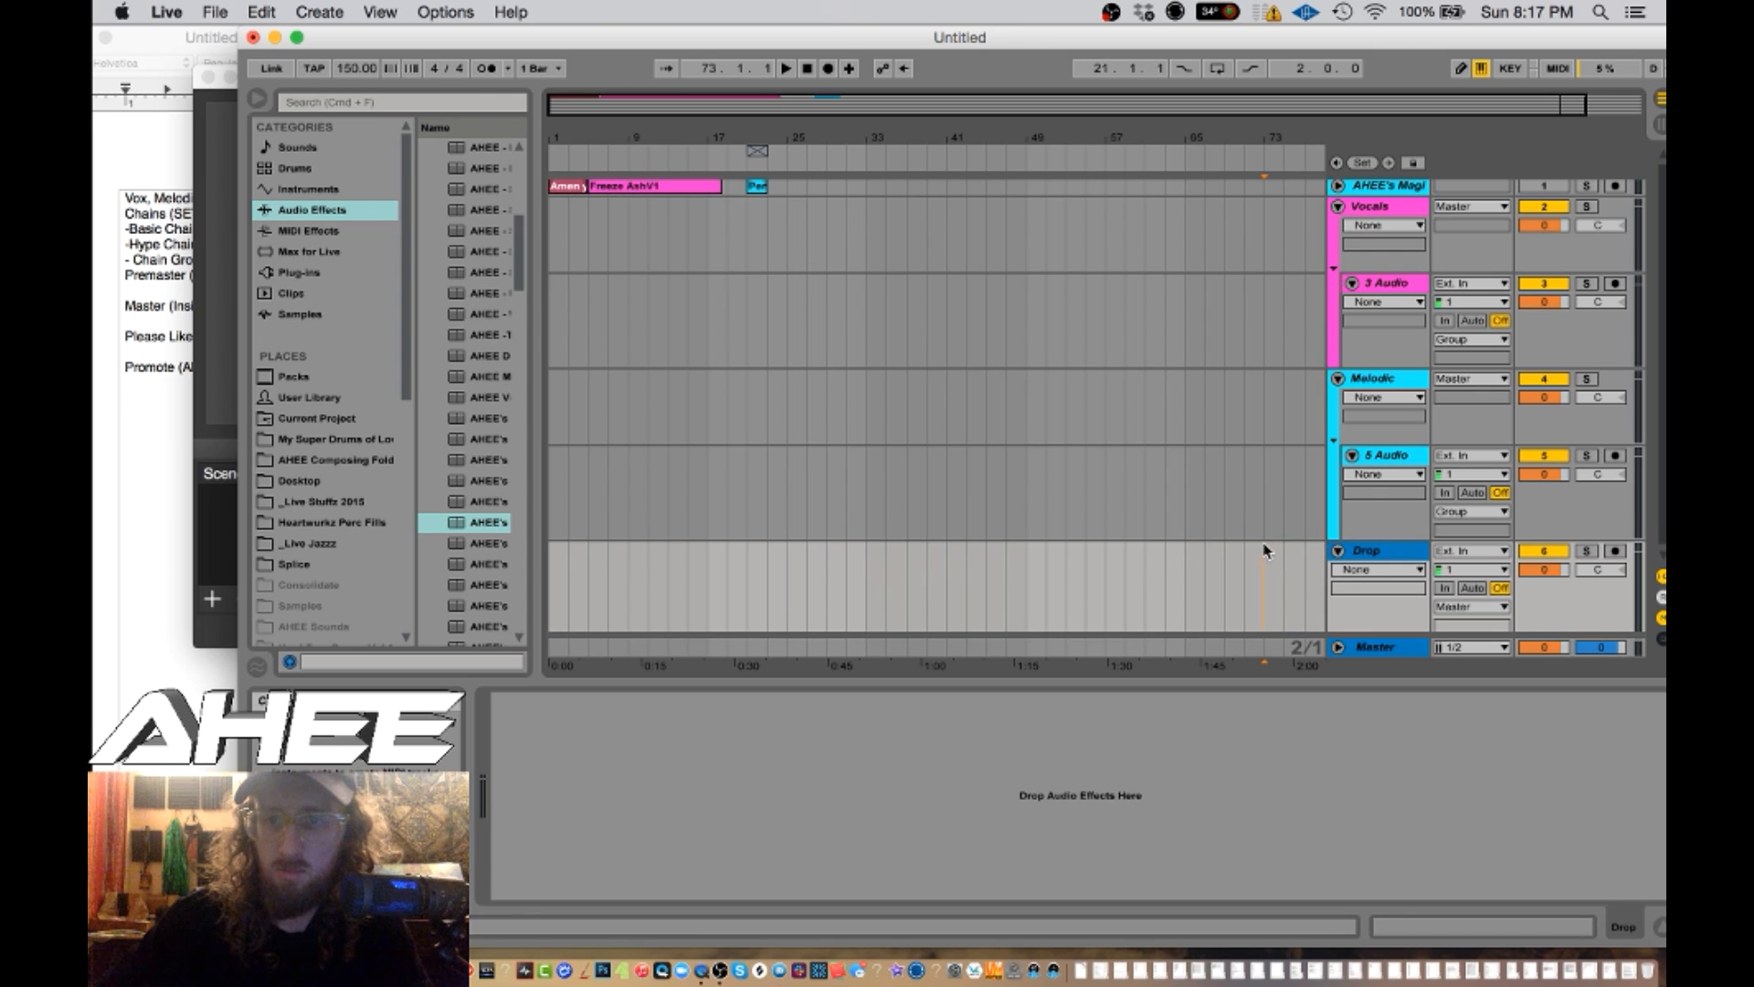
key(super+g)
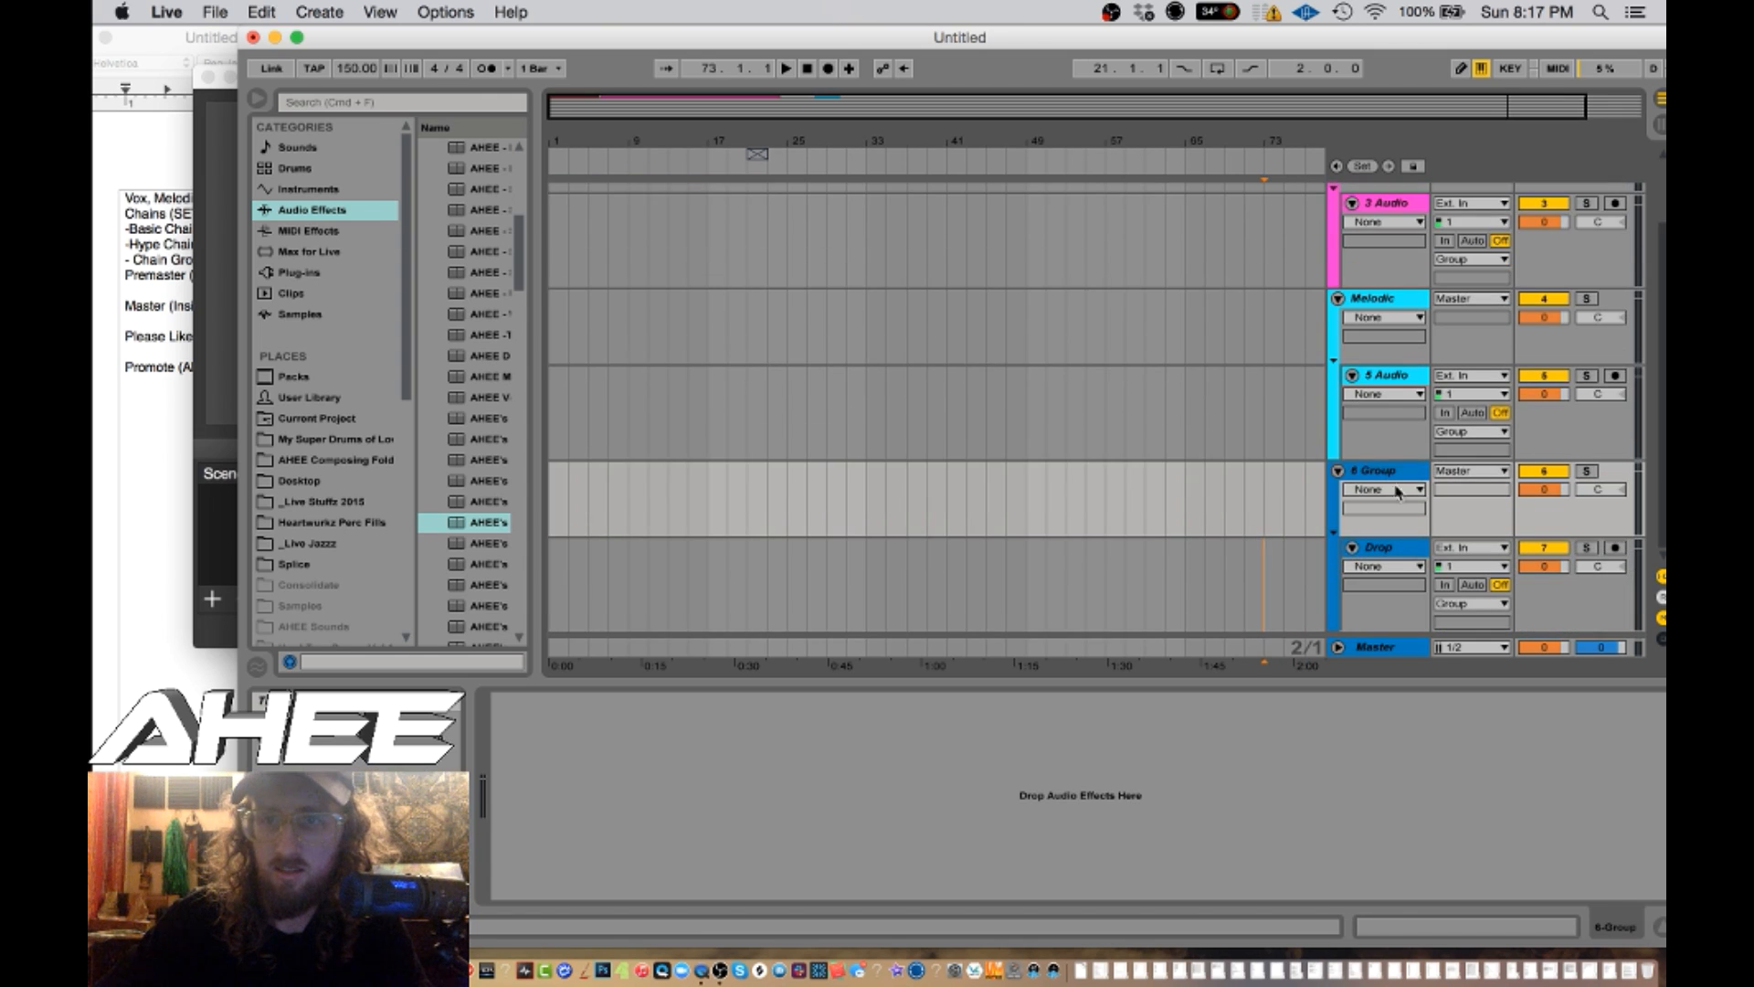
click(1339, 470)
- Insert another audio track beneath the groups and rename the folded group above it Drop
right_click(1372, 600)
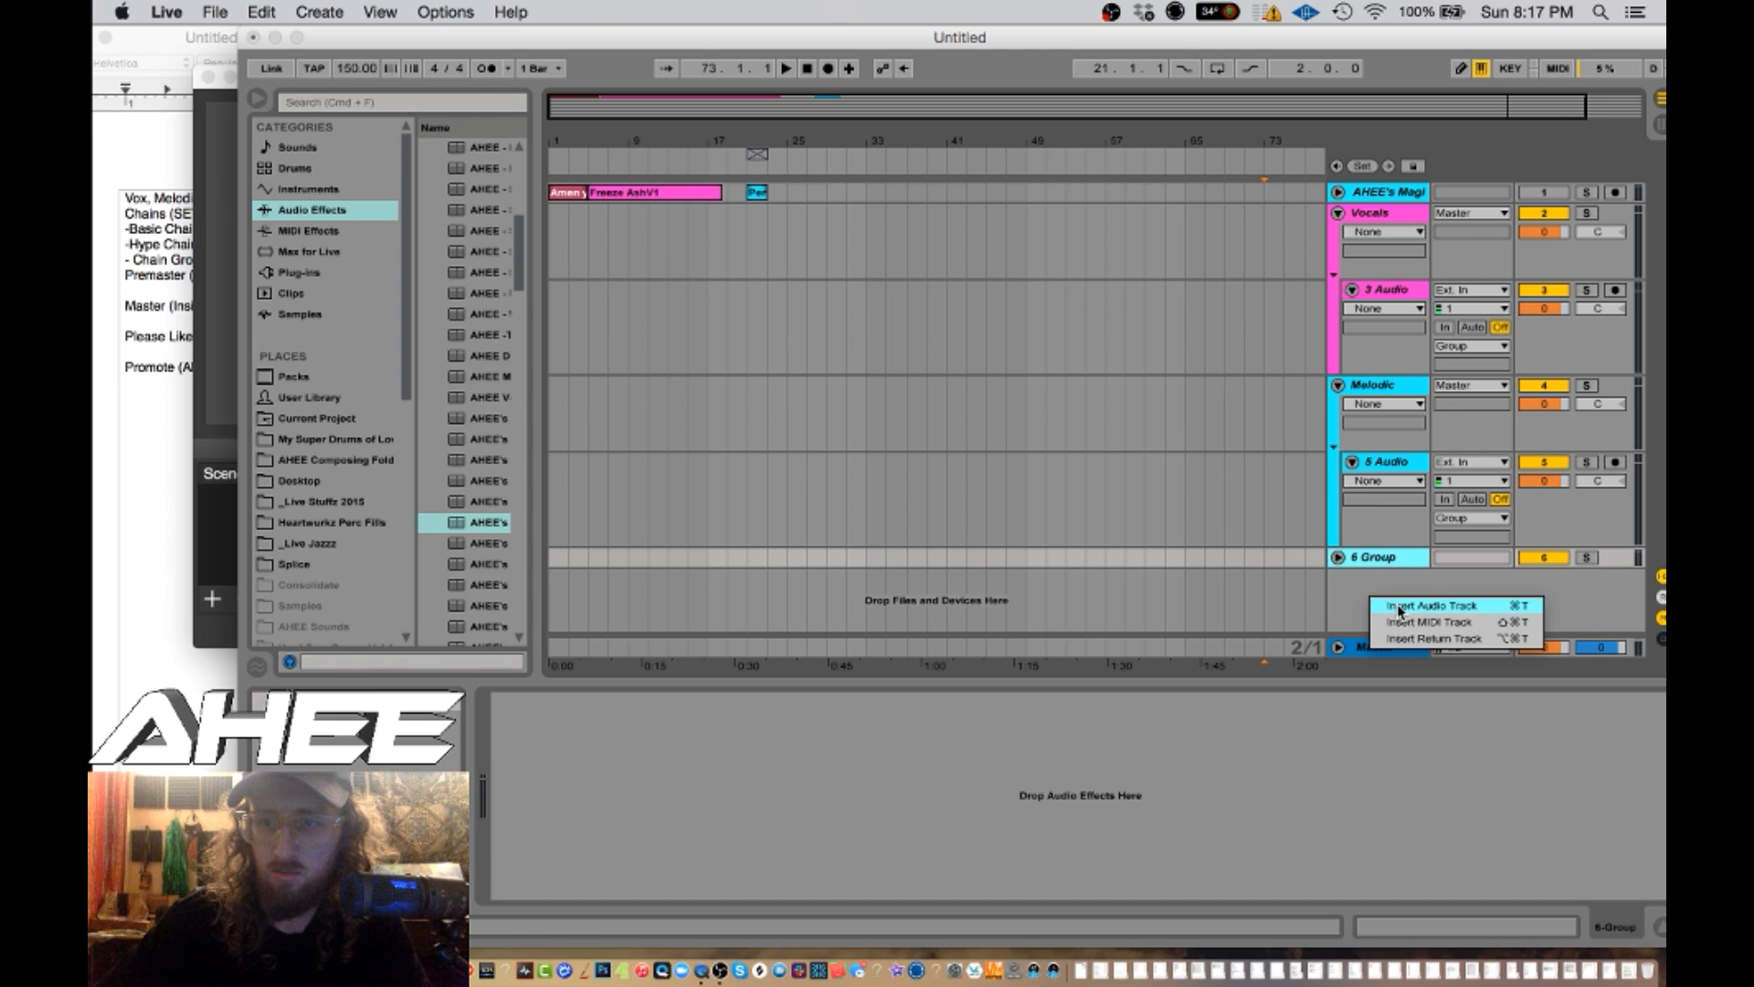
click(1399, 606)
click(1380, 532)
key(super+r)
text(D)
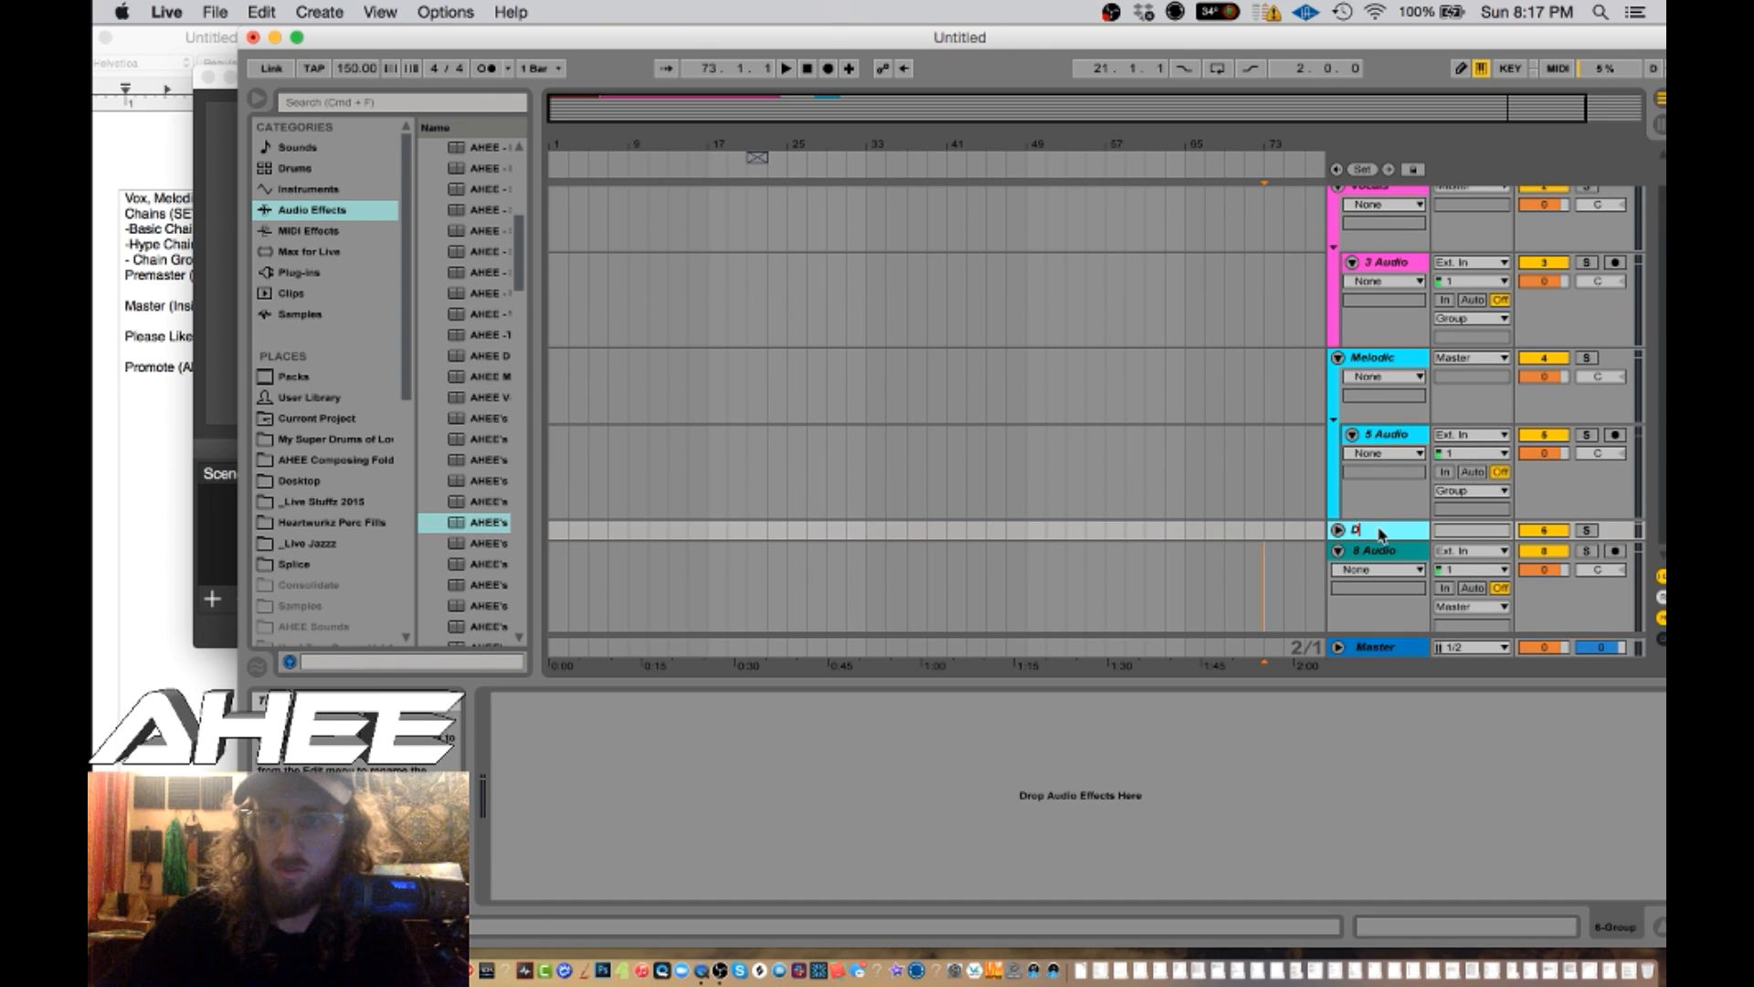
text(rop)
key(Return)
- Group the new audio track below Drop and name the group K&S
click(1368, 553)
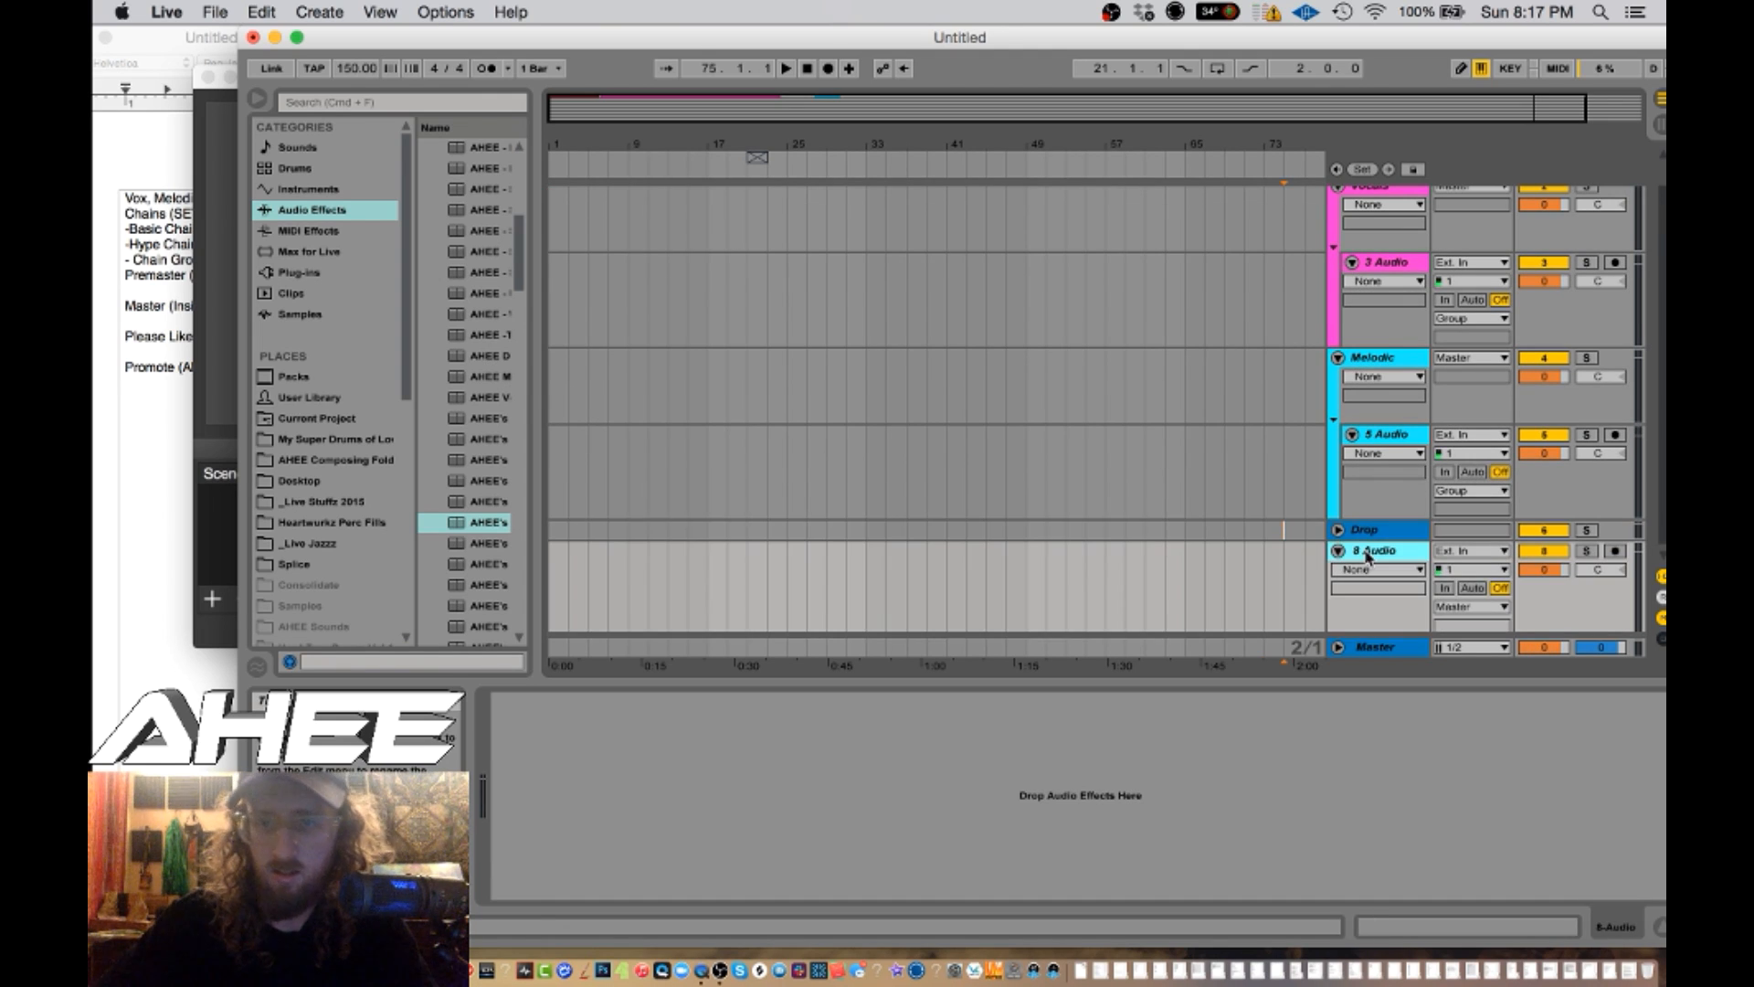
key(super+g)
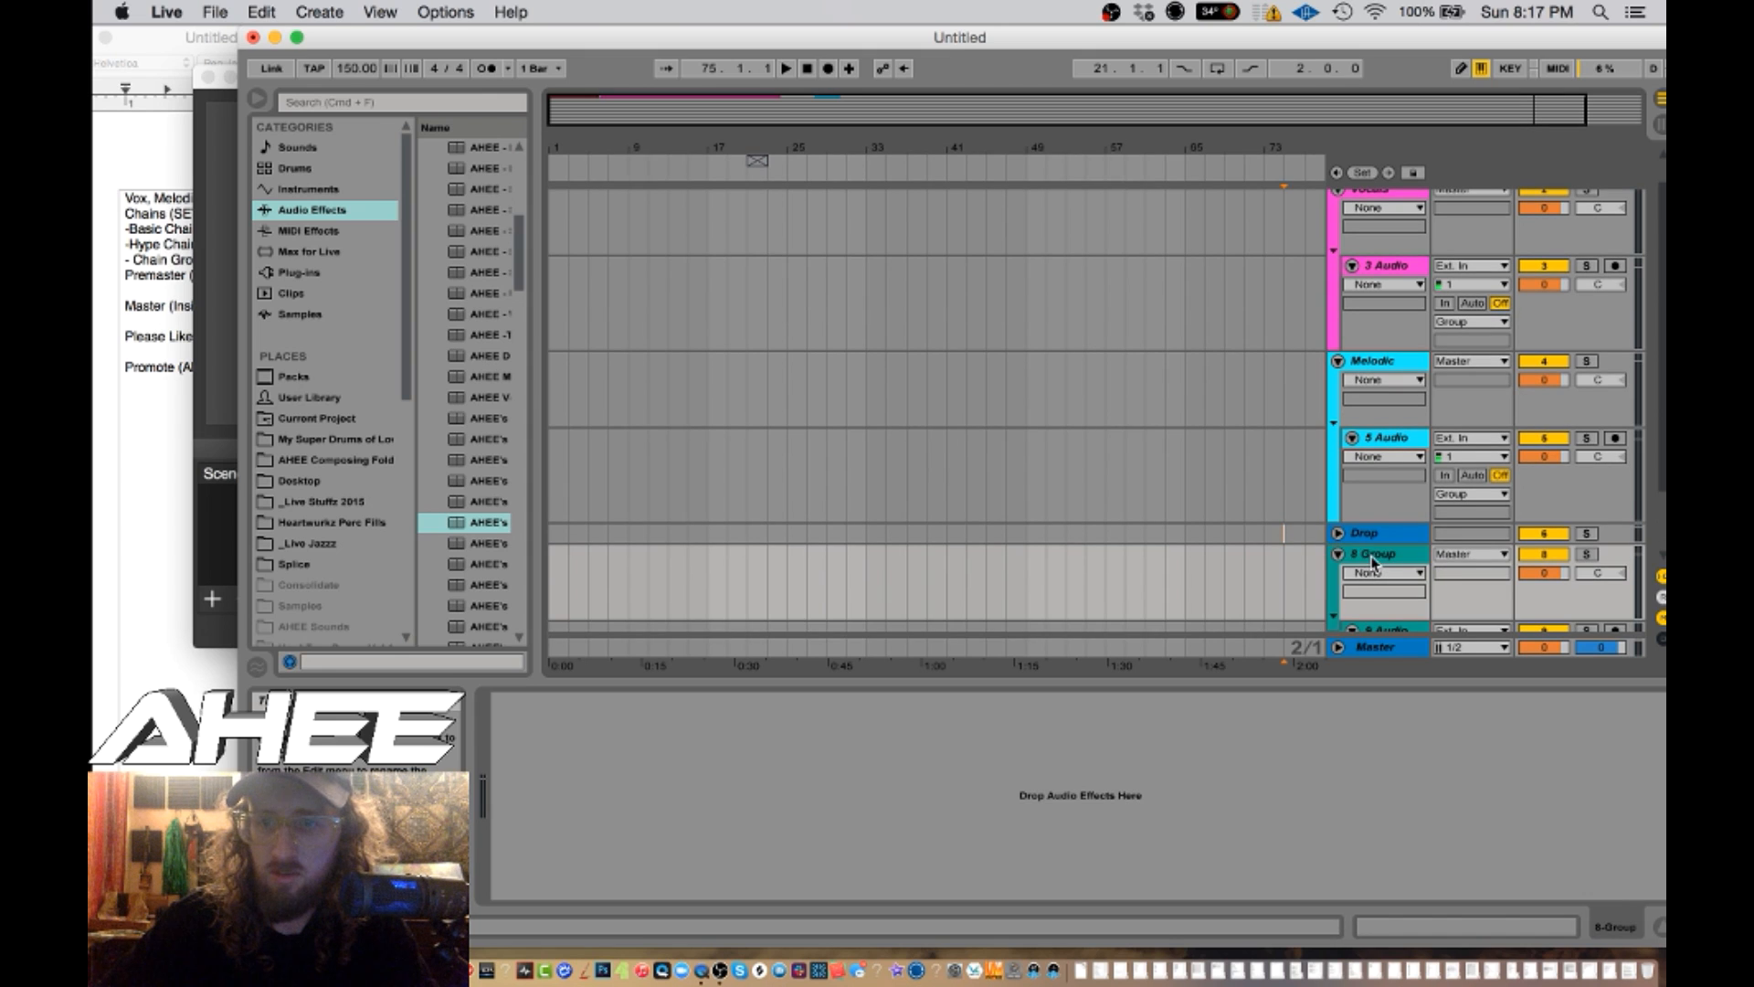
key(super+r)
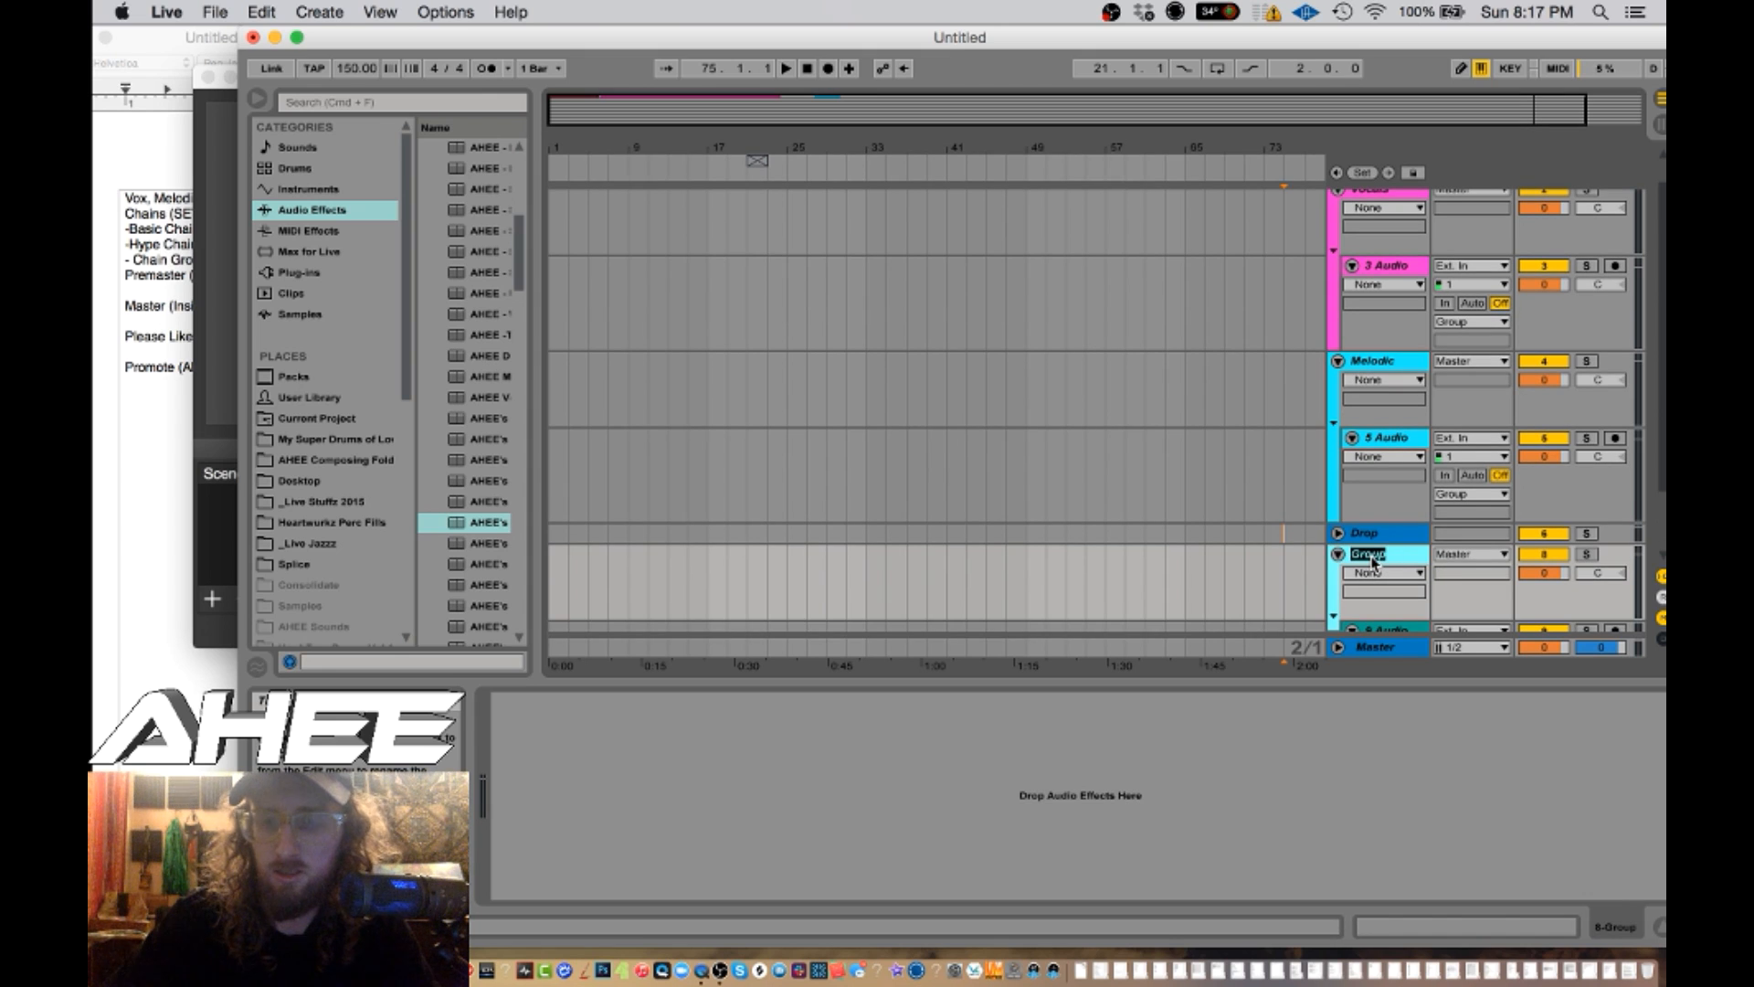
text(K)
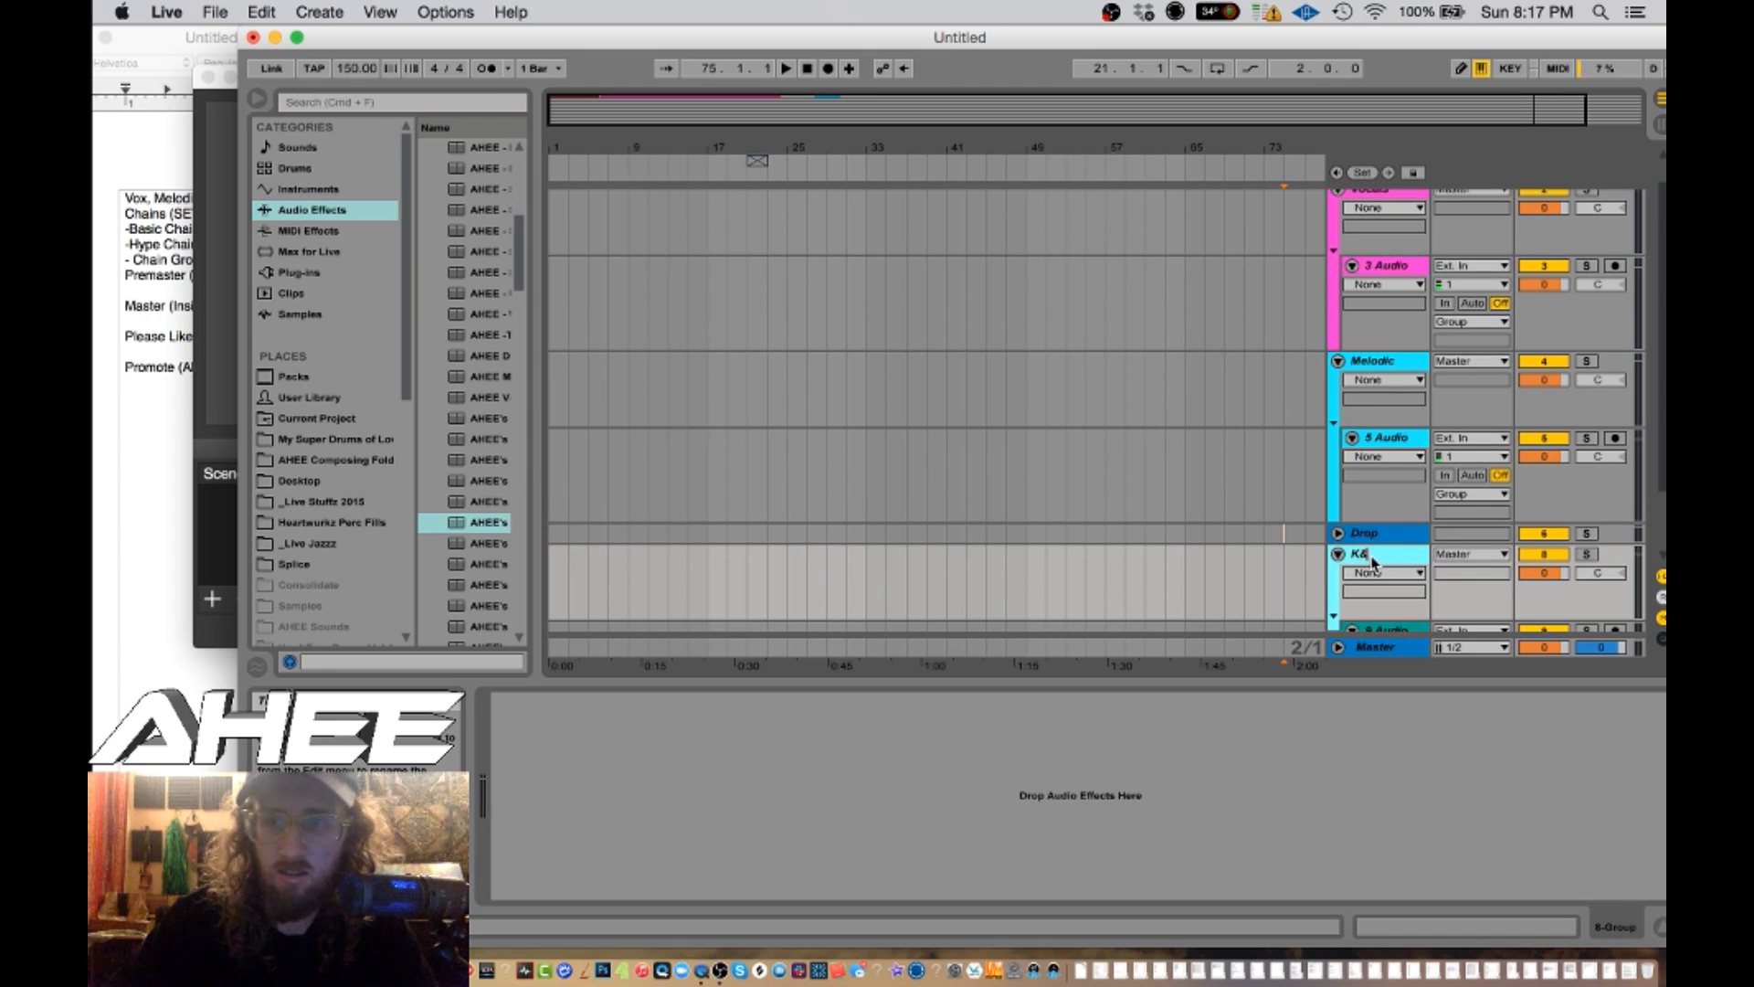
text(&S)
click(1268, 584)
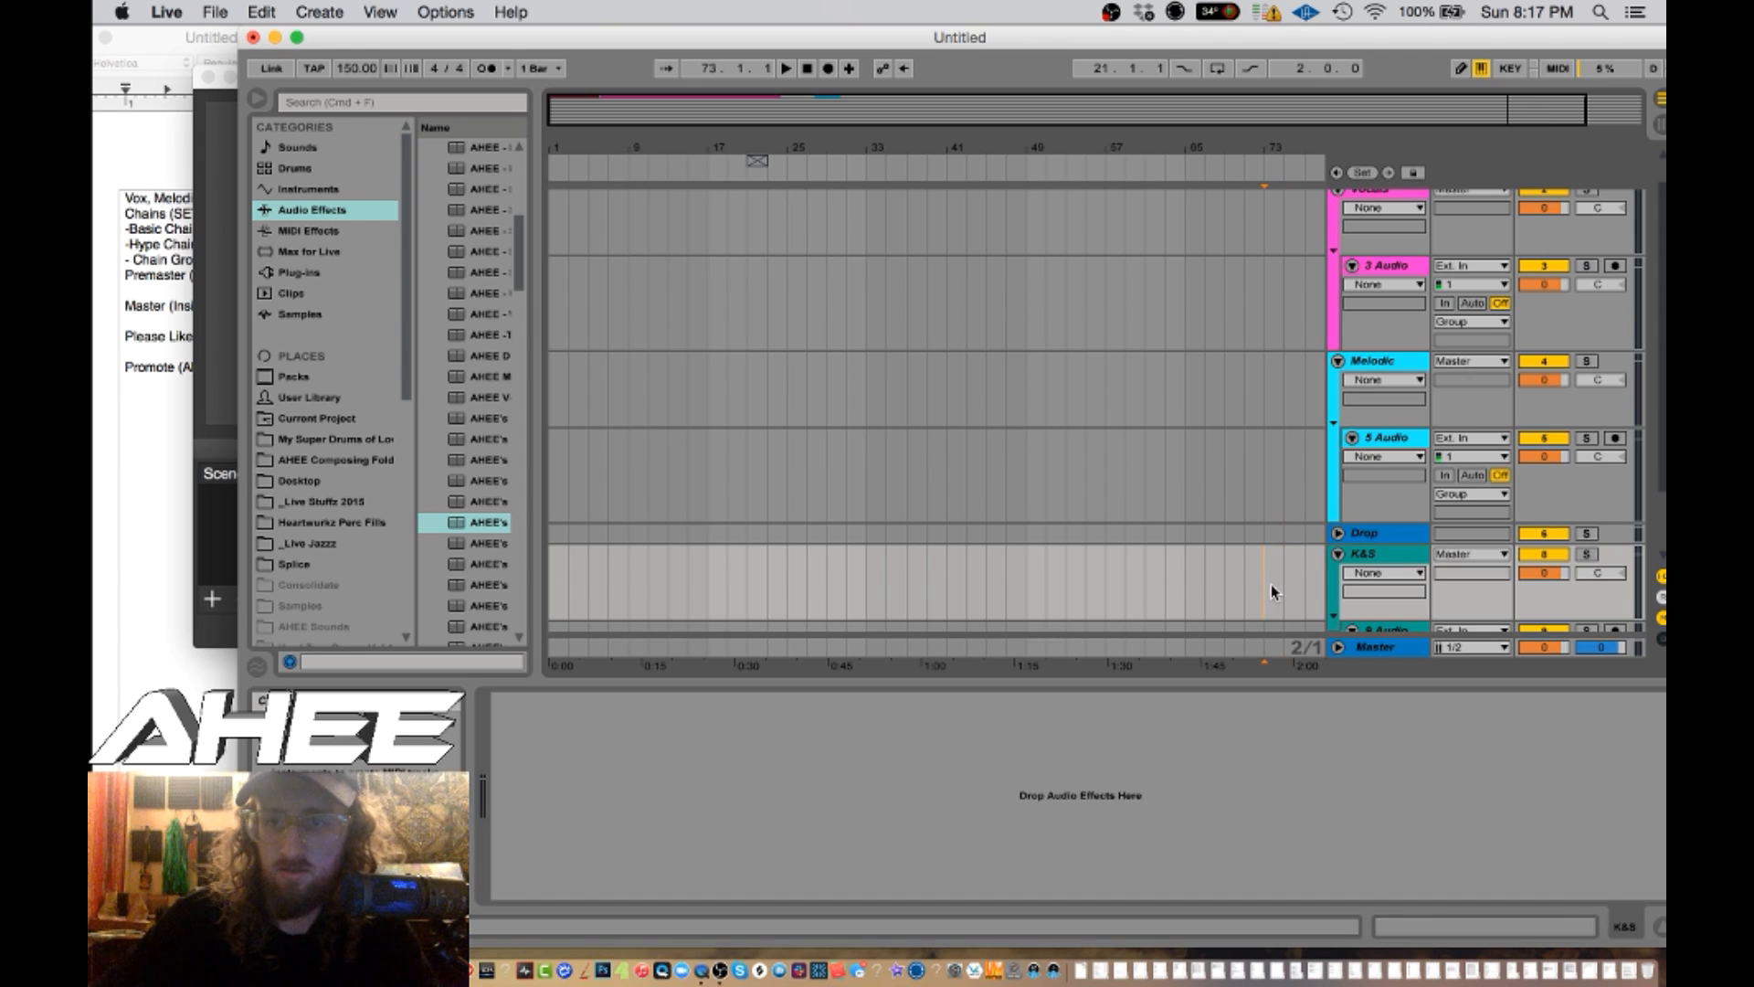
- Colour the K&S group orange and the Drop group red
right_click(1366, 561)
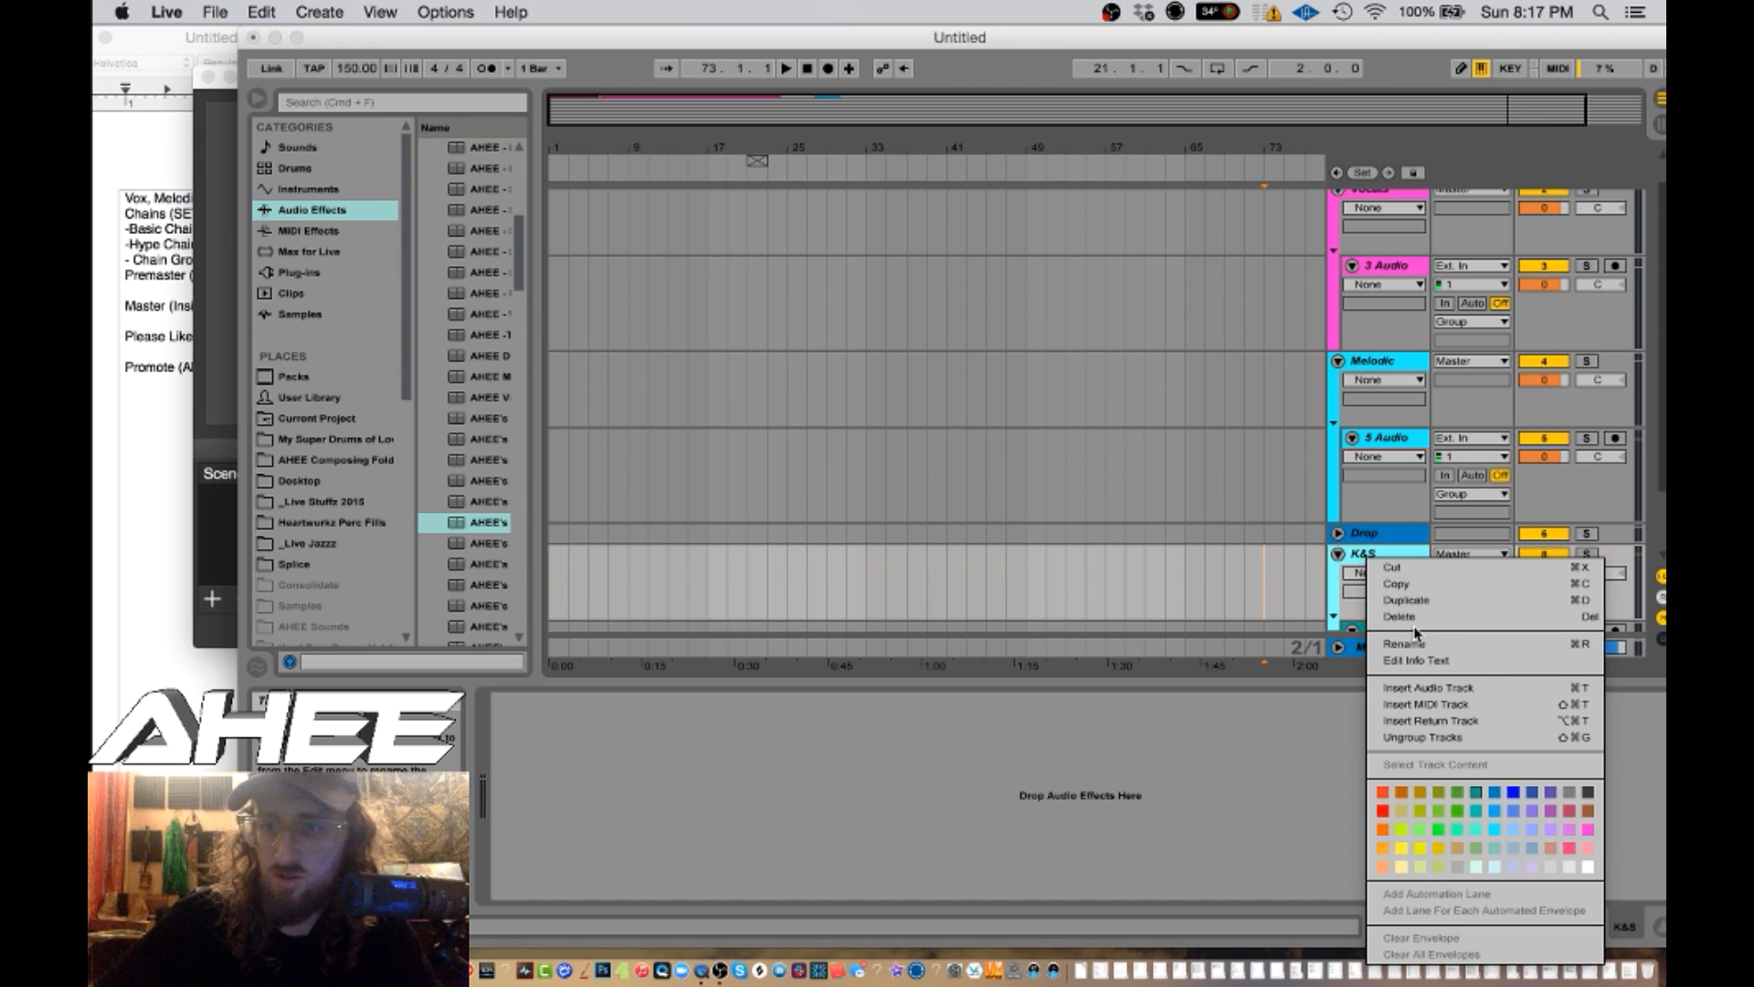
click(1379, 845)
scroll(1359, 571, down, 3)
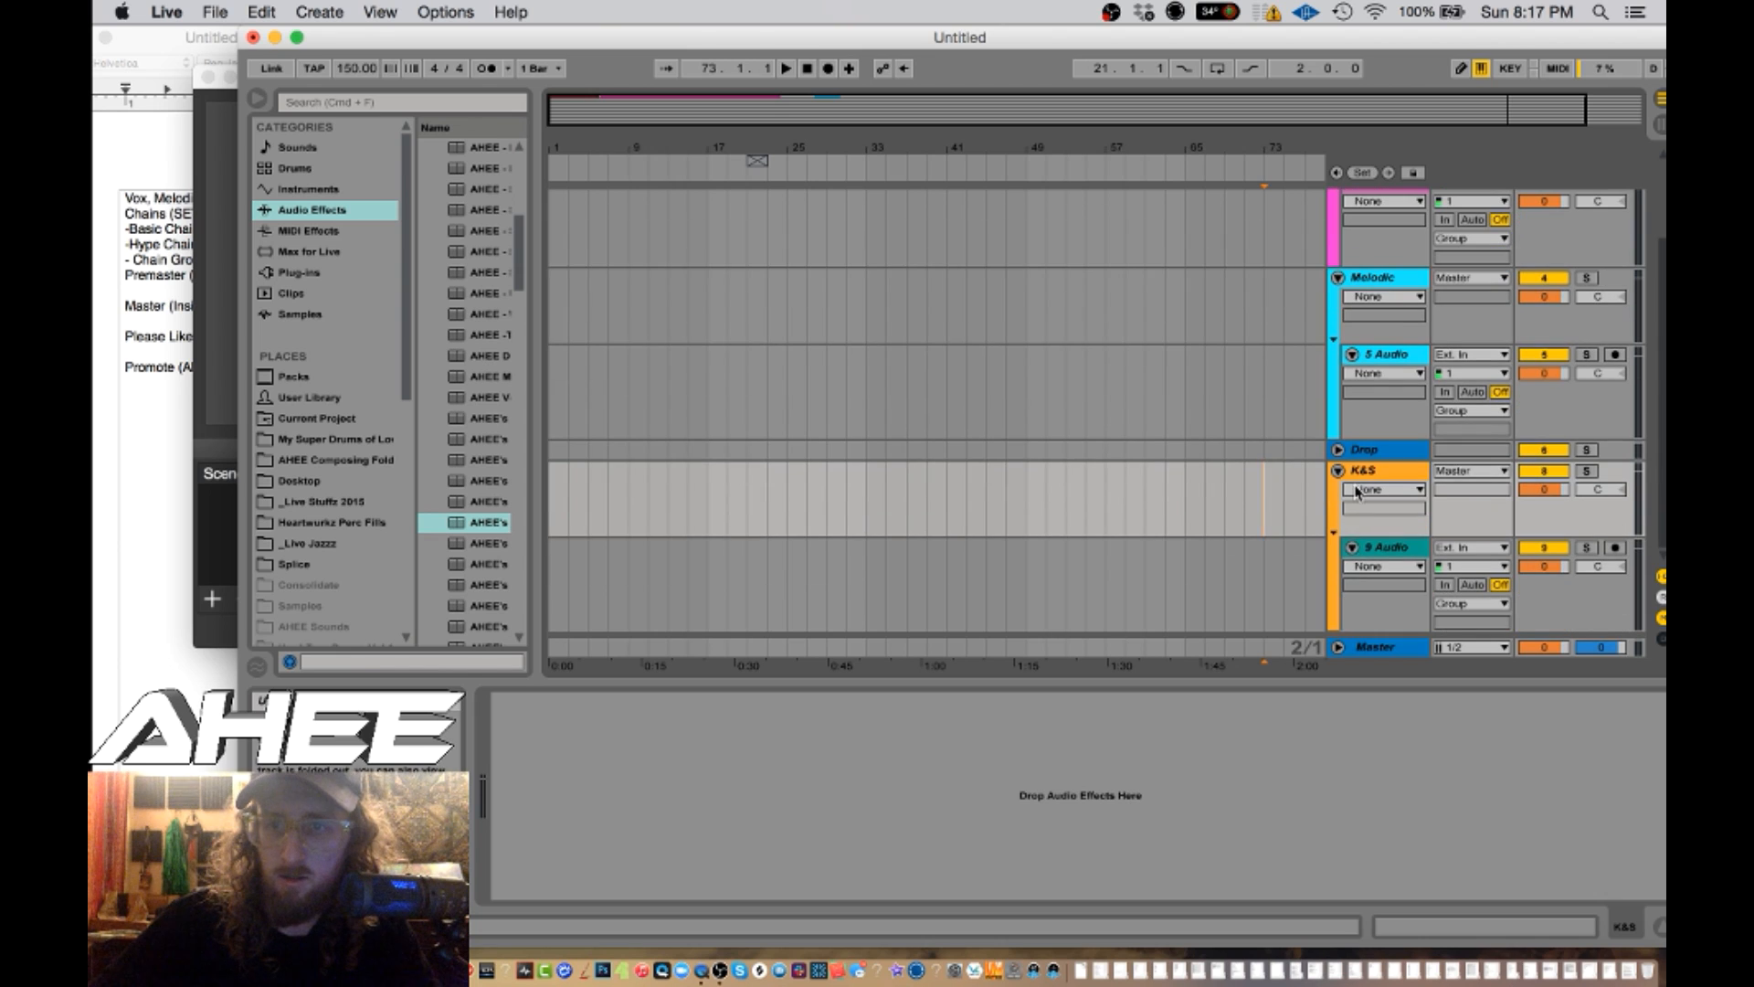
right_click(1362, 449)
click(1382, 698)
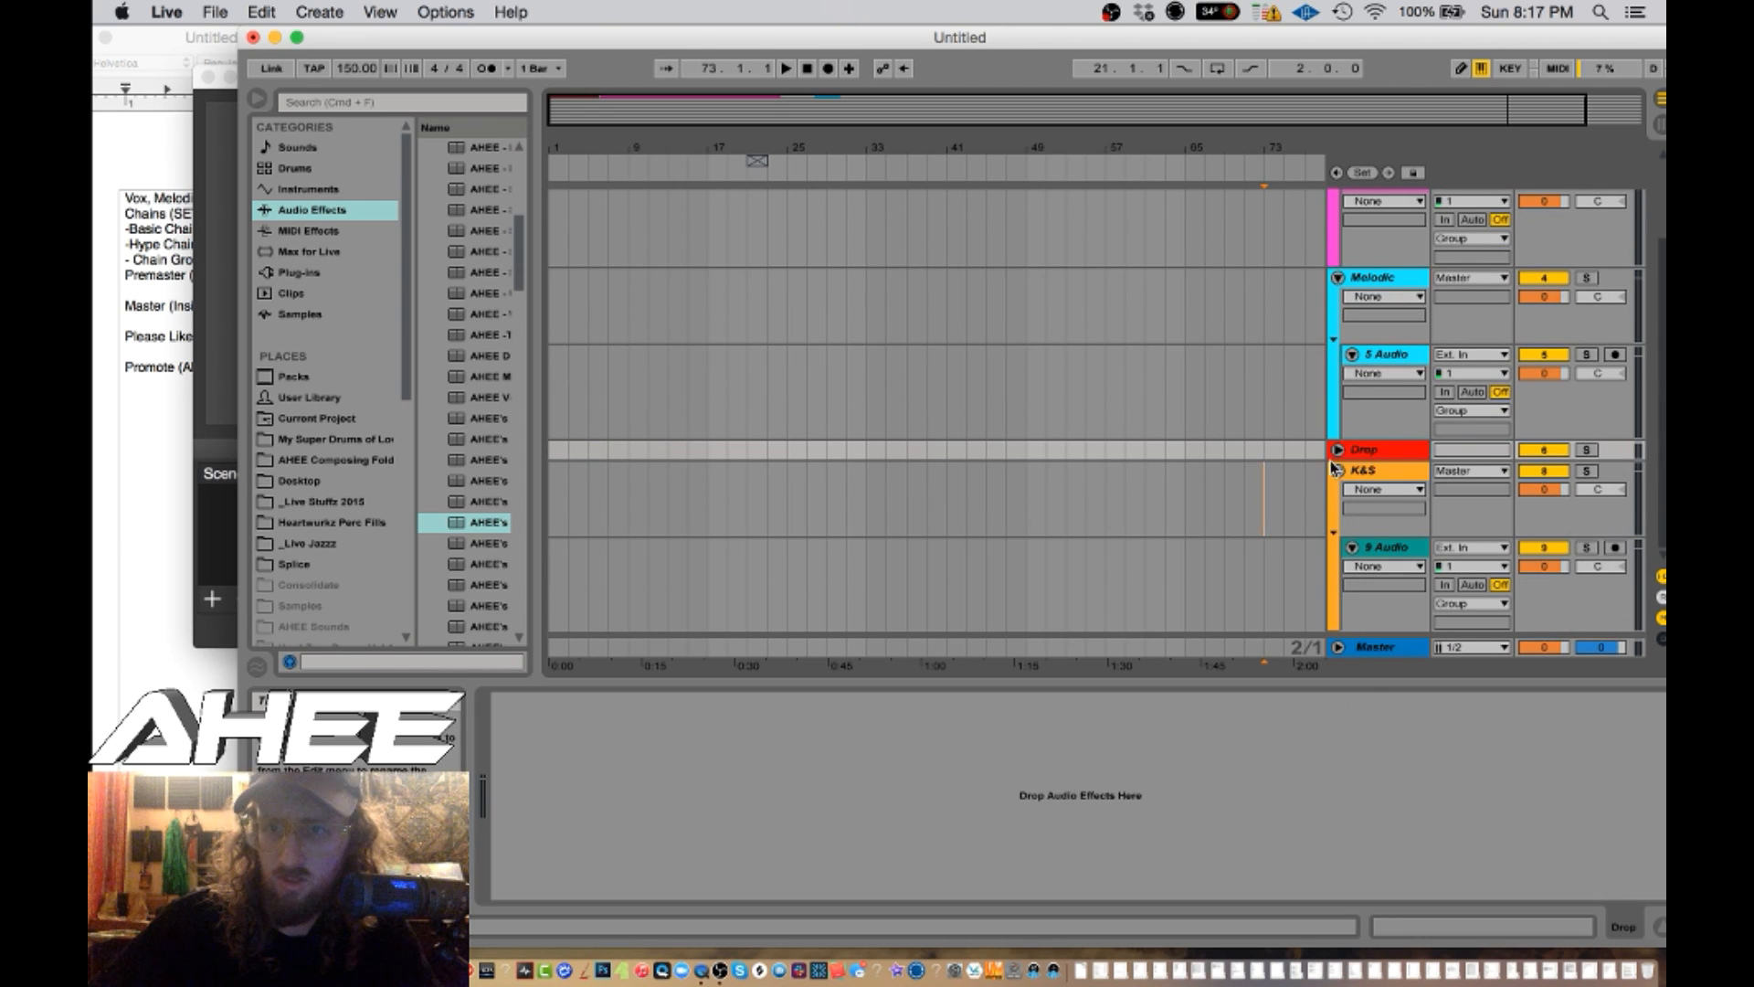
- Collapse the K&S, Melodic and Vocals groups to single header rows
key(Delete)
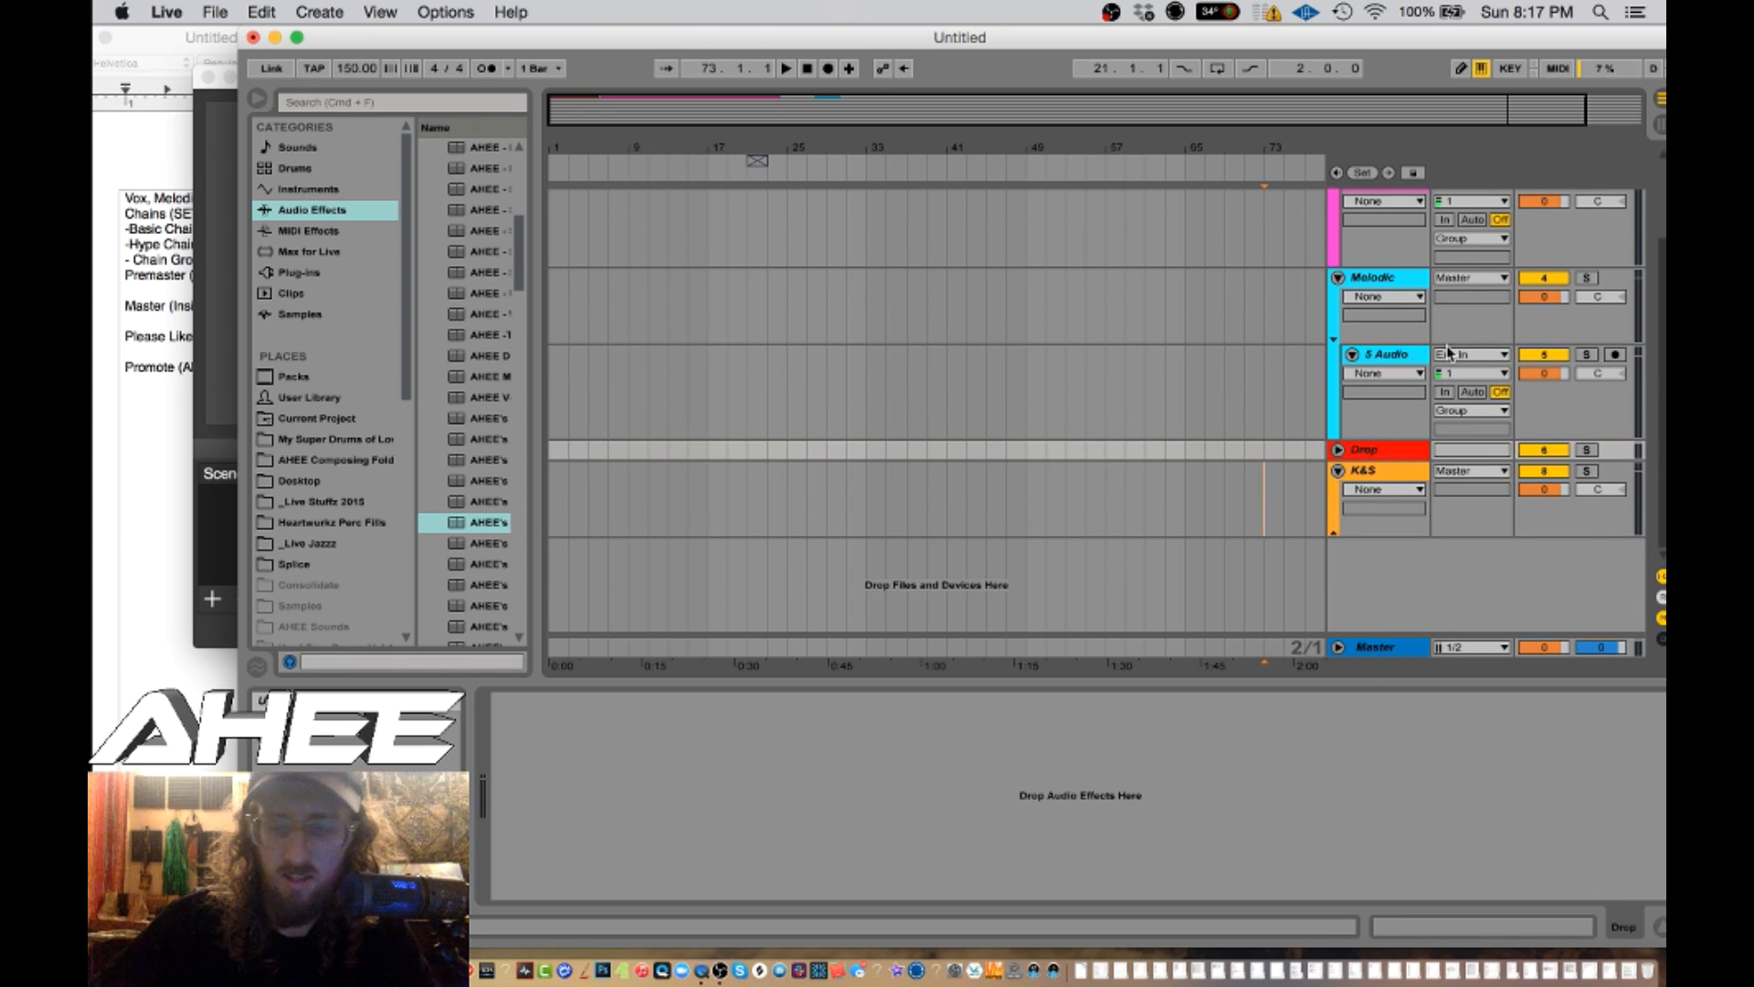
click(1338, 277)
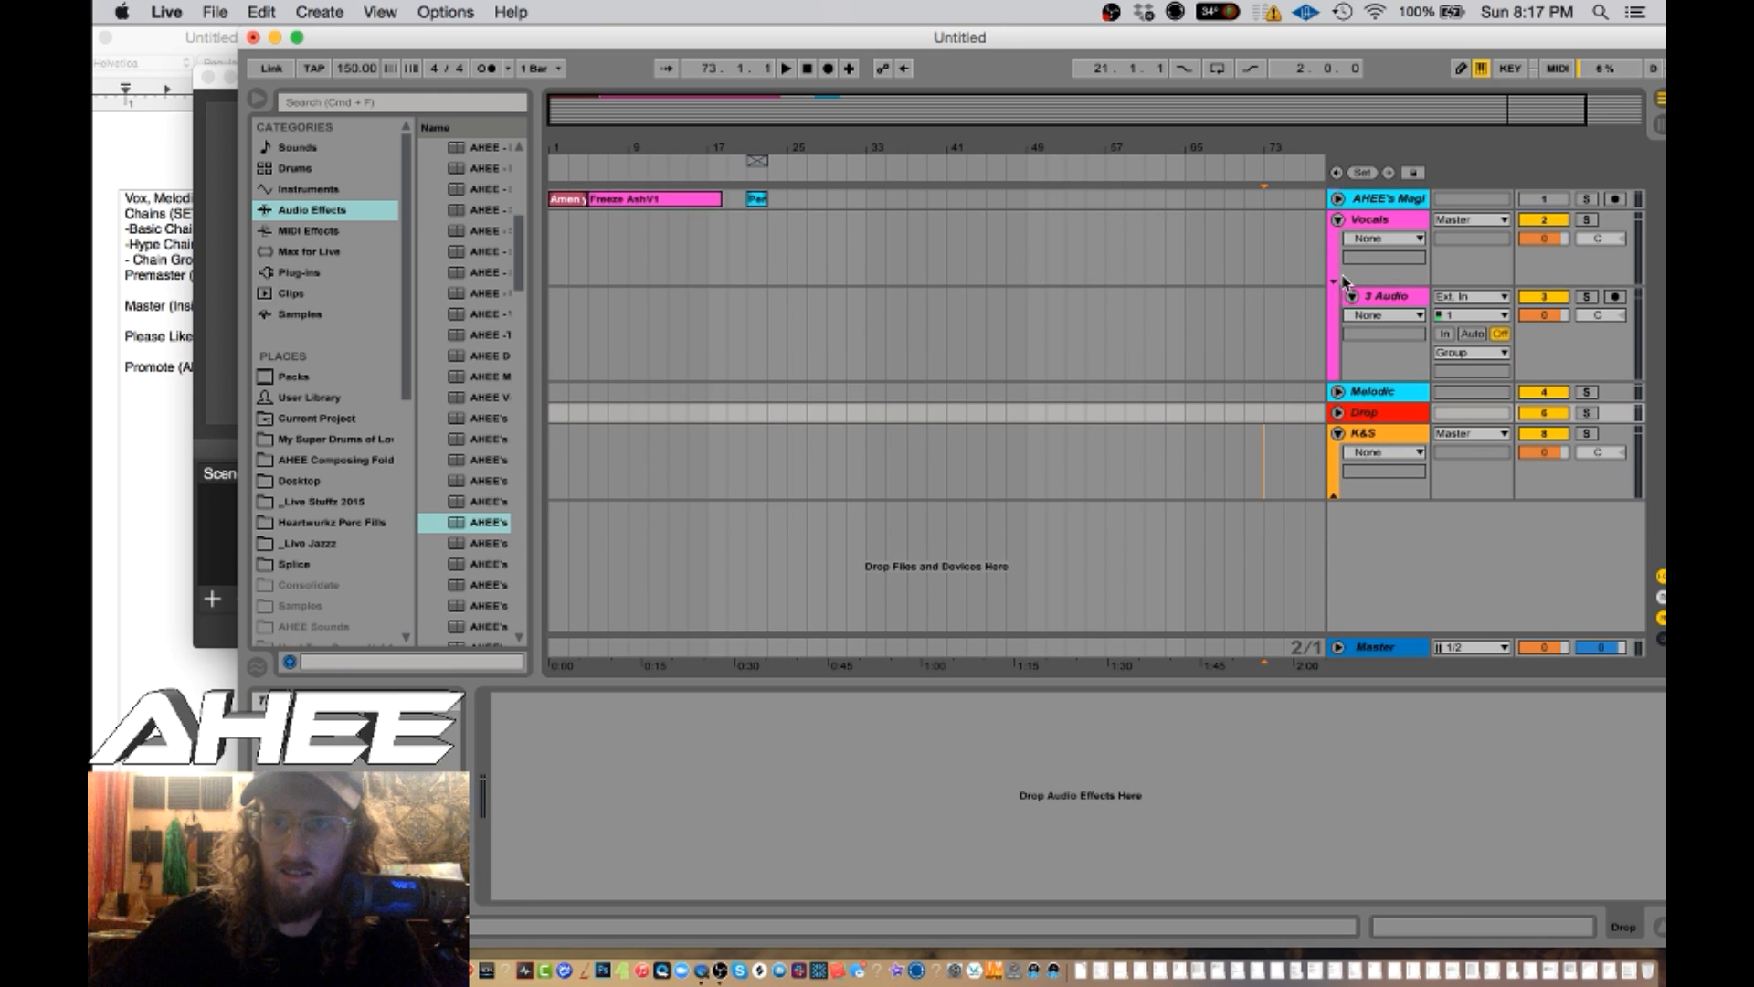
click(1337, 220)
click(1338, 281)
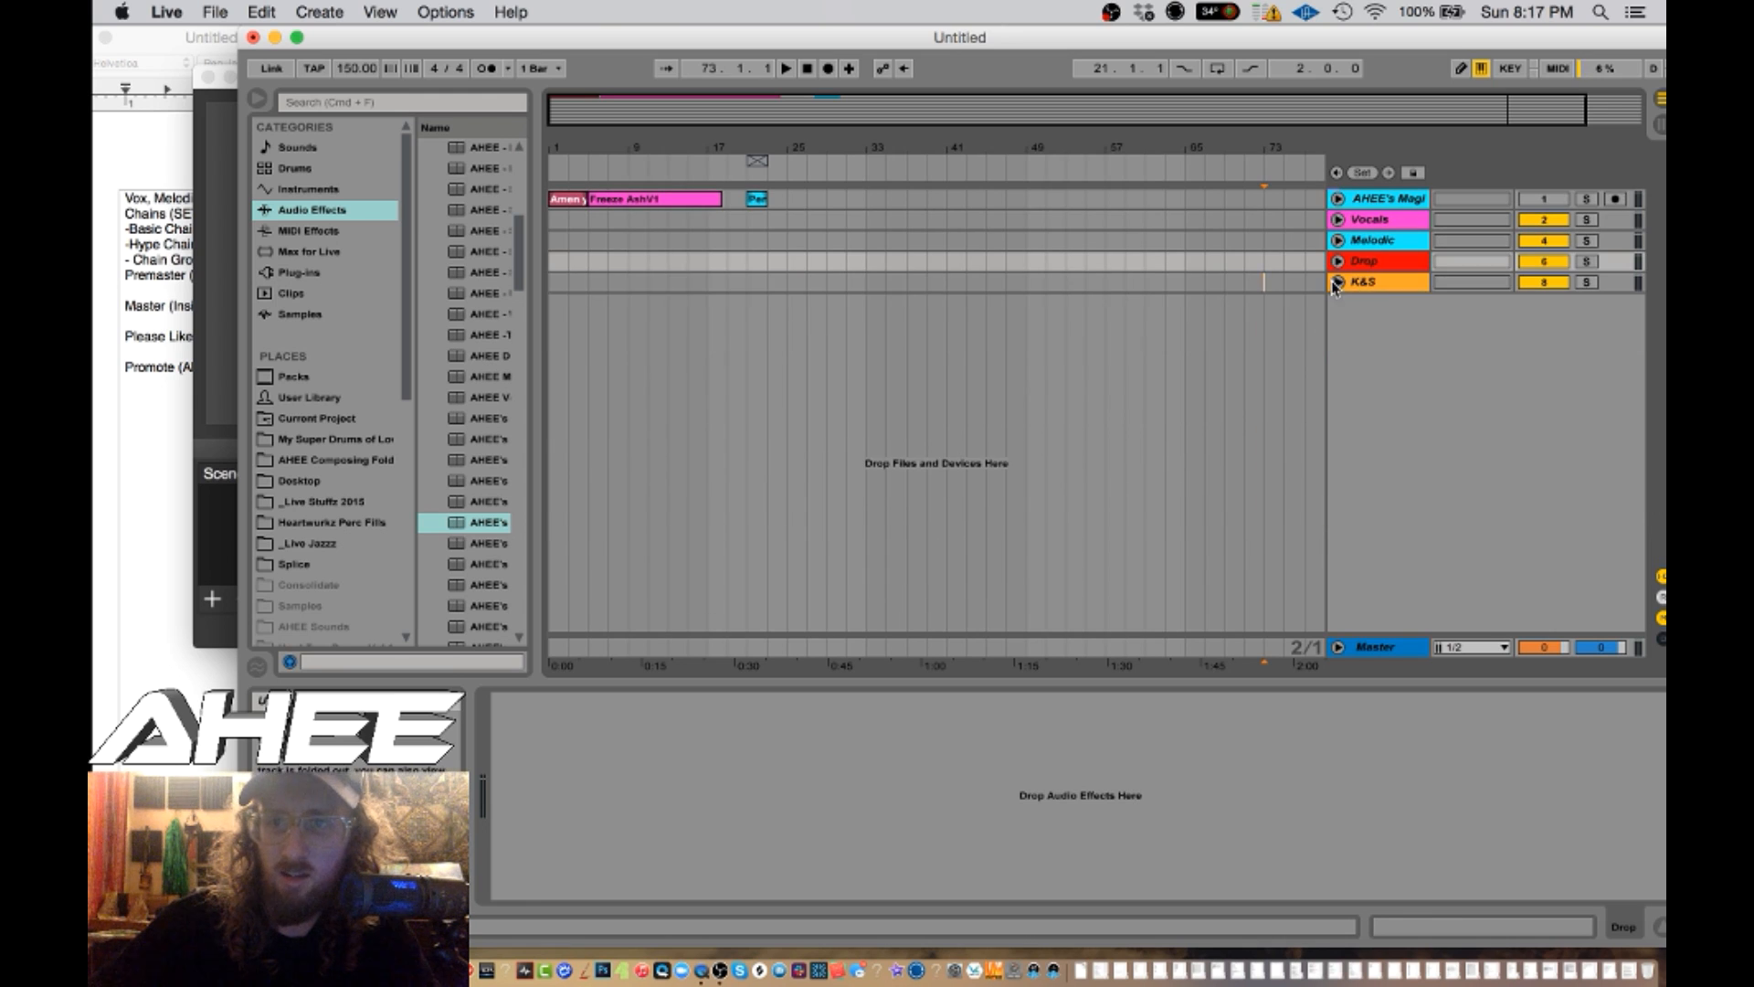
- Insert an audio track named 10 Audio below K&S and put it in its own group
right_click(1360, 320)
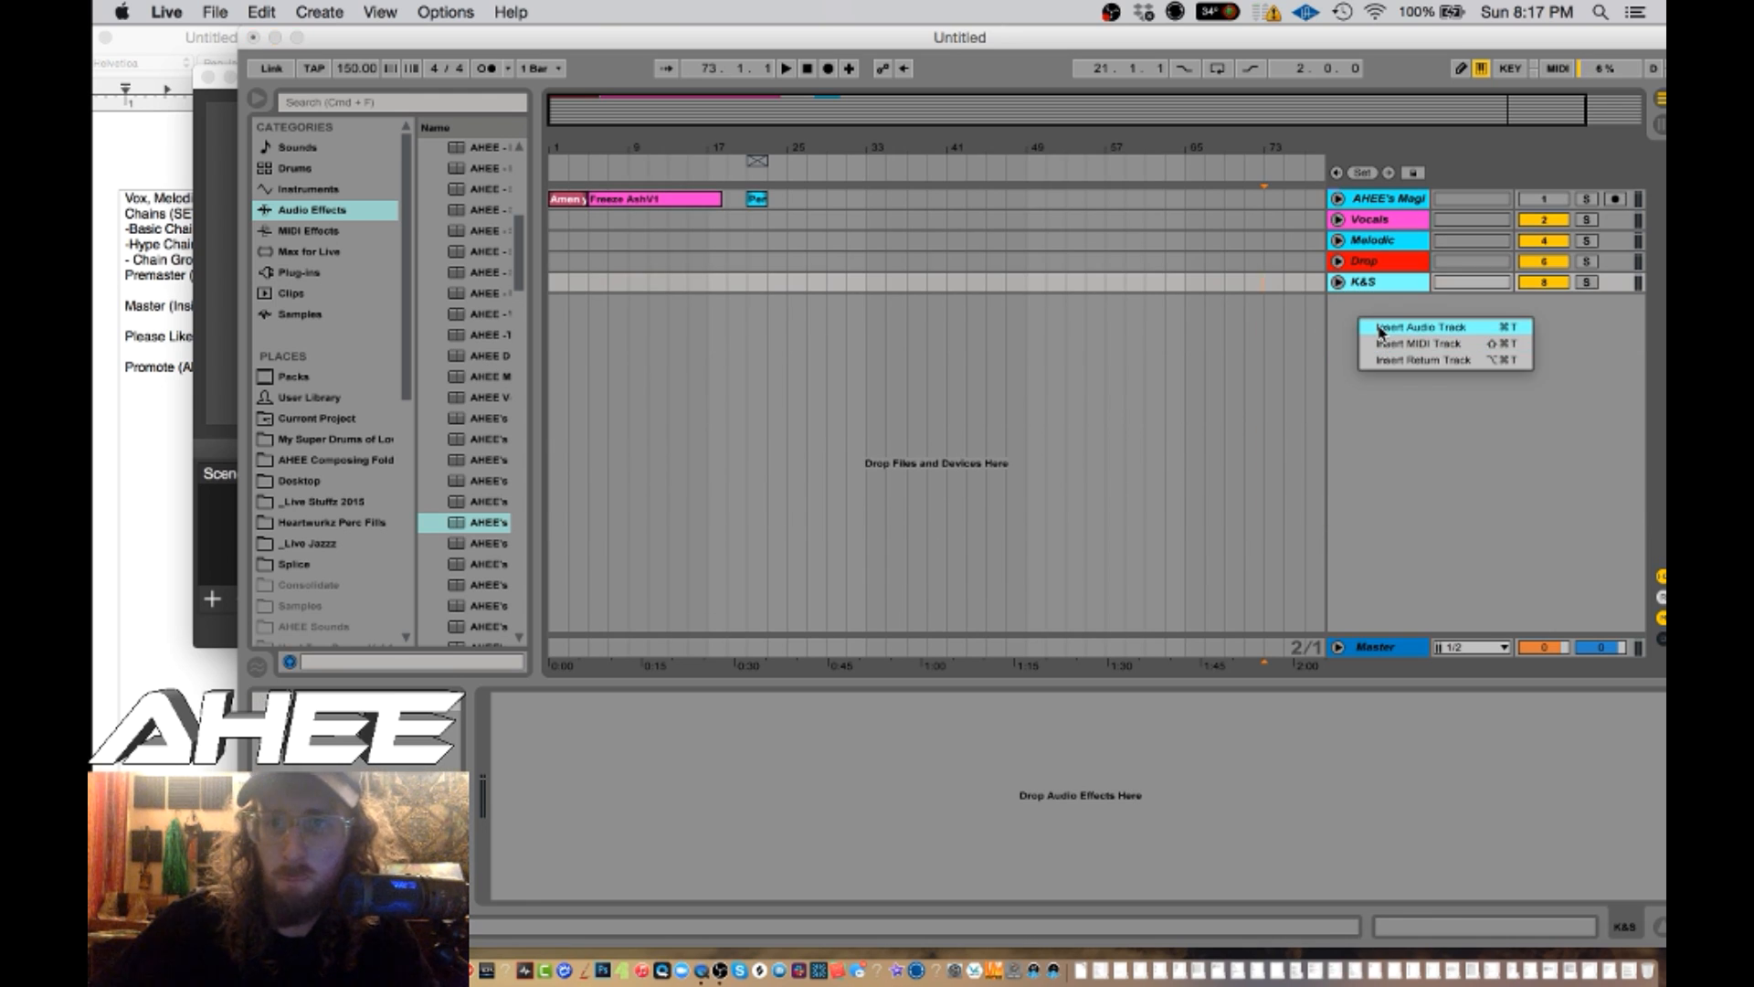
click(1379, 328)
key(super+r)
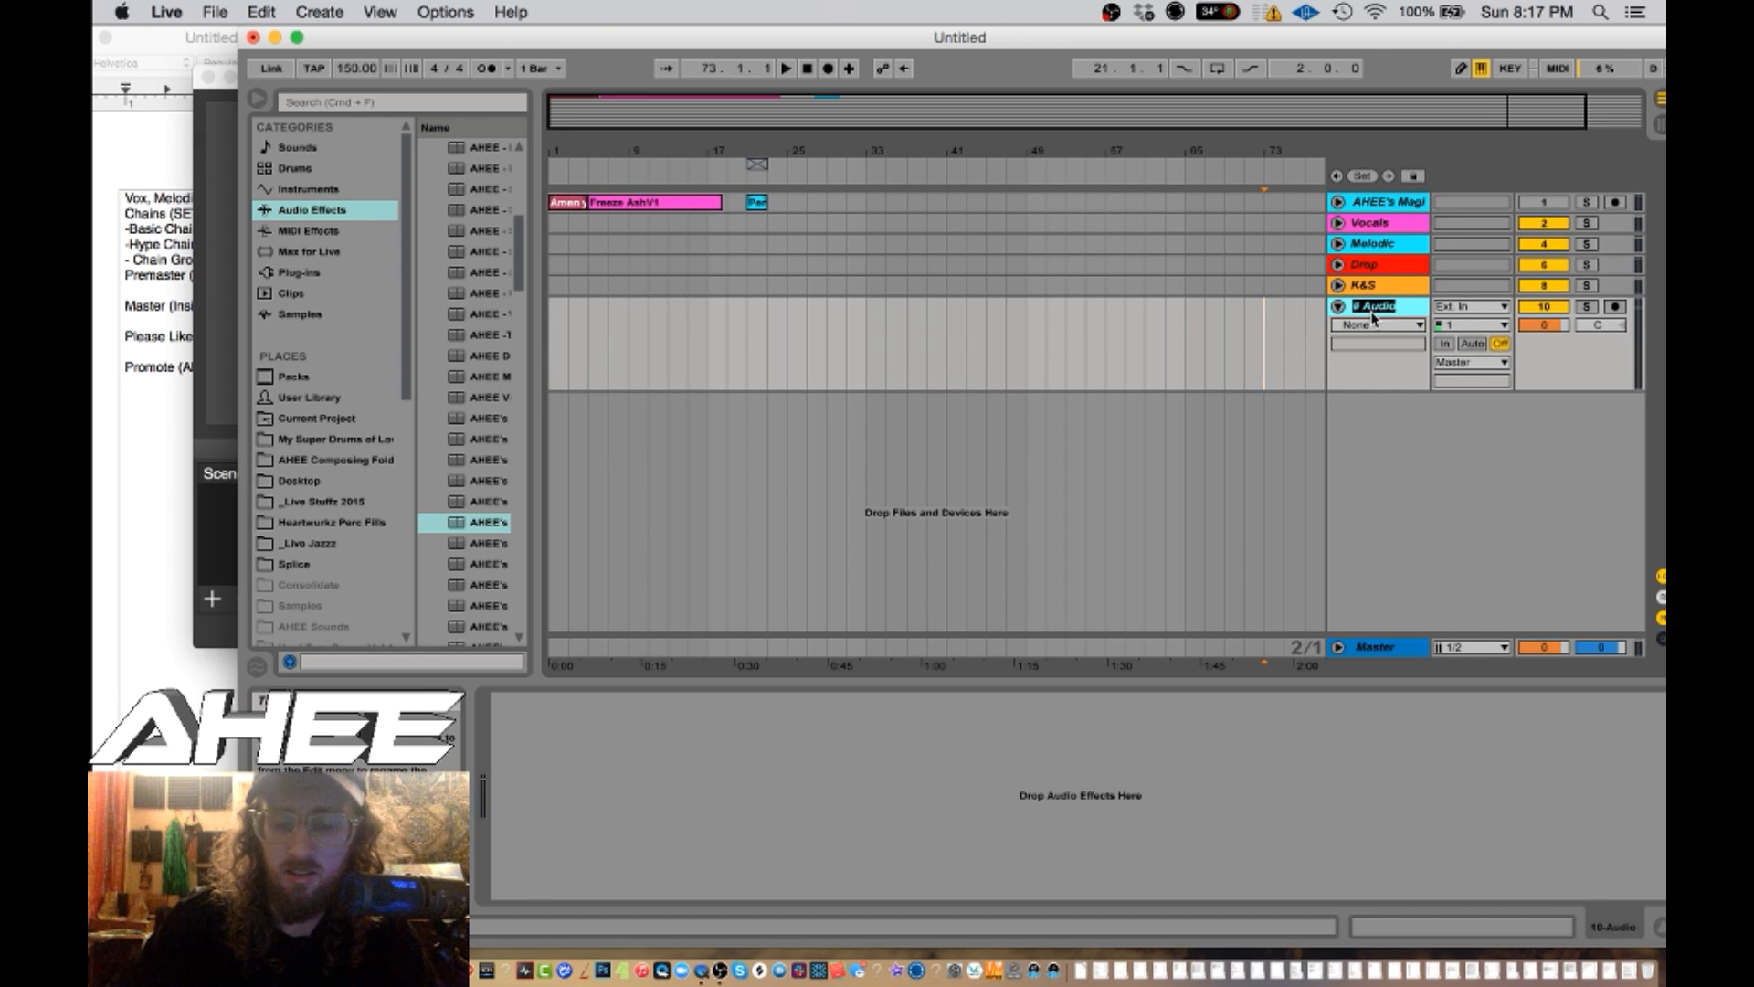
text(10 Audio)
key(Return)
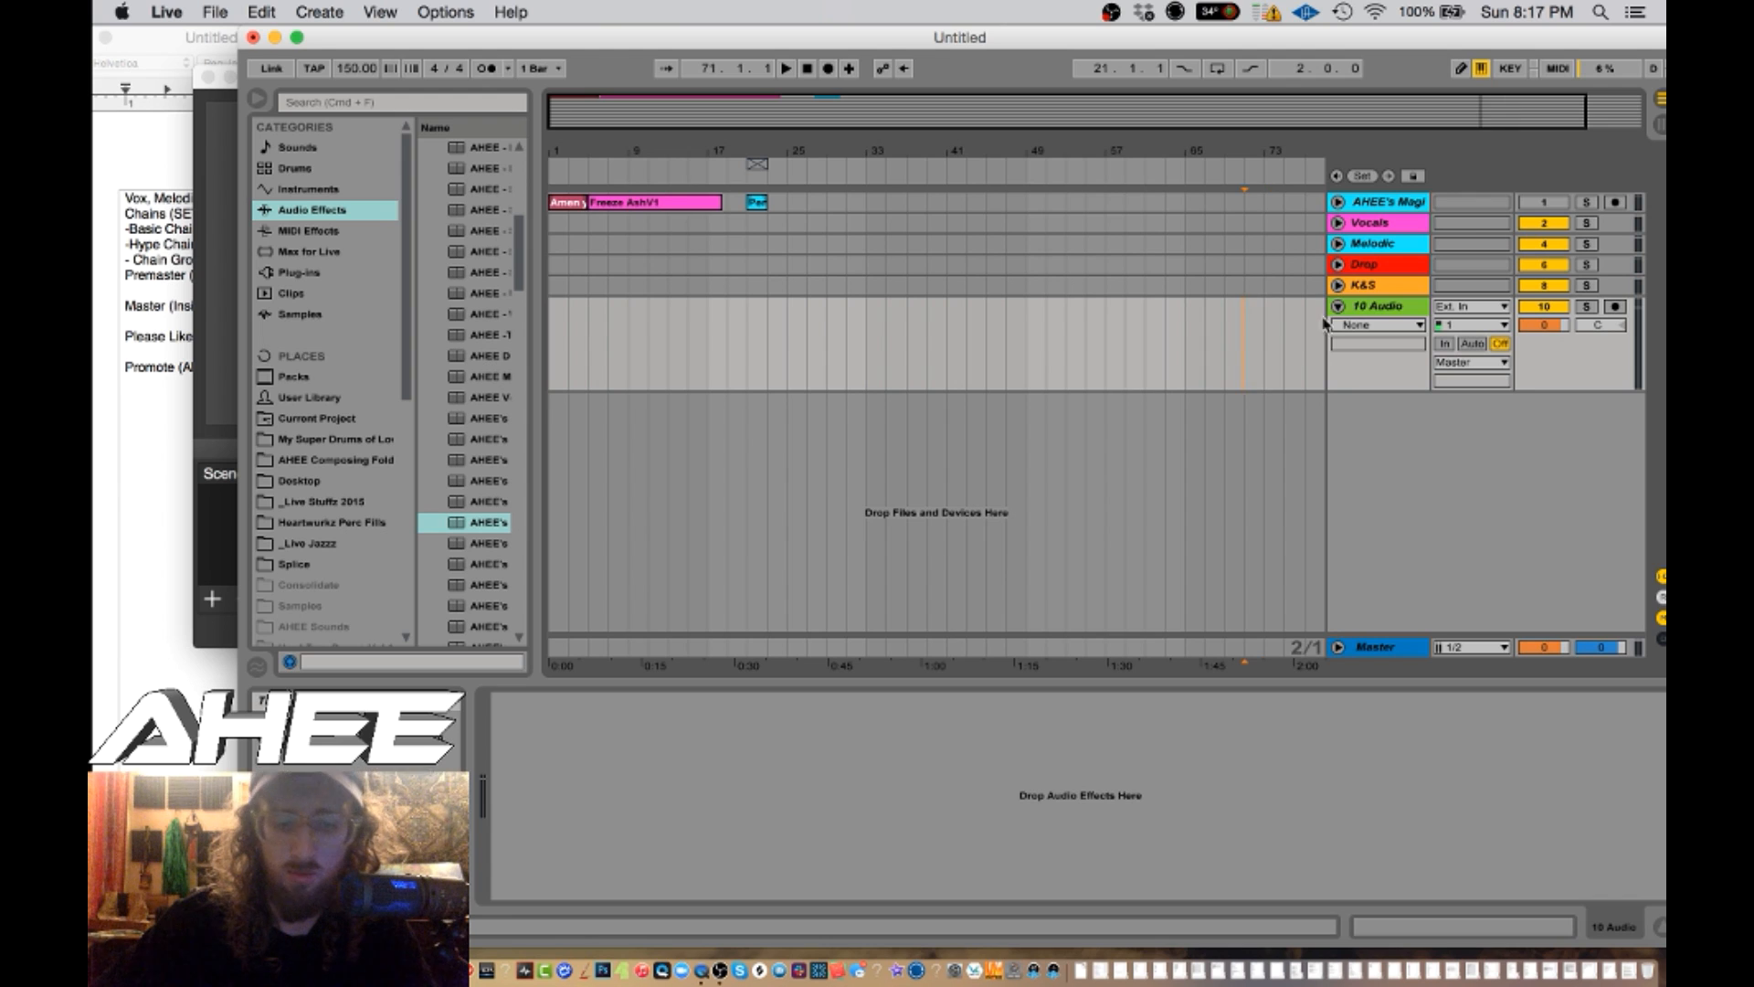
click(1366, 310)
key(super+g)
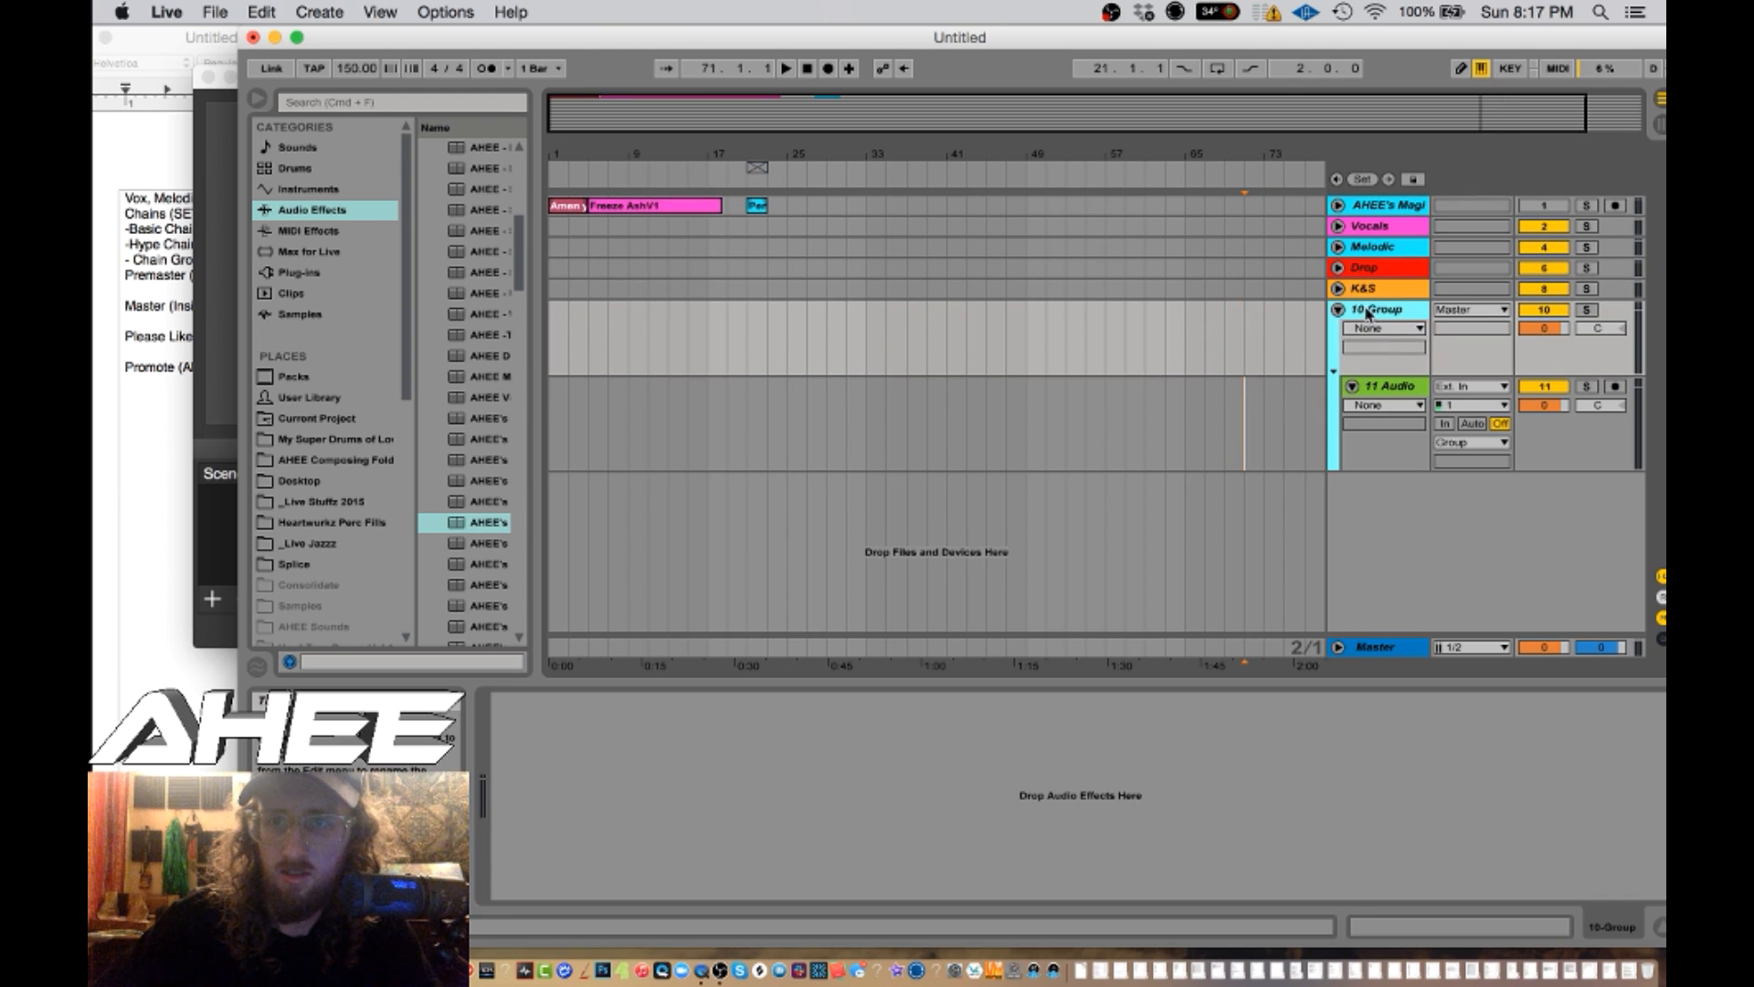
- Rename the group below K&S as Top Drums
key(super+r)
text(Top Dru)
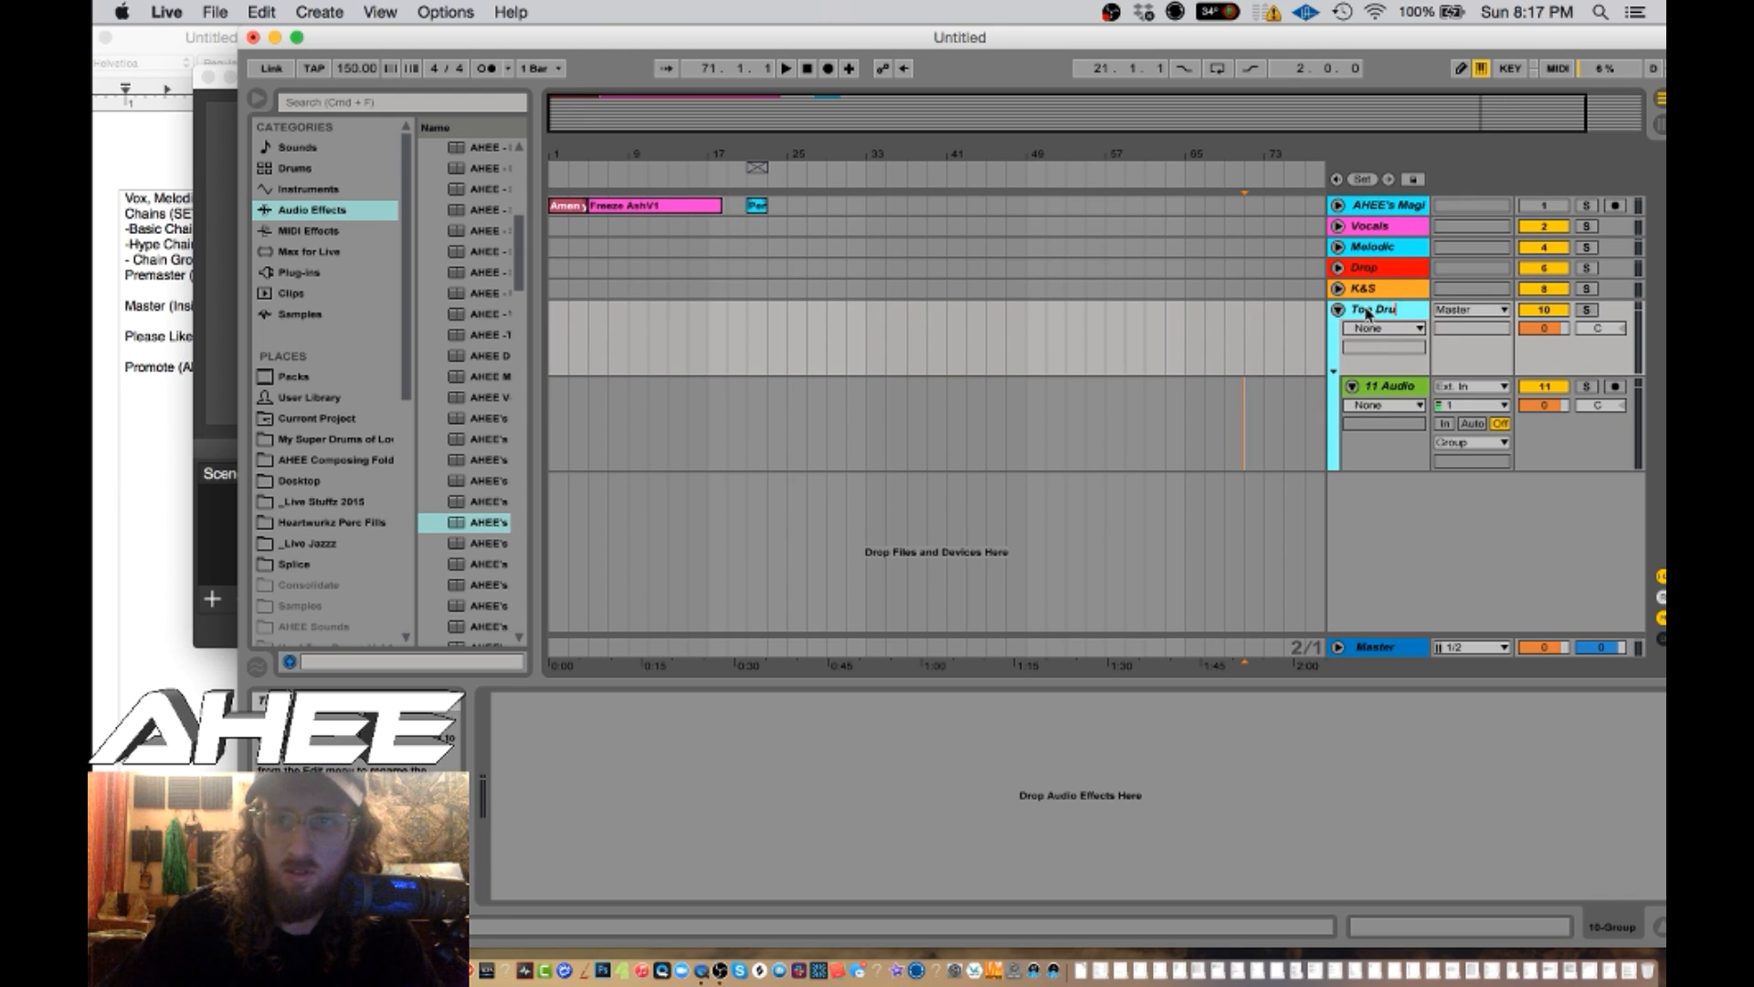
text(ms)
key(Return)
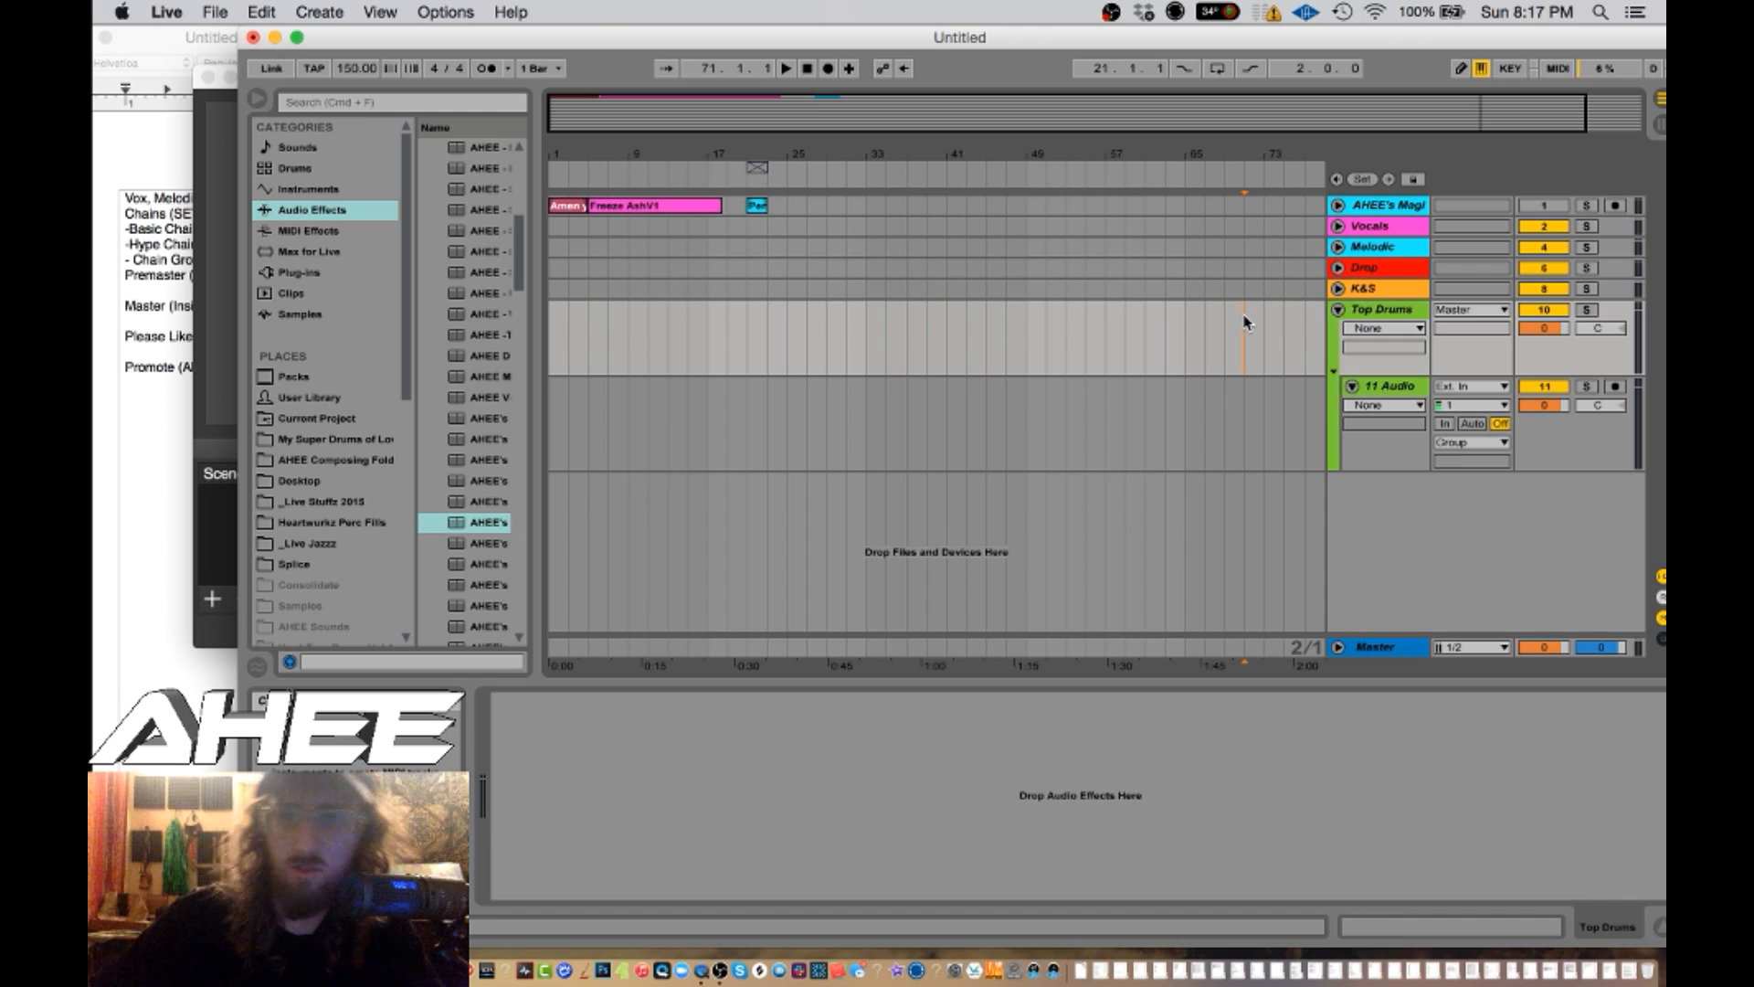
- Colour the Top Drums group orange and fold away the audio track inside it
right_click(1430, 313)
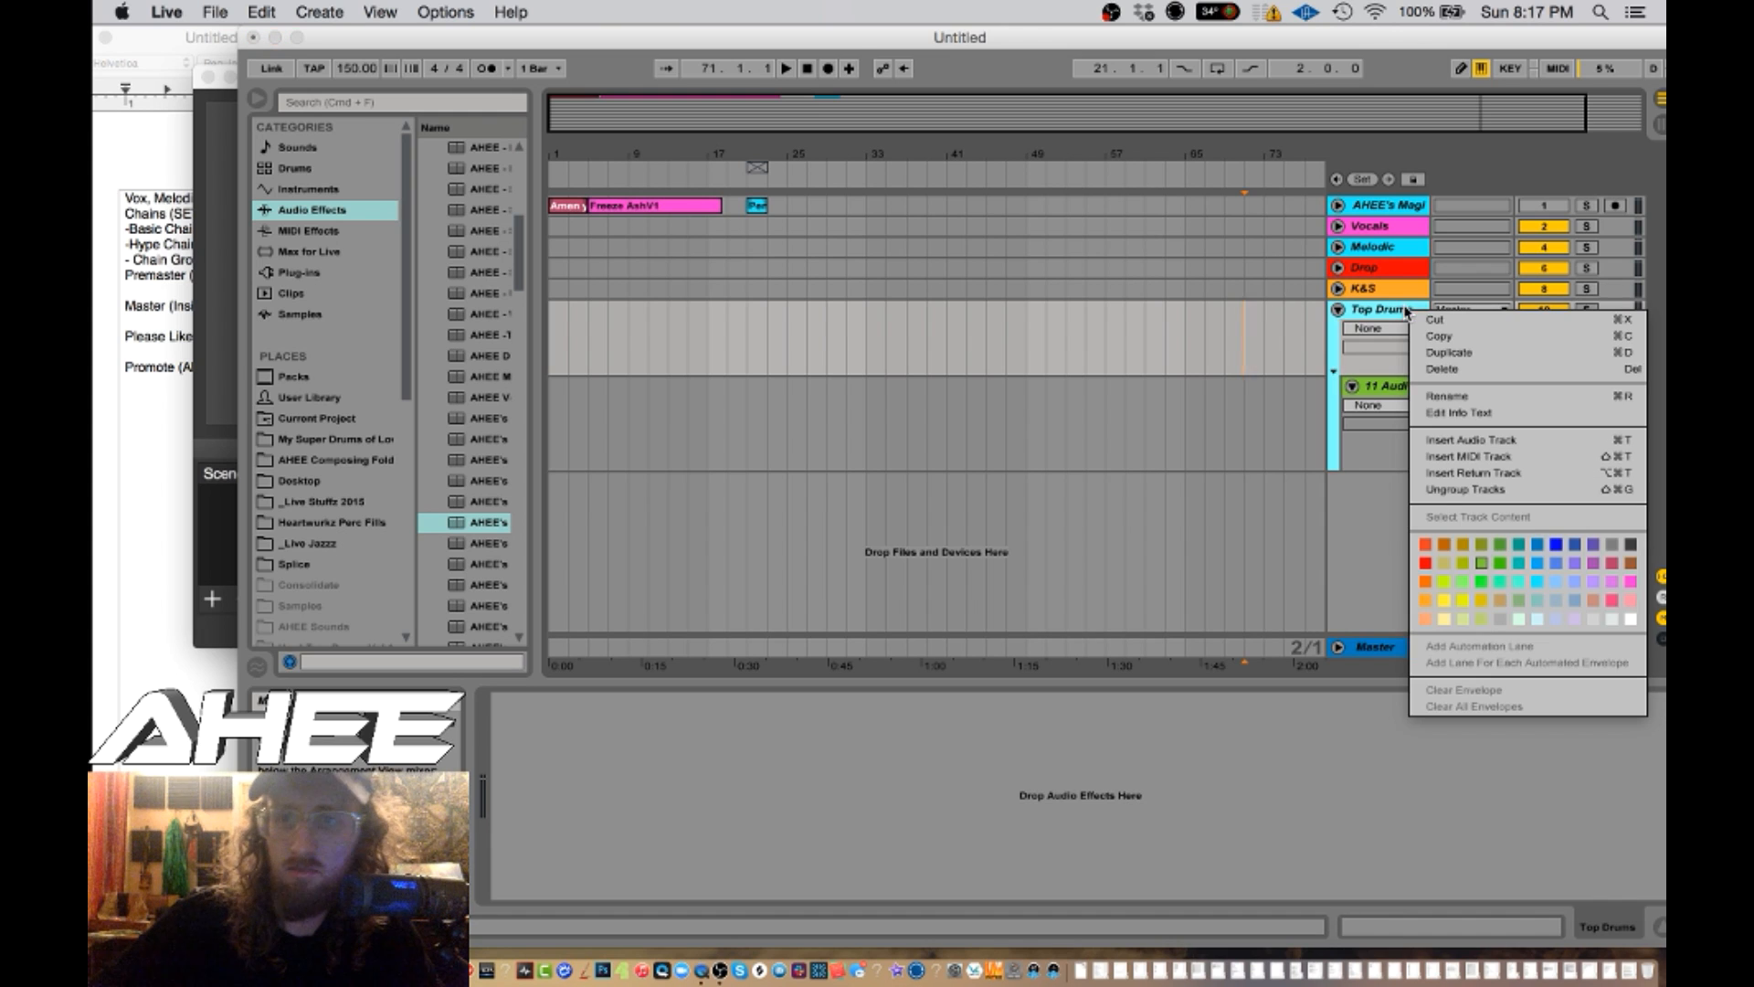
click(1425, 601)
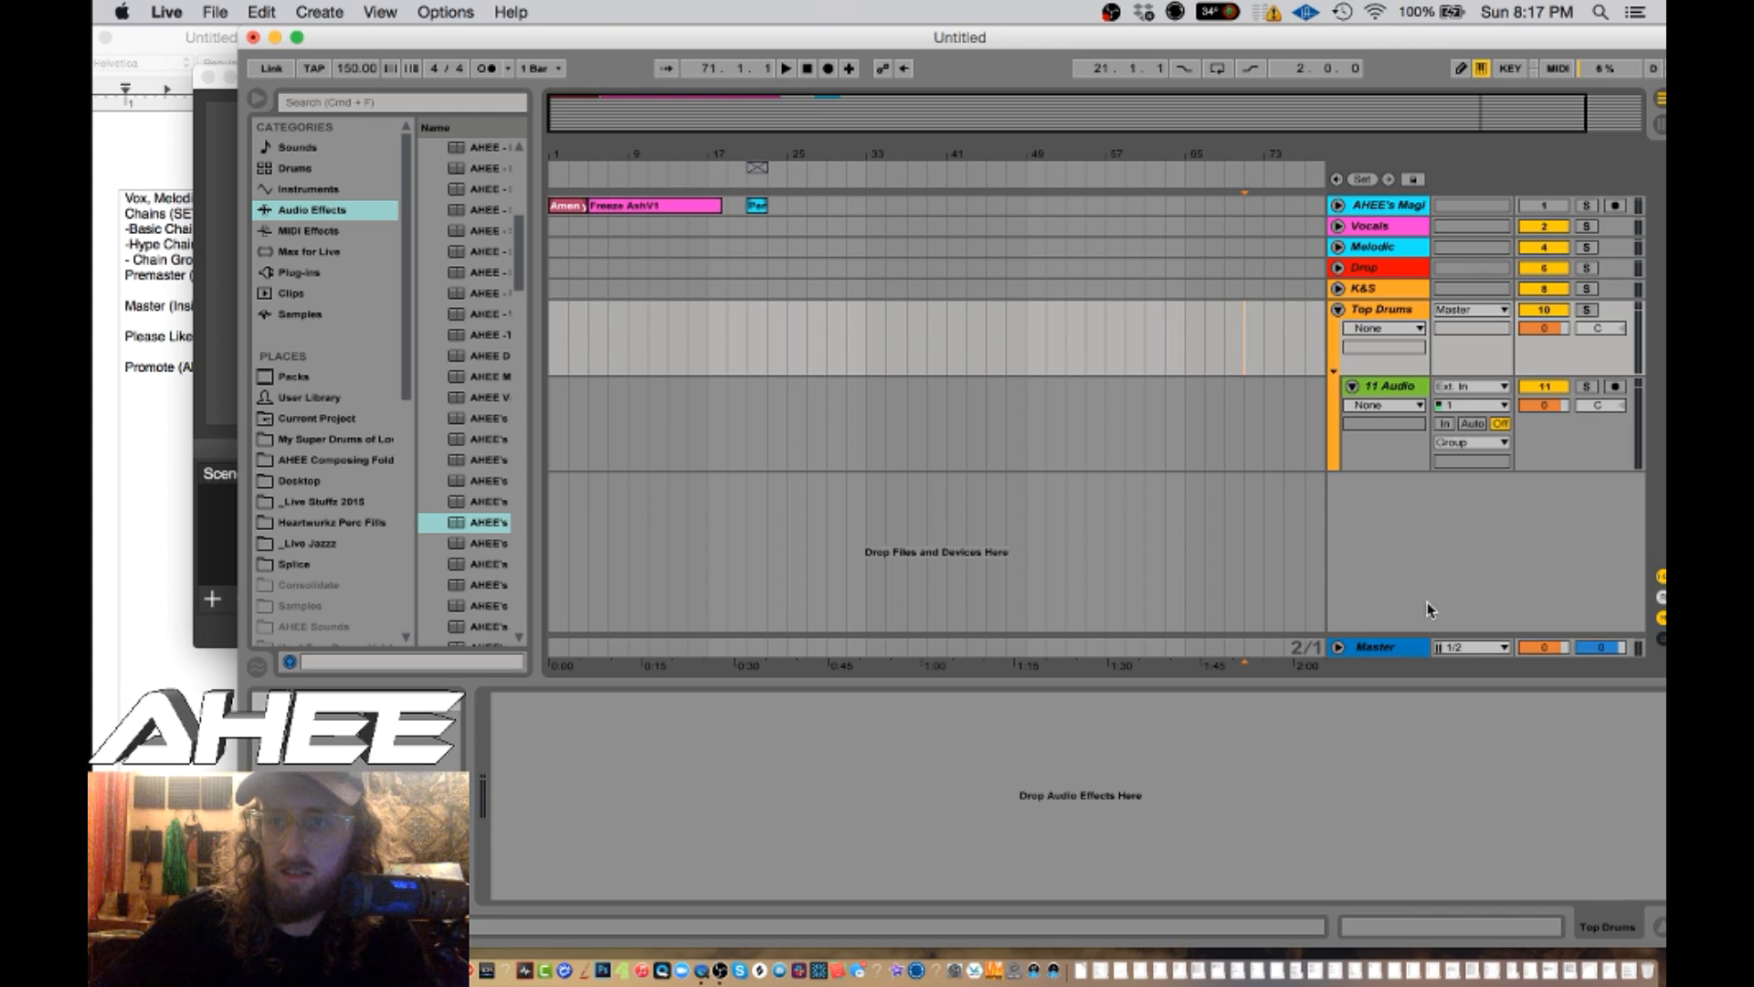
click(1334, 371)
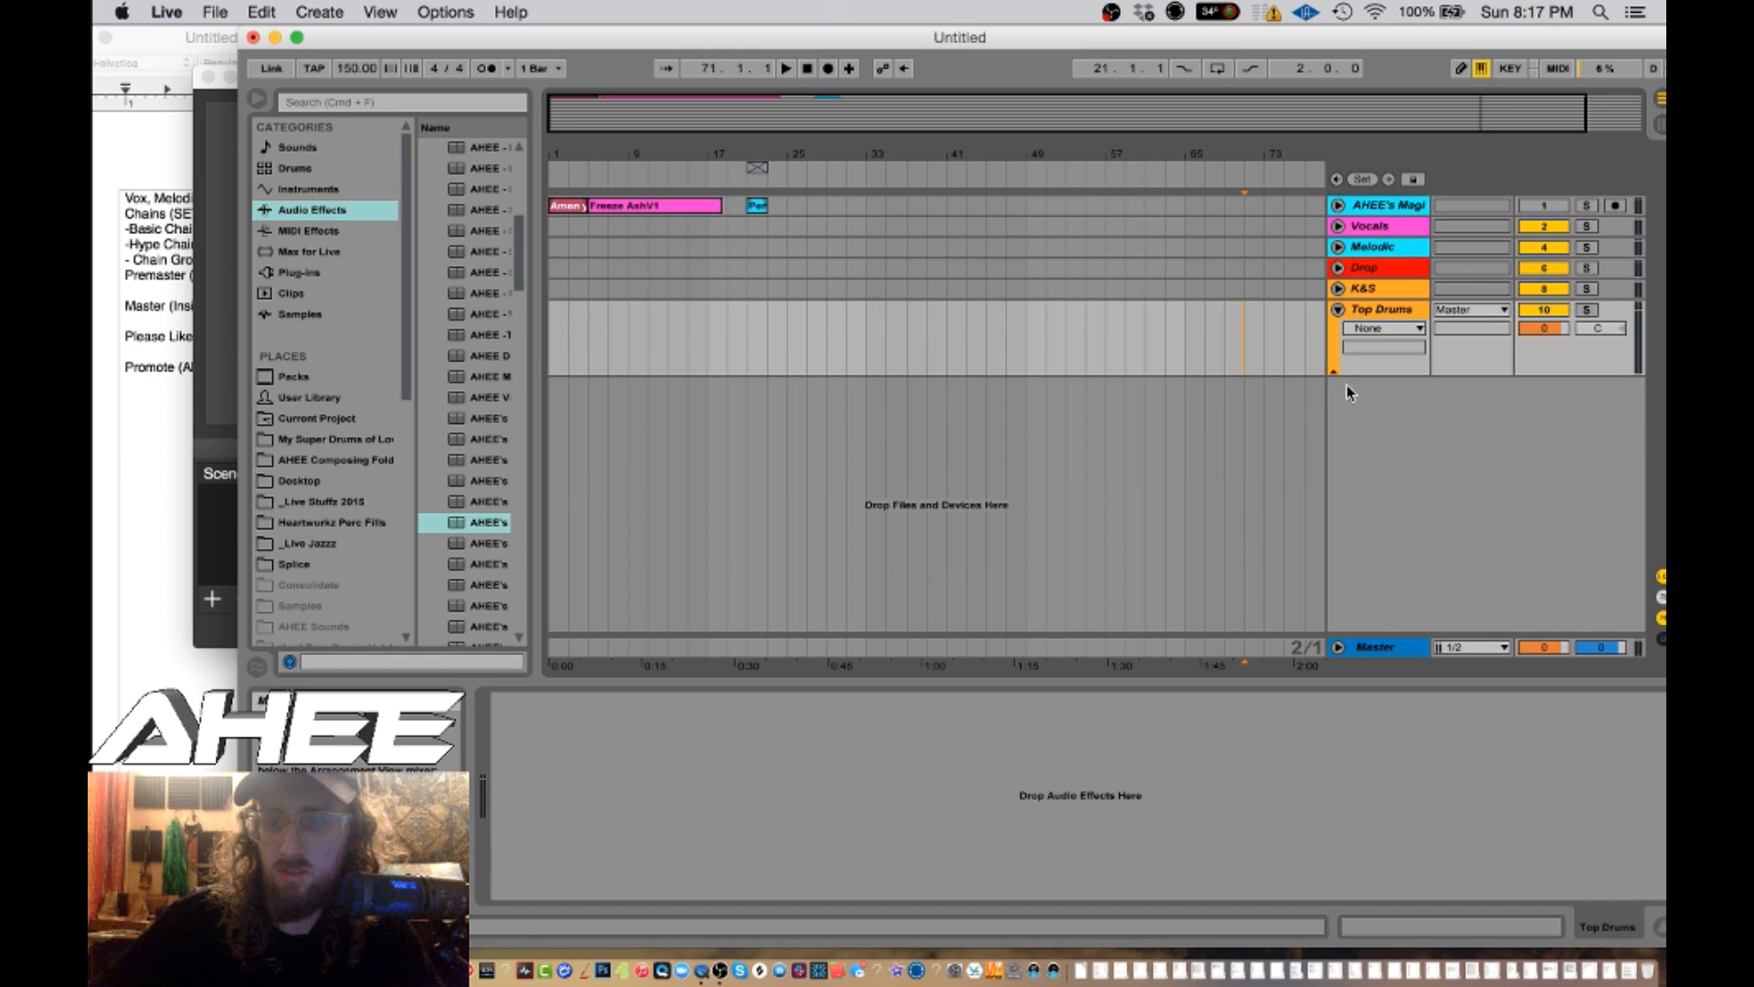
- Insert an audio track below Top Drums and put it in its own group
click(1361, 290)
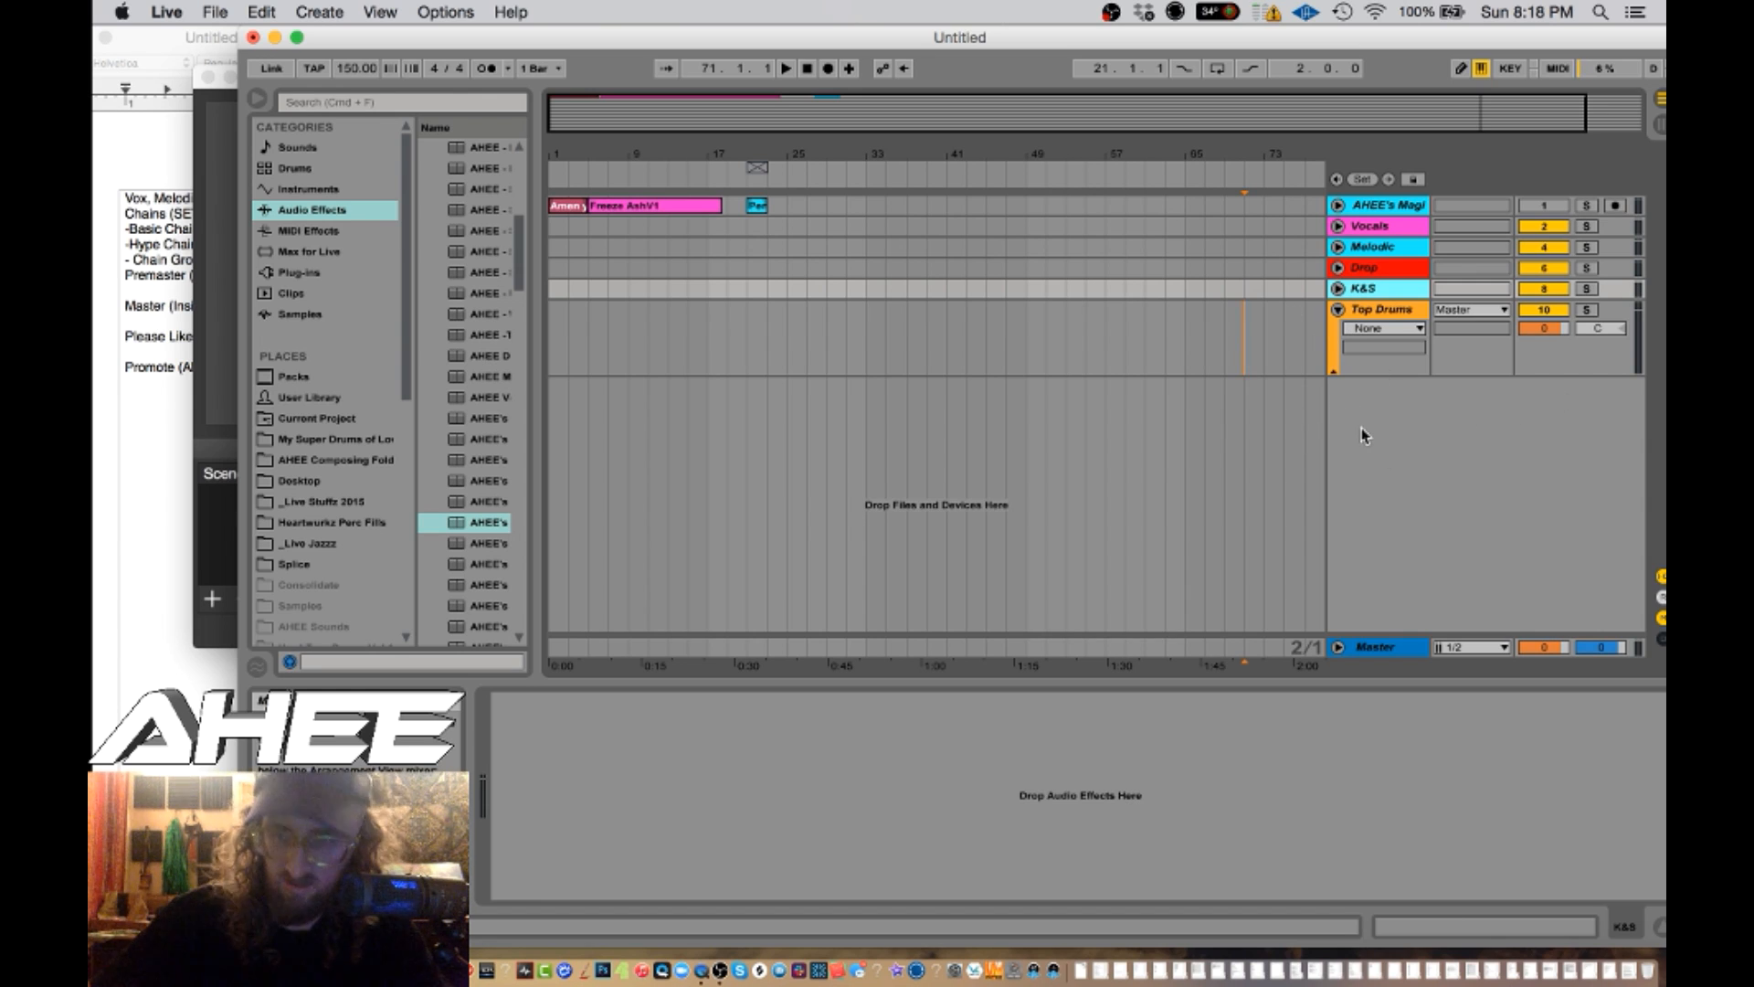
right_click(1363, 405)
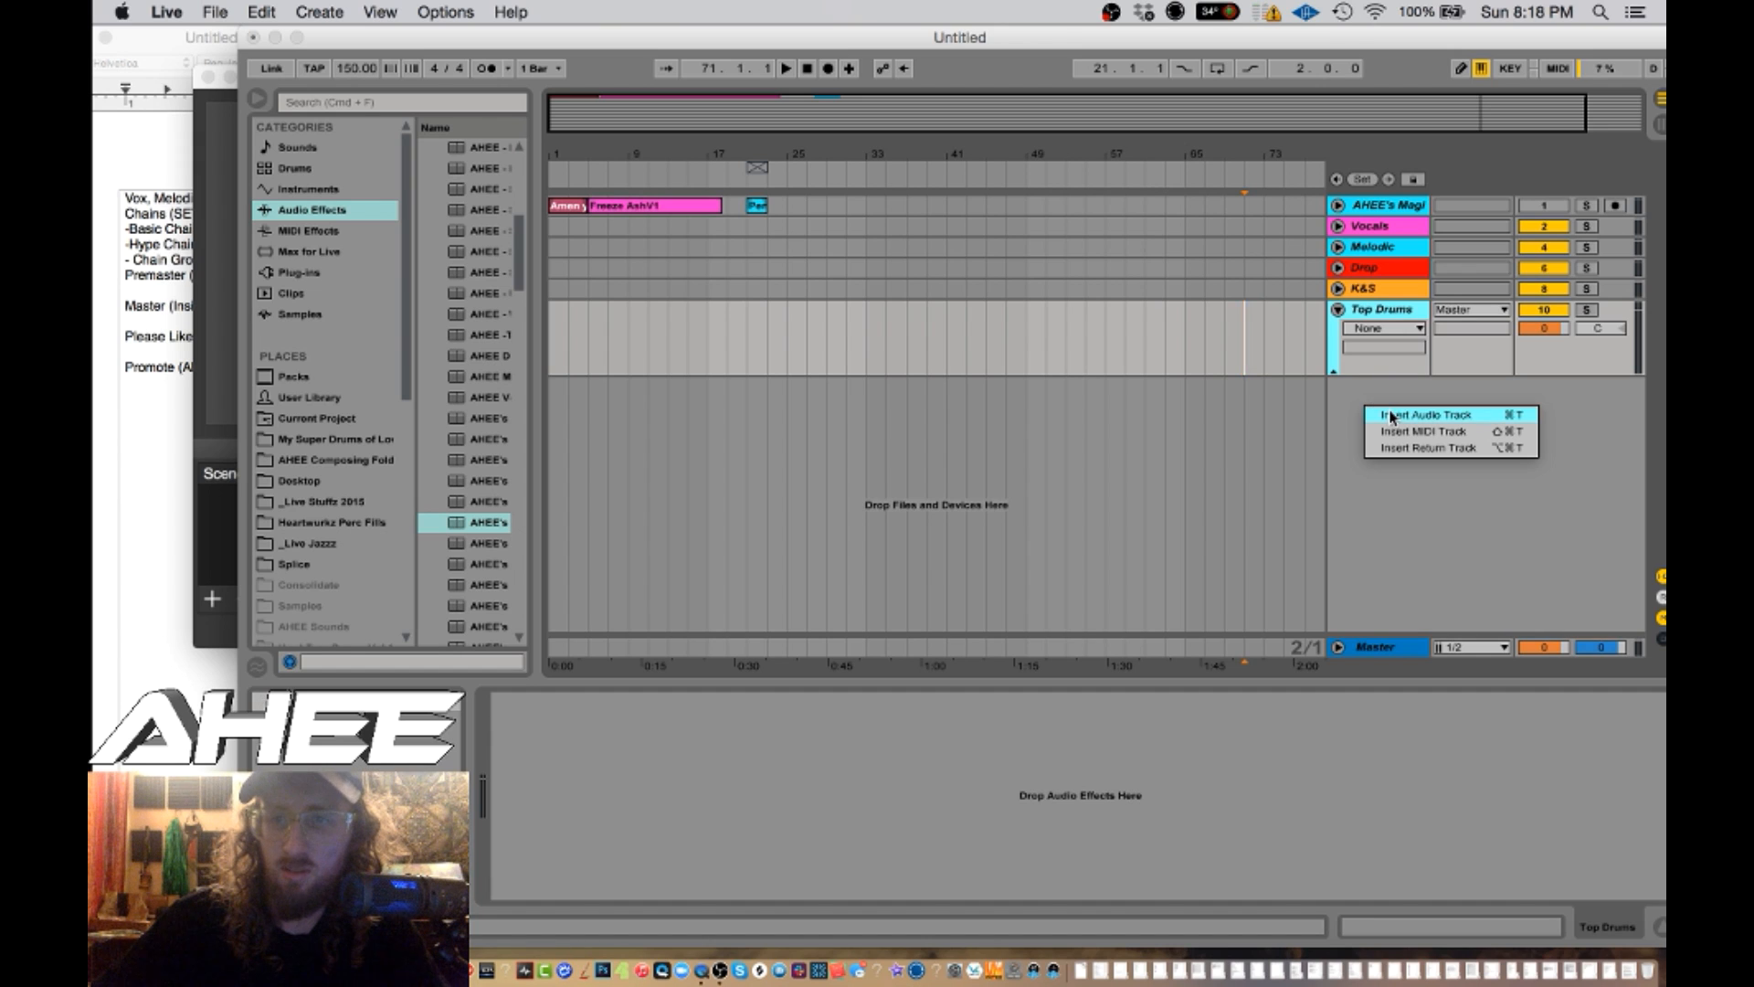
click(1391, 416)
key(super+r)
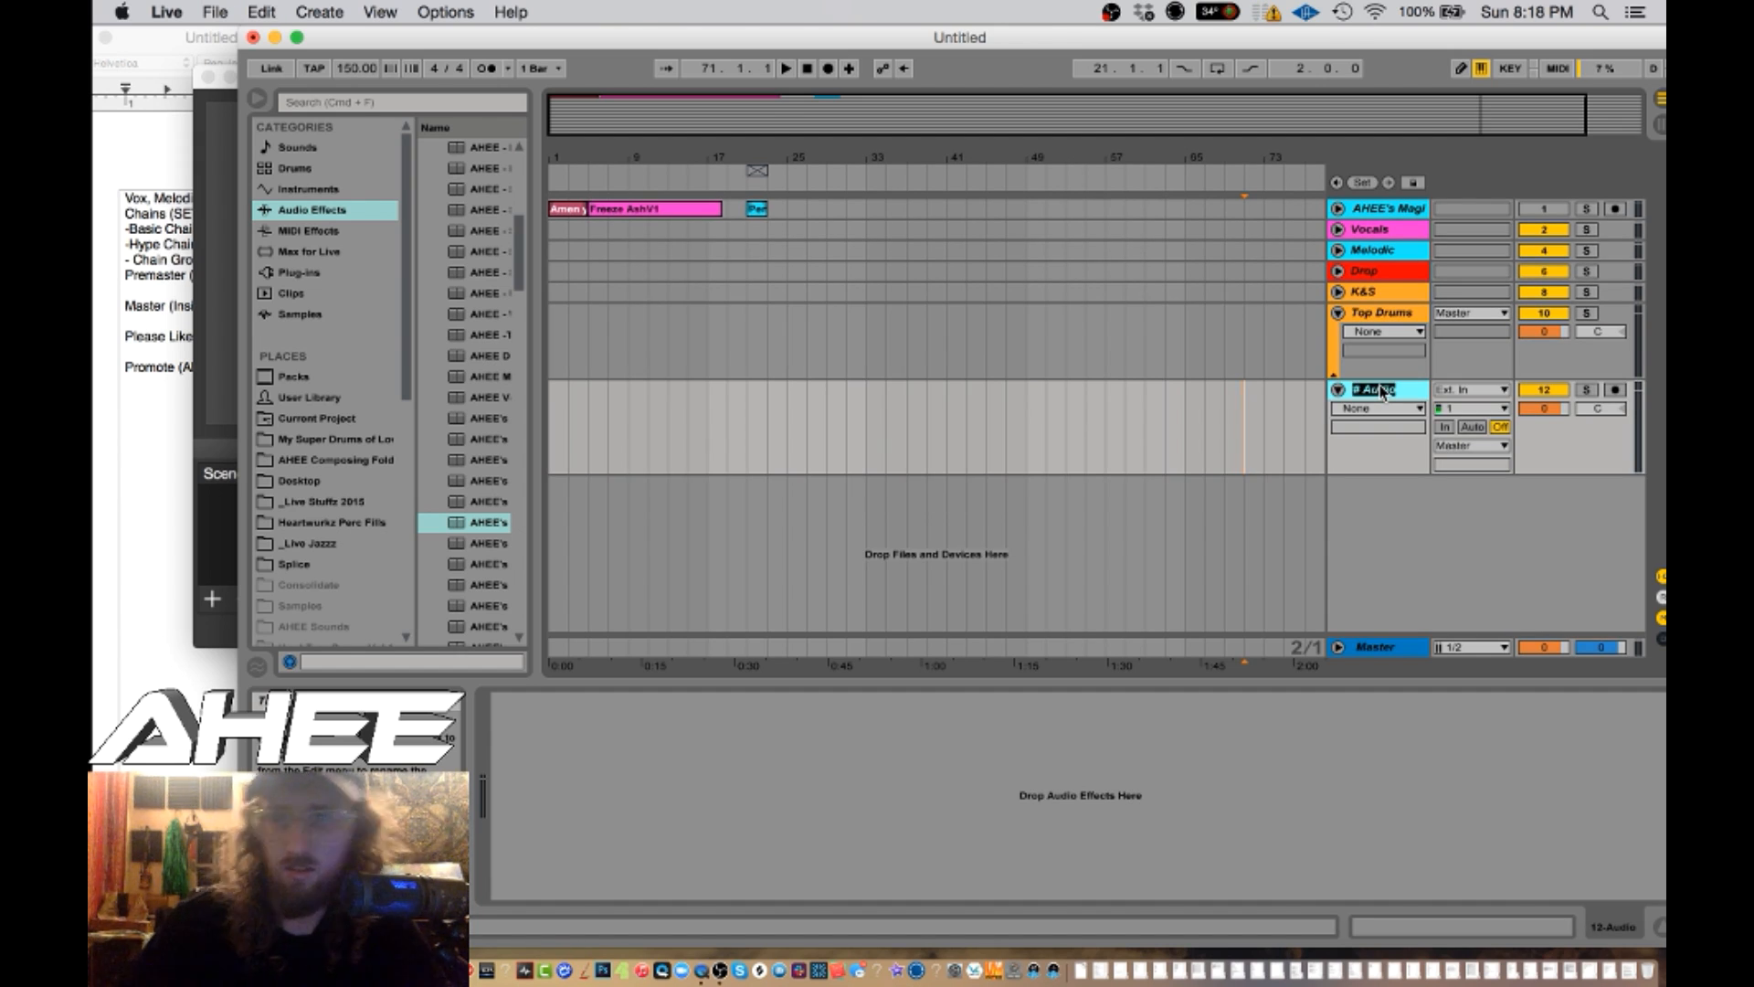
click(1285, 406)
key(super+g)
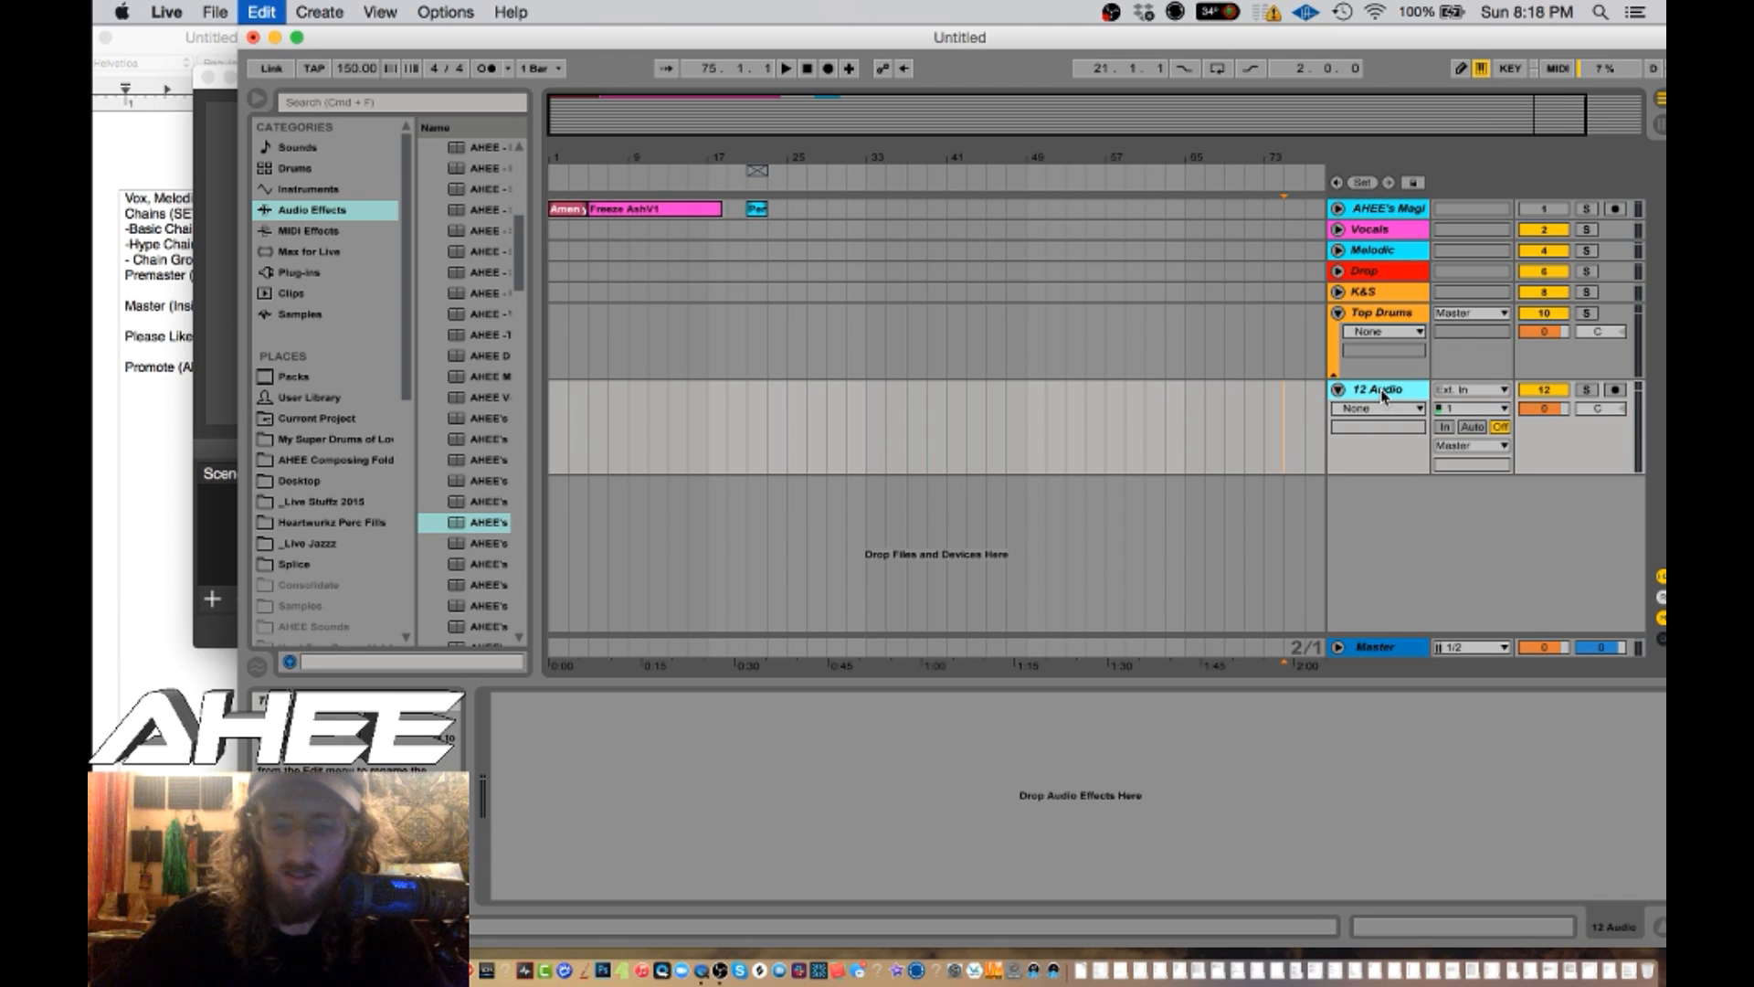
- Name the new group FX, then colour it white and collapse it to a single header row
key(super+r)
text(FX)
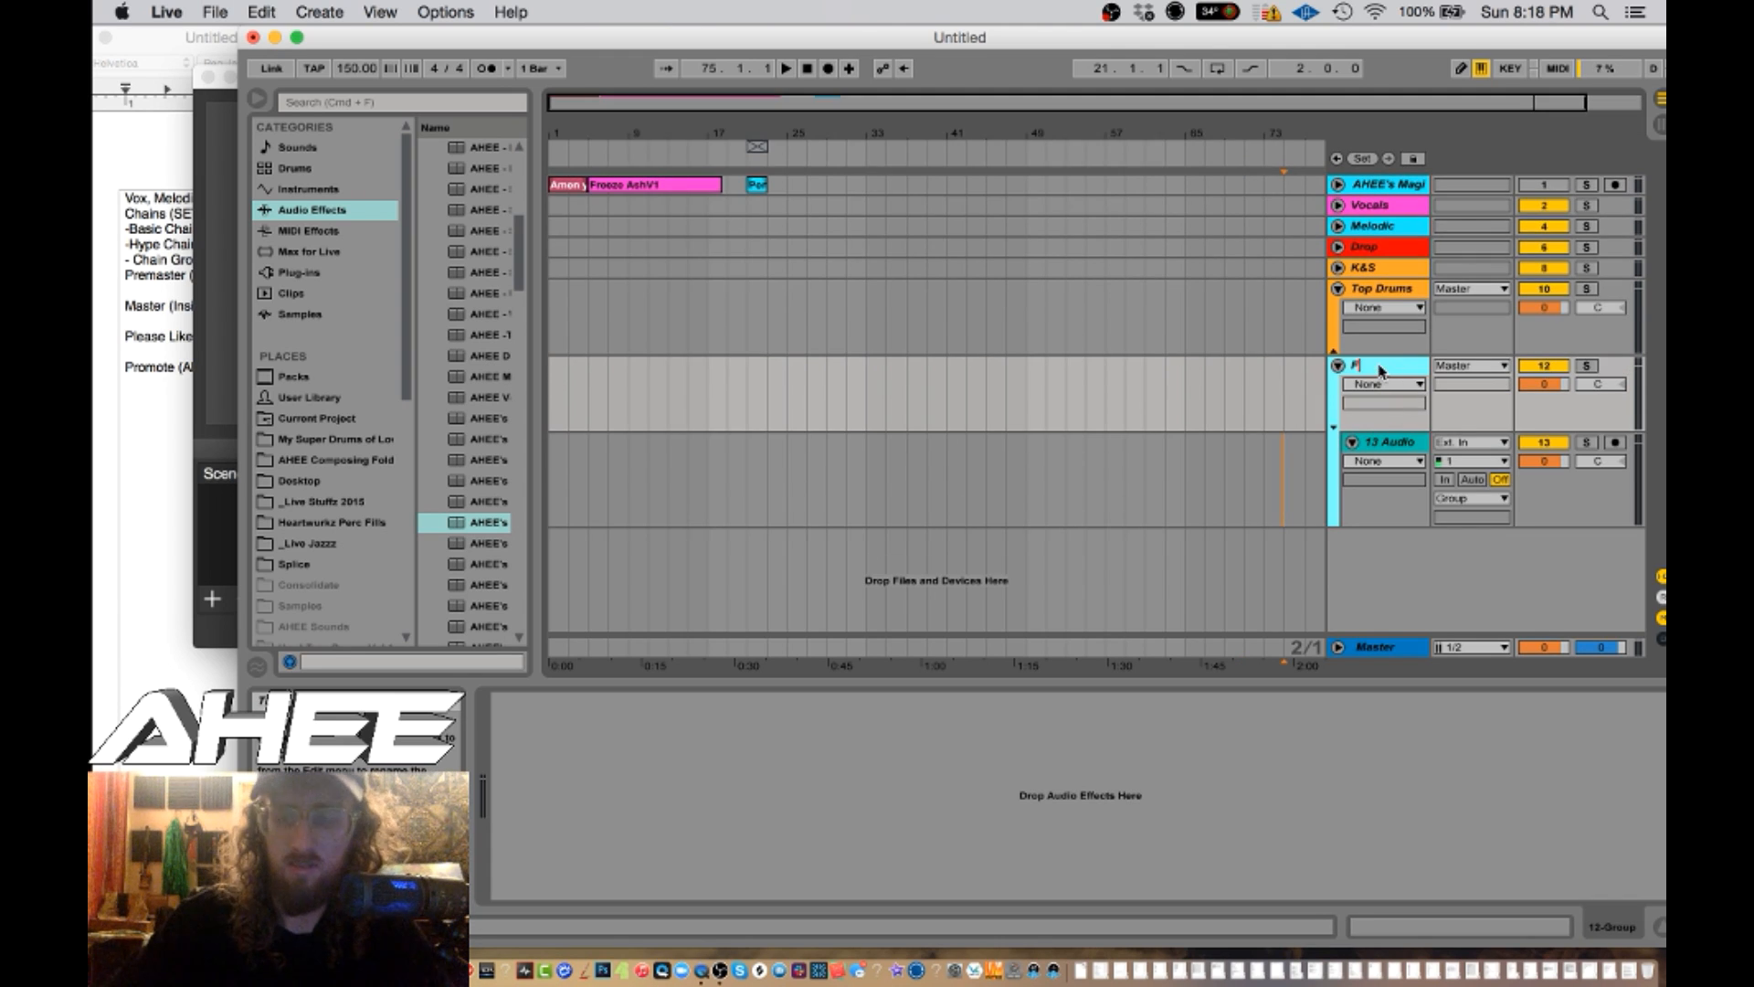
click(1265, 395)
right_click(1368, 375)
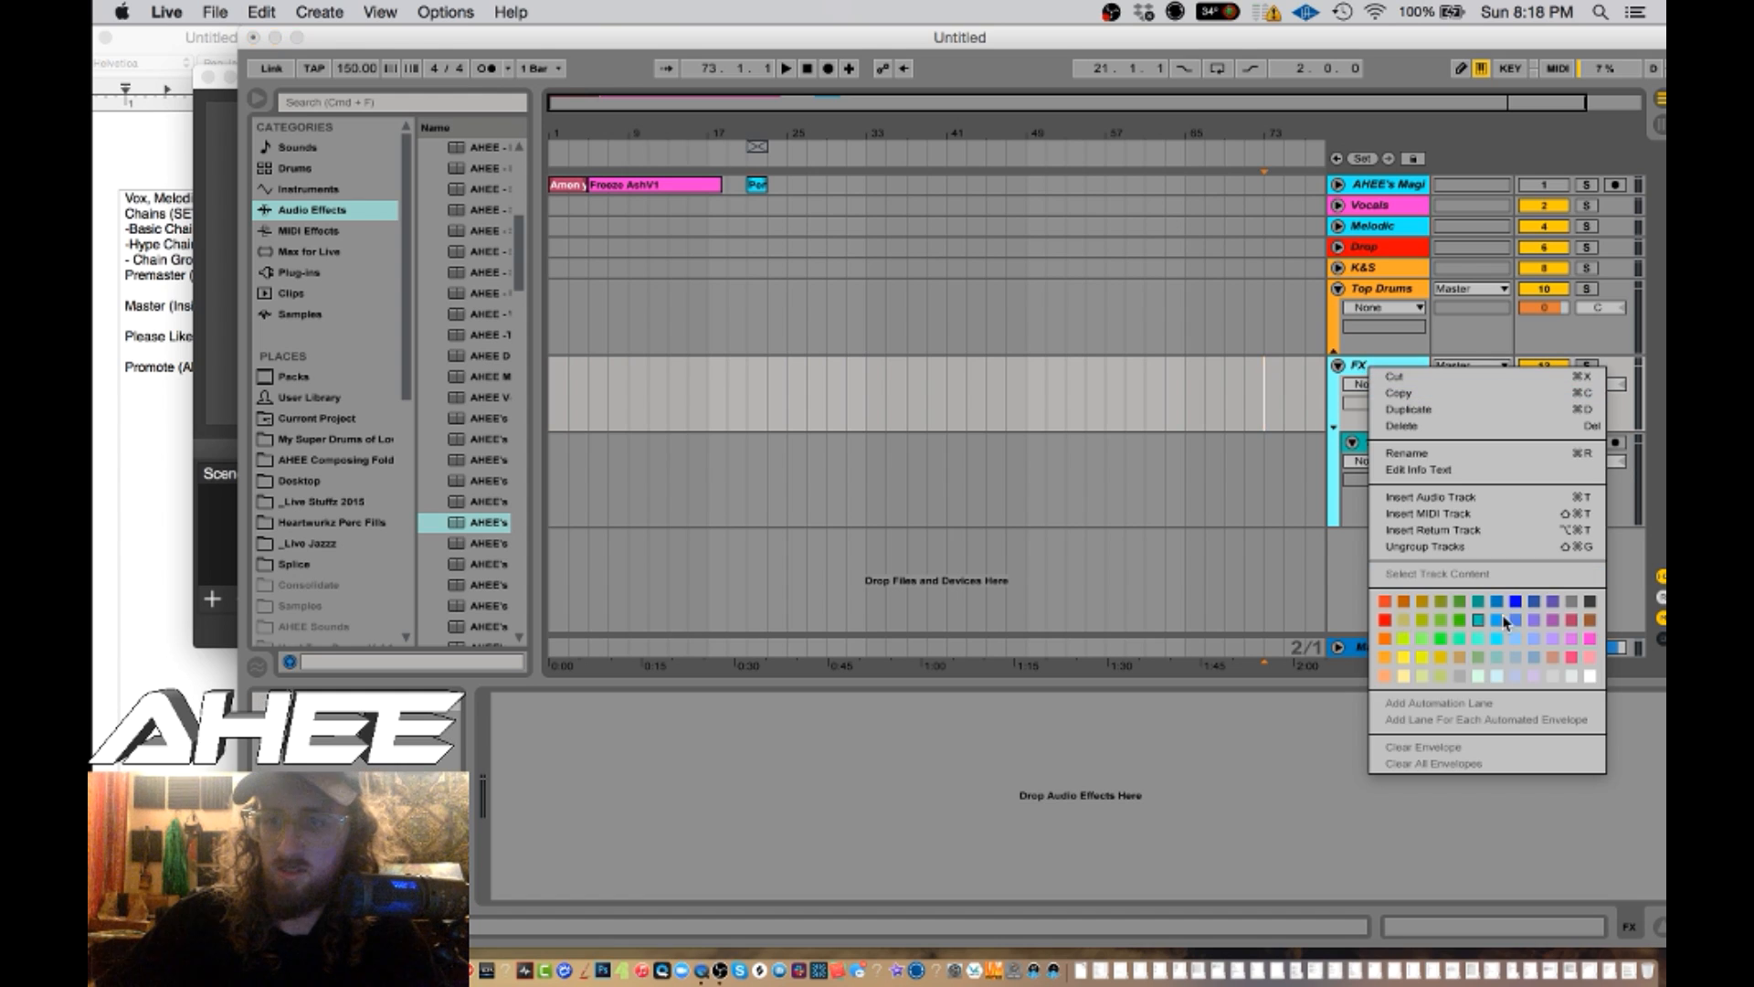
click(1594, 667)
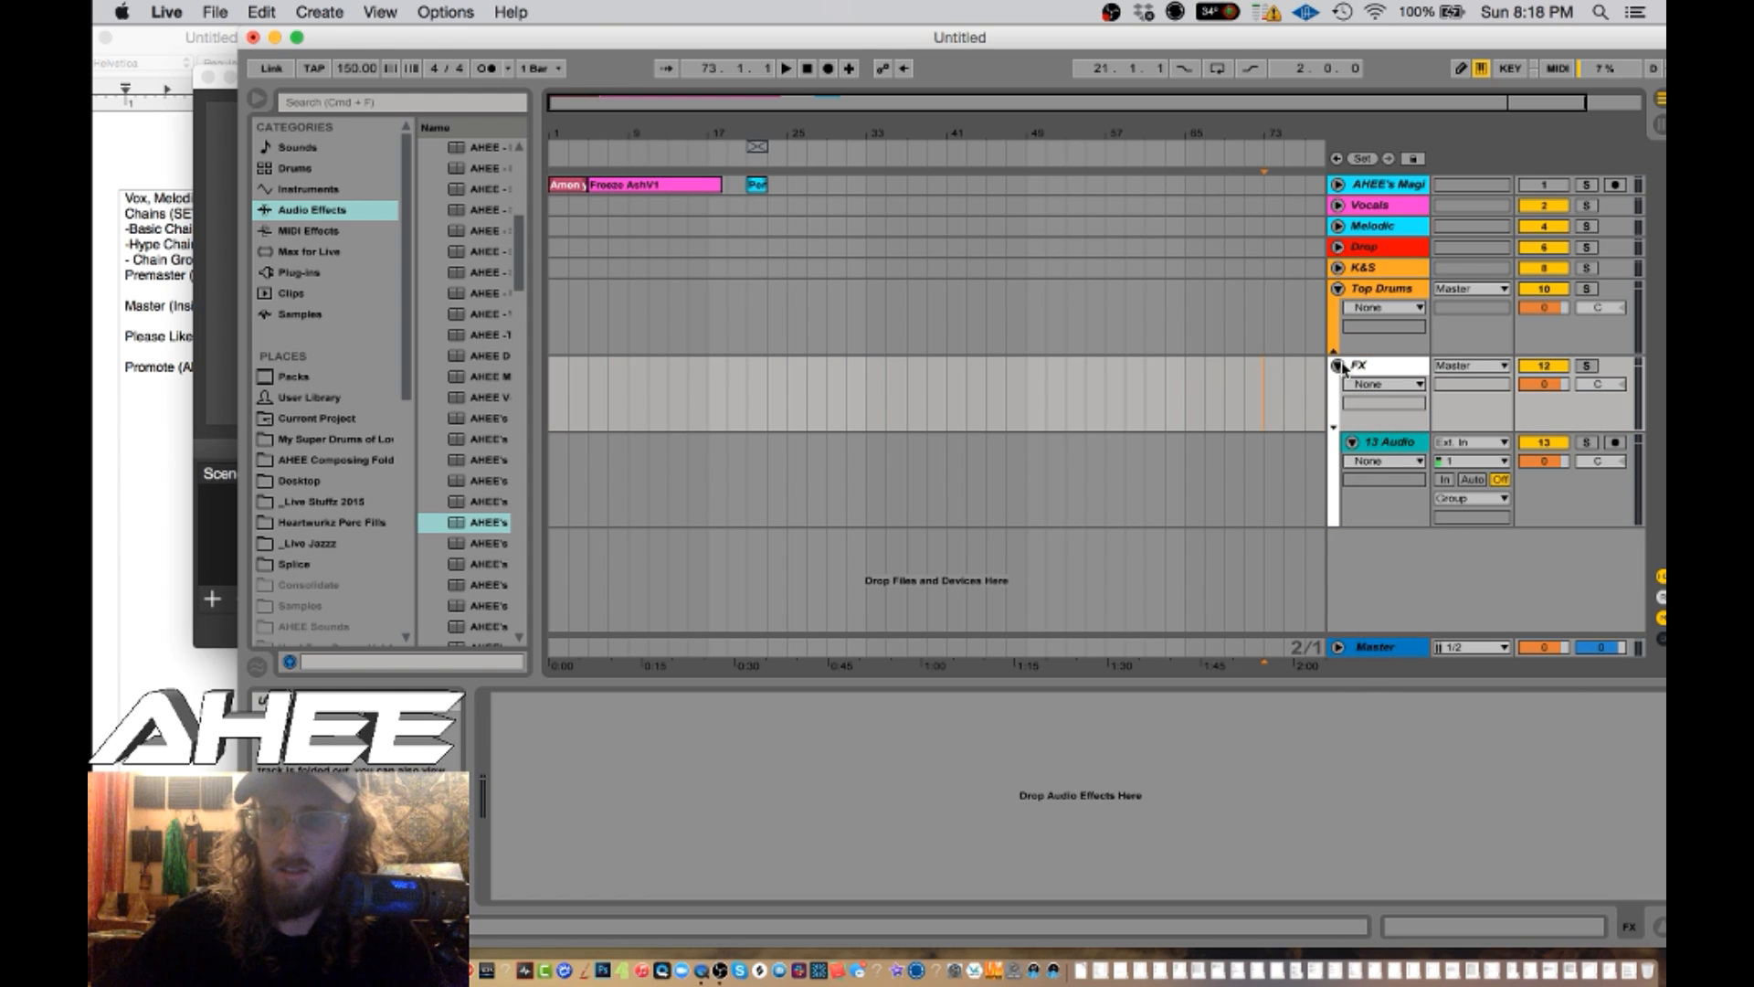
click(1339, 365)
- Insert an audio track below FX, name it SUB and colour it red
right_click(1378, 403)
click(1407, 410)
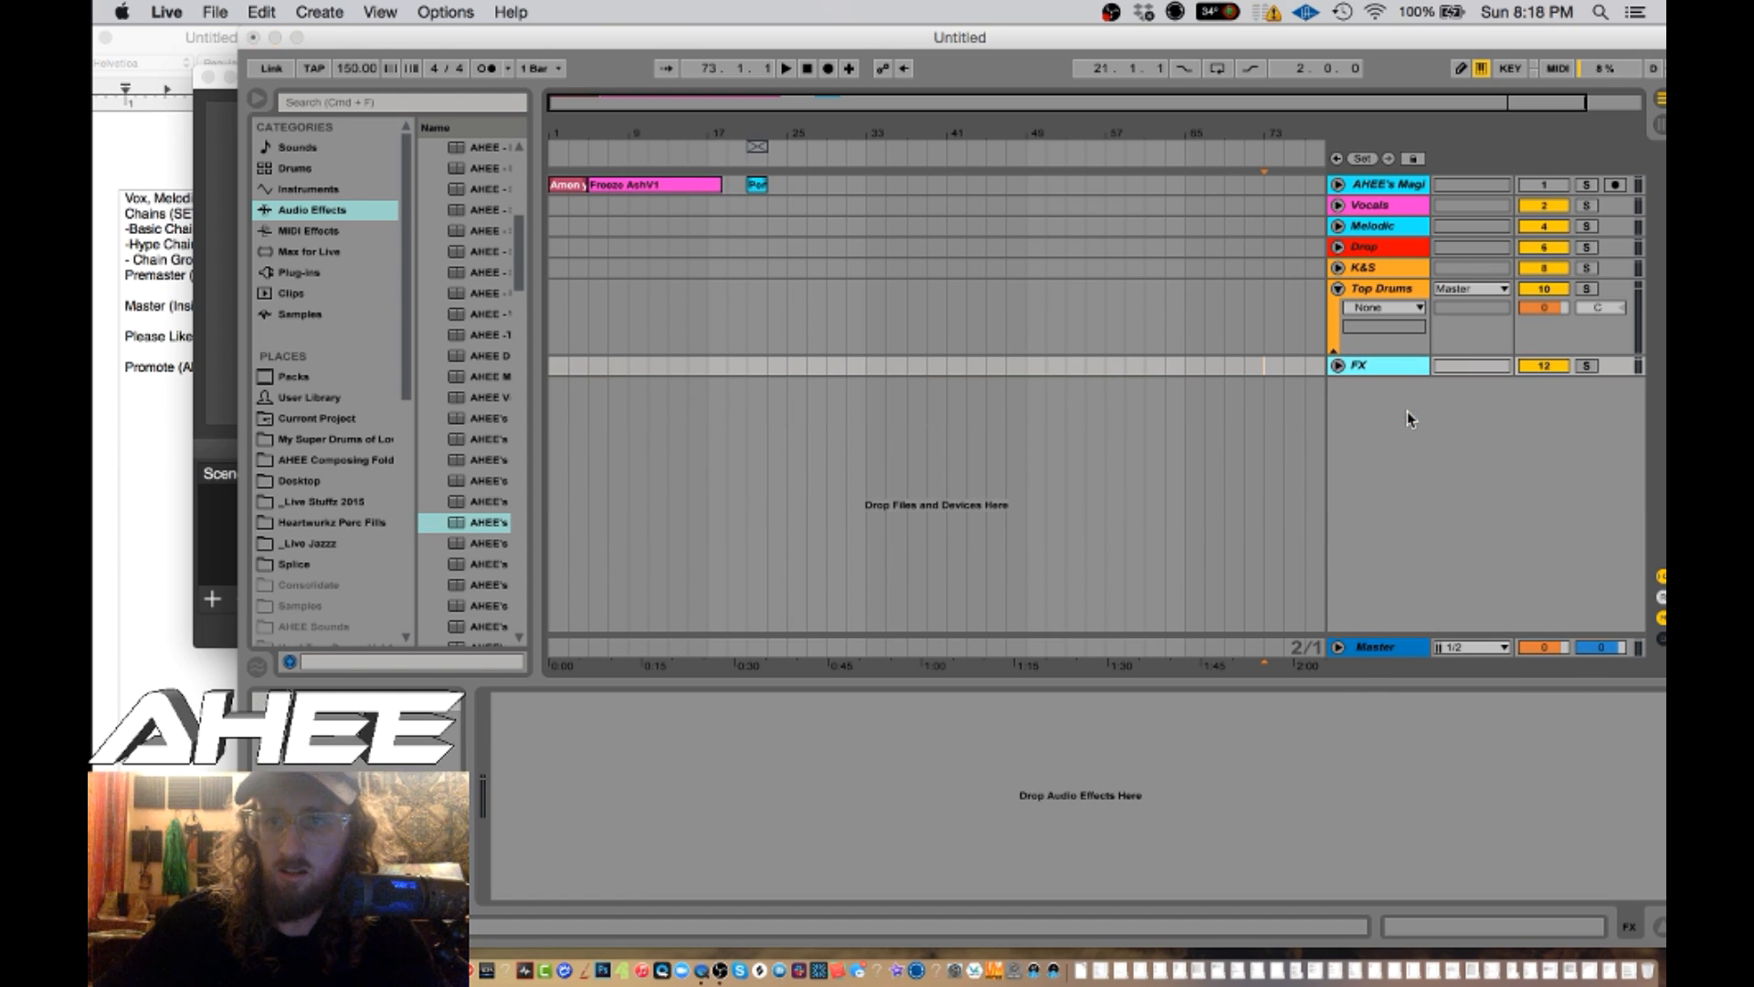
click(1364, 391)
text(SUB)
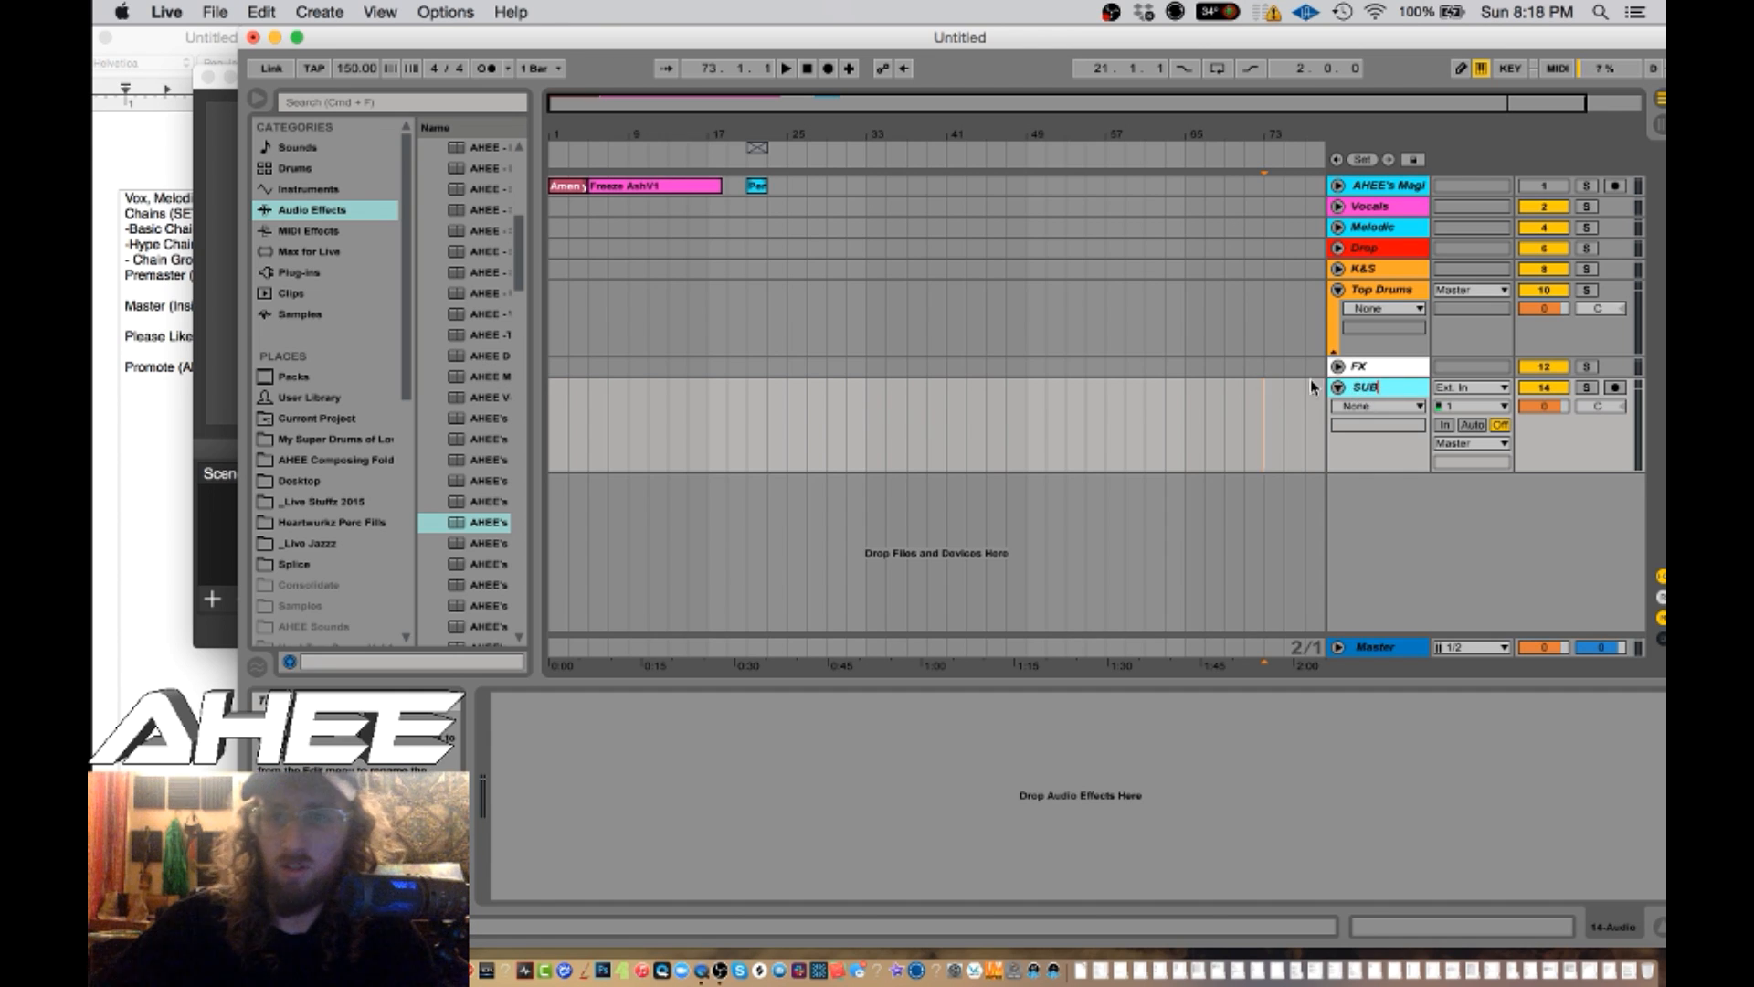
key(Return)
right_click(1381, 391)
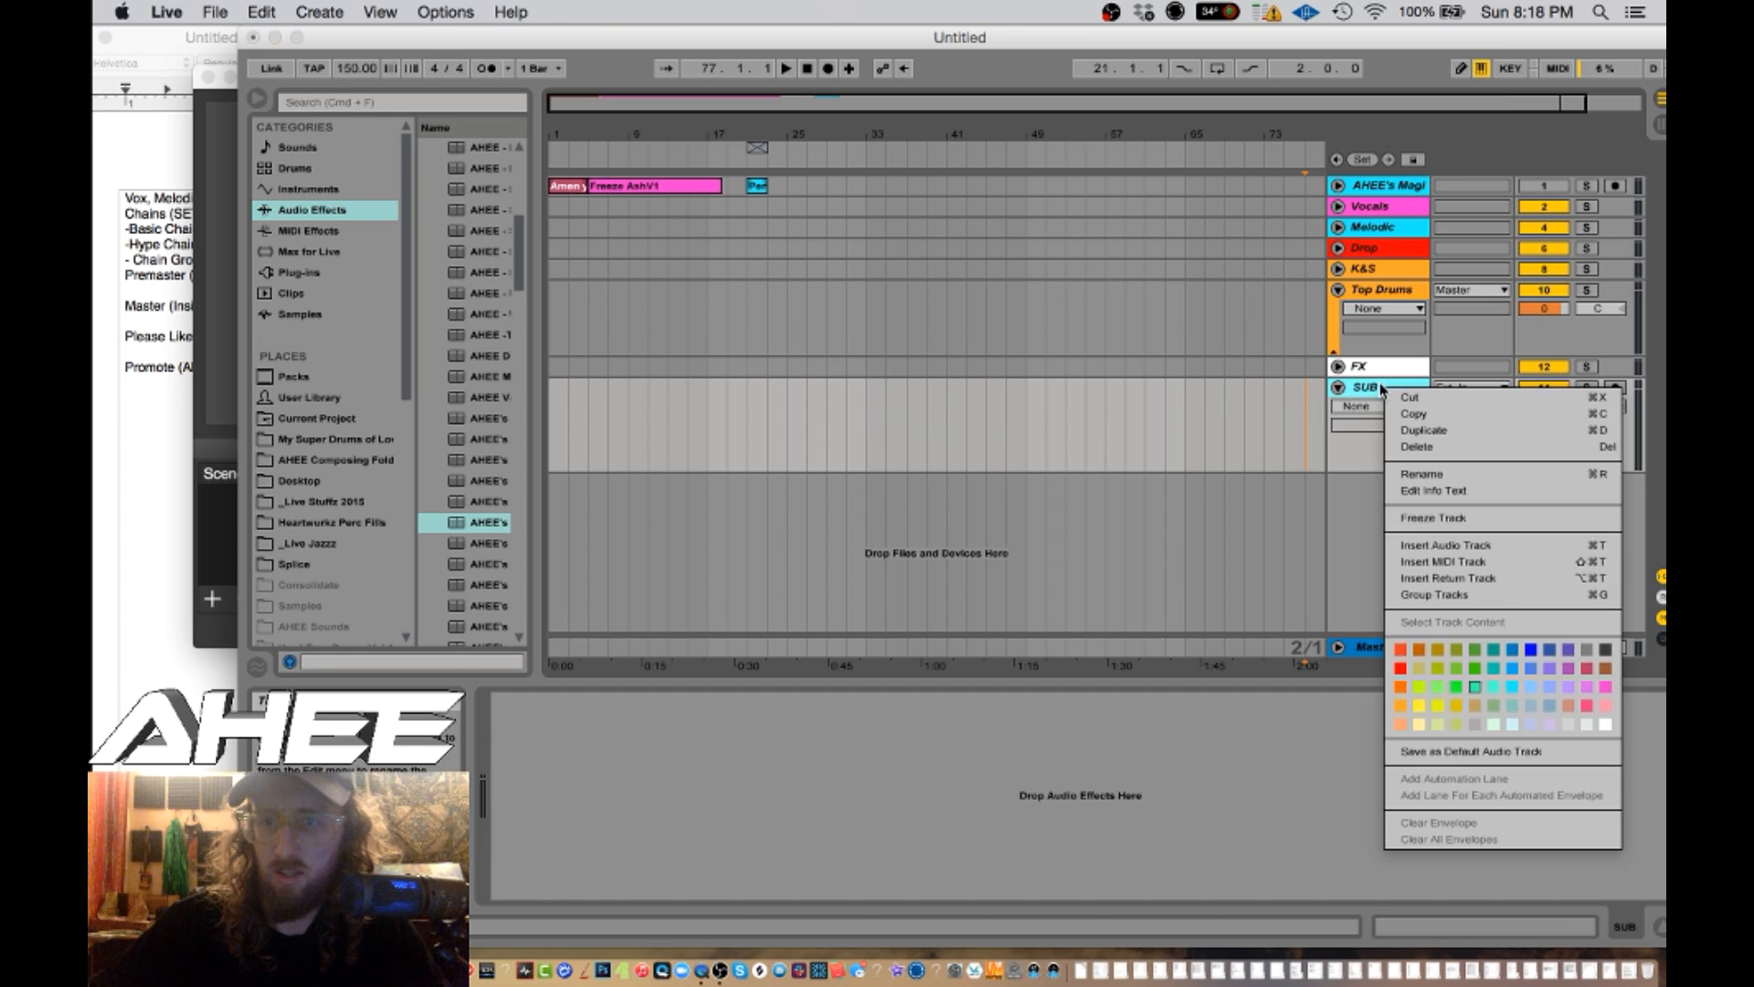
click(1400, 658)
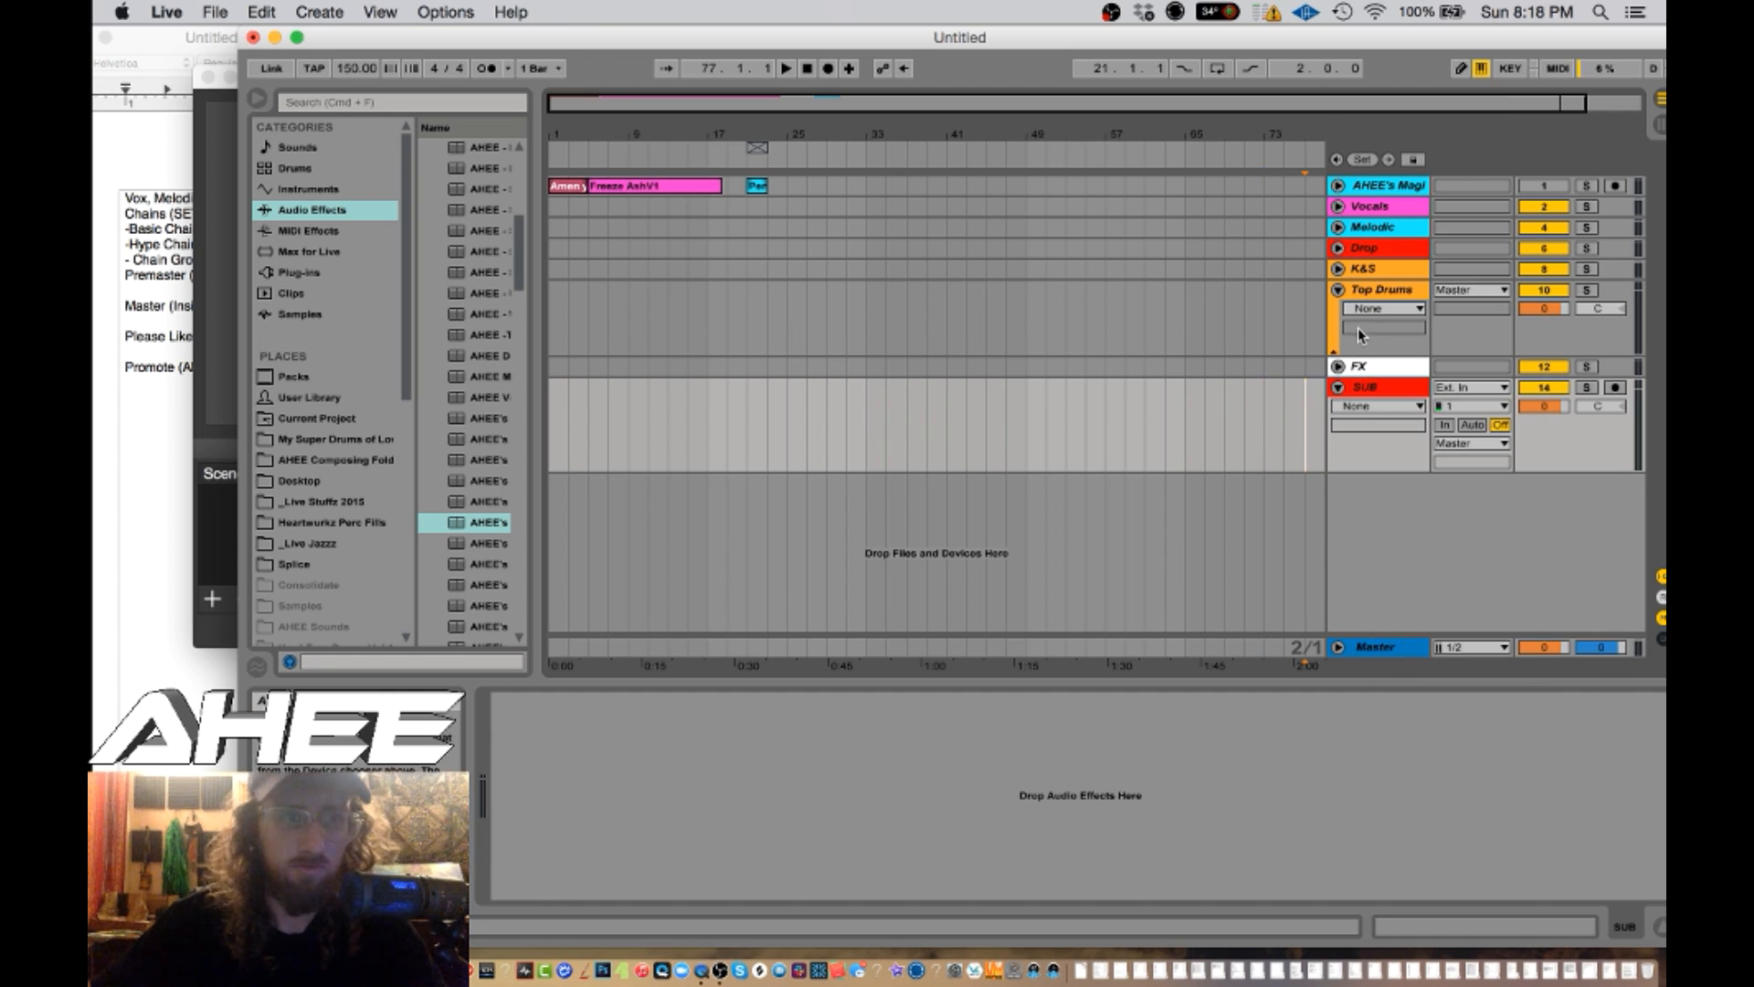
- Check the group order in the TextEdit notes, move SUB between Melodic and Drop, and collapse SUB and Top Drums
click(161, 412)
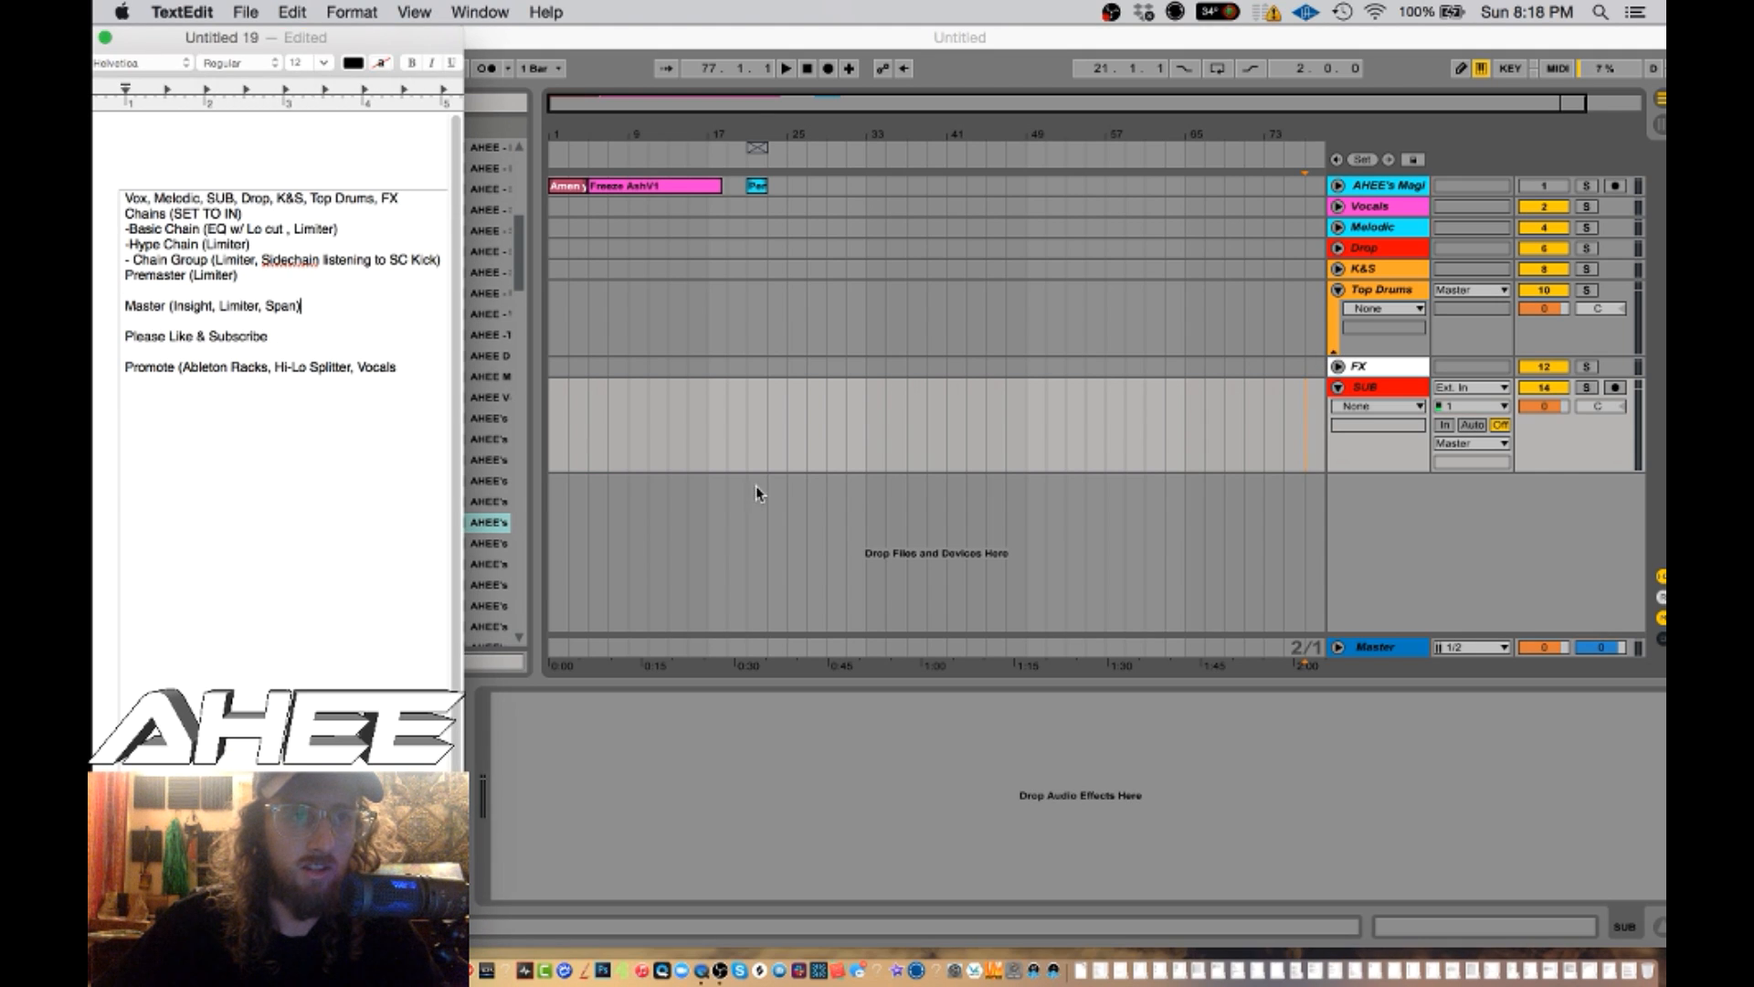
click(1236, 403)
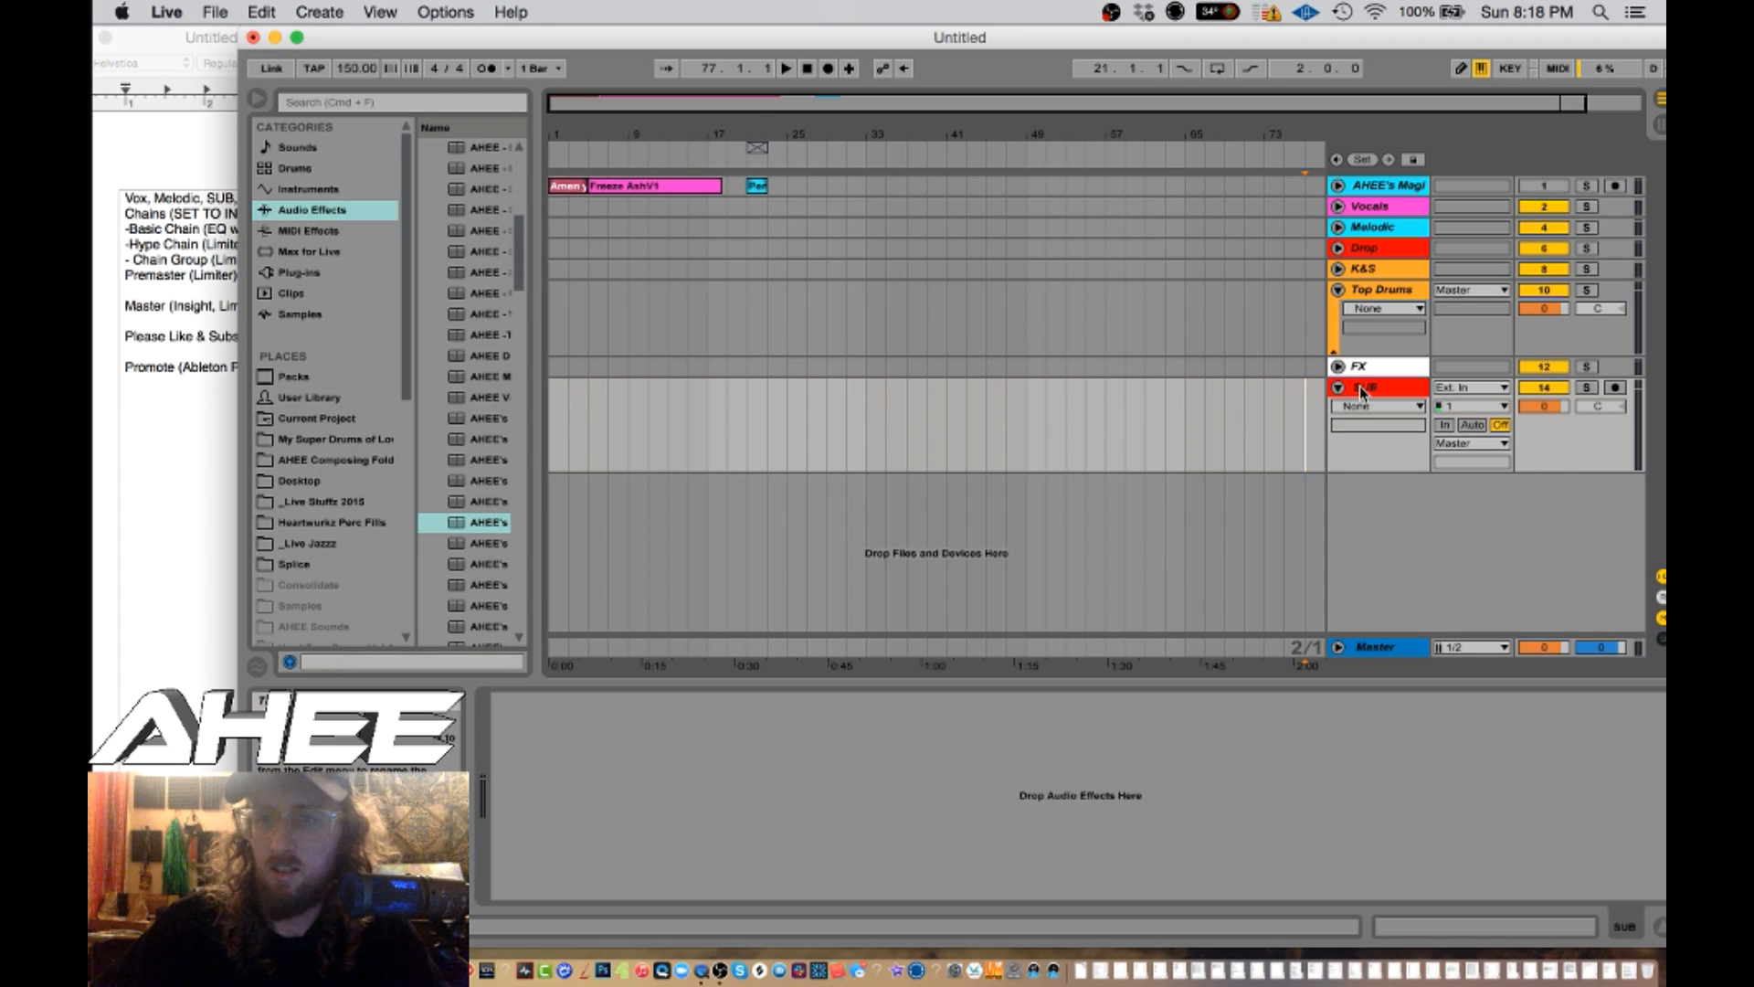
drag(1359, 386, 1358, 255)
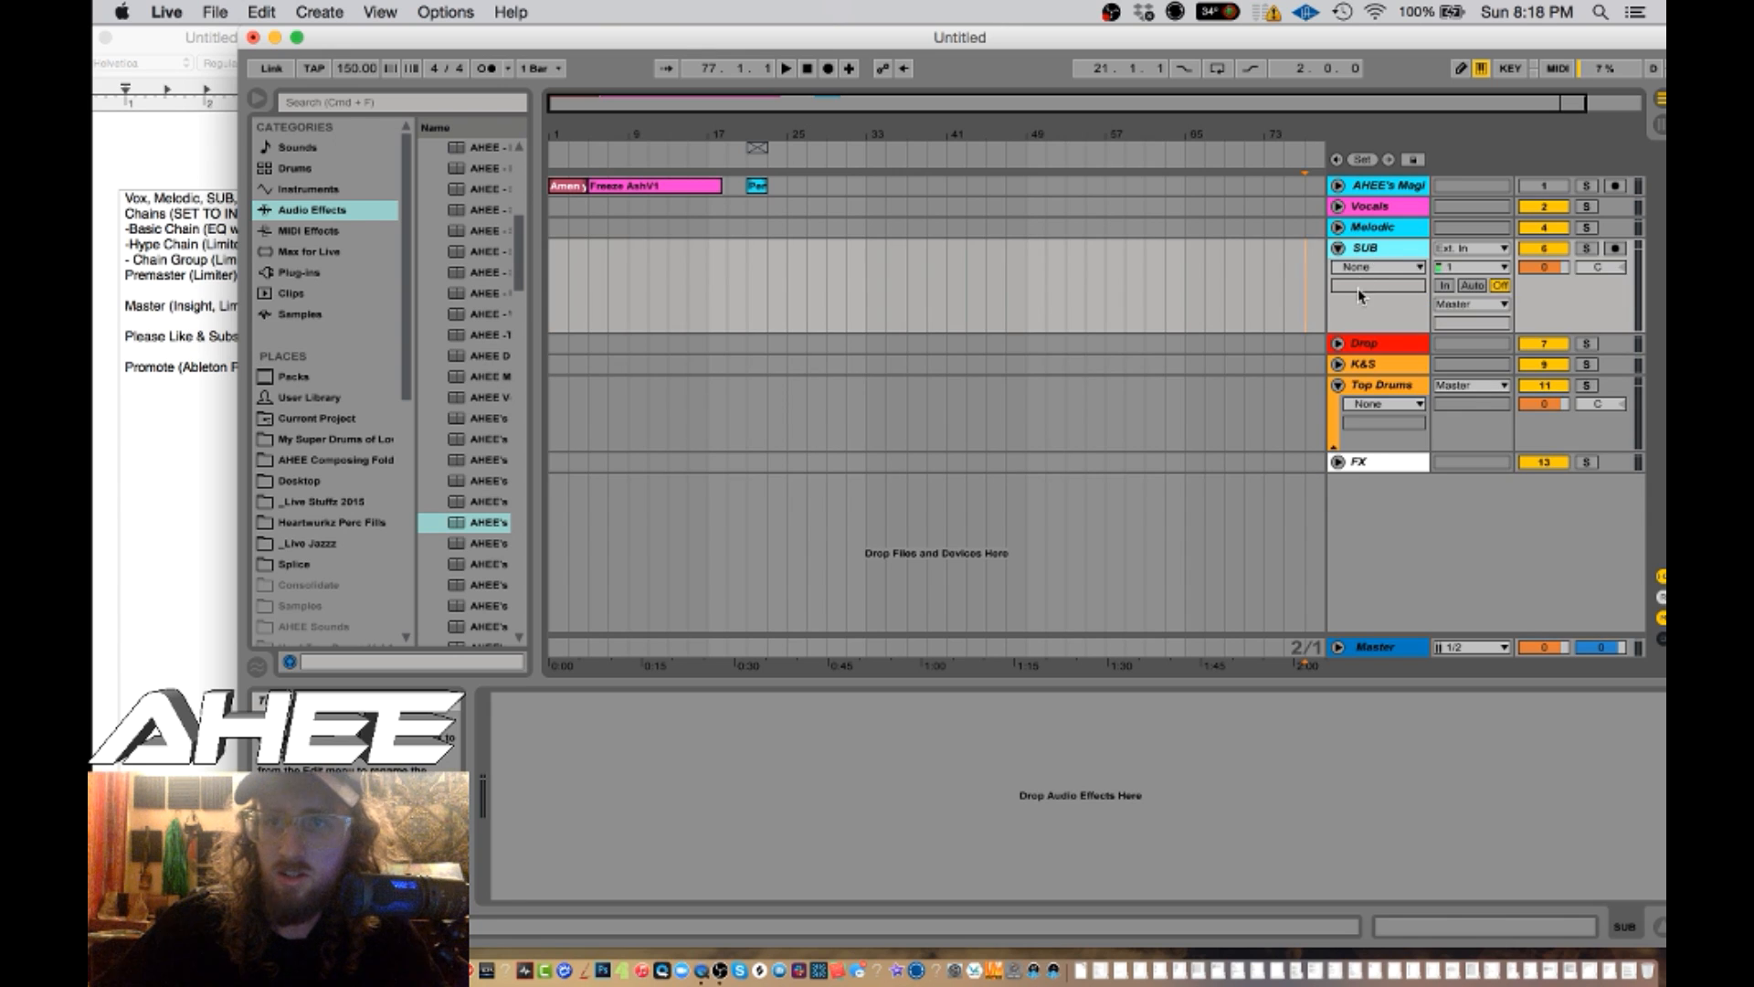
click(1337, 248)
click(1338, 310)
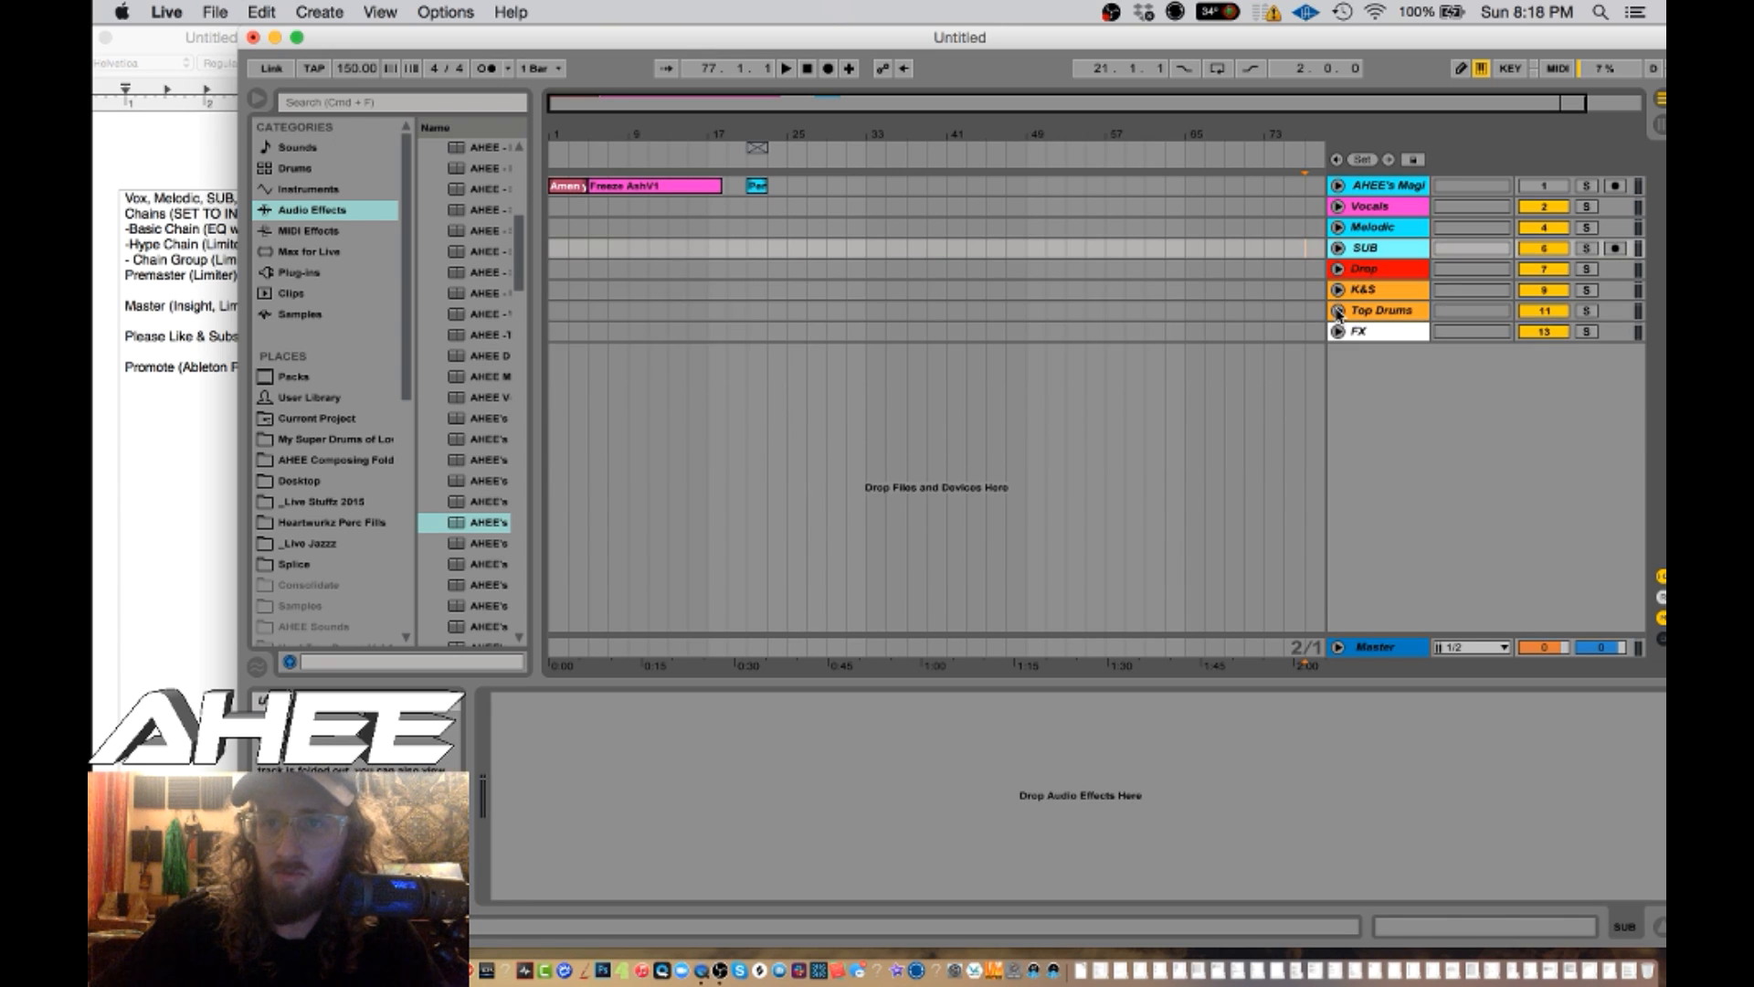
- Insert a MIDI track below the audio track inside the Melodic group and collapse the group again
click(1338, 226)
right_click(1387, 313)
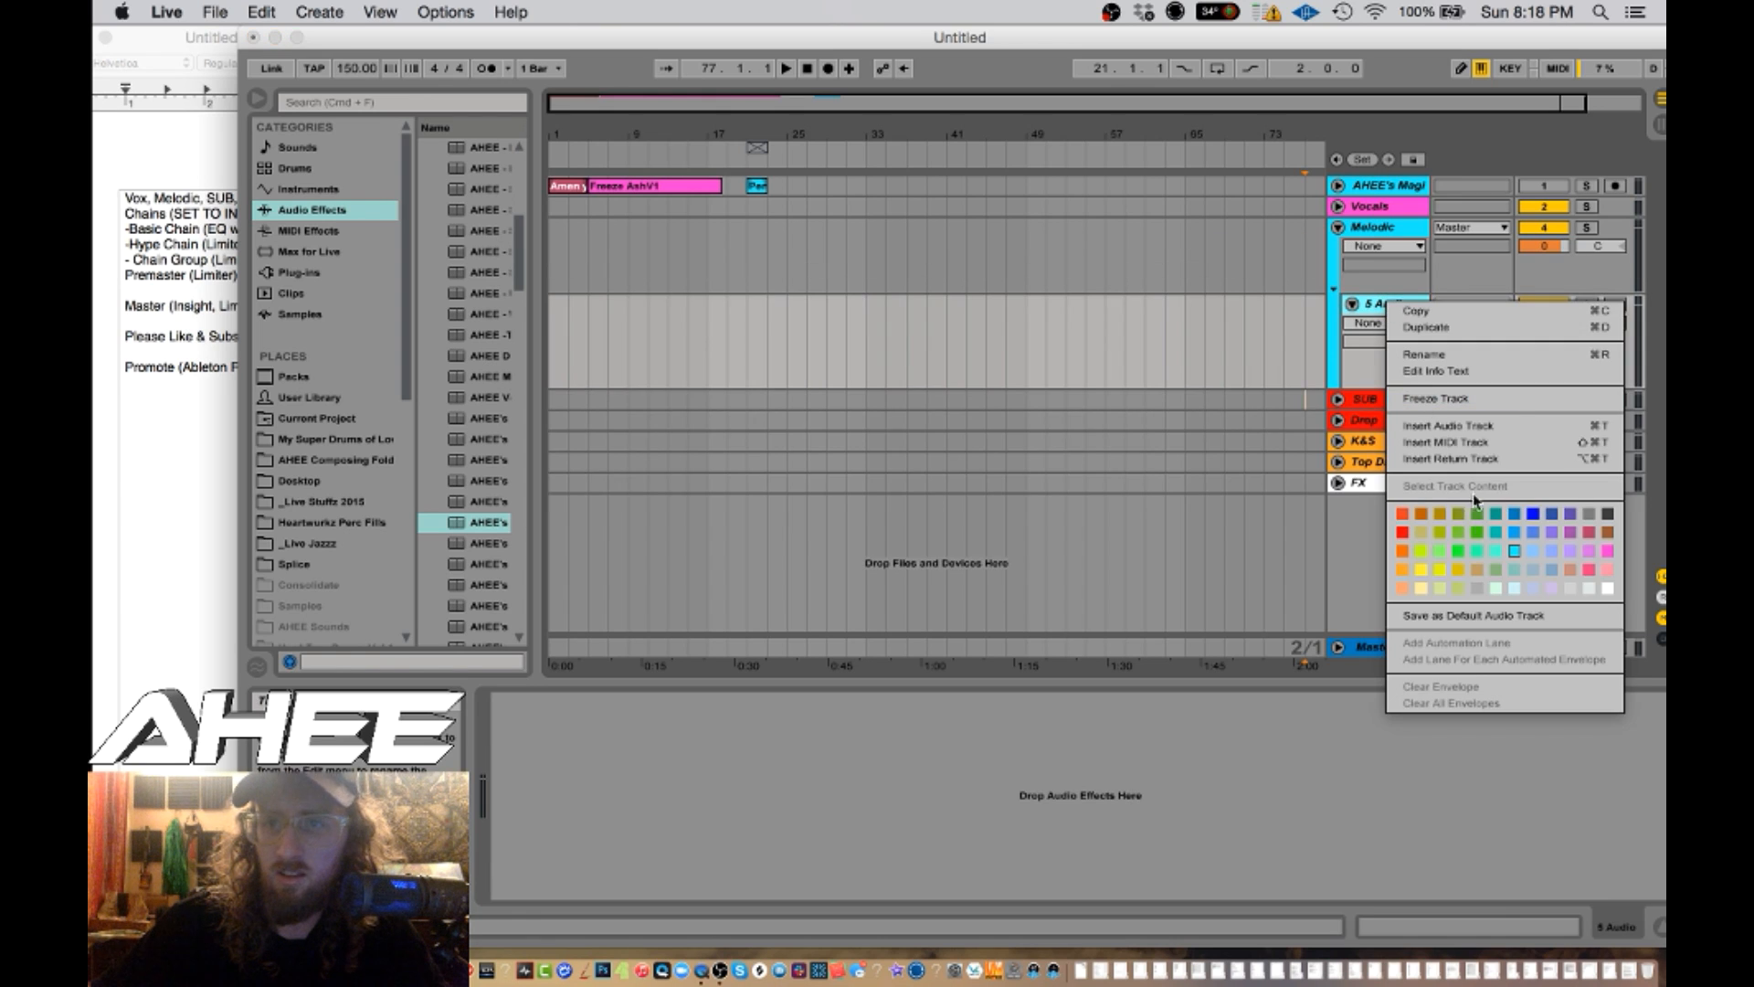
click(1457, 445)
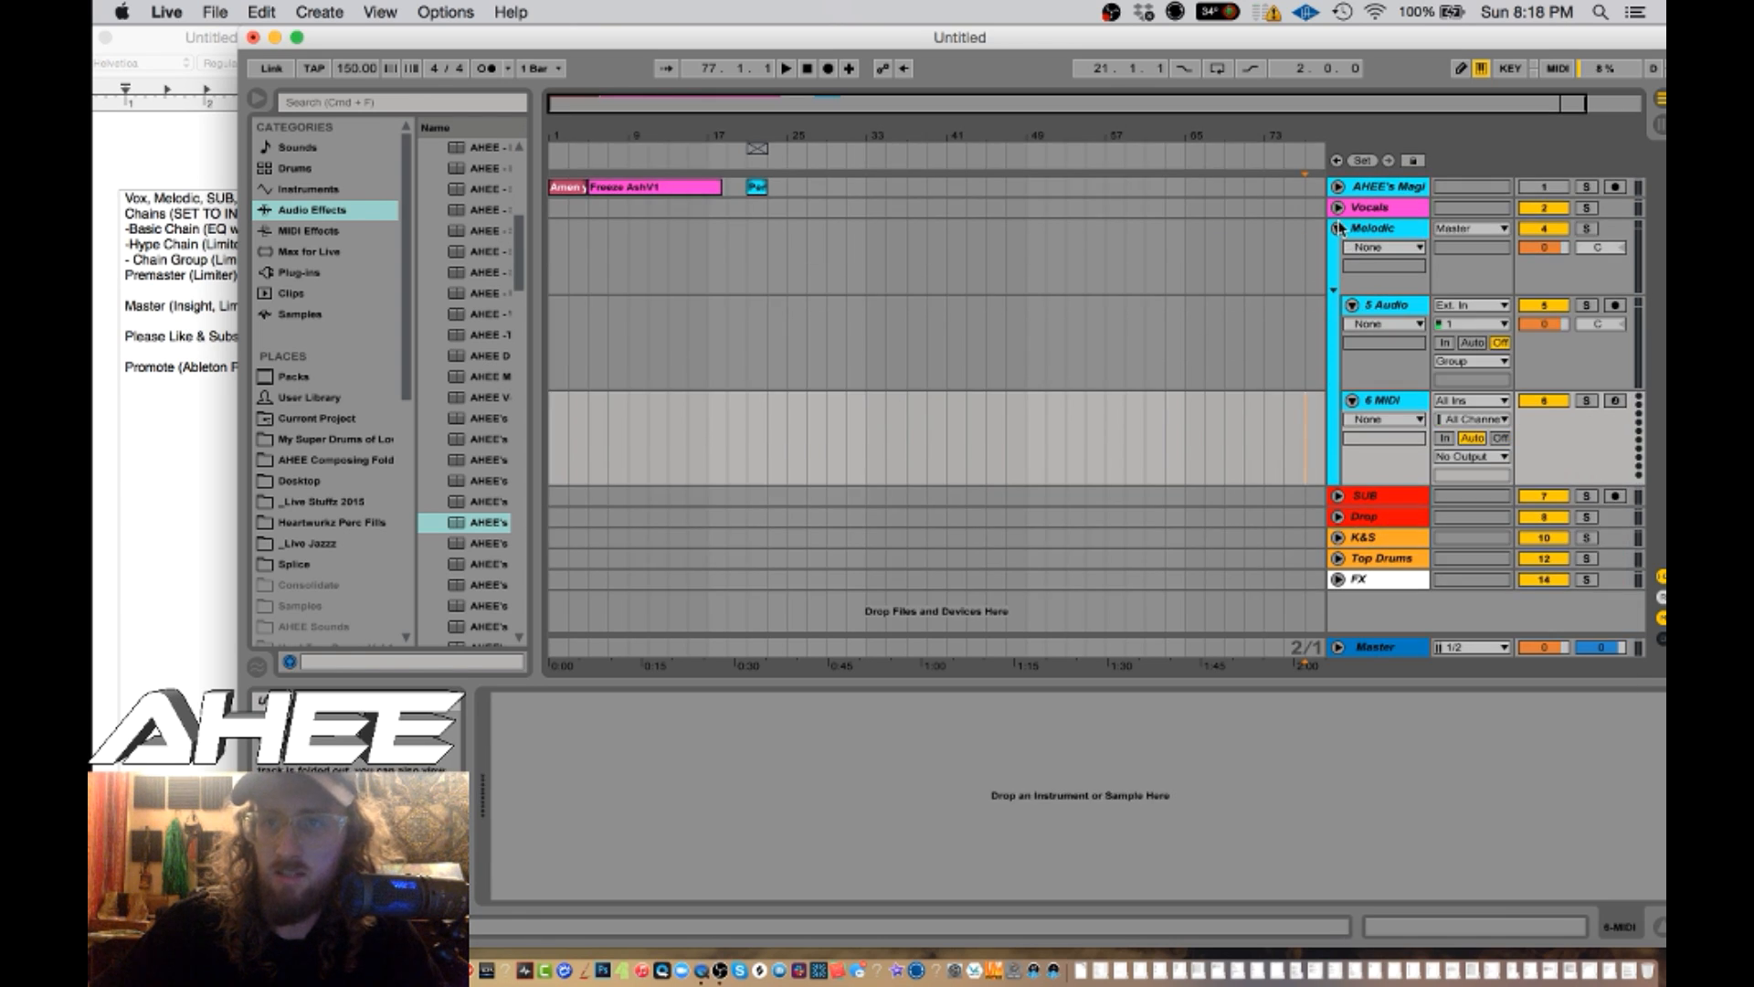
click(1338, 228)
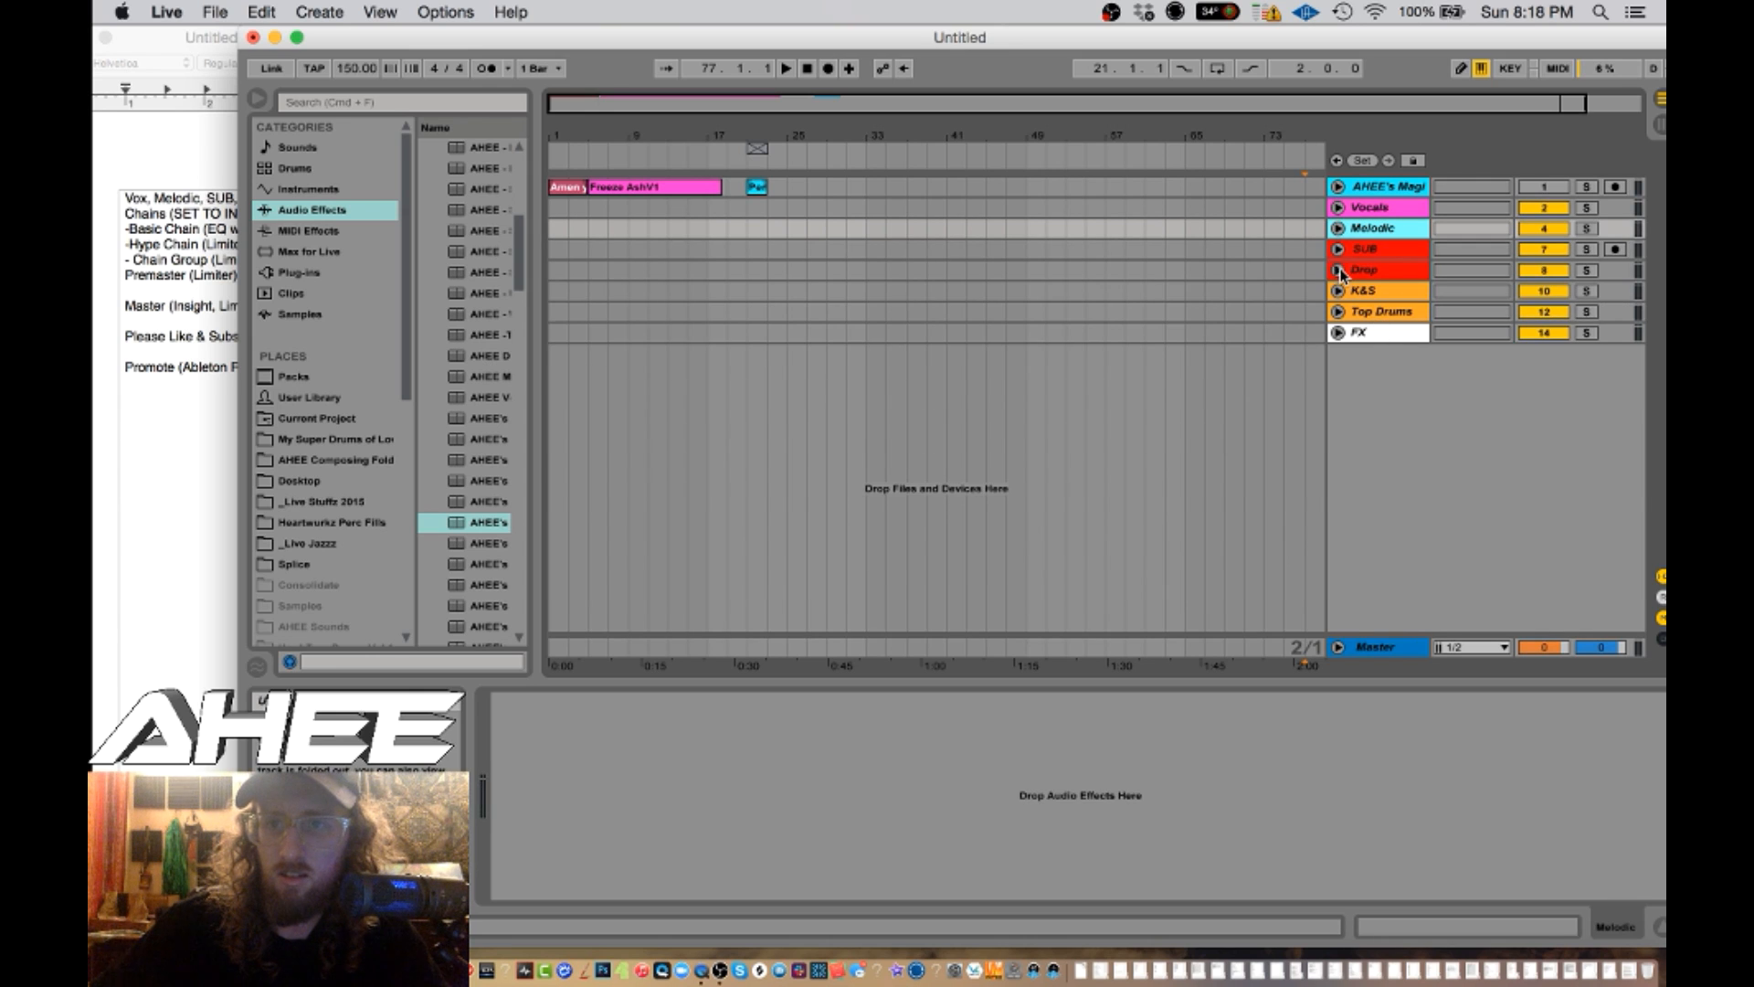
- Expand the Drop group and insert a MIDI track below its audio track
click(1338, 269)
right_click(1391, 351)
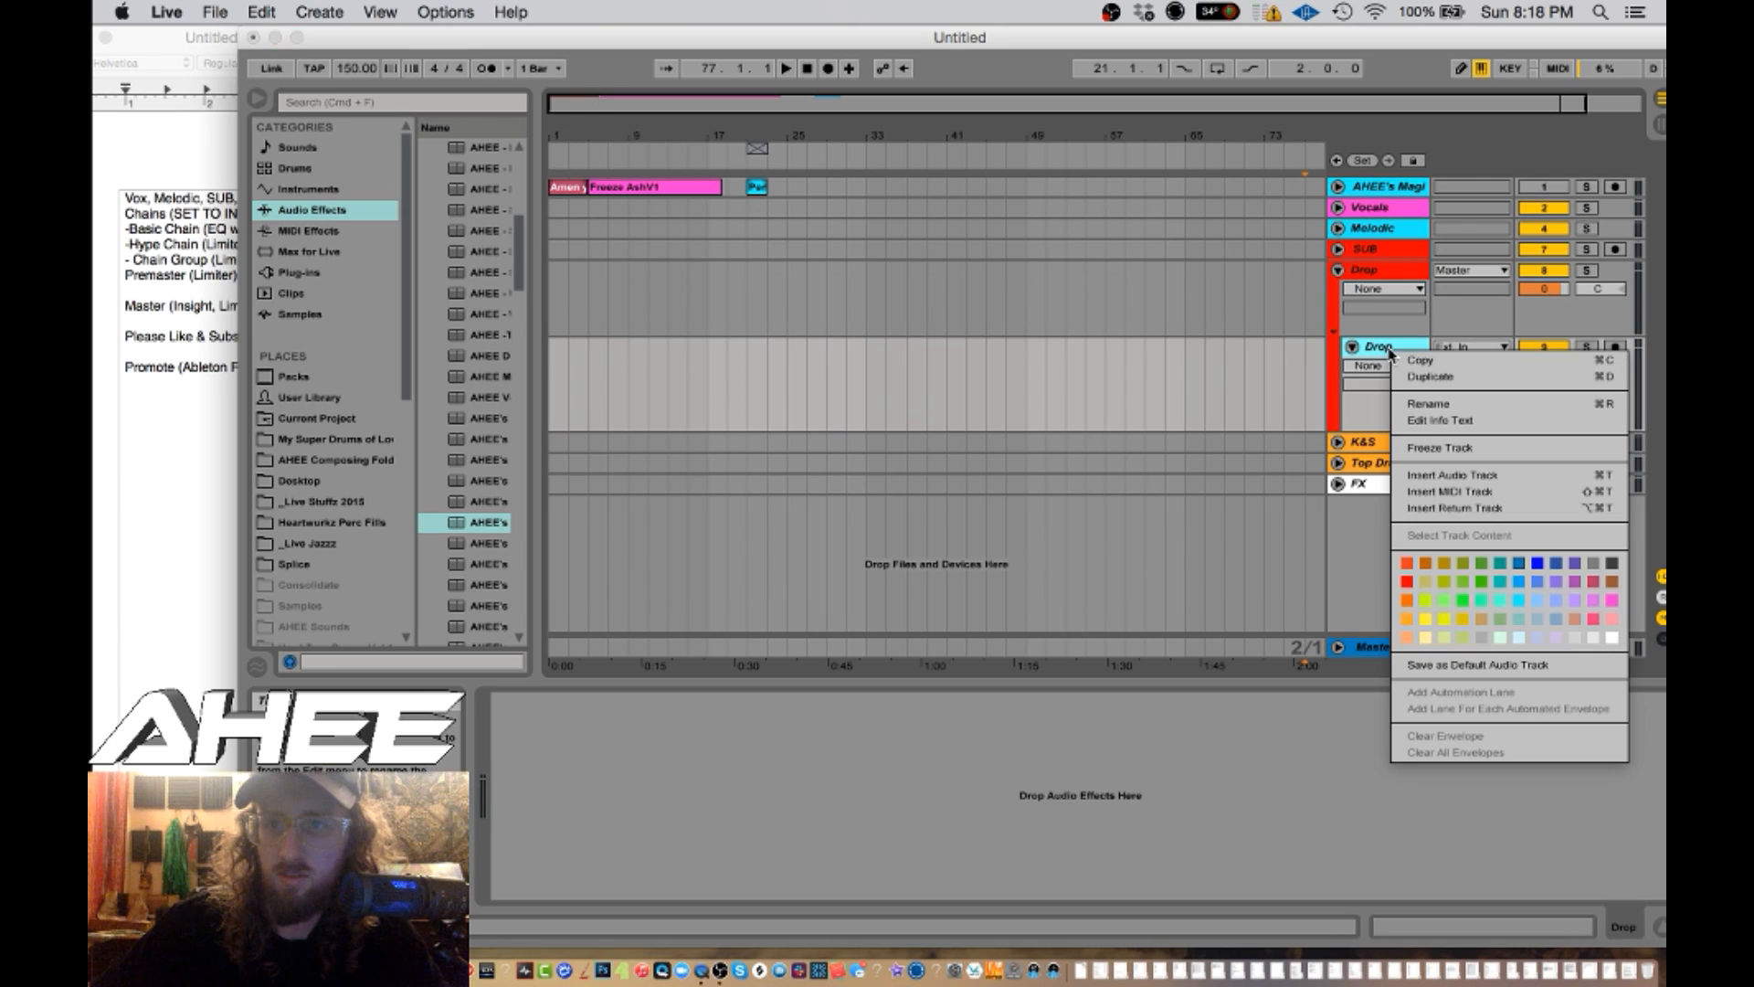
click(1450, 491)
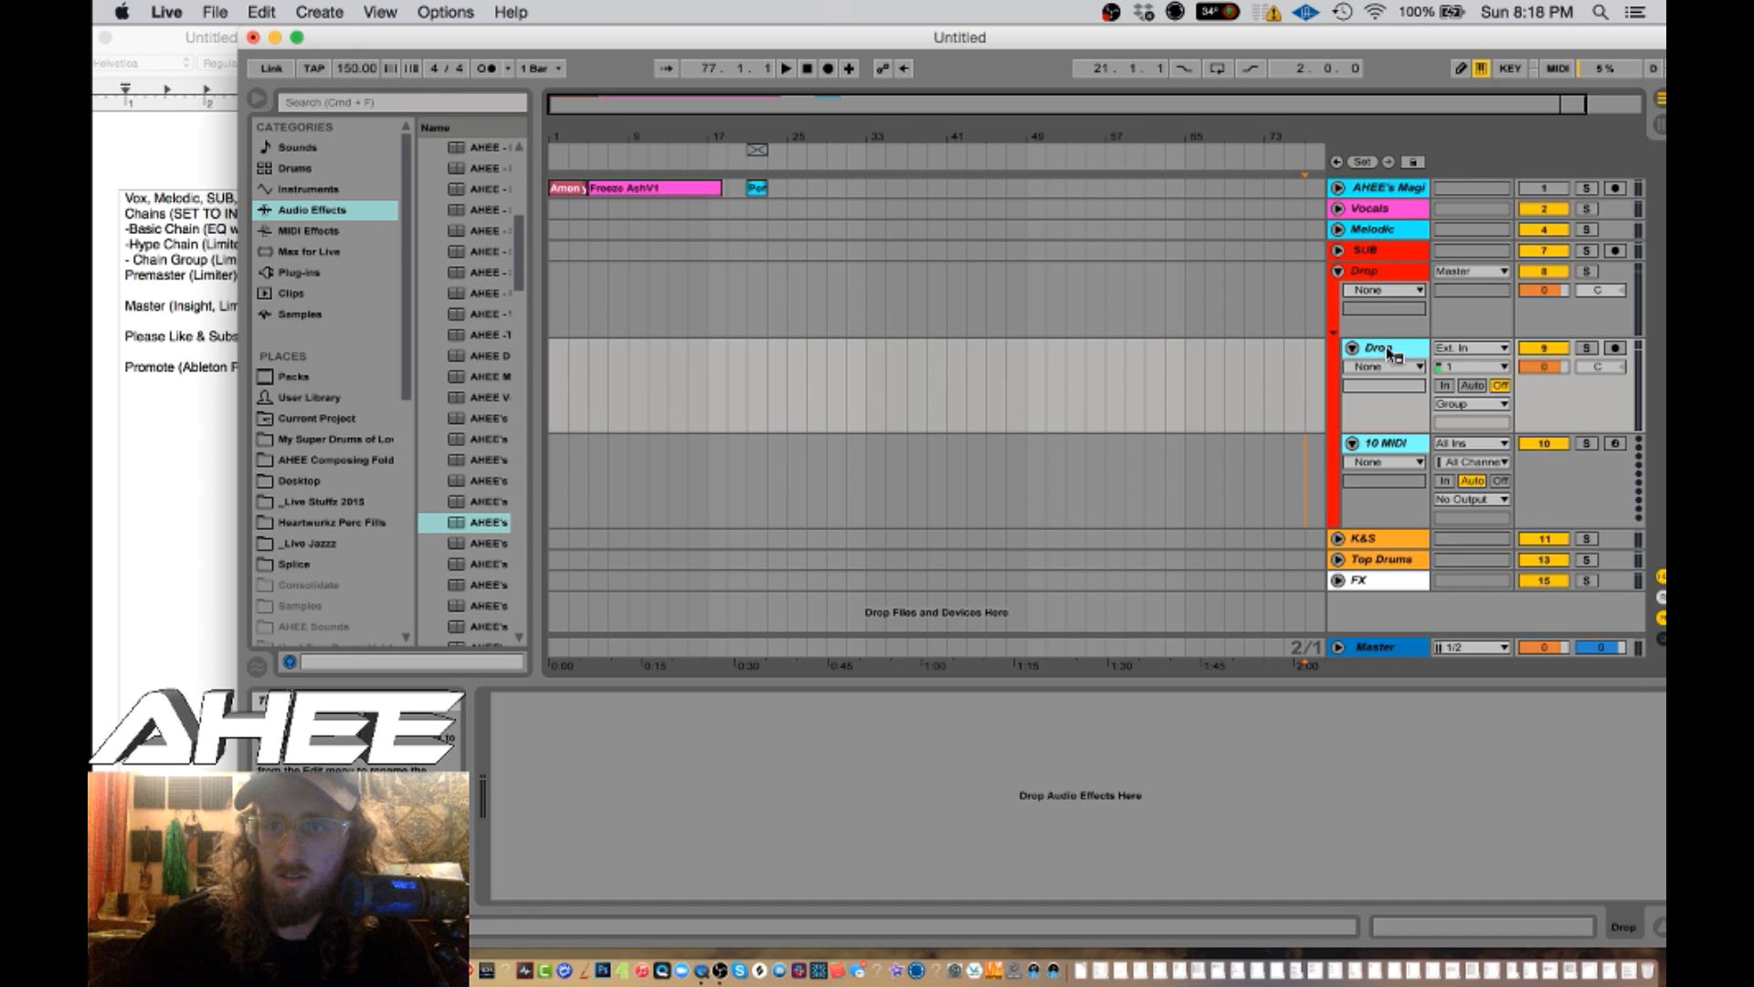
- Colour the audio and MIDI tracks inside the Drop group red and collapse the group
right_click(1388, 349)
click(1404, 539)
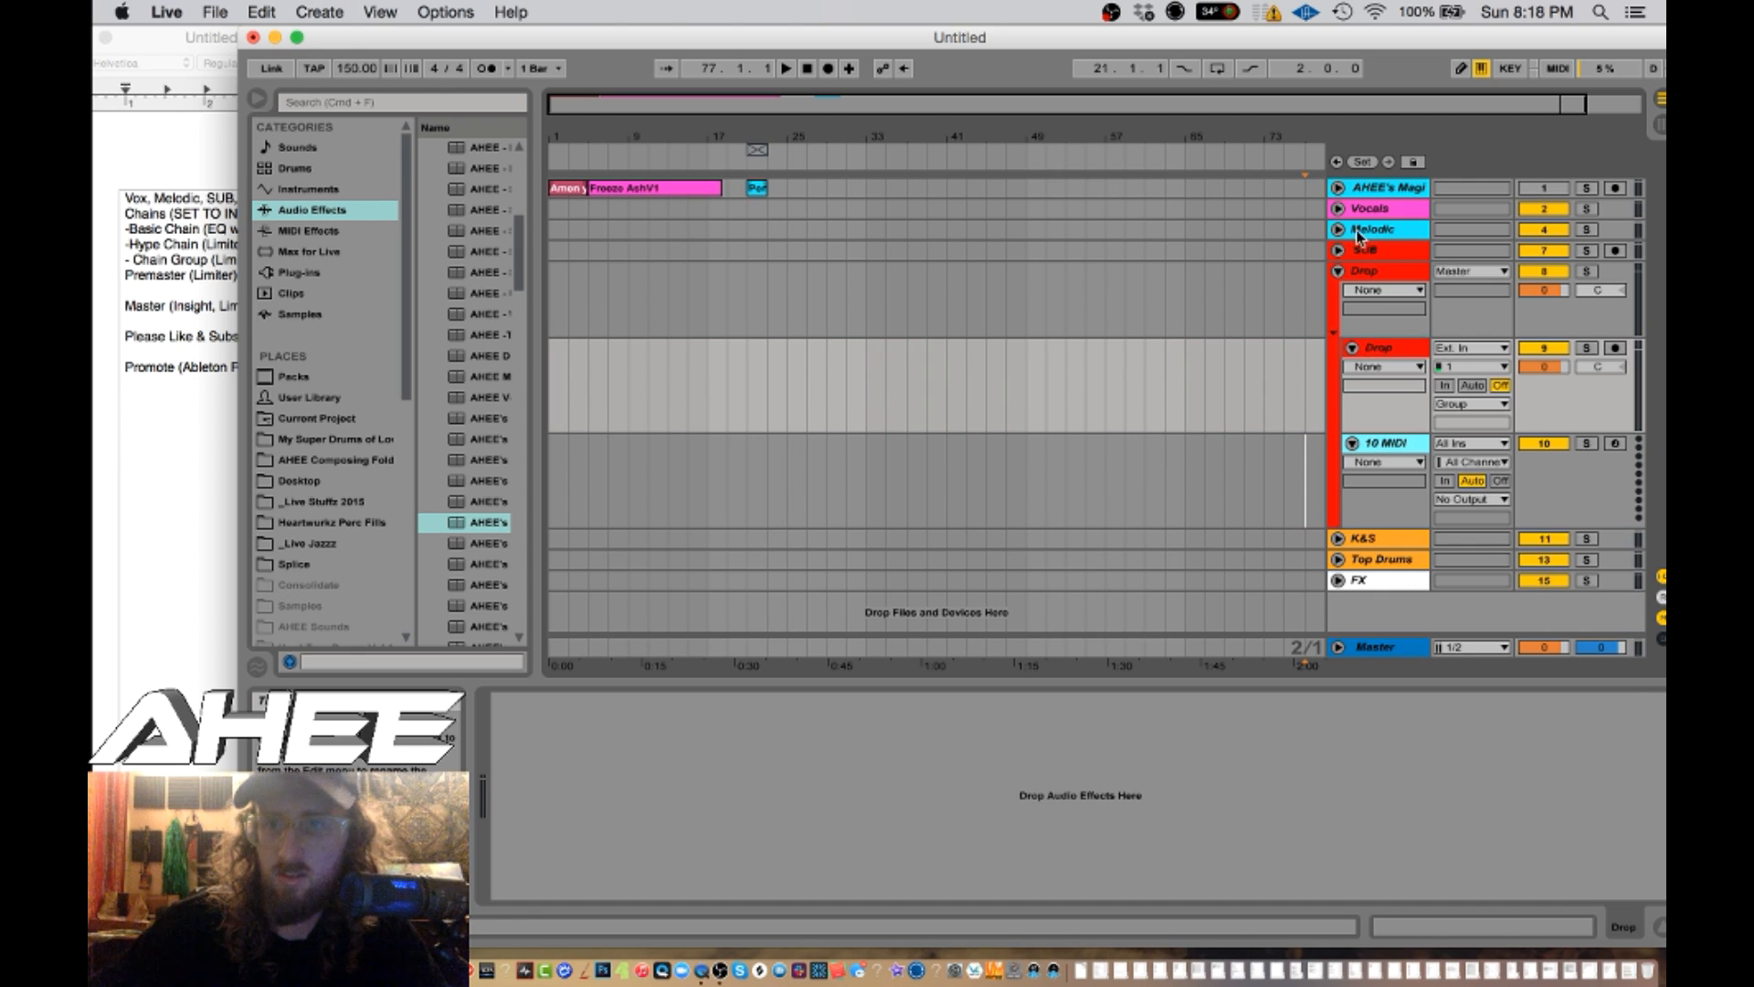
click(1343, 279)
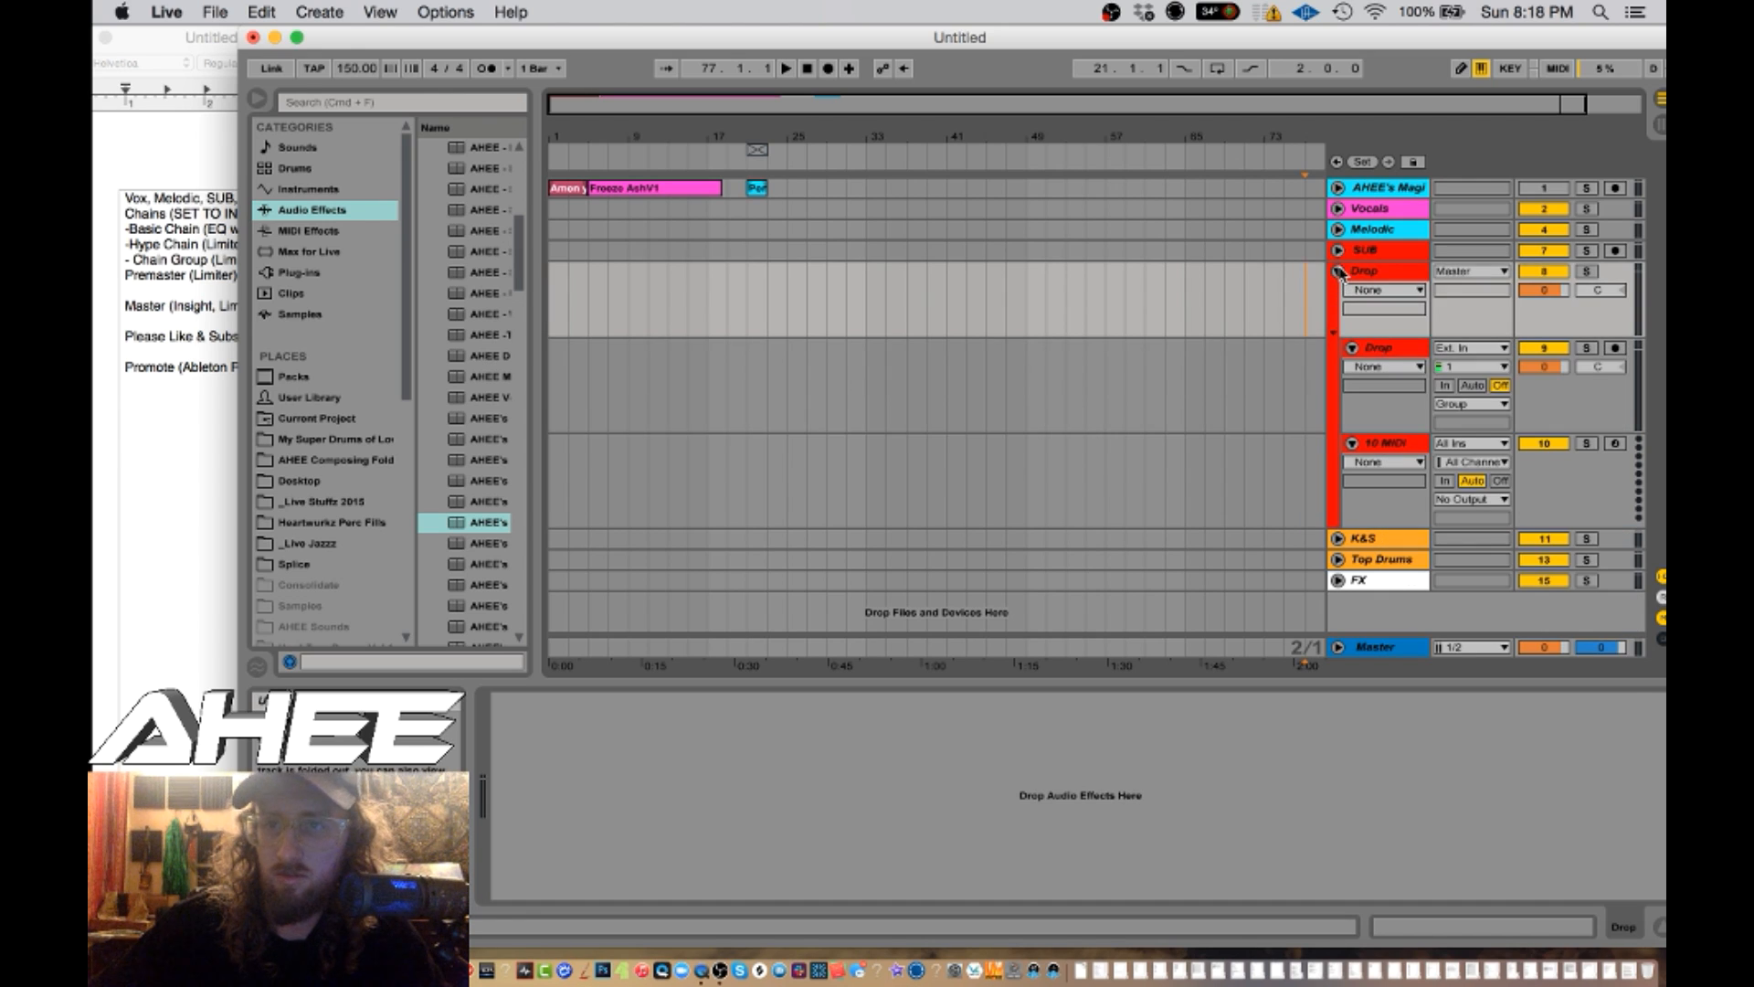
click(1340, 272)
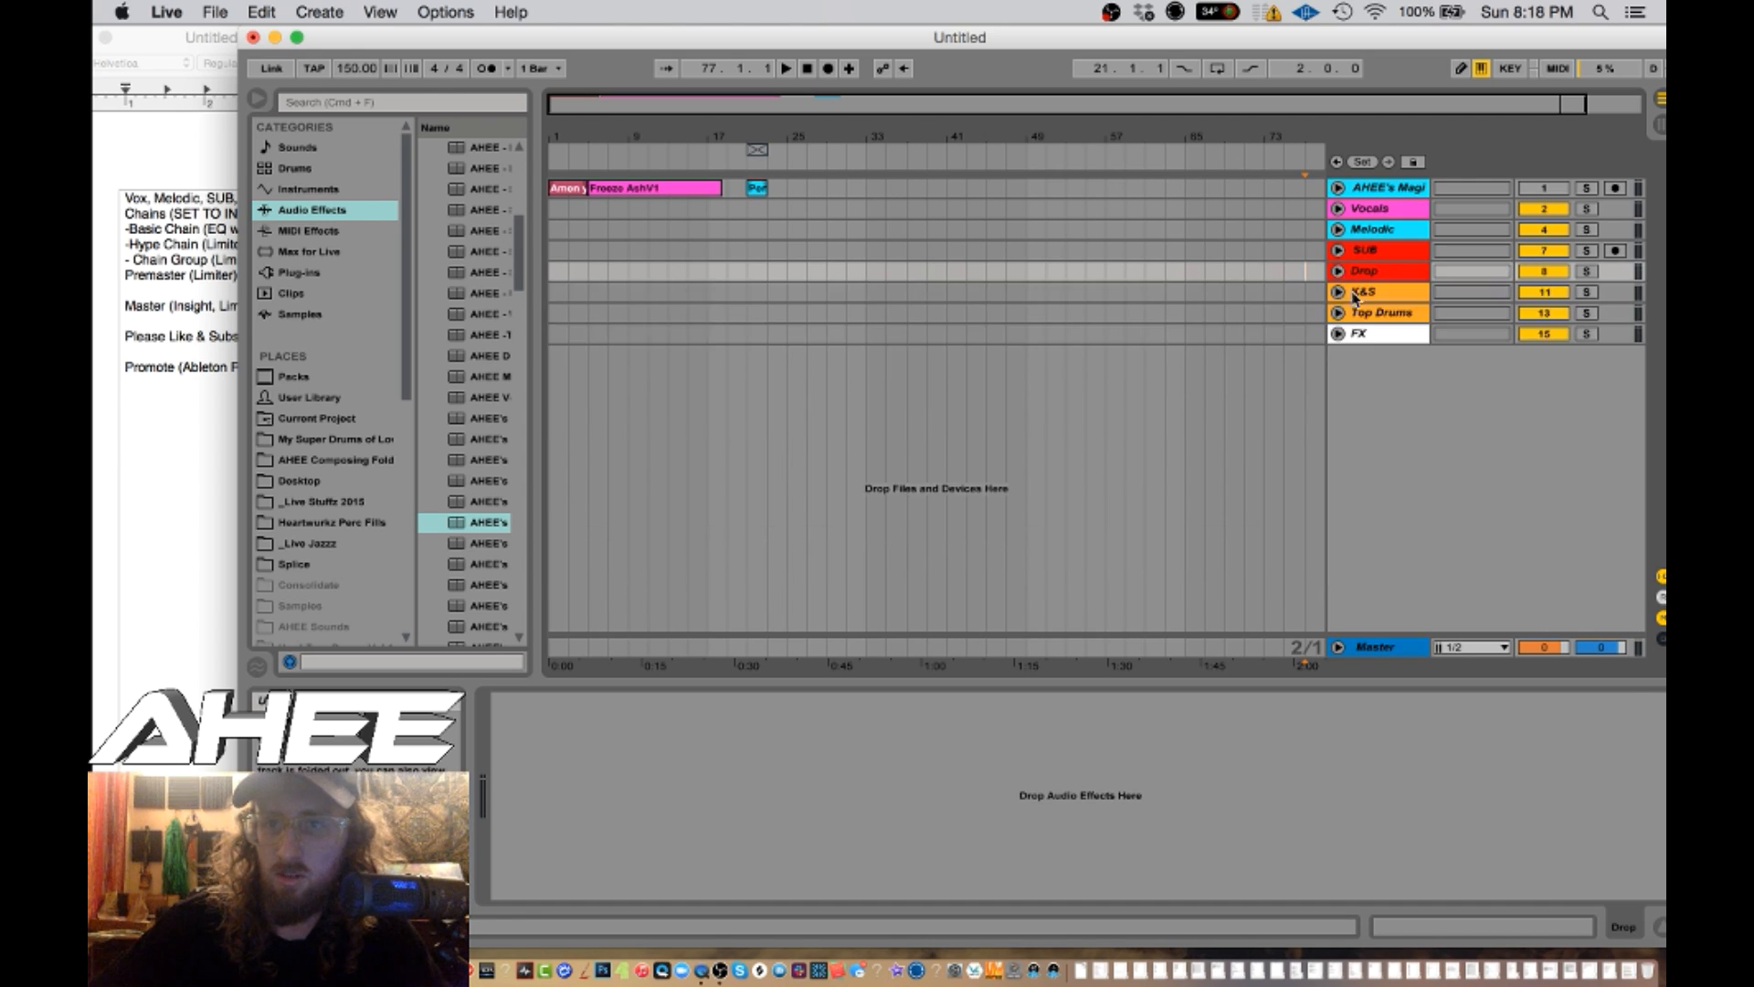
- Insert an audio track below FX and name it Basic Chain
right_click(1359, 366)
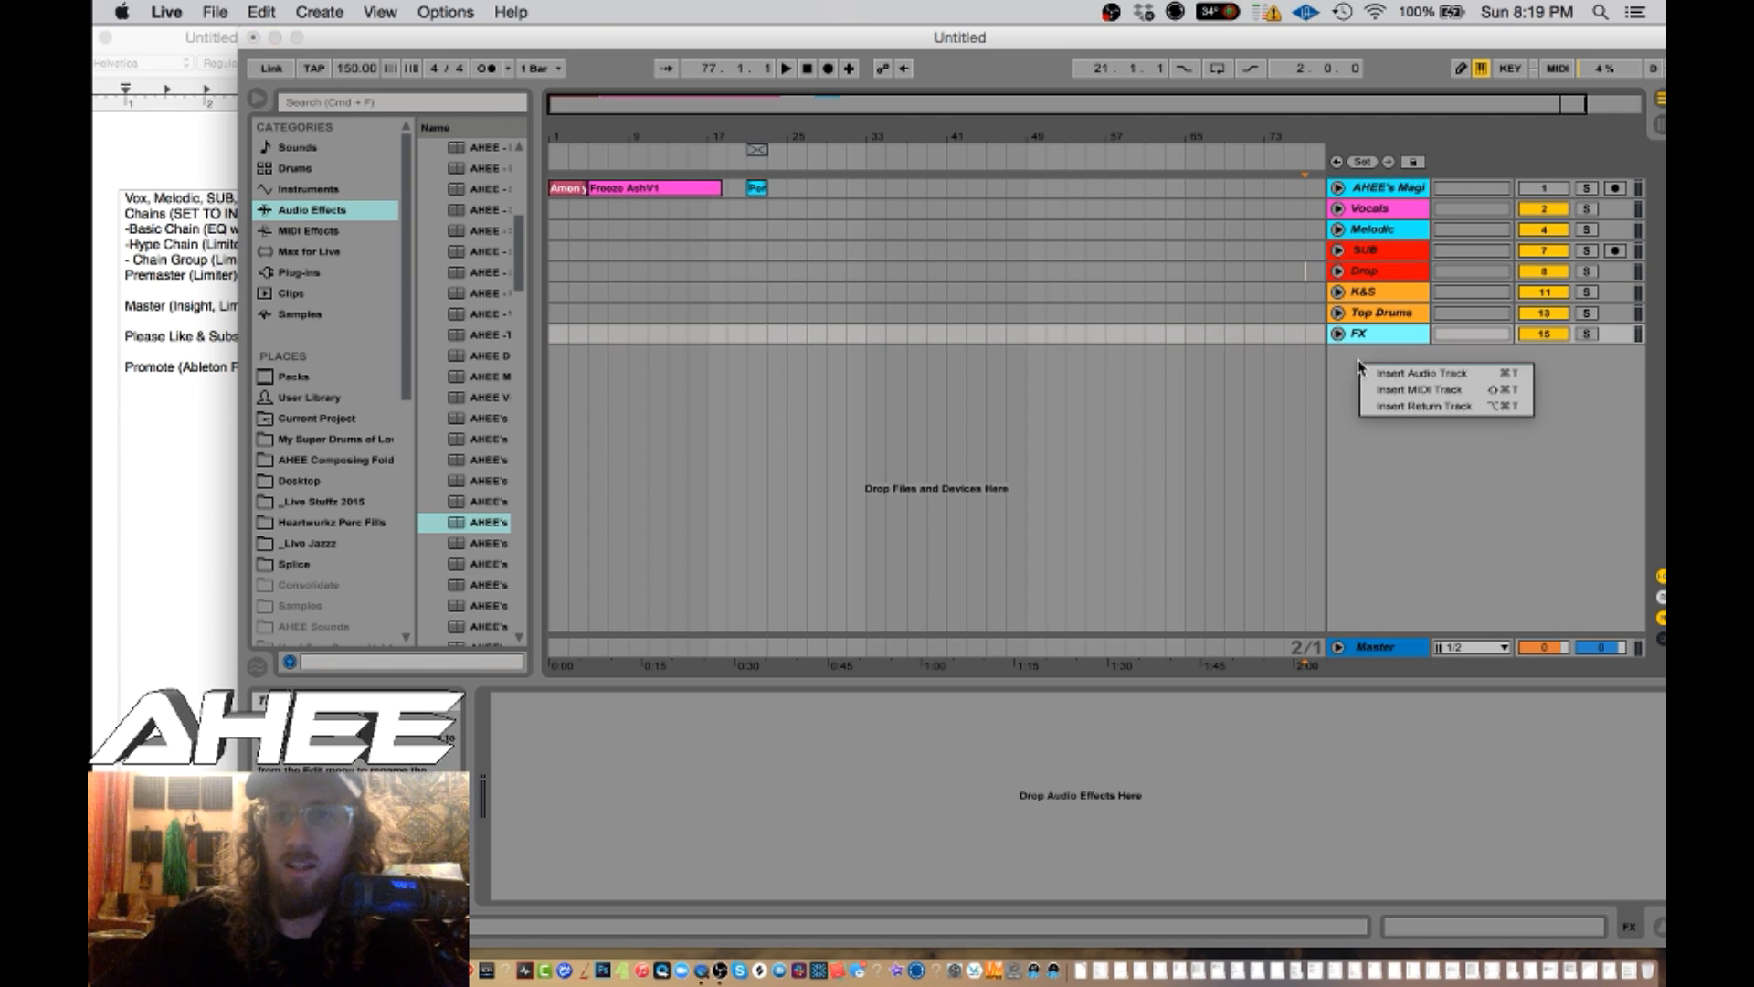
click(1375, 373)
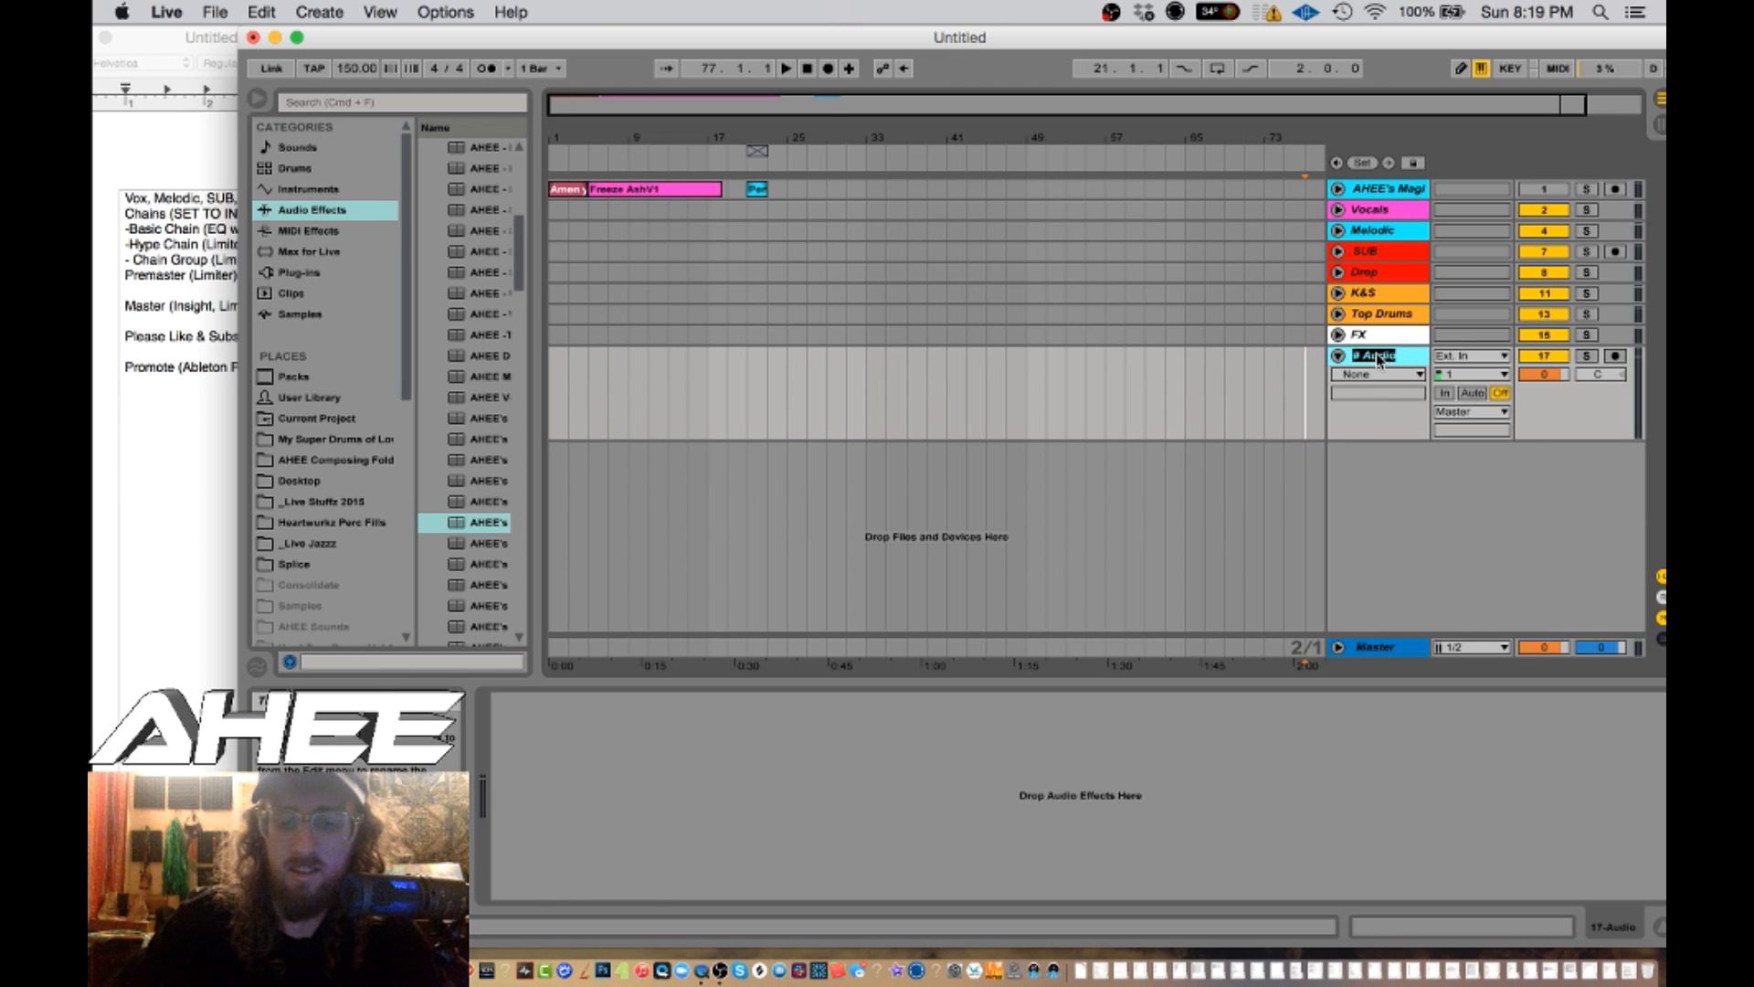
key(super+r)
text(Basic Chain)
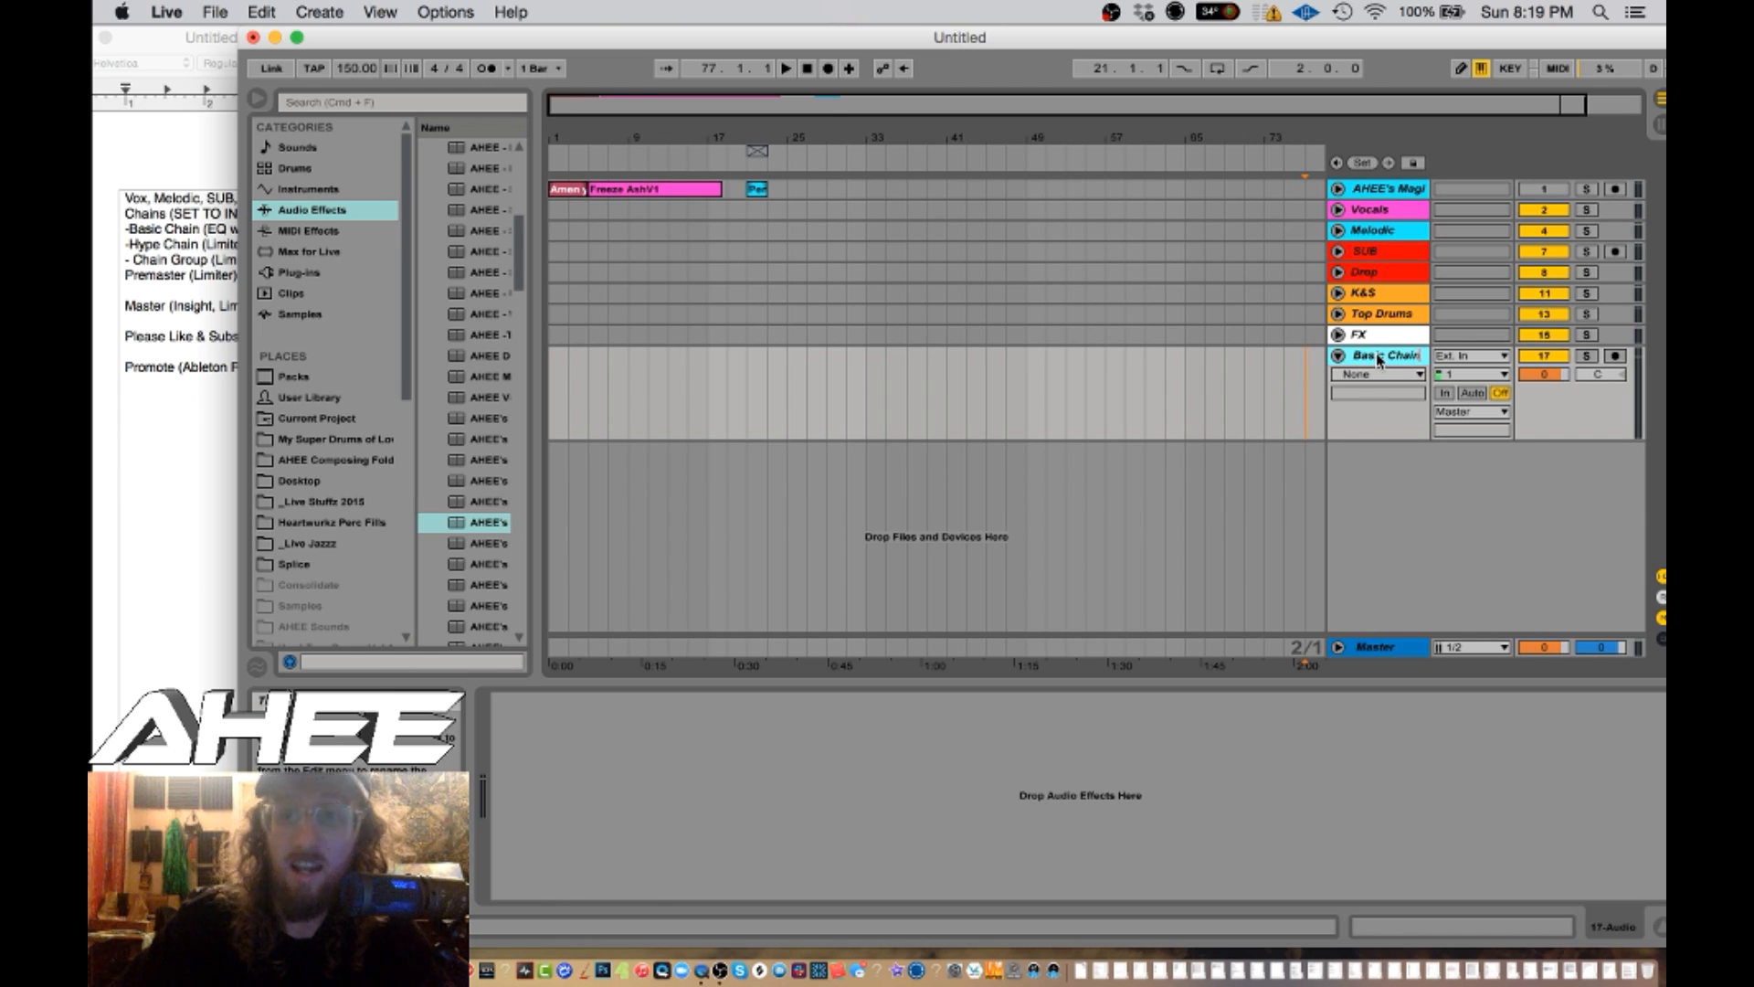
- Insert an audio track below Basic Chain and name it Hype Chain
right_click(1414, 462)
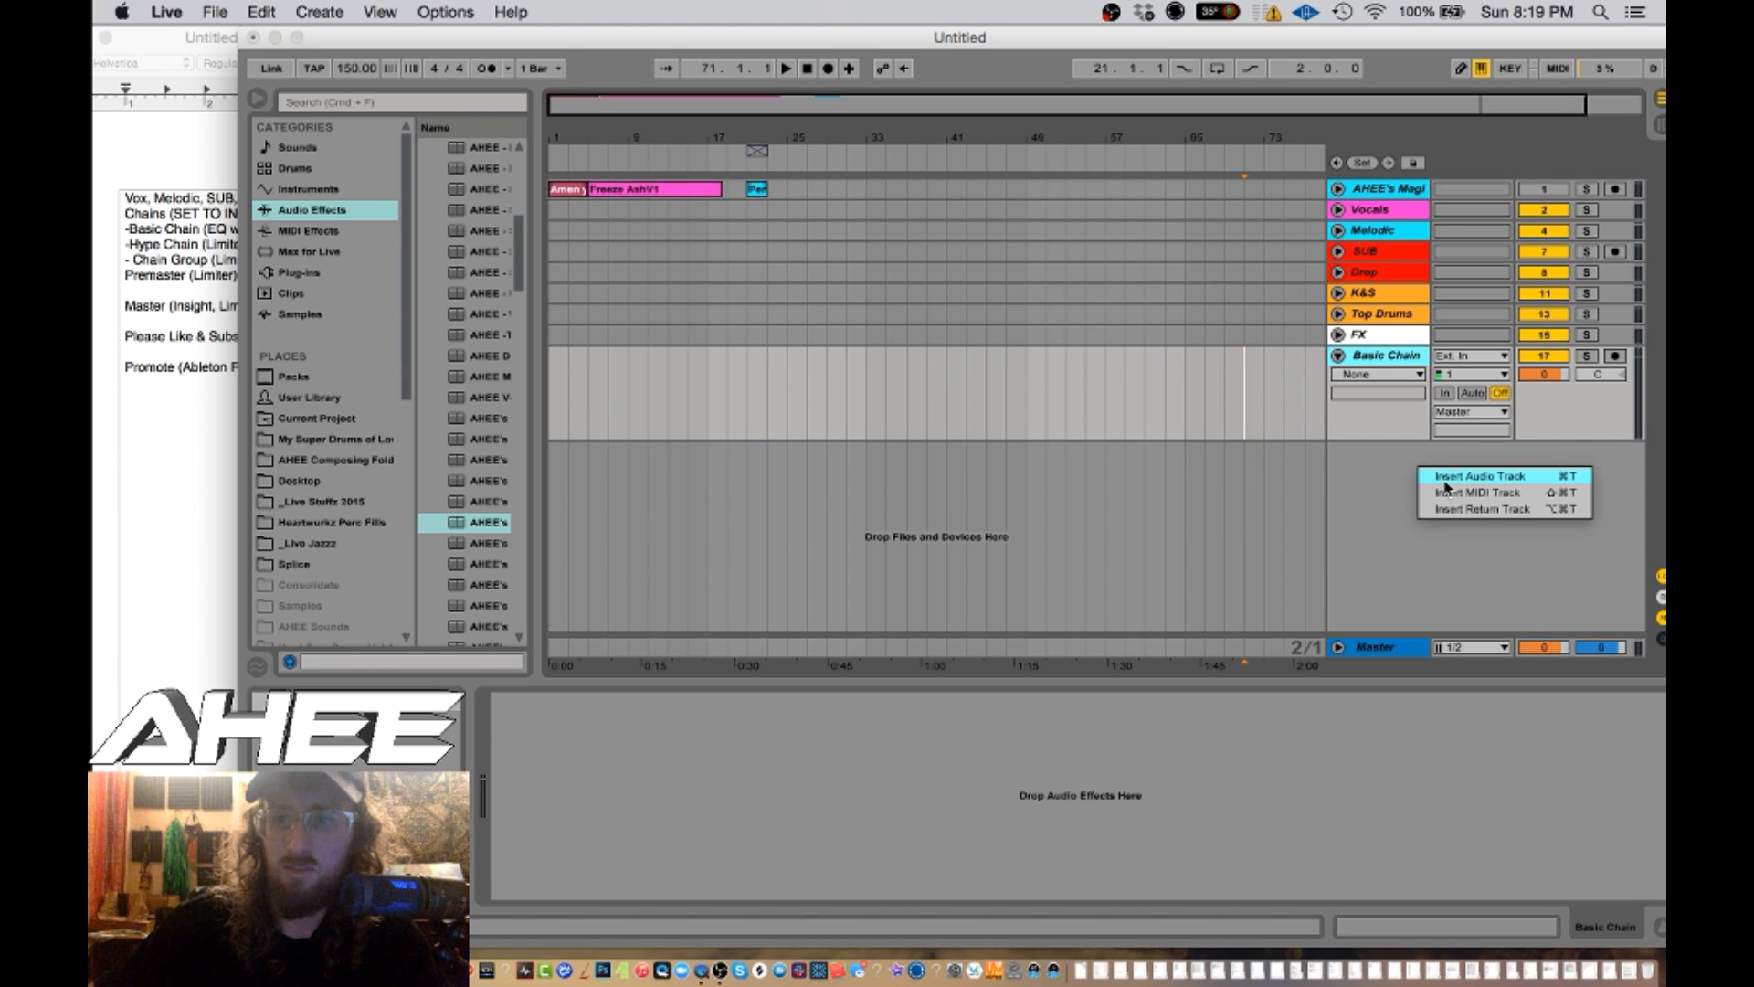
click(1446, 479)
text(Hyper)
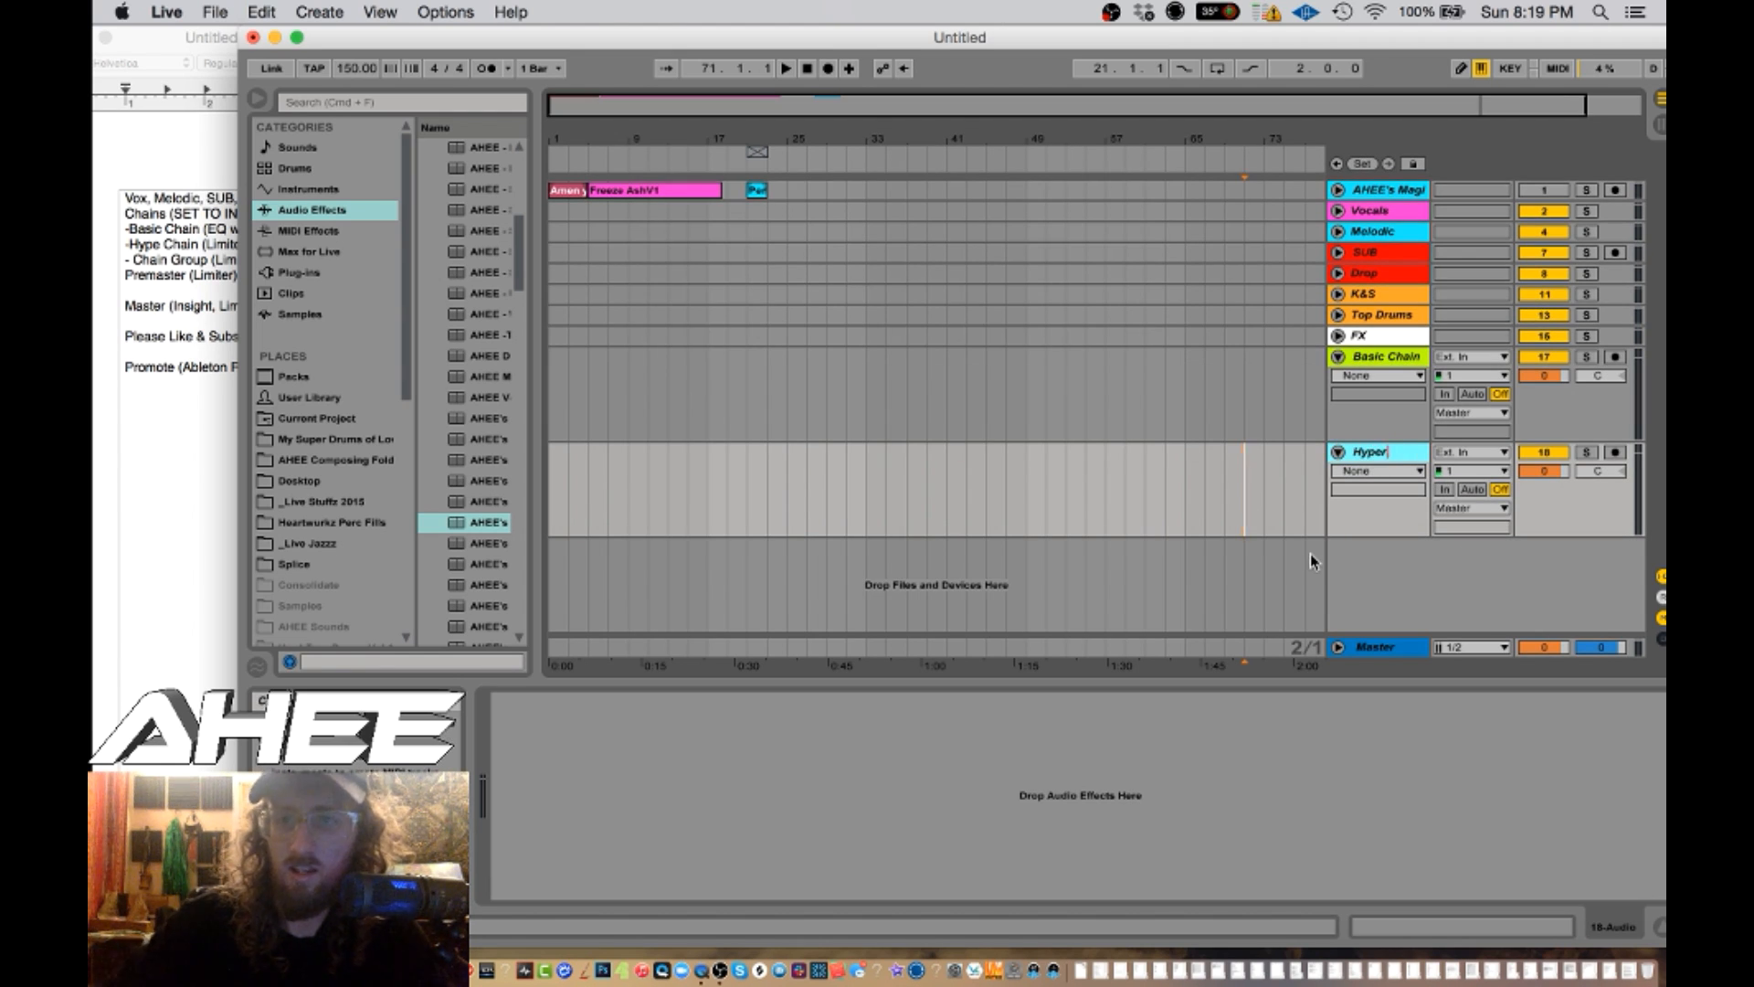
key(BackSpace)
text(Chain)
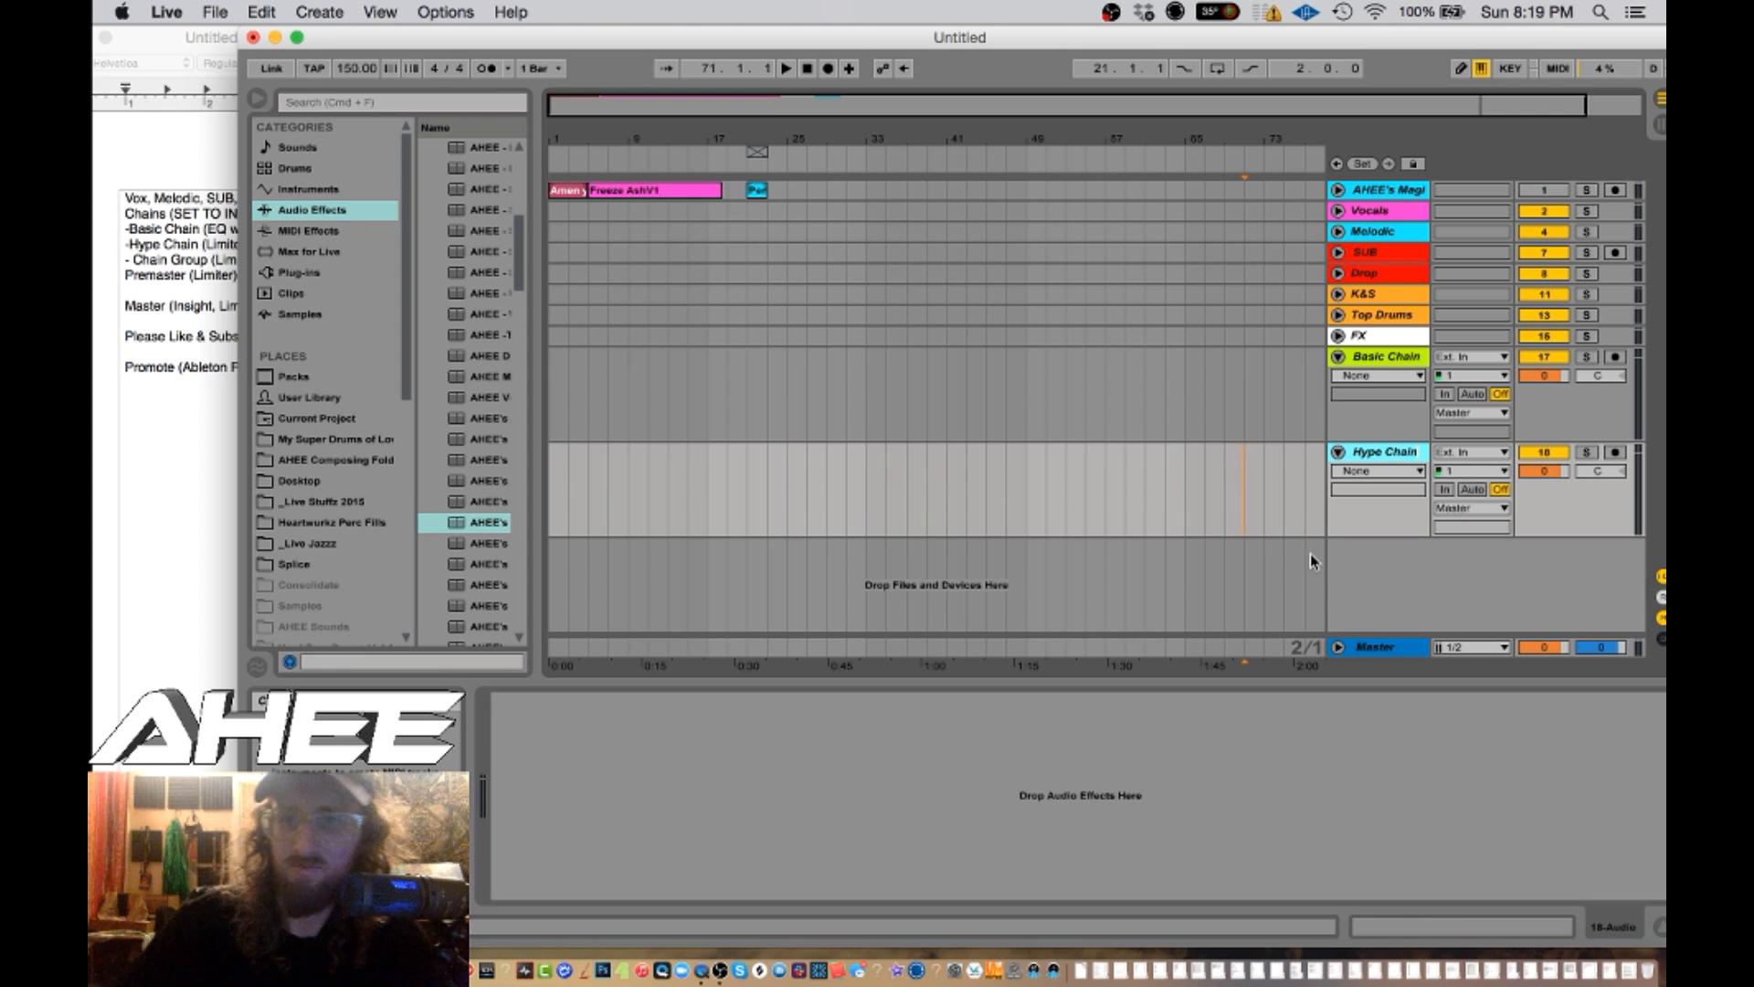
key(Return)
- Insert an audio track below Hype Chain and name it Chain Group
right_click(1353, 565)
click(1407, 574)
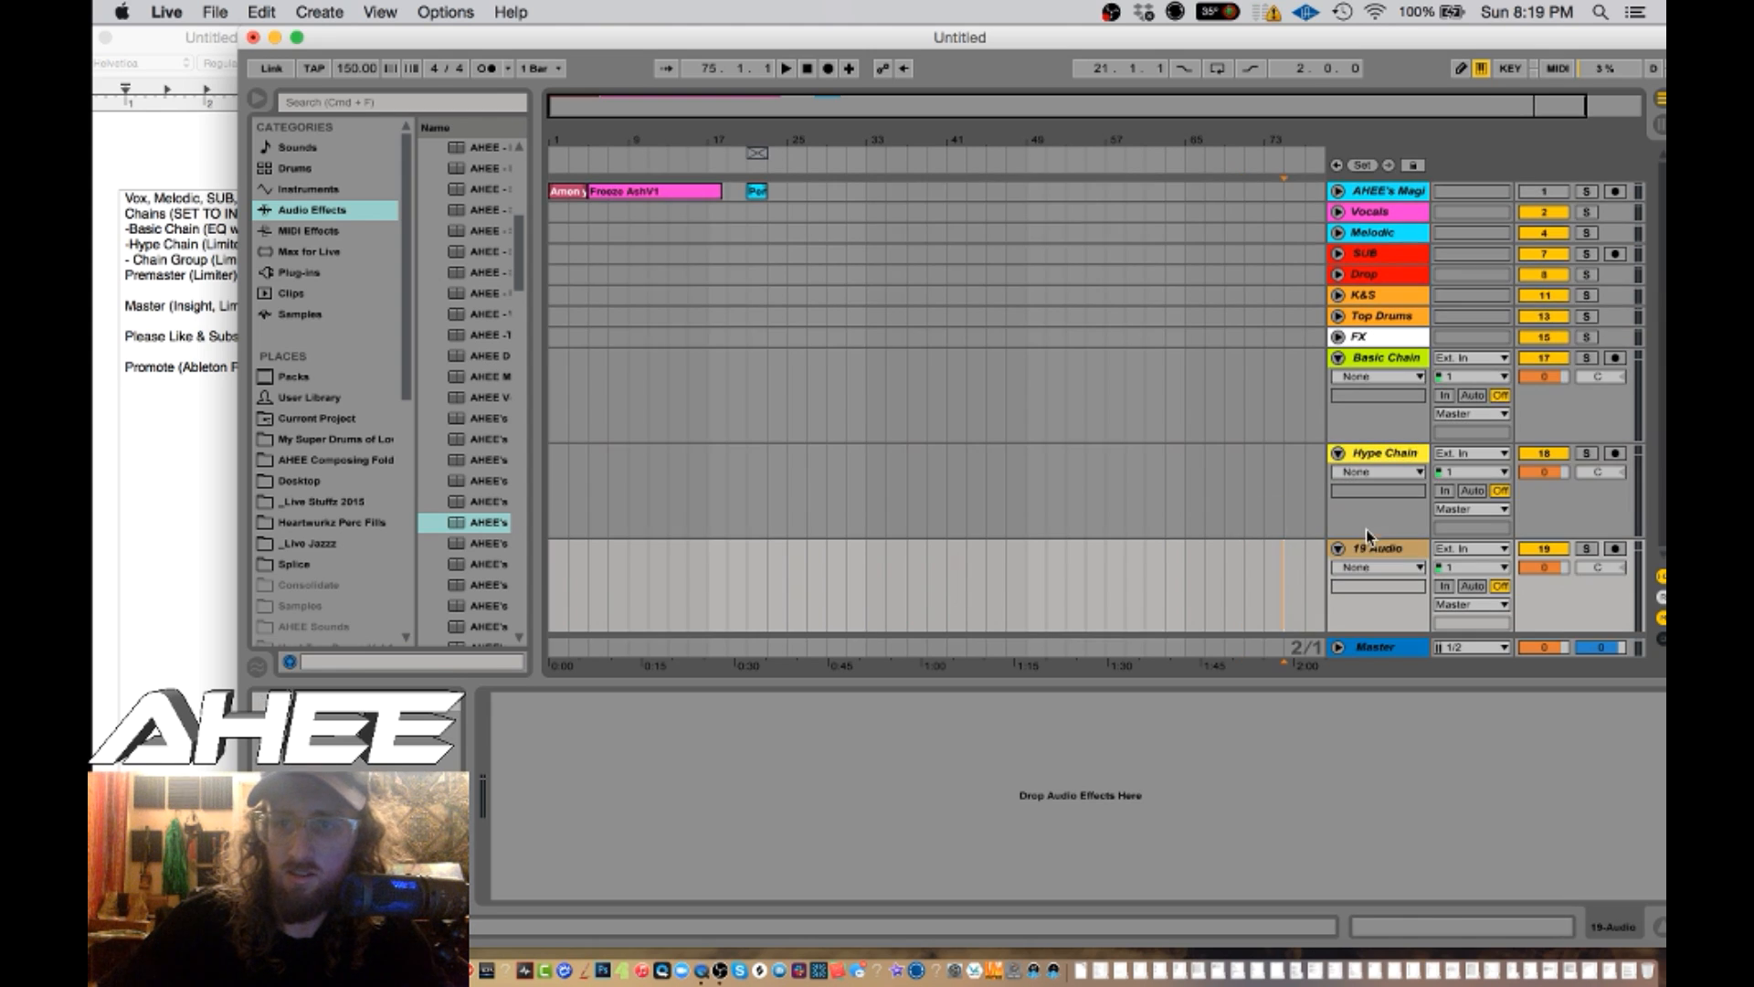
key(super+r)
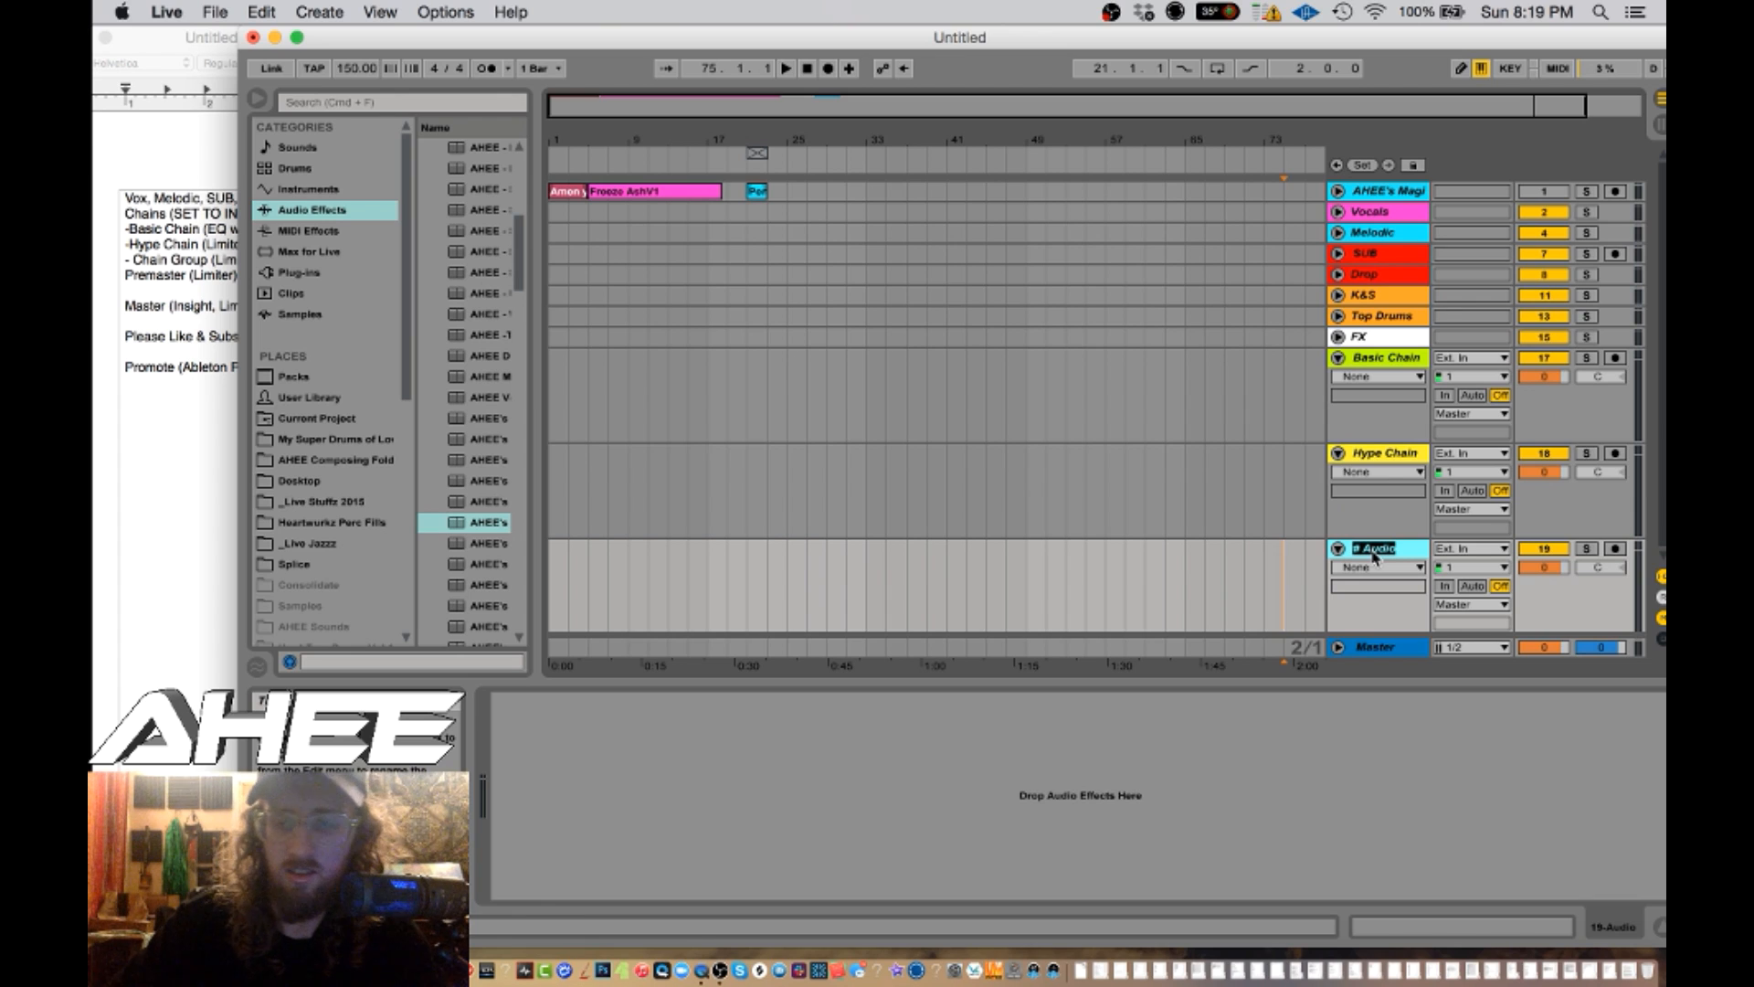
text(Chain Group)
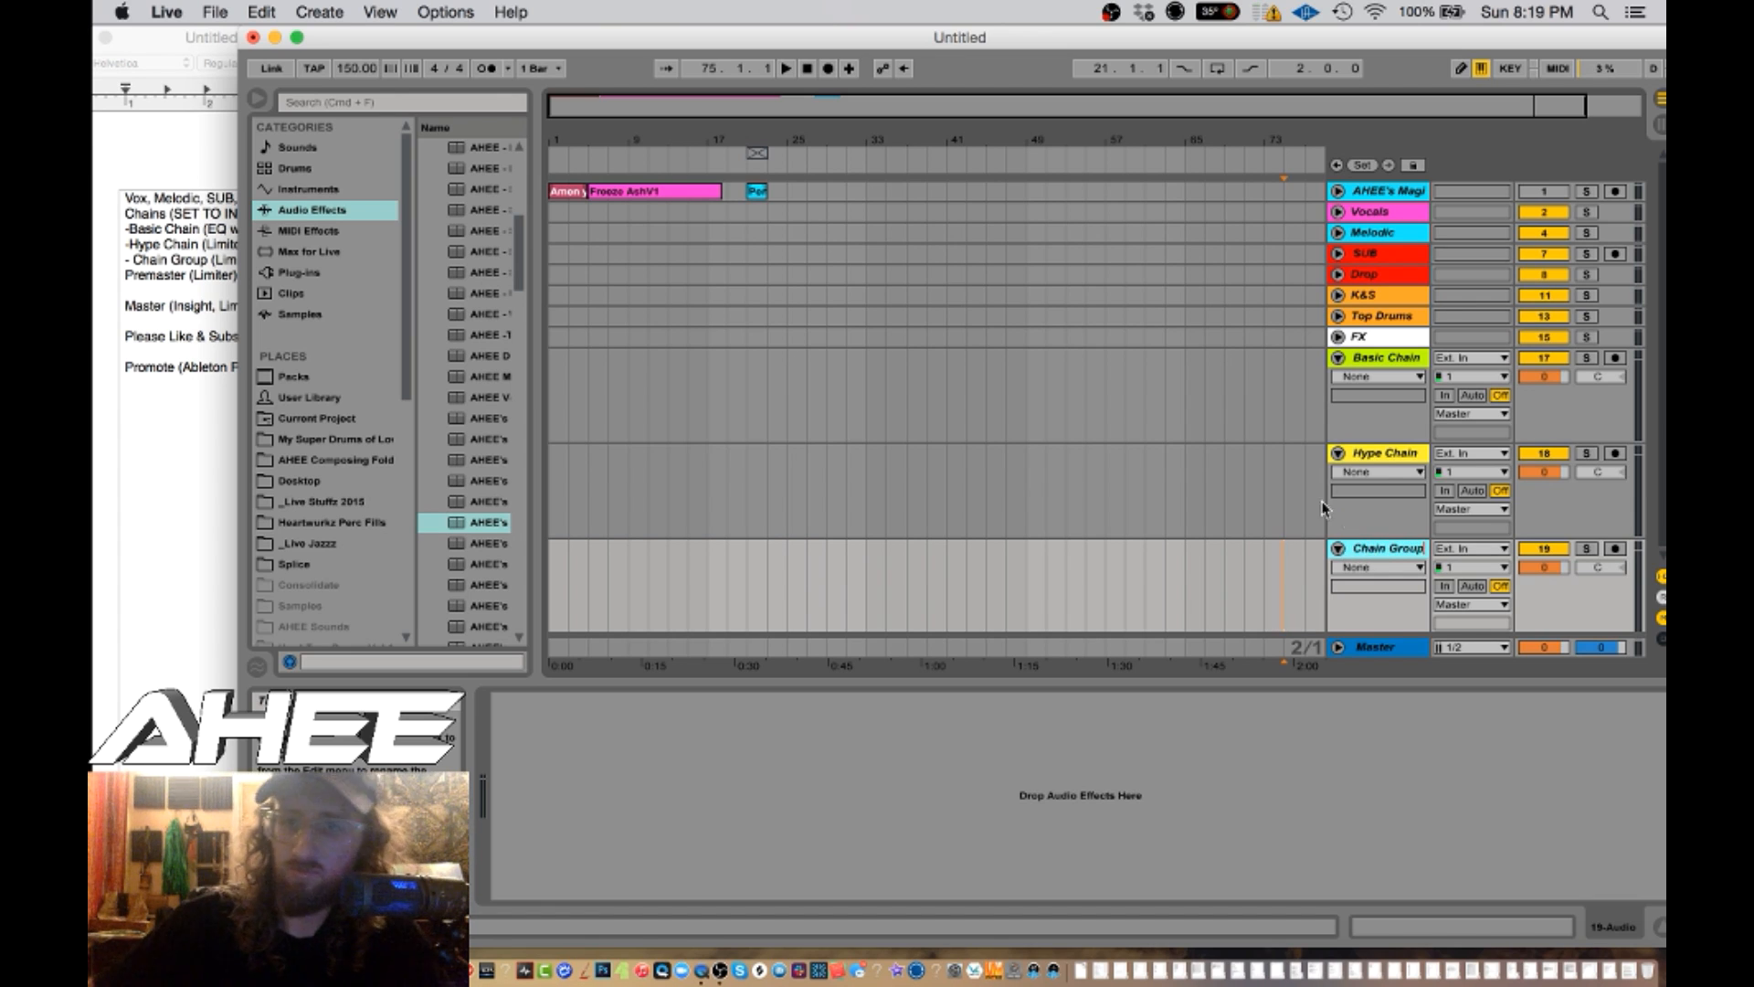
- Group the Basic Chain, Hype Chain and Chain Group tracks and name the group Chains
click(1427, 449)
click(1387, 455)
click(1393, 546)
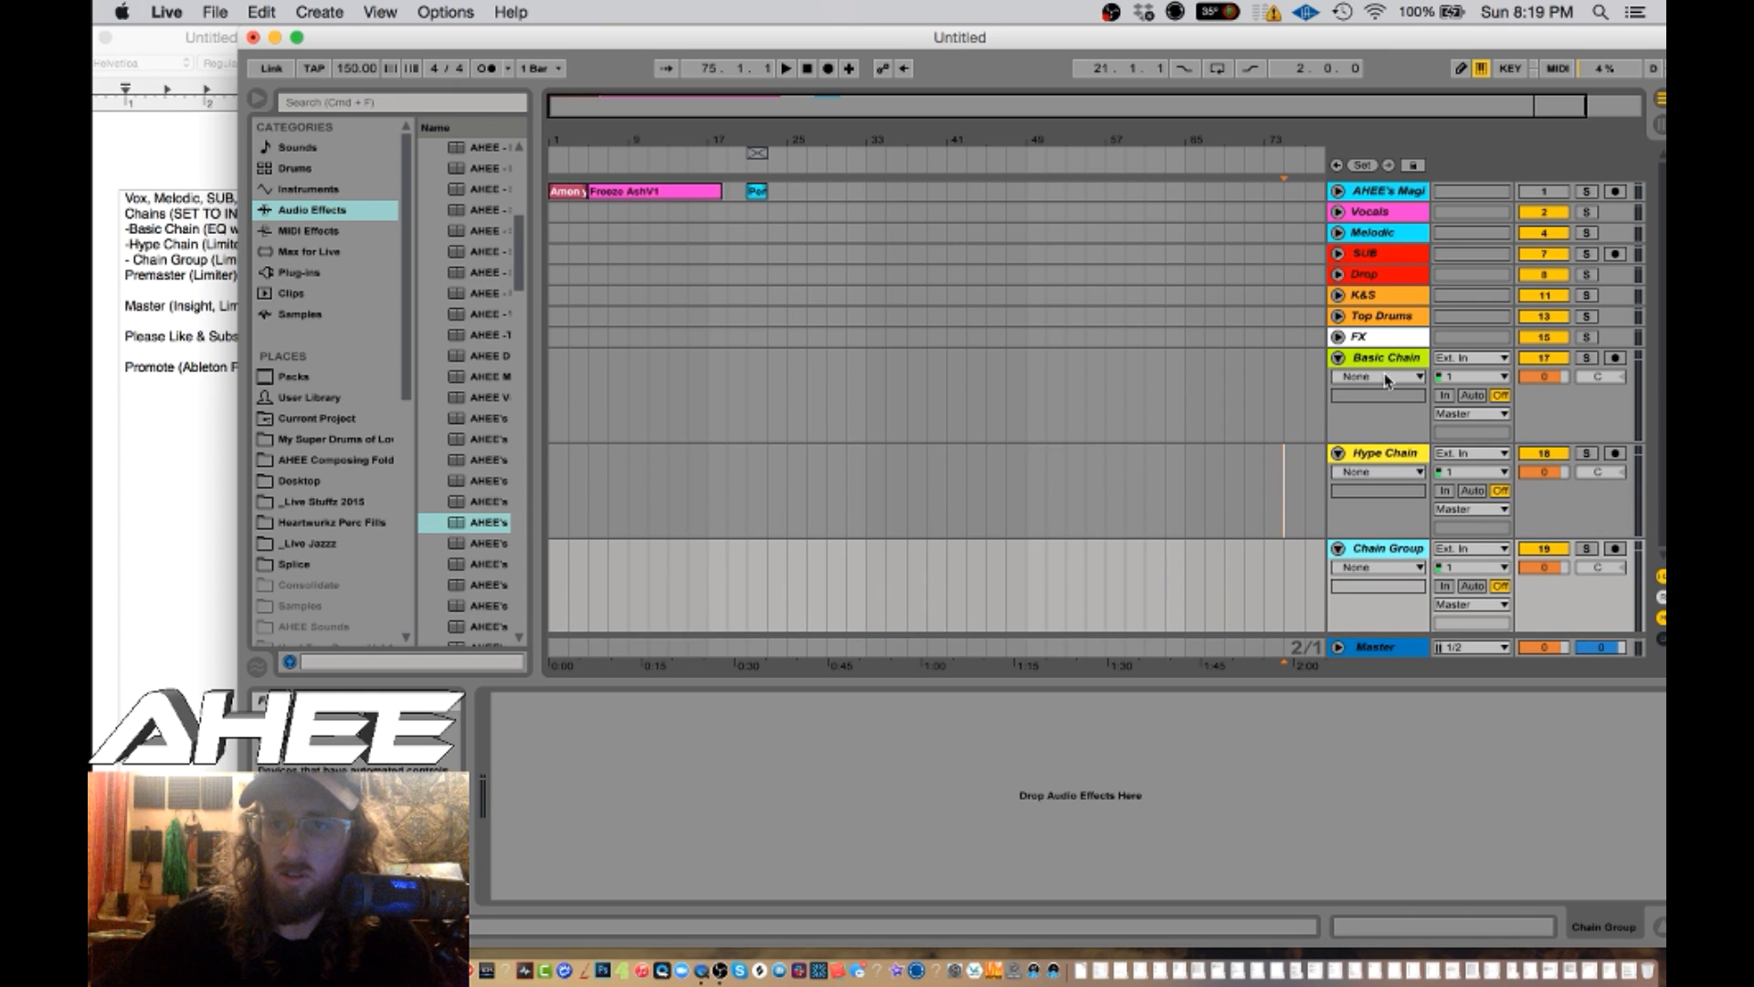
click(1376, 362)
key(cmd+r)
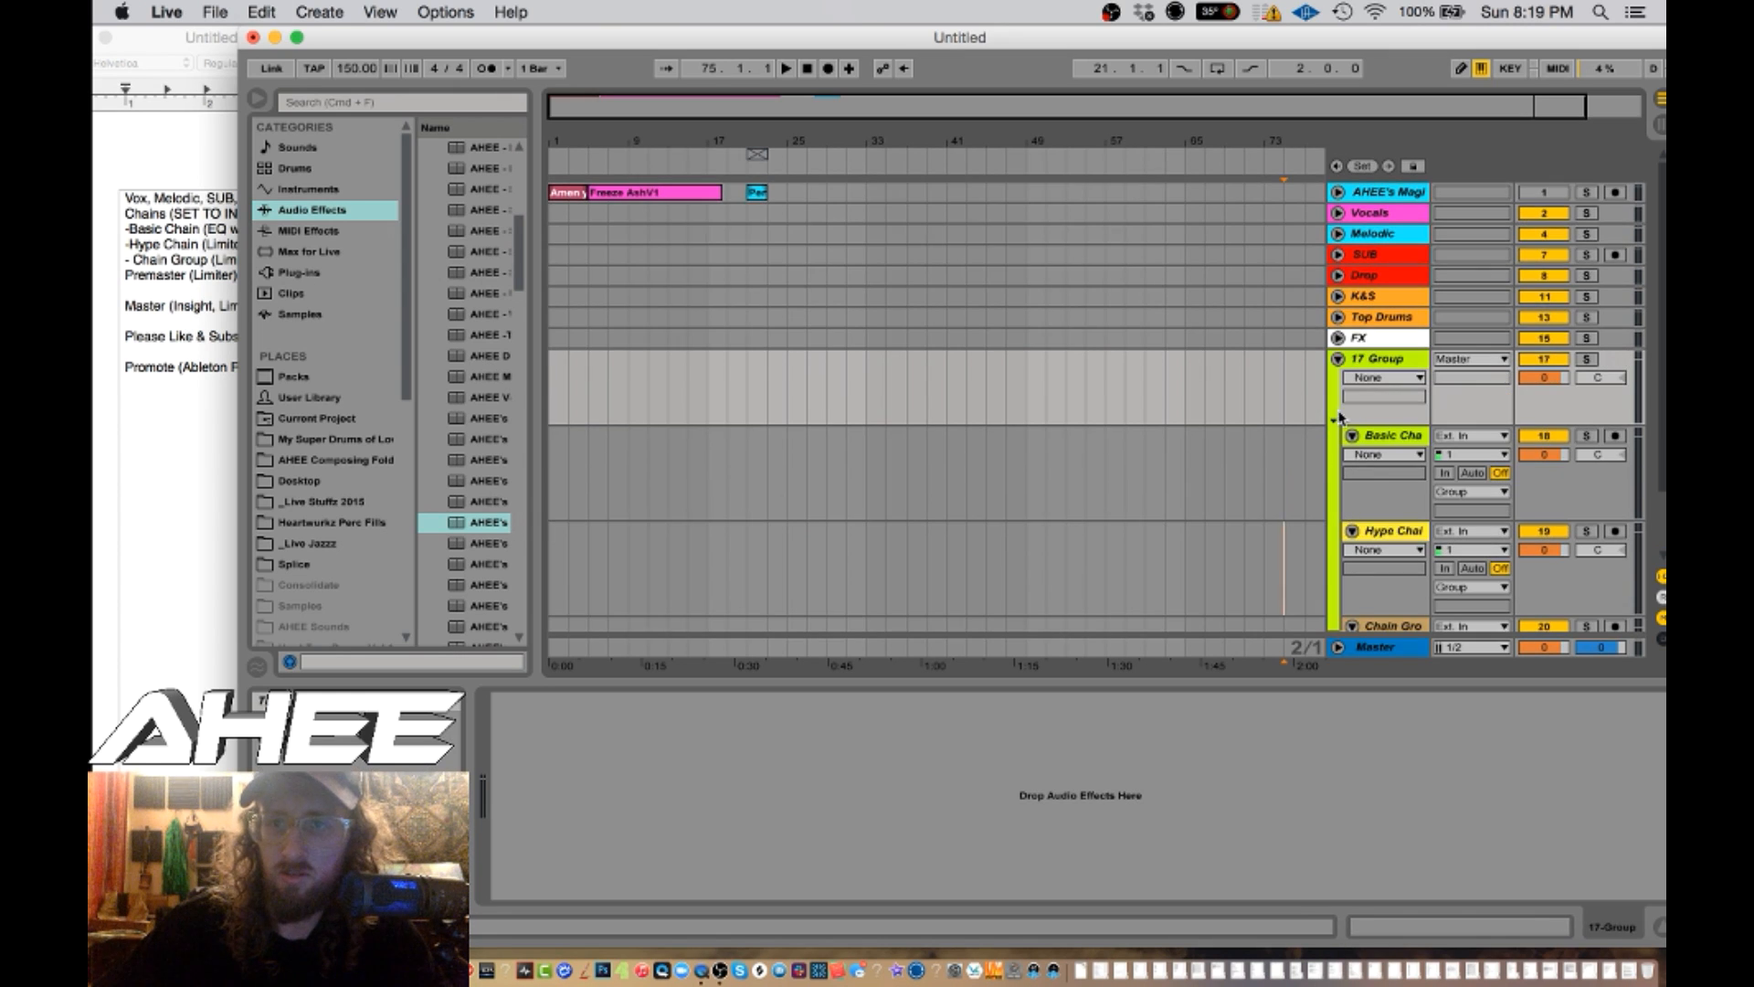
click(1370, 365)
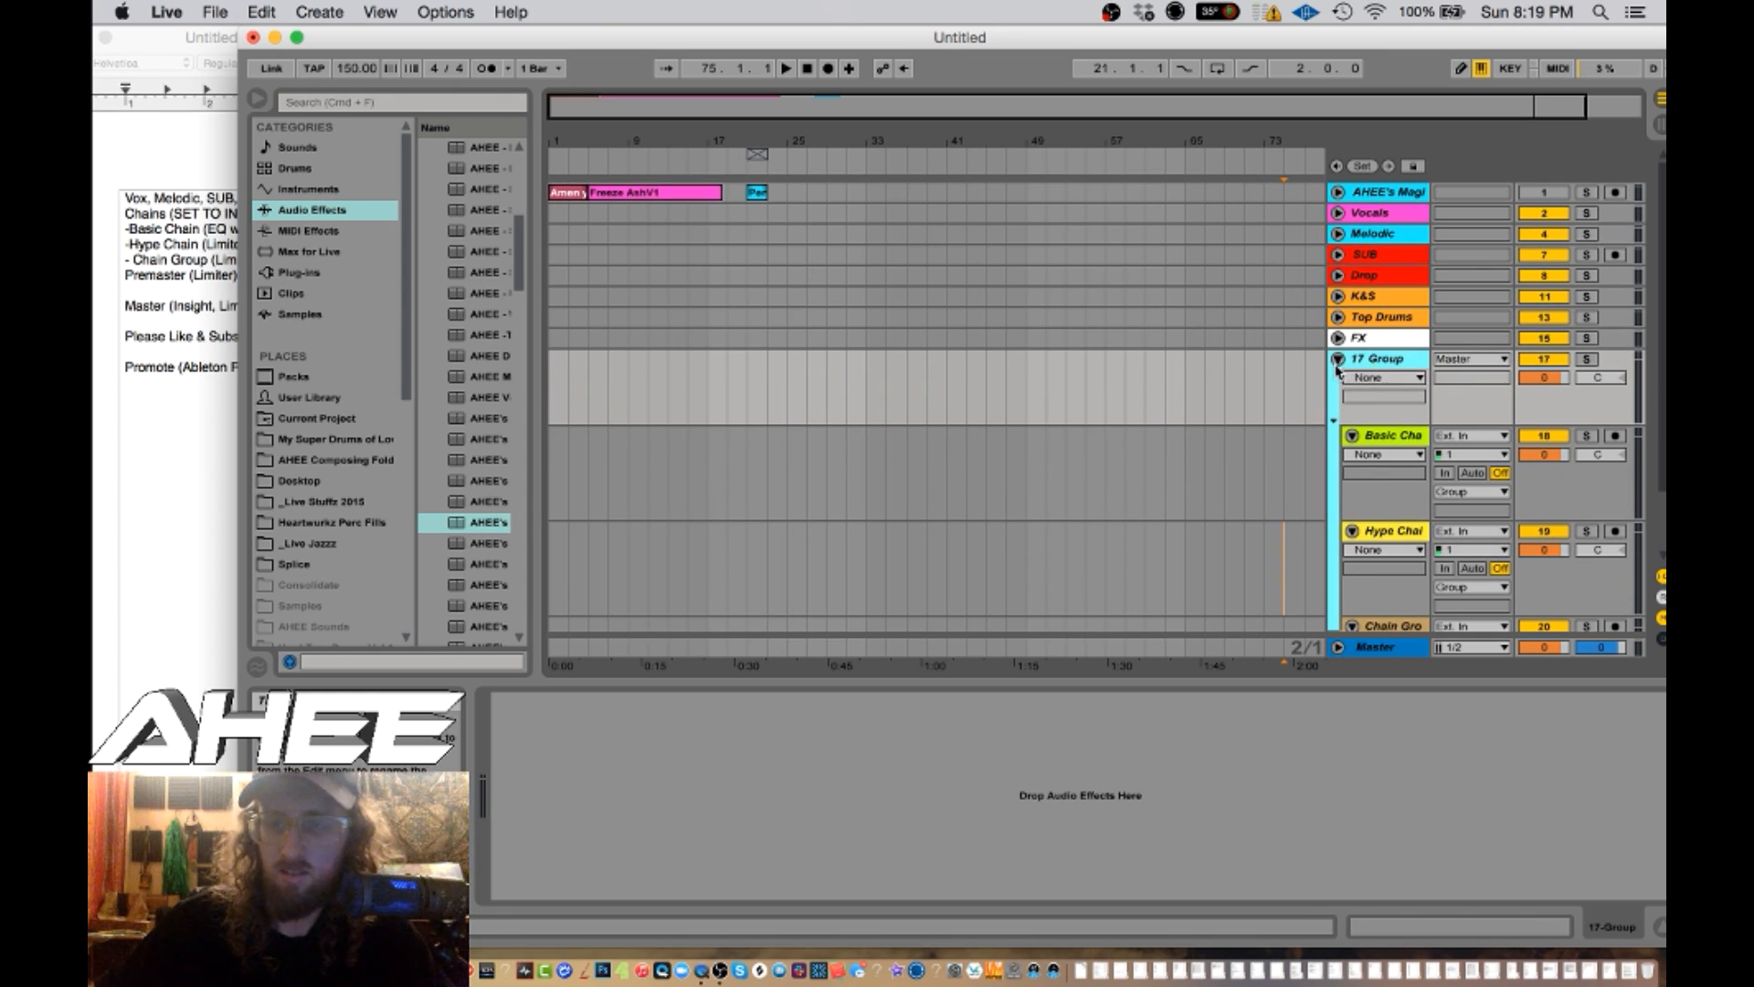
key(super+r)
text(Chains)
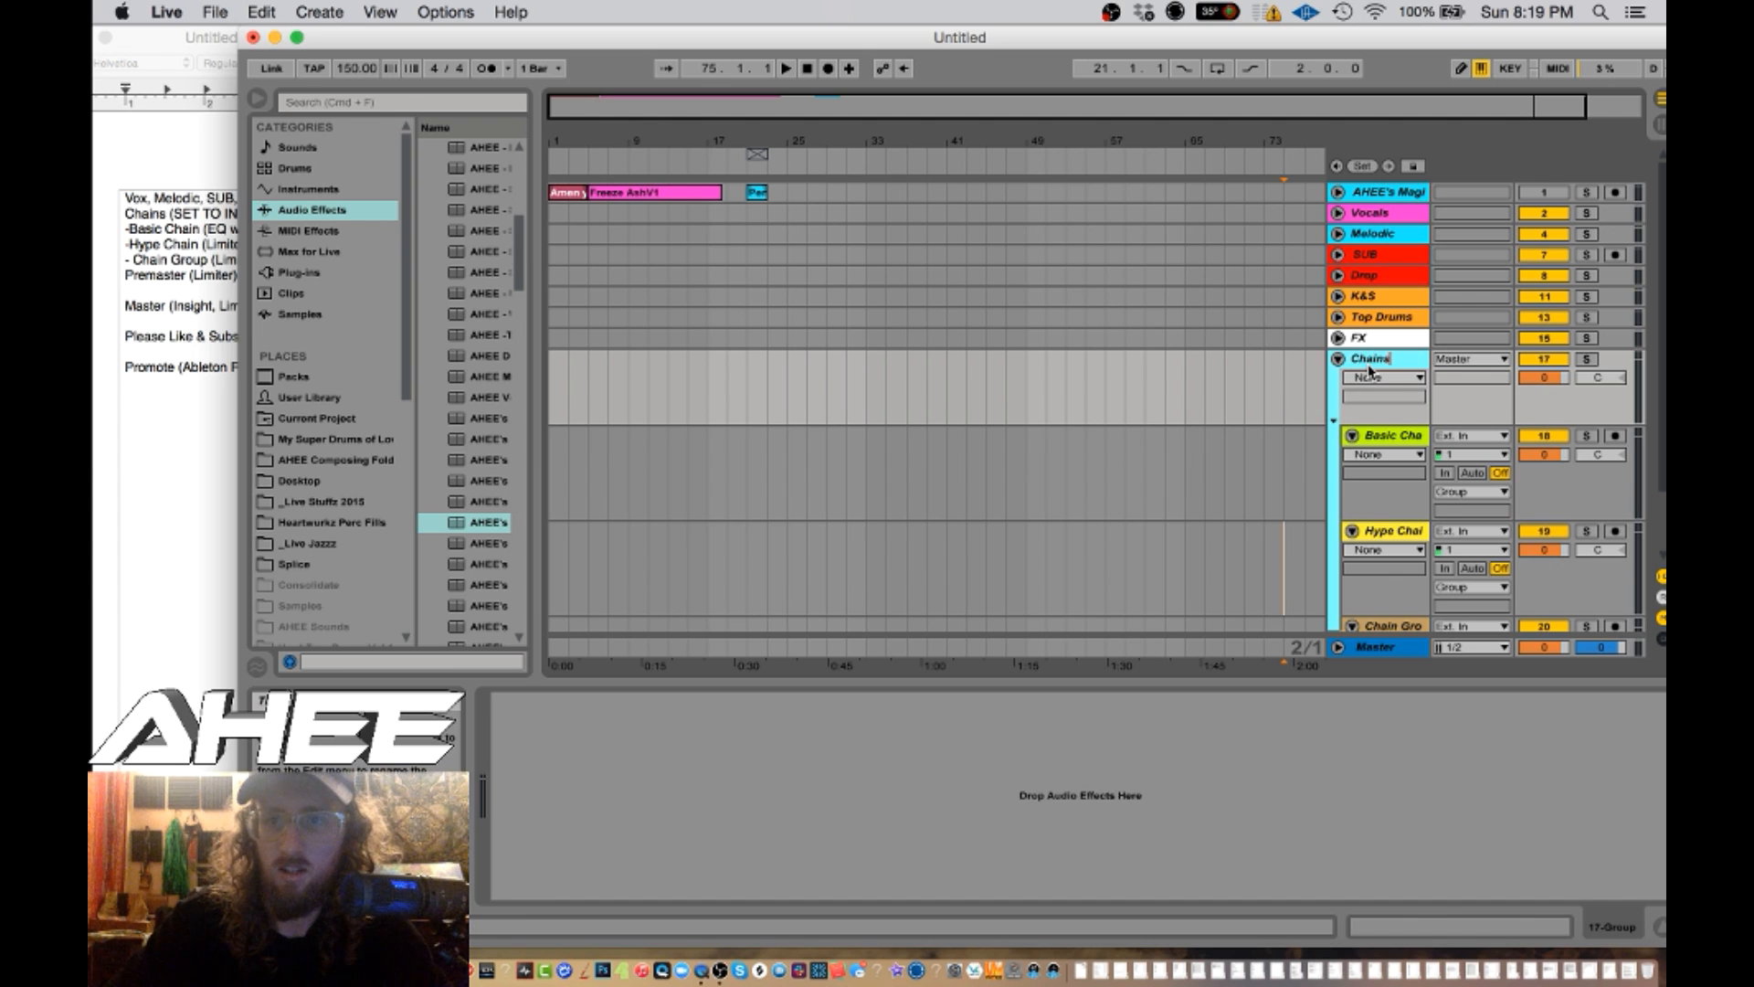
- Colour the Chains group track dark grey and collapse the group
right_click(1377, 358)
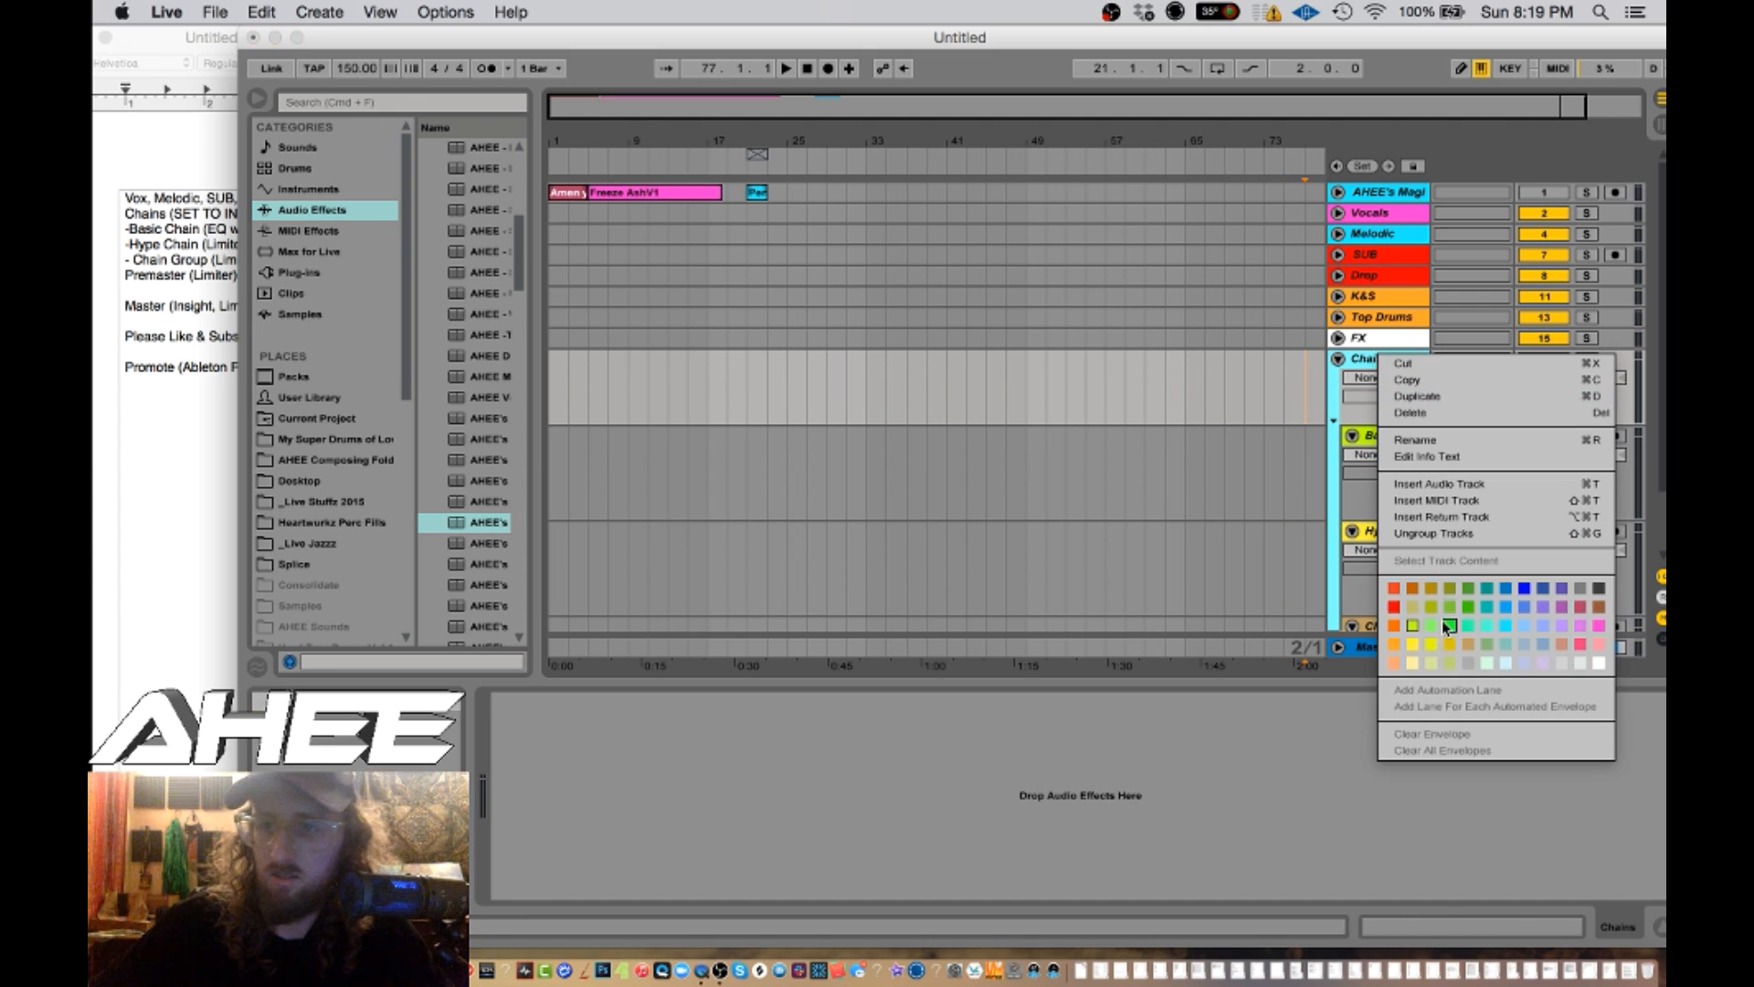
click(1621, 592)
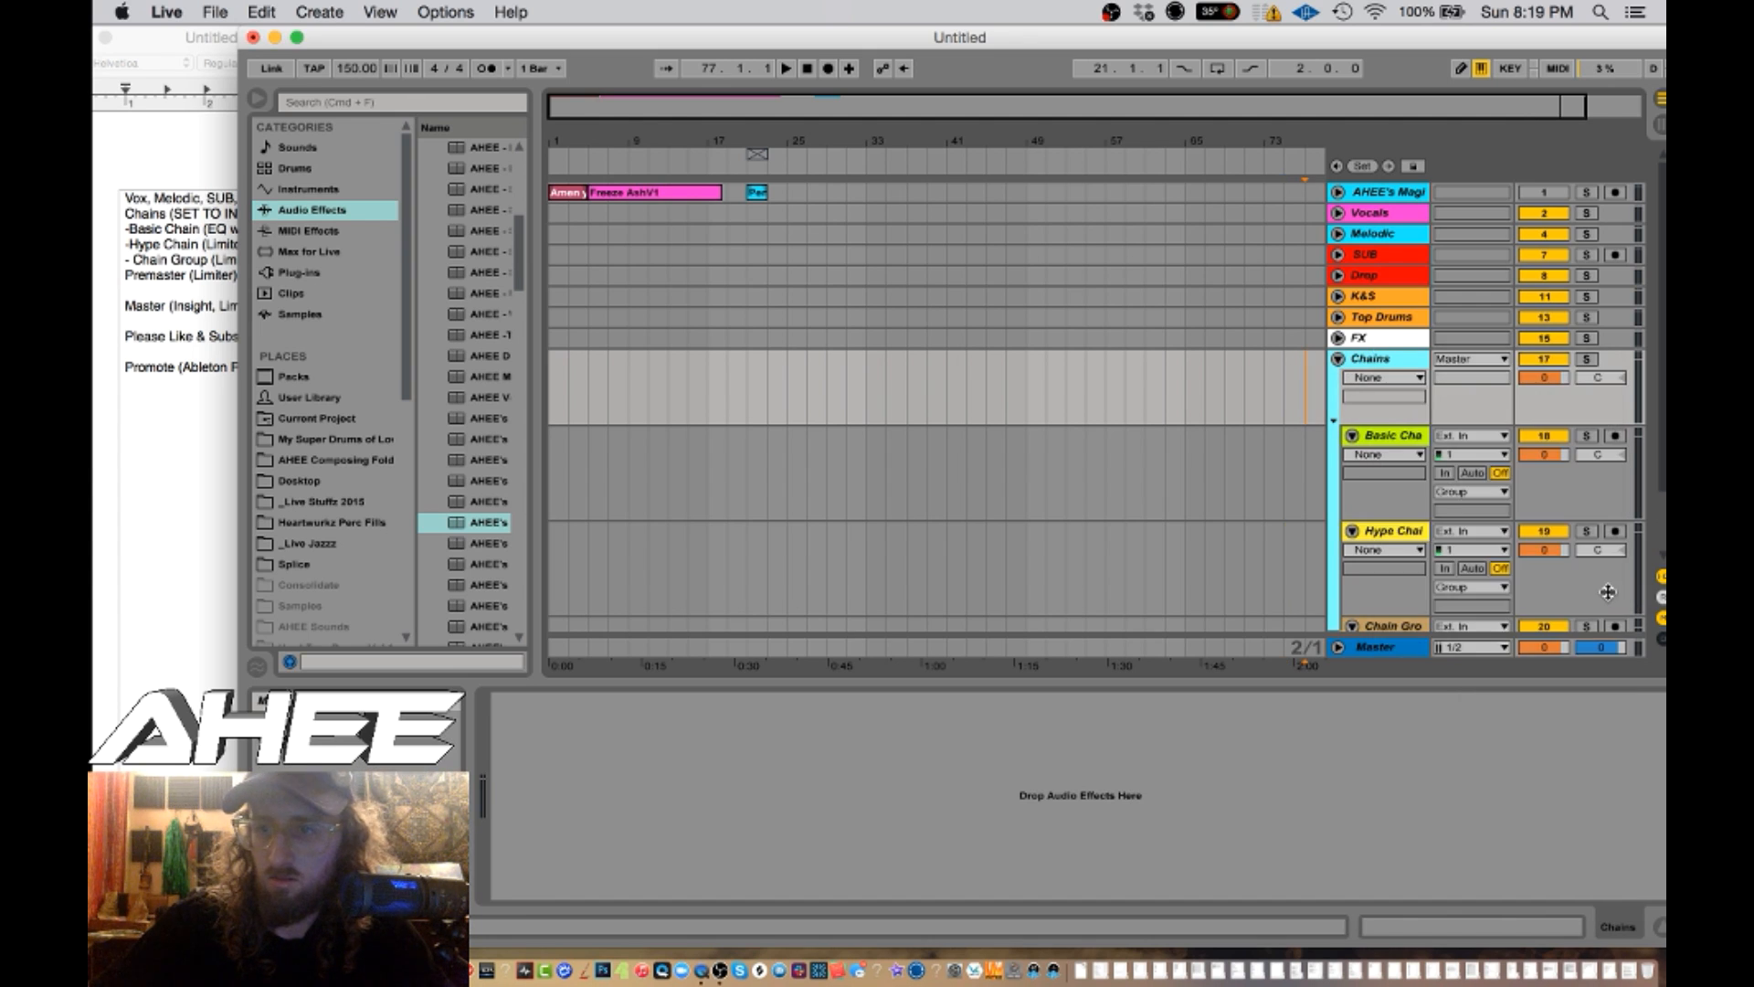
right_click(1387, 358)
click(1609, 591)
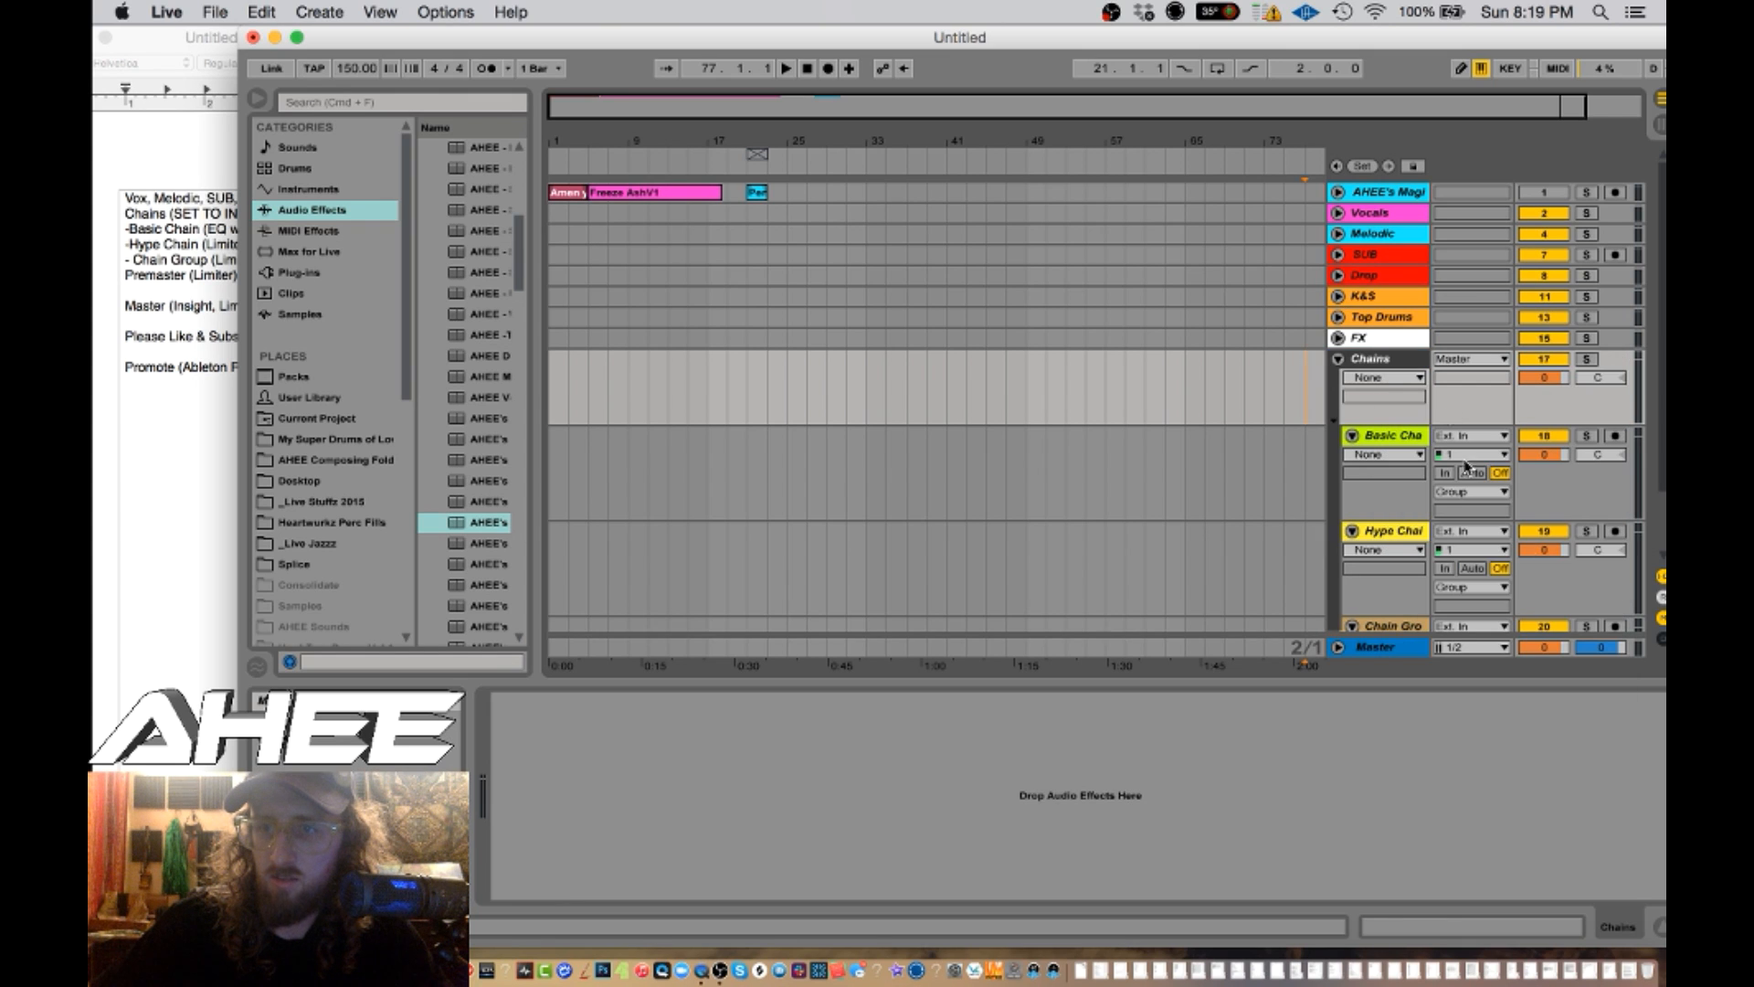
click(1336, 360)
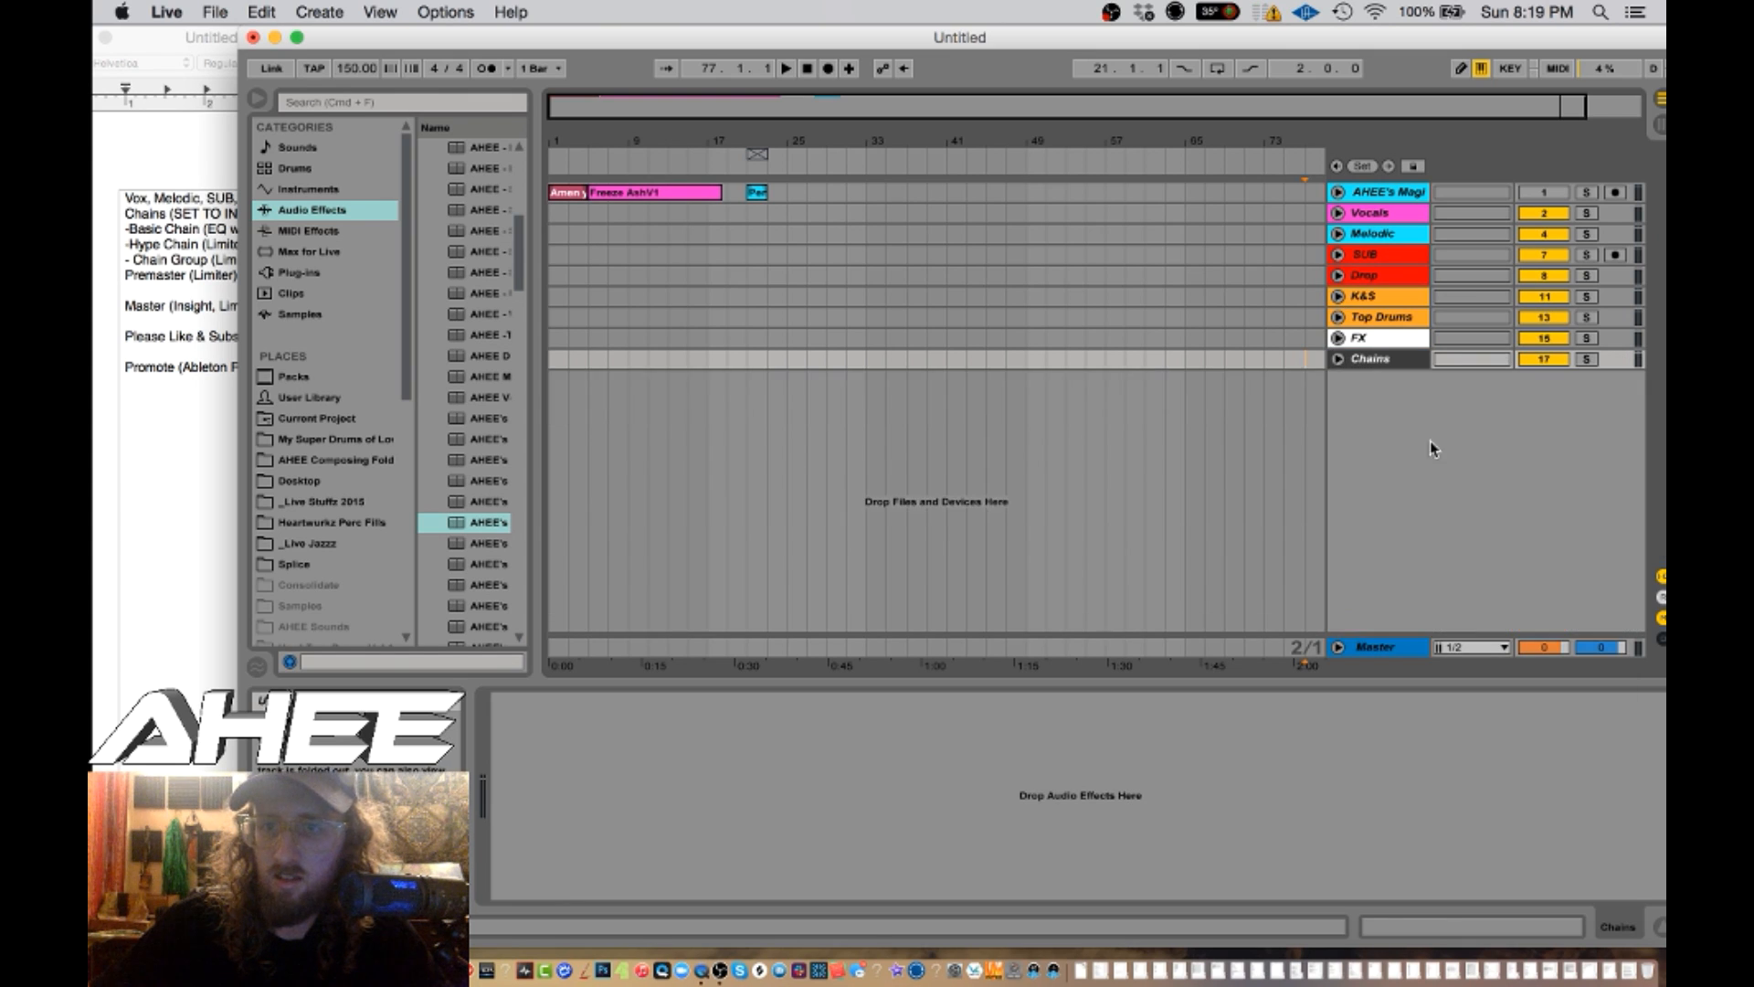
- Insert an audio track below the Chains group and name it Premaster
right_click(1393, 410)
click(1444, 417)
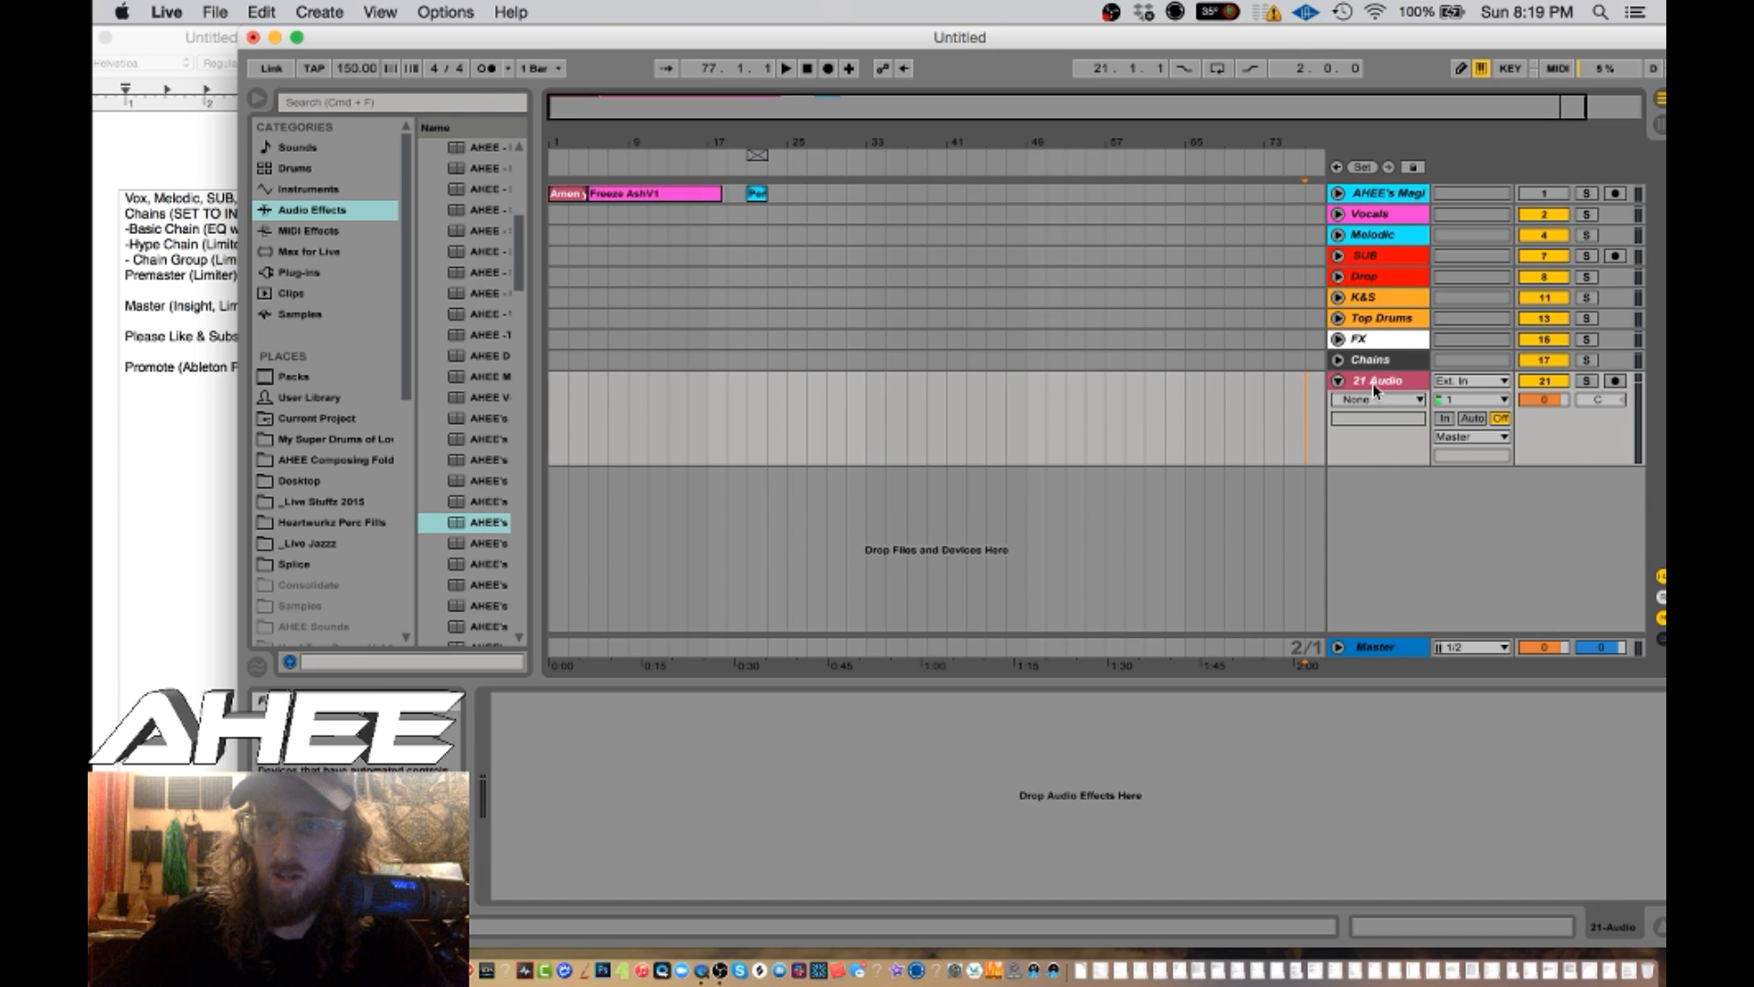
click(1375, 387)
key(super+r)
text(Premaster)
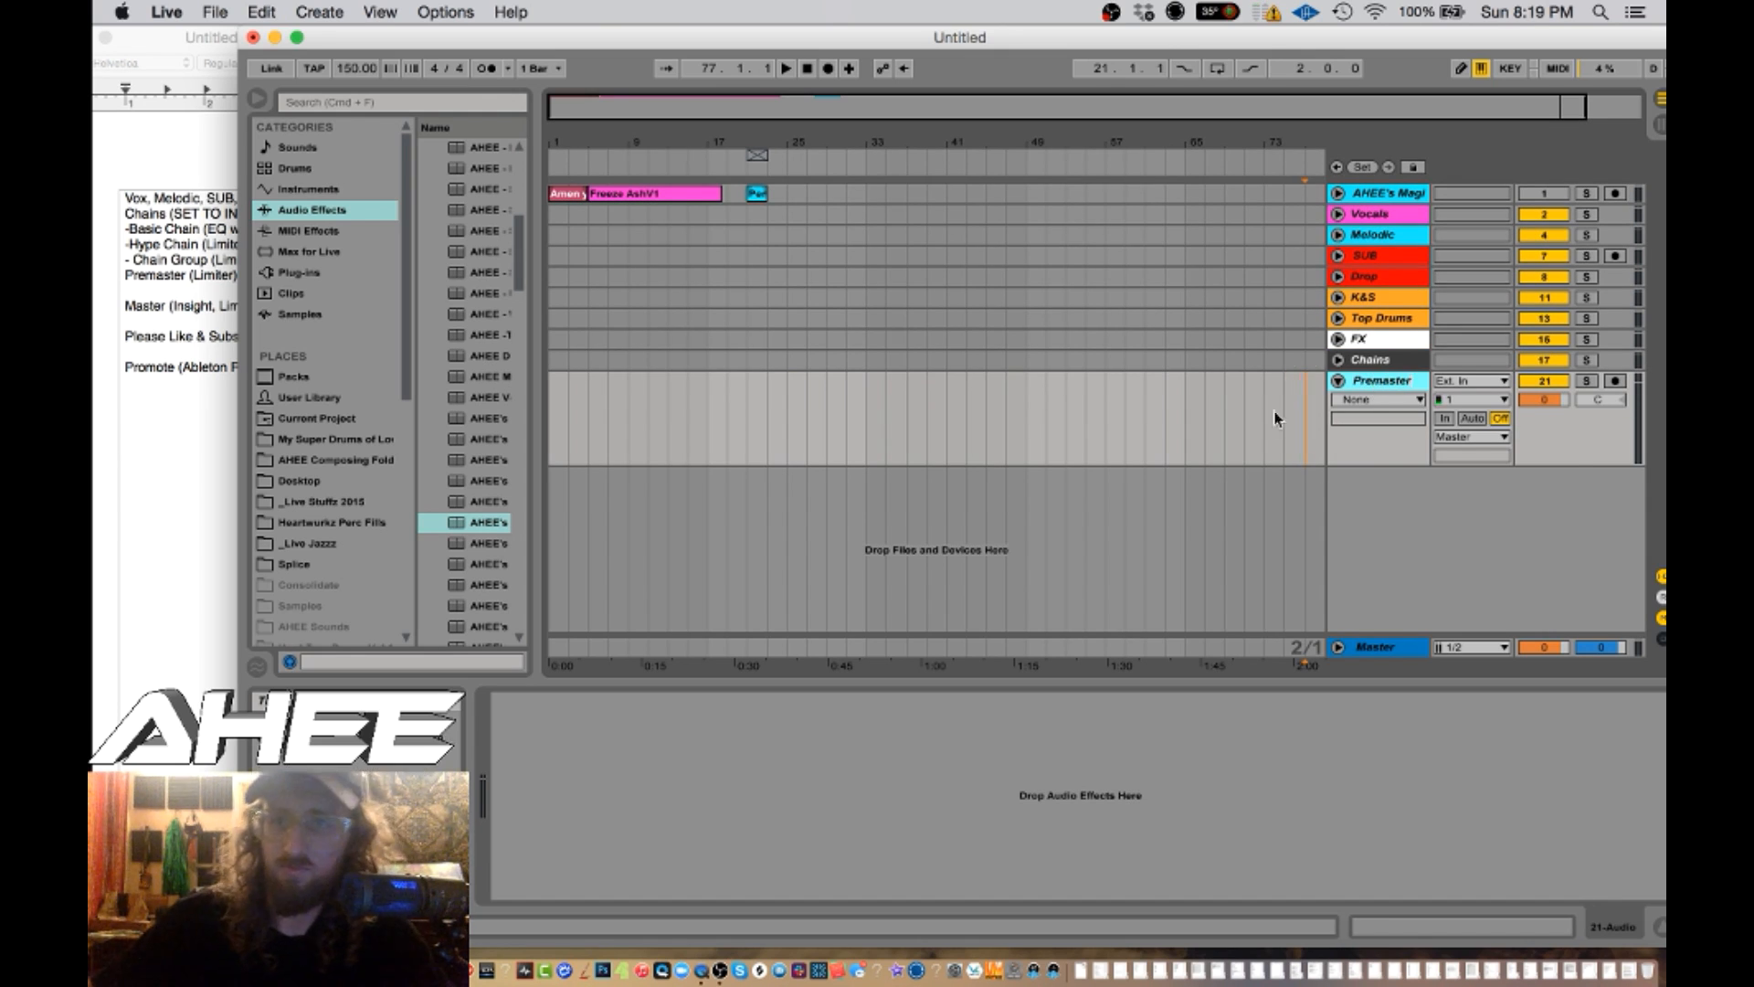
key(Return)
- Colour the Premaster track dark grey and fold it
right_click(1392, 379)
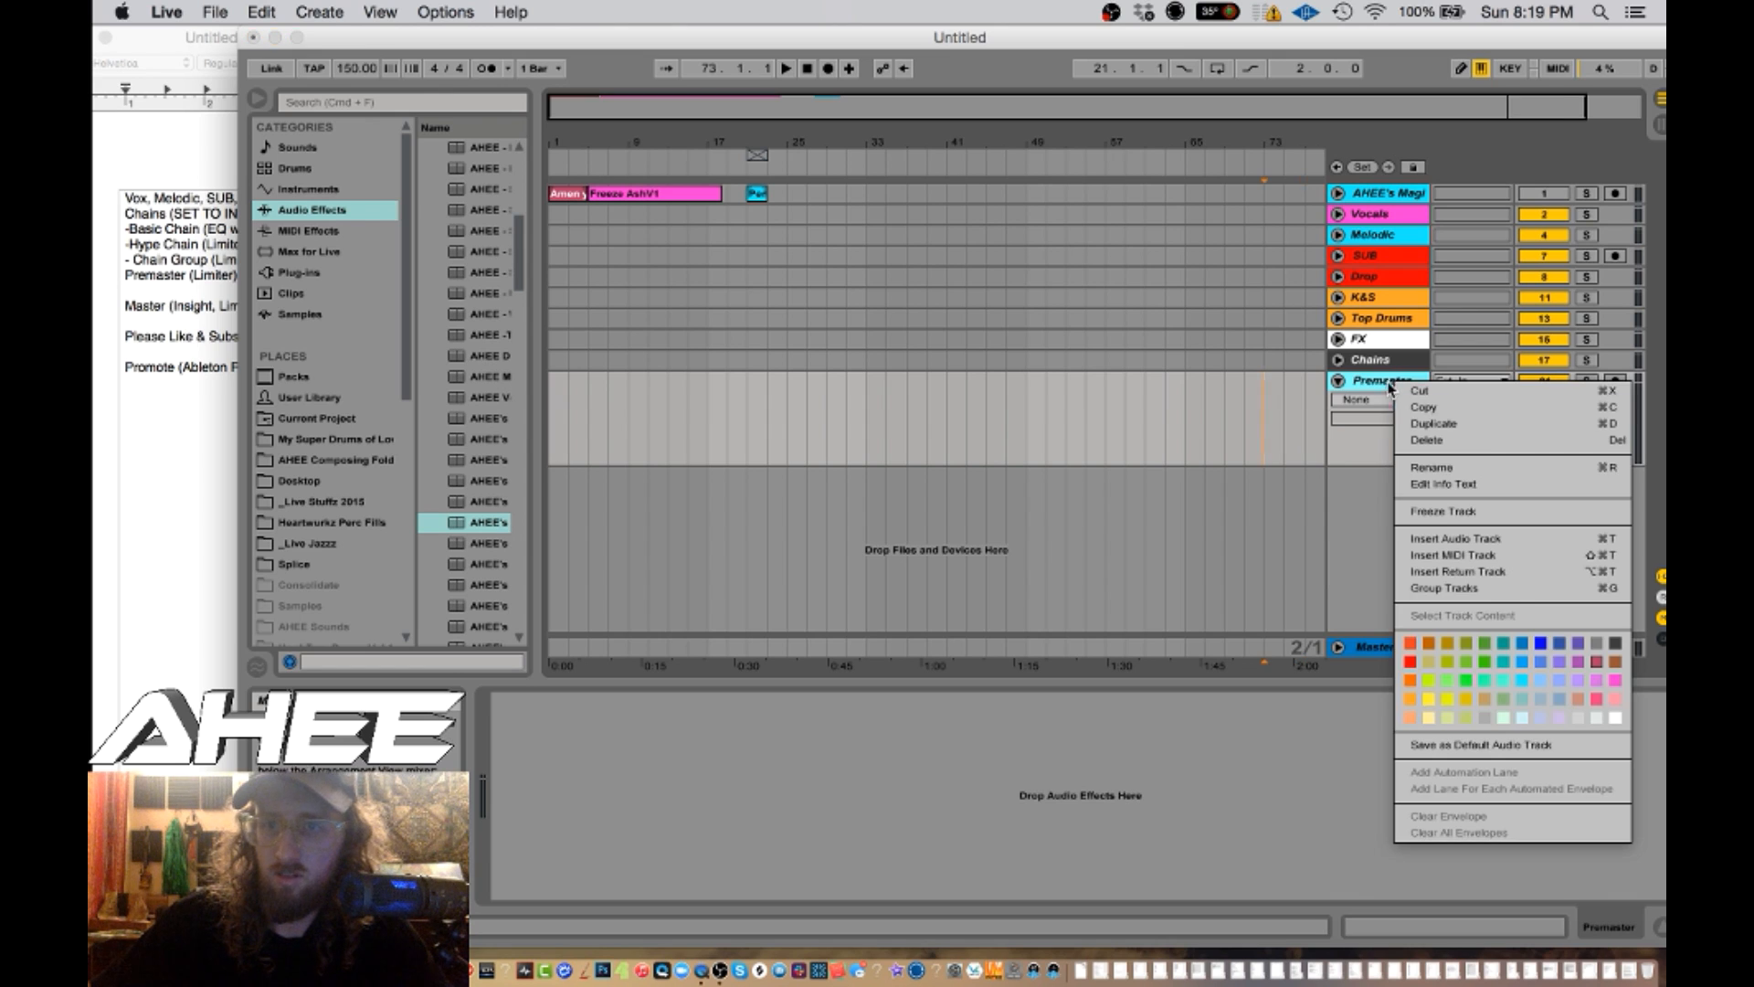
click(1612, 645)
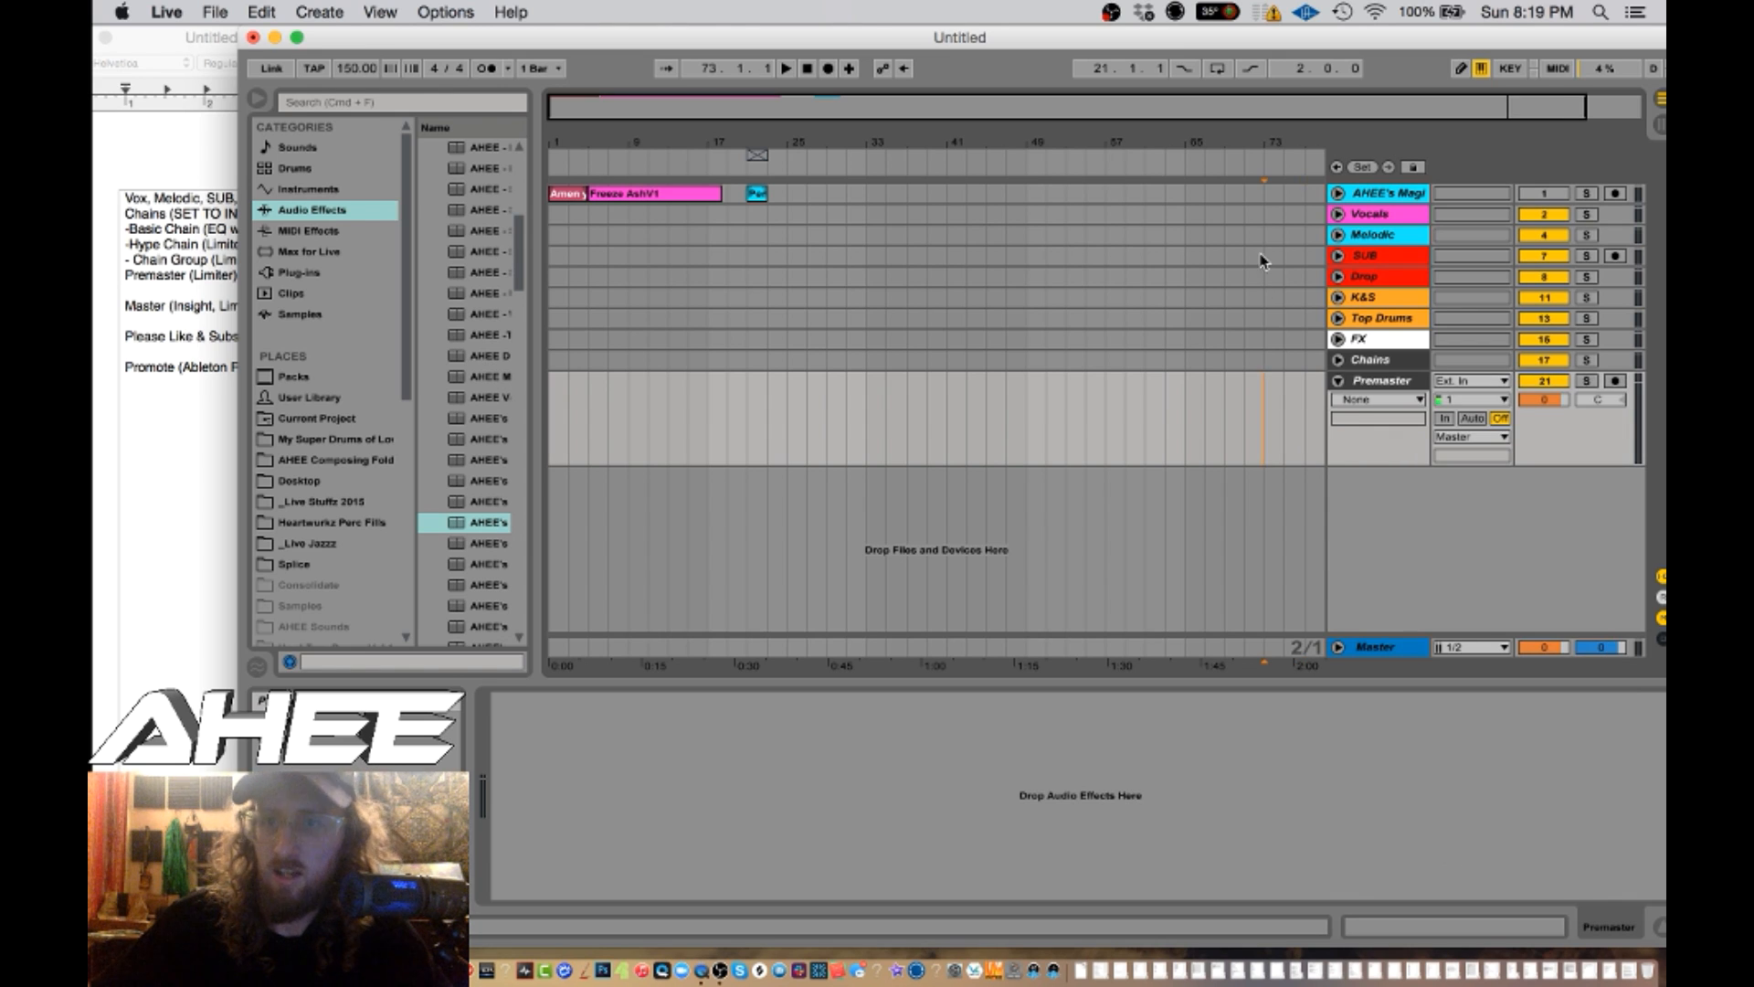
click(1339, 380)
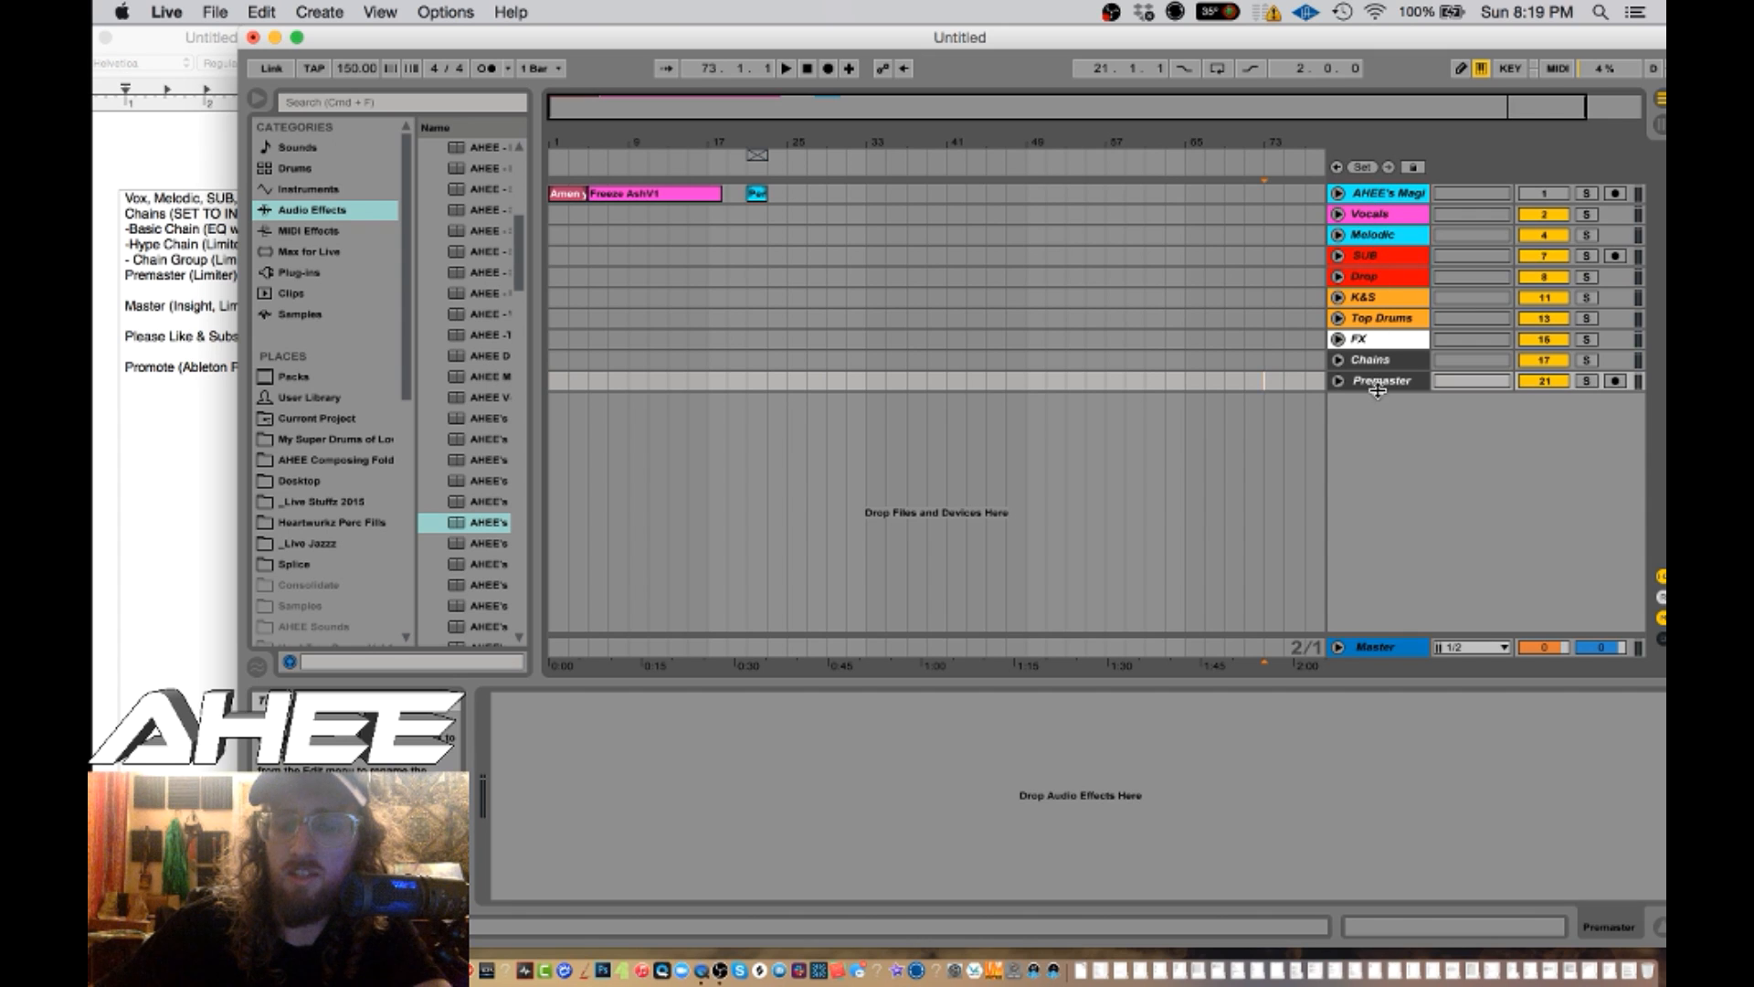
click(1375, 648)
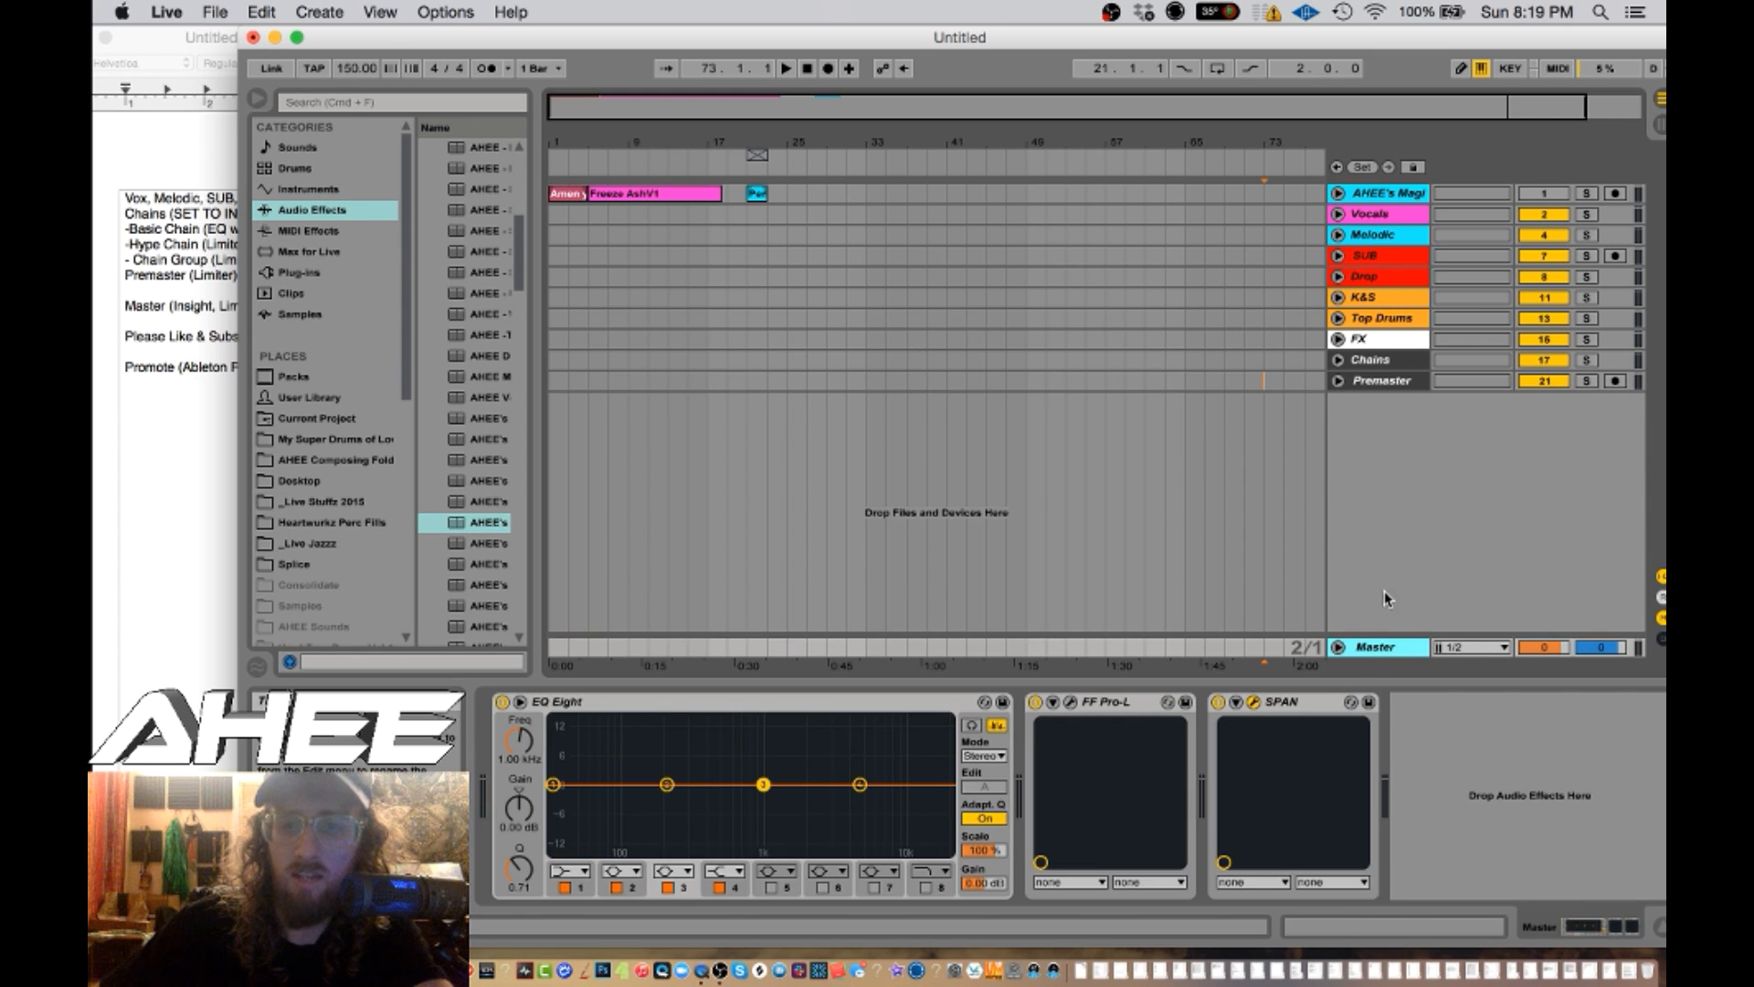
click(1369, 194)
click(1369, 218)
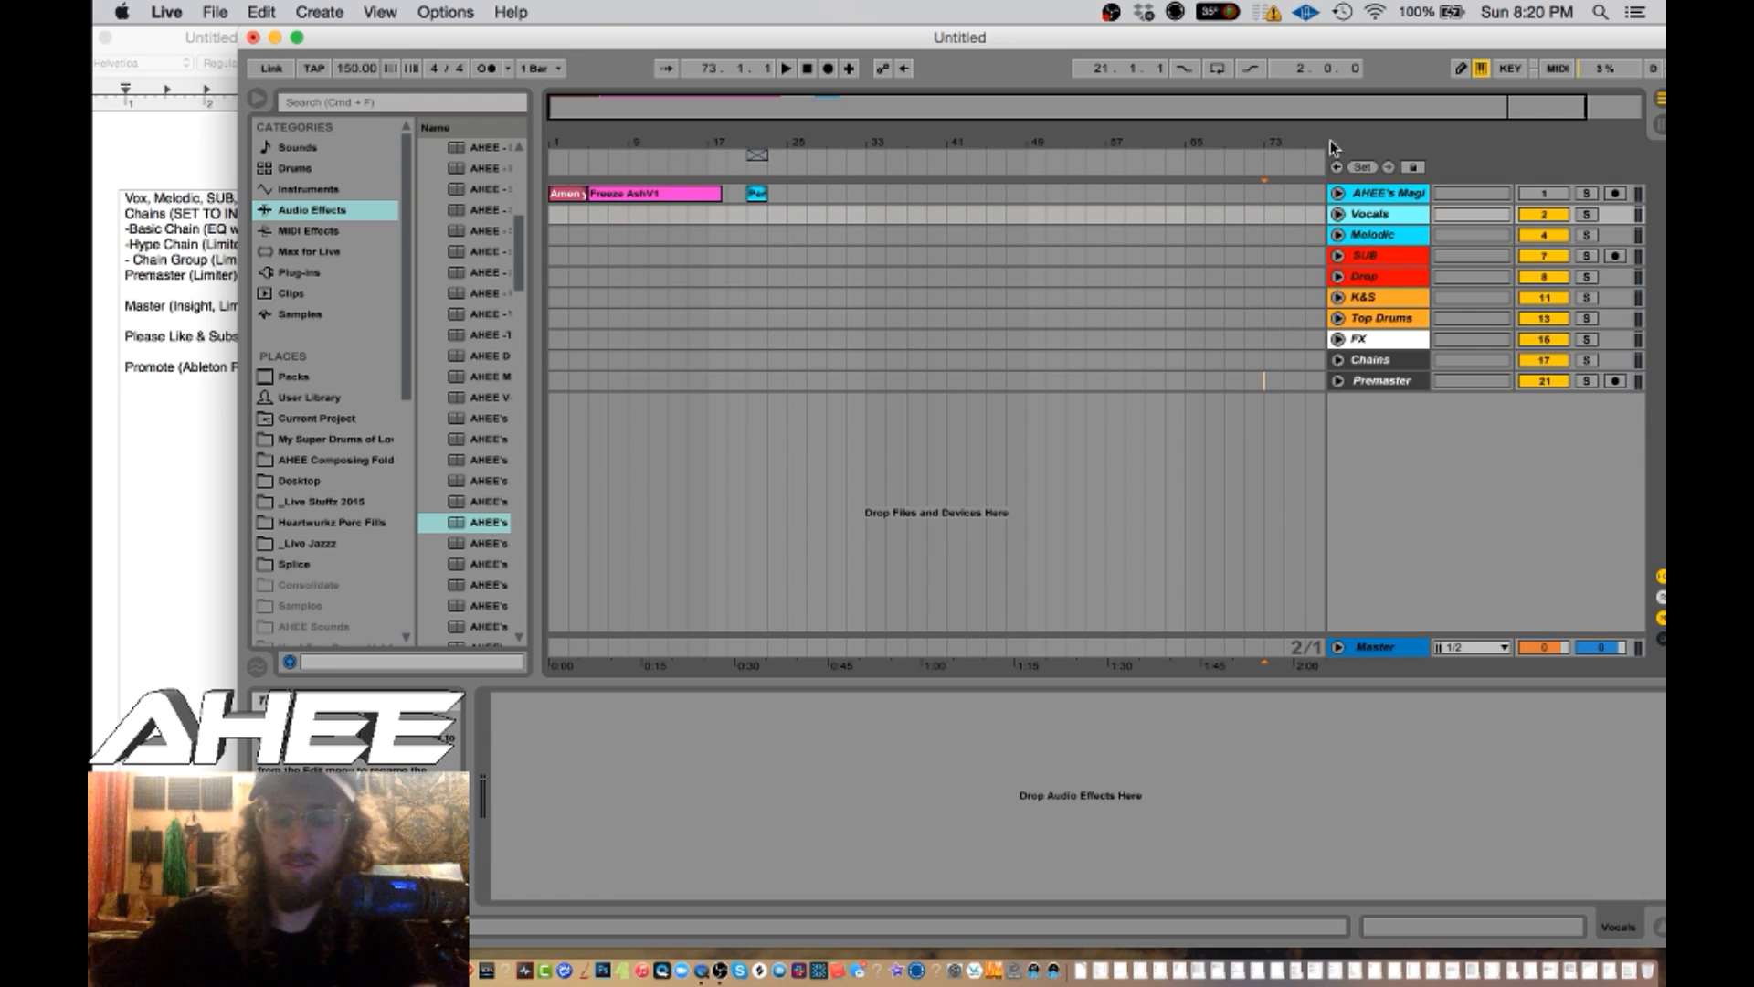
click(740, 278)
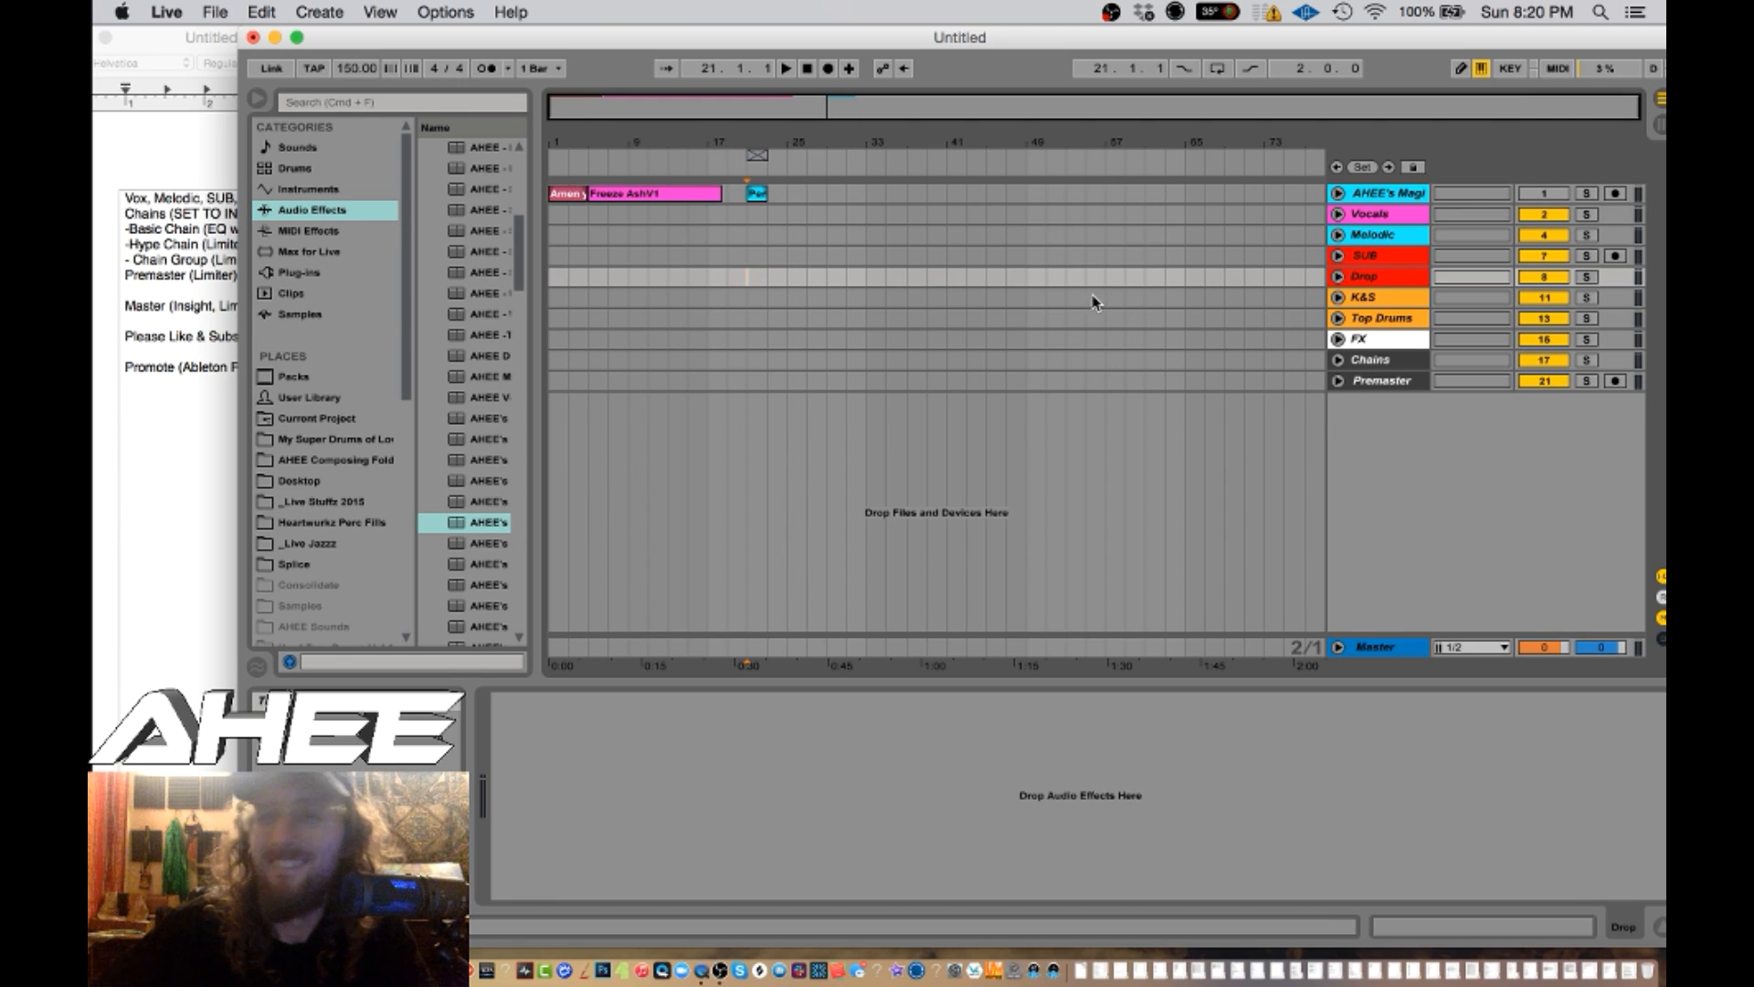
- Expand the Chains group and set the audio input of Basic Chain, Hype Chain and Chain Group to No Input
click(1338, 360)
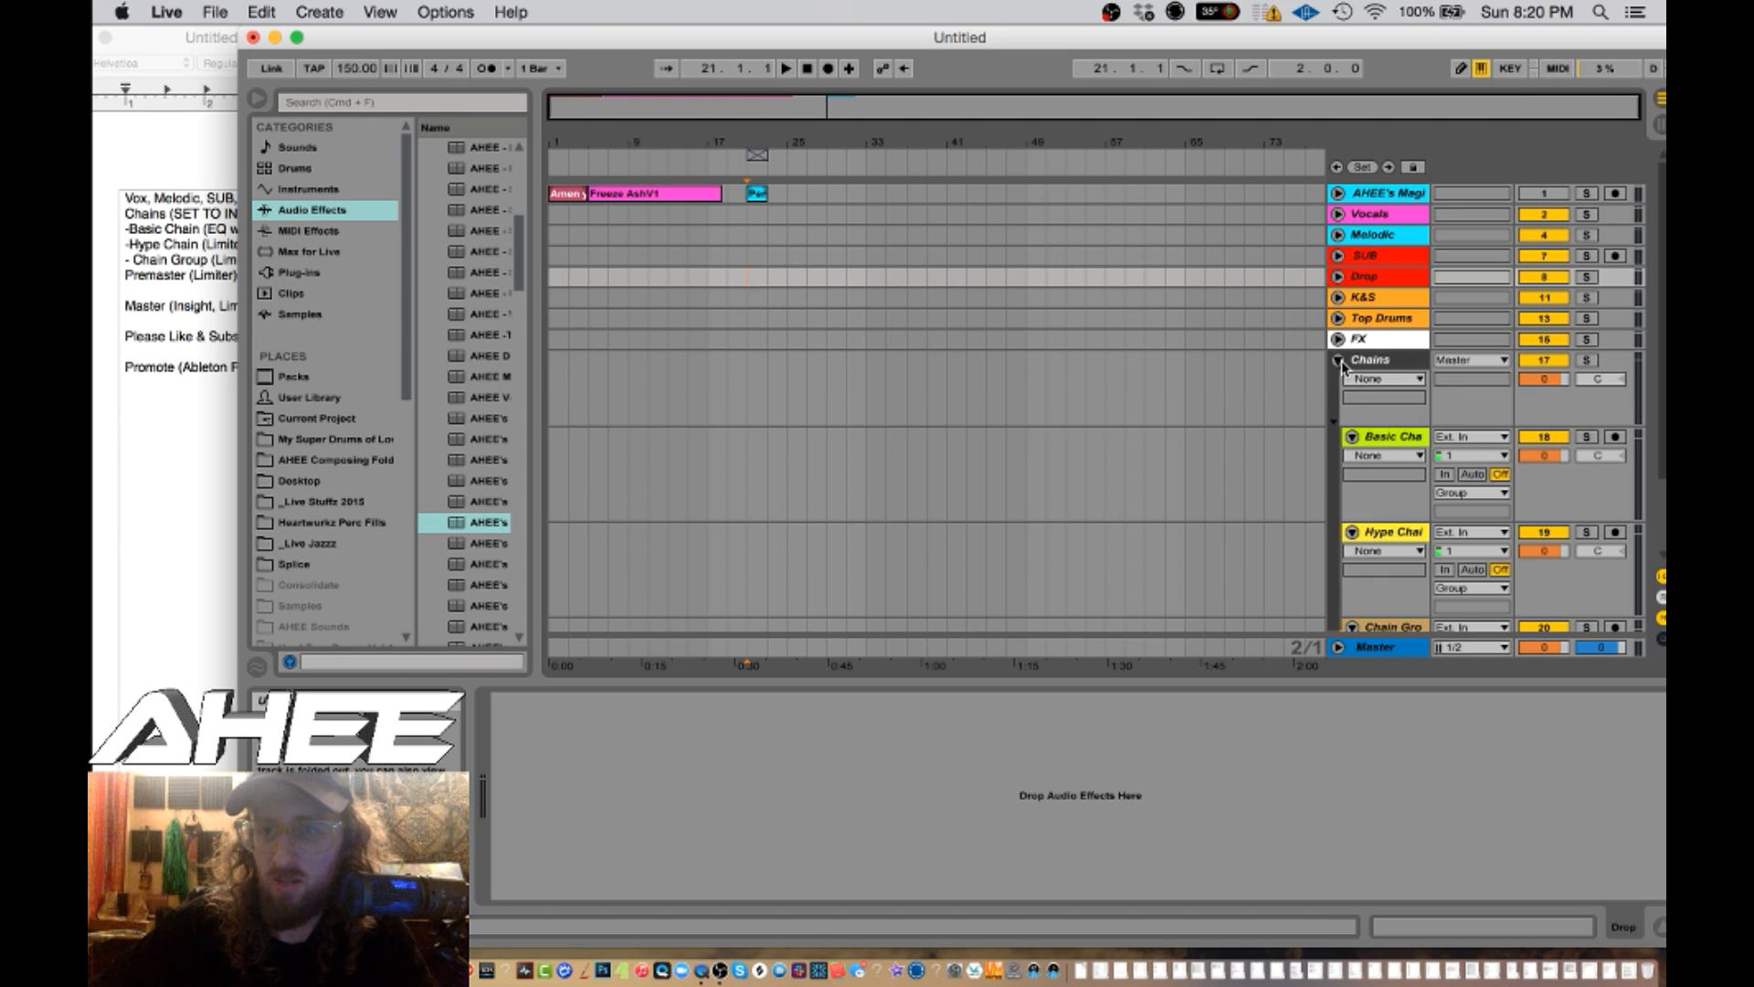
scroll(1360, 386, down, 3)
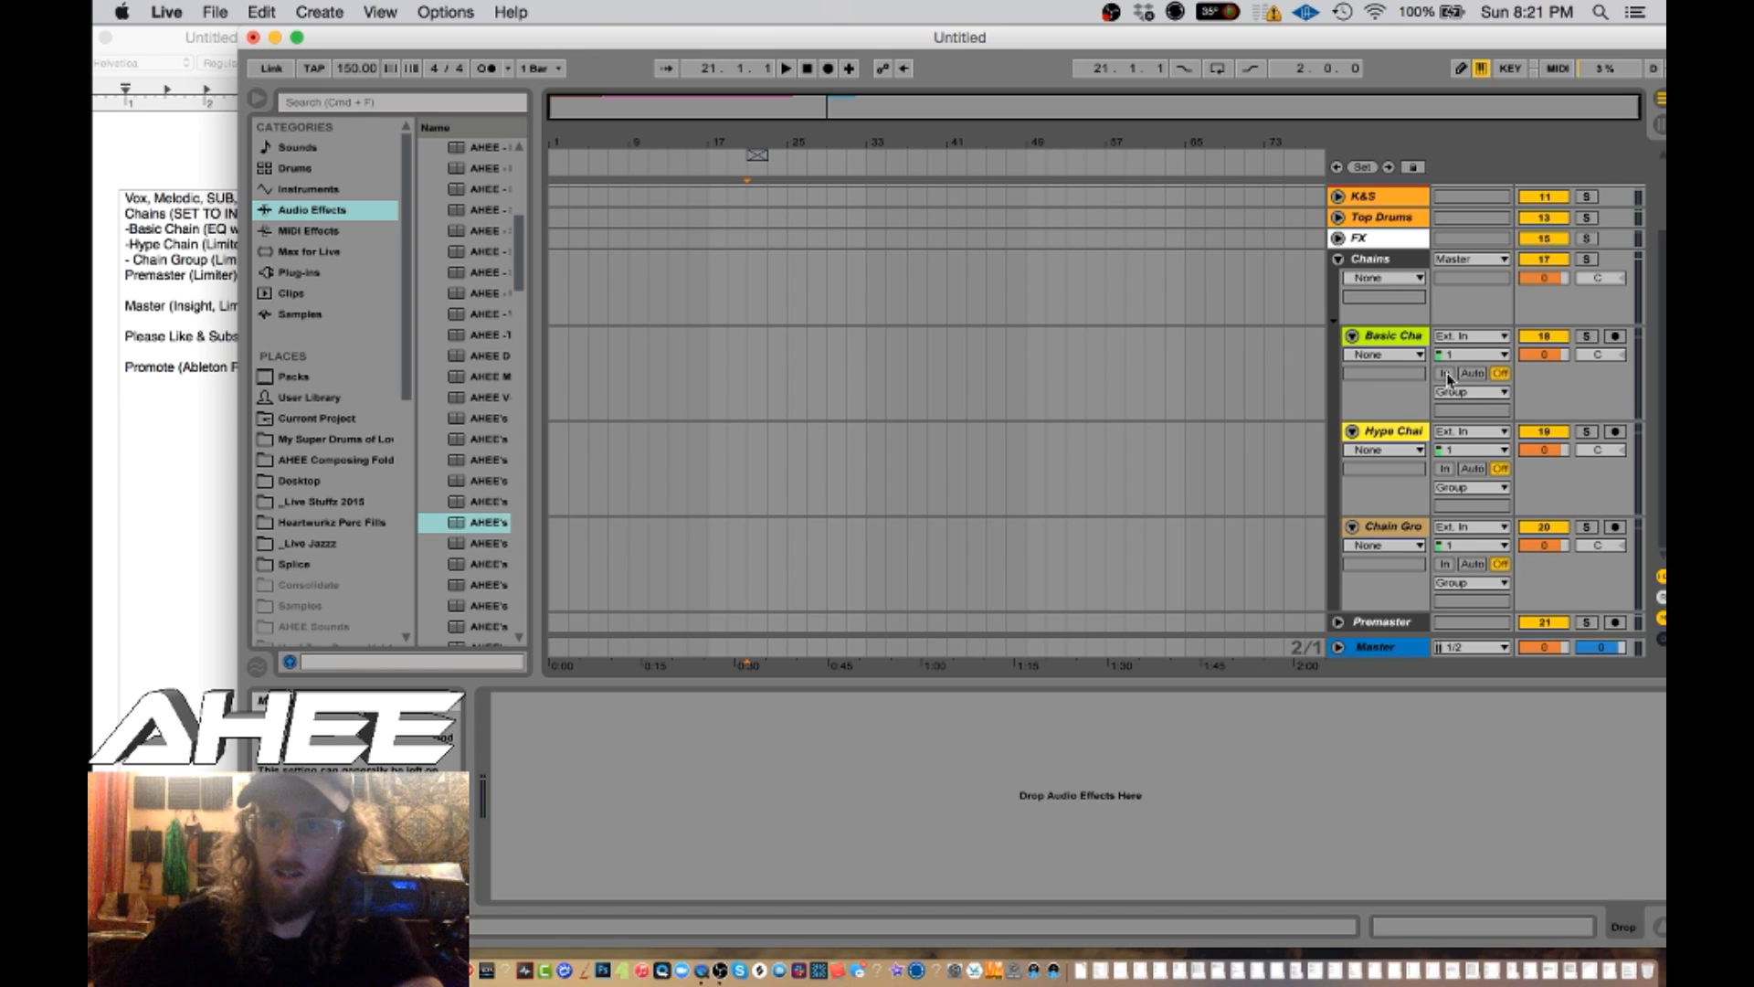
click(1398, 339)
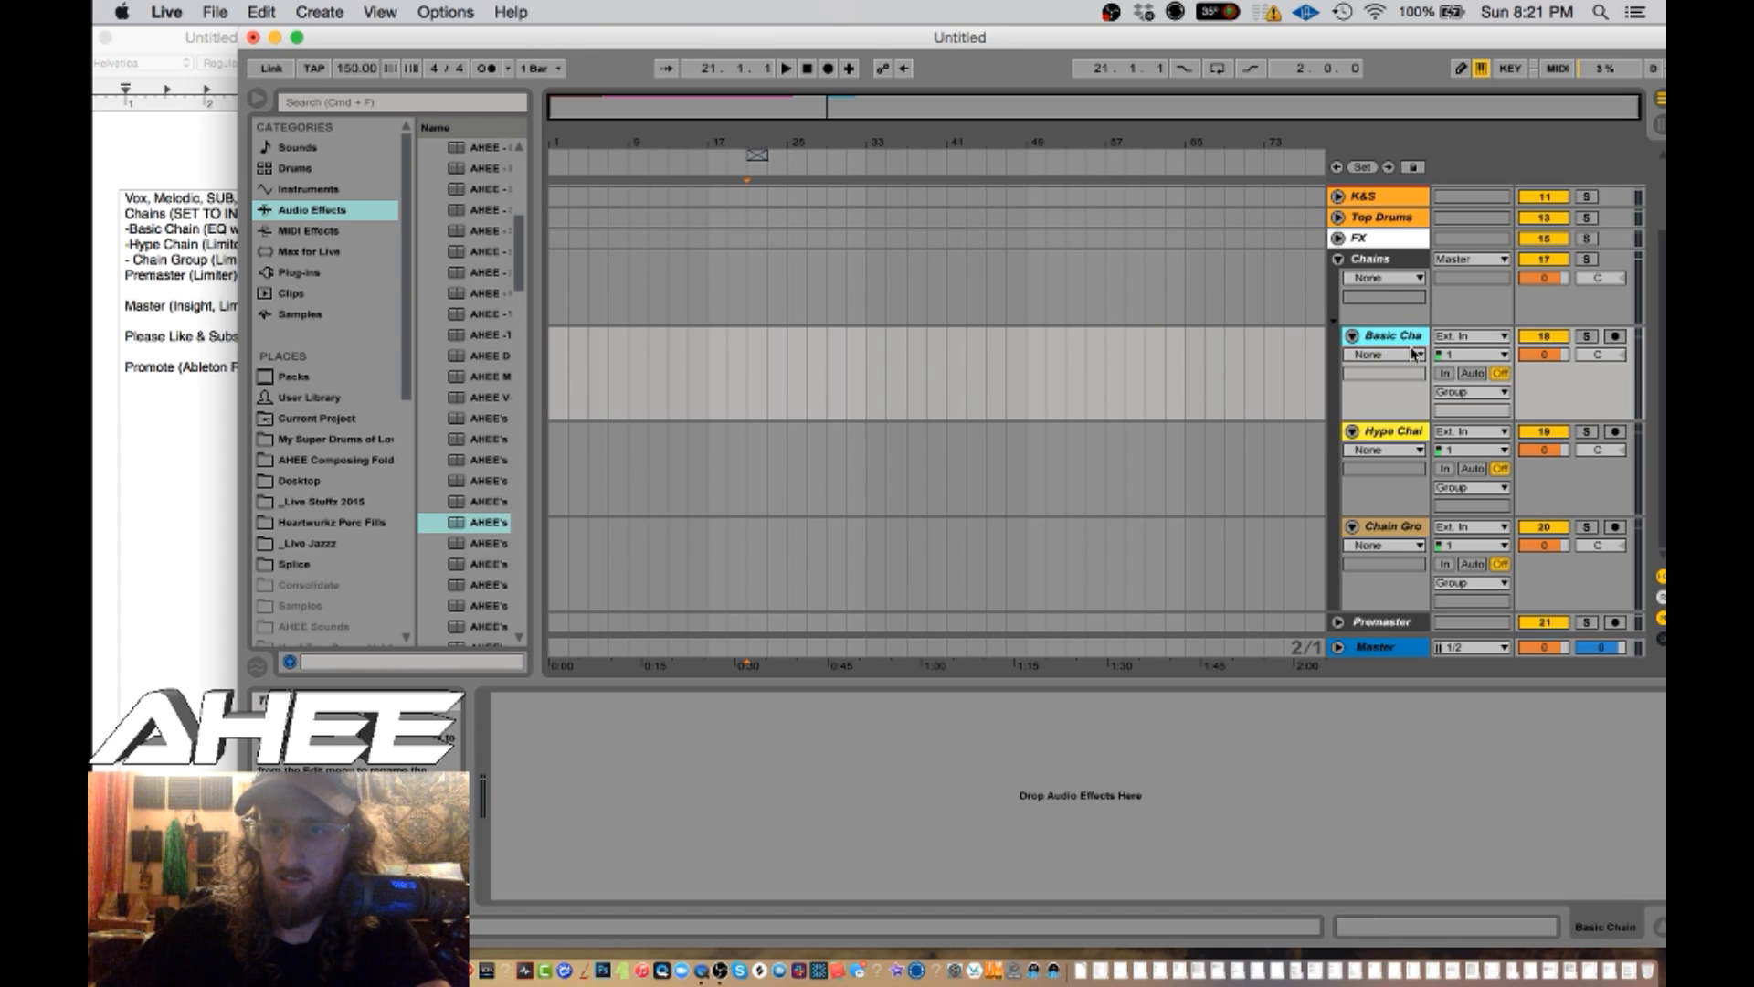
click(1447, 376)
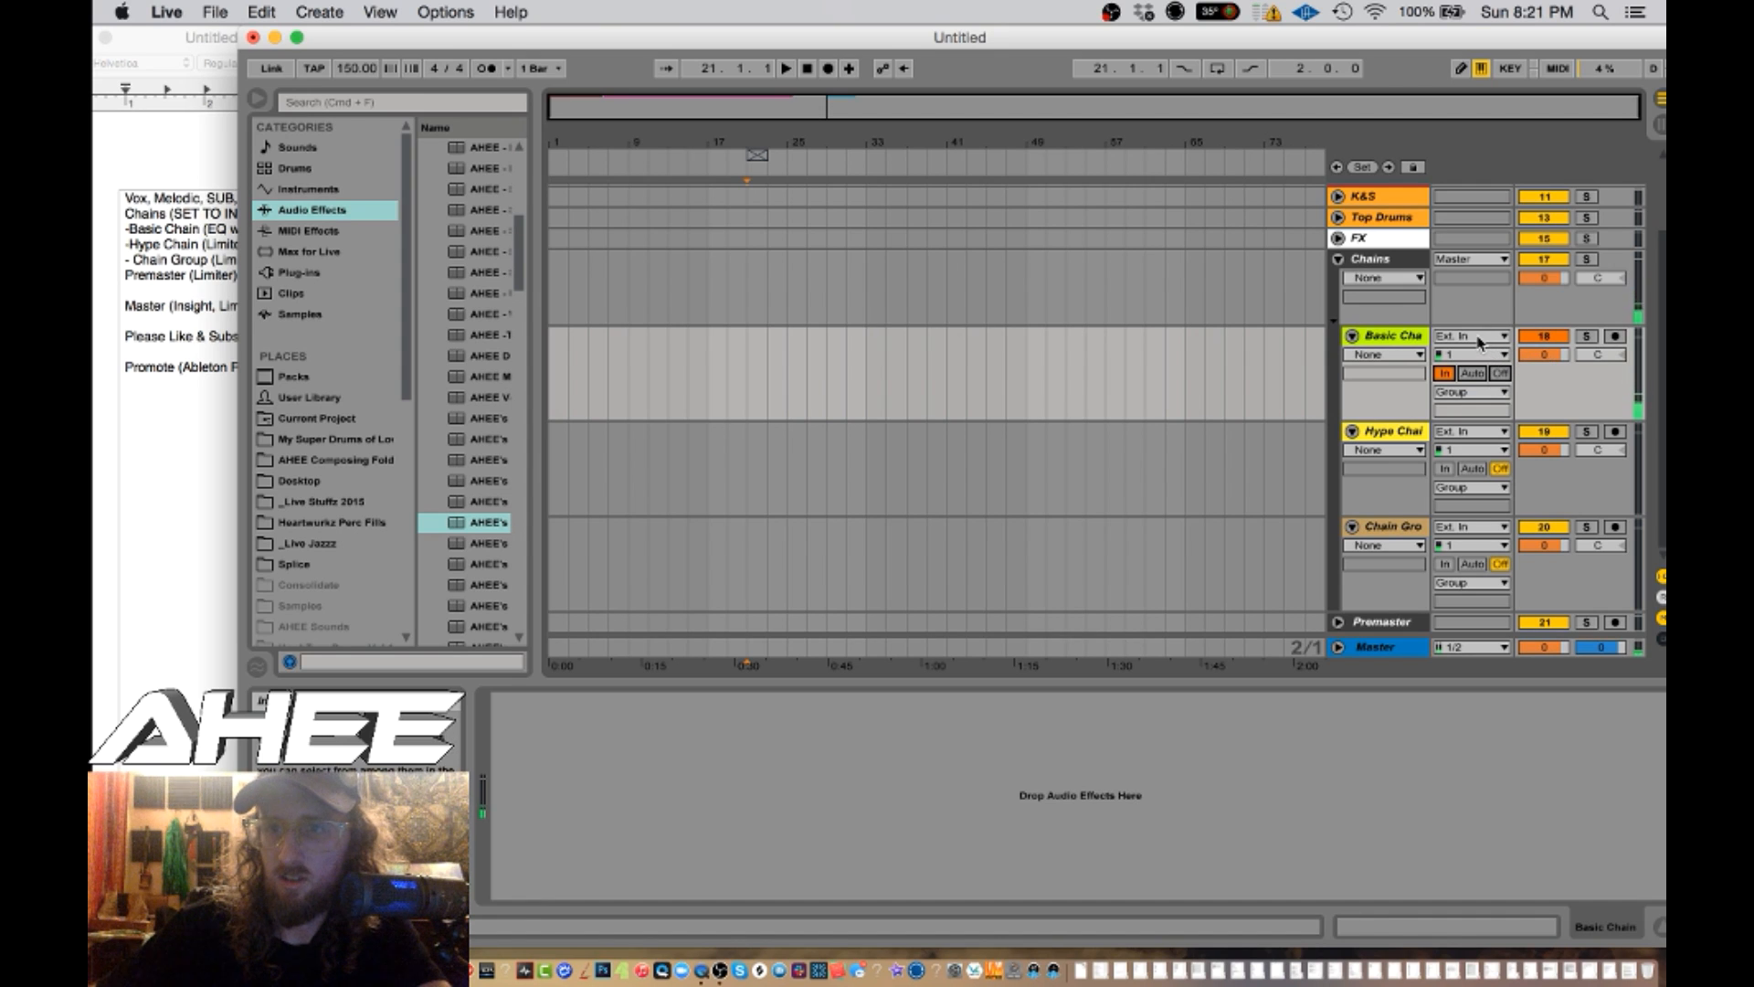
click(1473, 339)
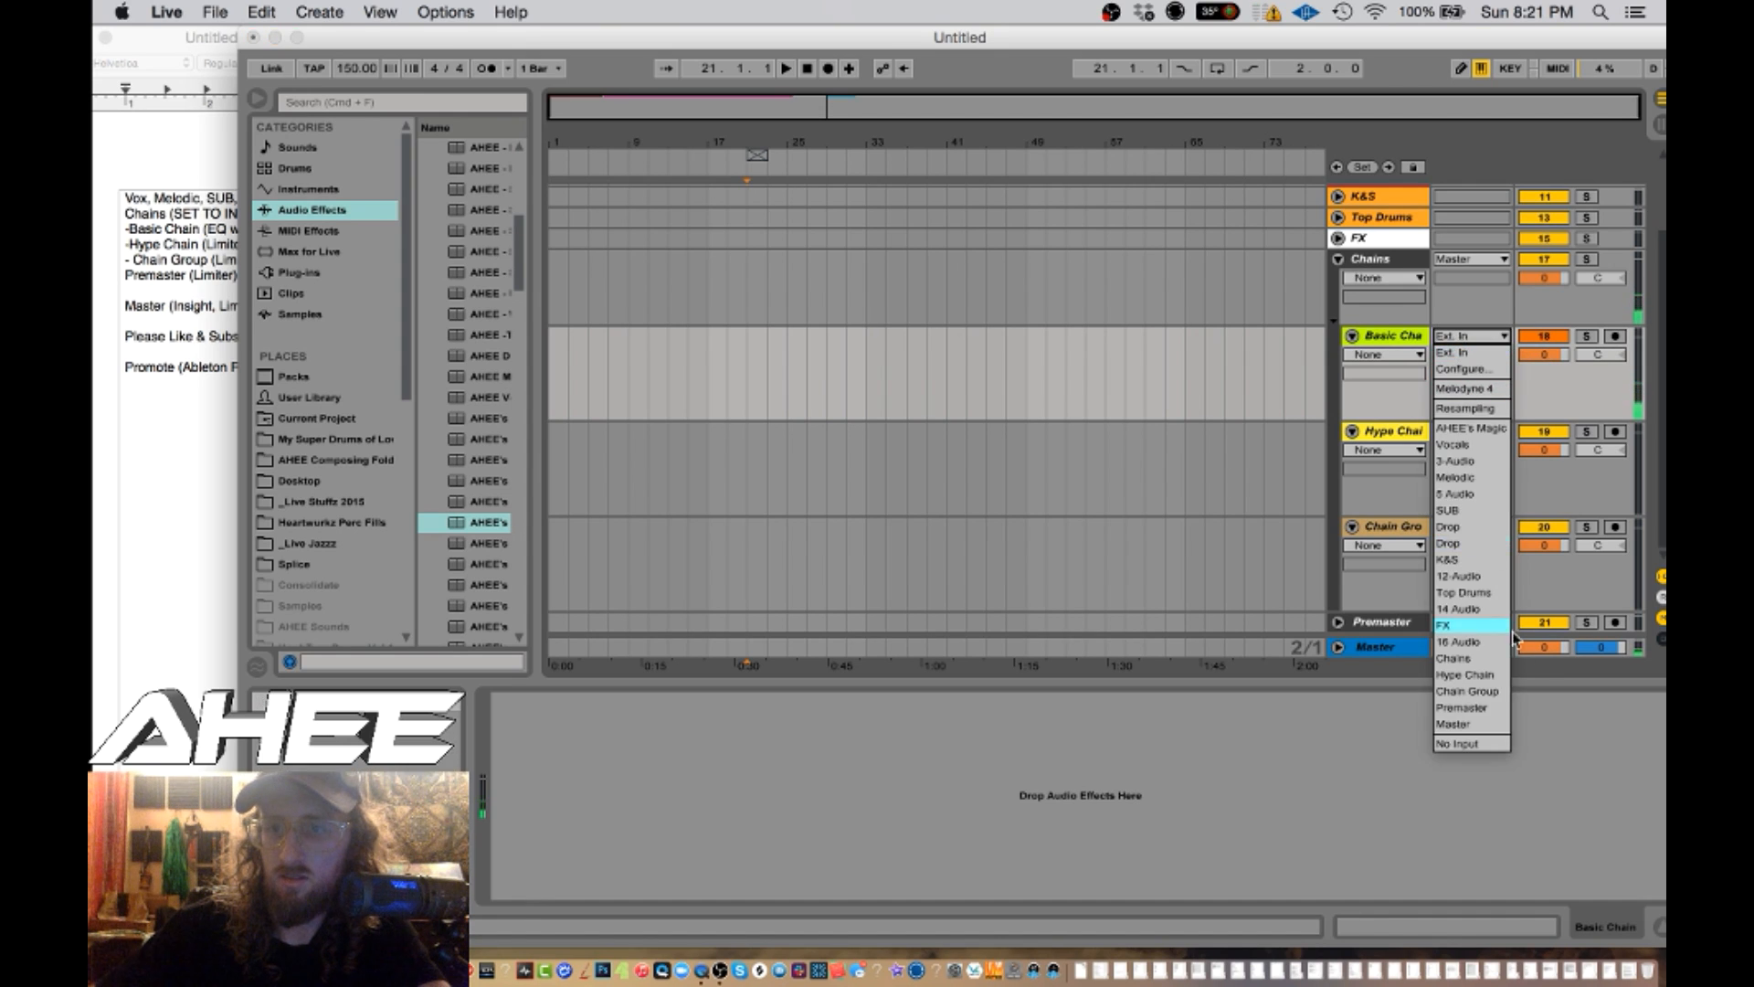
click(1476, 742)
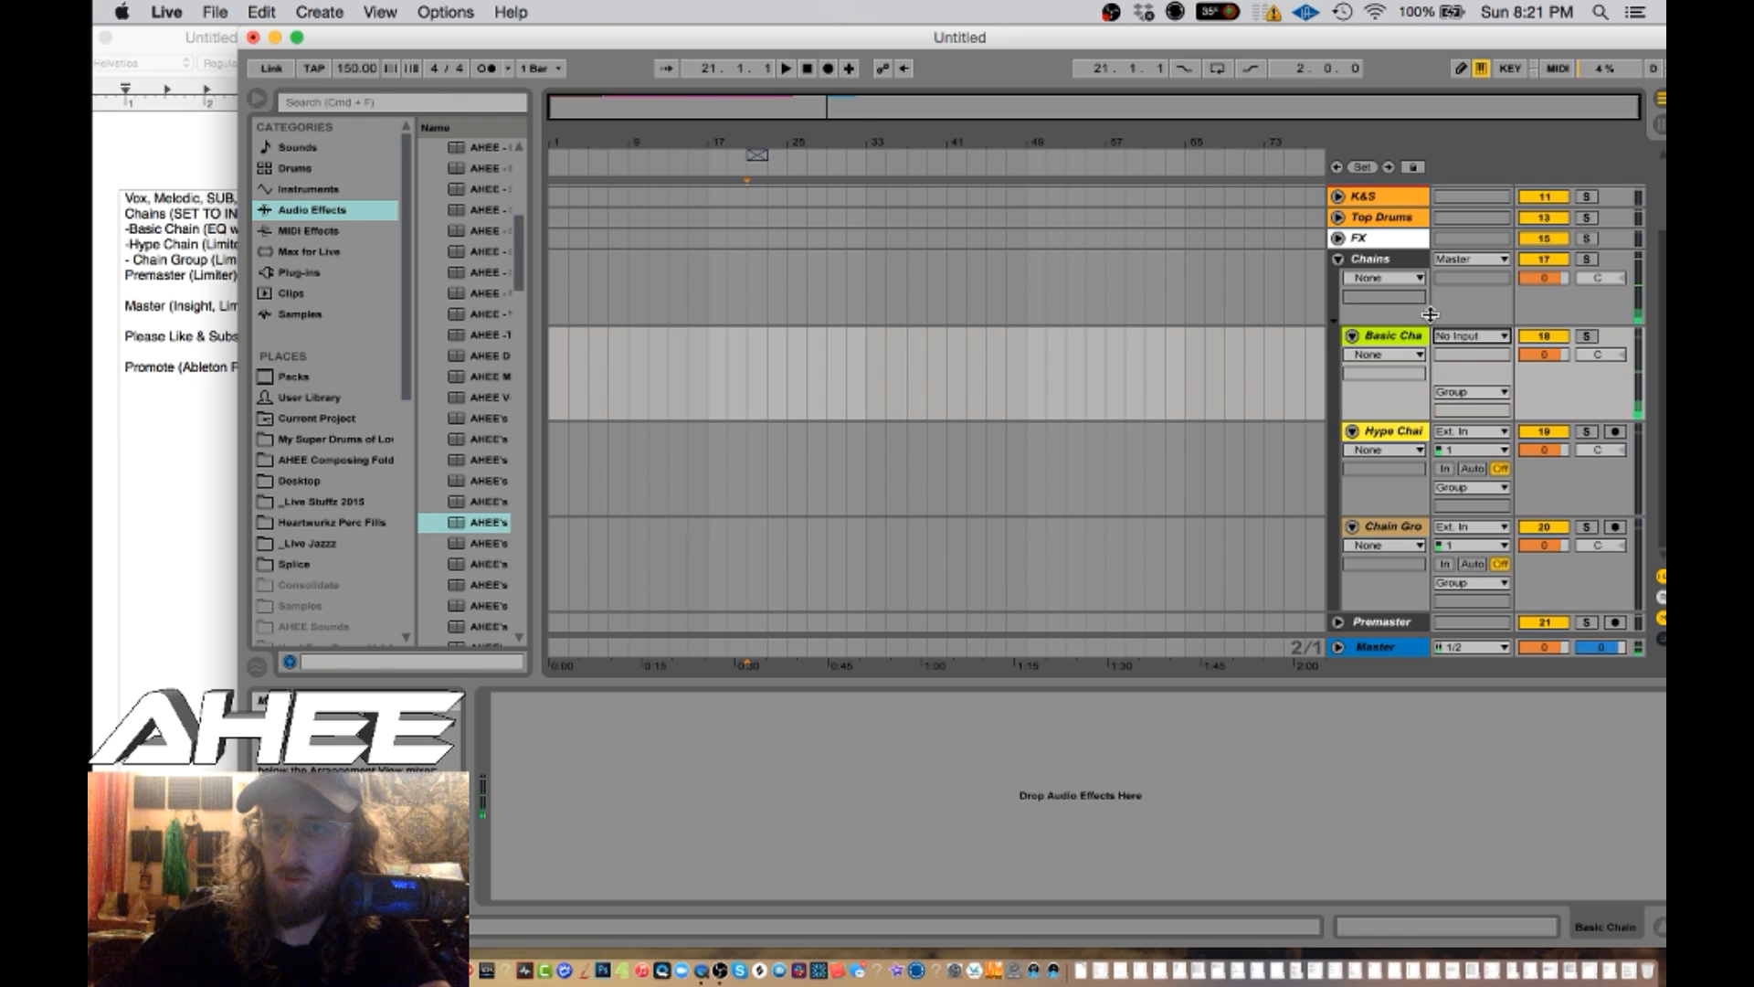
click(1473, 434)
click(1462, 839)
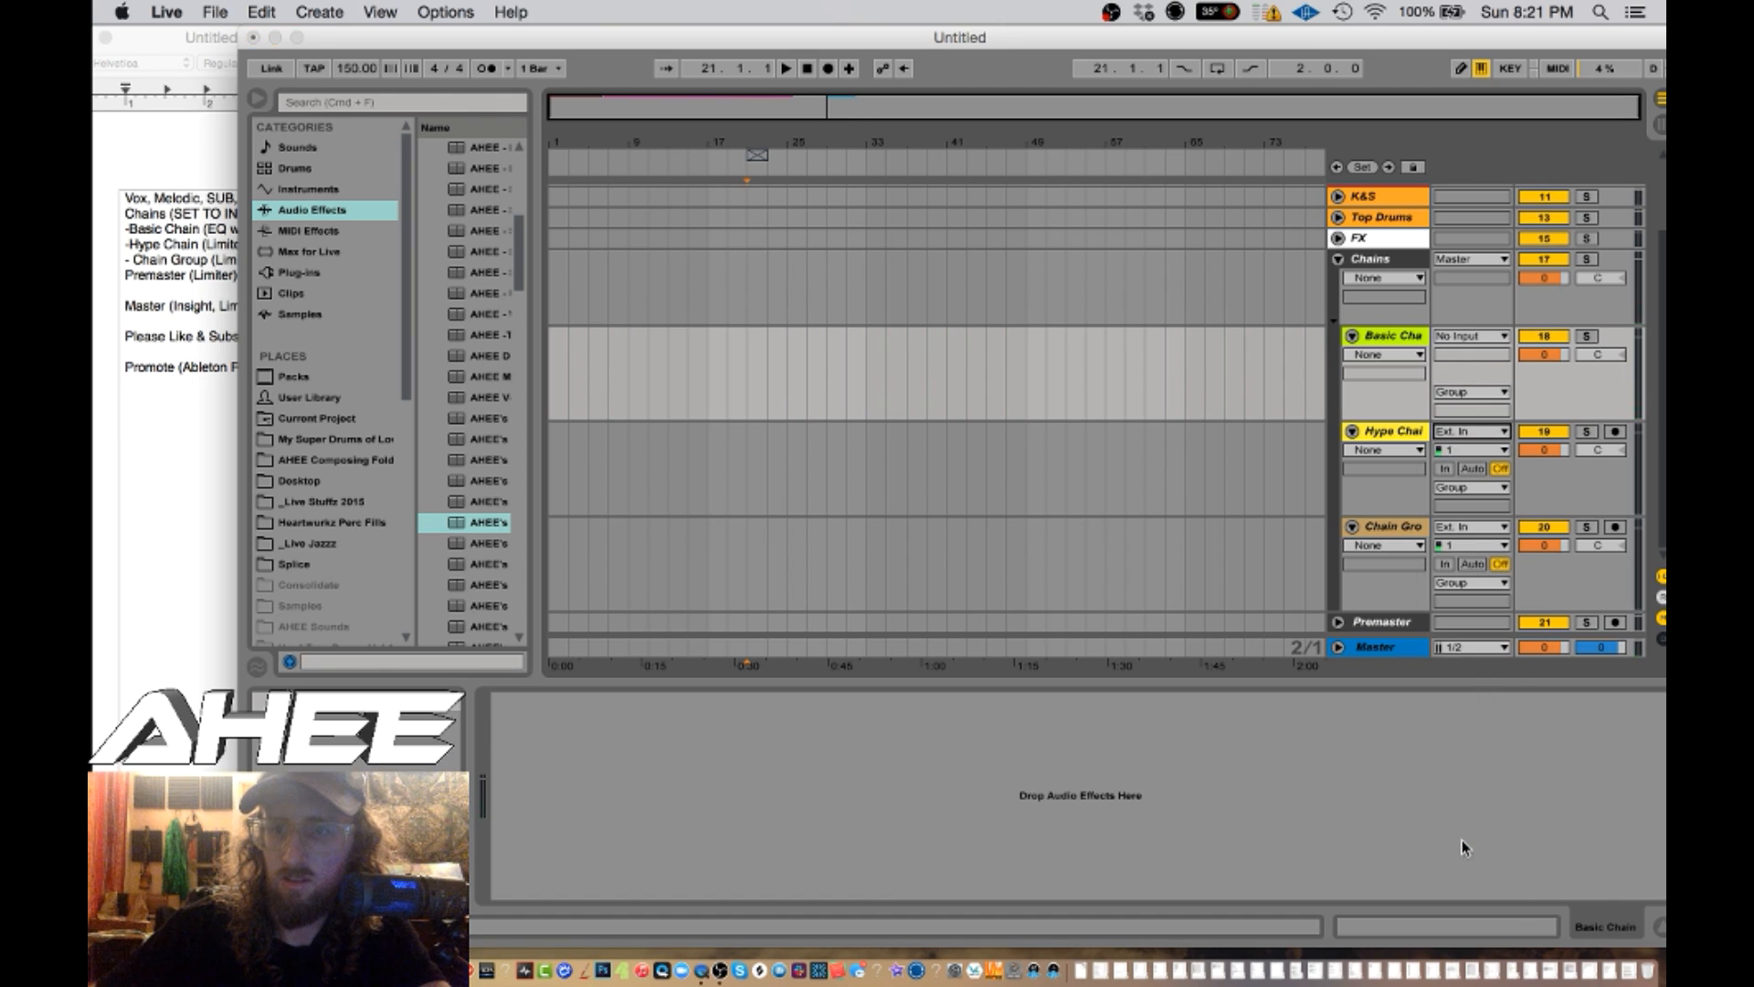
click(1462, 527)
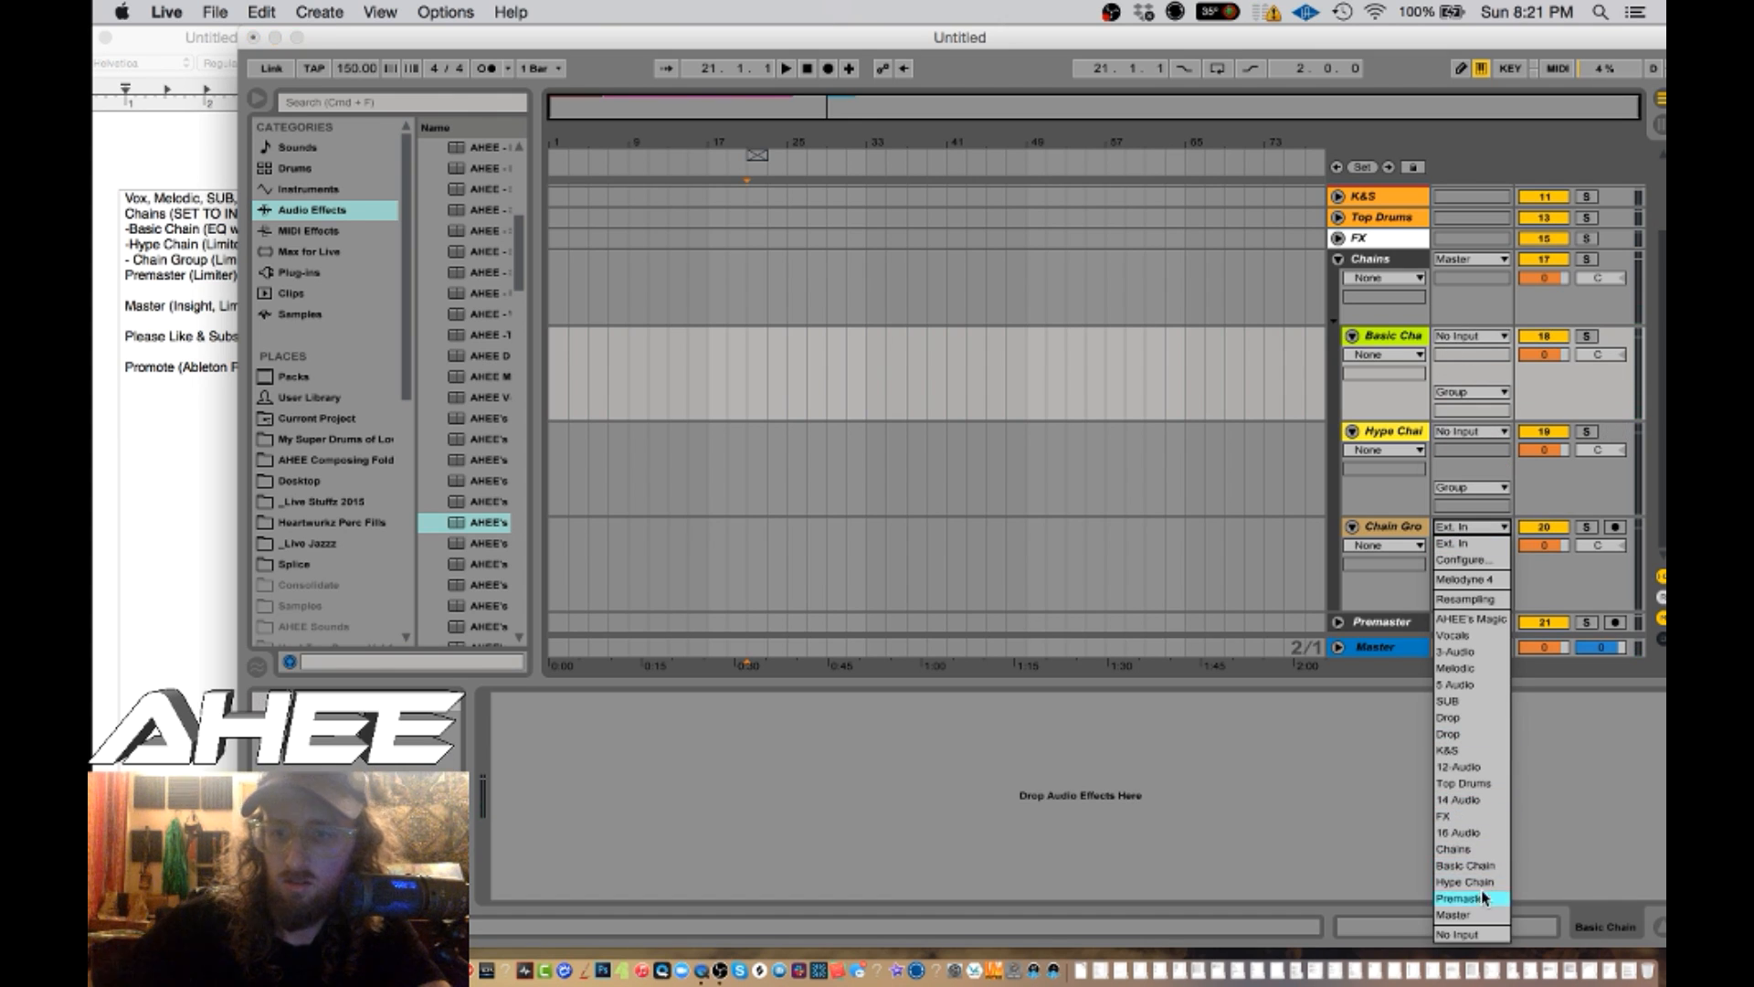
click(1473, 934)
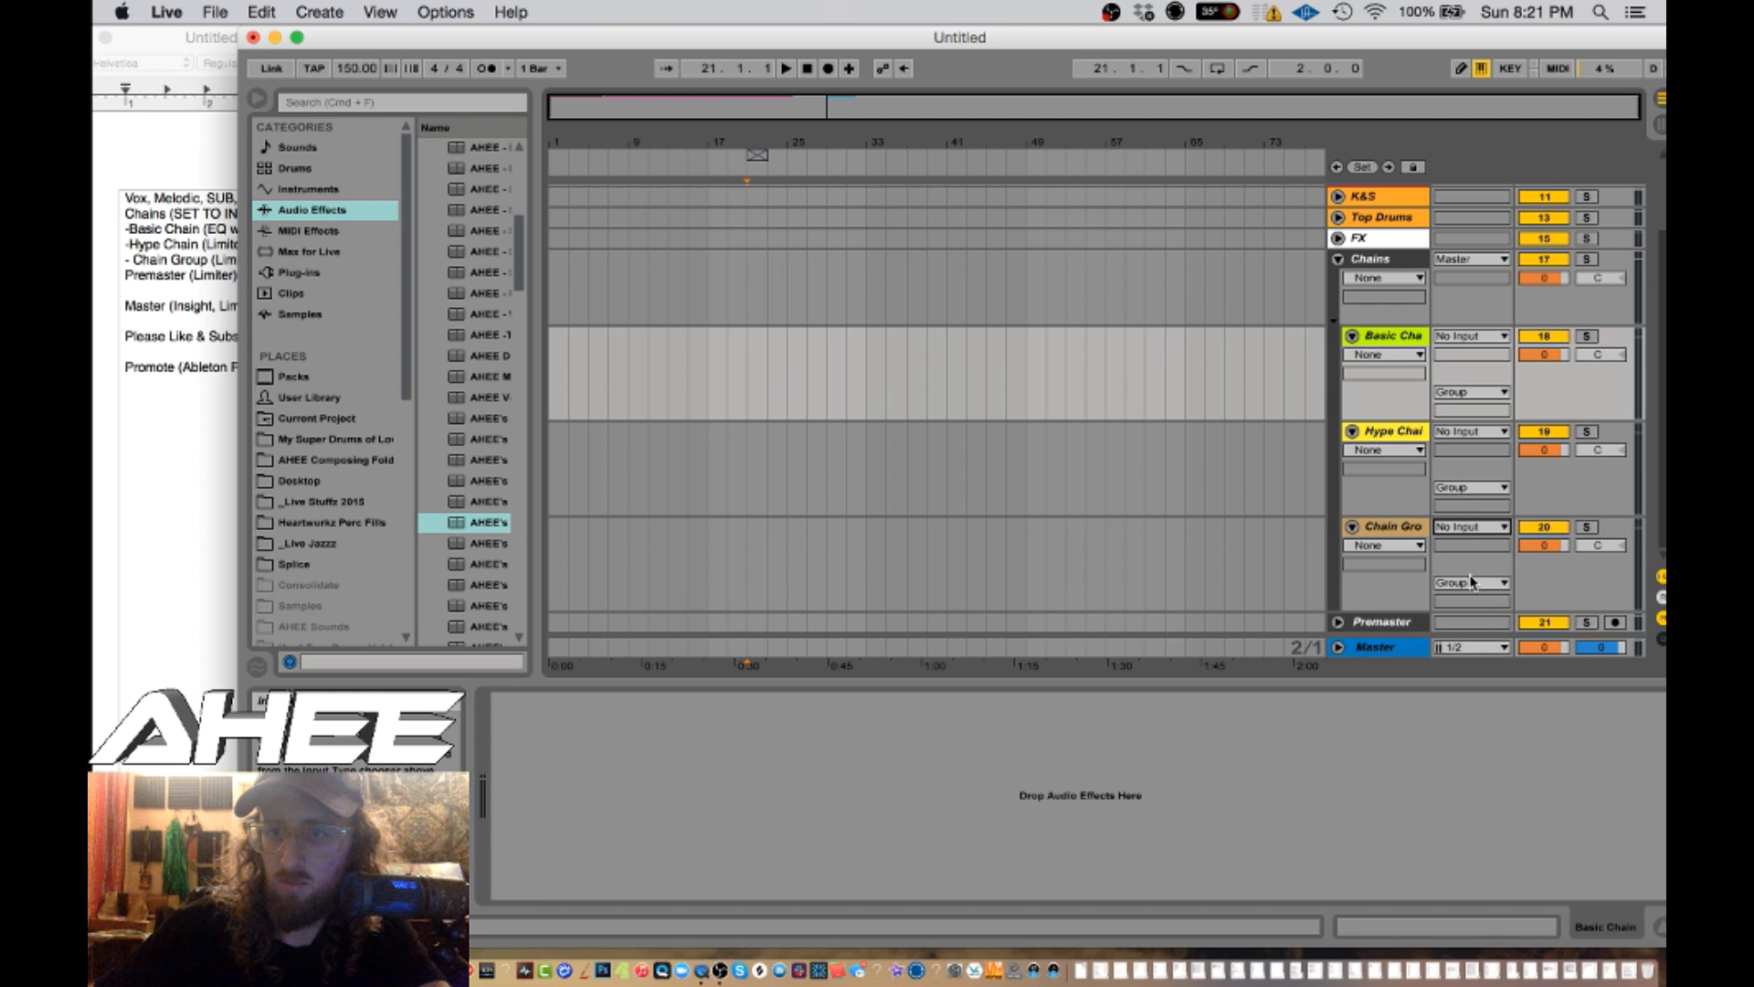
- Route the audio outputs of Basic Chain and Hype Chain to Chain Group
click(1466, 391)
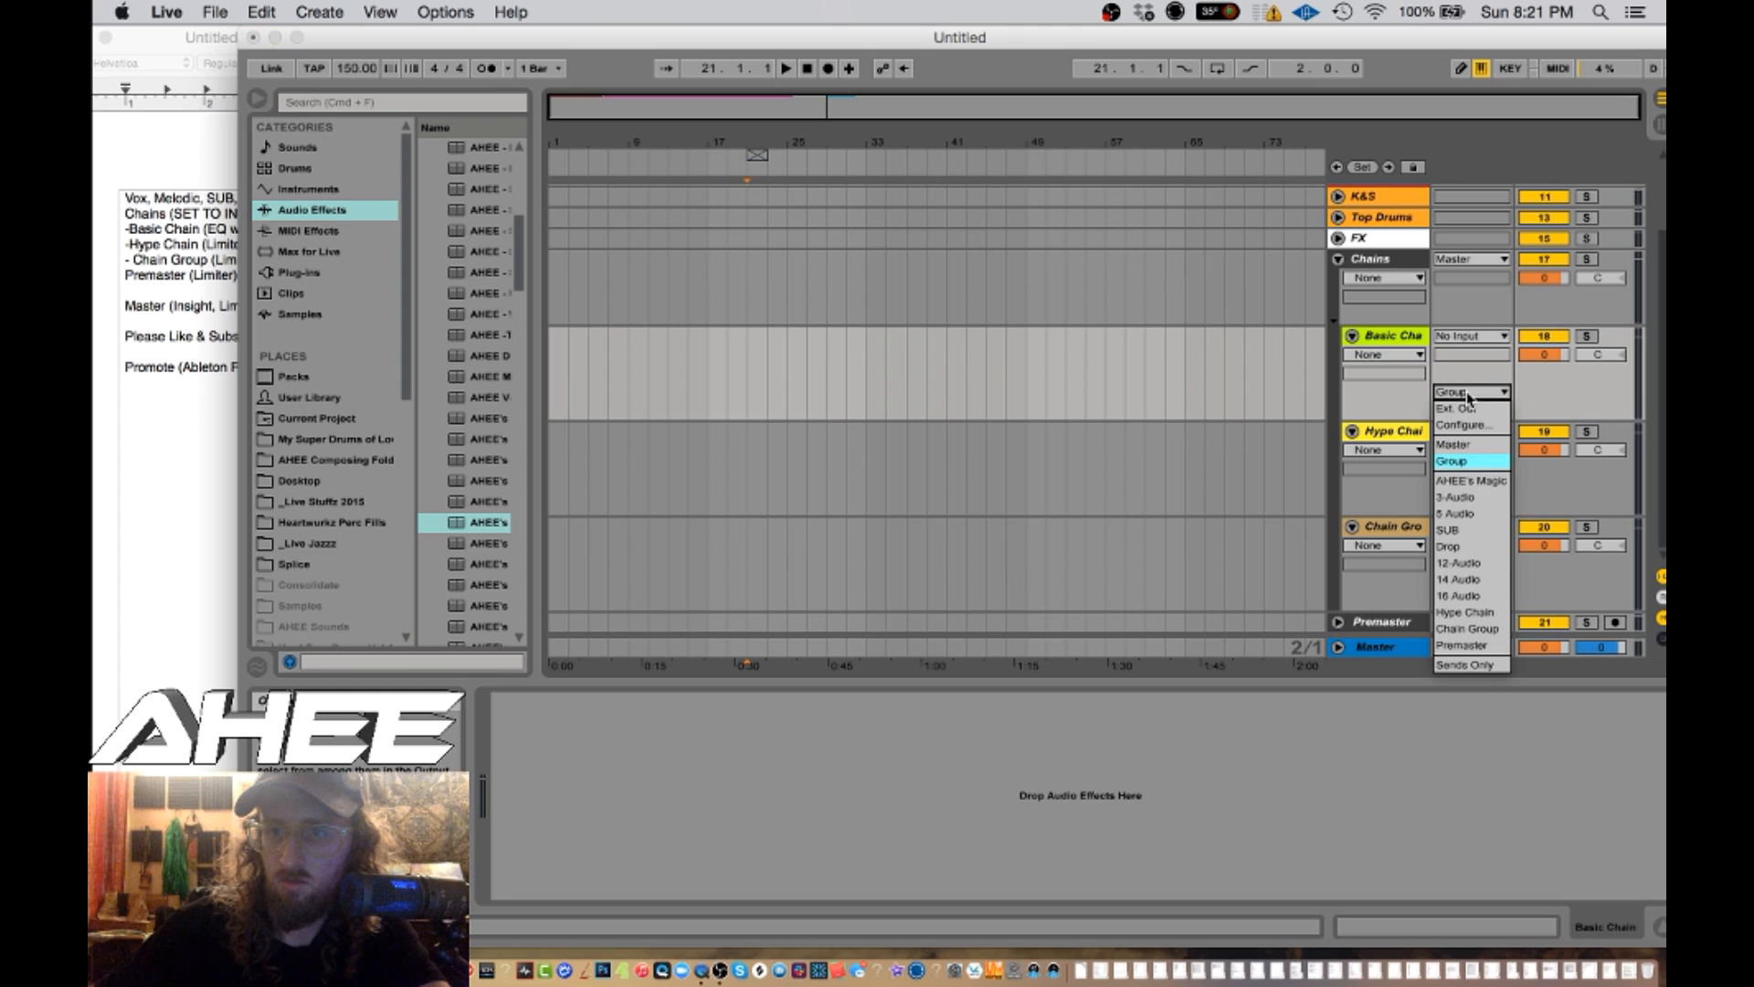
click(1466, 628)
click(1473, 487)
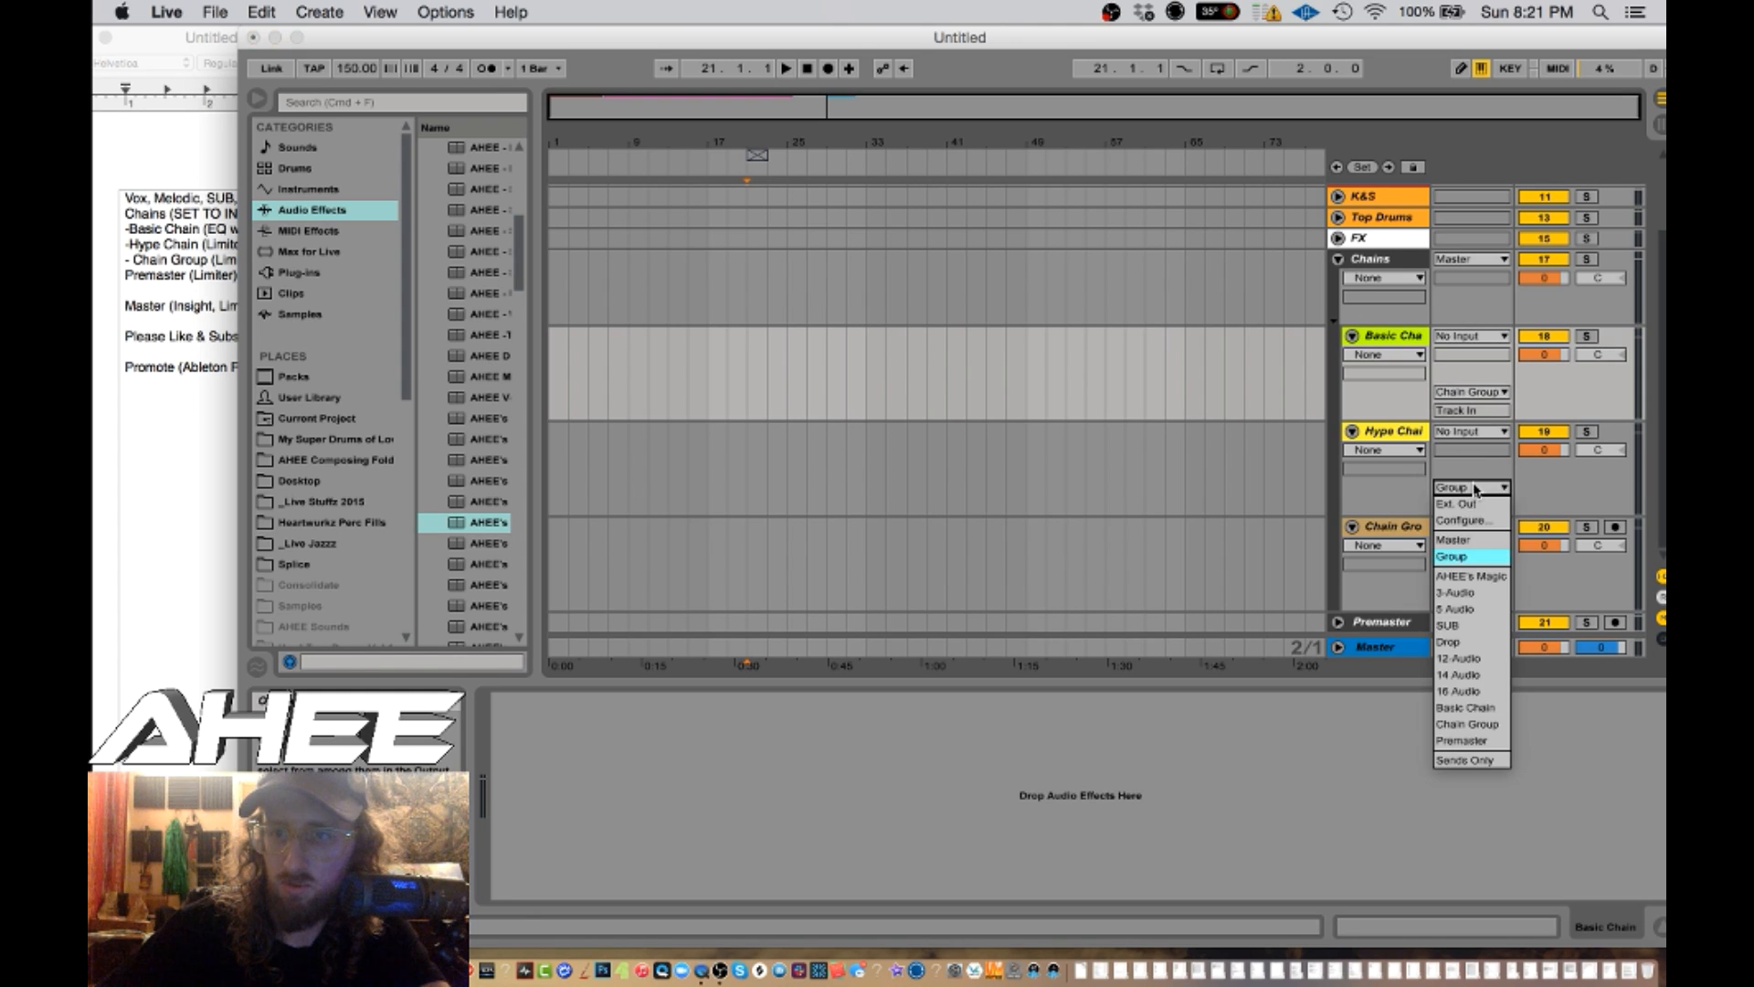
click(1473, 723)
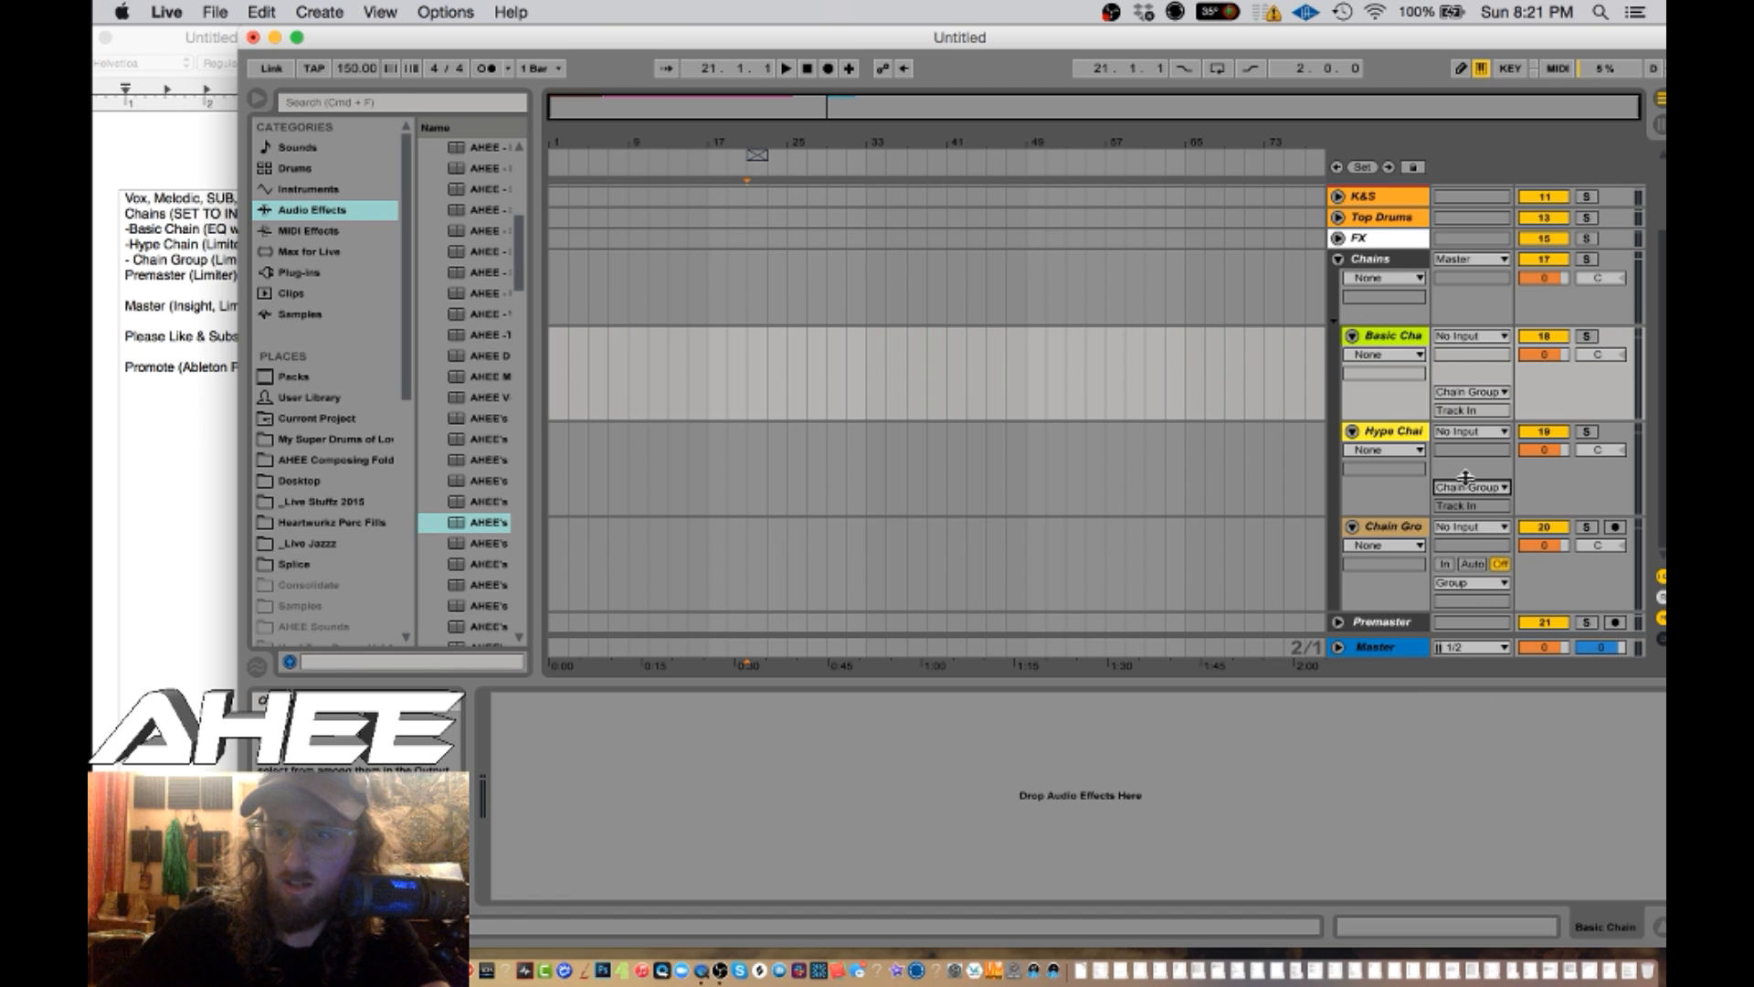
- Route the audio output of the Chain Group track to Premaster
click(1411, 432)
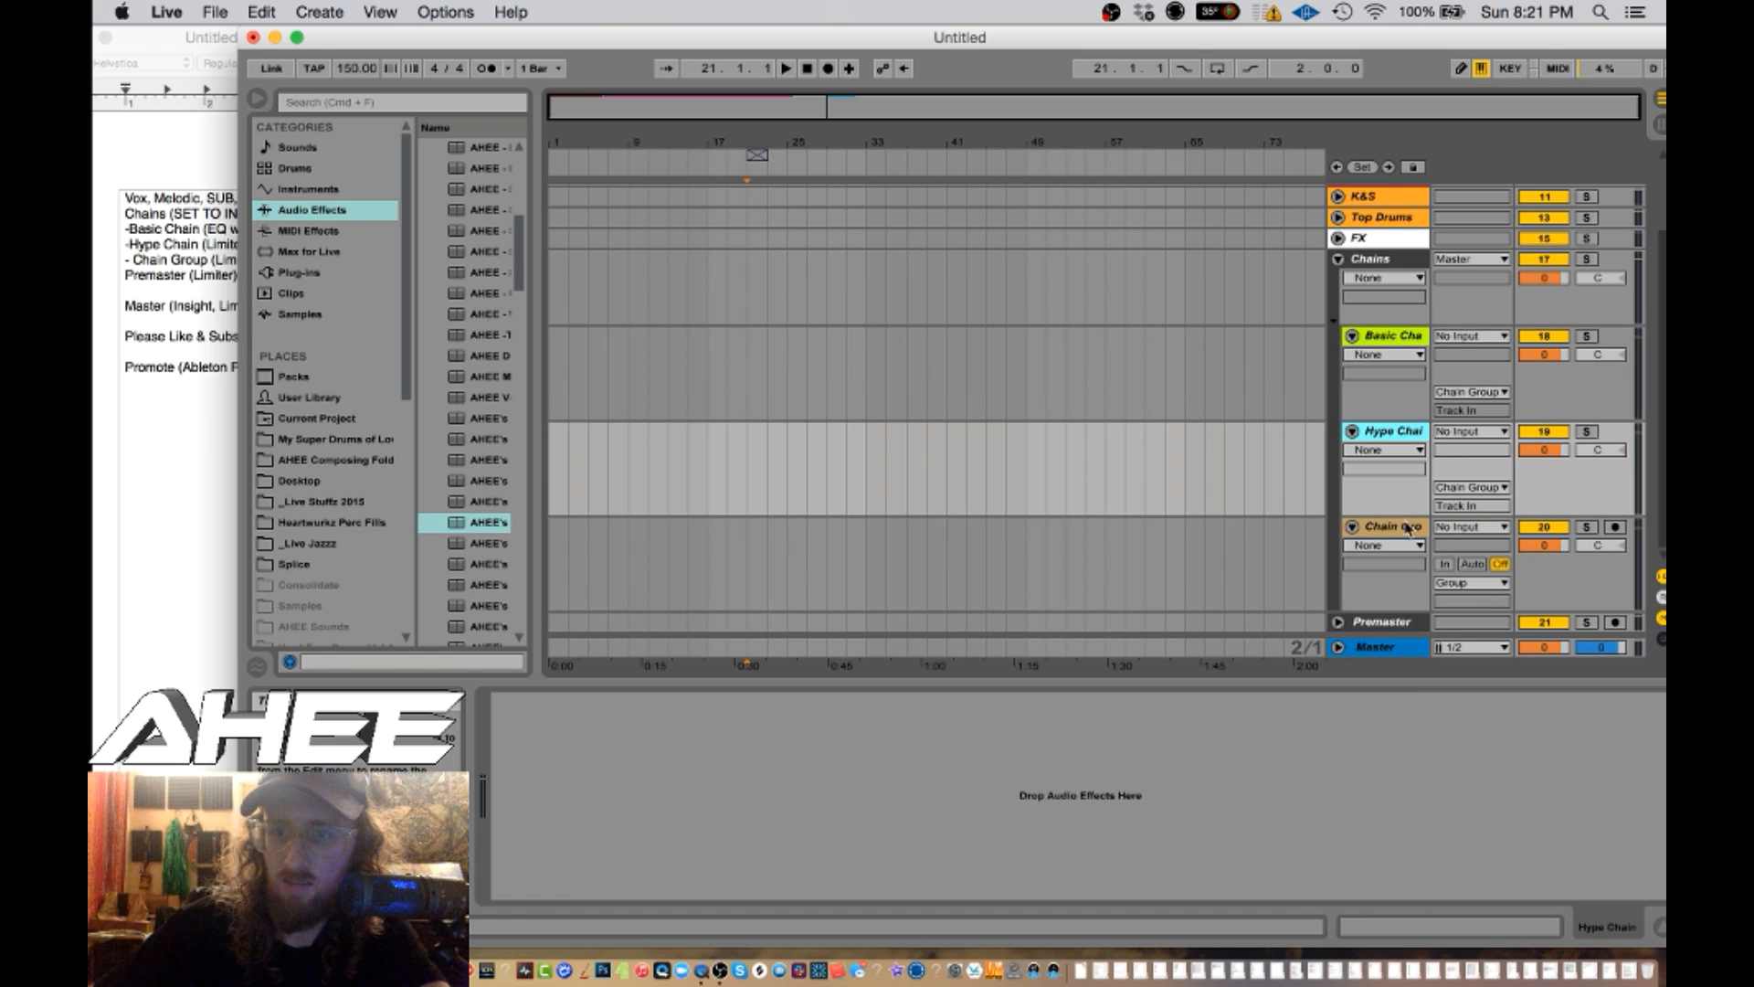
click(1408, 528)
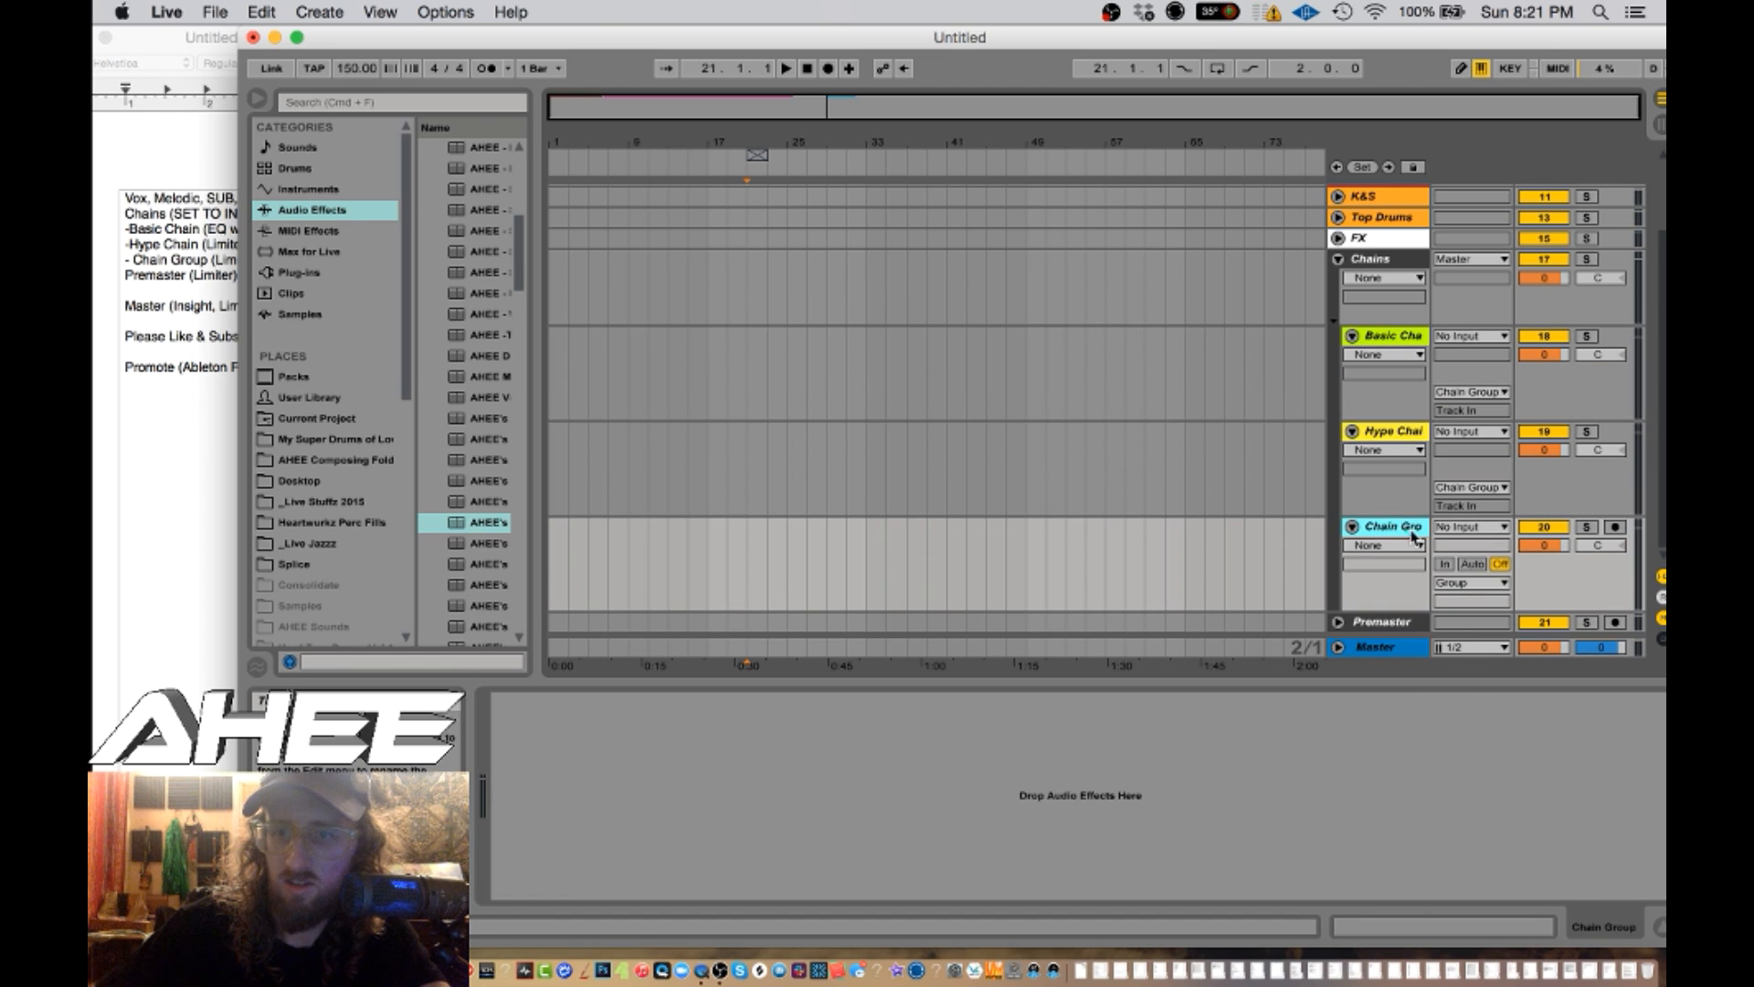
click(1465, 583)
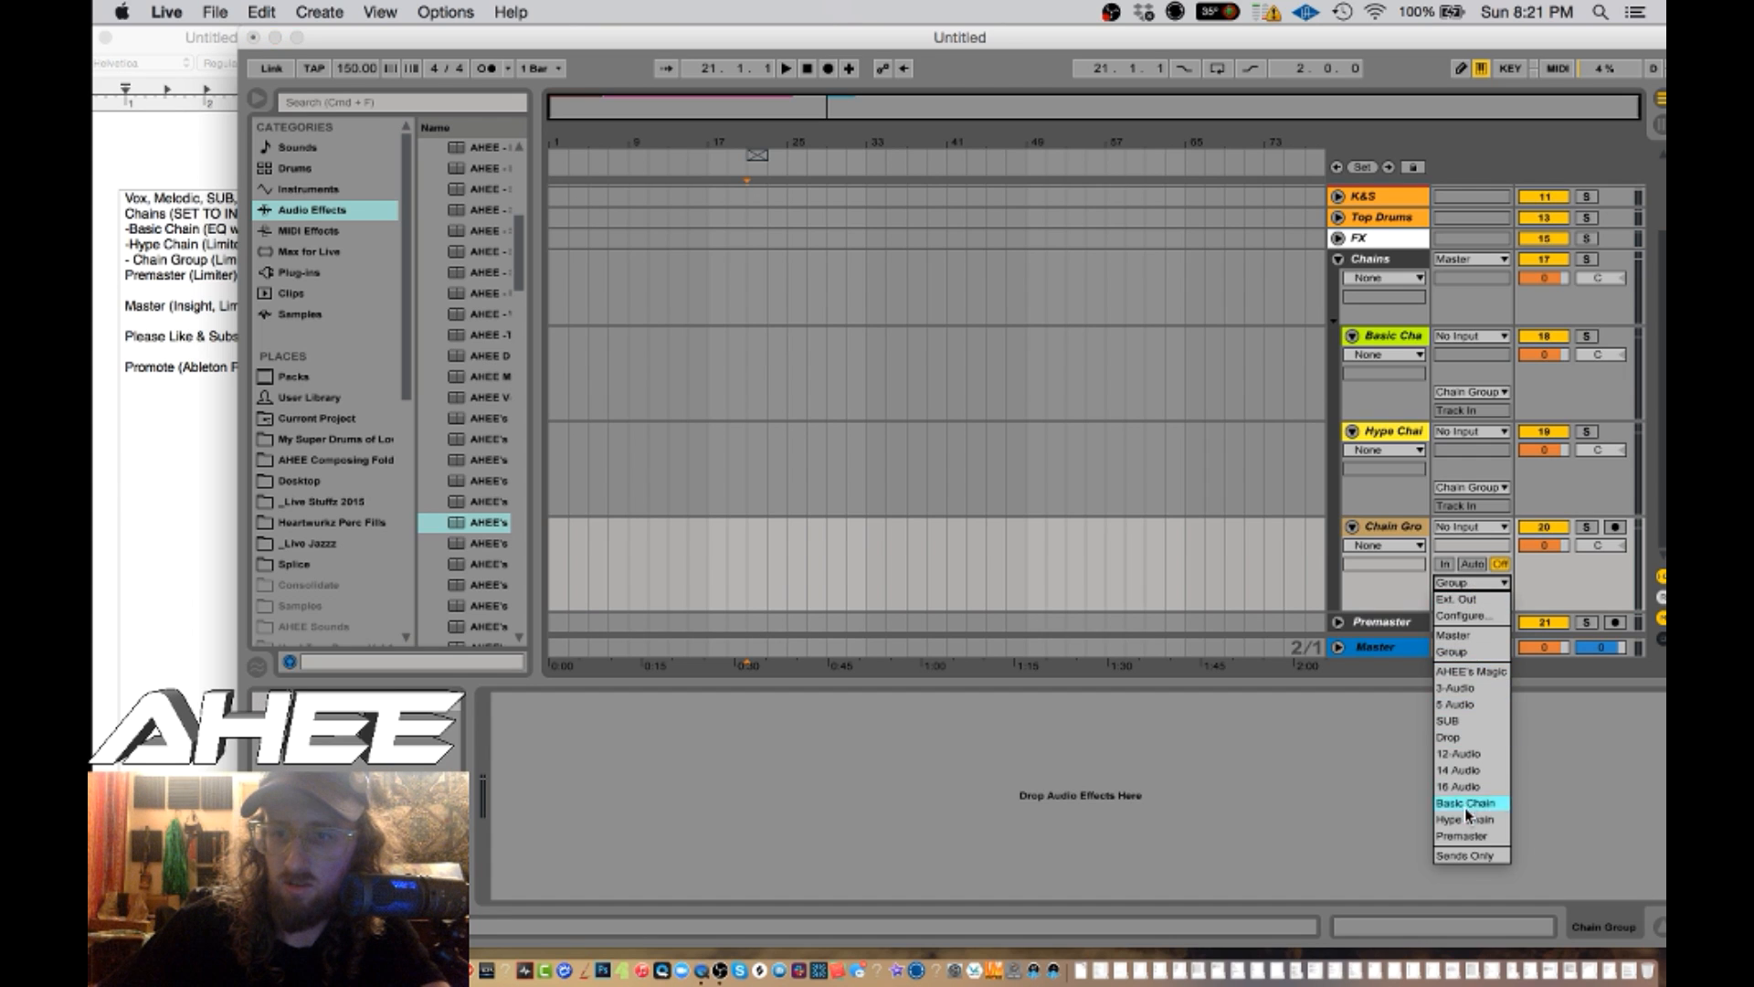
click(1462, 836)
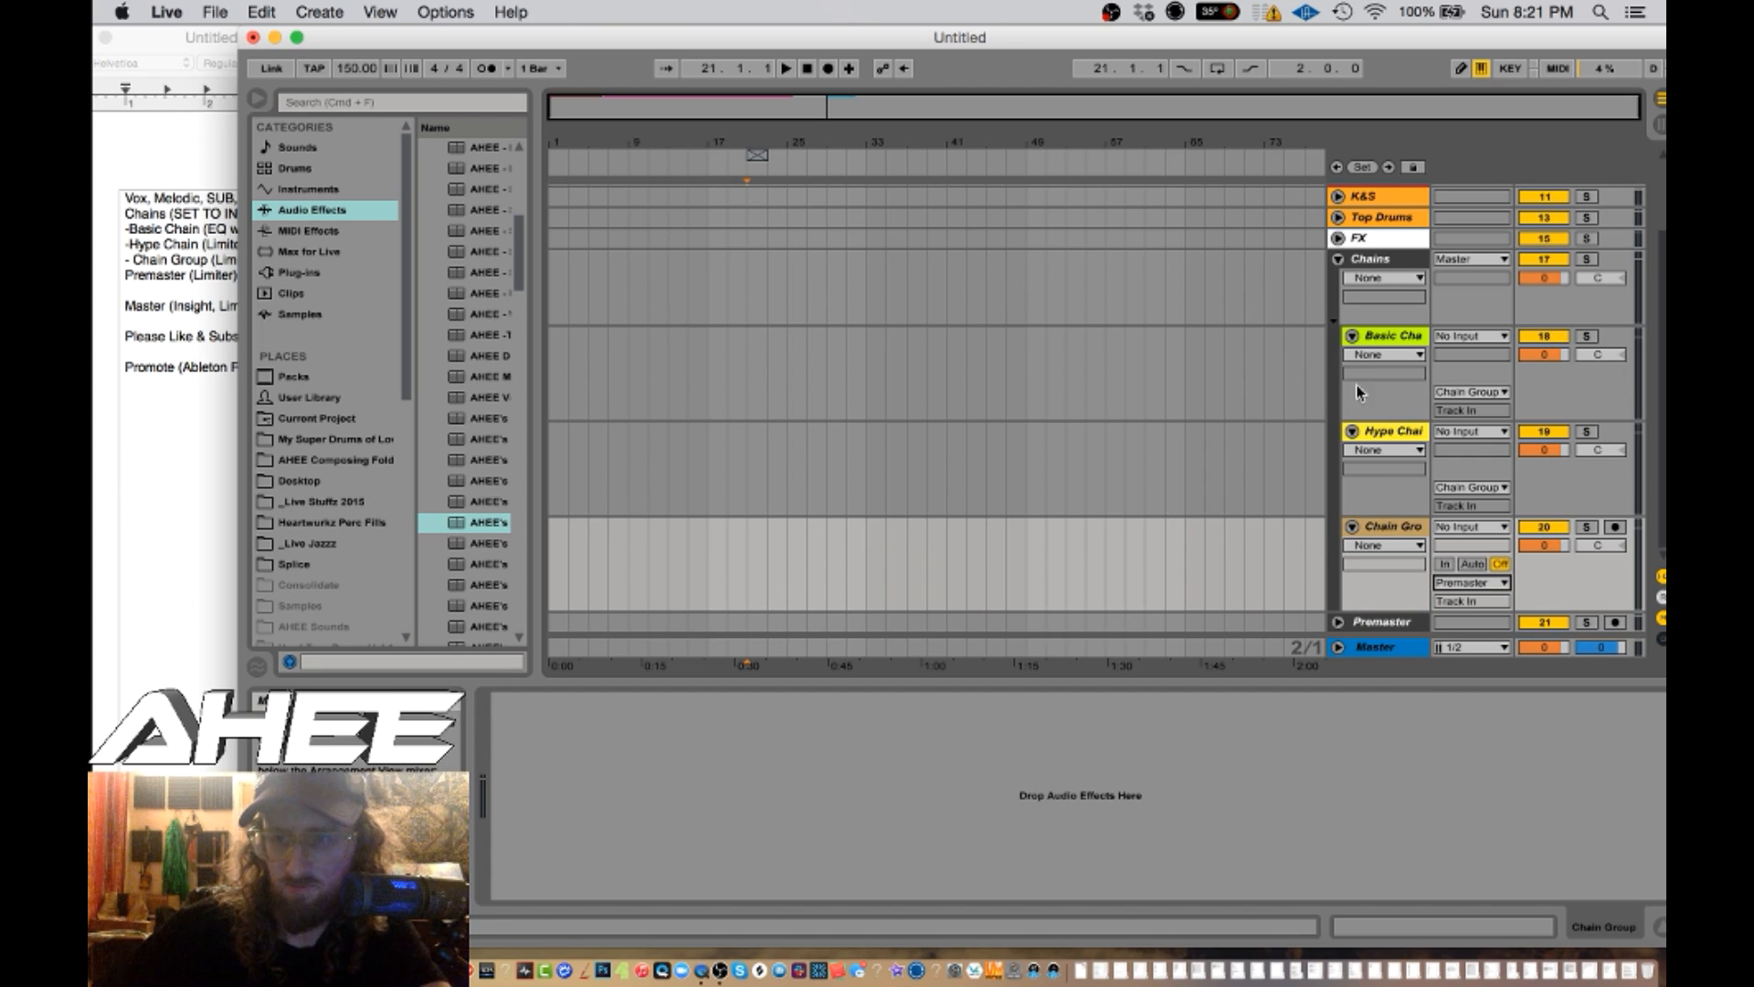
- Set the input monitoring of the Chain Group track to In
click(1443, 564)
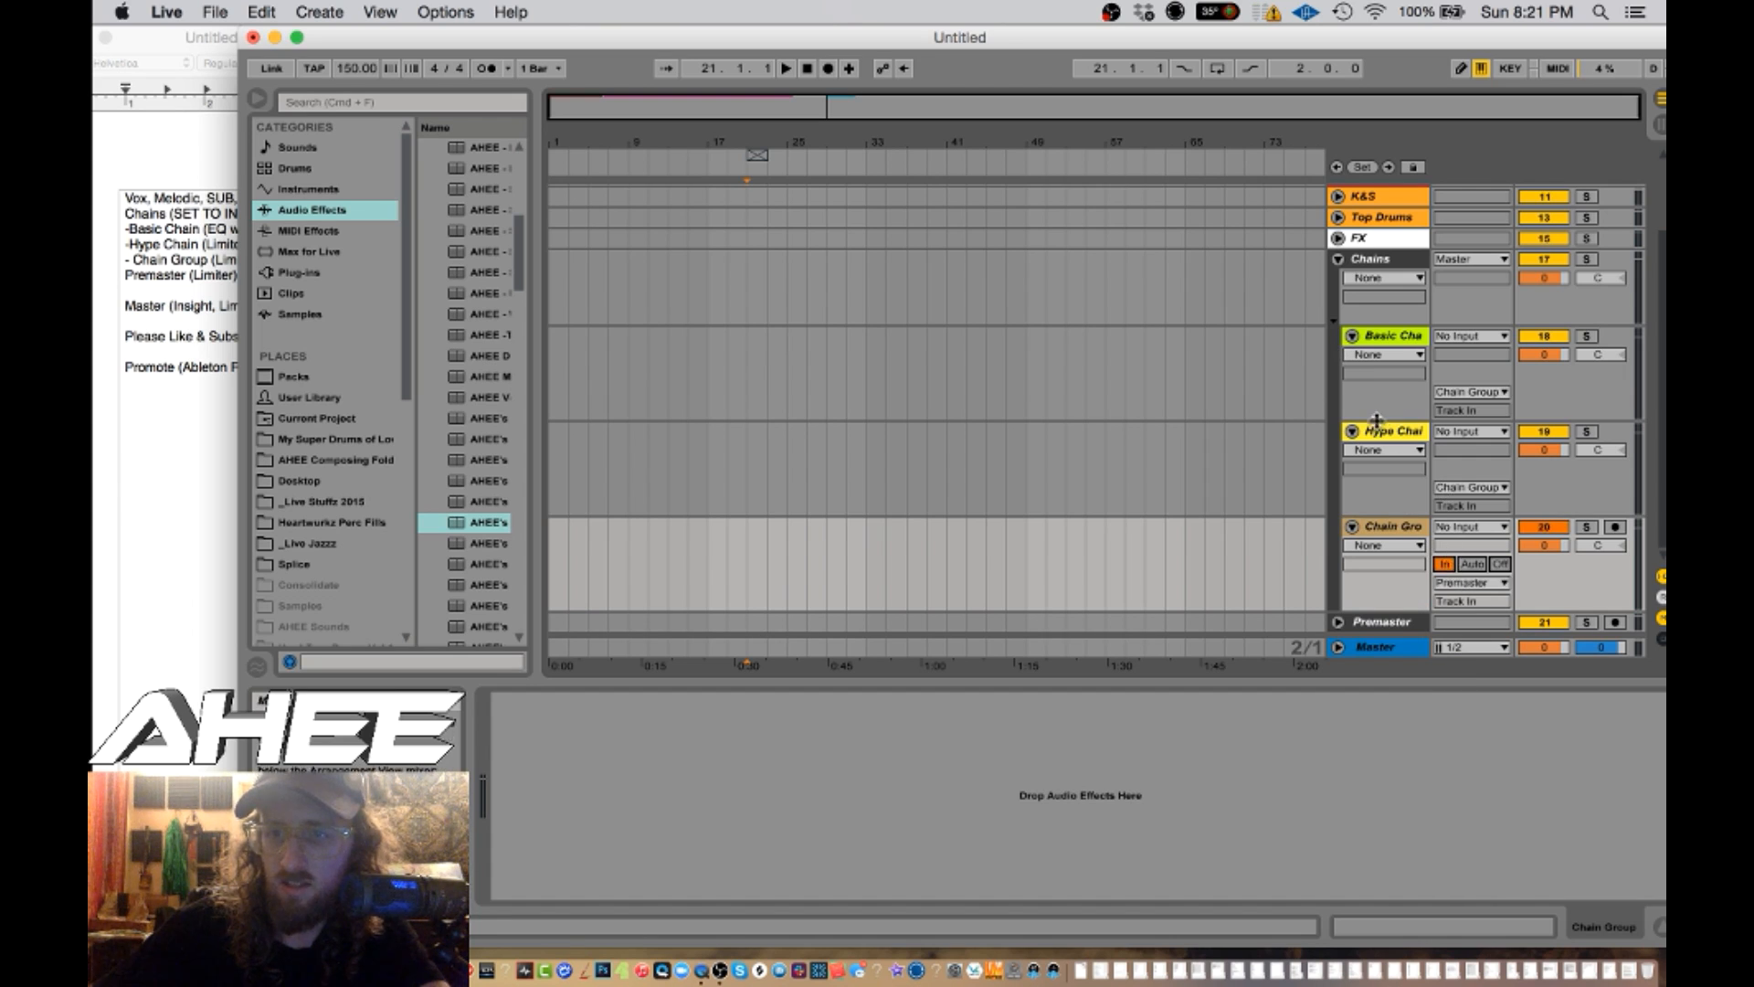
click(1381, 432)
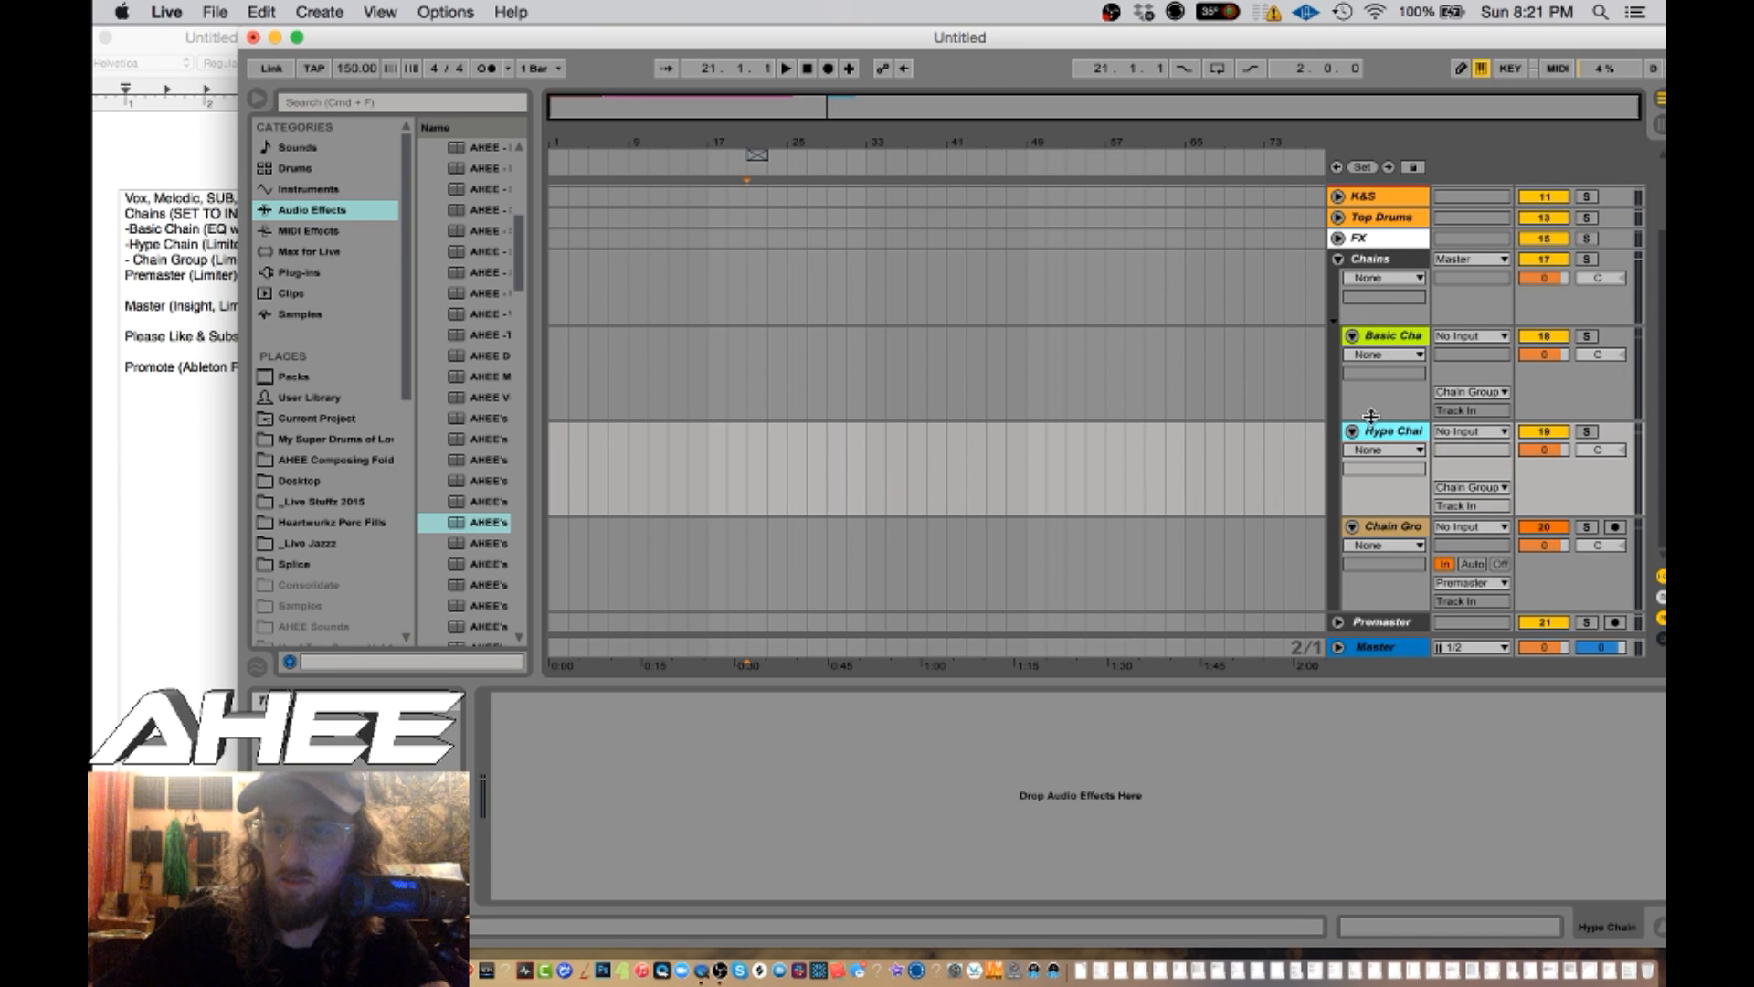
- Unfold the Melodic group track to reach its output routing
scroll(1371, 233, up, 3)
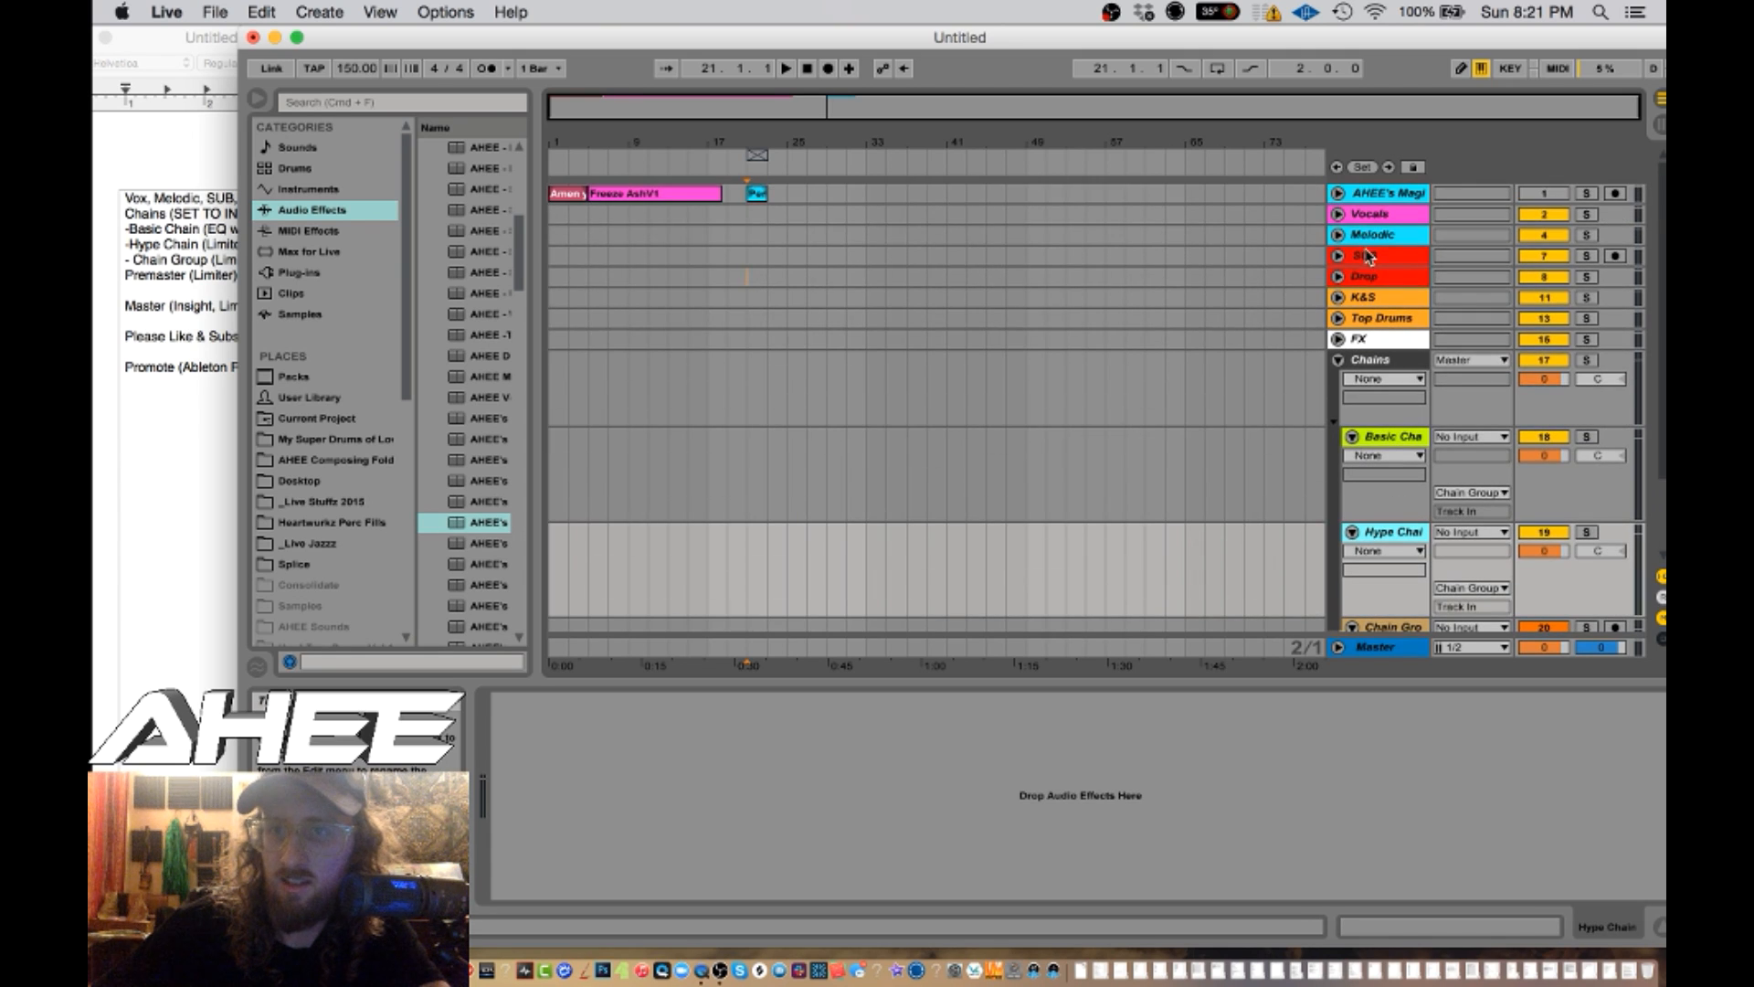
click(1368, 239)
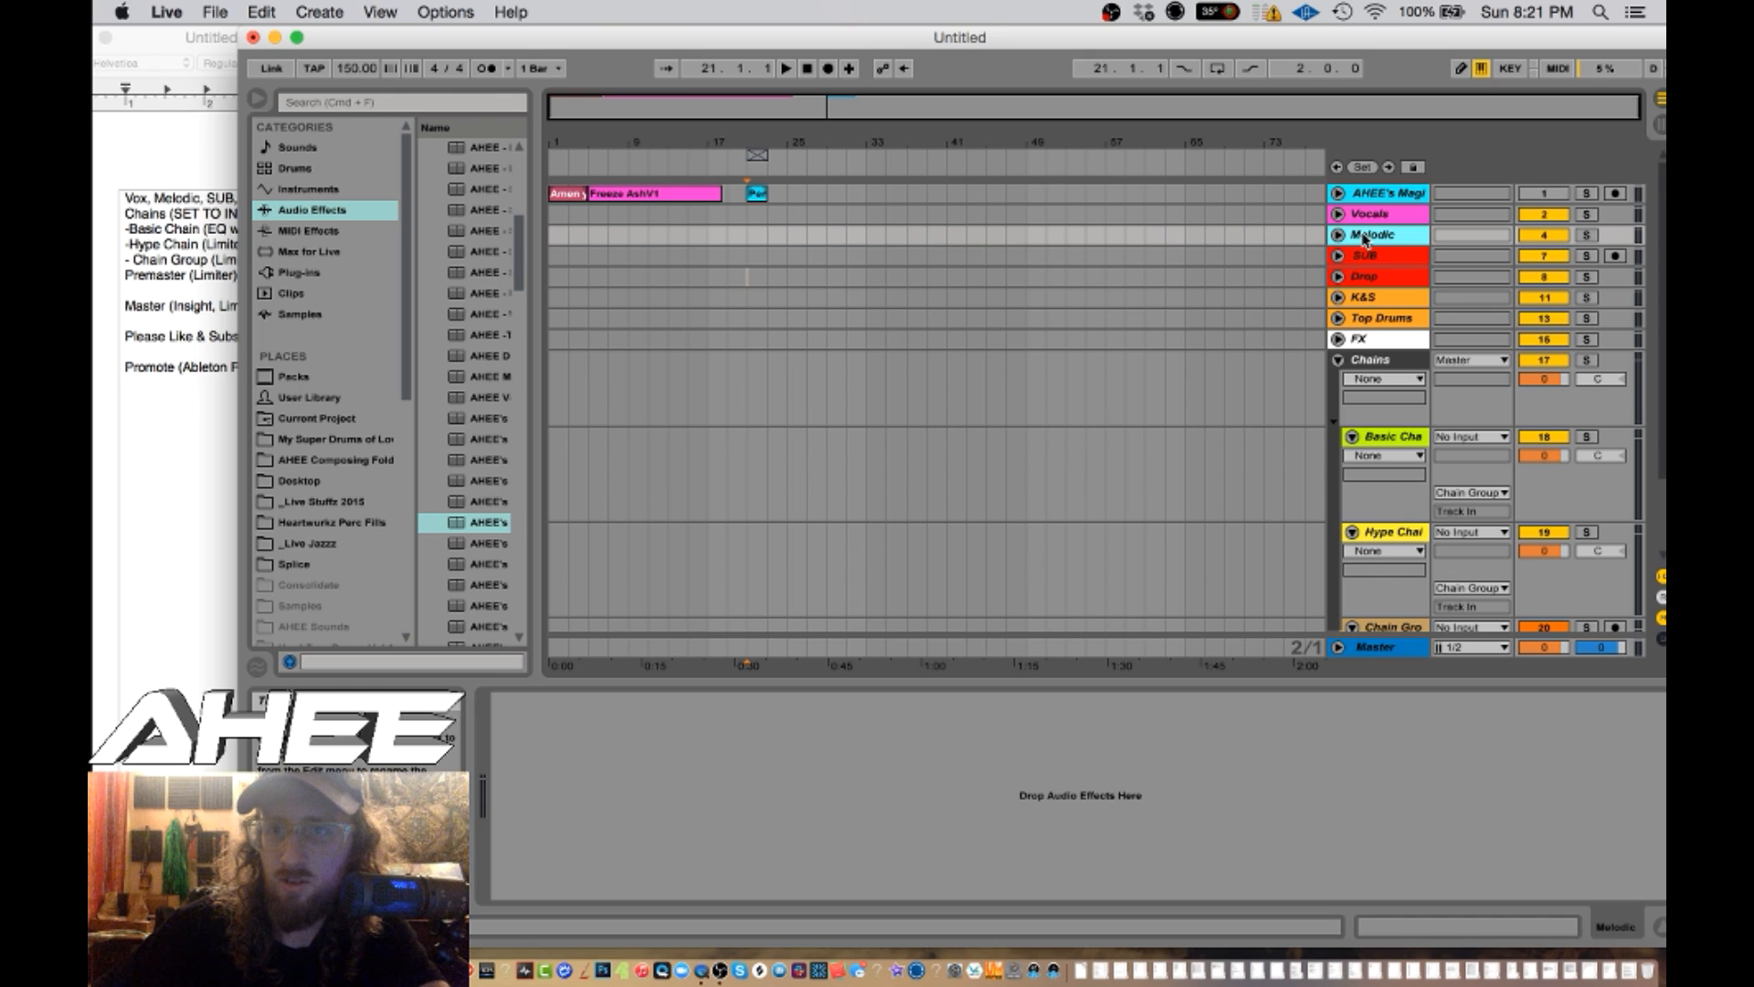
click(1337, 235)
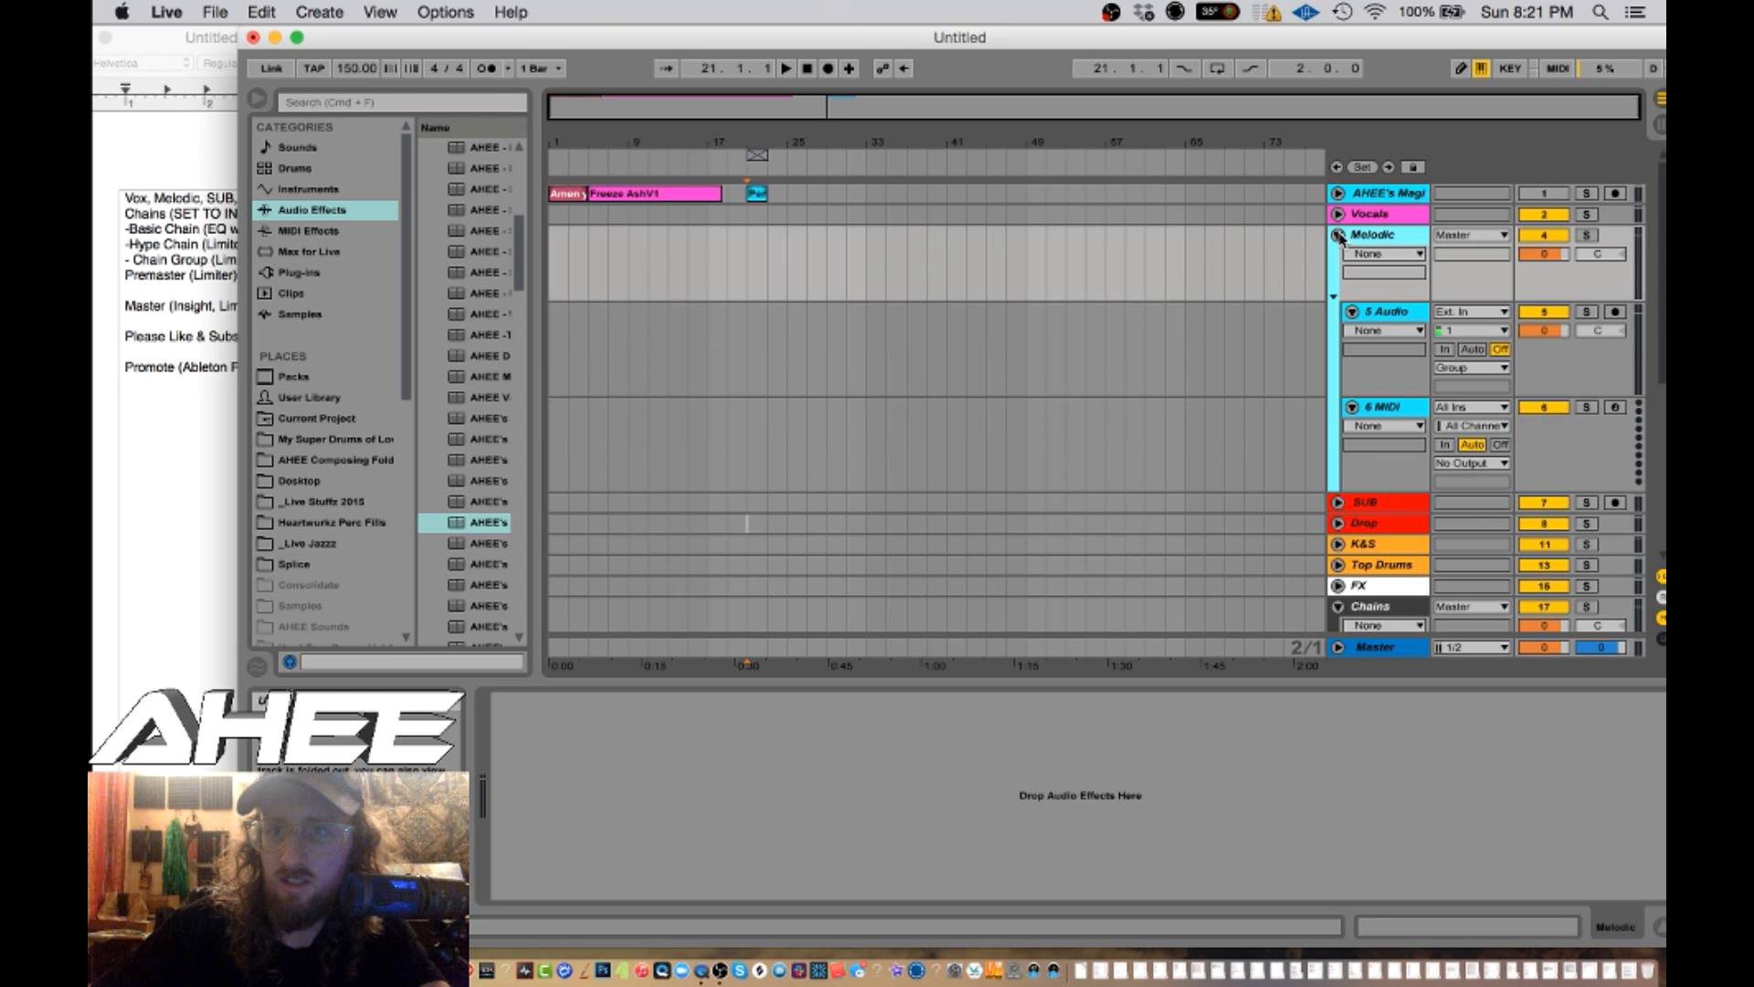
click(1462, 236)
click(1462, 239)
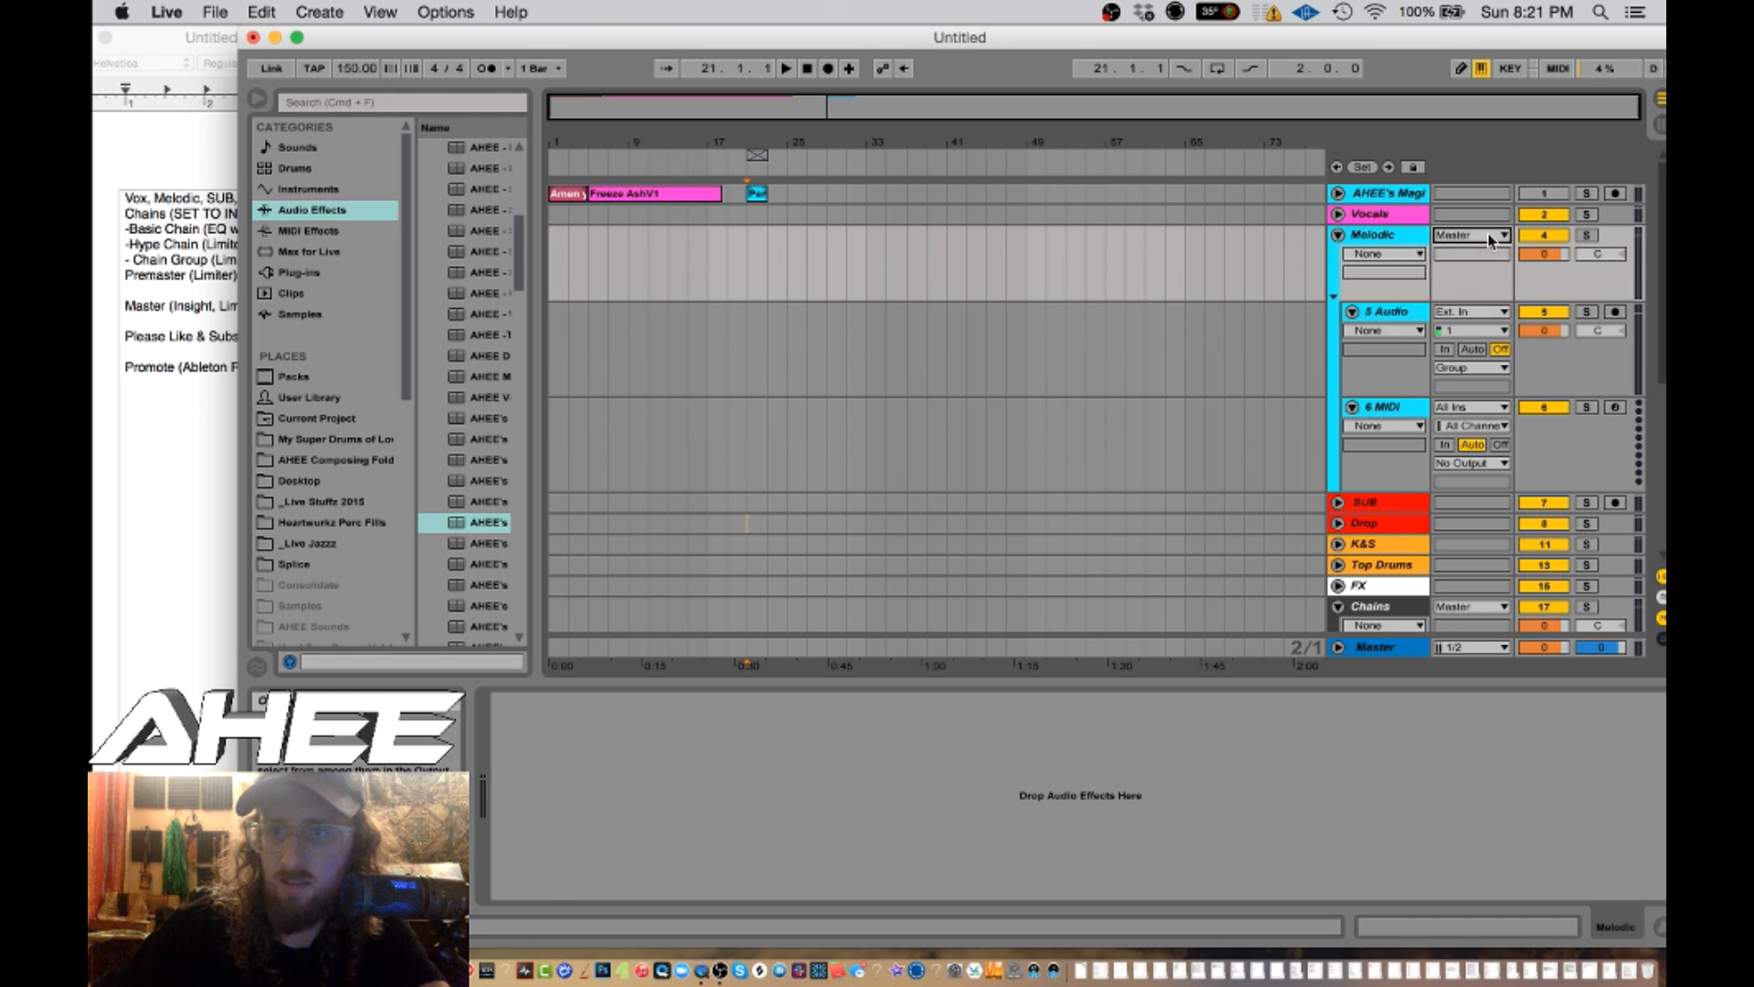
- Hide the tracks' In/Out section and show it again
click(1661, 577)
click(1663, 578)
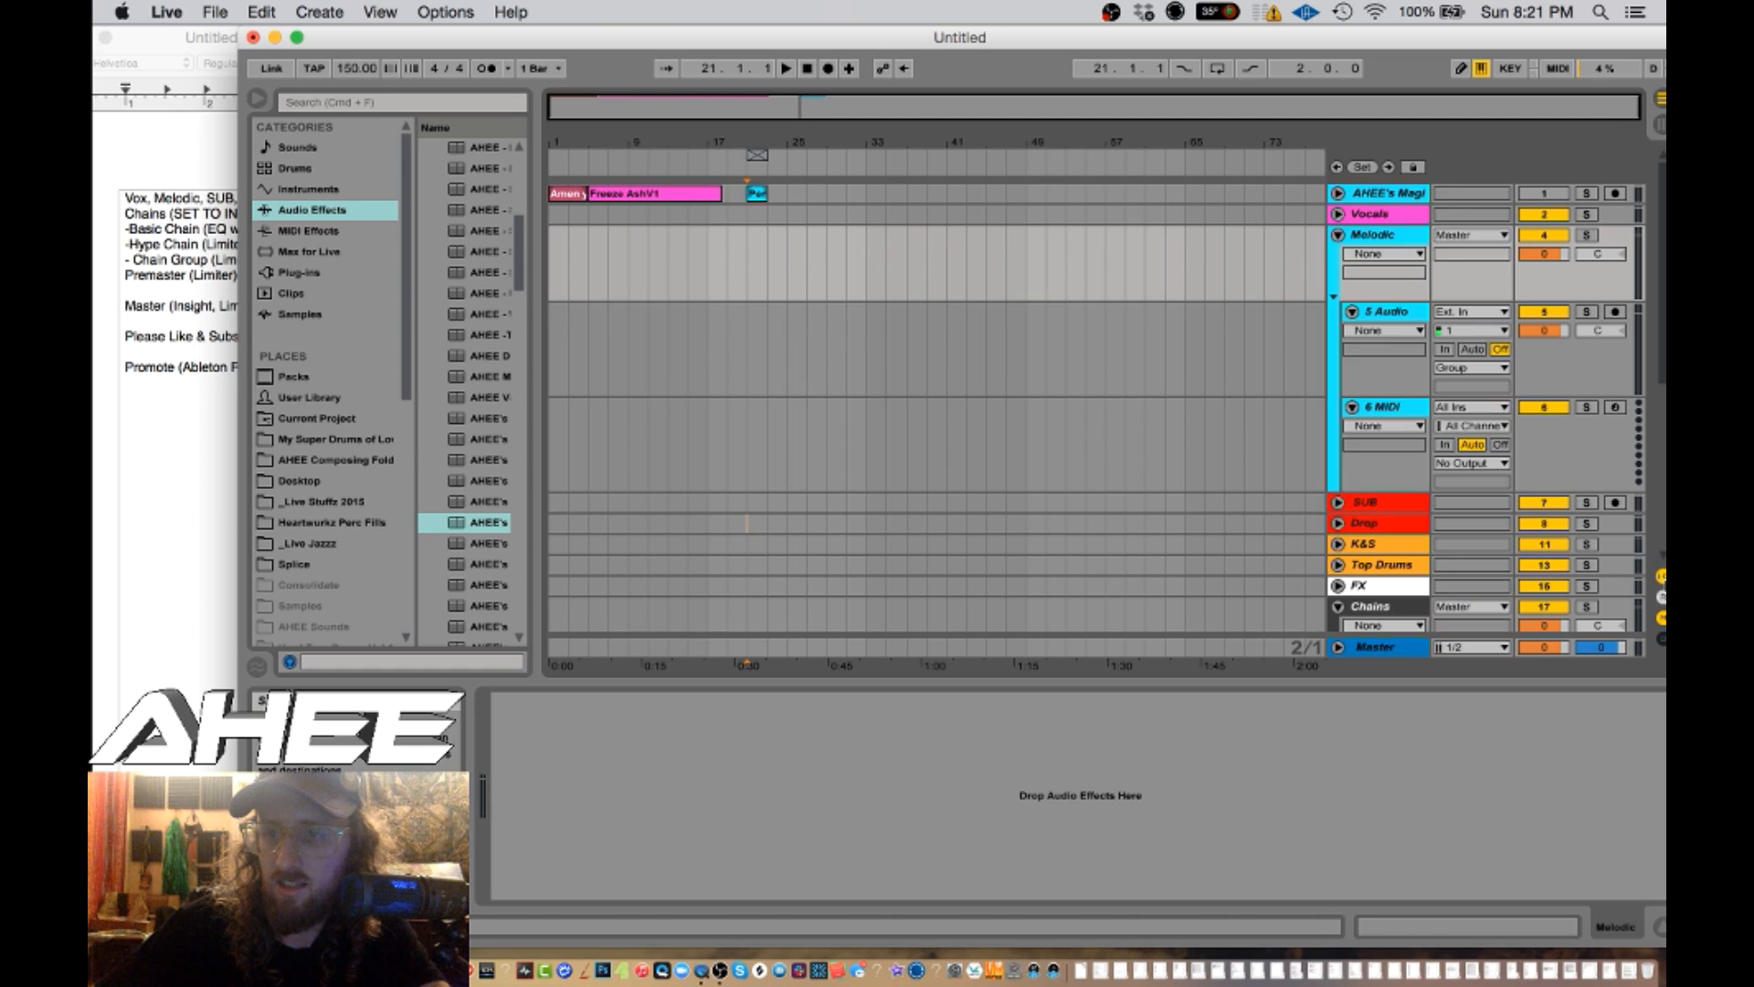
click(1663, 578)
click(1662, 577)
click(1662, 576)
click(1662, 577)
- Route the audio output of the Melodic group to Basic Chain and fold the group
click(1459, 236)
click(1455, 235)
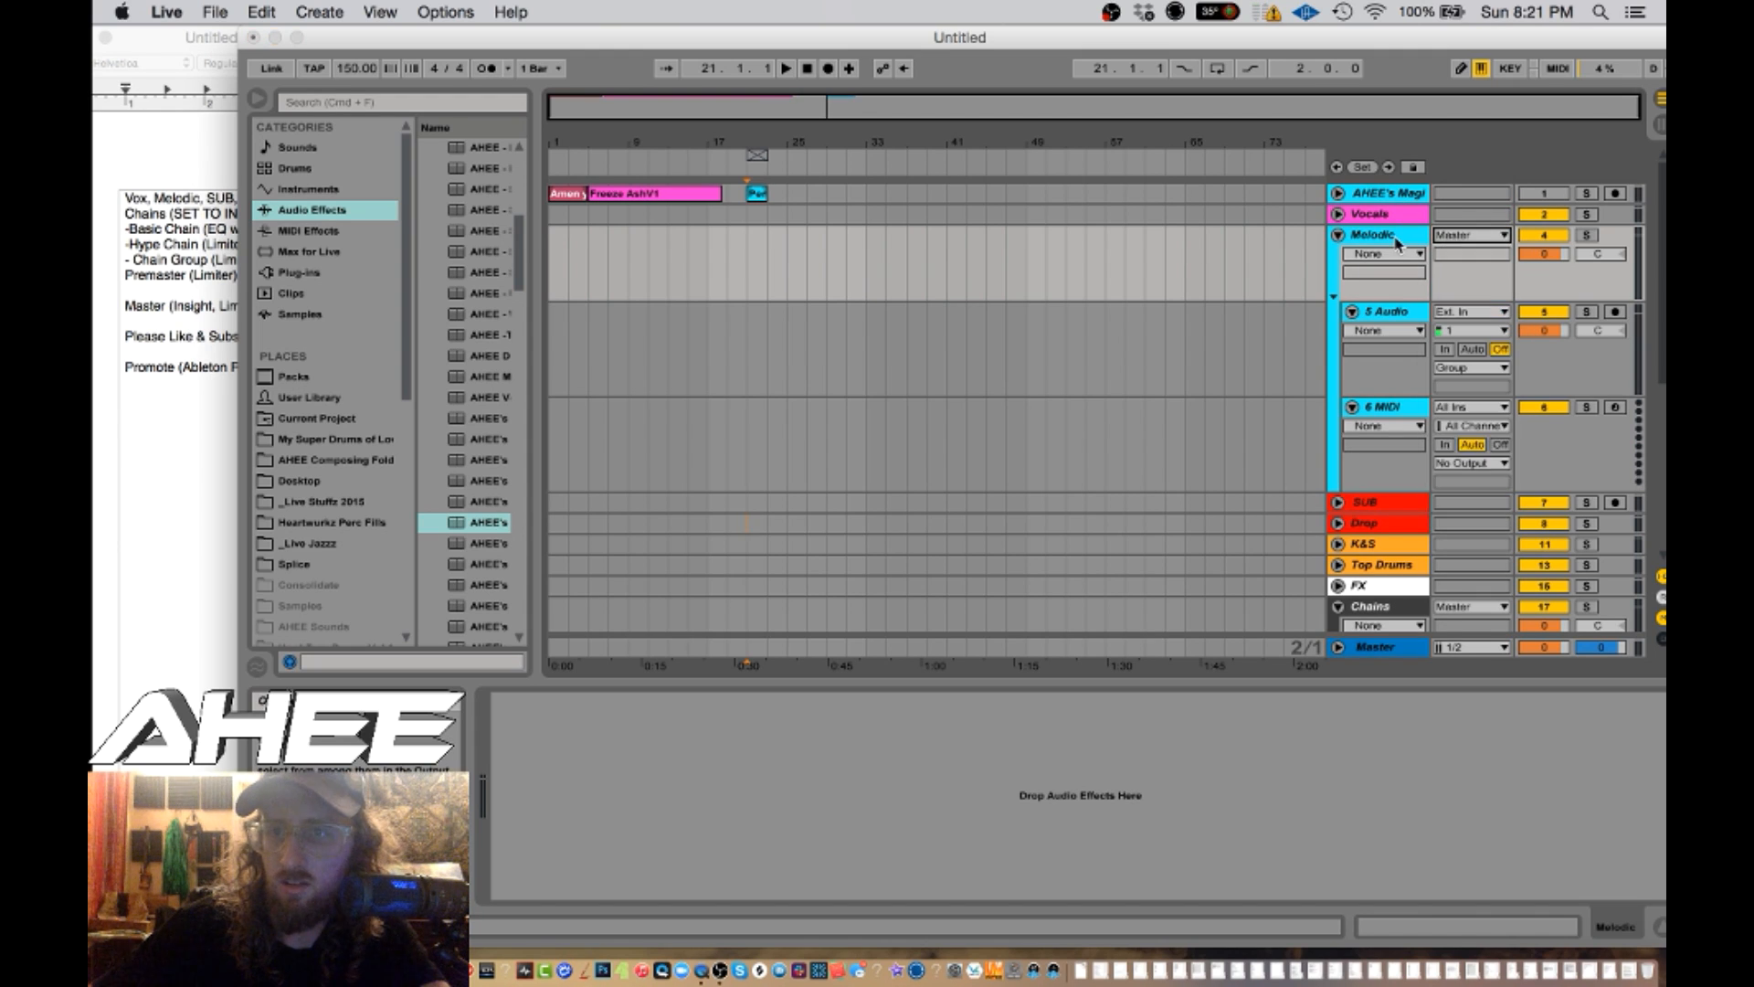
click(1466, 234)
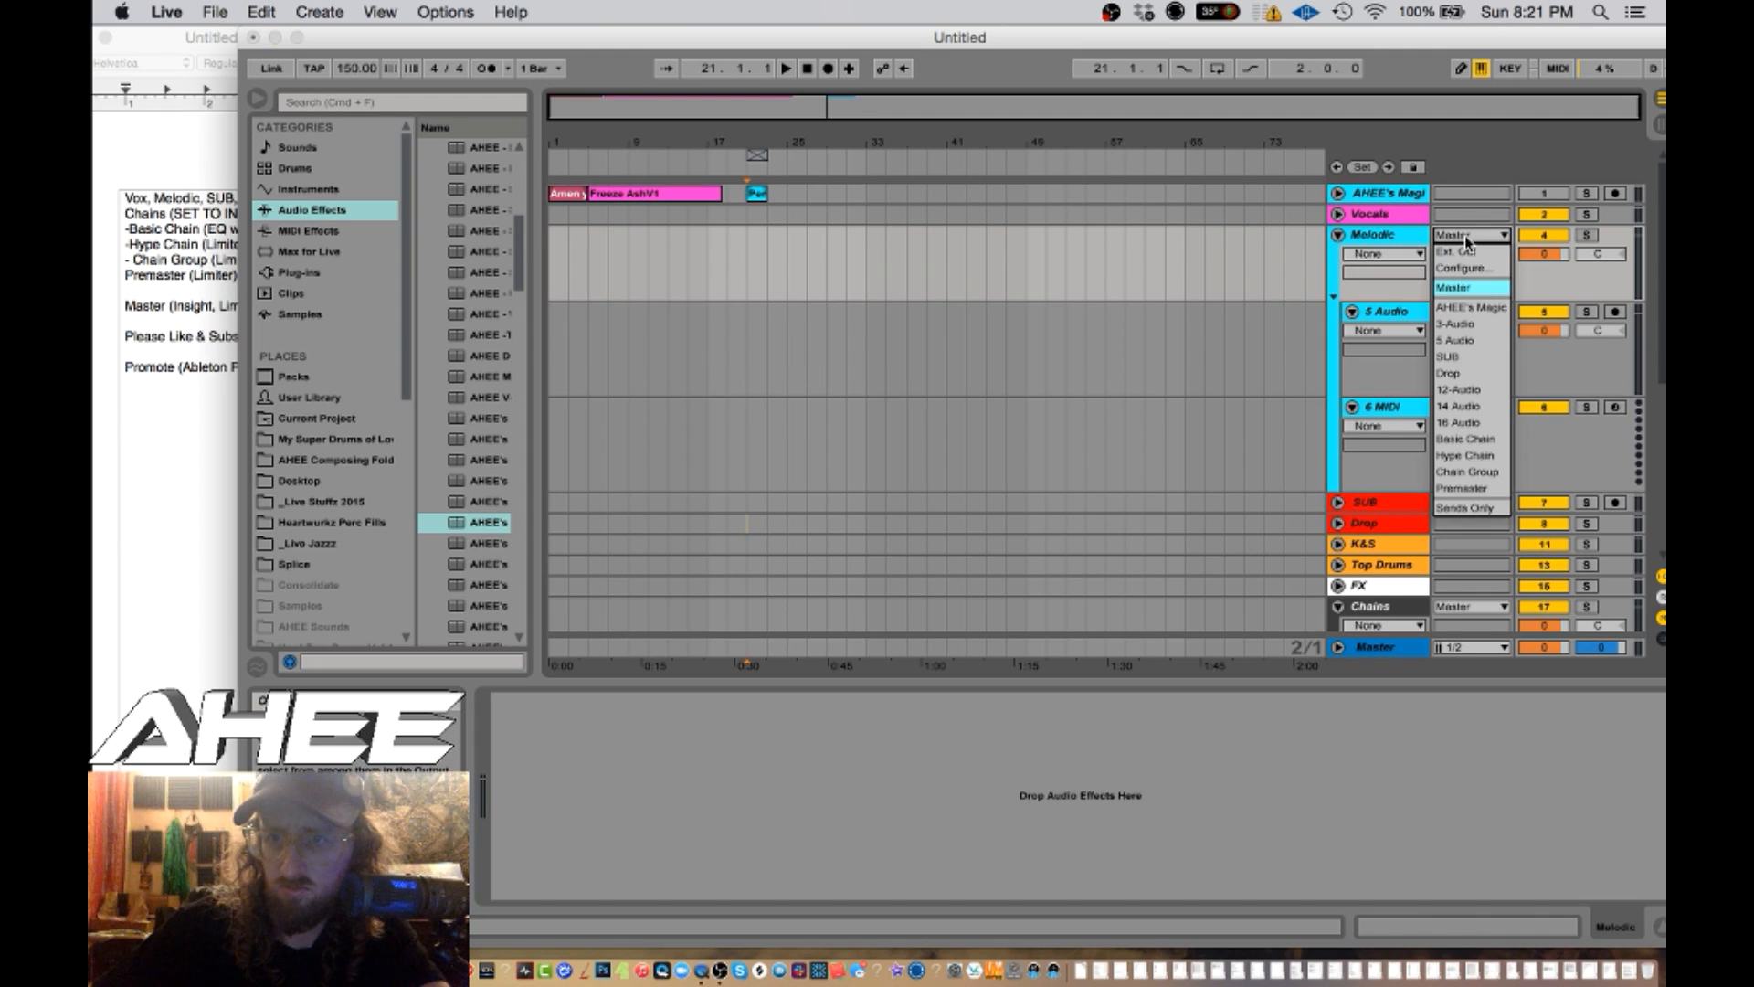
click(1475, 442)
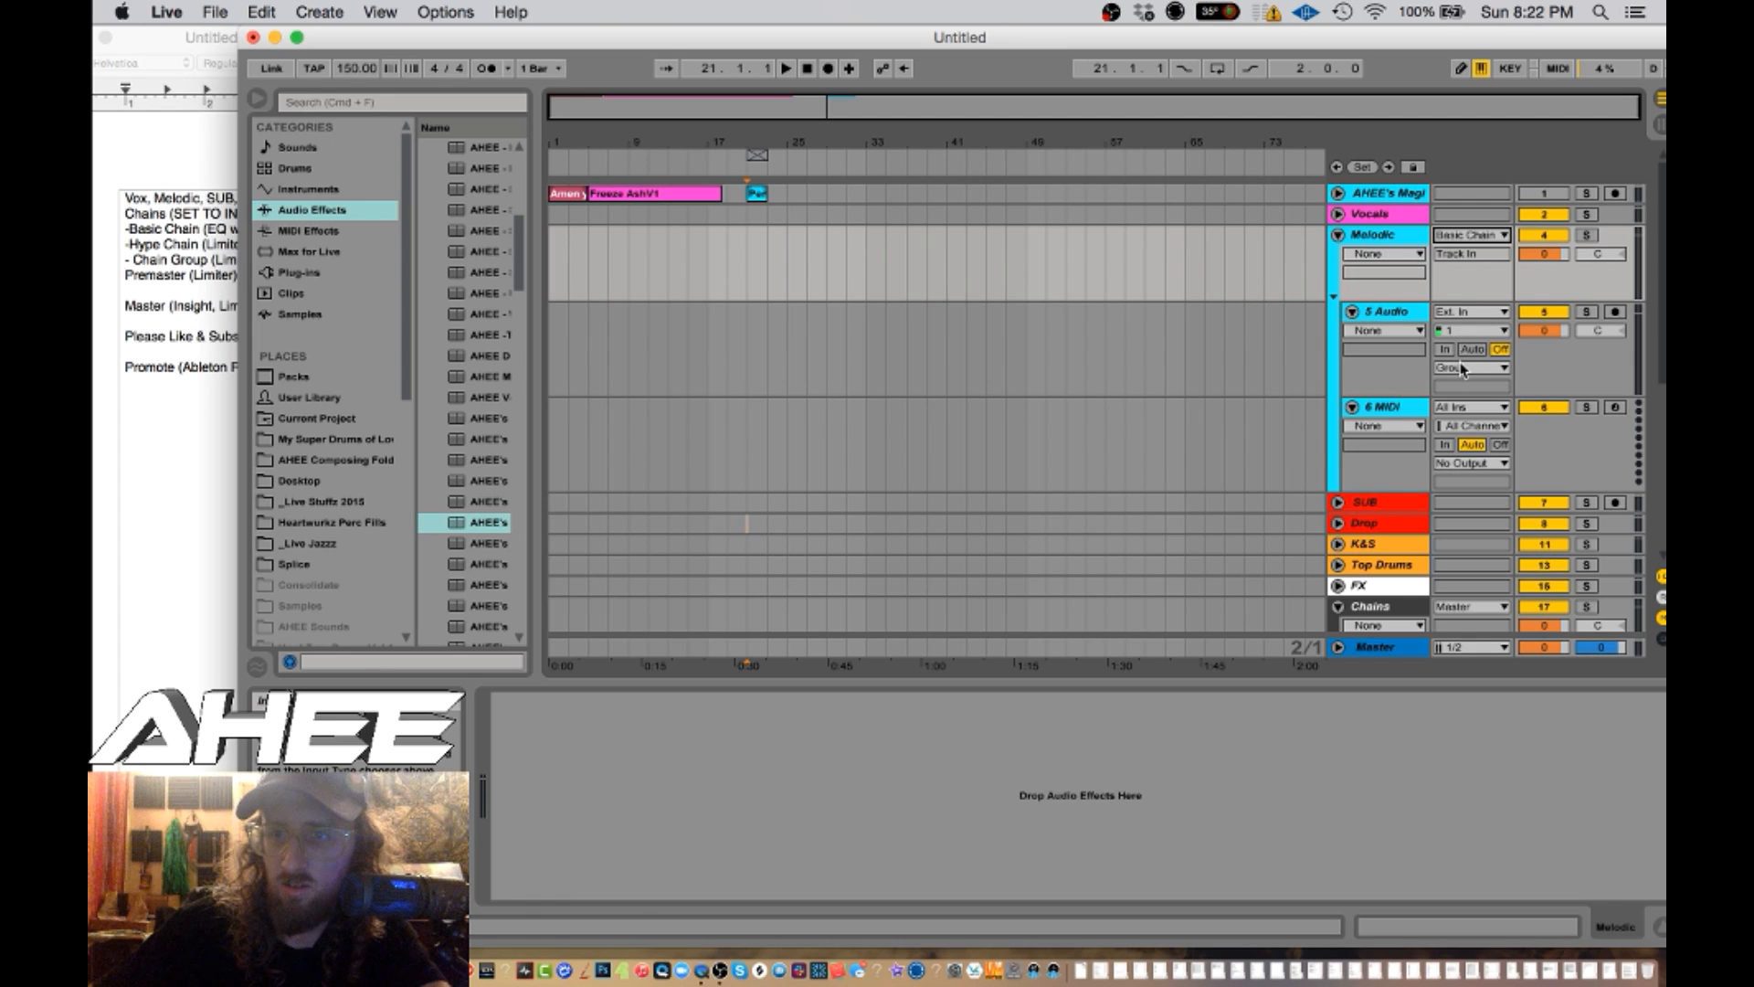
click(1388, 236)
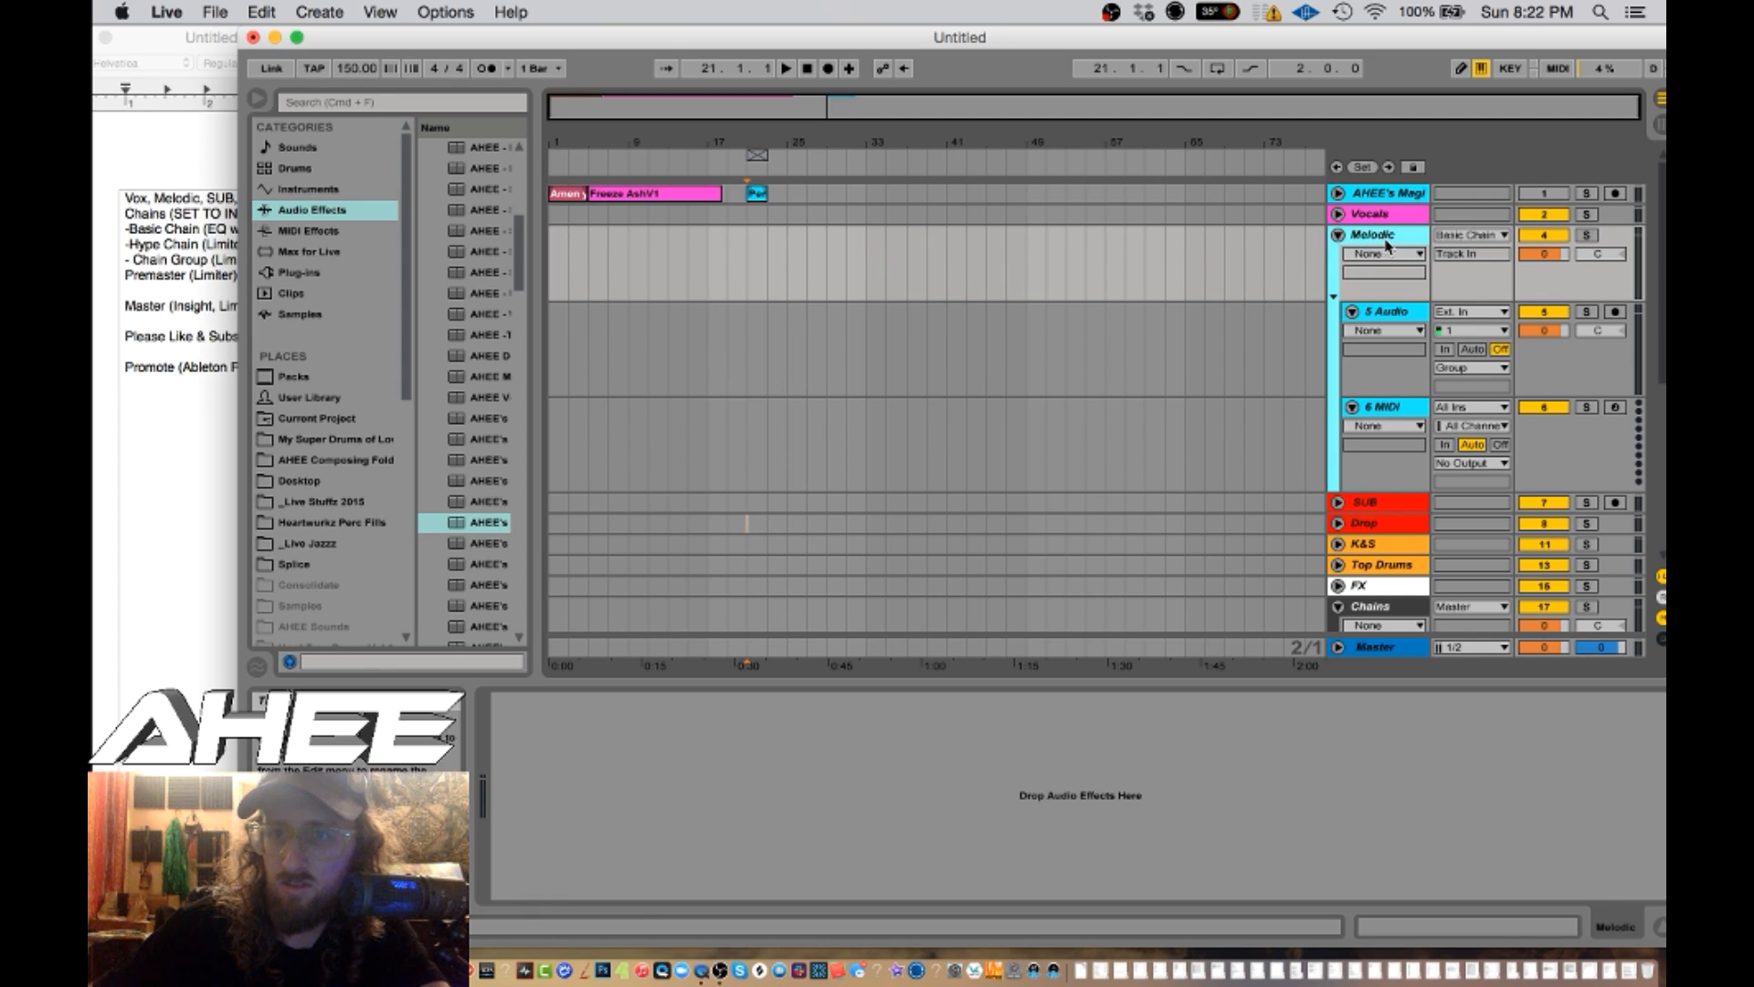
click(1339, 235)
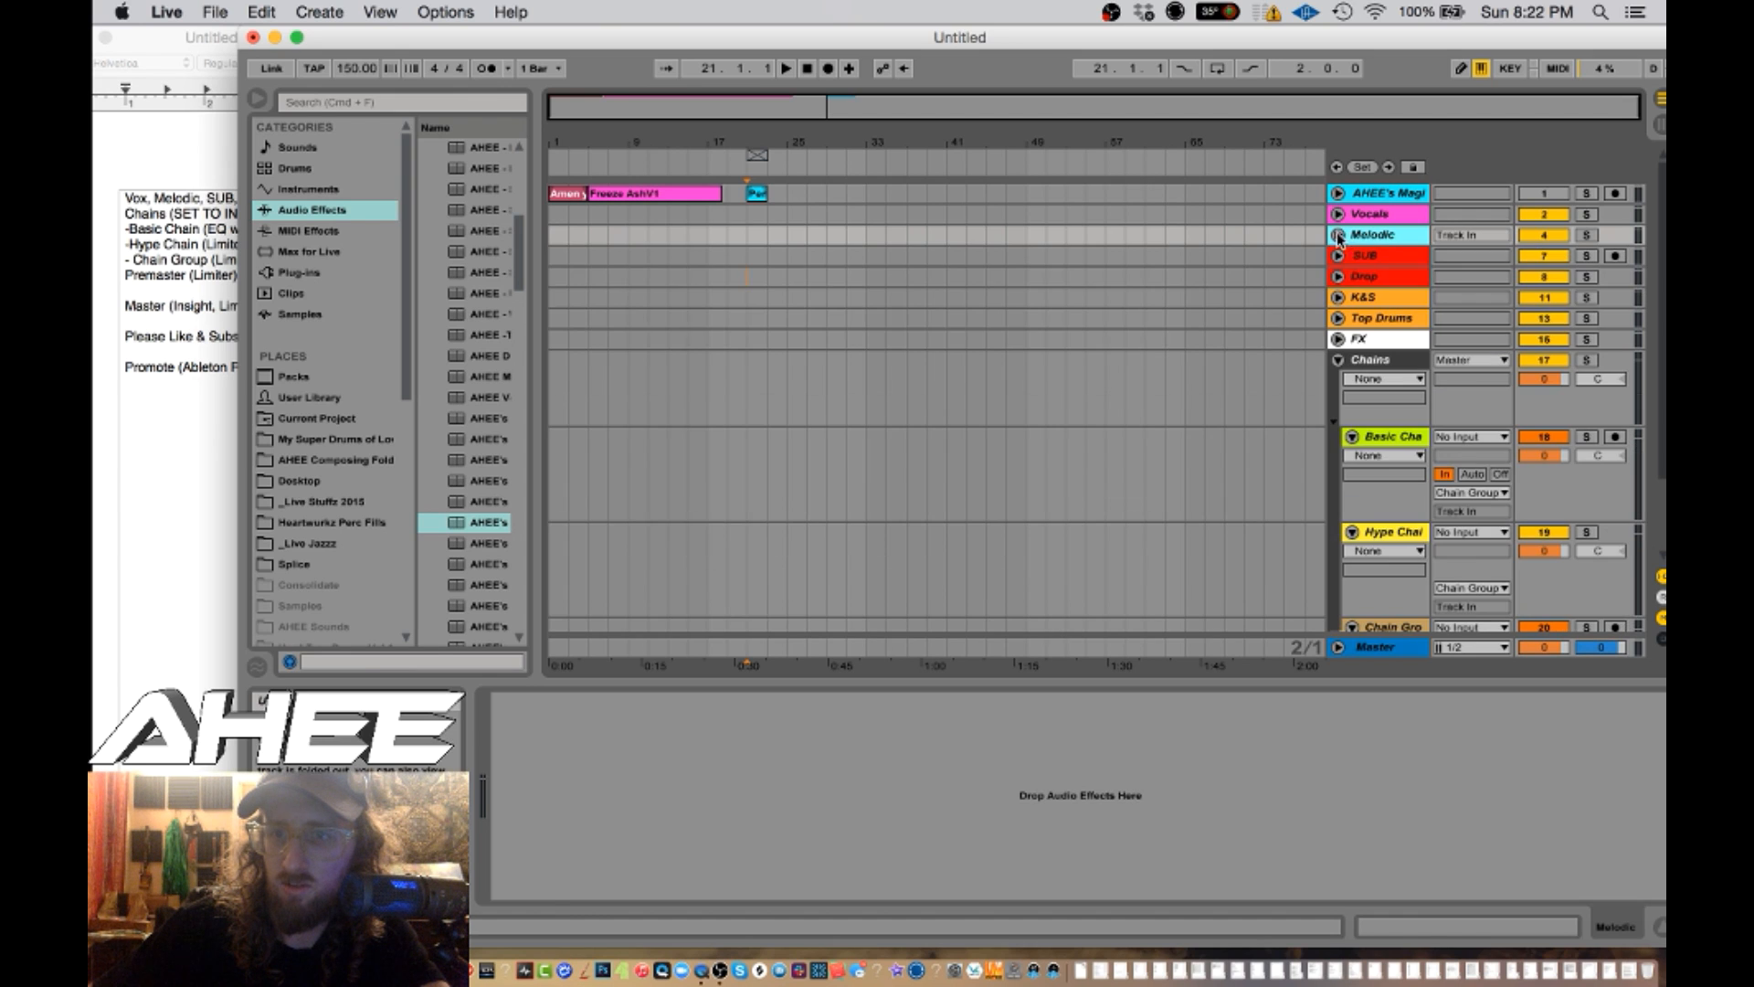
- Unfold the Premaster track, then set its monitoring to In and its audio input to No Input
click(1391, 439)
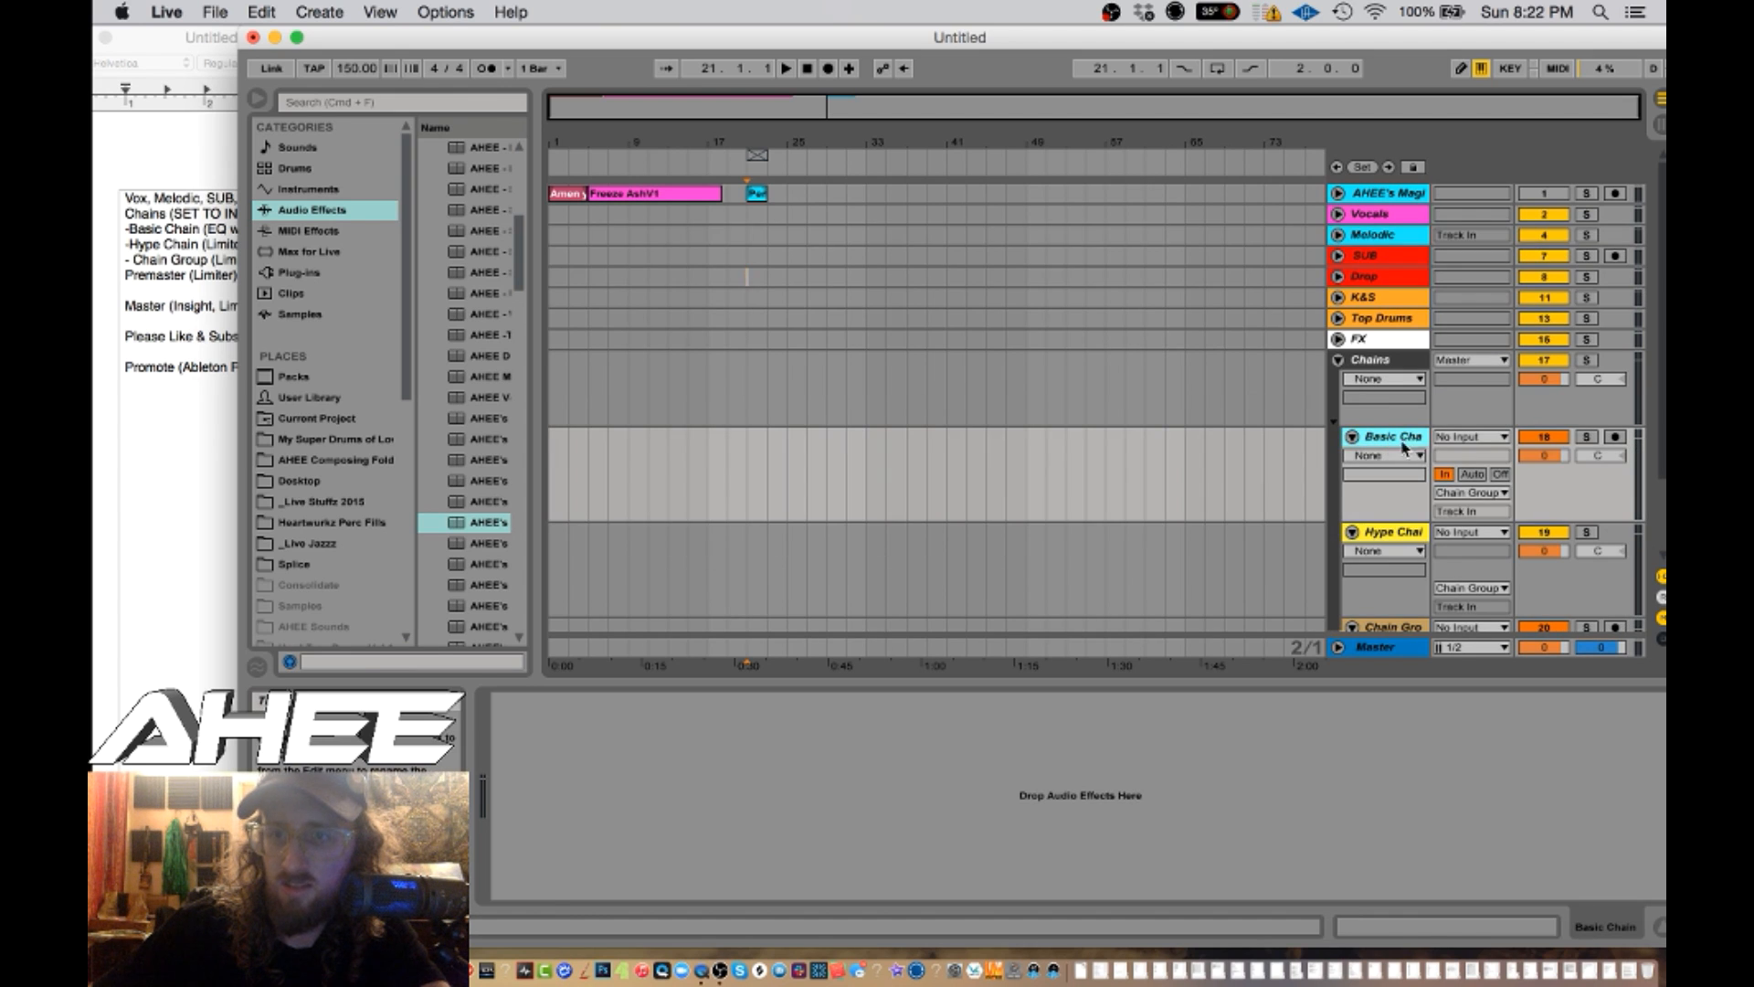
scroll(1391, 447, down, 3)
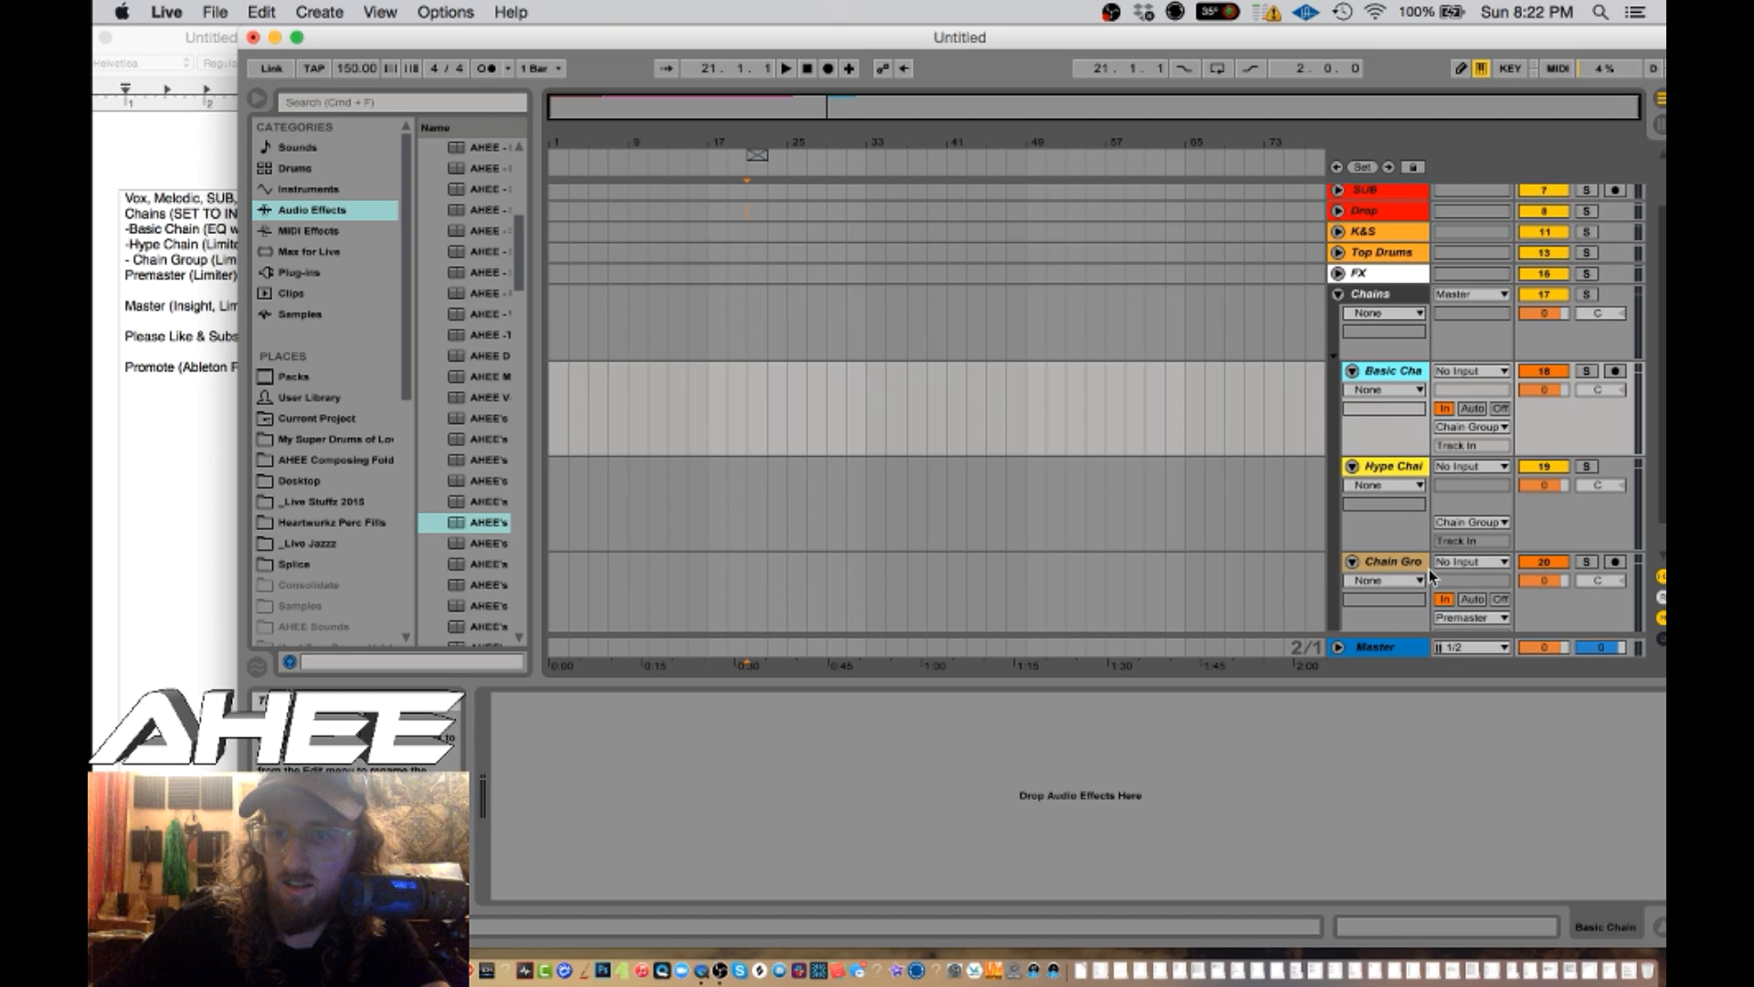
scroll(1412, 612, down, 2)
click(1393, 624)
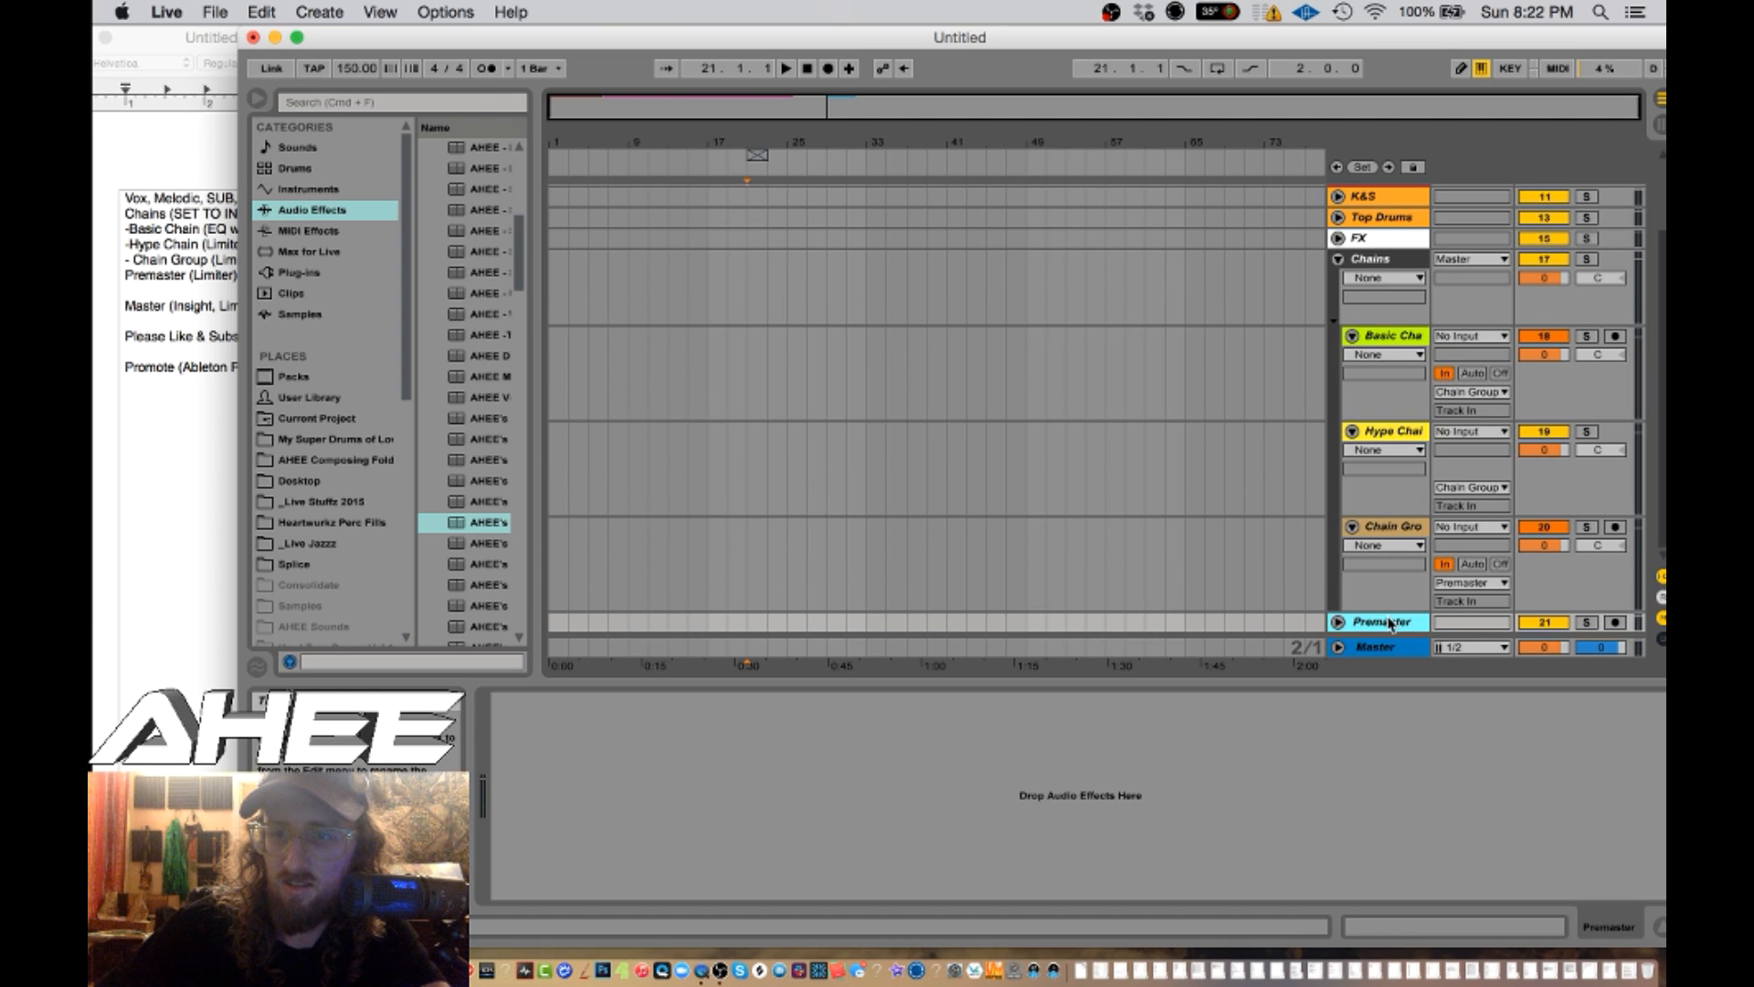
click(1338, 622)
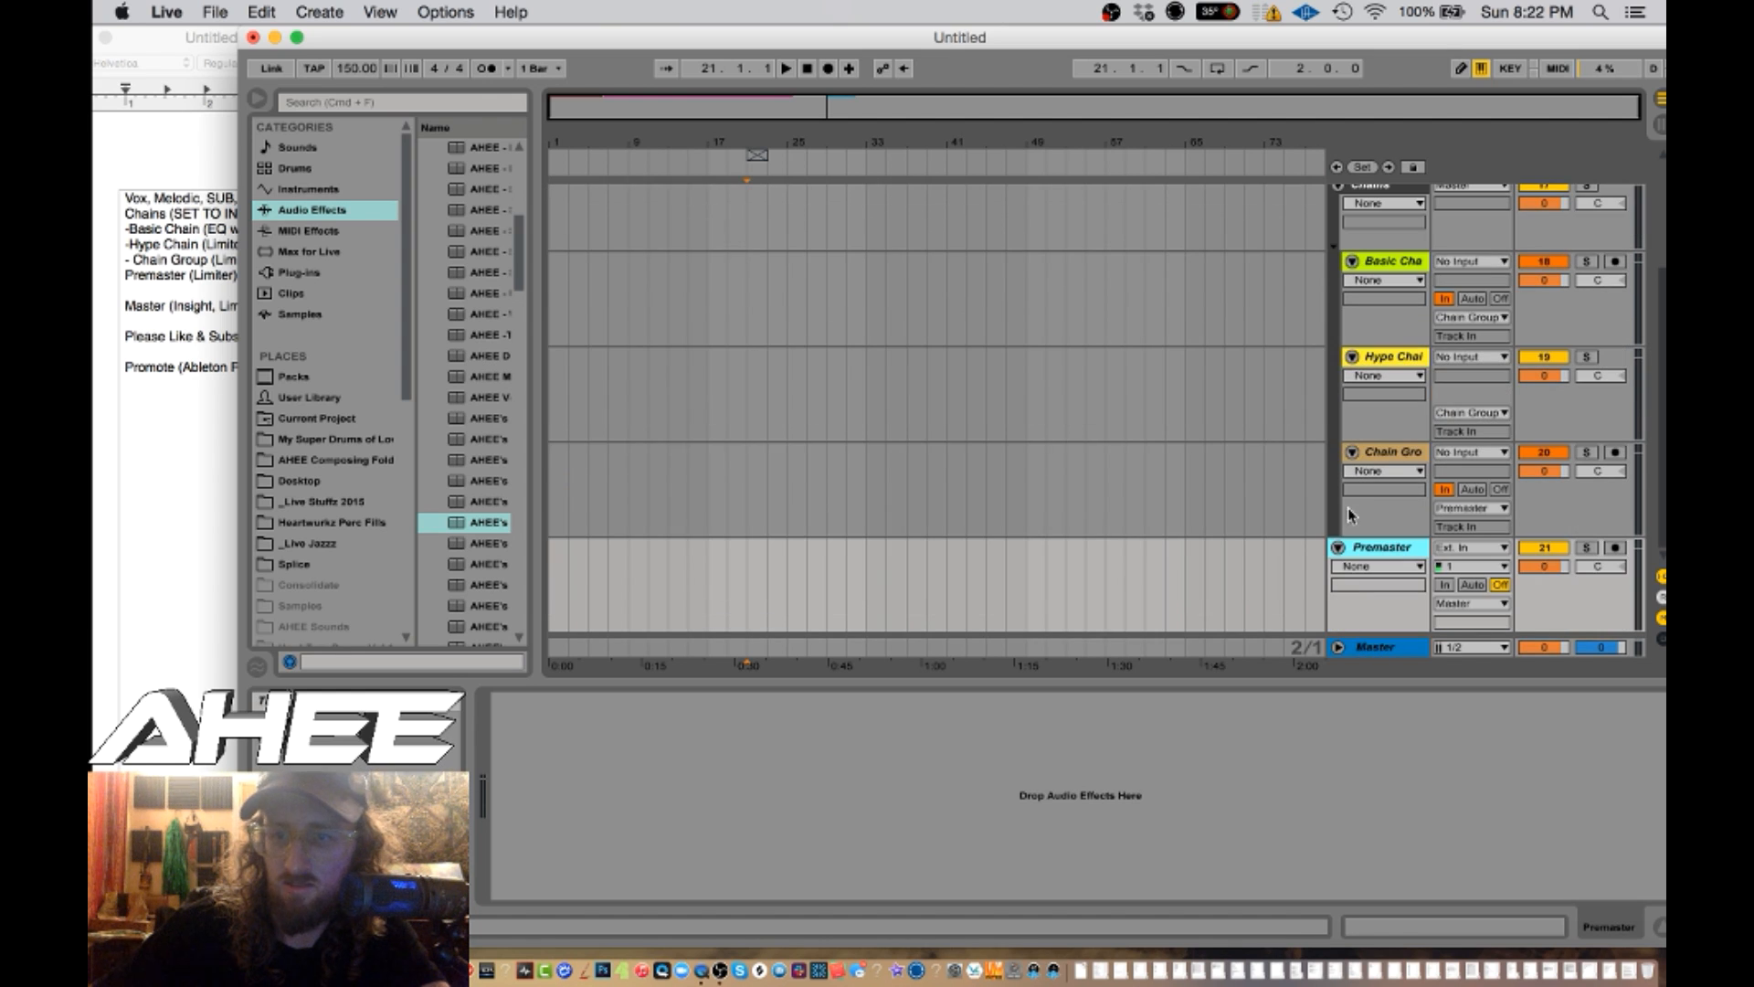
click(1444, 585)
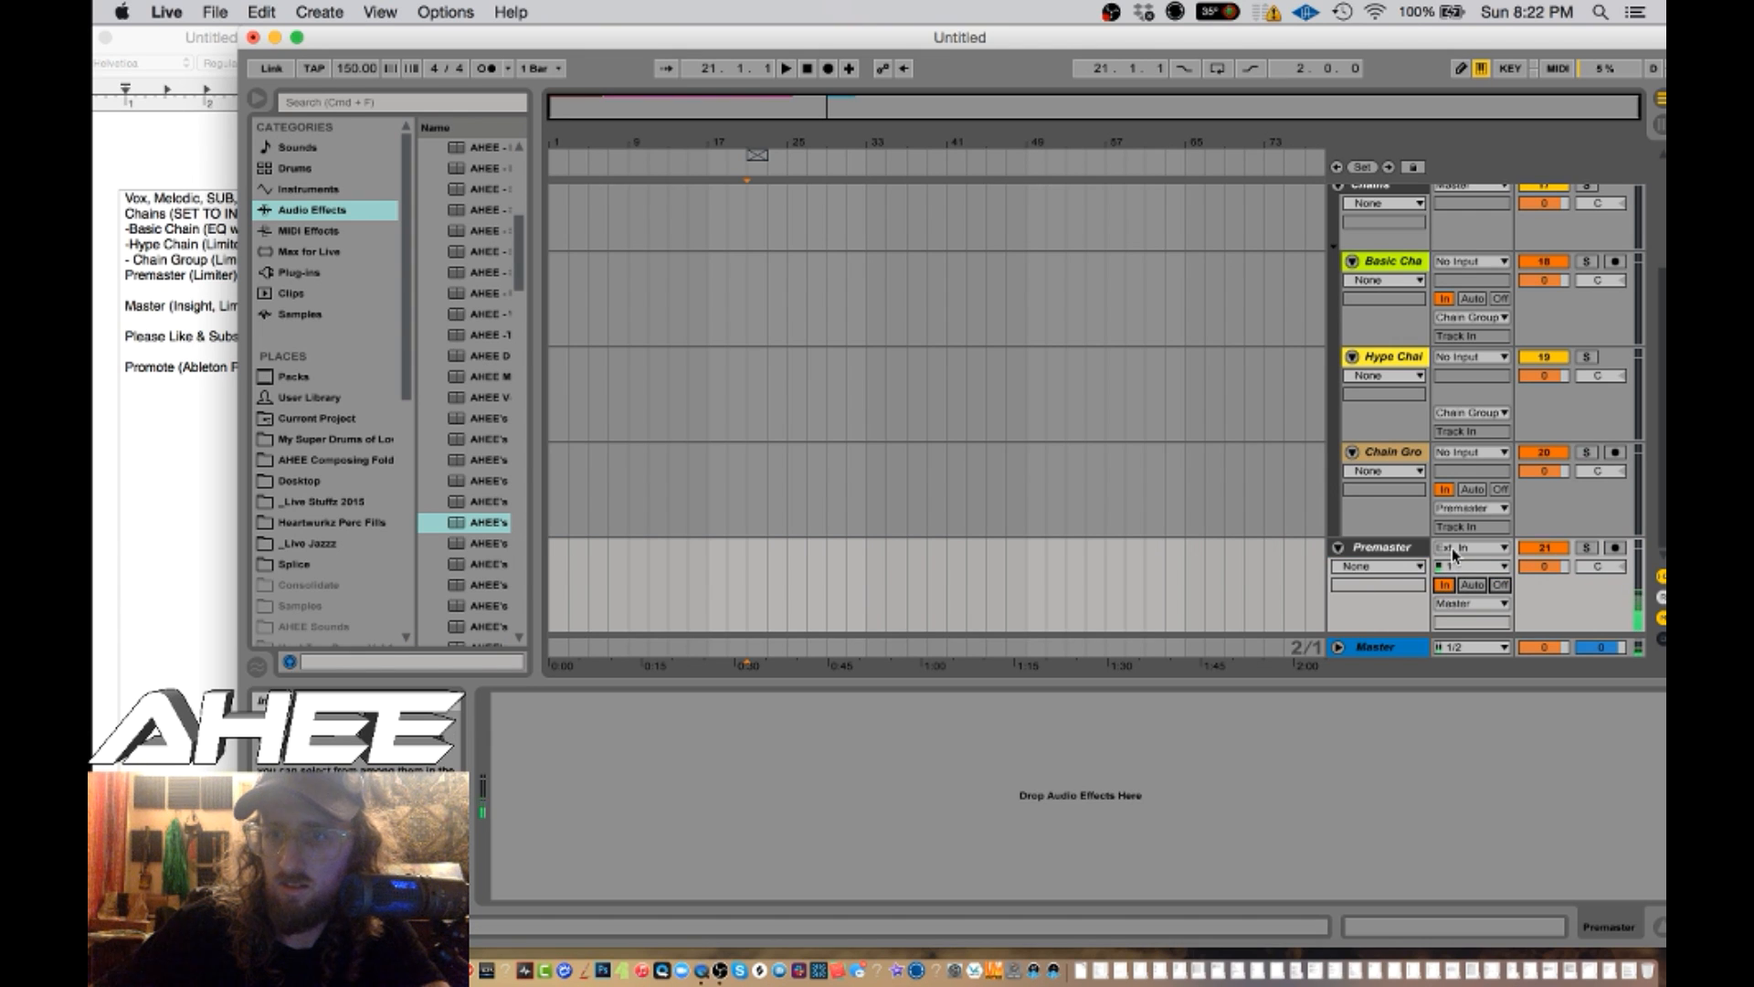
click(1453, 549)
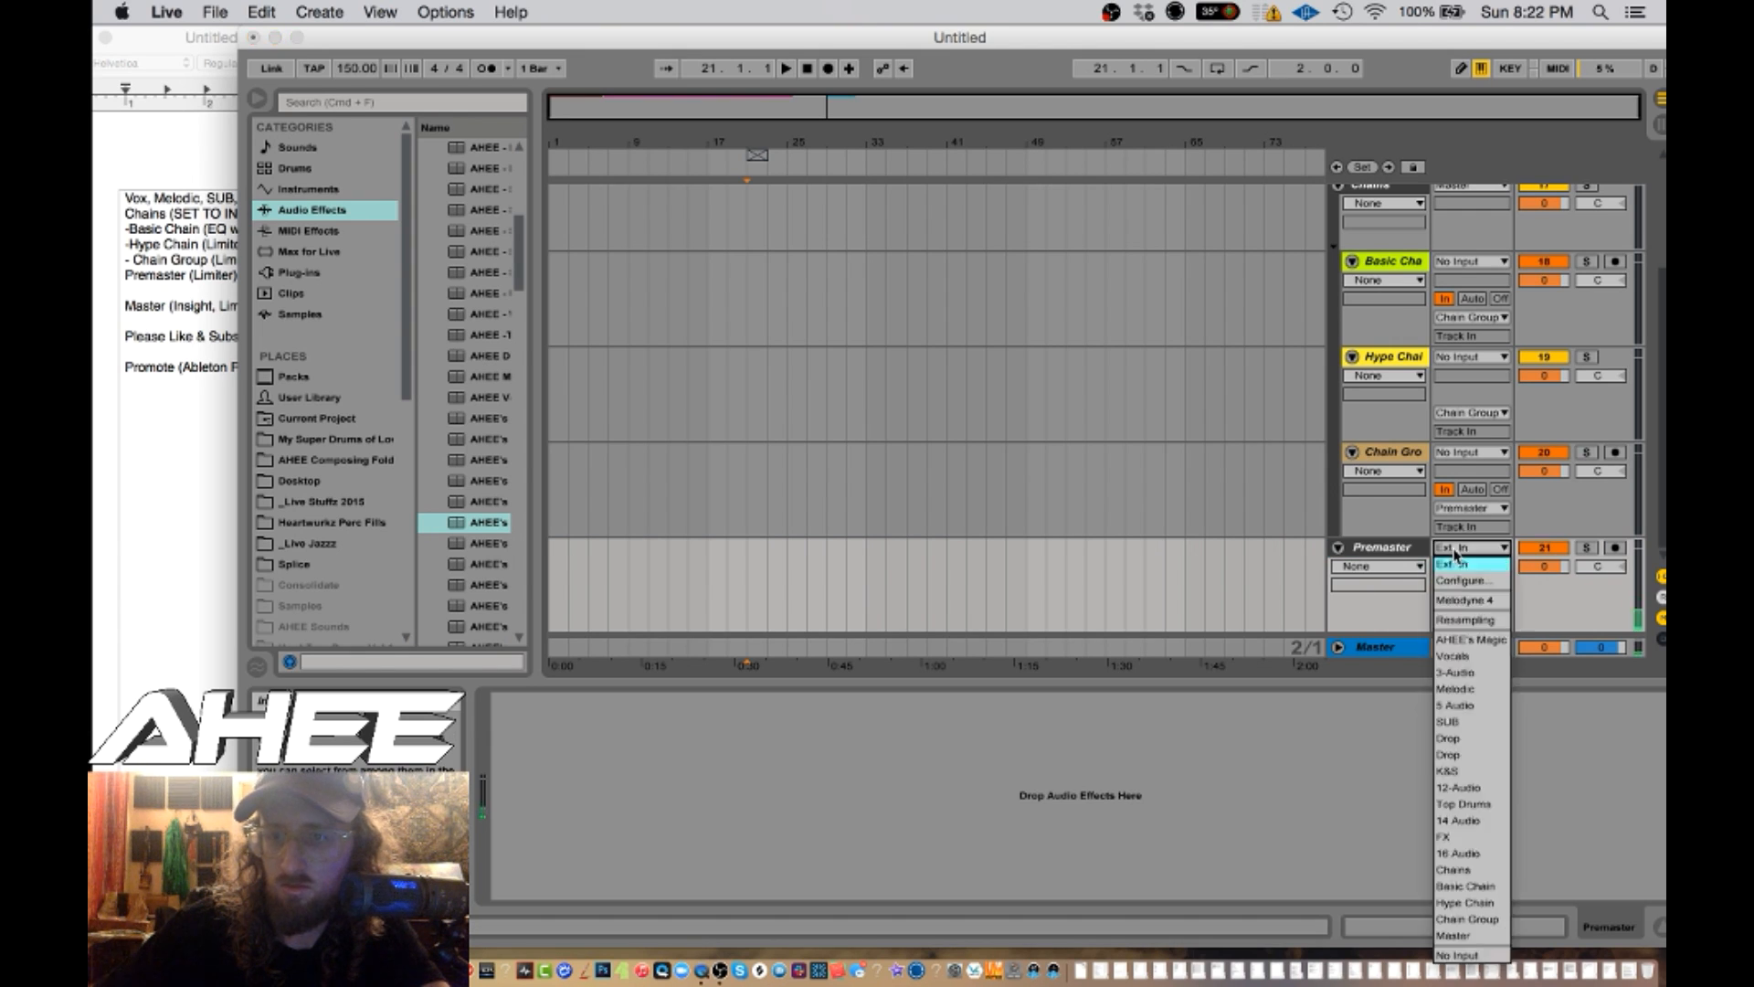
click(1458, 955)
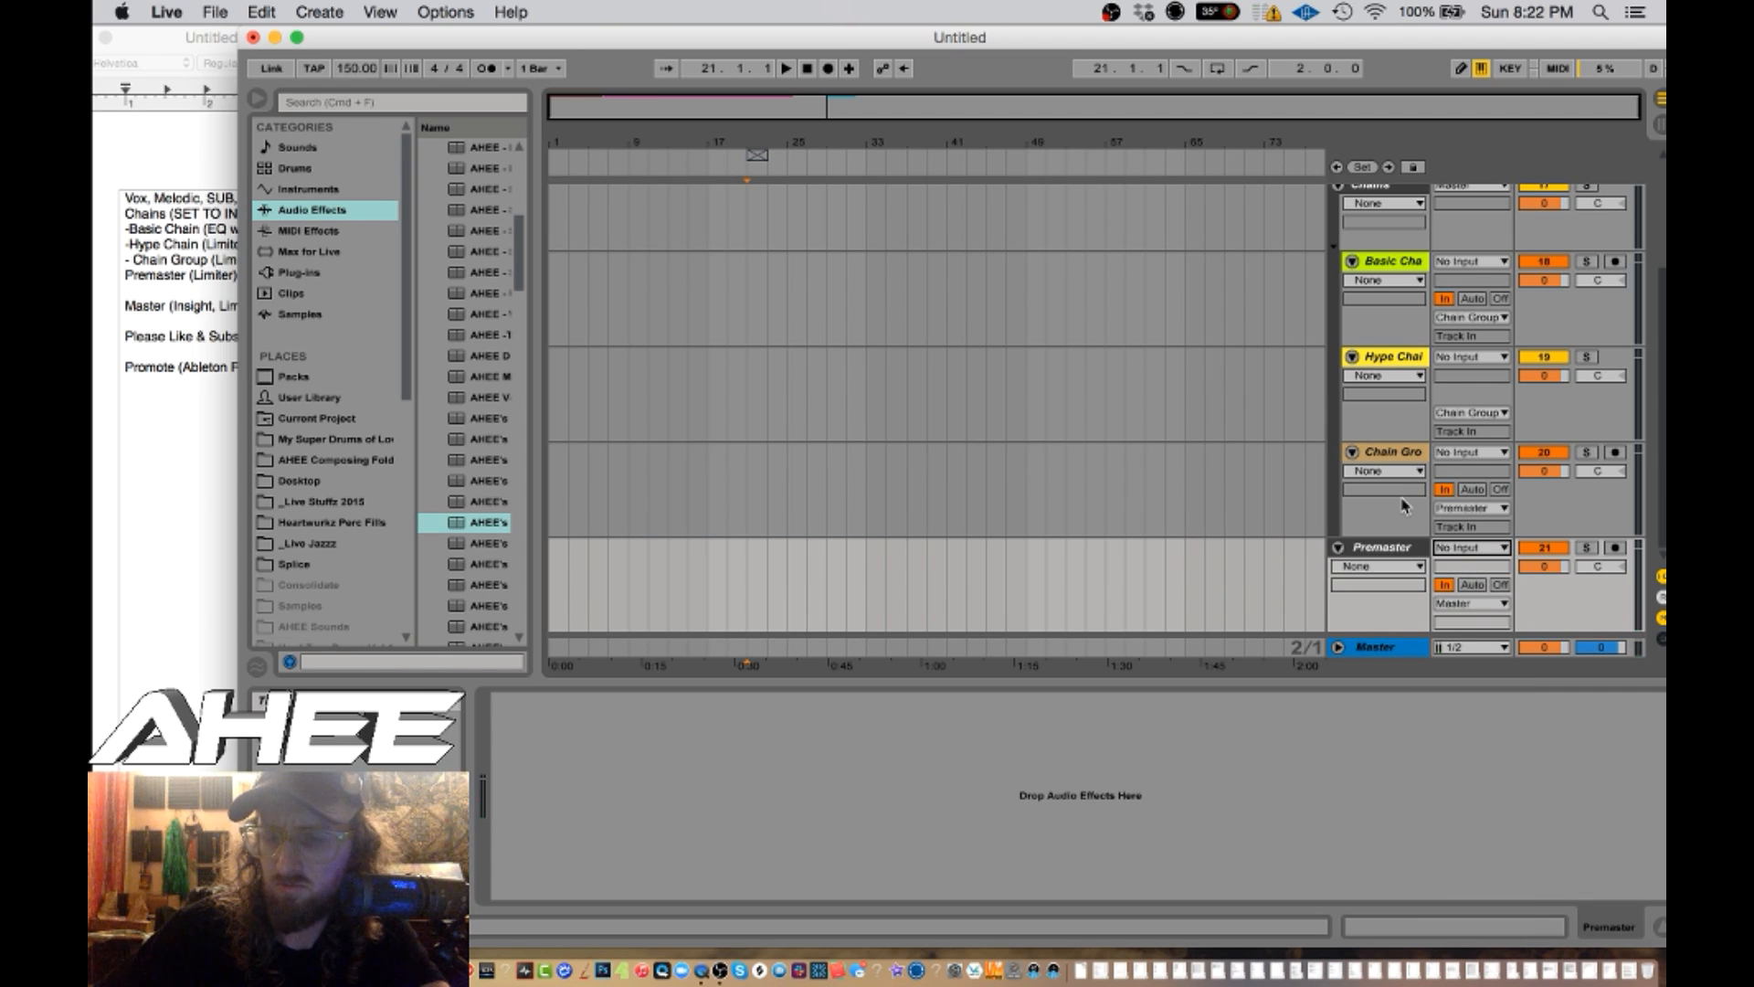
- Unfold the SUB track, route its audio output to Hype Chain, and fold it again
scroll(1410, 488, up, 3)
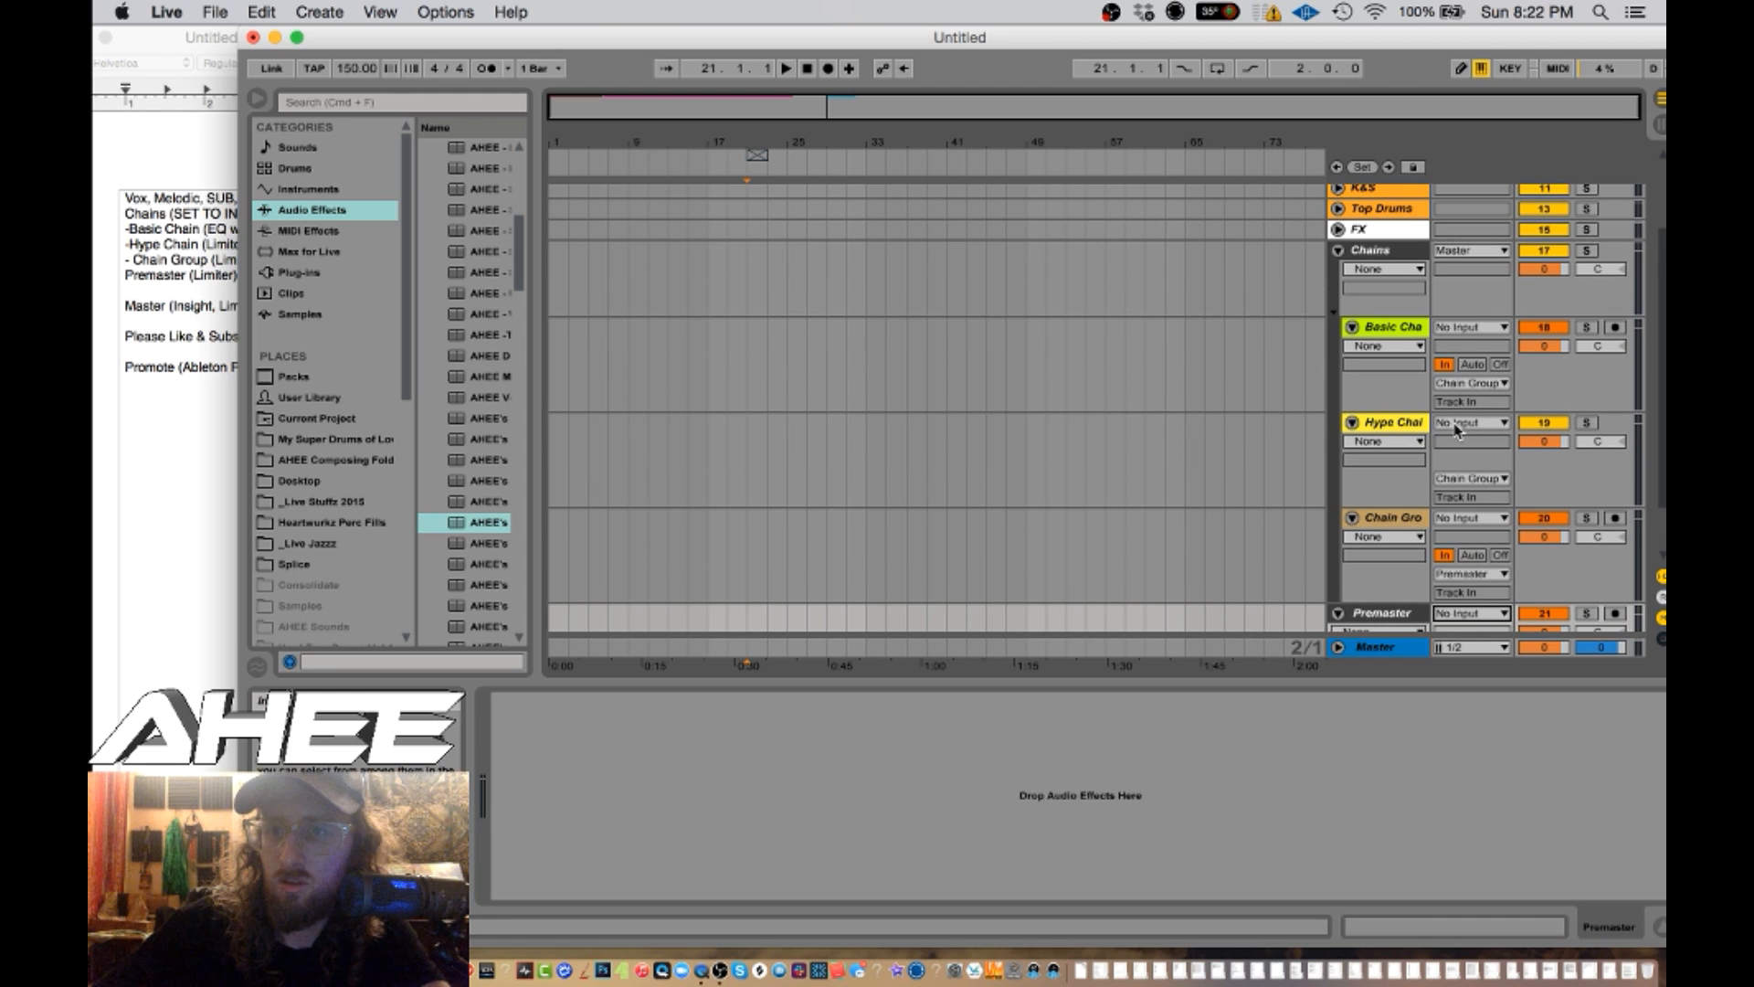
scroll(1458, 431, up, 5)
click(1367, 257)
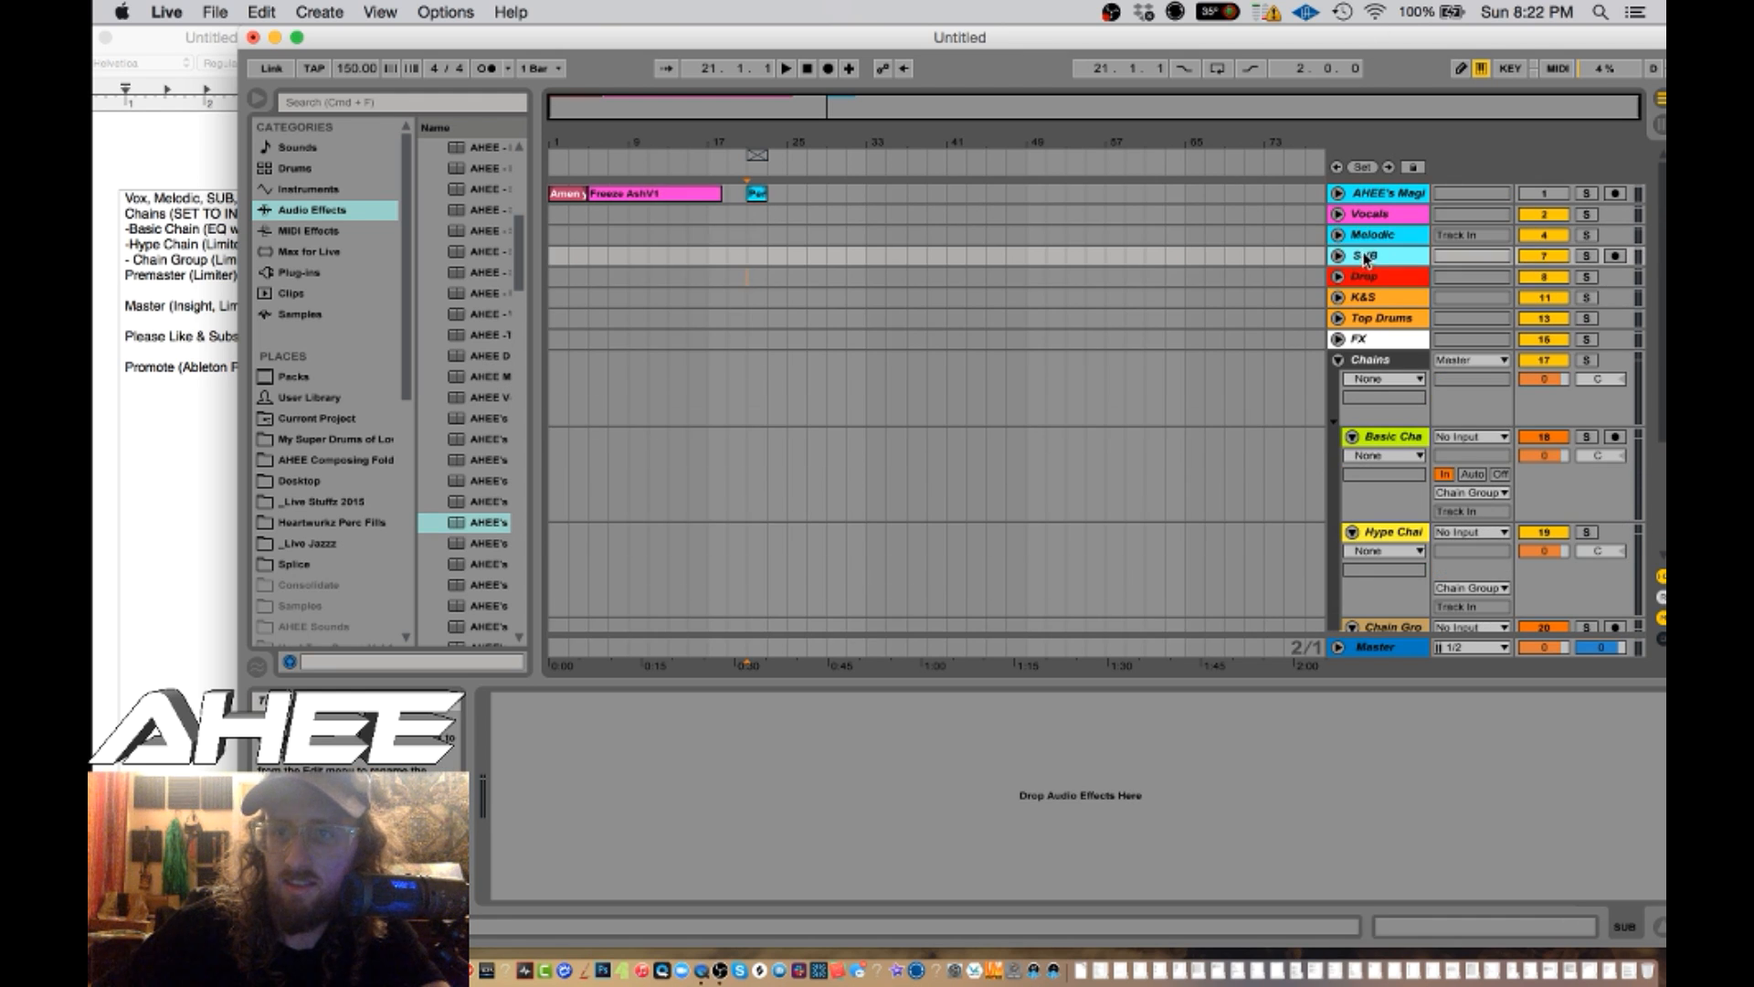
click(1339, 256)
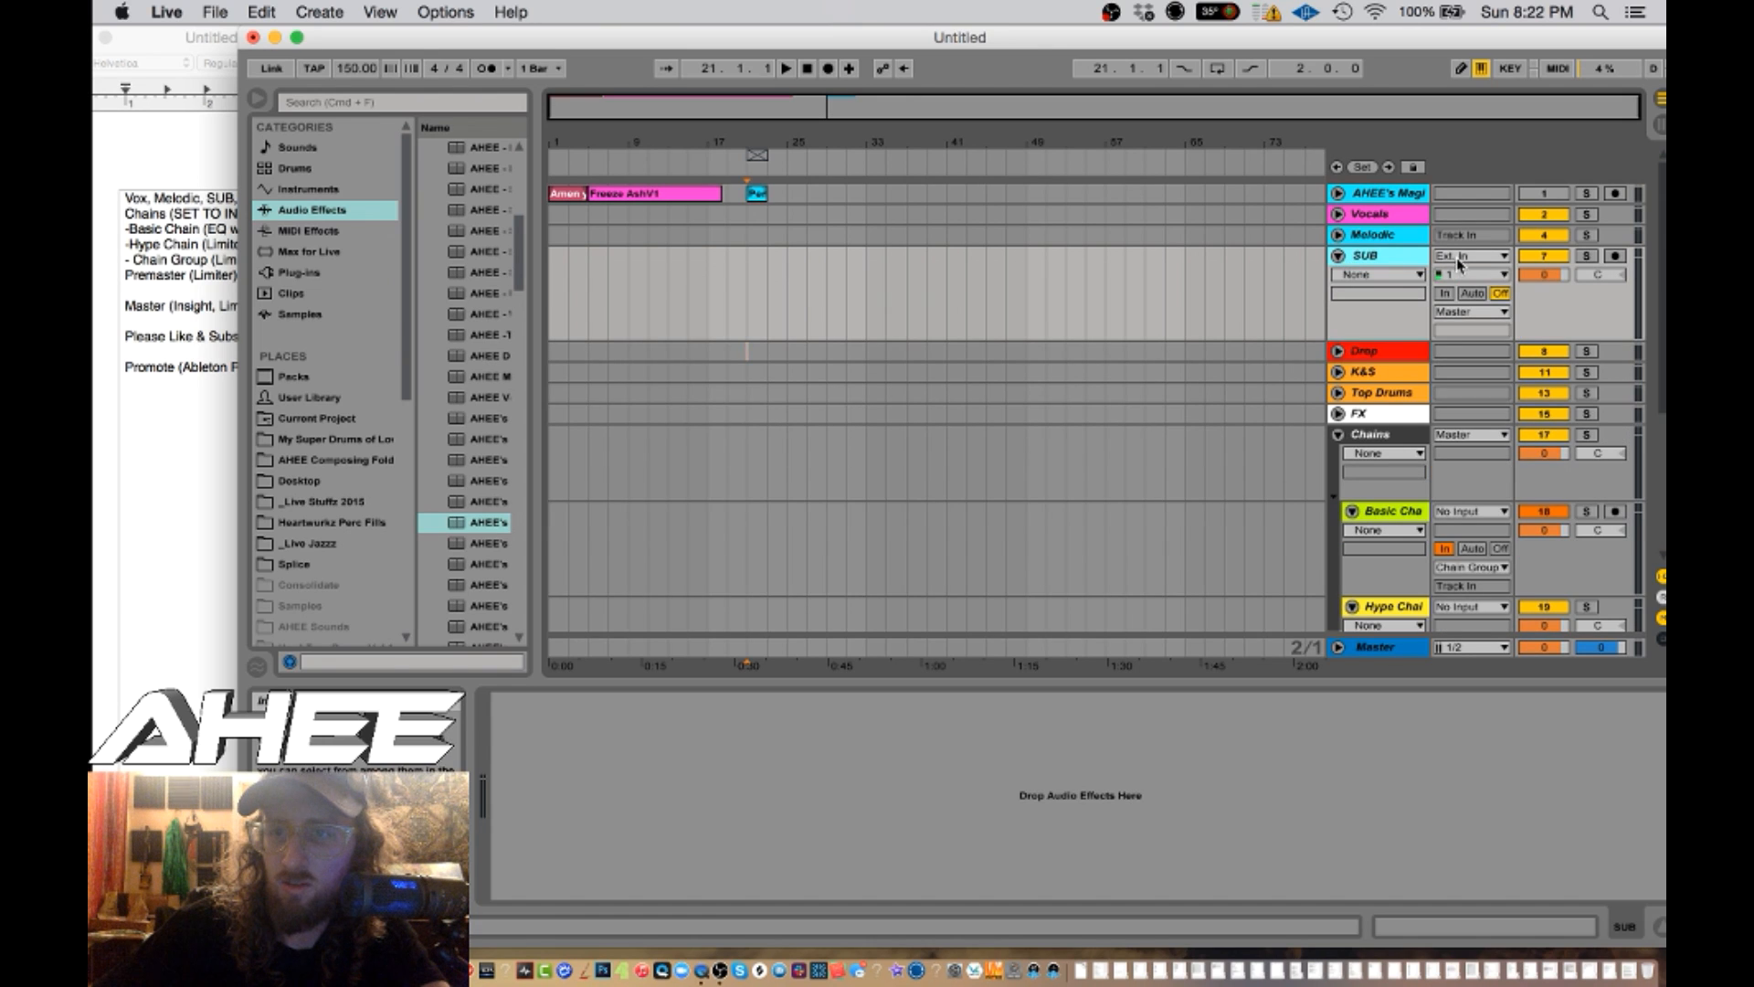
click(1466, 314)
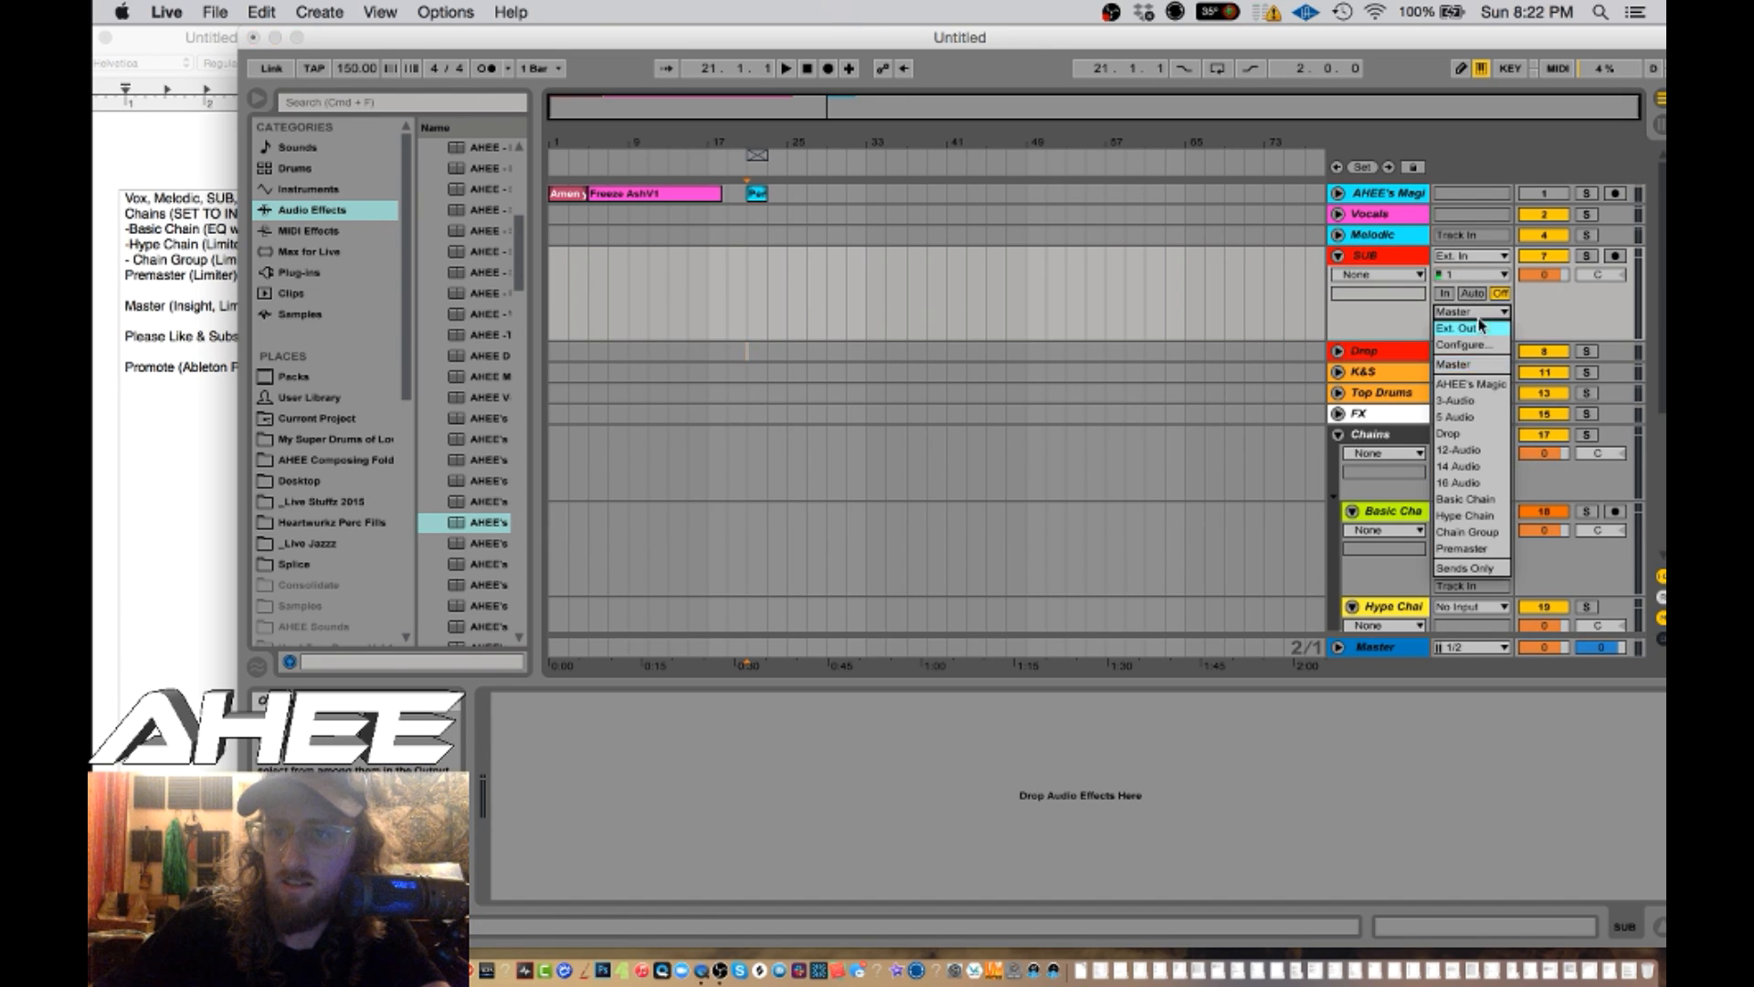
click(1465, 516)
click(1339, 256)
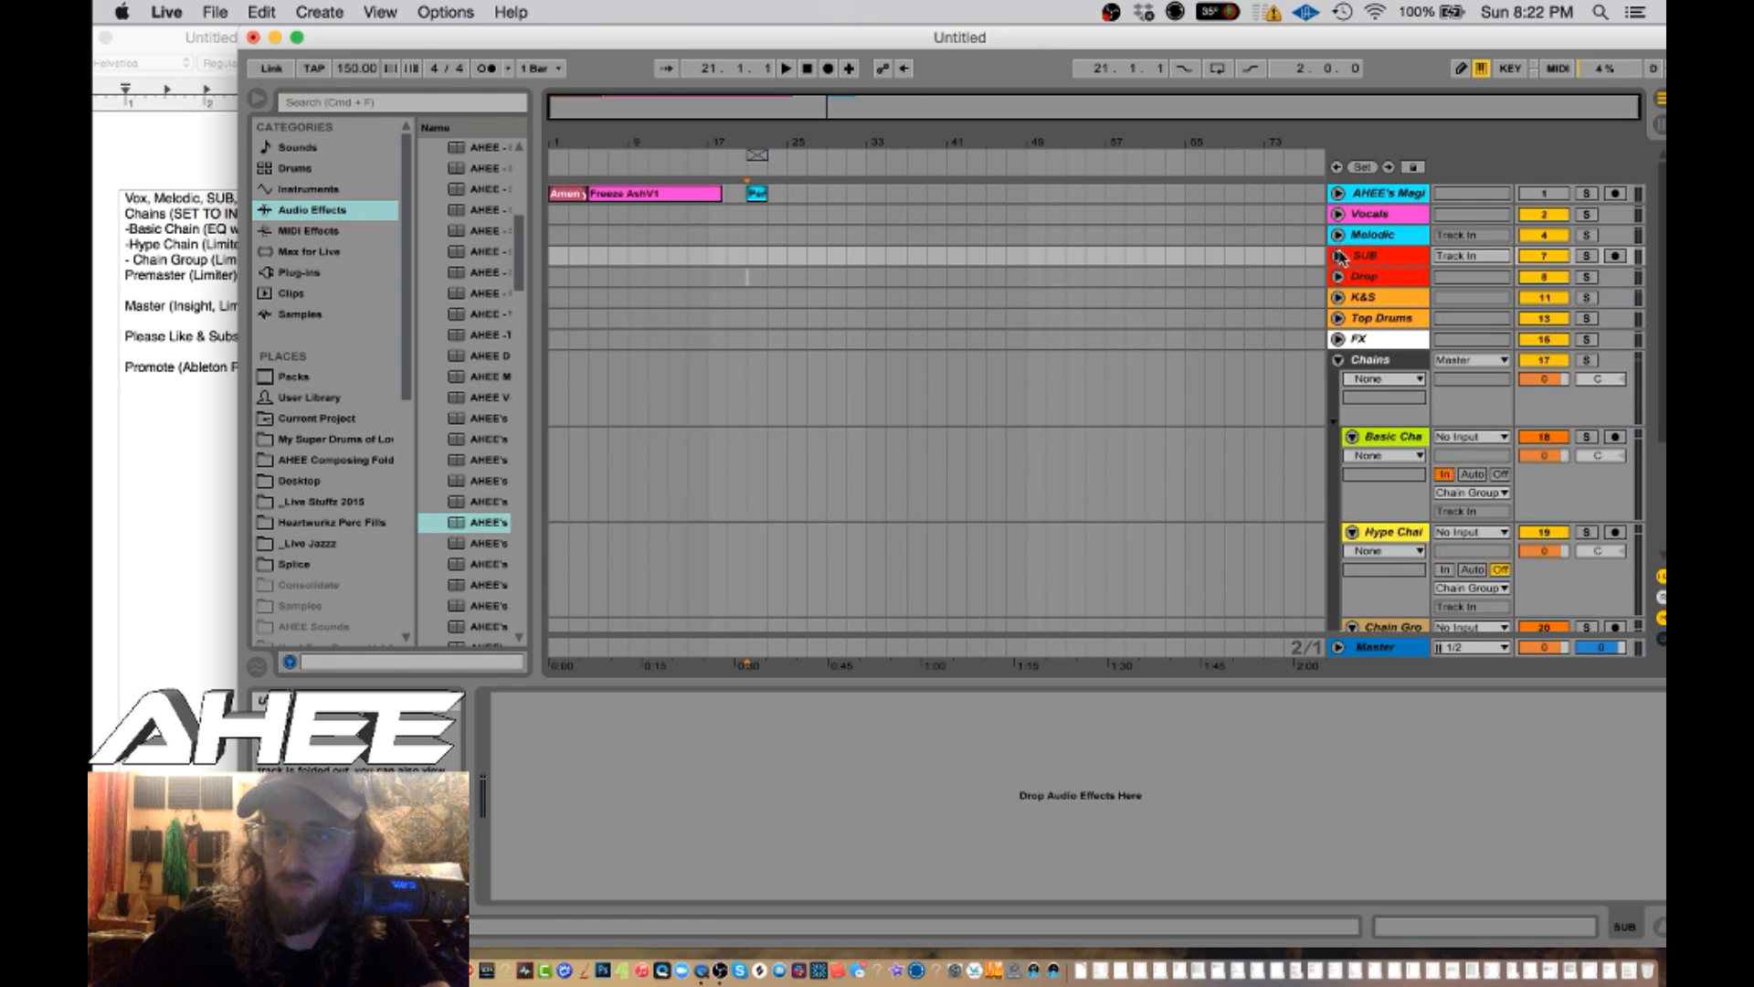
- Unfold the K&S group, route its audio output to Premaster, and fold it again
click(1352, 299)
click(1338, 298)
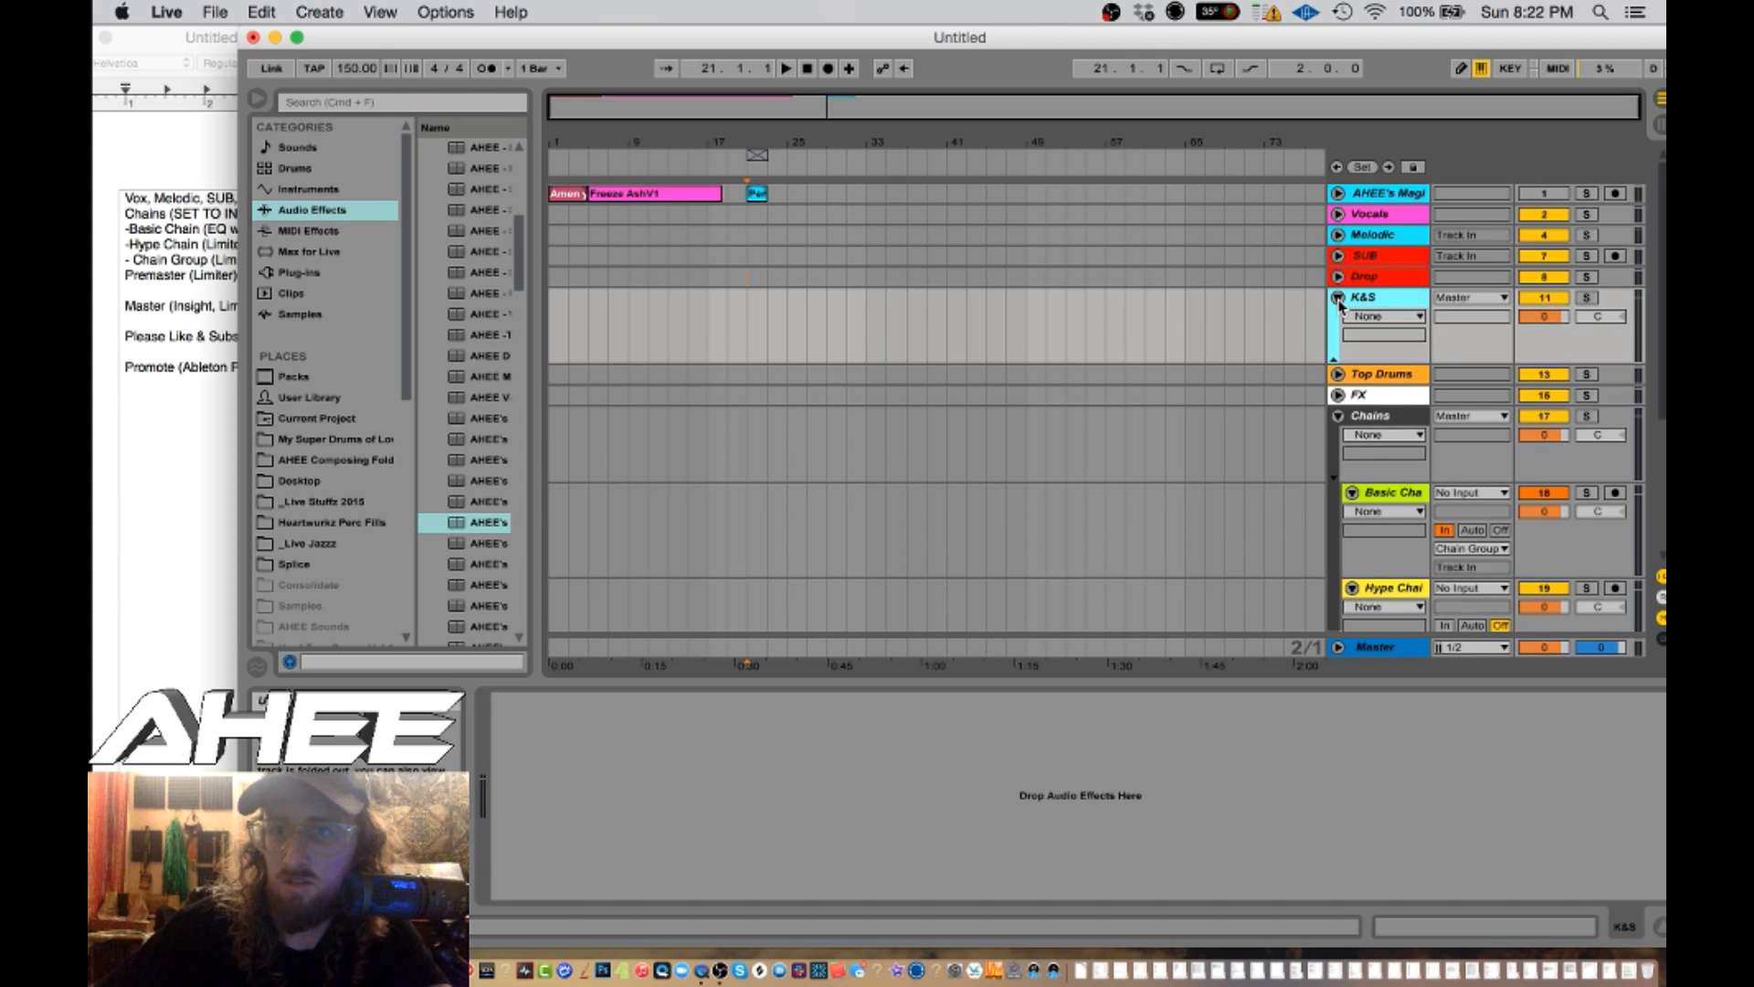
click(1465, 297)
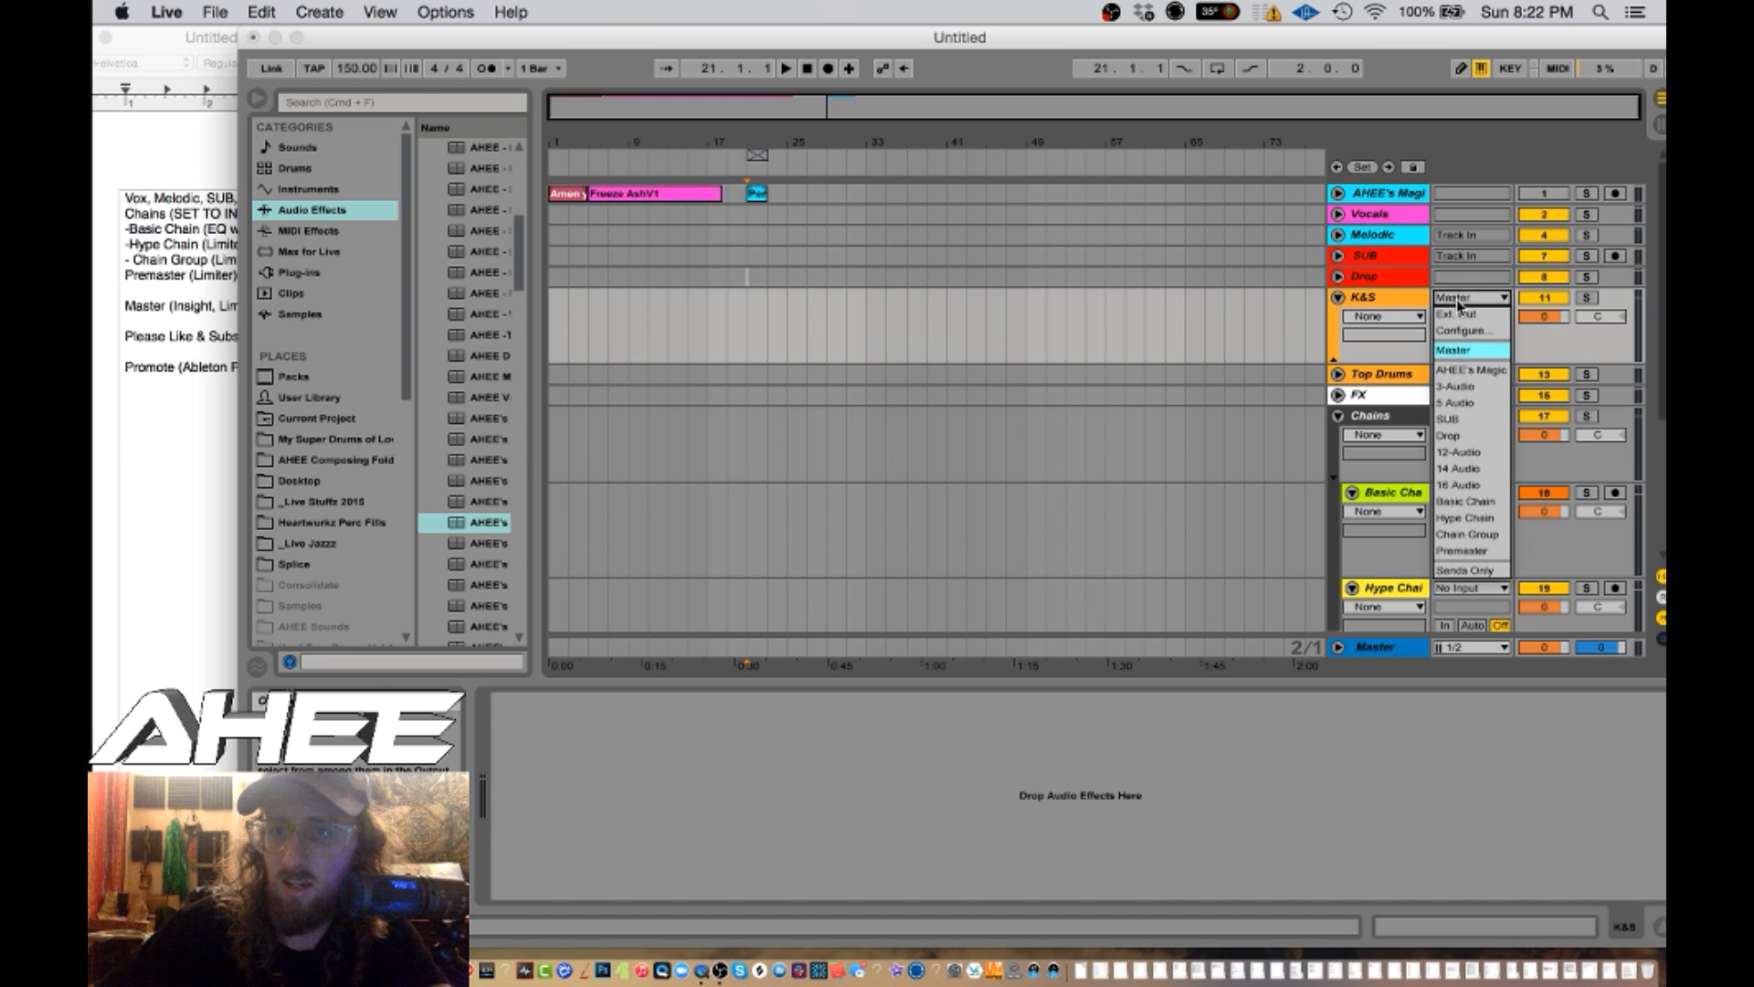
click(1470, 551)
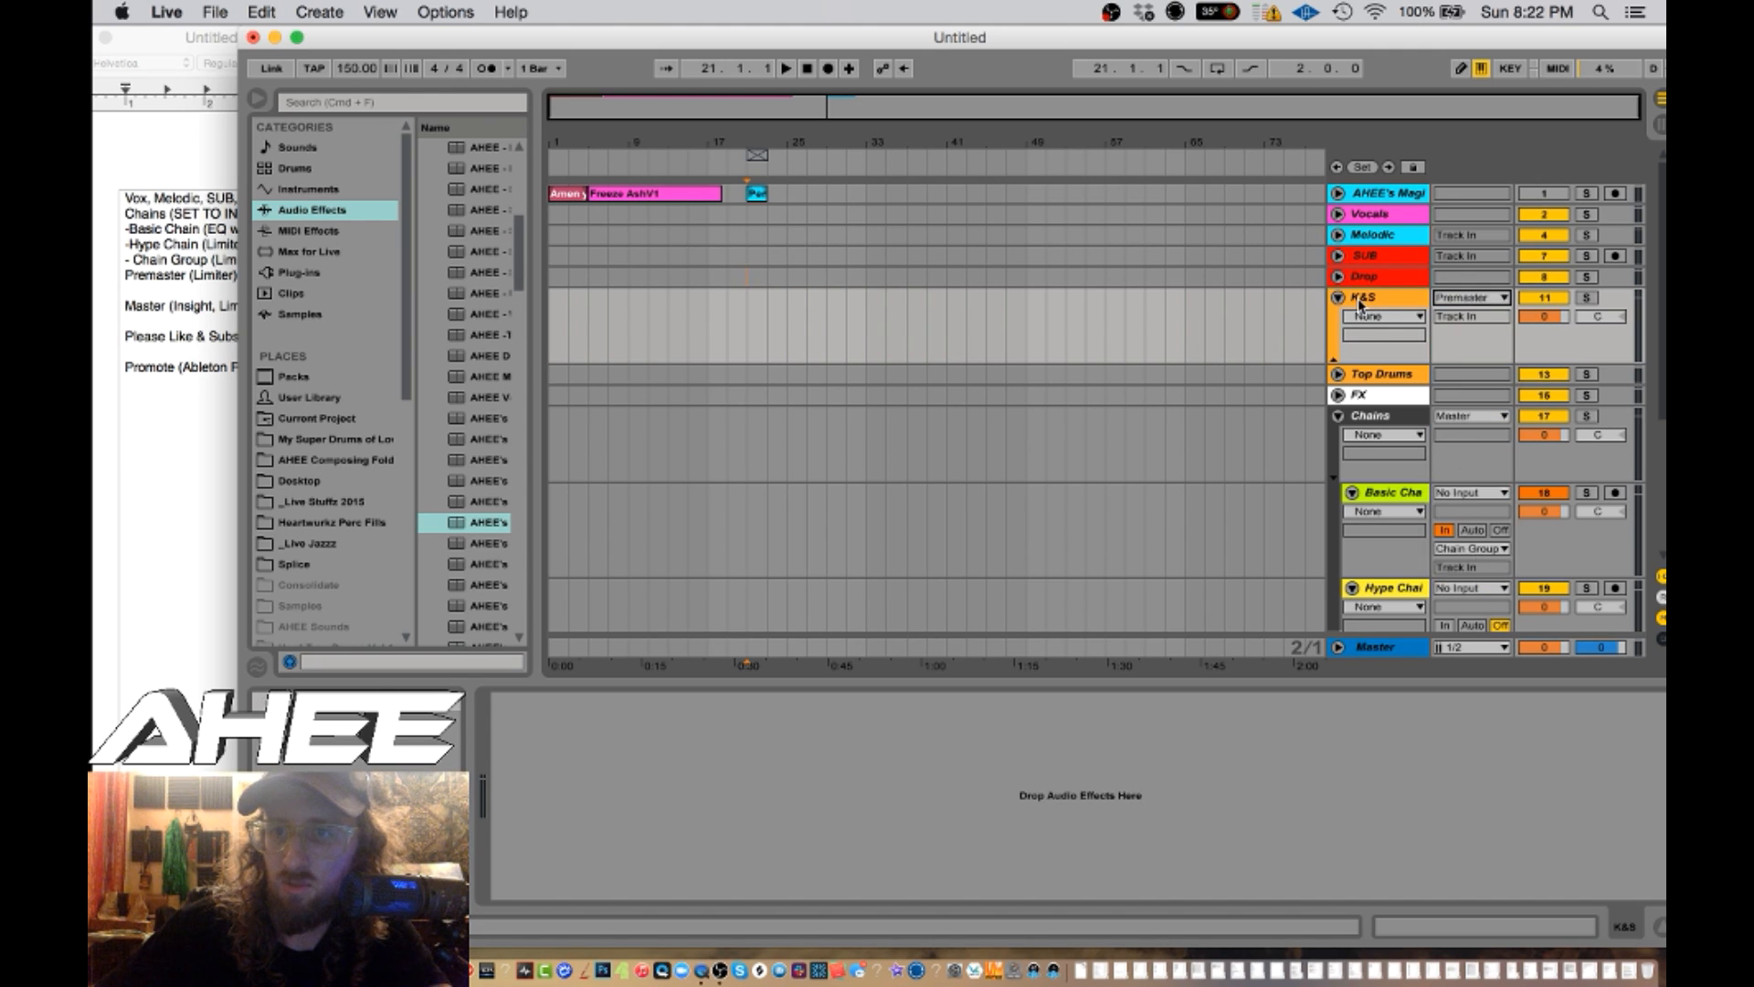
click(1339, 299)
- Route the audio output of the Top Drums group to Premaster and fold the group
click(1338, 318)
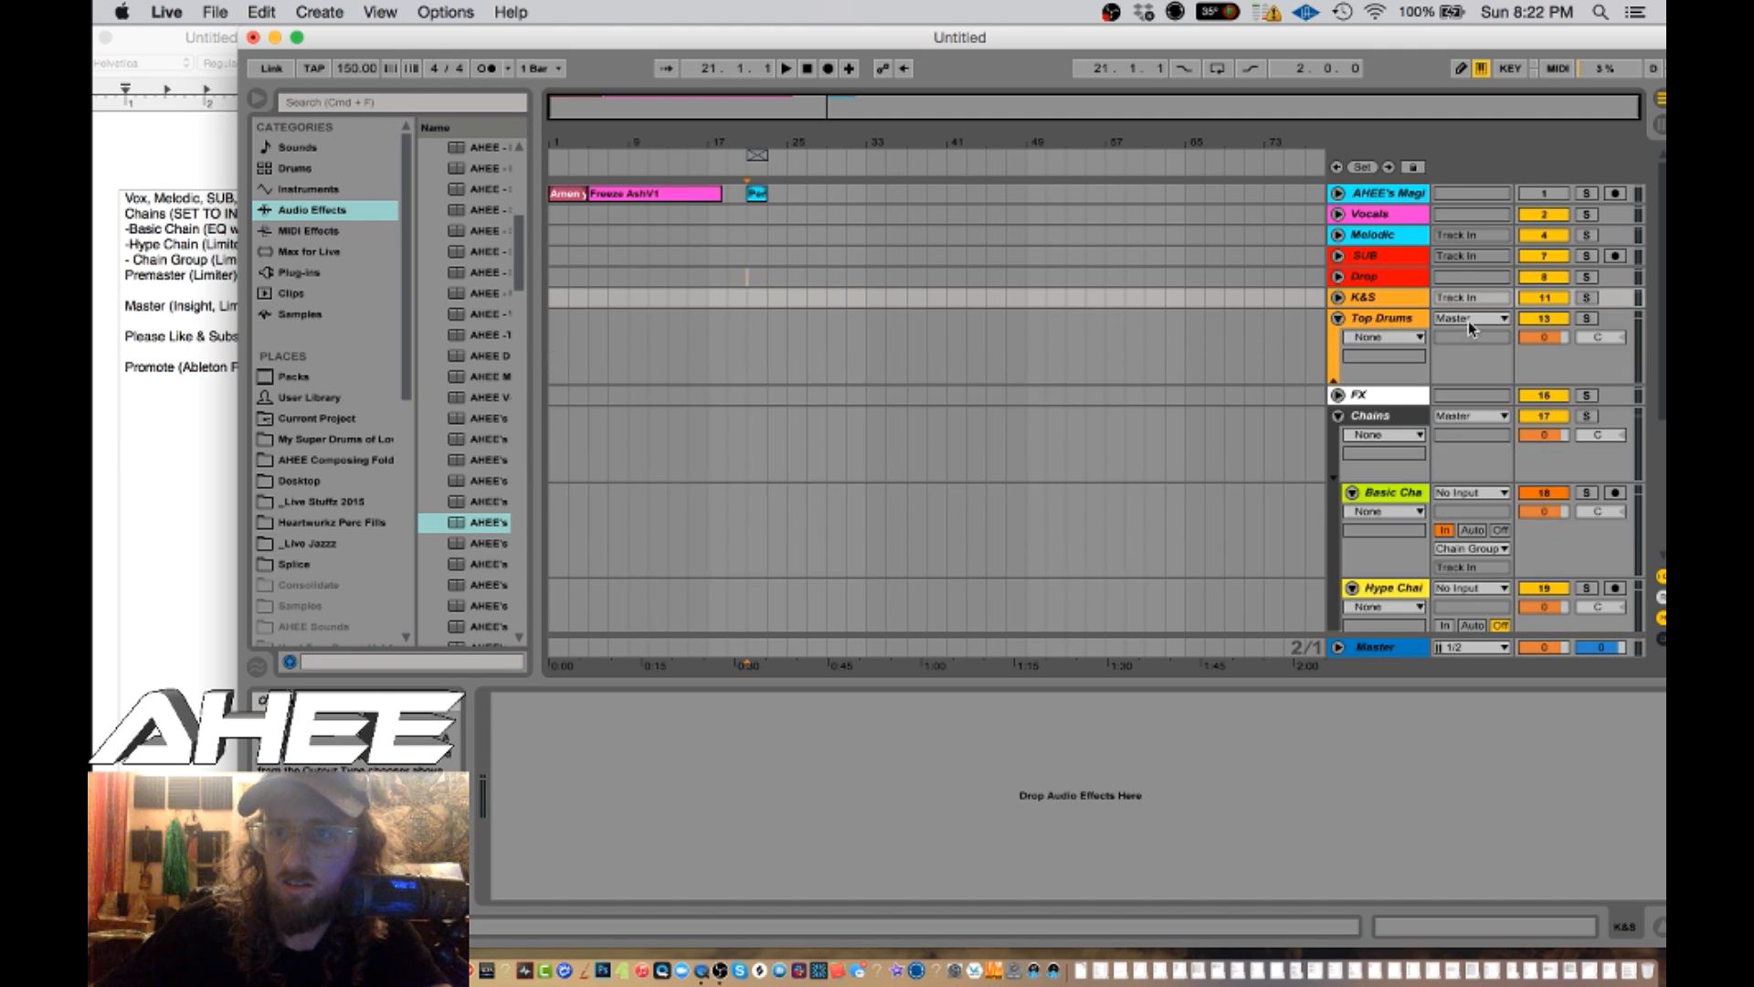
click(1467, 320)
click(1462, 571)
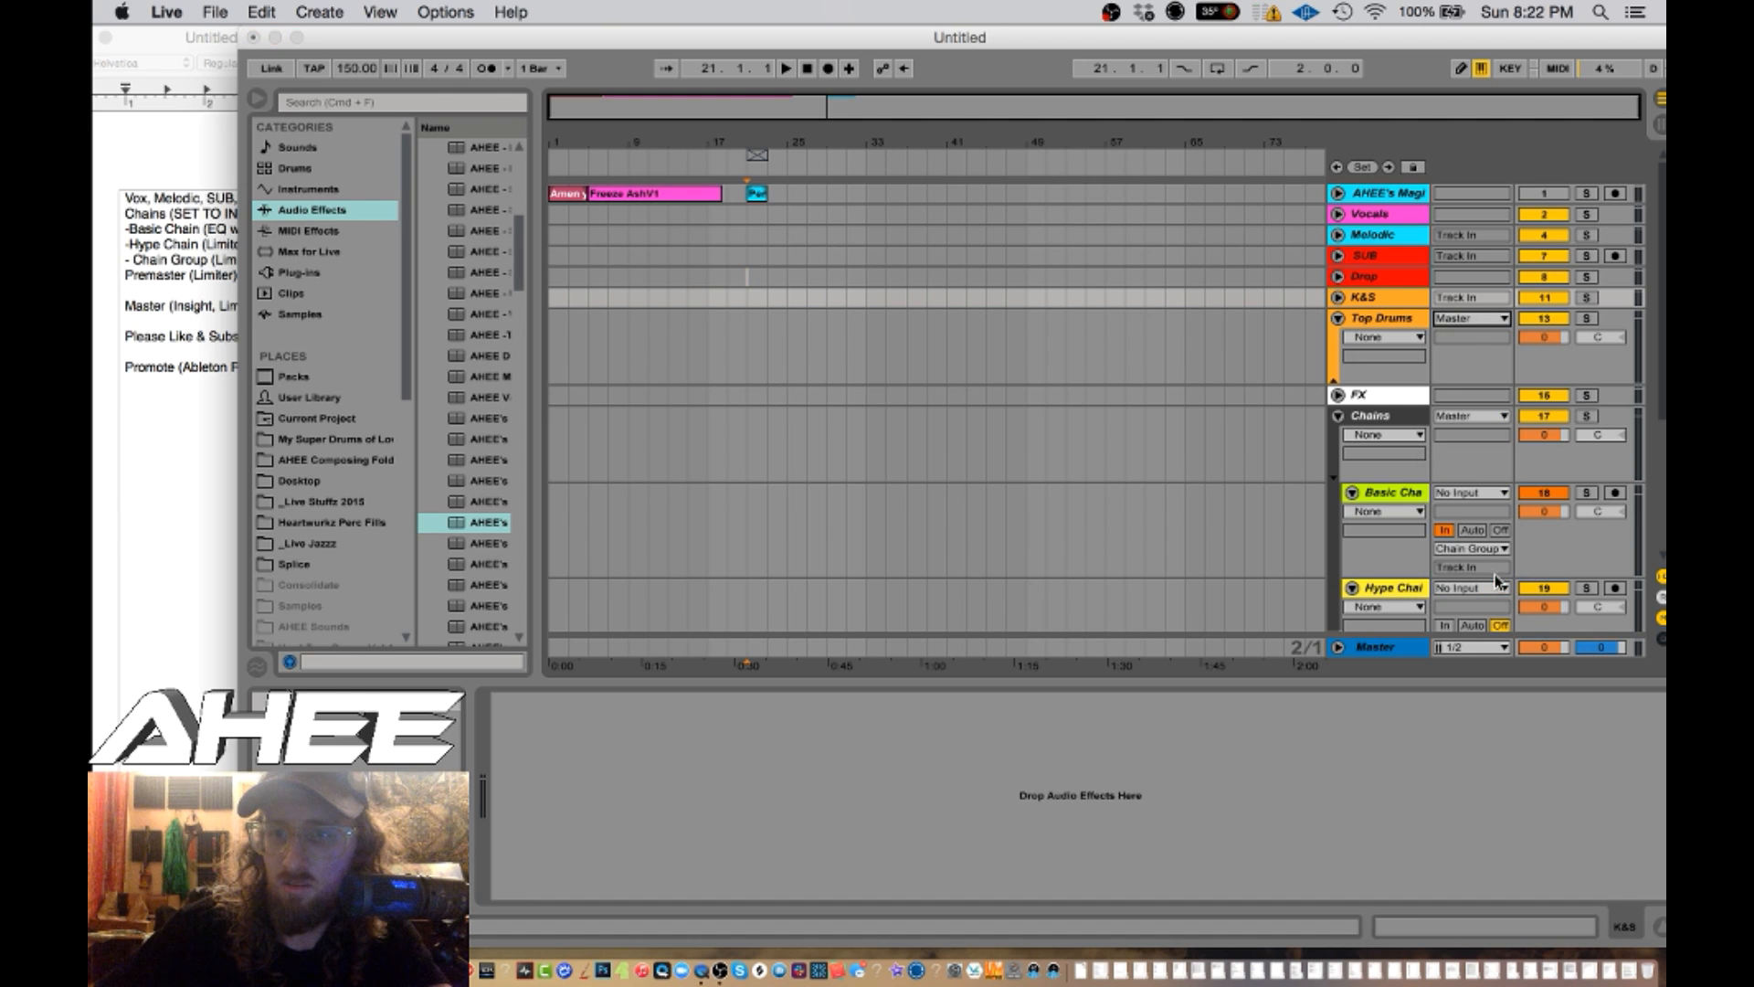
click(1339, 318)
- Unfold the Drop group, route its audio output to Basic Chain, and fold it again
click(1361, 238)
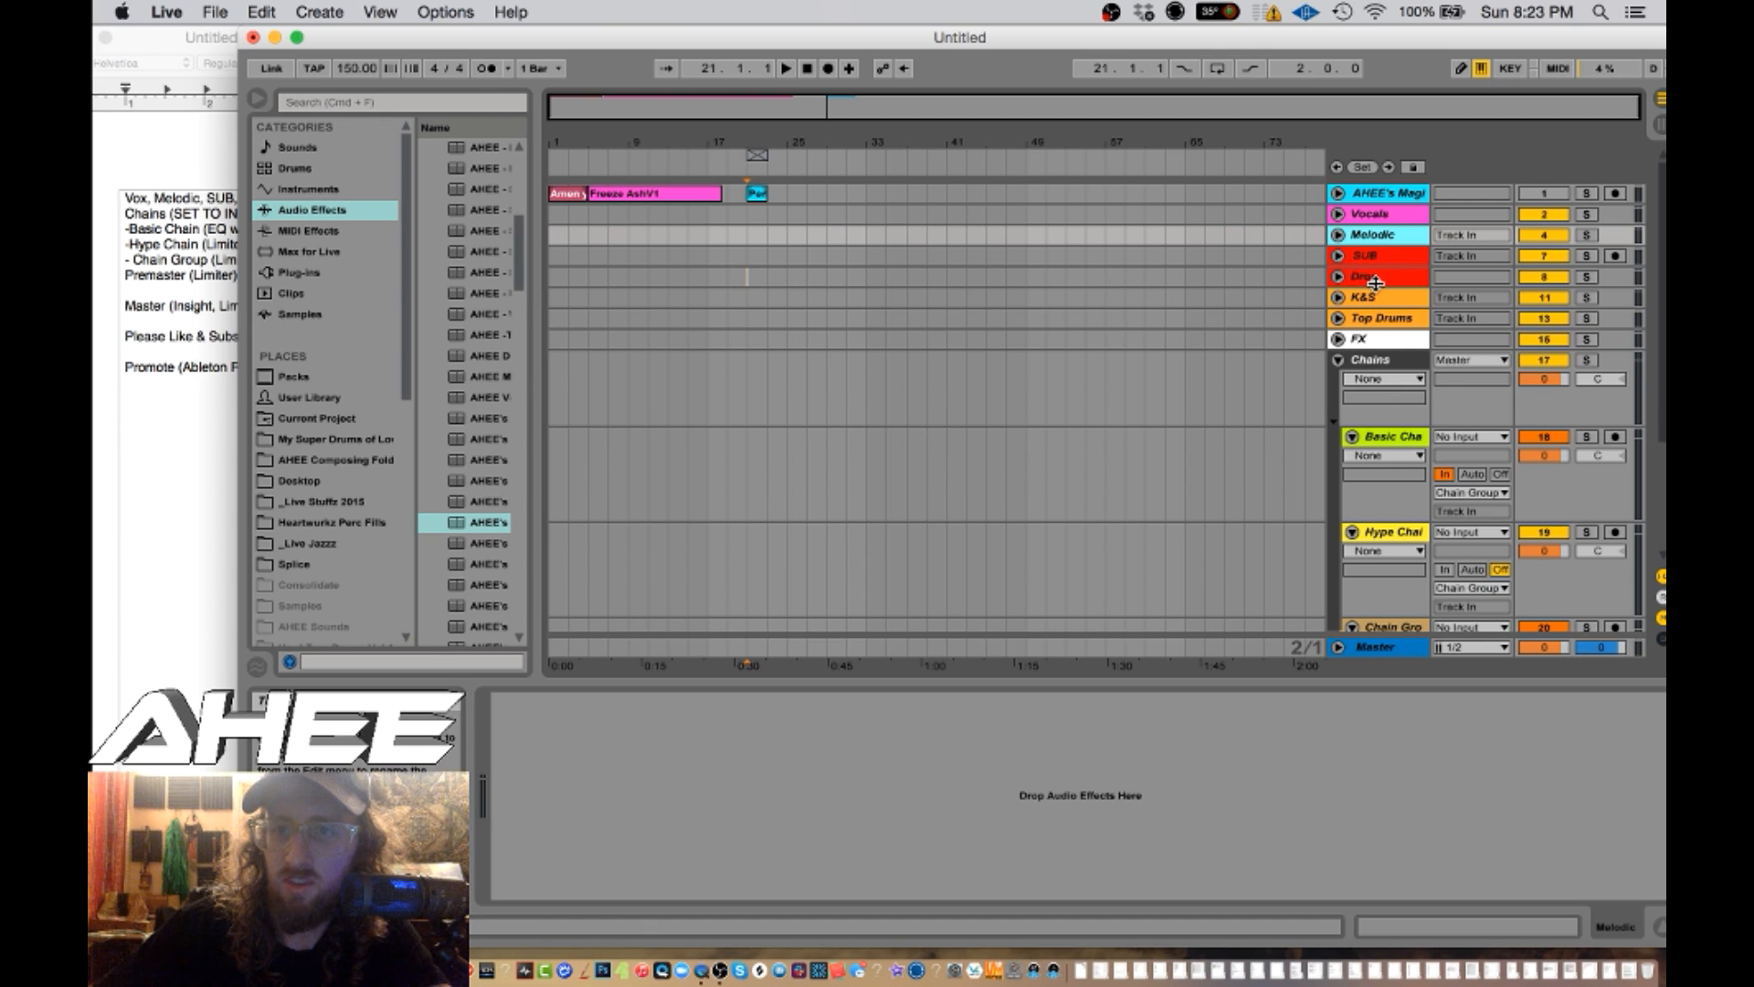
click(1374, 274)
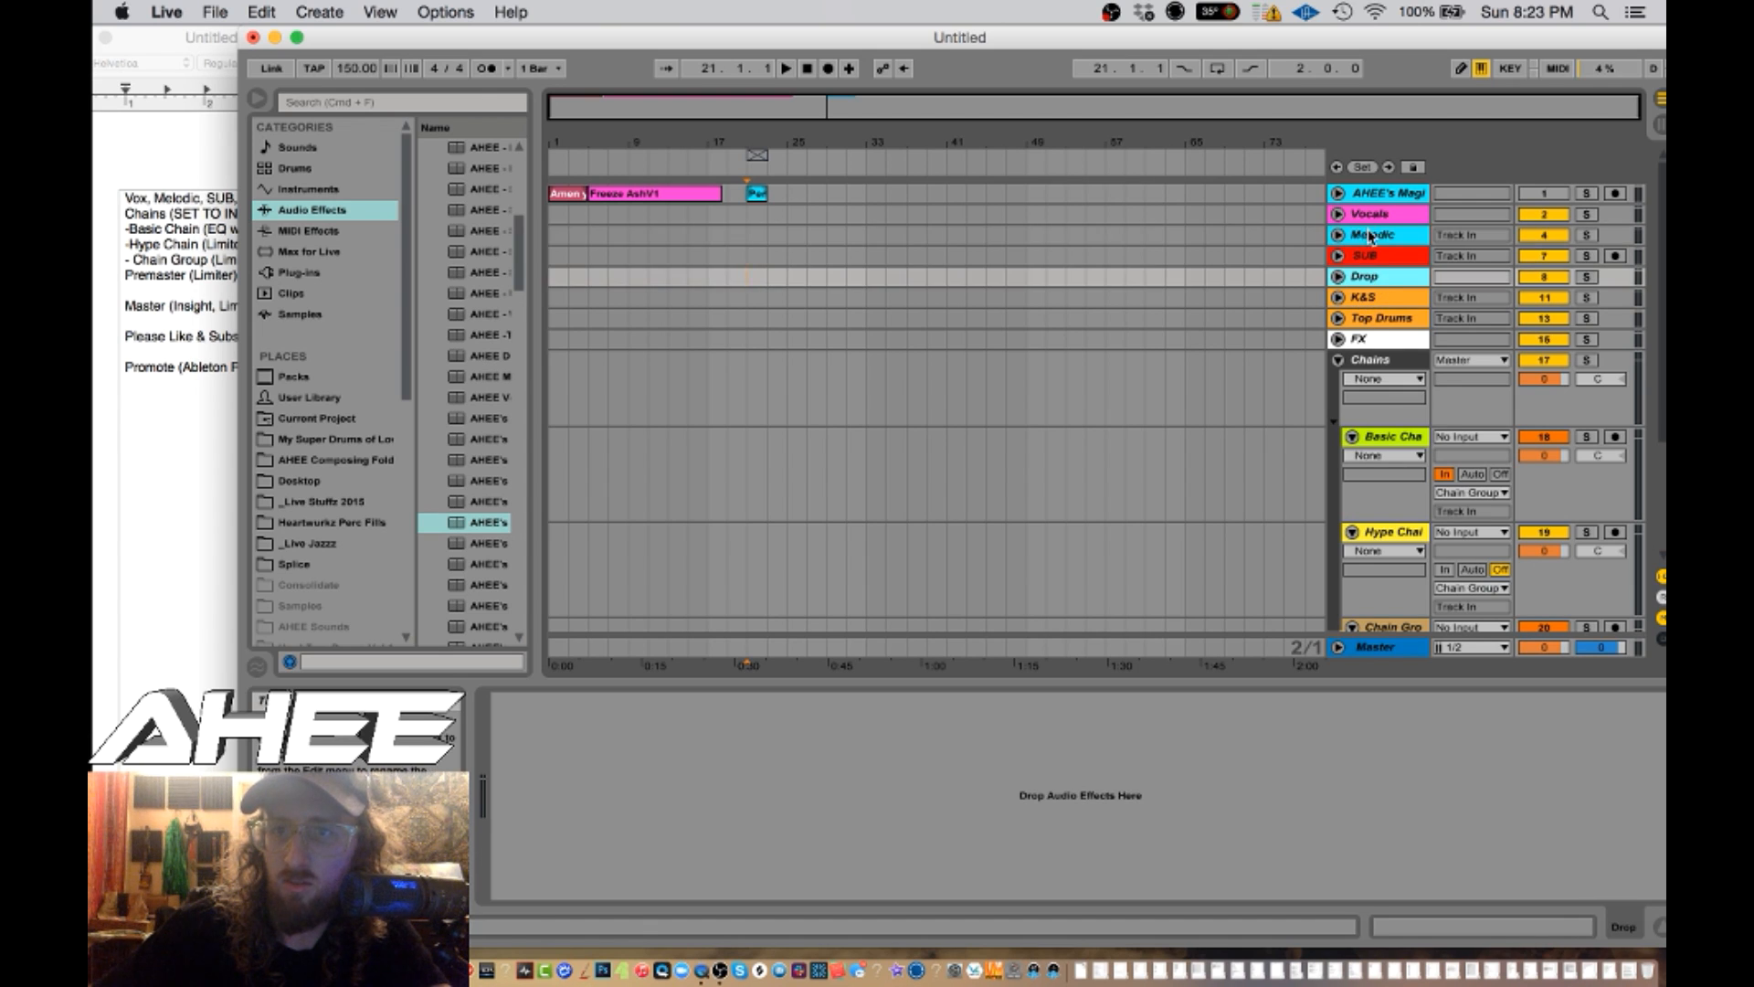
click(1338, 276)
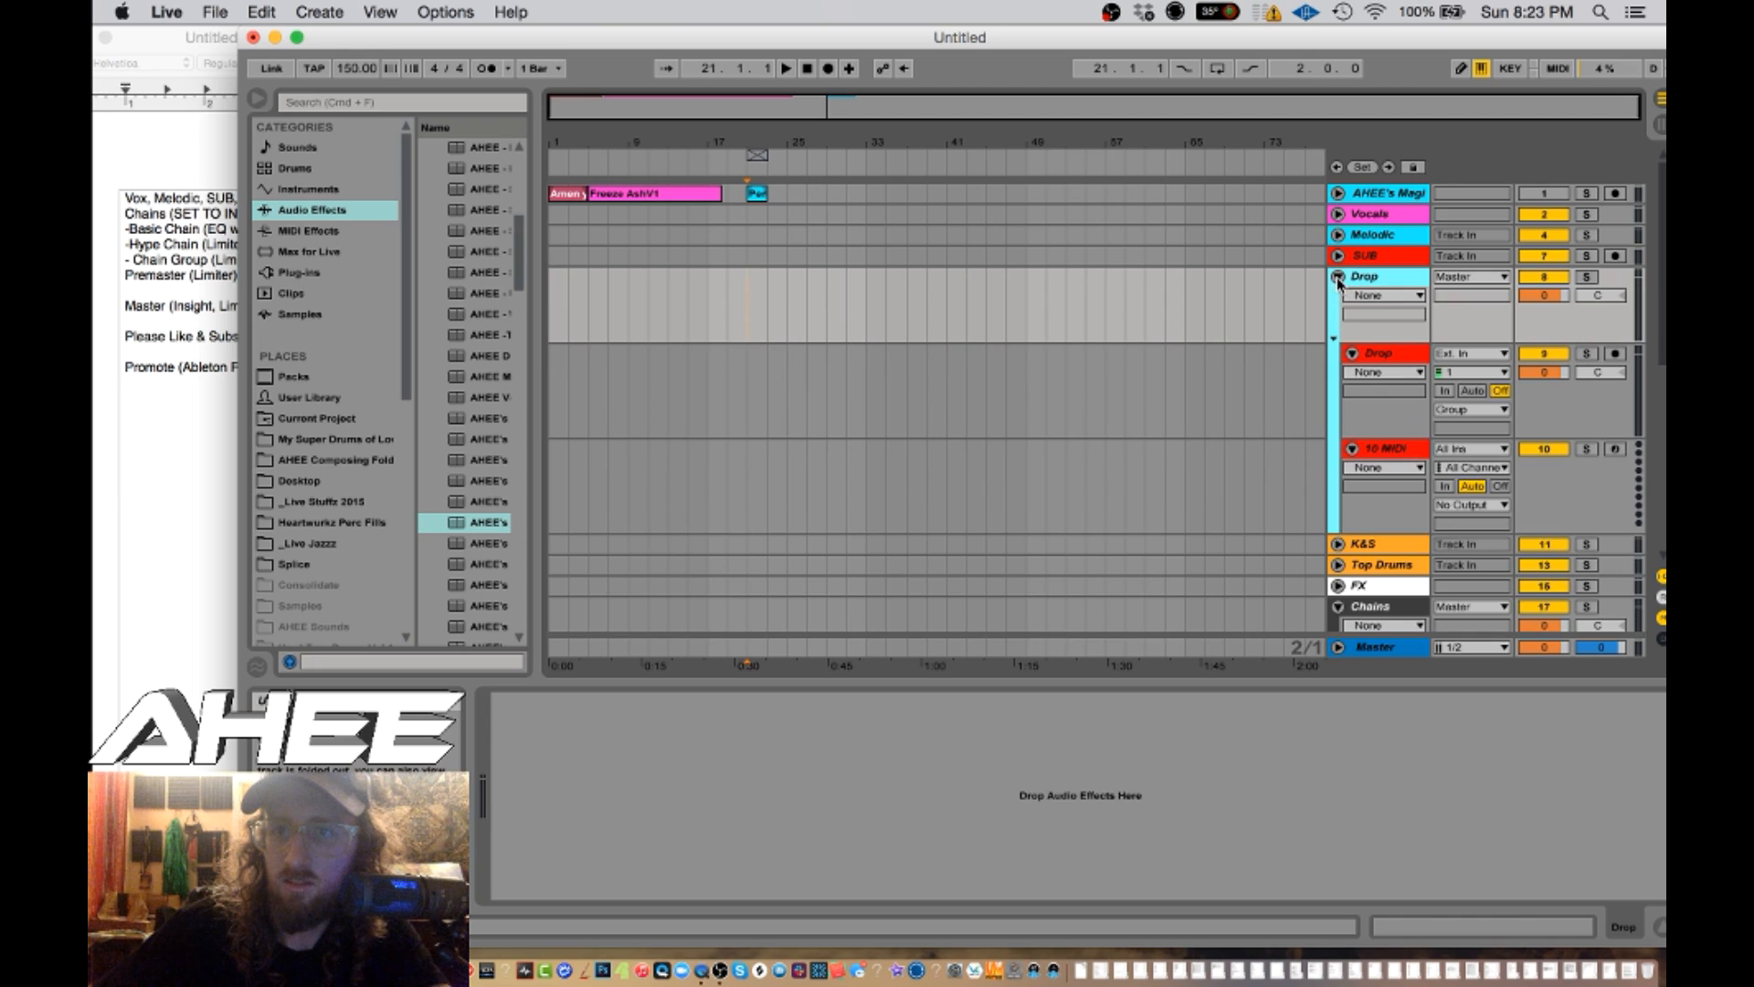
click(1456, 279)
click(1465, 481)
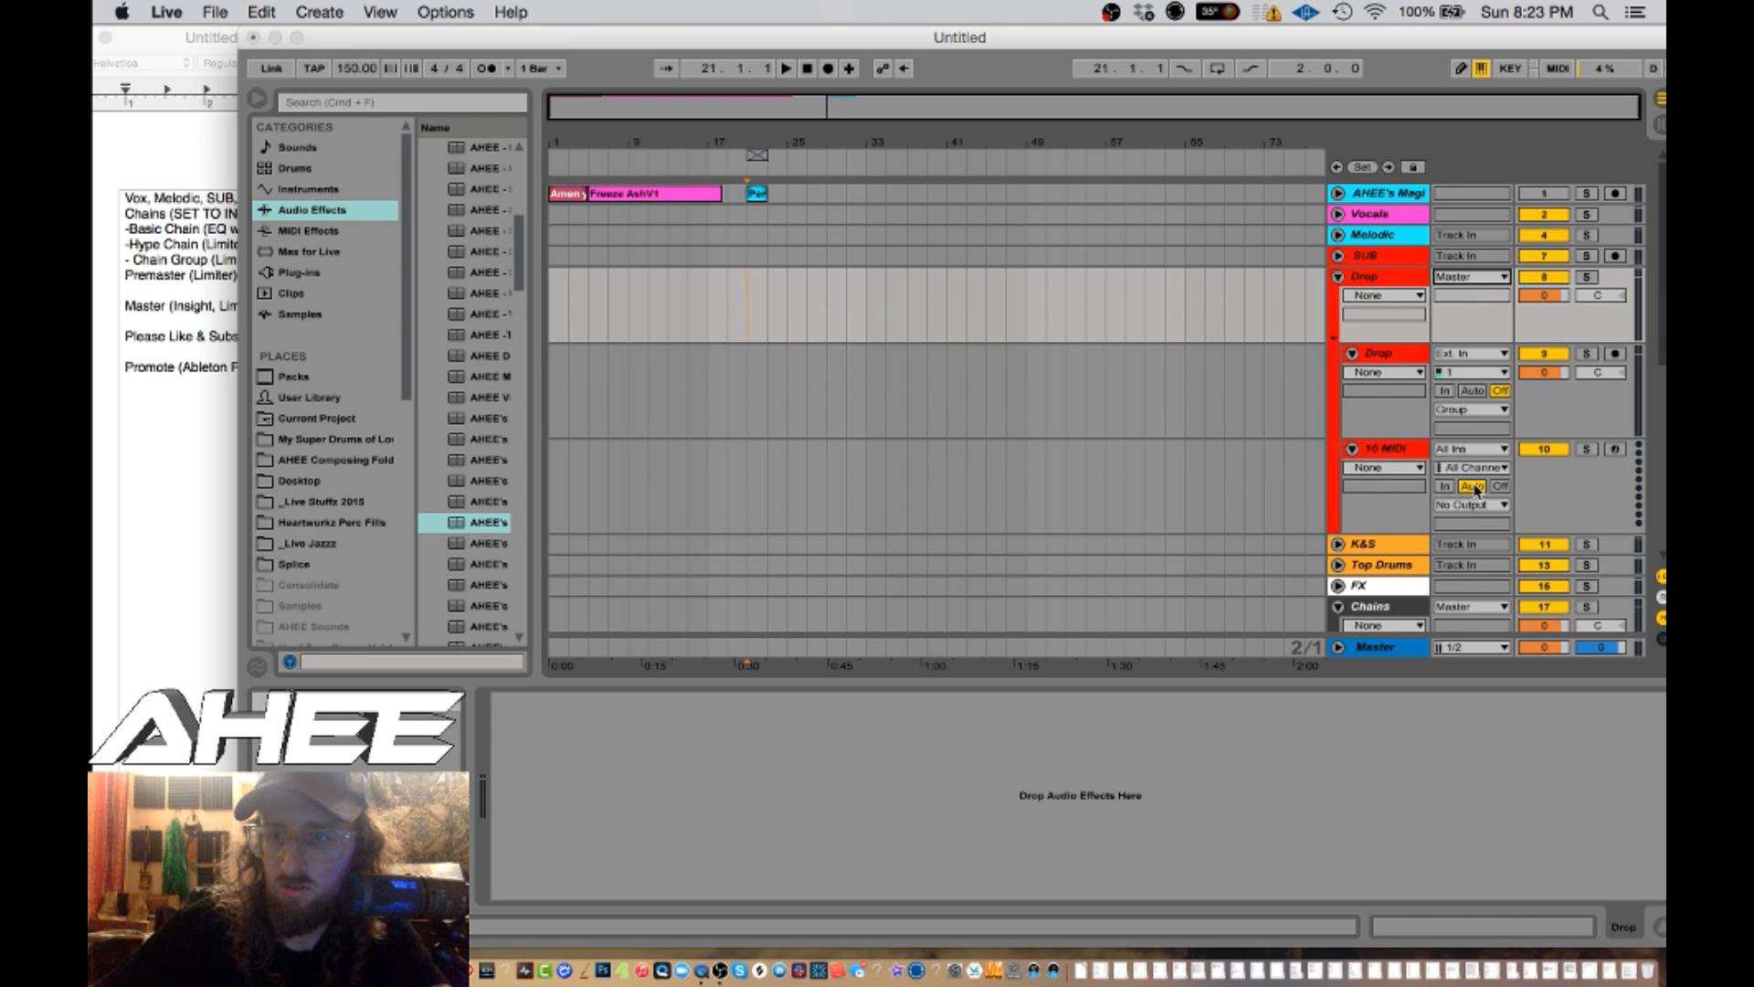
click(1337, 275)
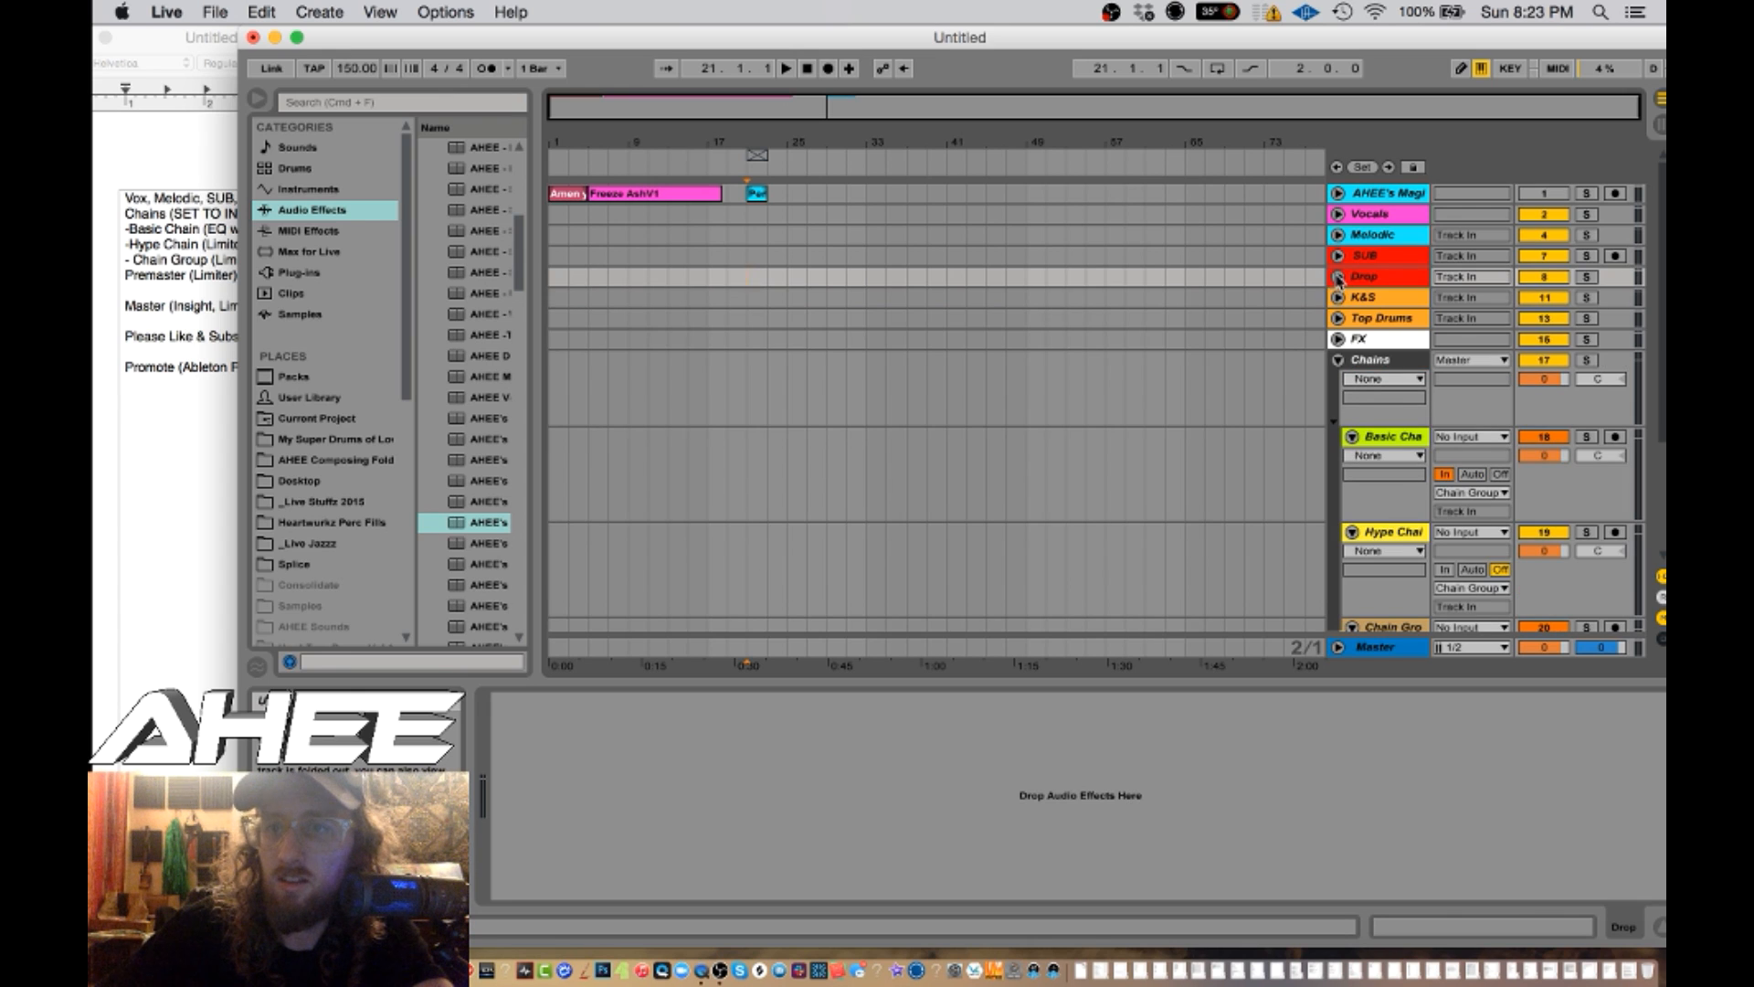
- Unfold the Vocals group to check its audio output routing, and fold it again
click(1362, 216)
click(1337, 214)
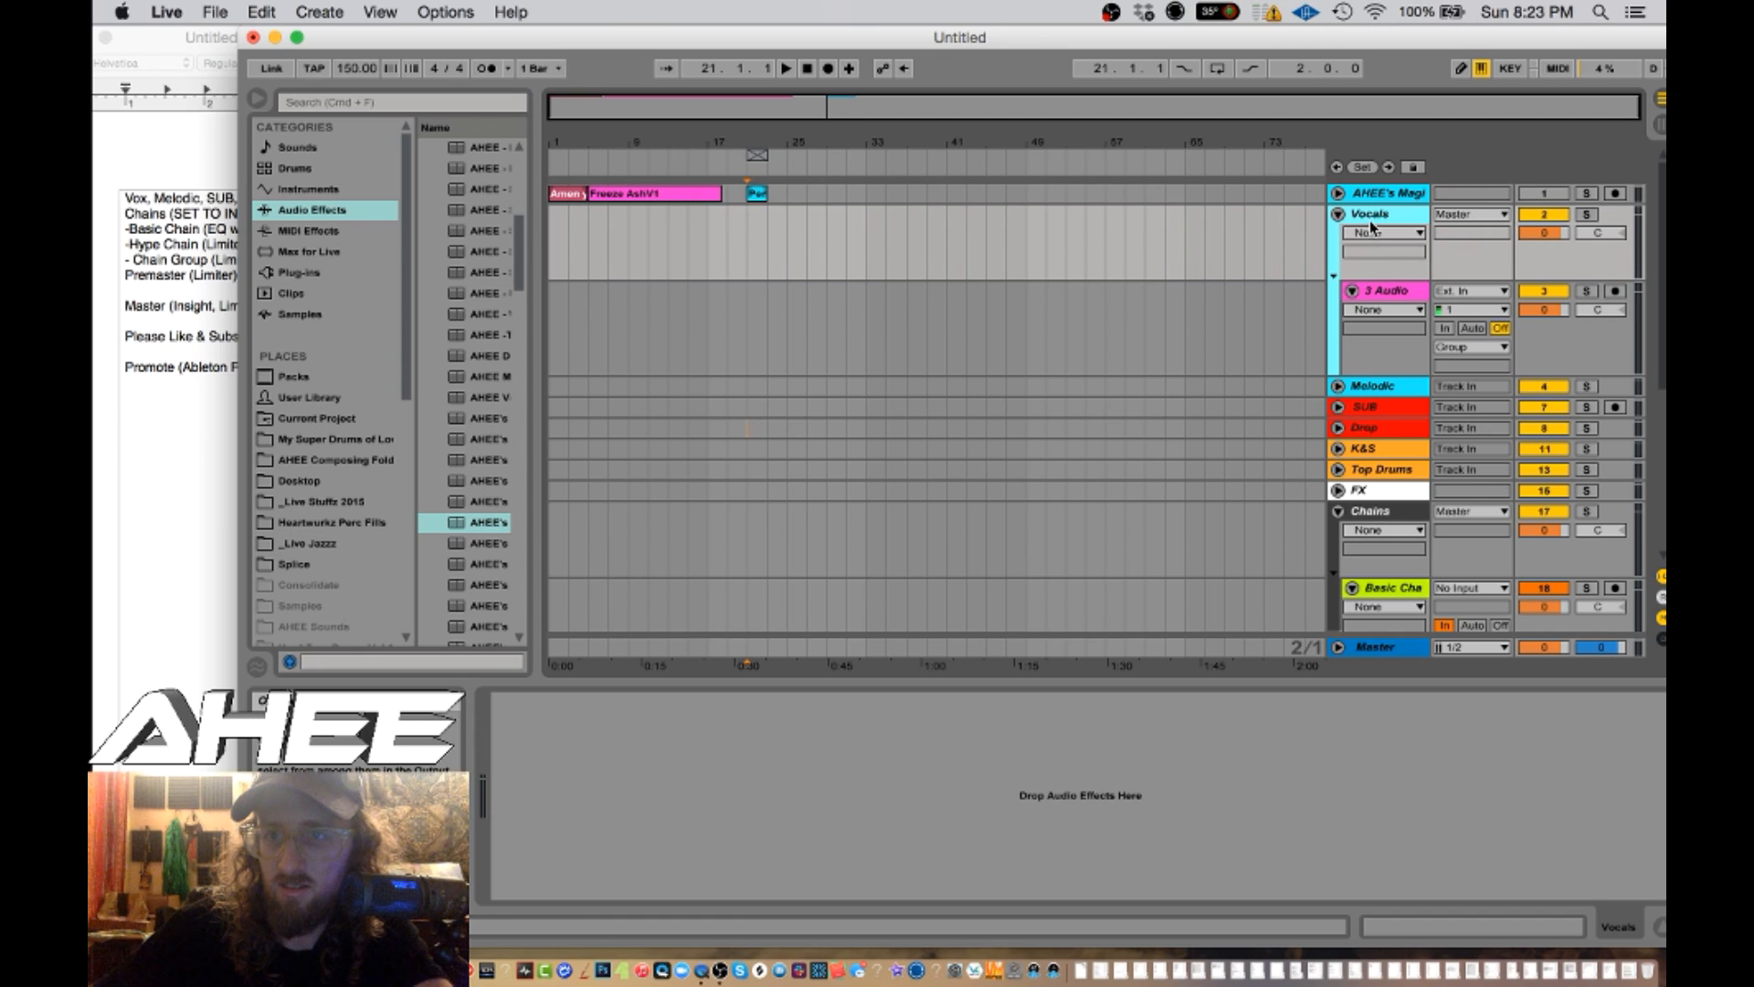
click(1339, 214)
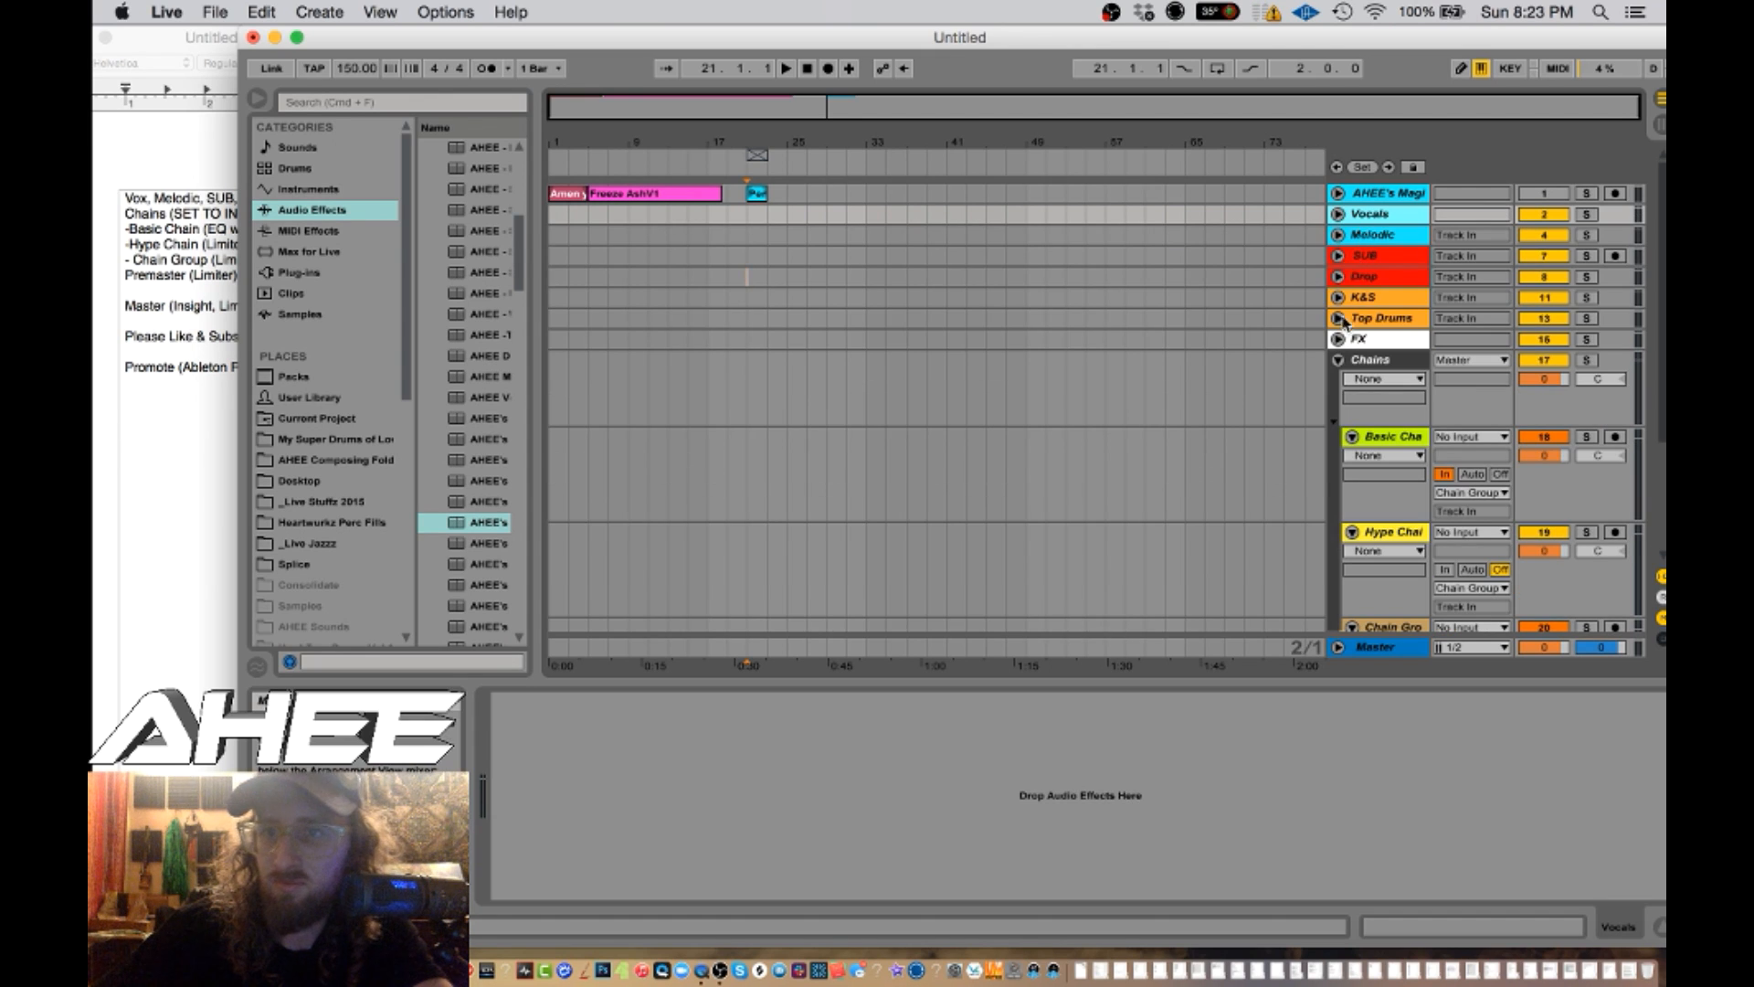
click(1374, 197)
click(1359, 217)
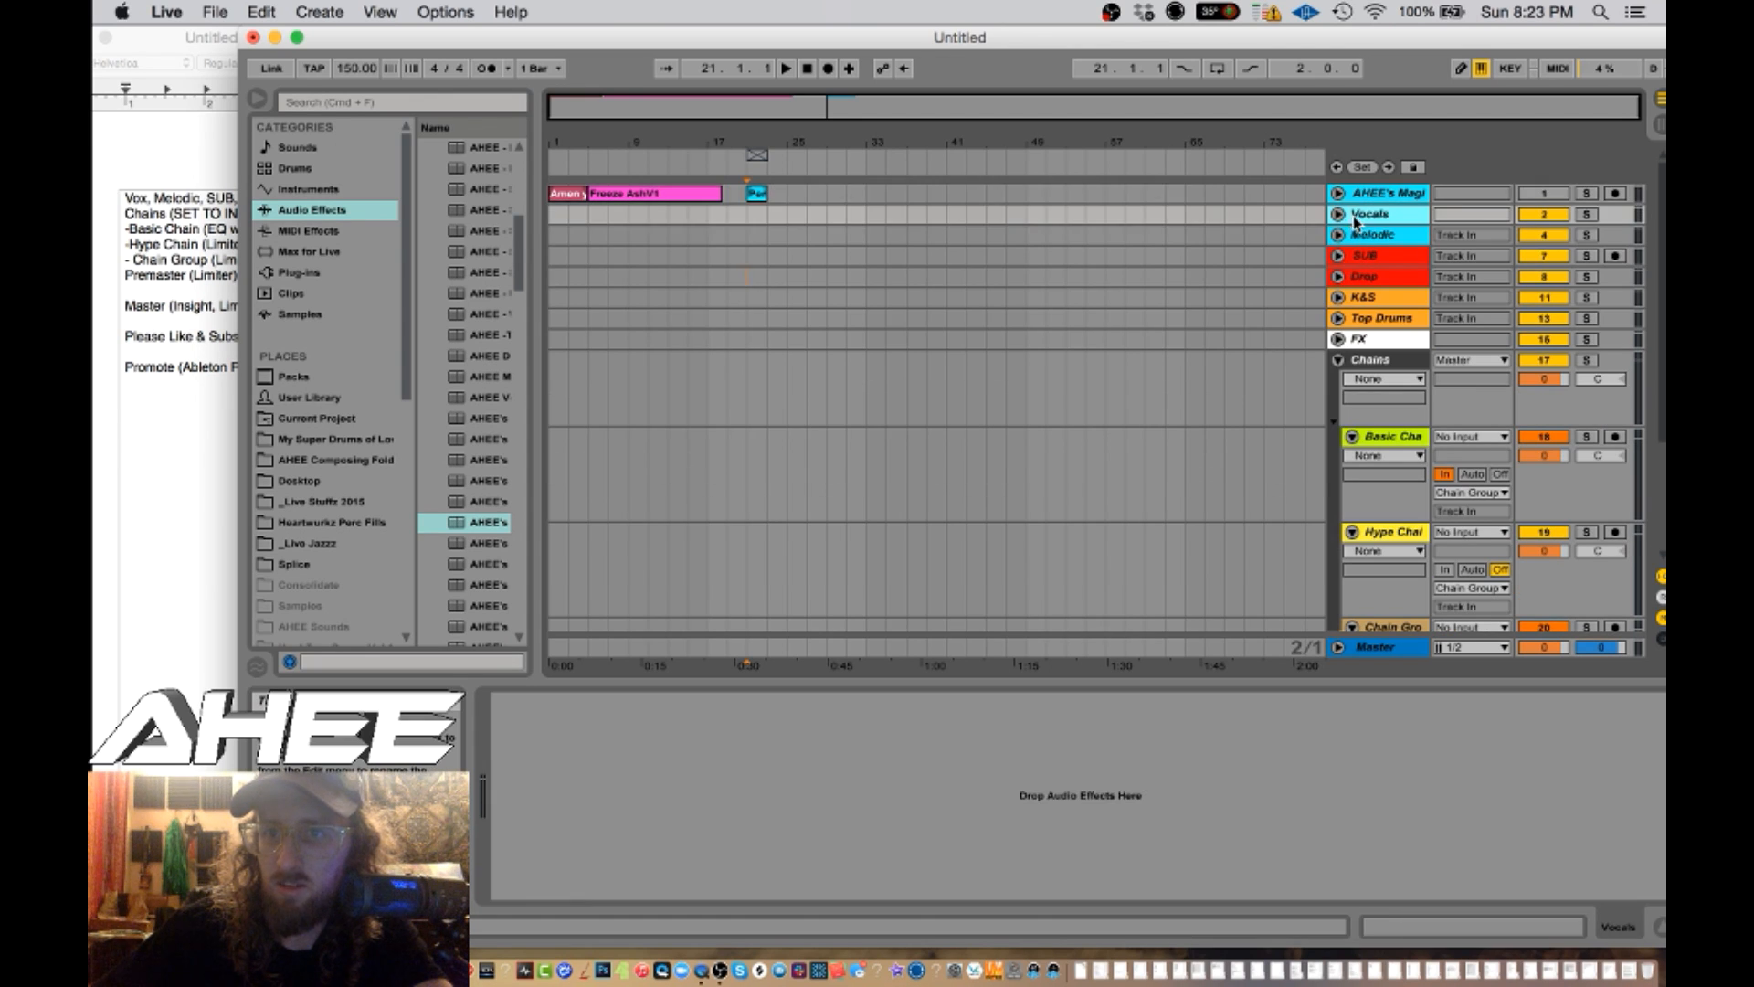
- Unfold the FX group, route its audio output to Premaster, and fold it again
click(1339, 340)
click(1376, 344)
click(1471, 340)
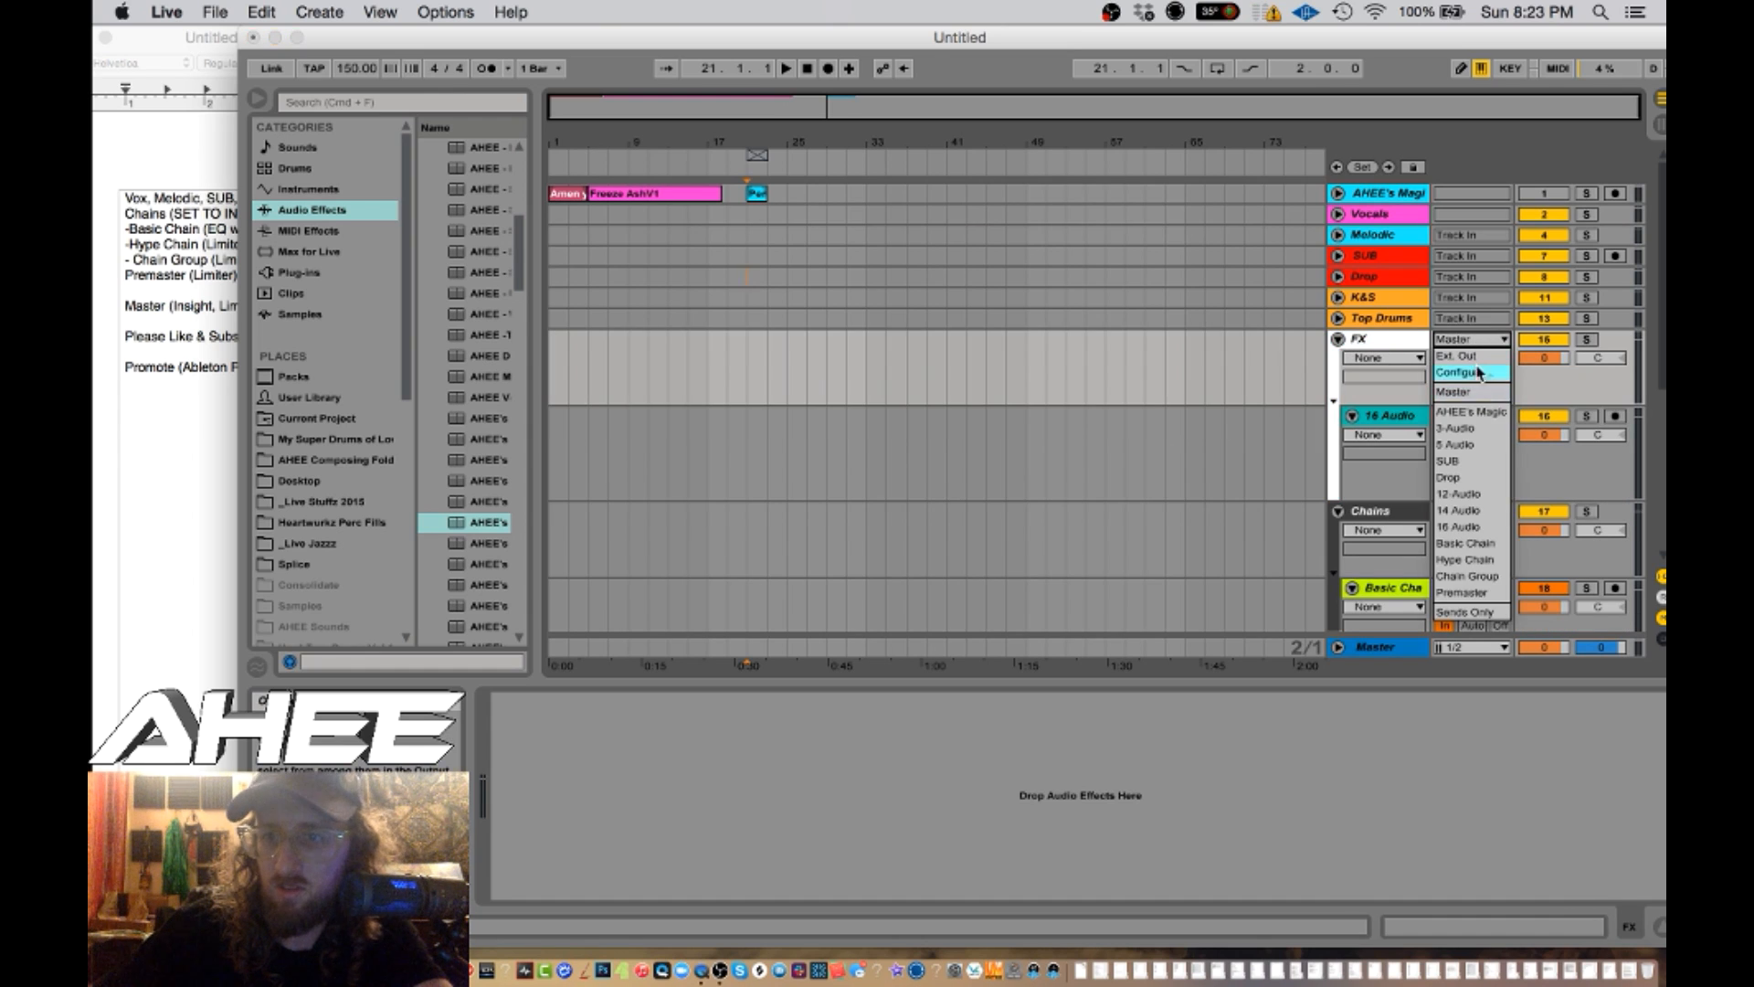
click(1463, 594)
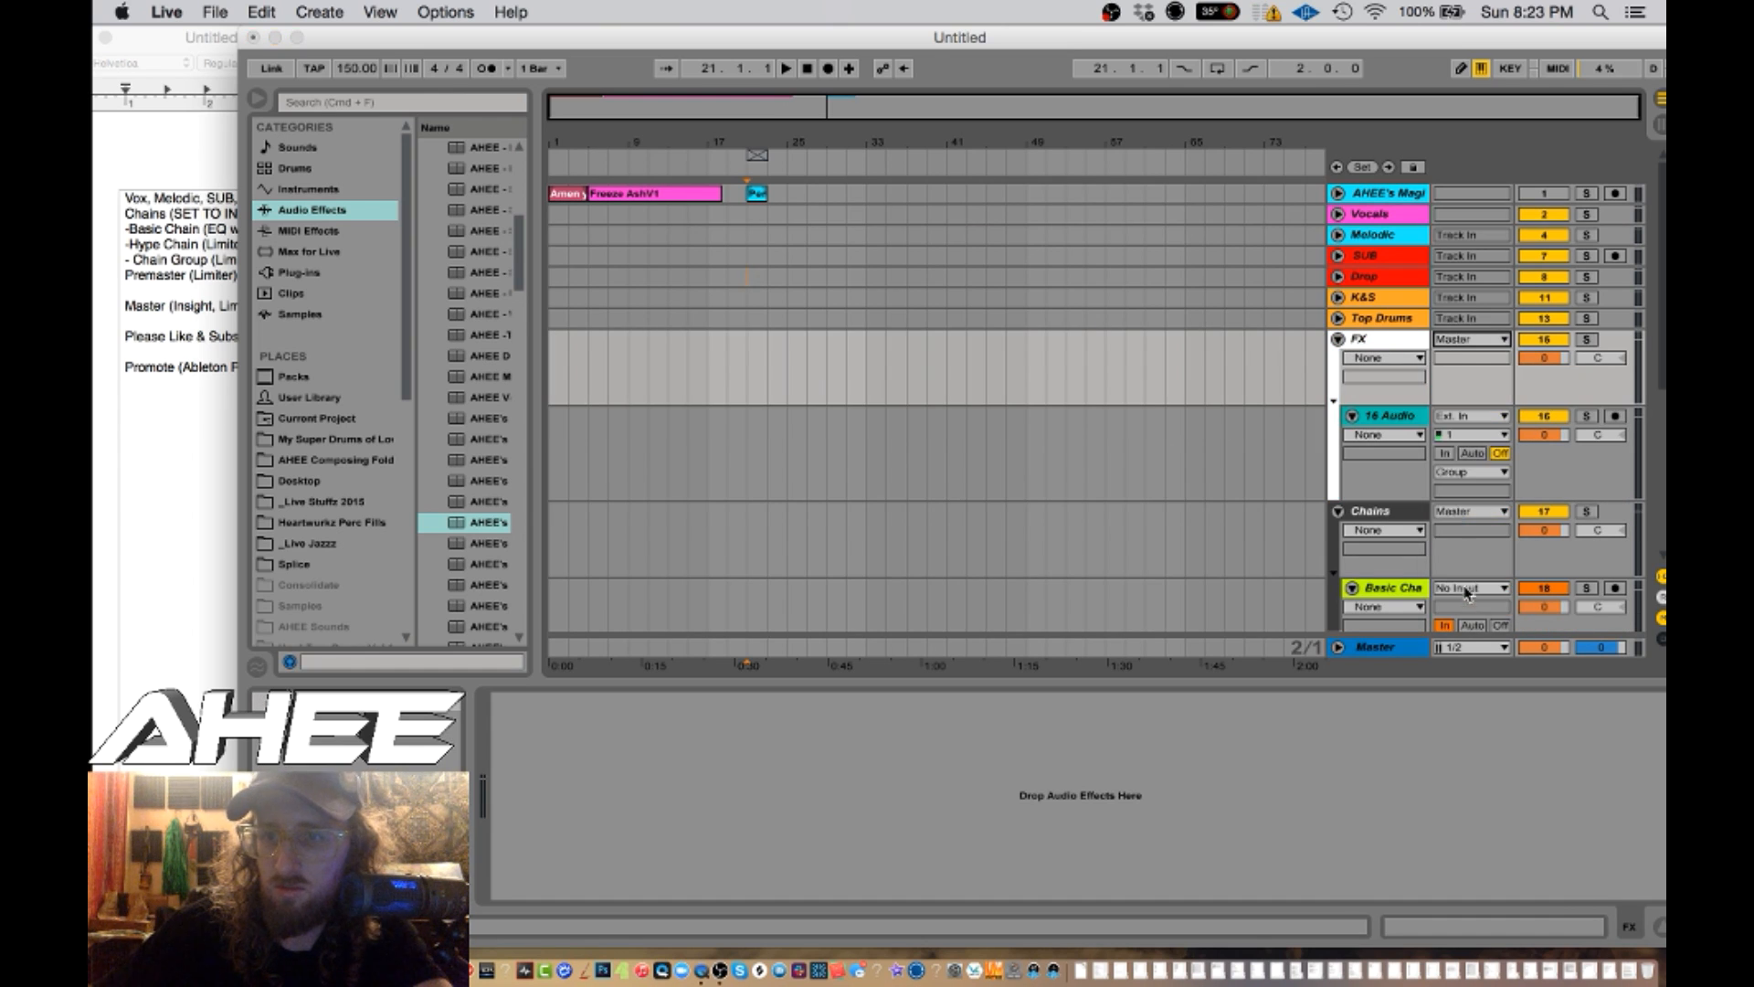
click(1336, 340)
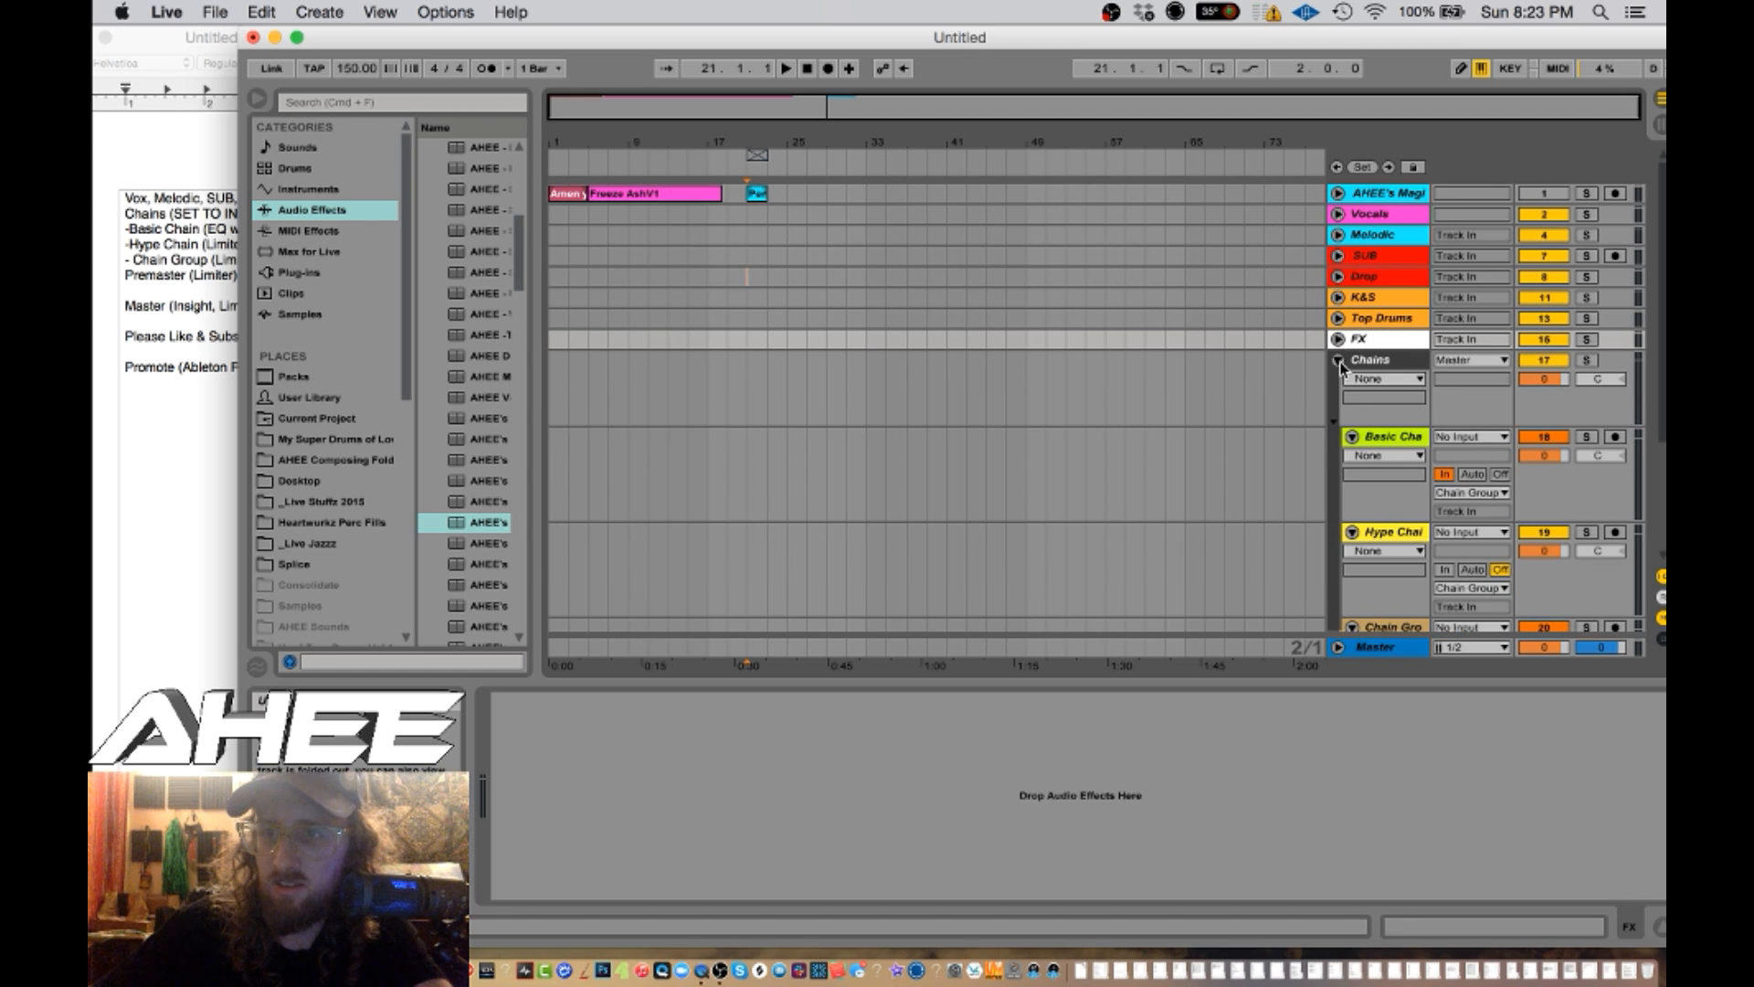
- Set the input monitoring of the Hype Chain track inside the Chains group to In
click(1339, 361)
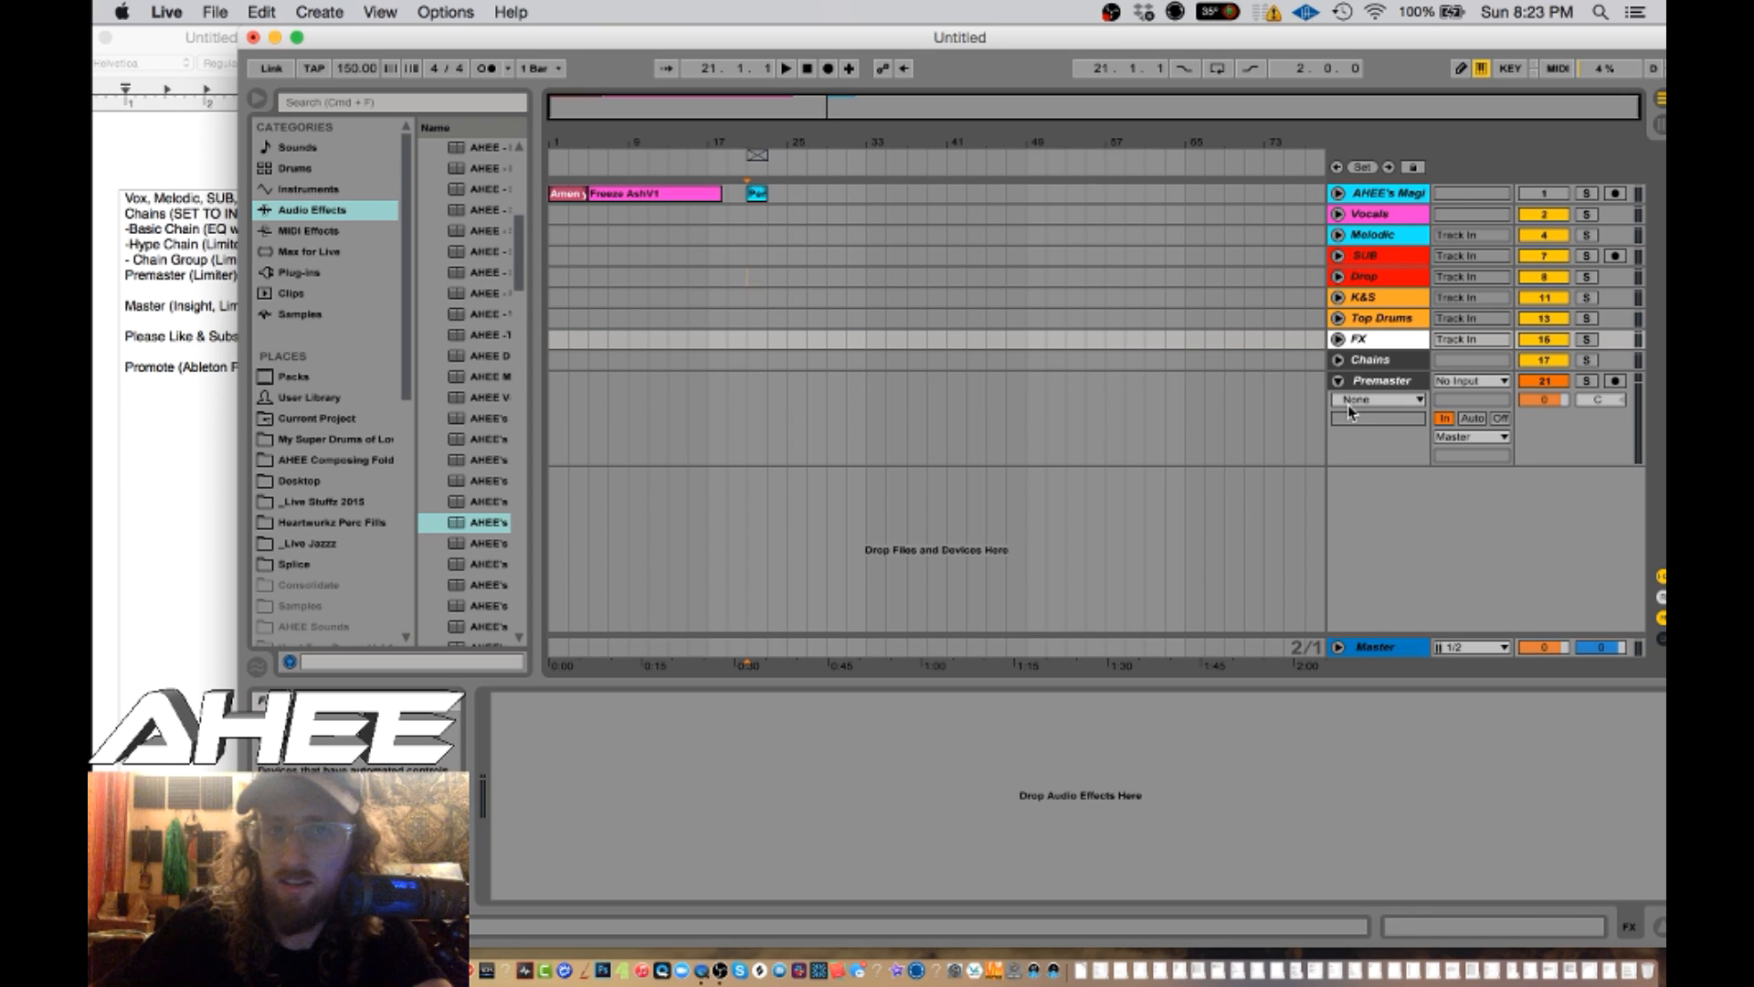
click(1366, 382)
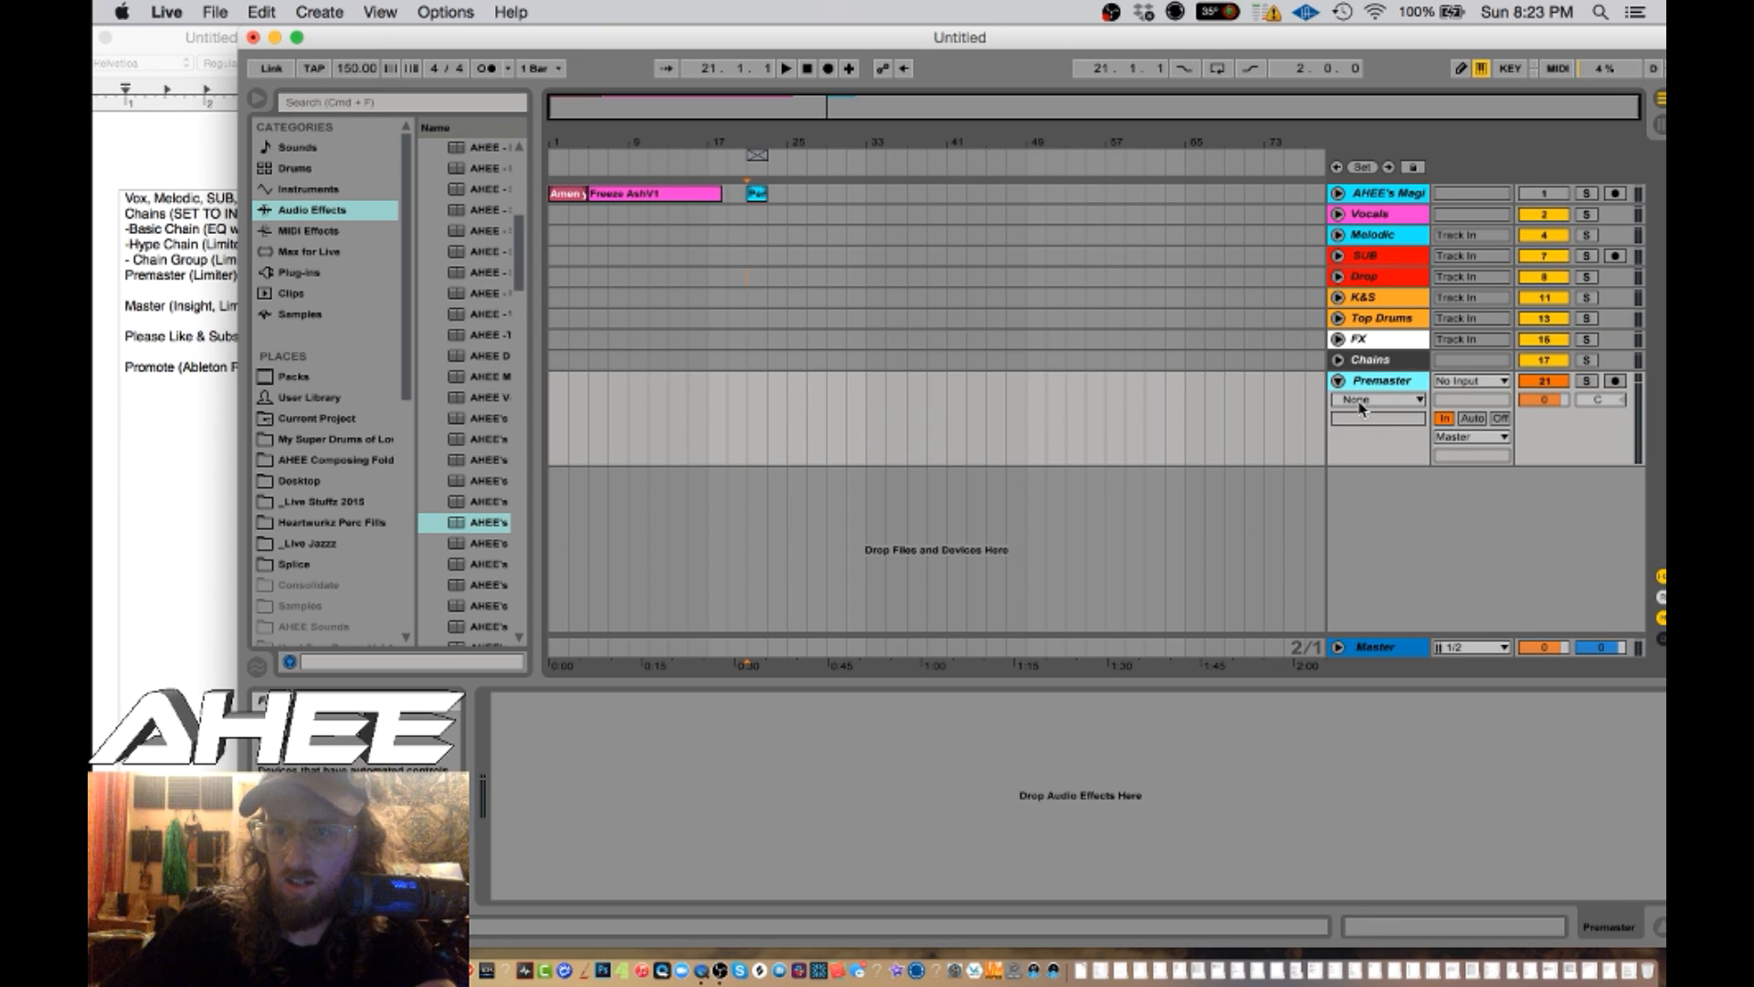
click(1338, 361)
scroll(1351, 417, down, 2)
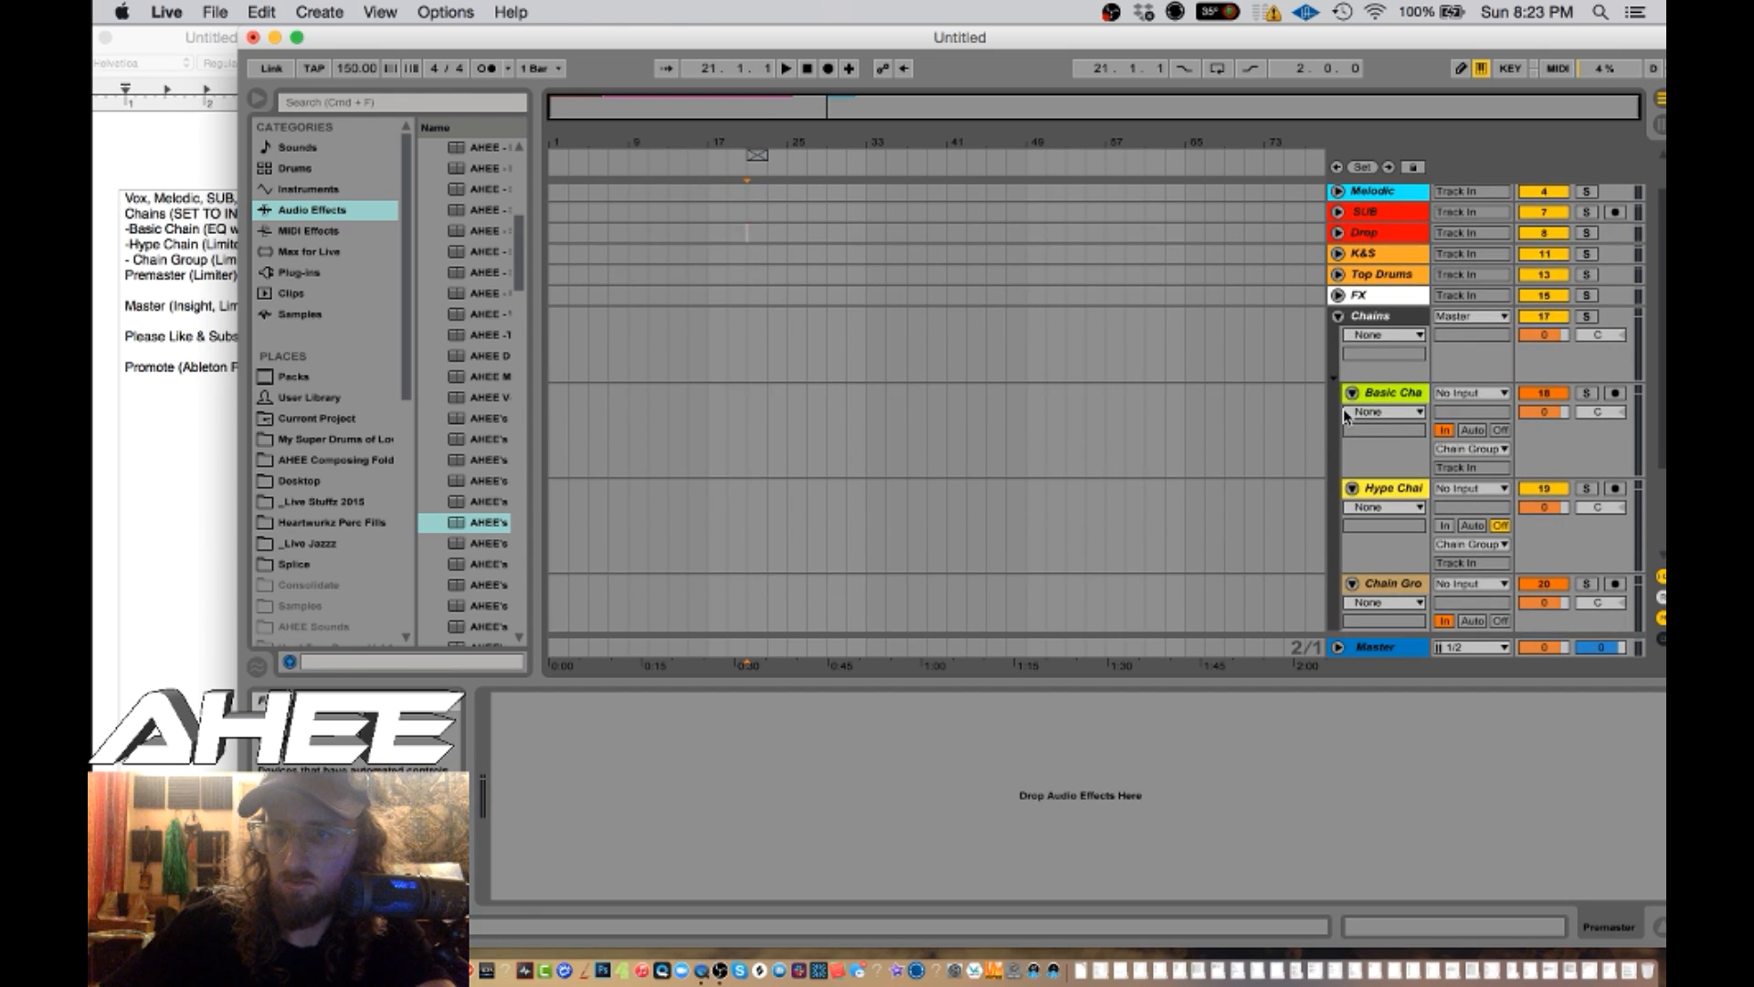
click(1420, 520)
click(1444, 526)
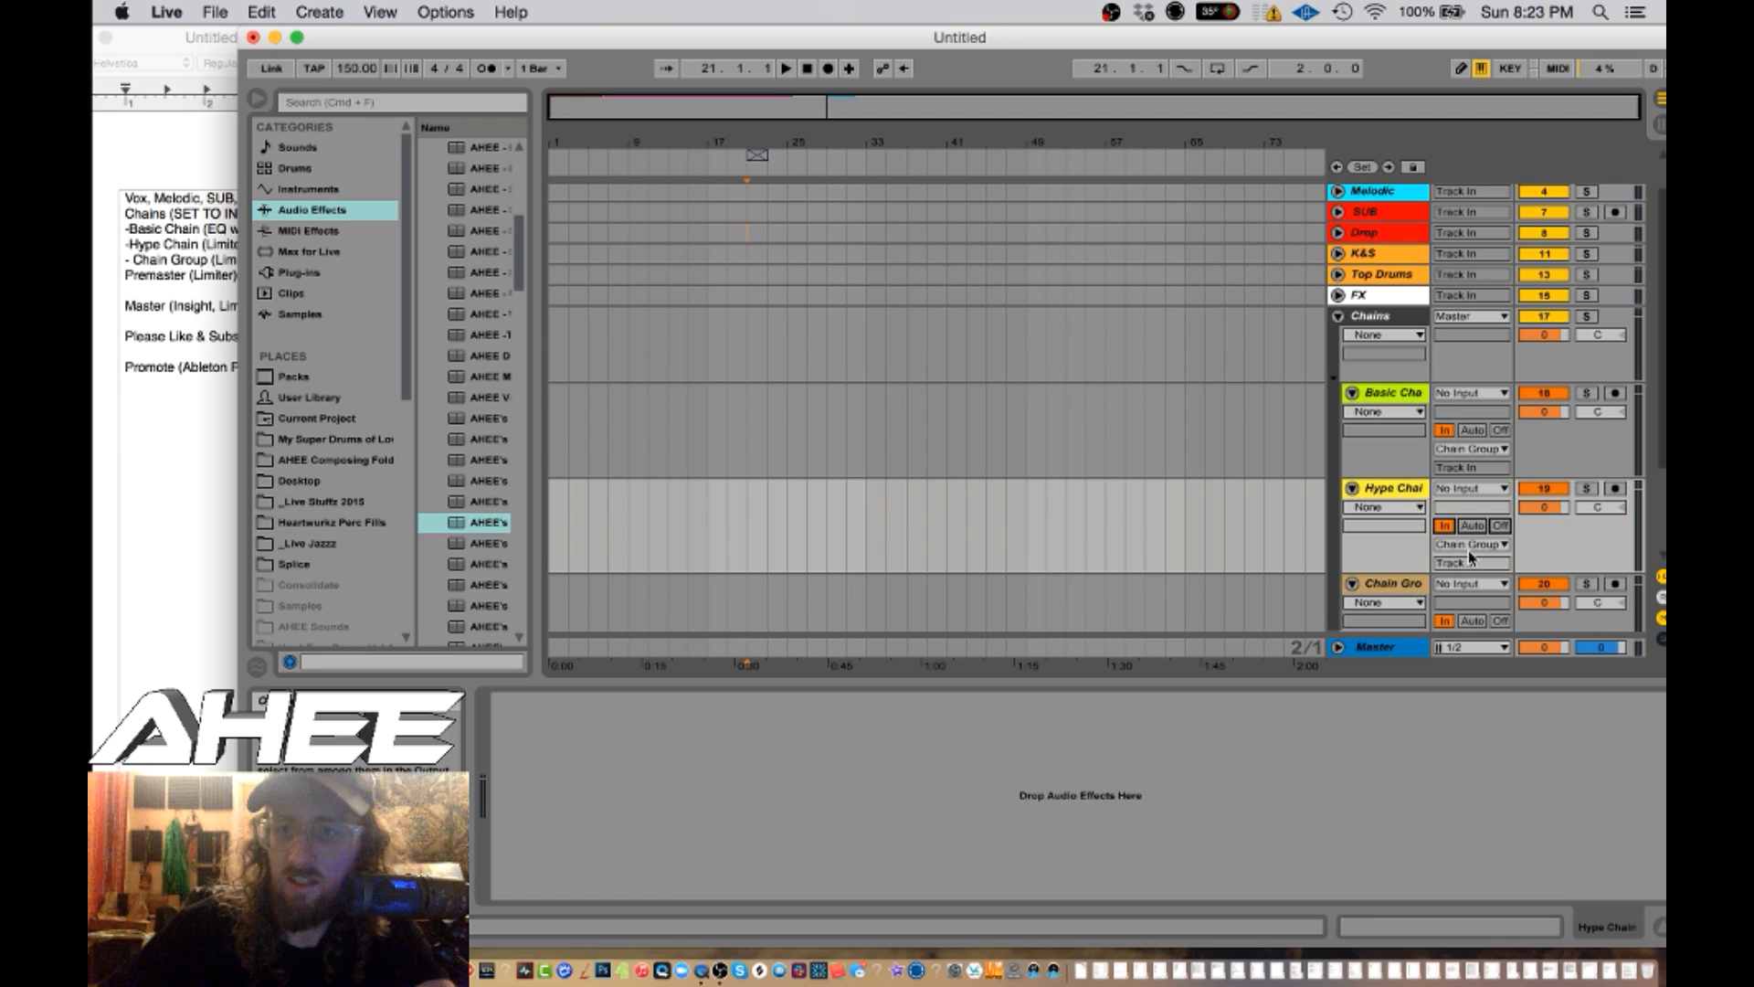
- Try the Off and Auto monitoring modes on Hype Chain, and restore In with recording disarmed
click(1497, 527)
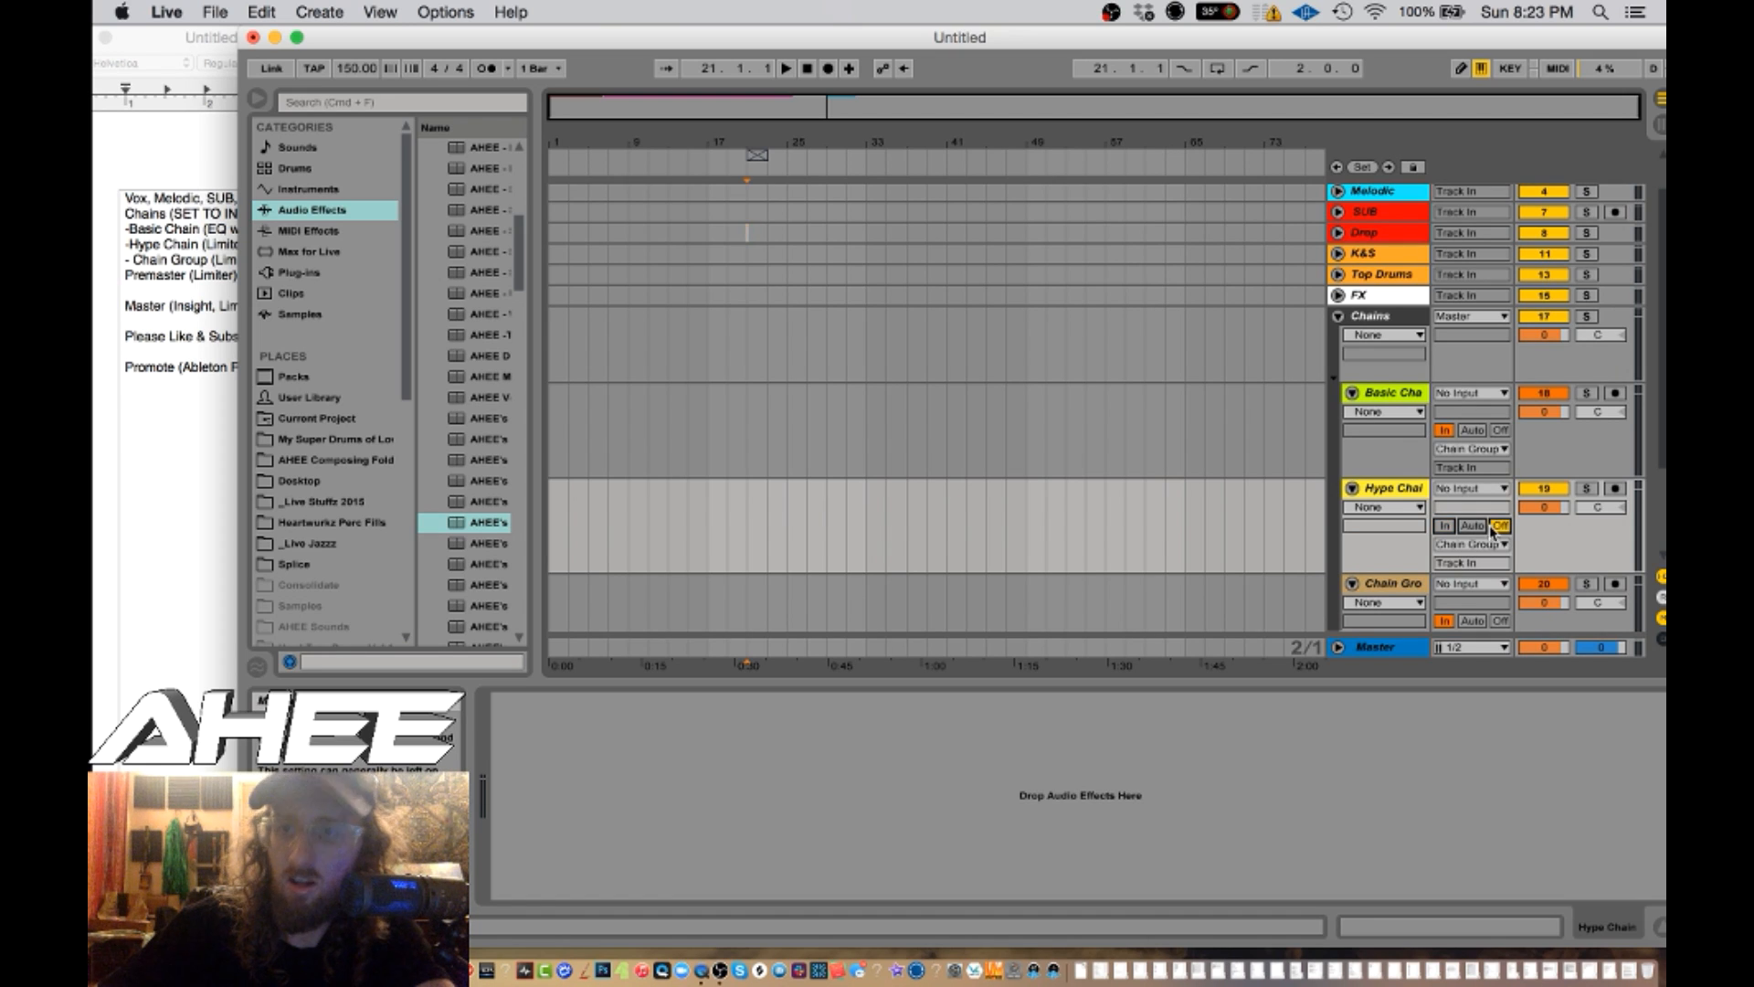
click(1470, 527)
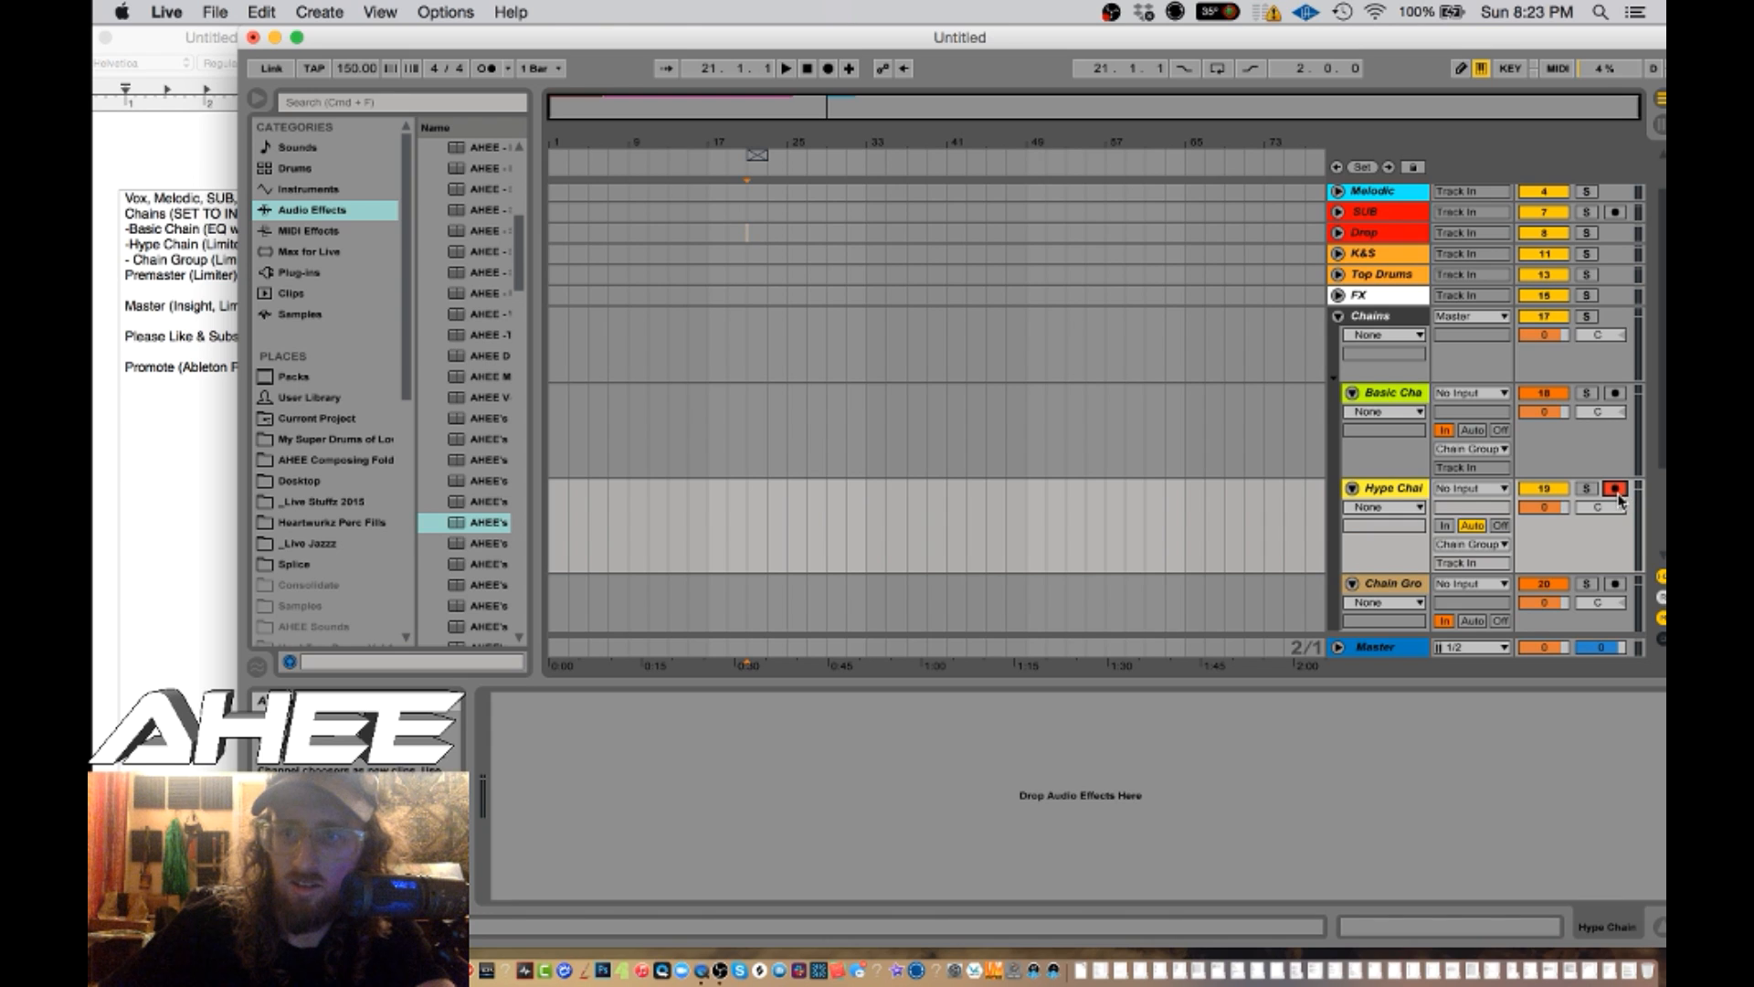
click(1443, 526)
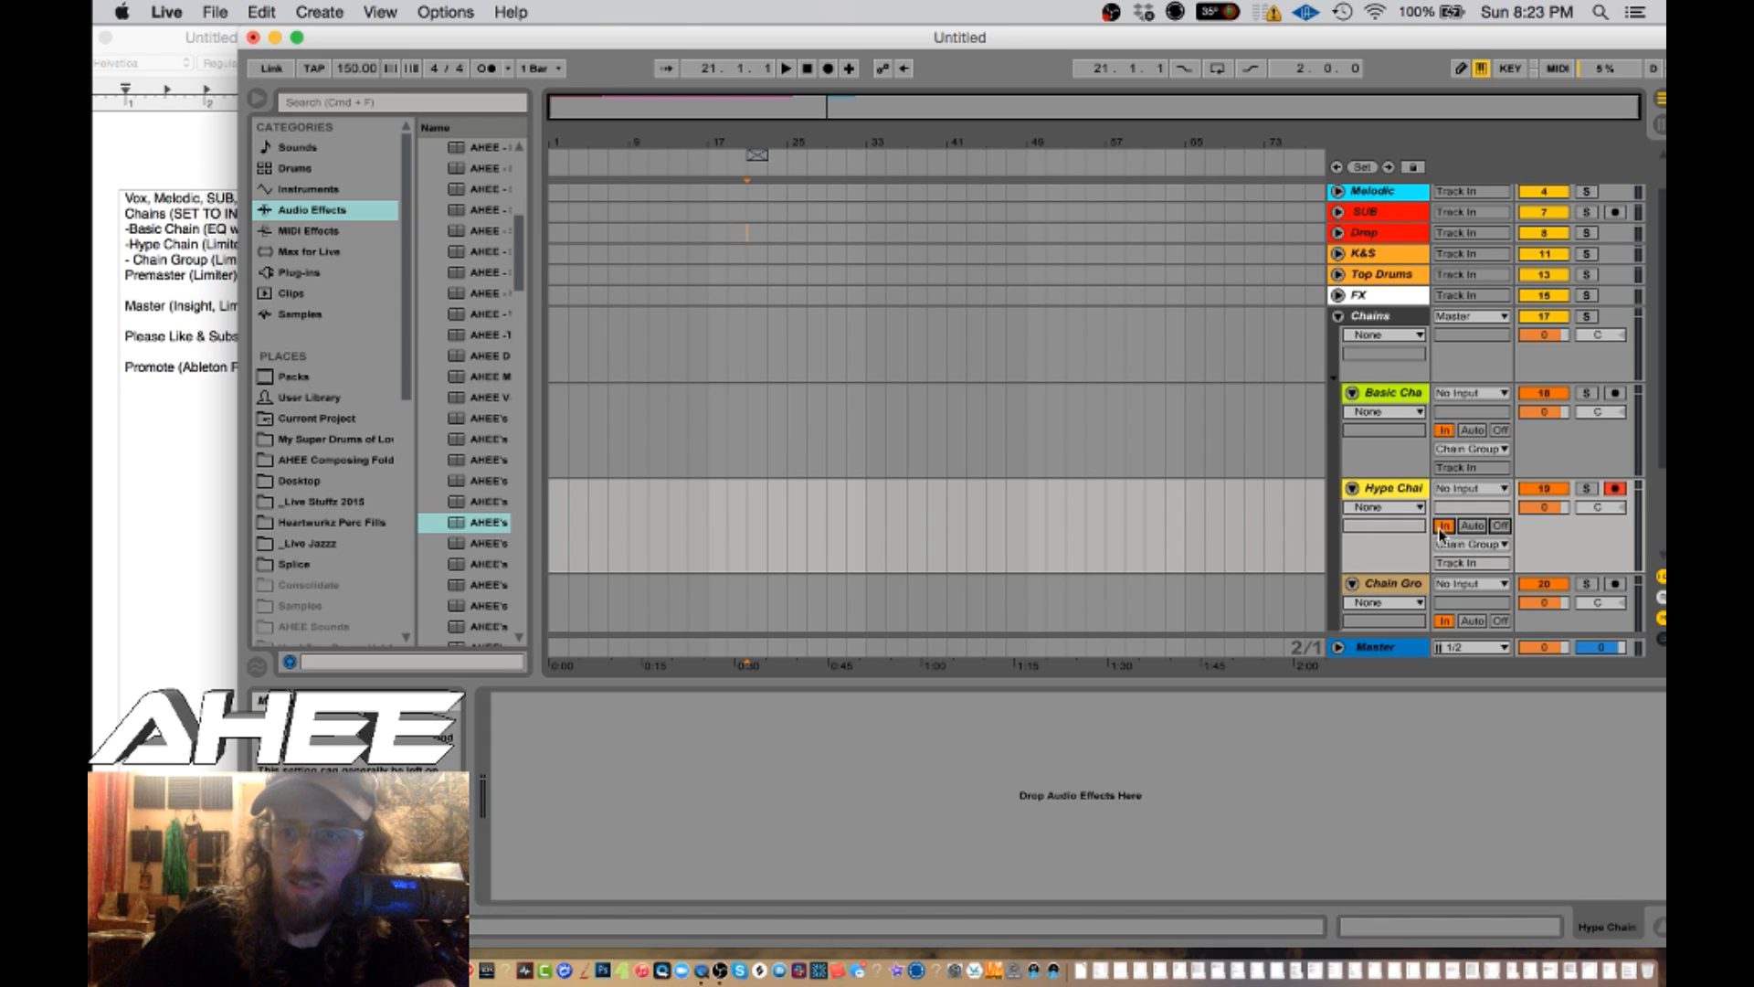
click(1615, 489)
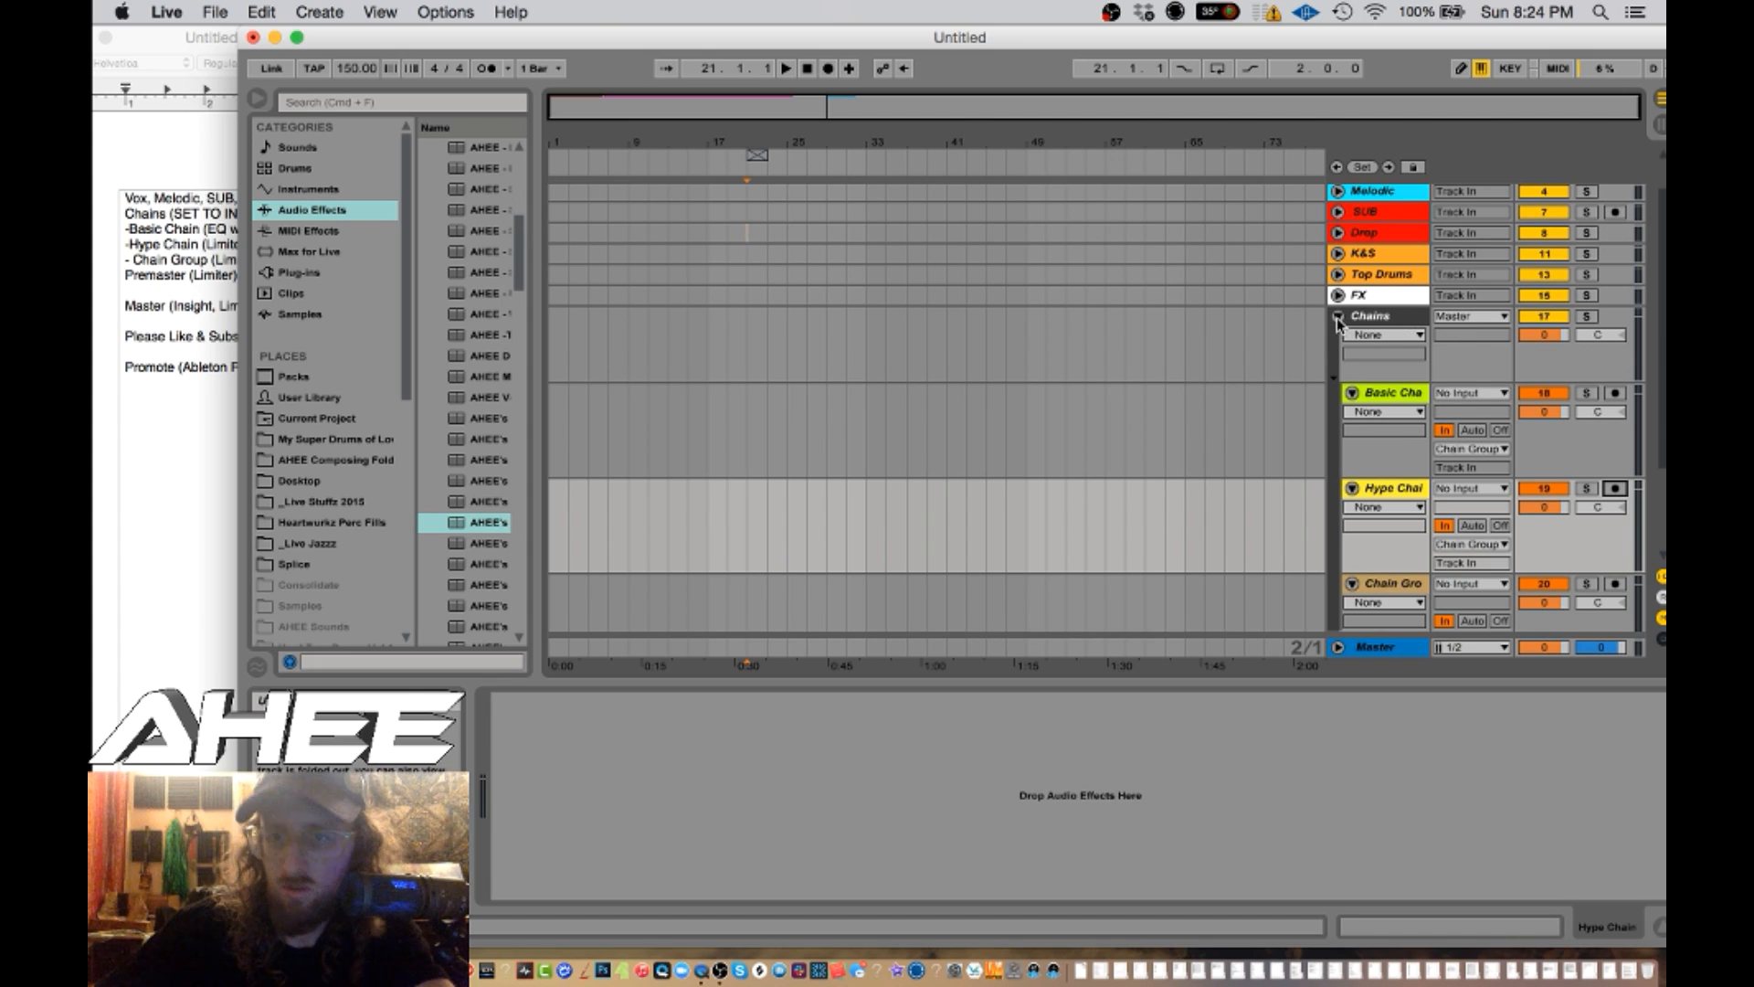
- Review how the Melodic, Drop and SUB tracks are routed through Basic Chain, Hype Chain and Chain Group to Premaster
scroll(1403, 484, down, 2)
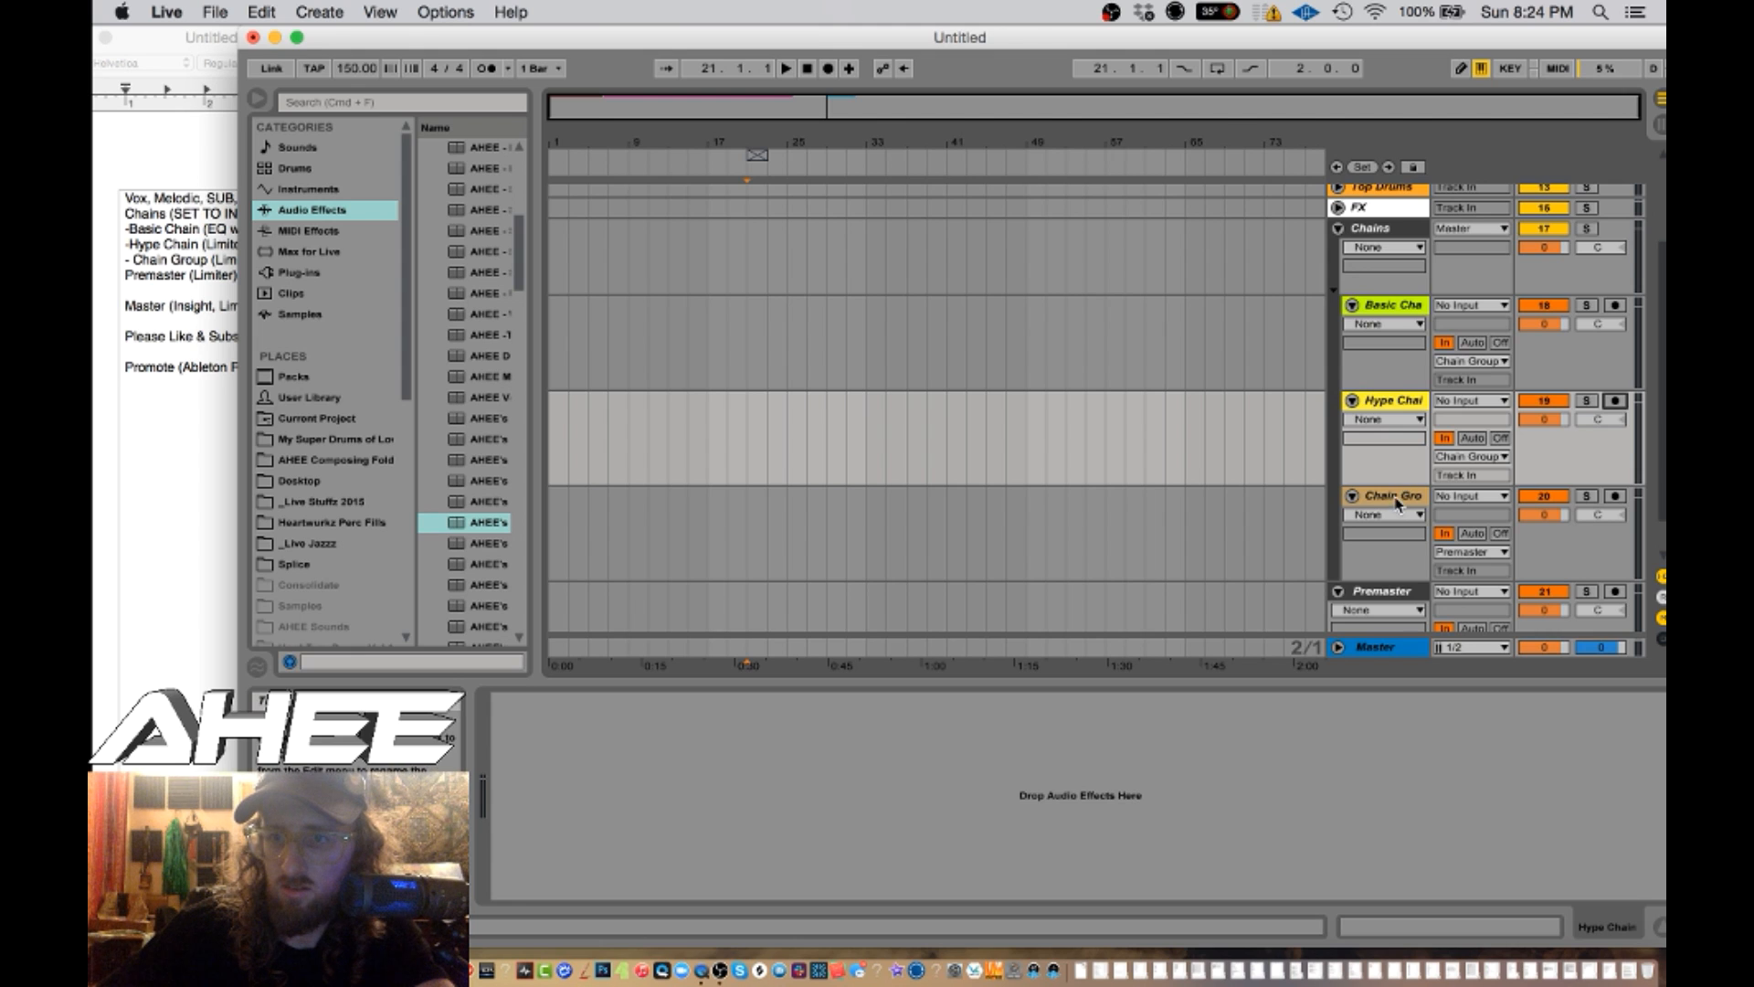
scroll(1392, 492, down, 1)
scroll(1379, 452, up, 5)
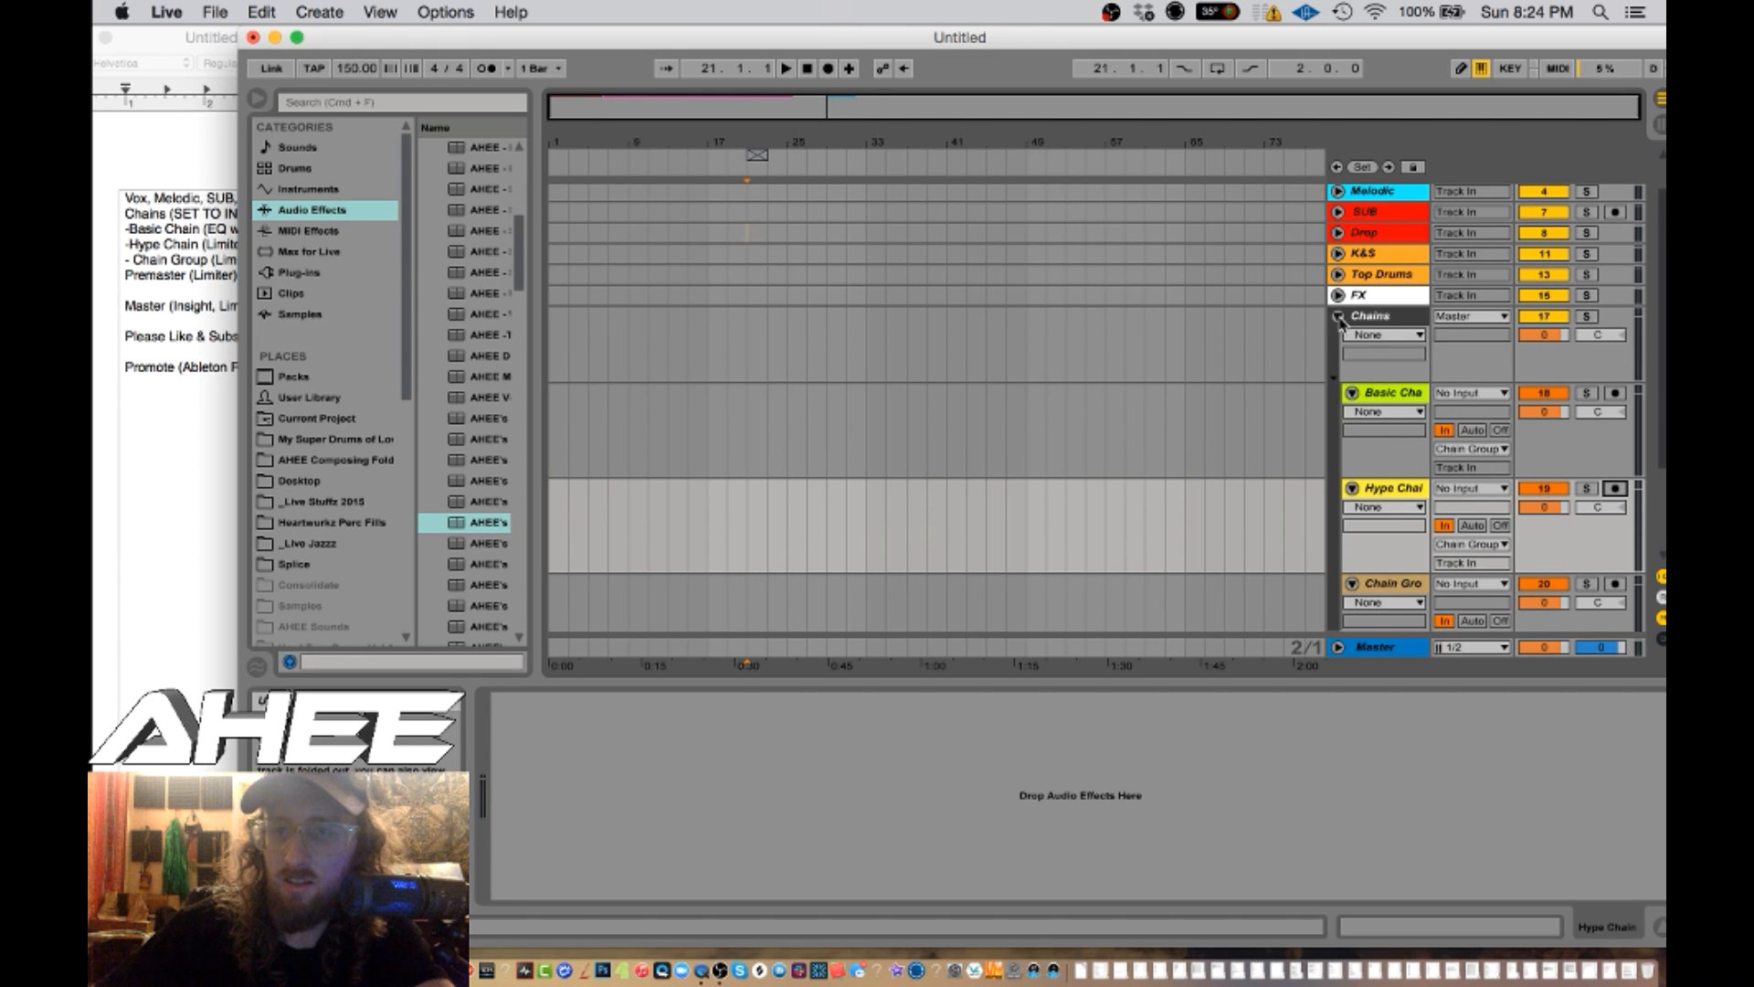
scroll(1345, 265, up, 1)
click(1378, 243)
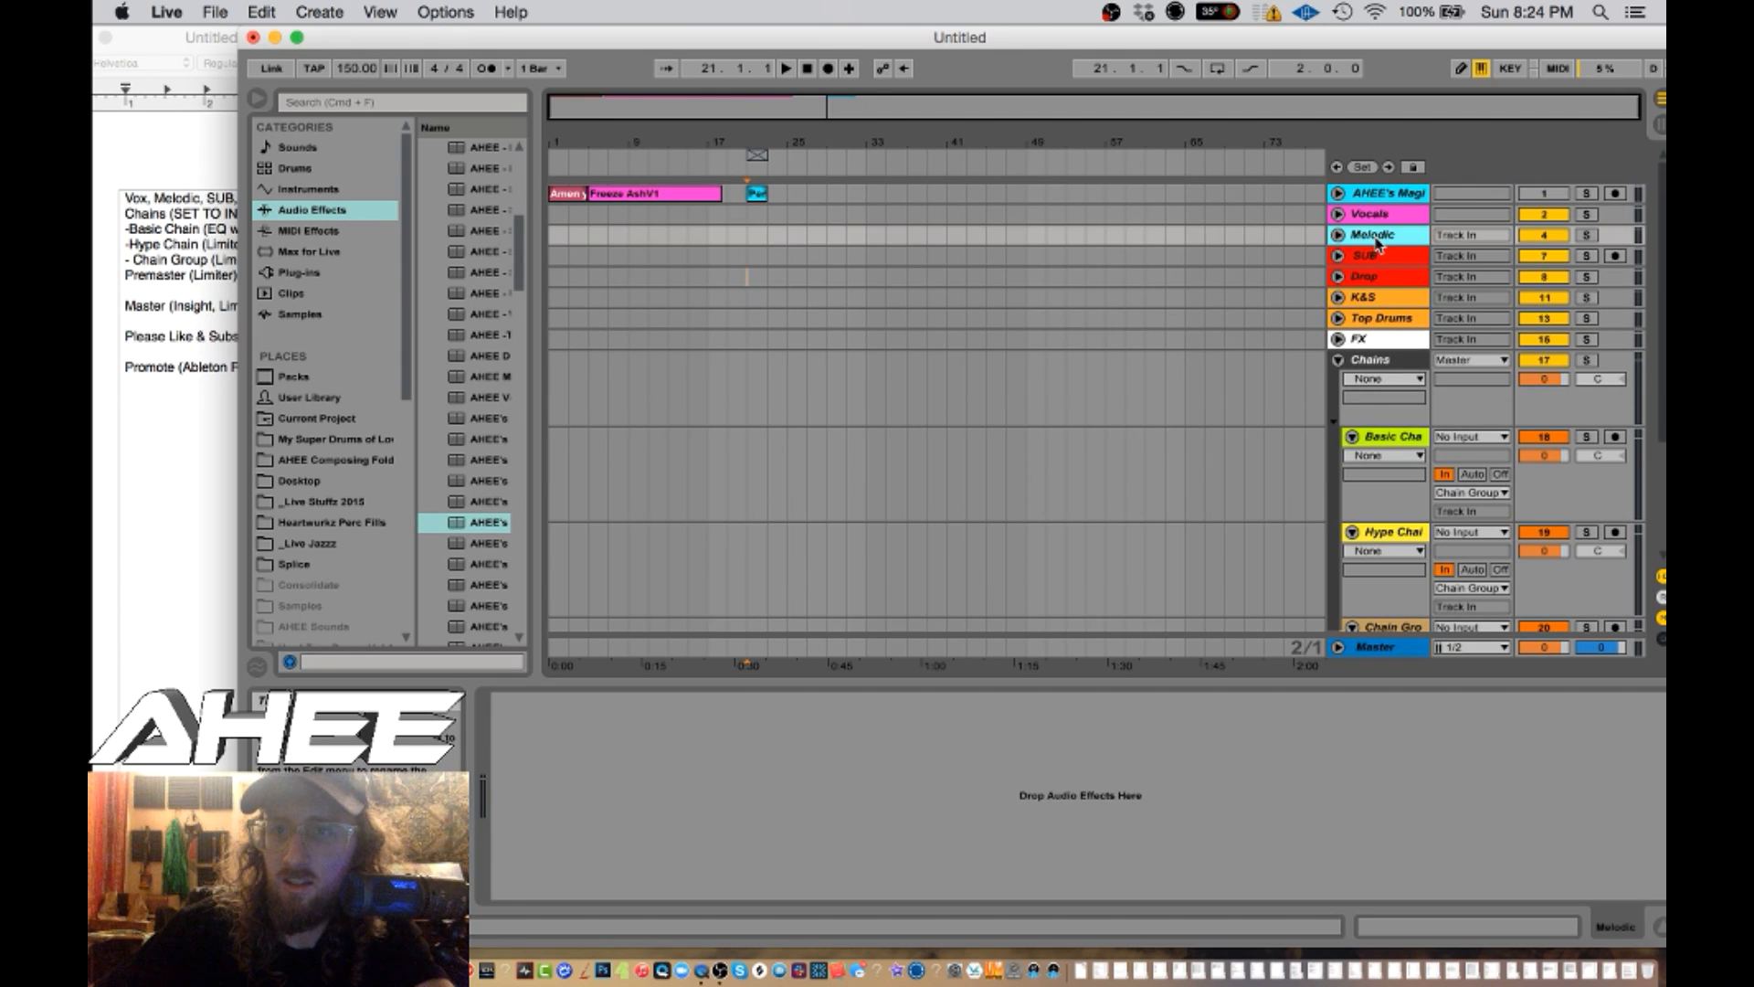
click(1383, 285)
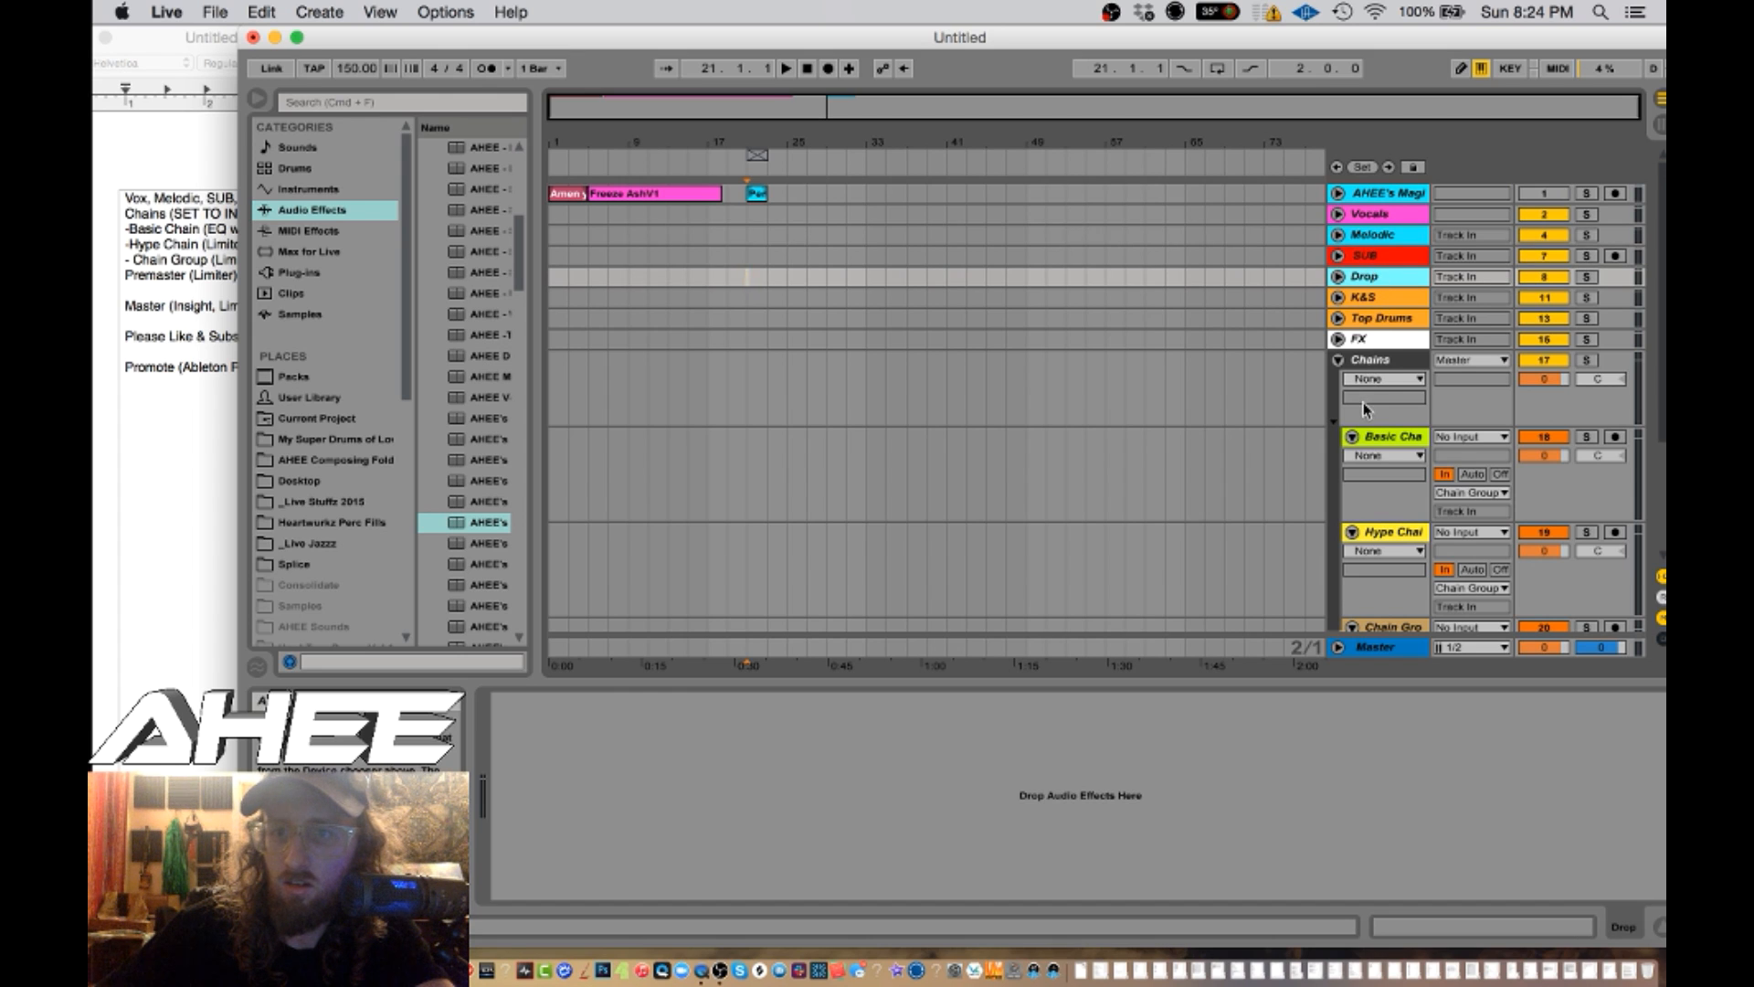
scroll(1365, 407, down, 1)
click(1400, 400)
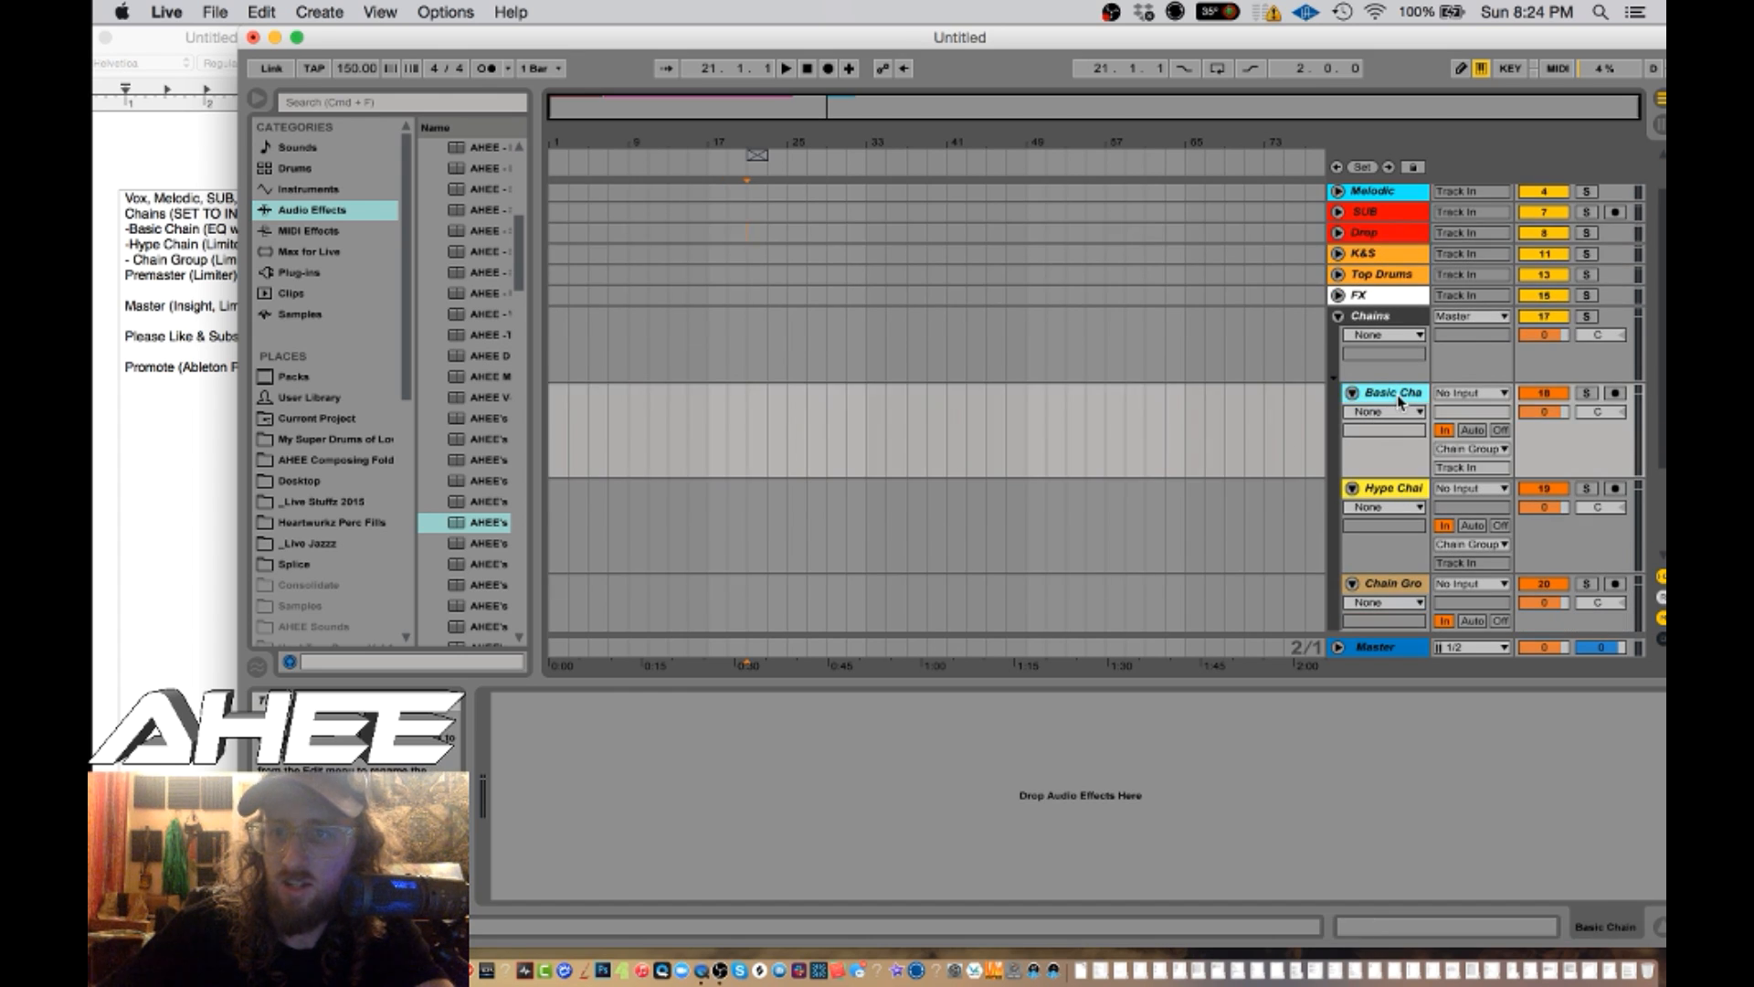
scroll(1400, 400, up, 1)
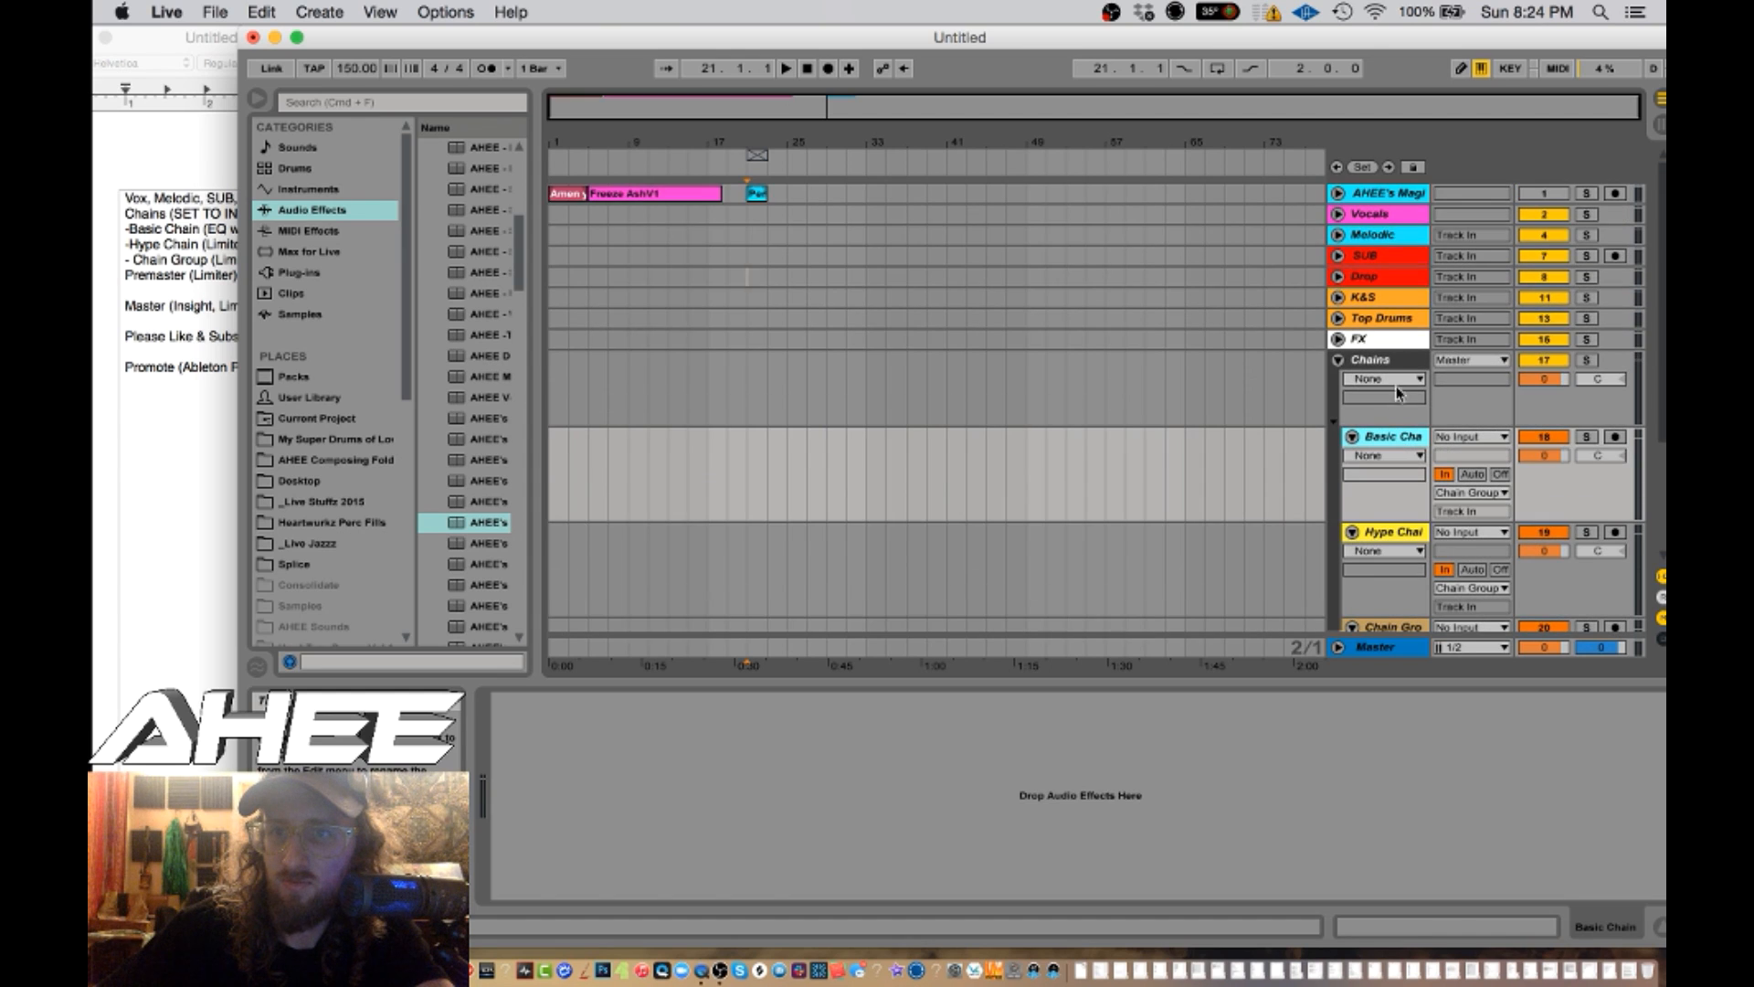
click(1383, 264)
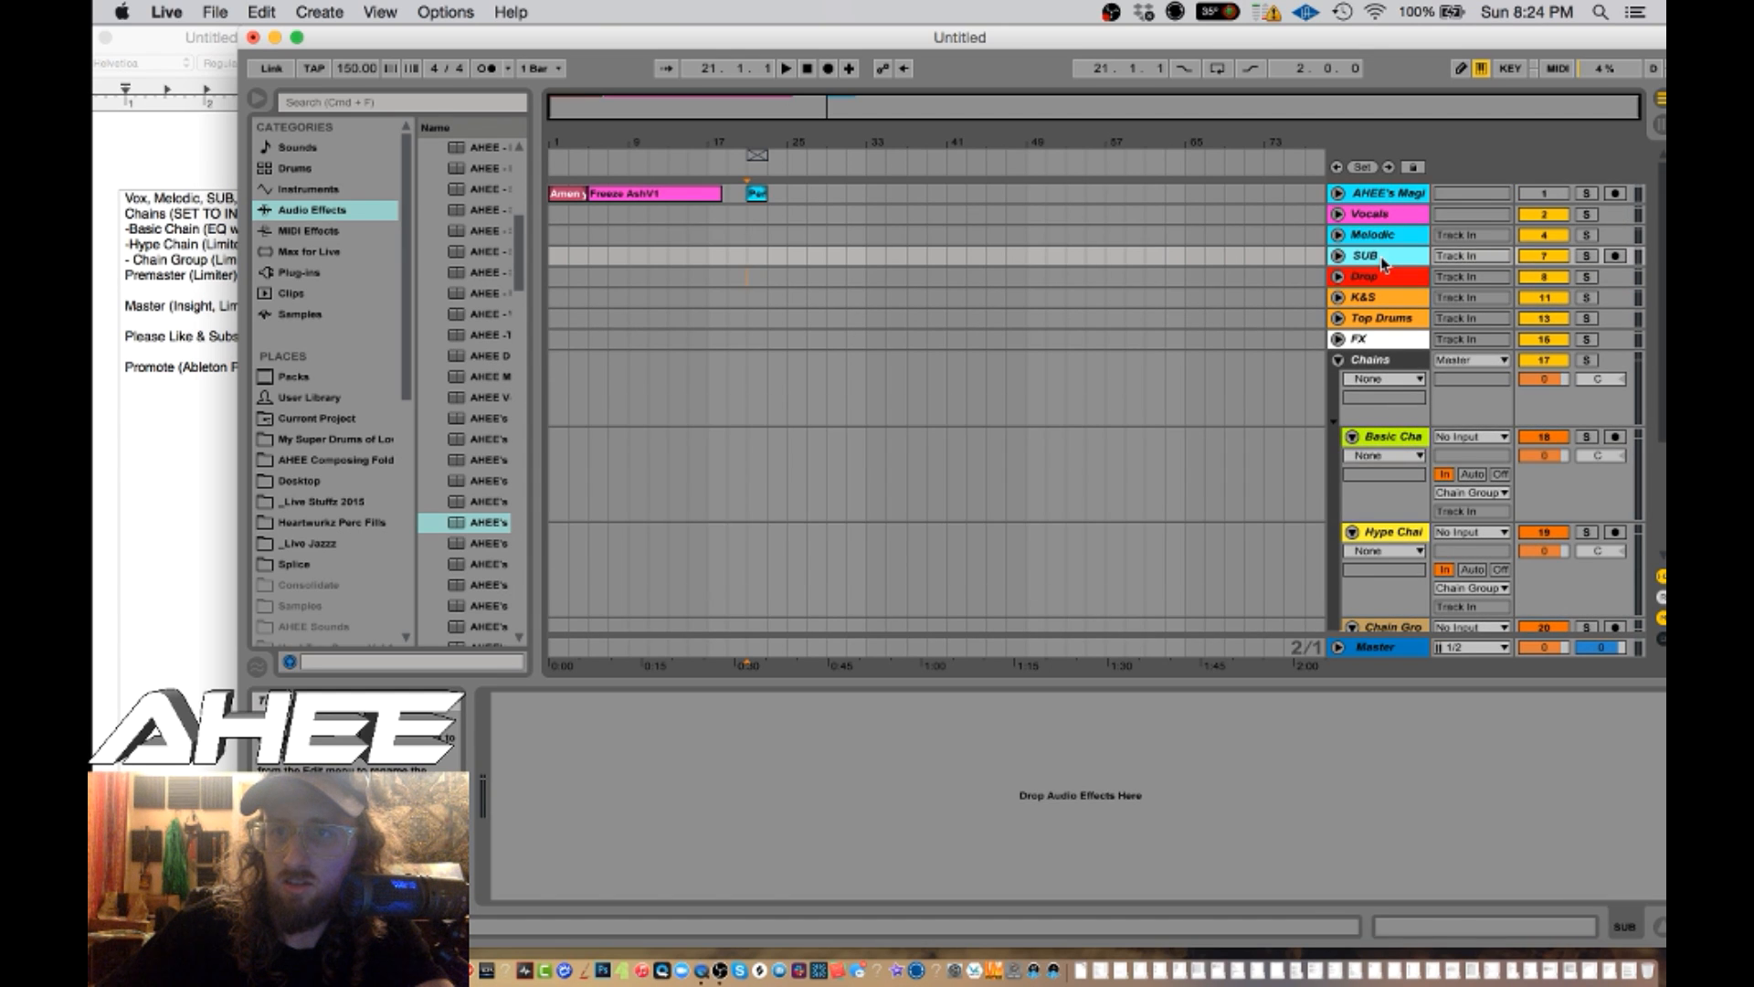
click(1378, 533)
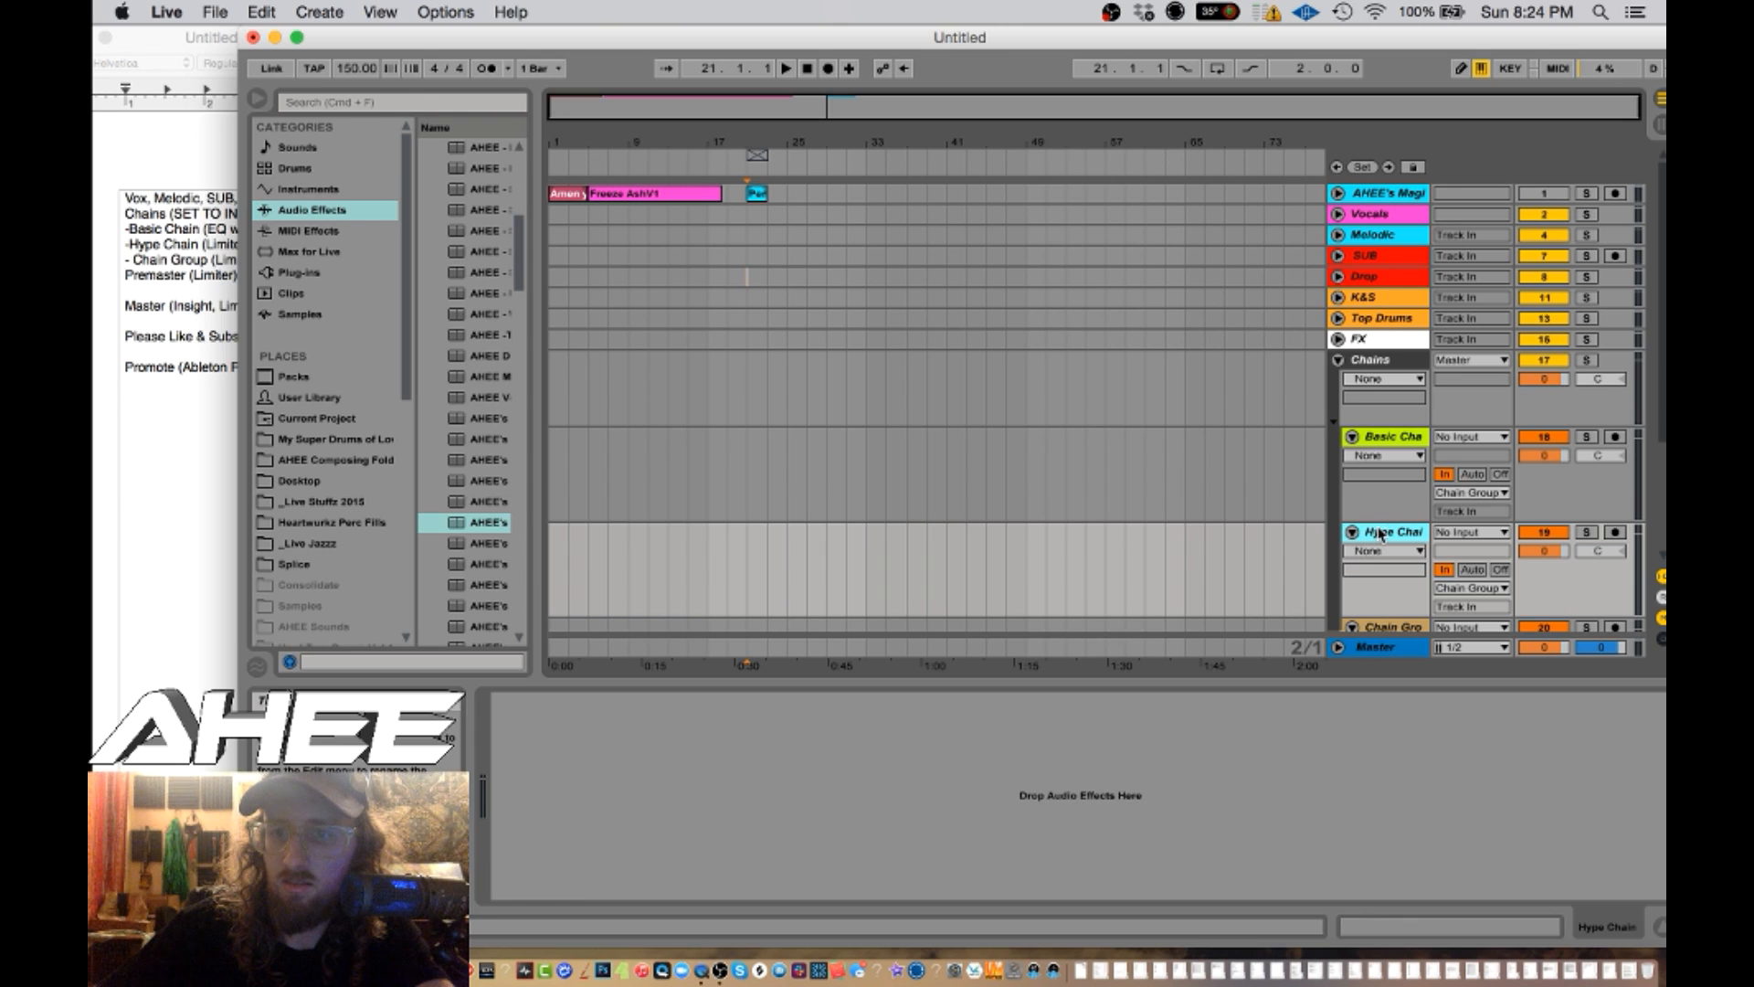
scroll(1382, 480, down, 1)
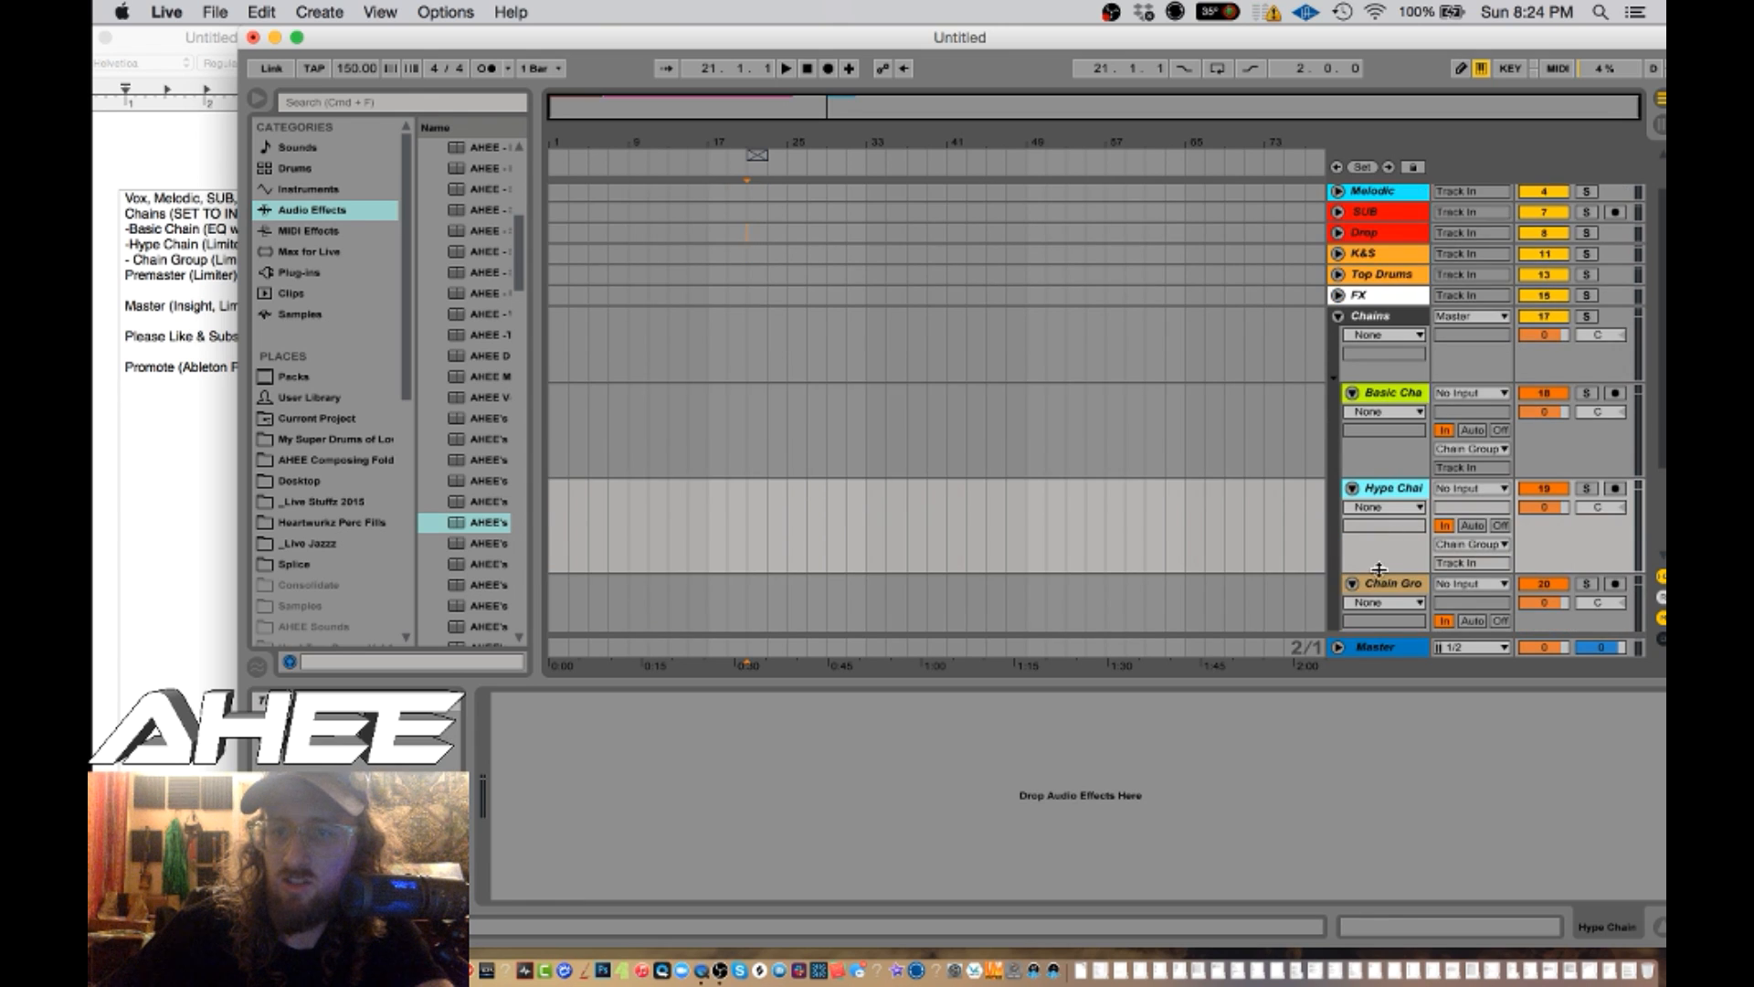
scroll(1379, 569, down, 3)
click(1378, 570)
scroll(1376, 574, up, 4)
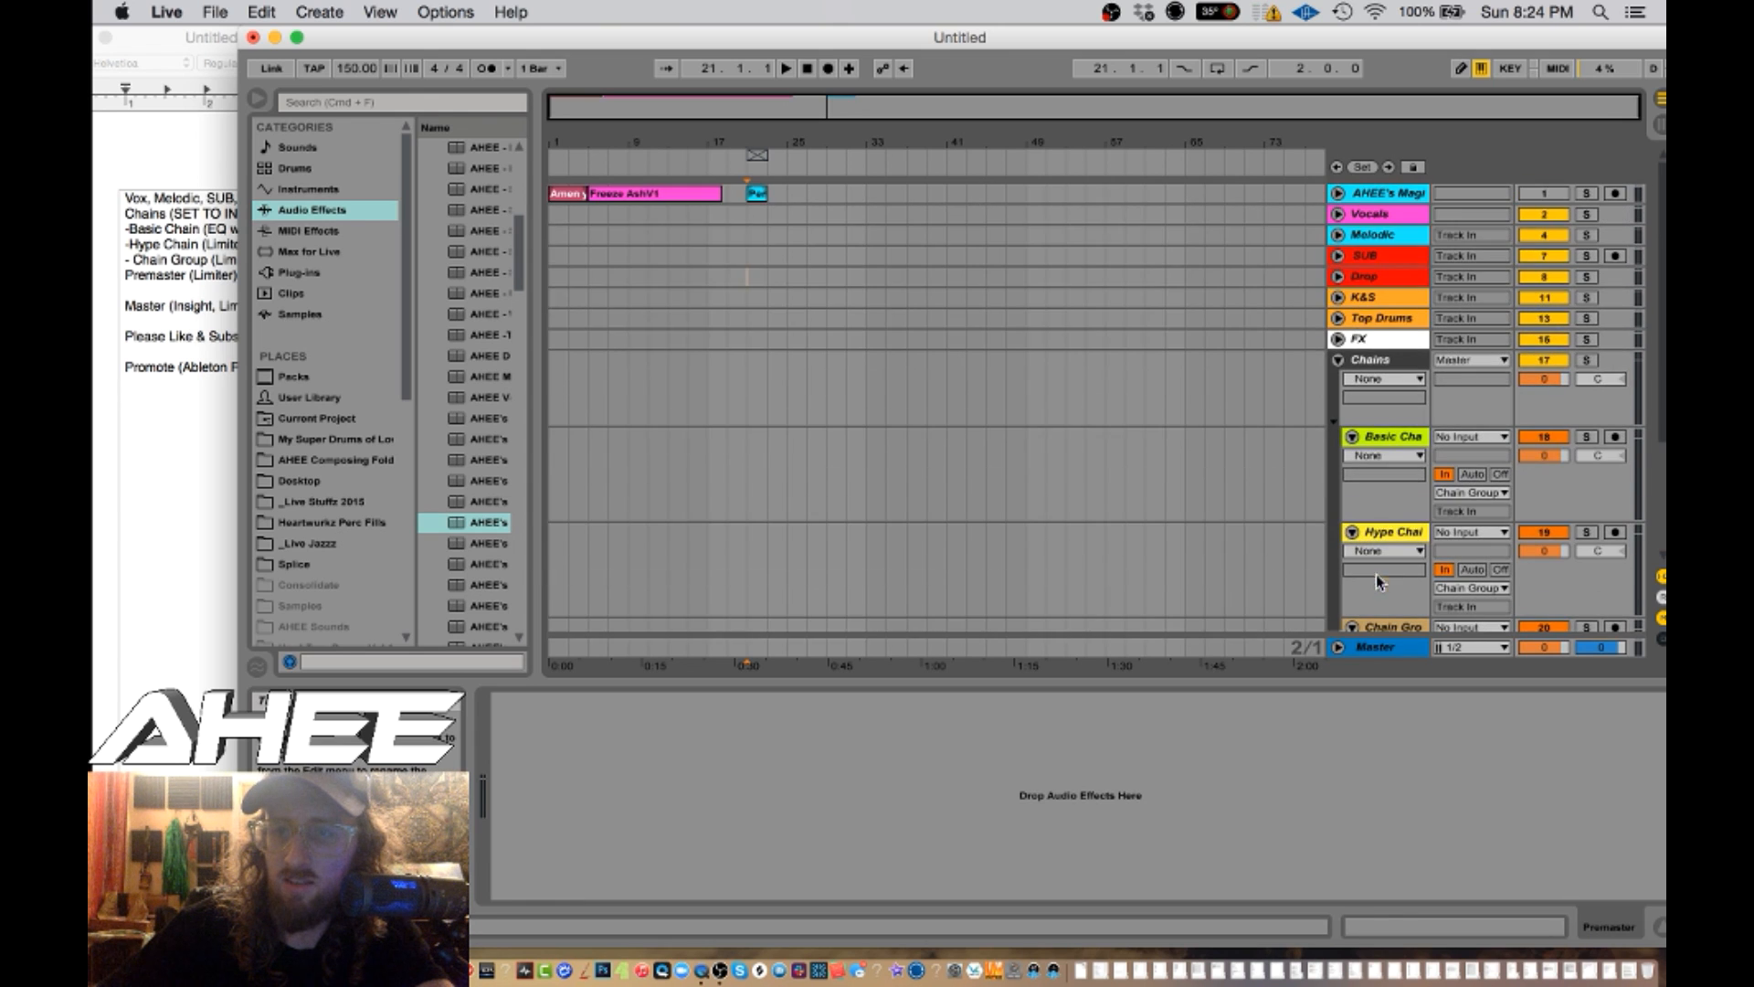
- Examine the direct routing of the FX and K&S groups to Premaster, and inspect the Vocals, Master and Hype Chain tracks
click(1375, 339)
click(1376, 300)
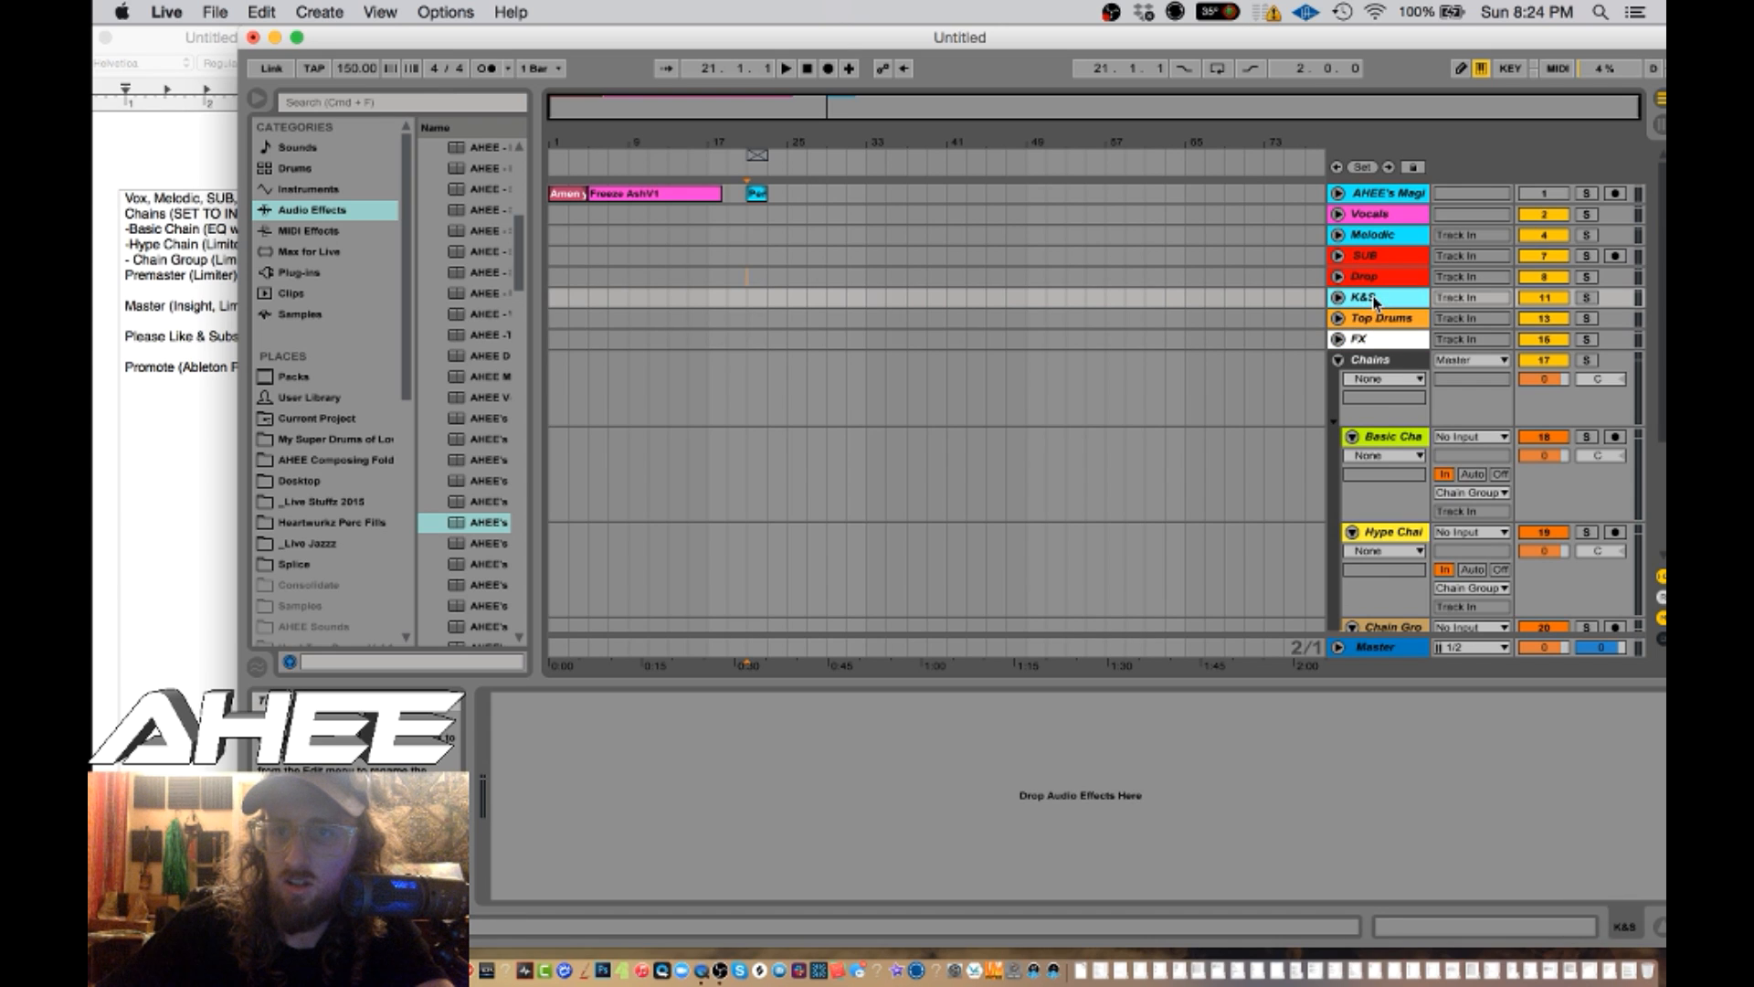
scroll(1392, 388, down, 4)
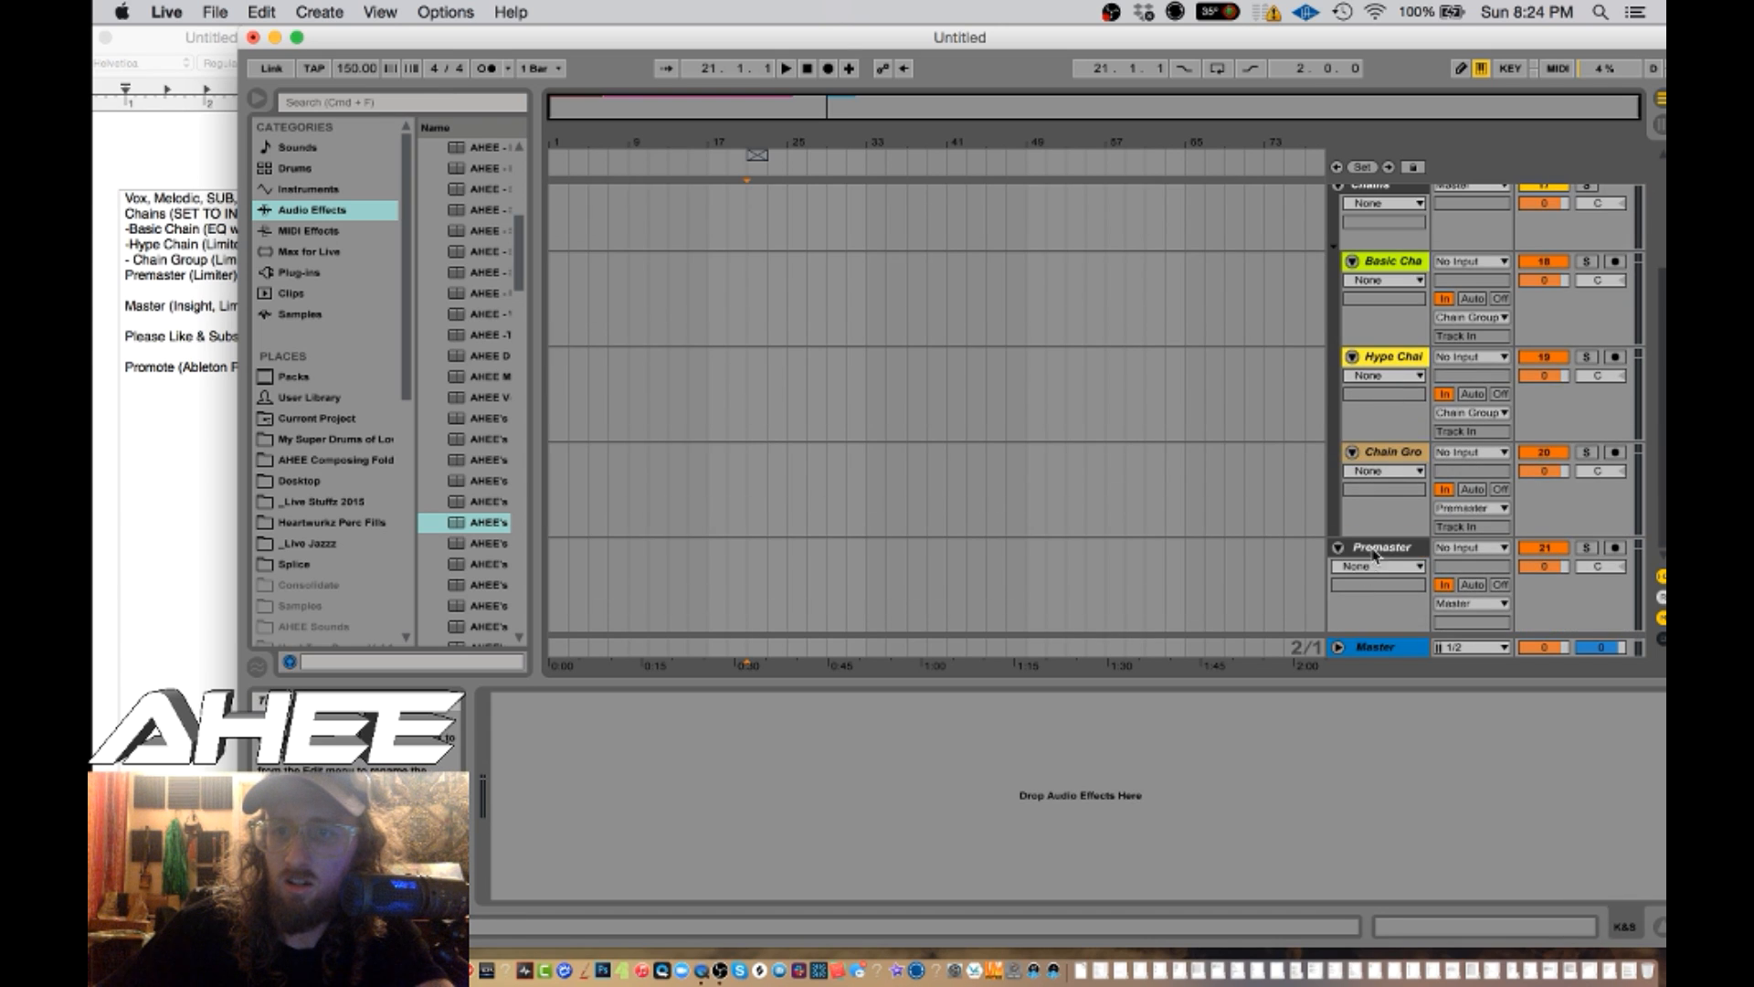
click(1377, 548)
scroll(1374, 569, up, 4)
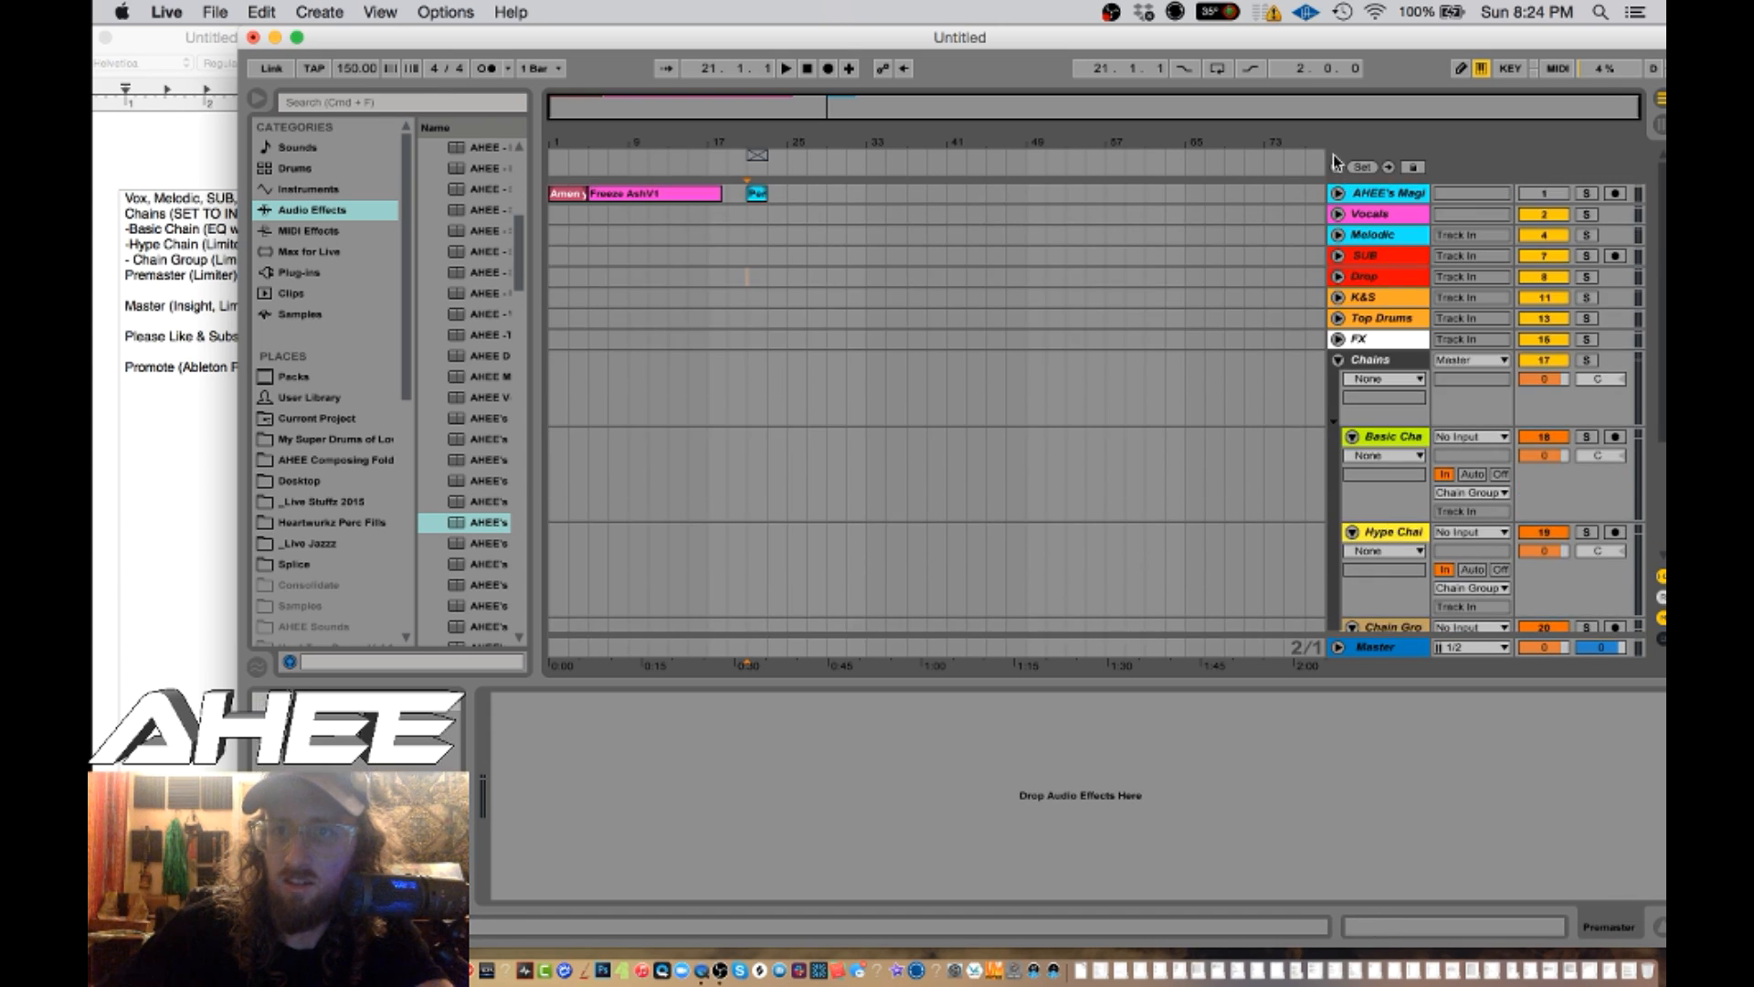
click(1361, 218)
click(1387, 647)
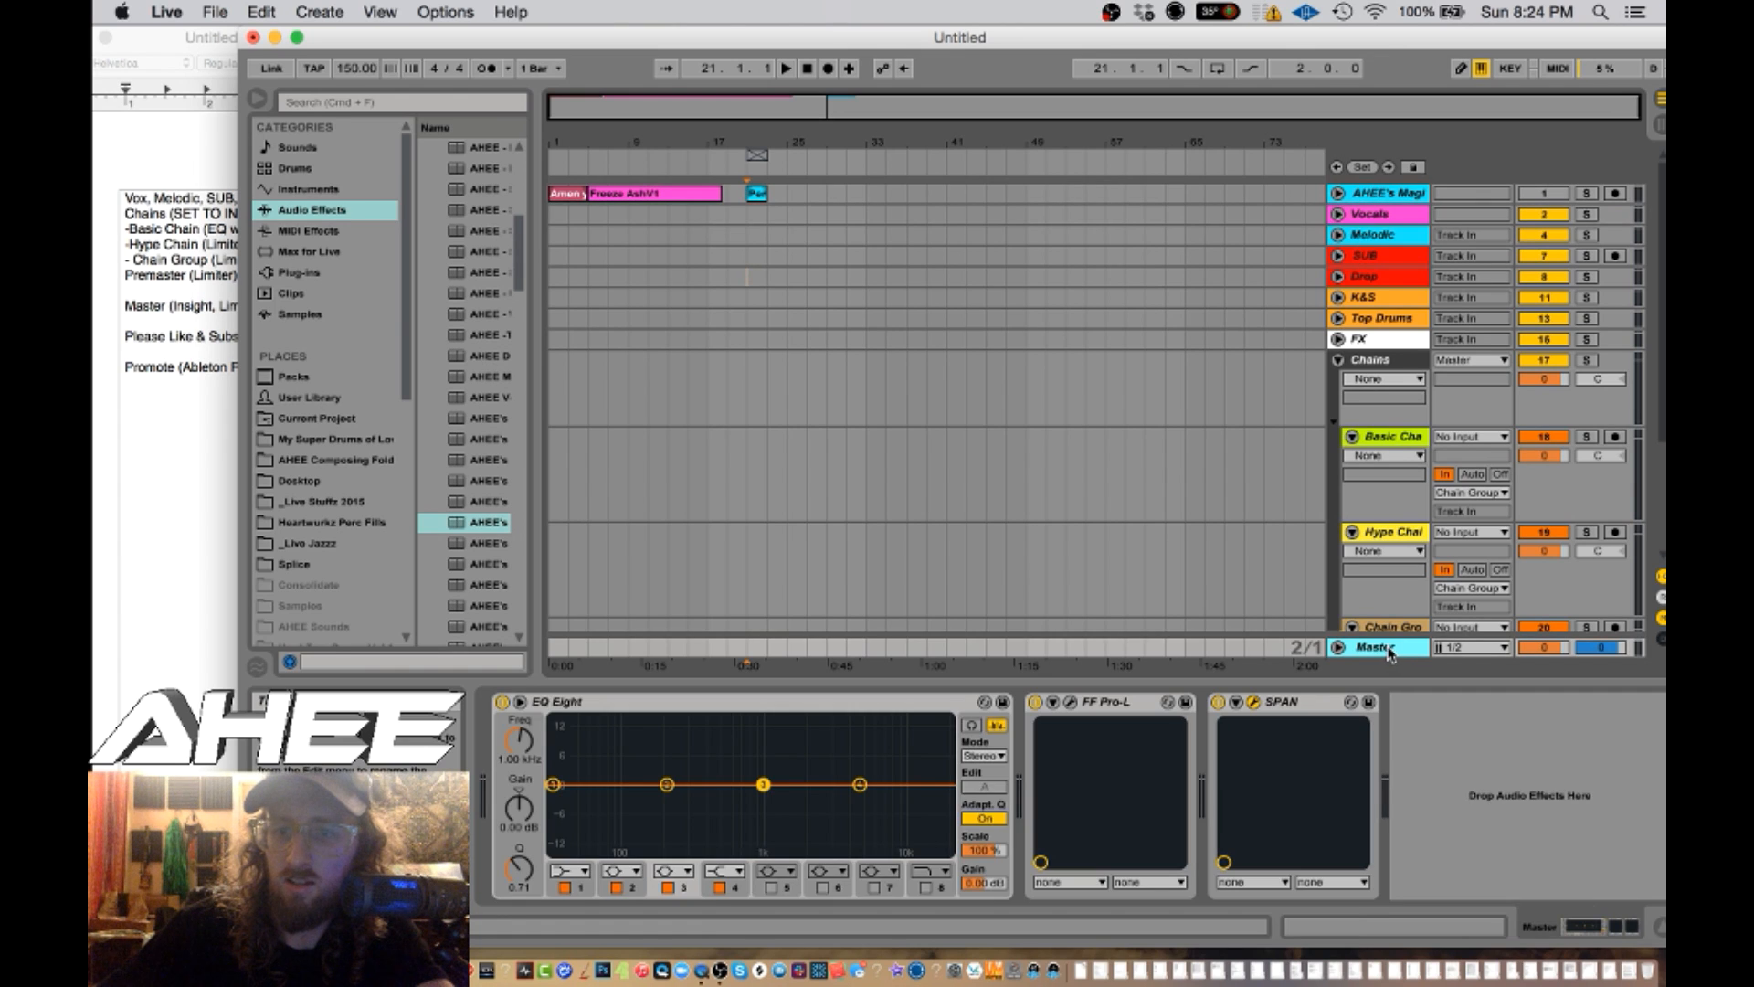
click(1380, 534)
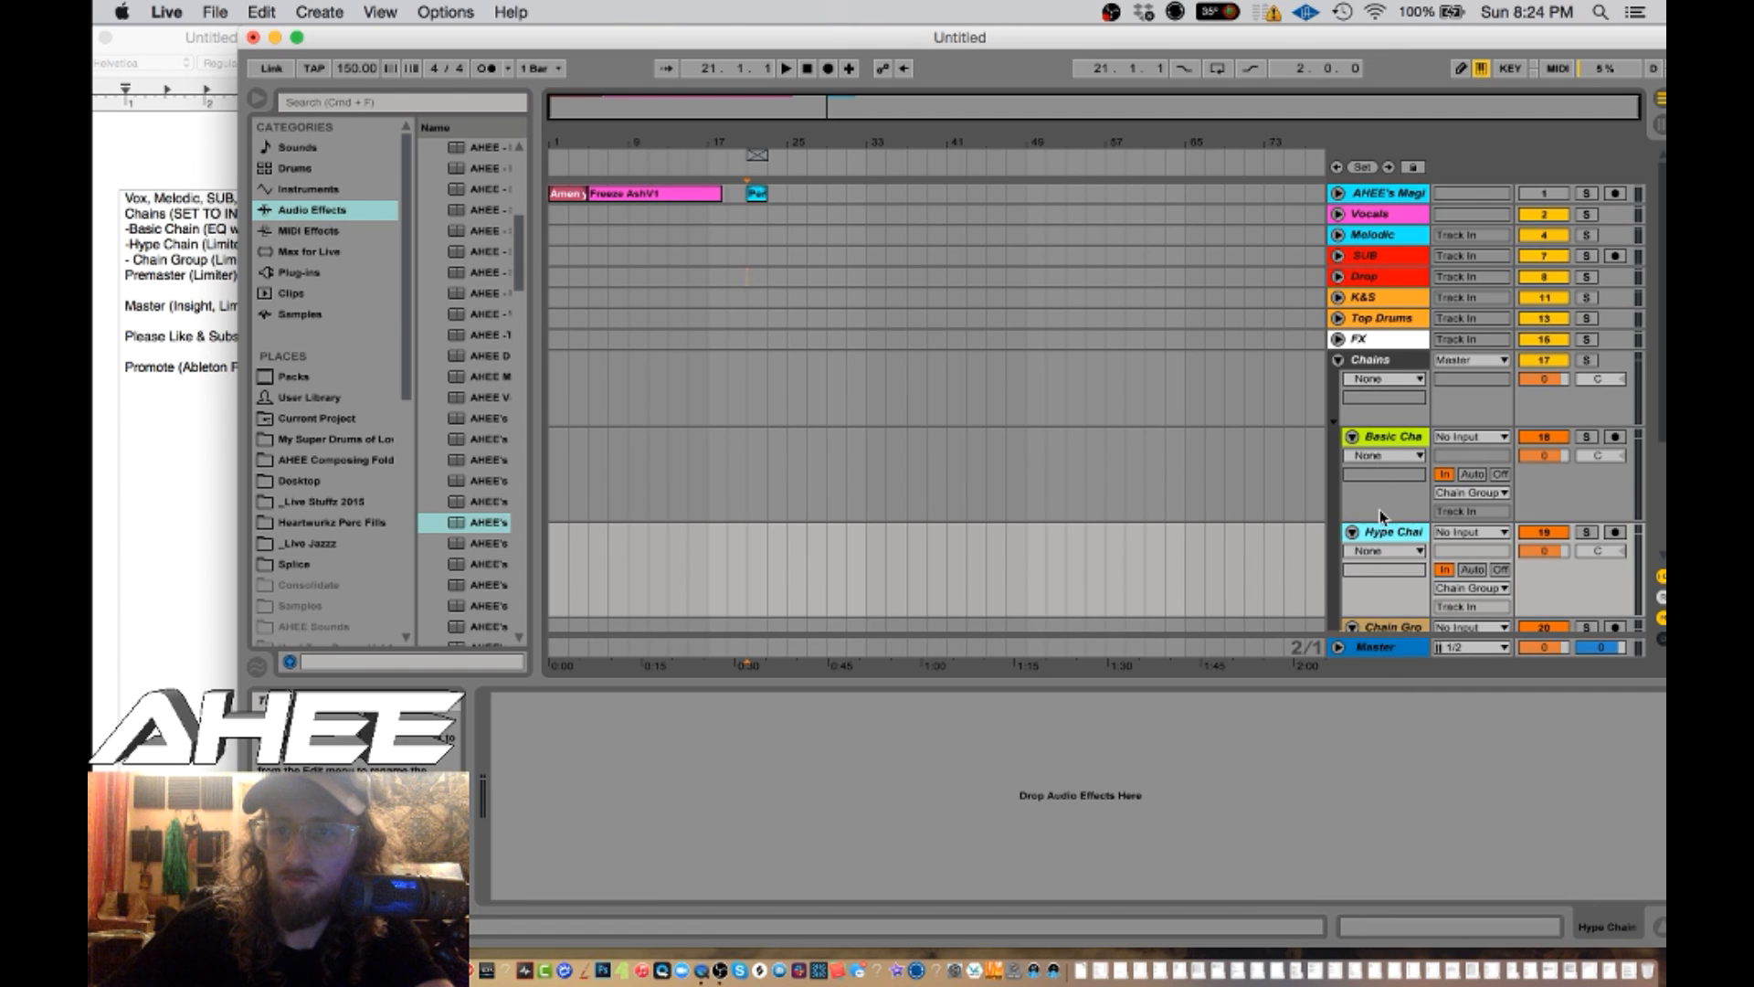
- Search the audio effects for "eq" and add EQ Eight to the Basic Chain track in the Chains group
click(1337, 361)
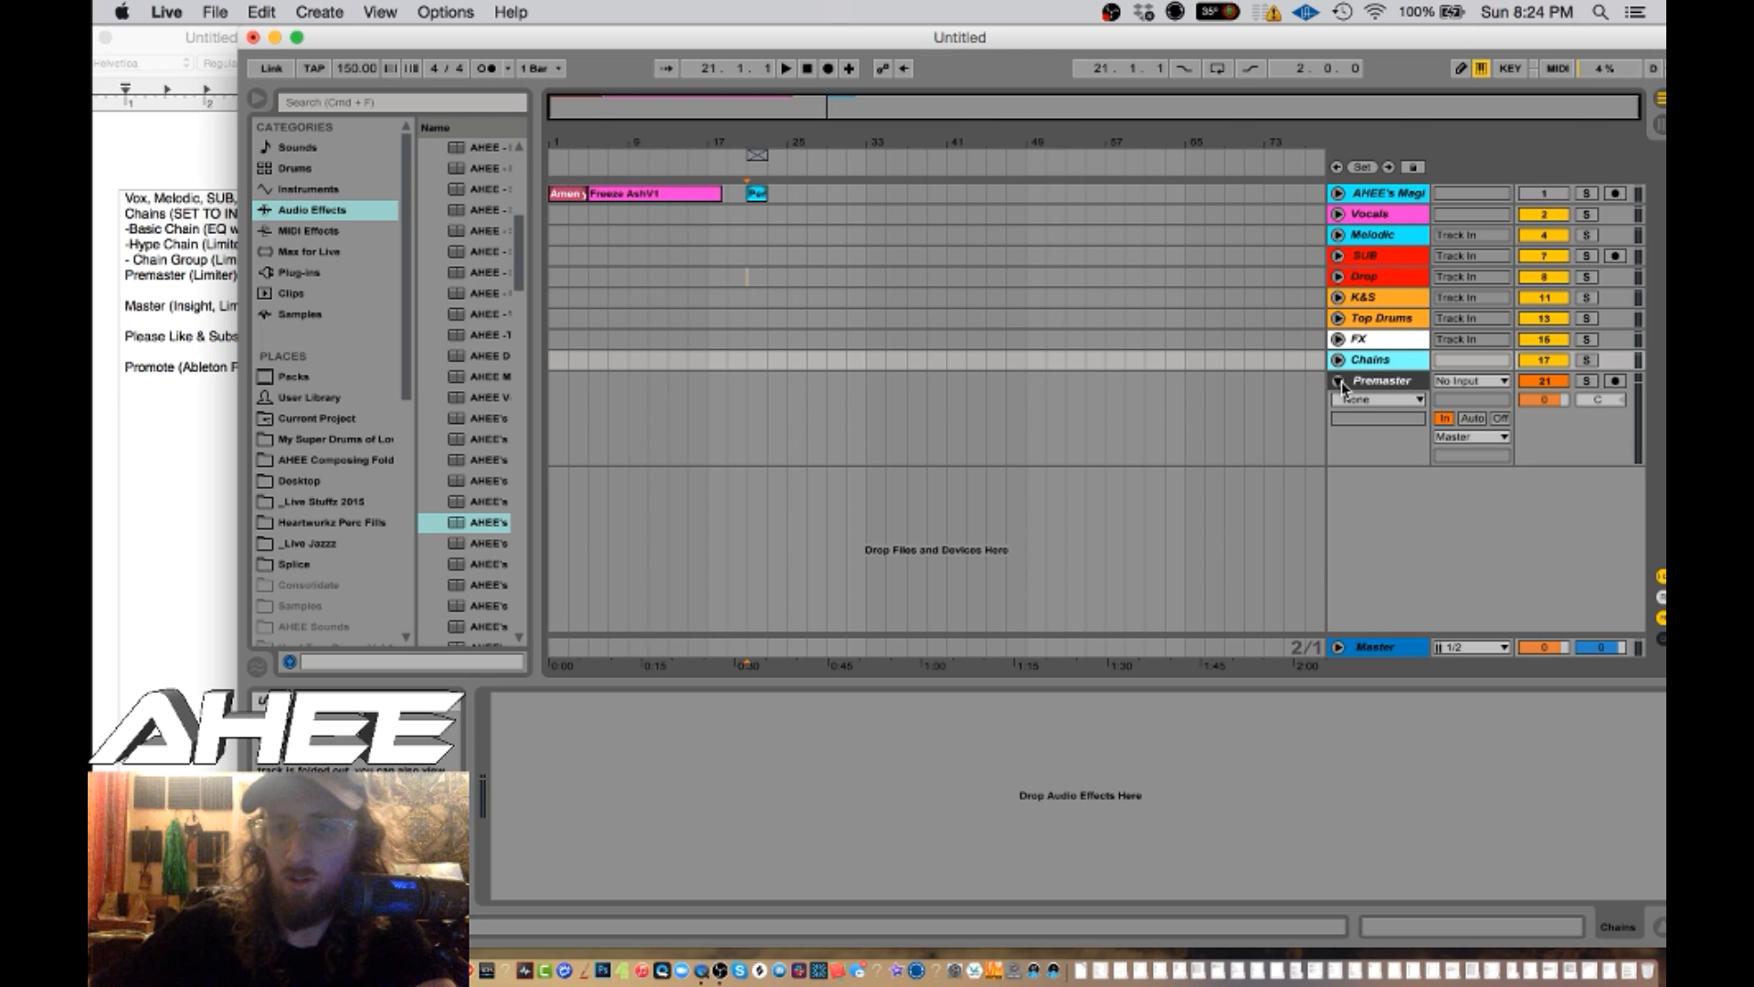
click(1337, 360)
scroll(1343, 403, down, 3)
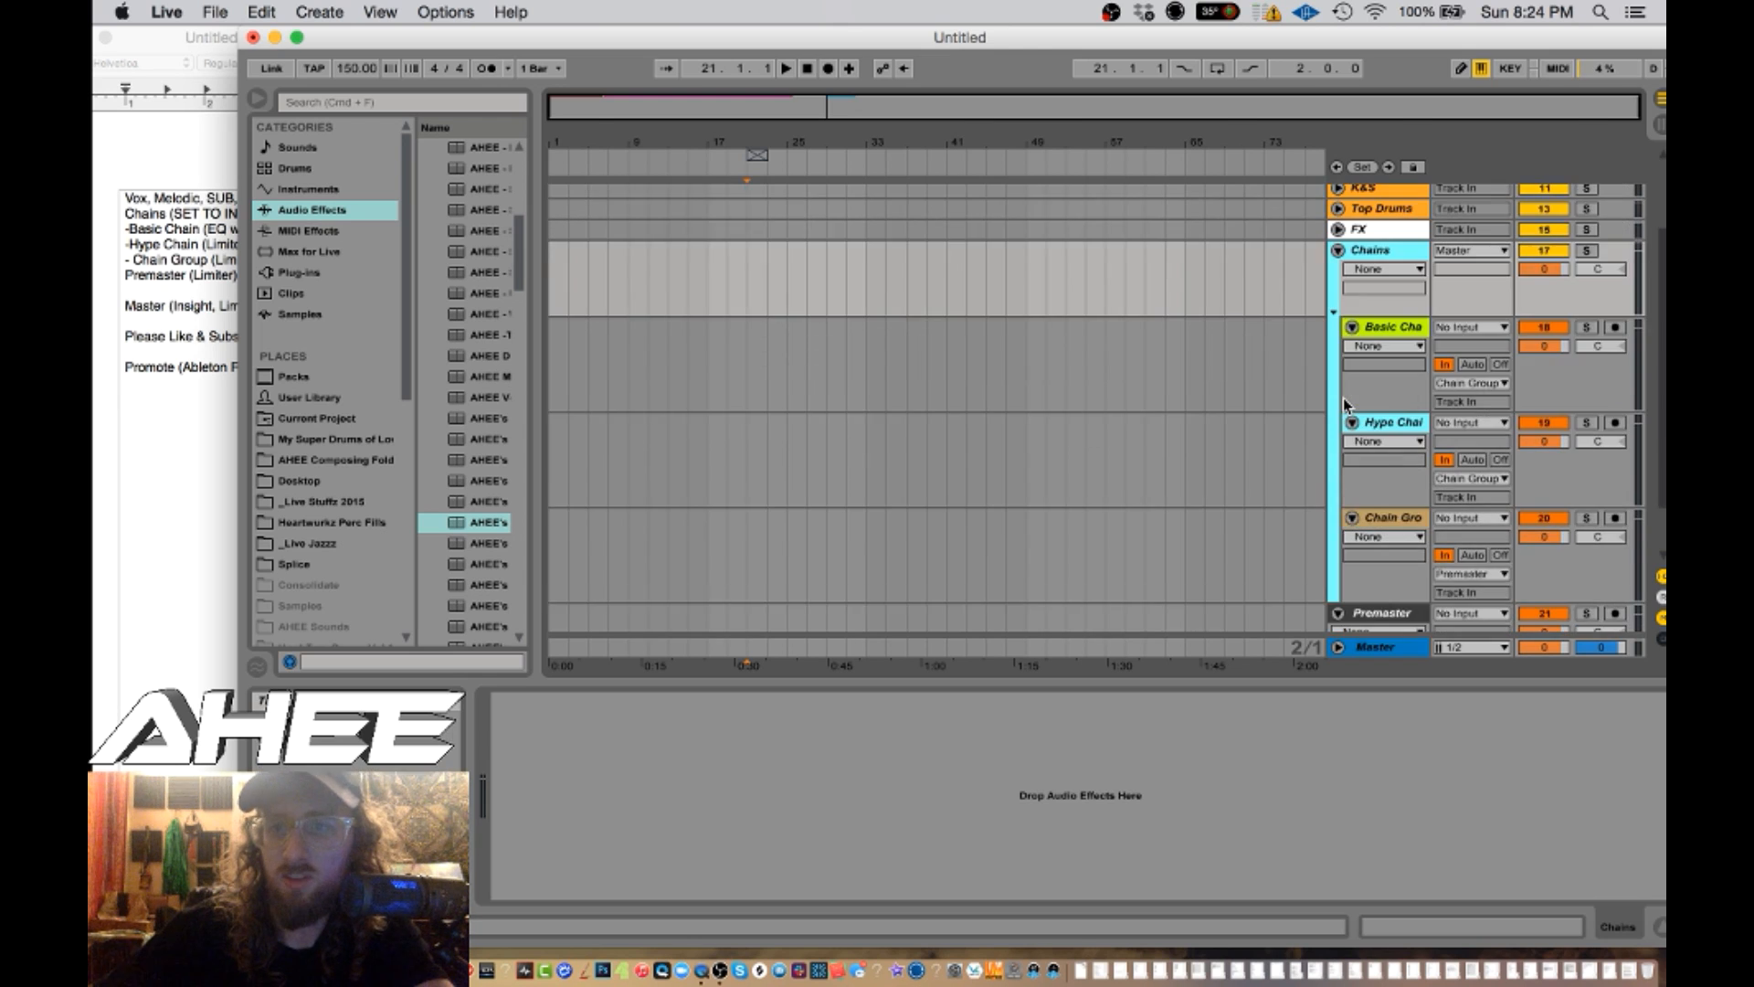
scroll(1344, 399, up, 2)
click(1408, 371)
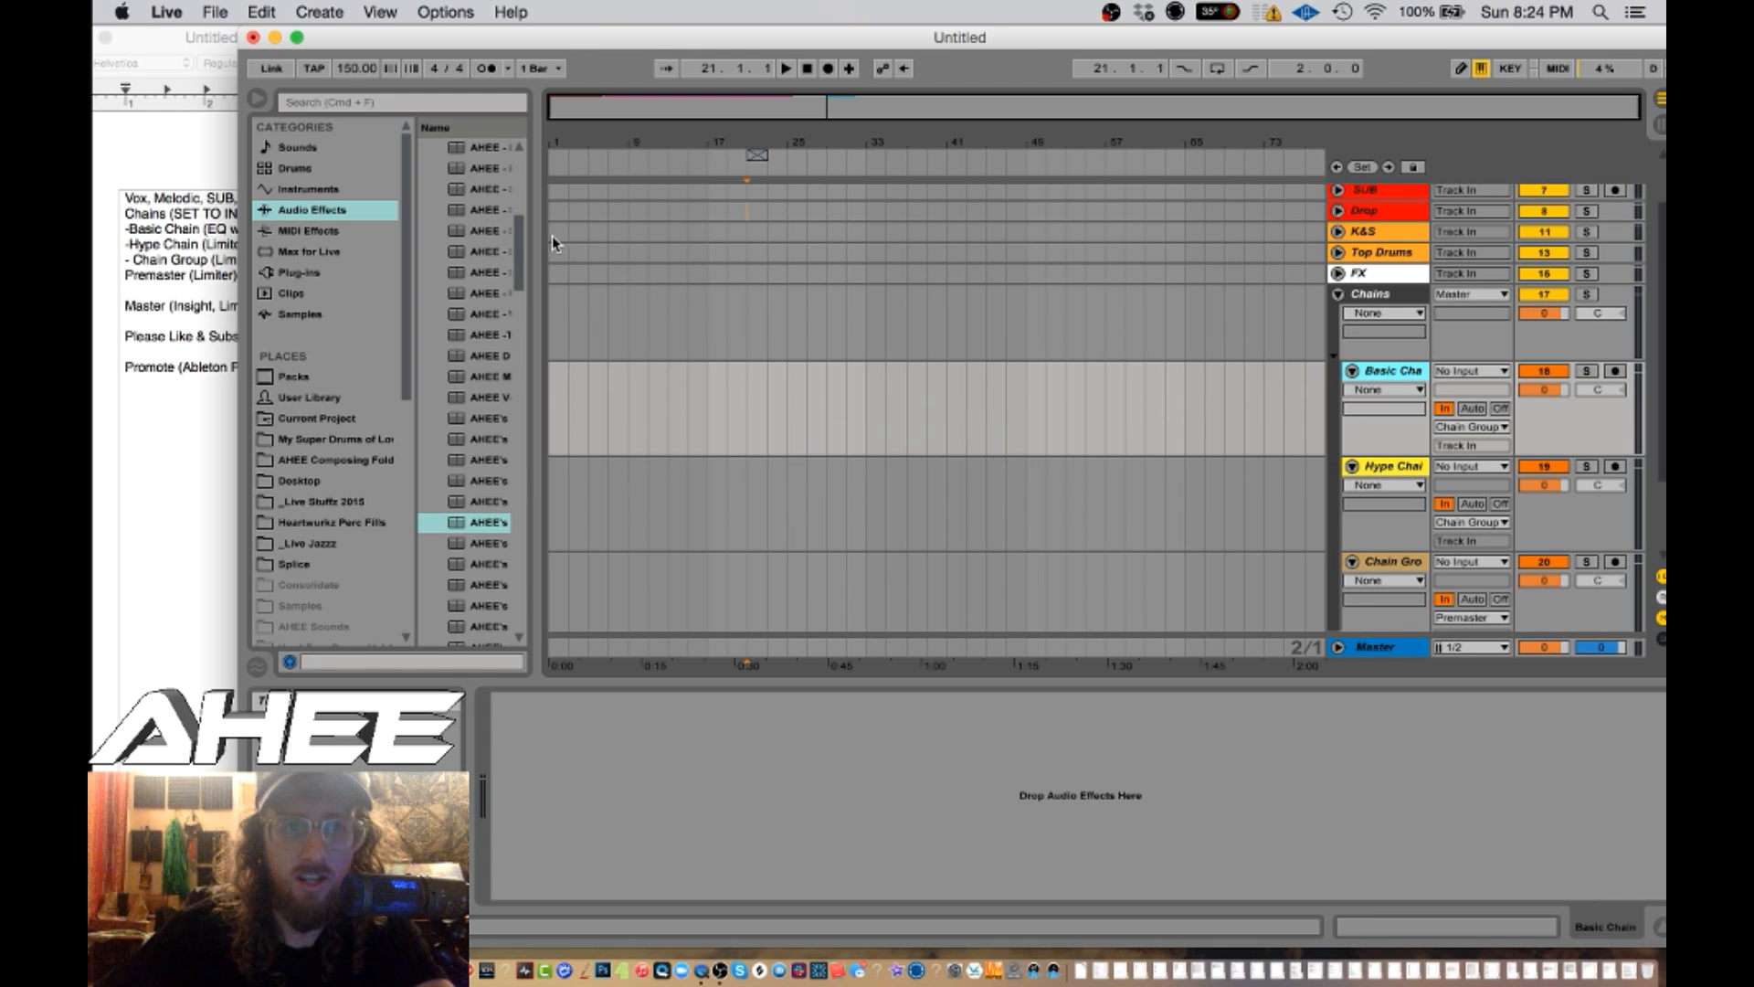
click(351, 103)
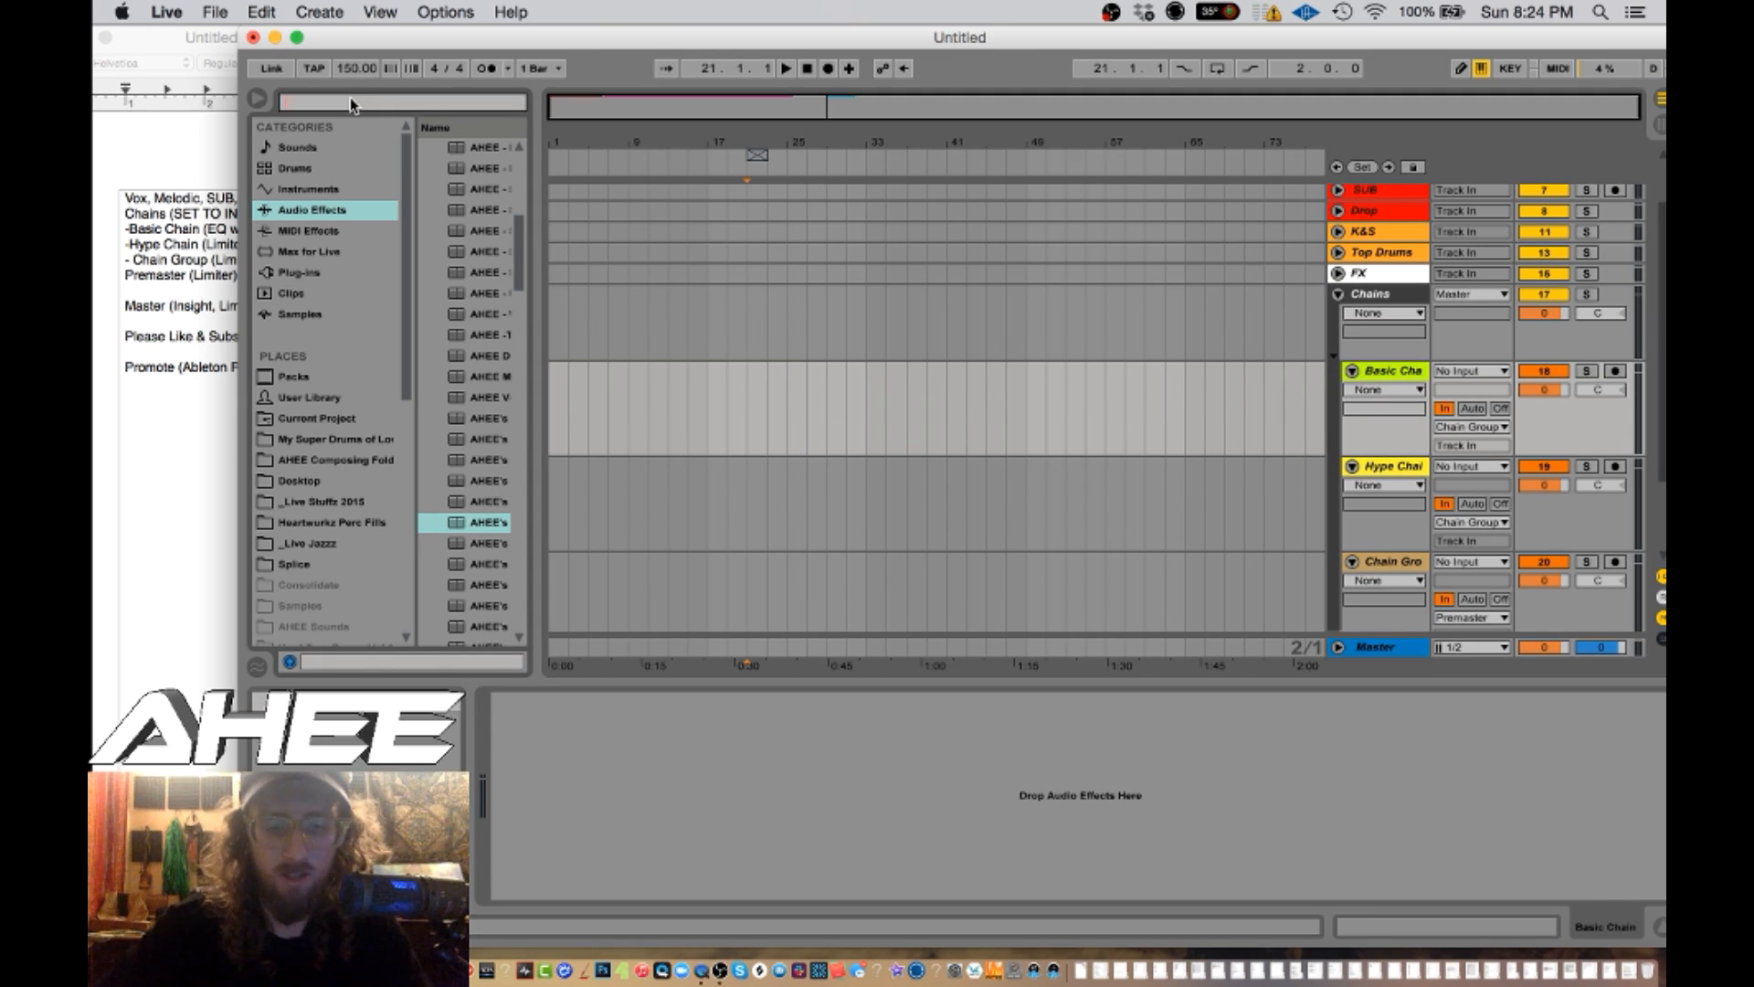
text(eq)
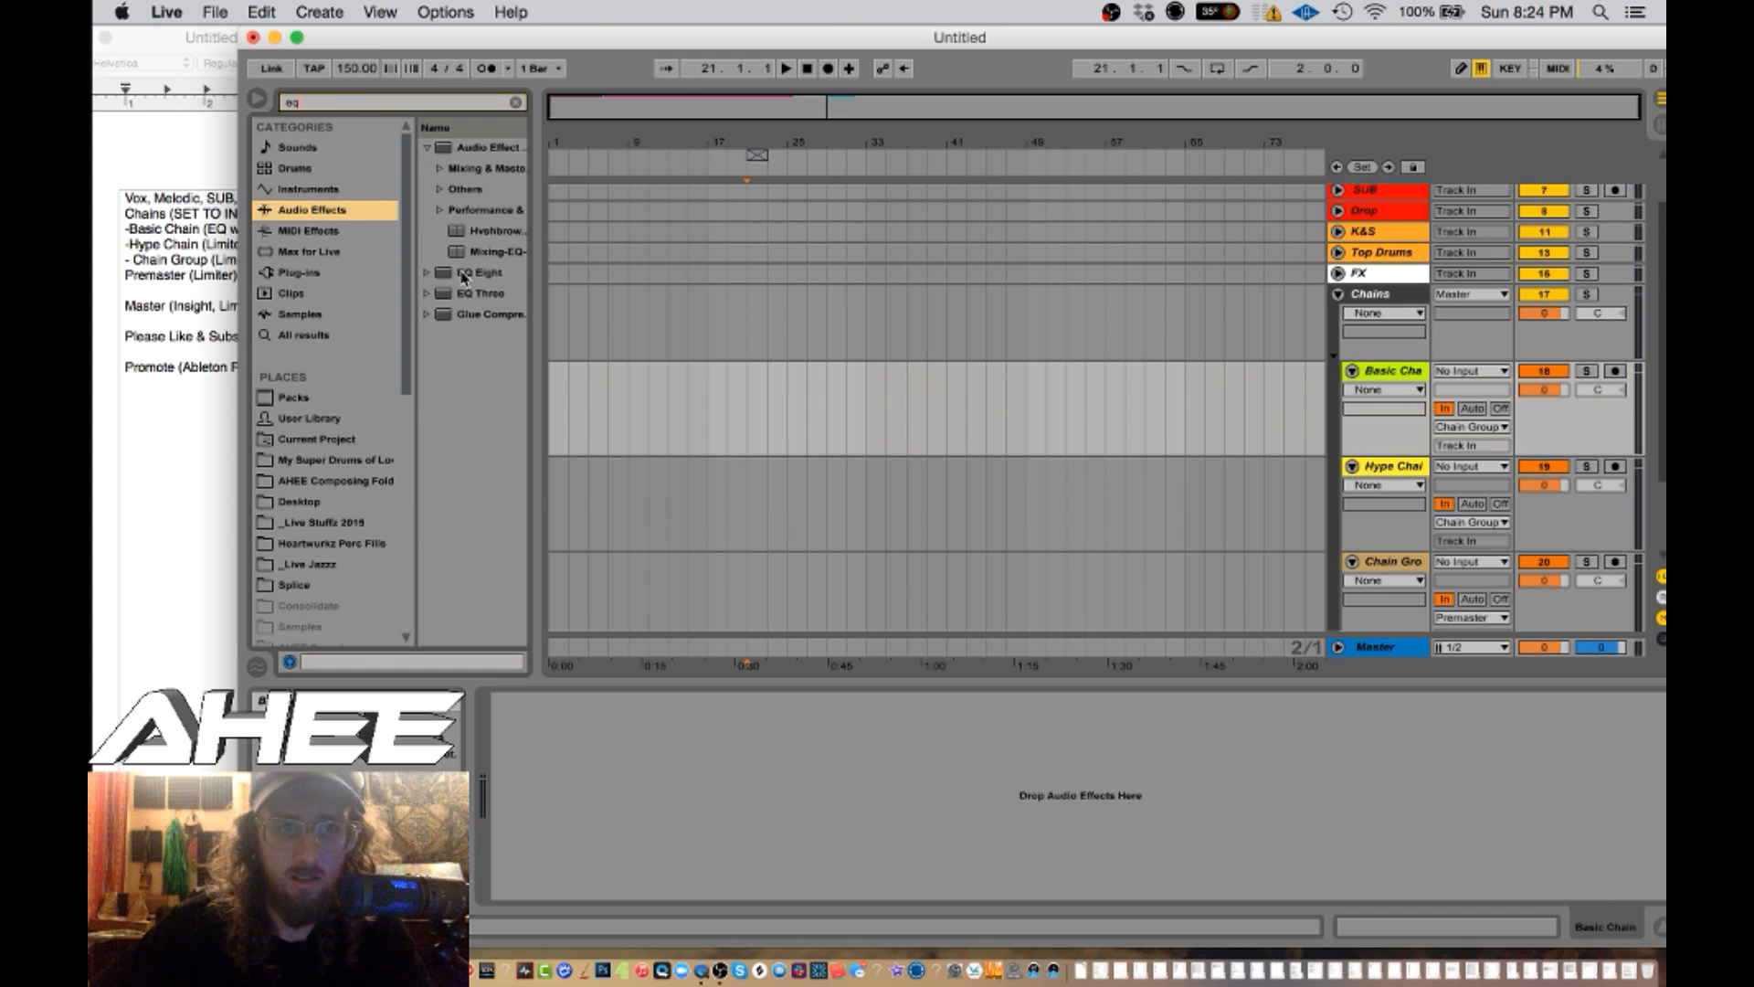
drag(468, 272, 1025, 407)
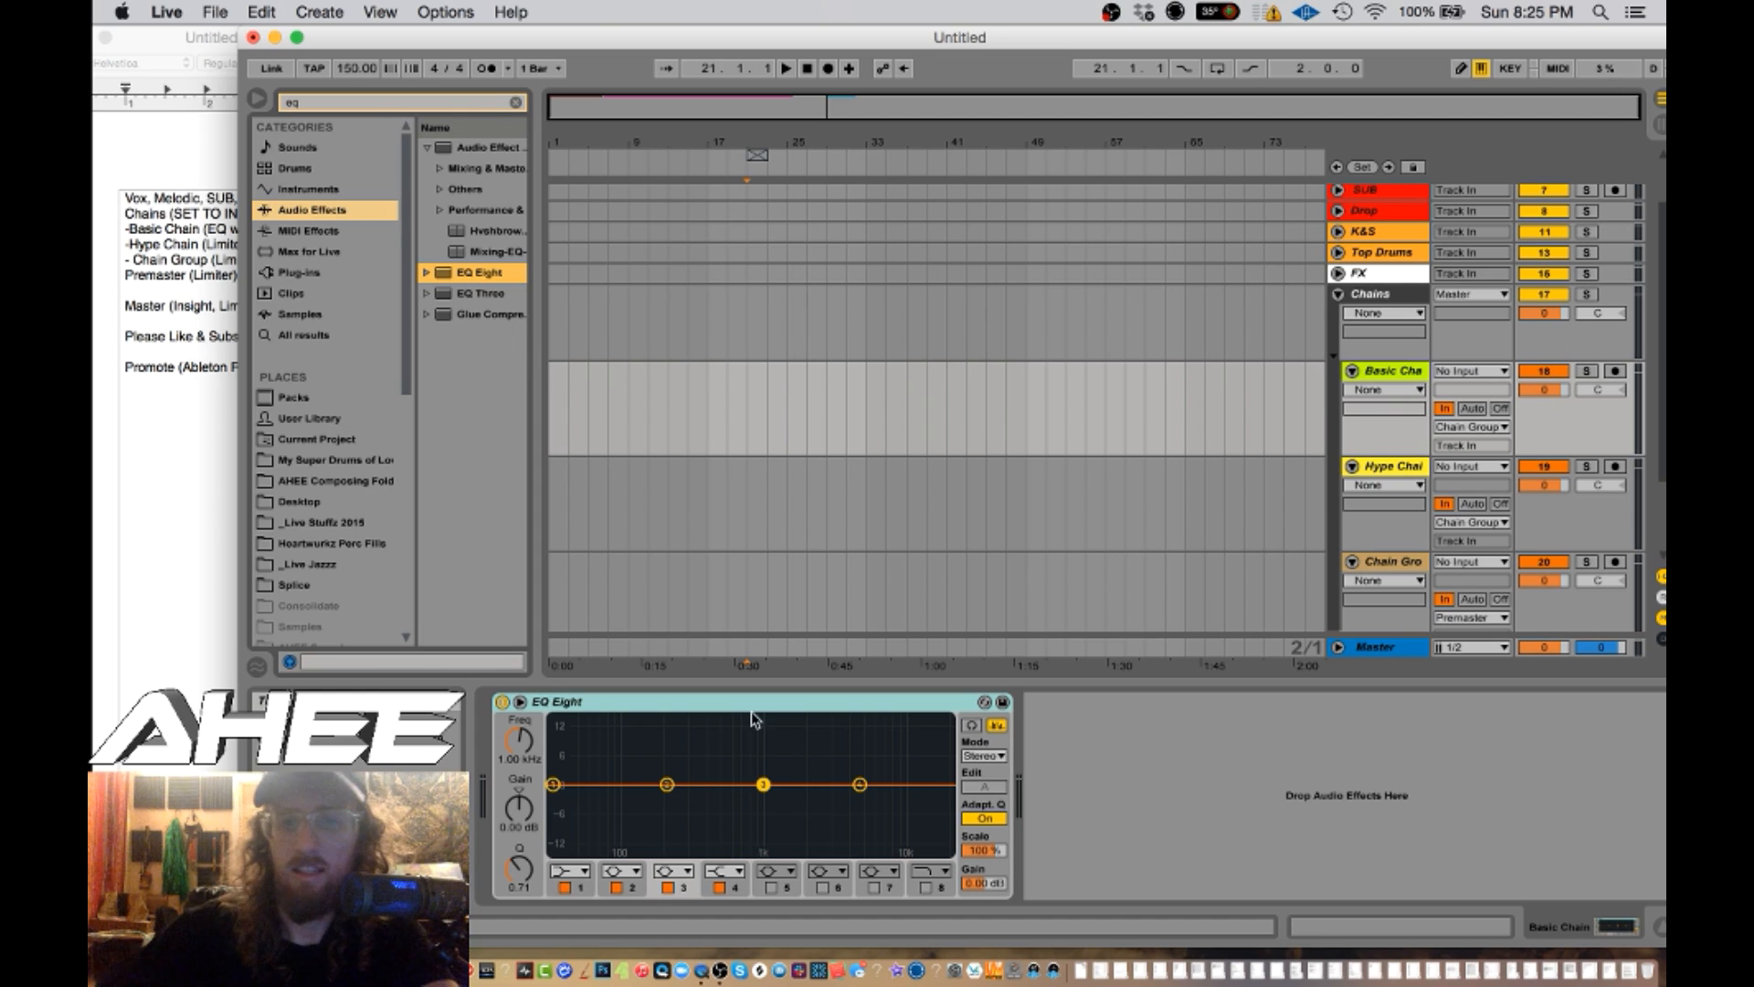
- Set band 1 of EQ Eight on Basic Chain to a low-cut filter at 120 Hz
click(565, 709)
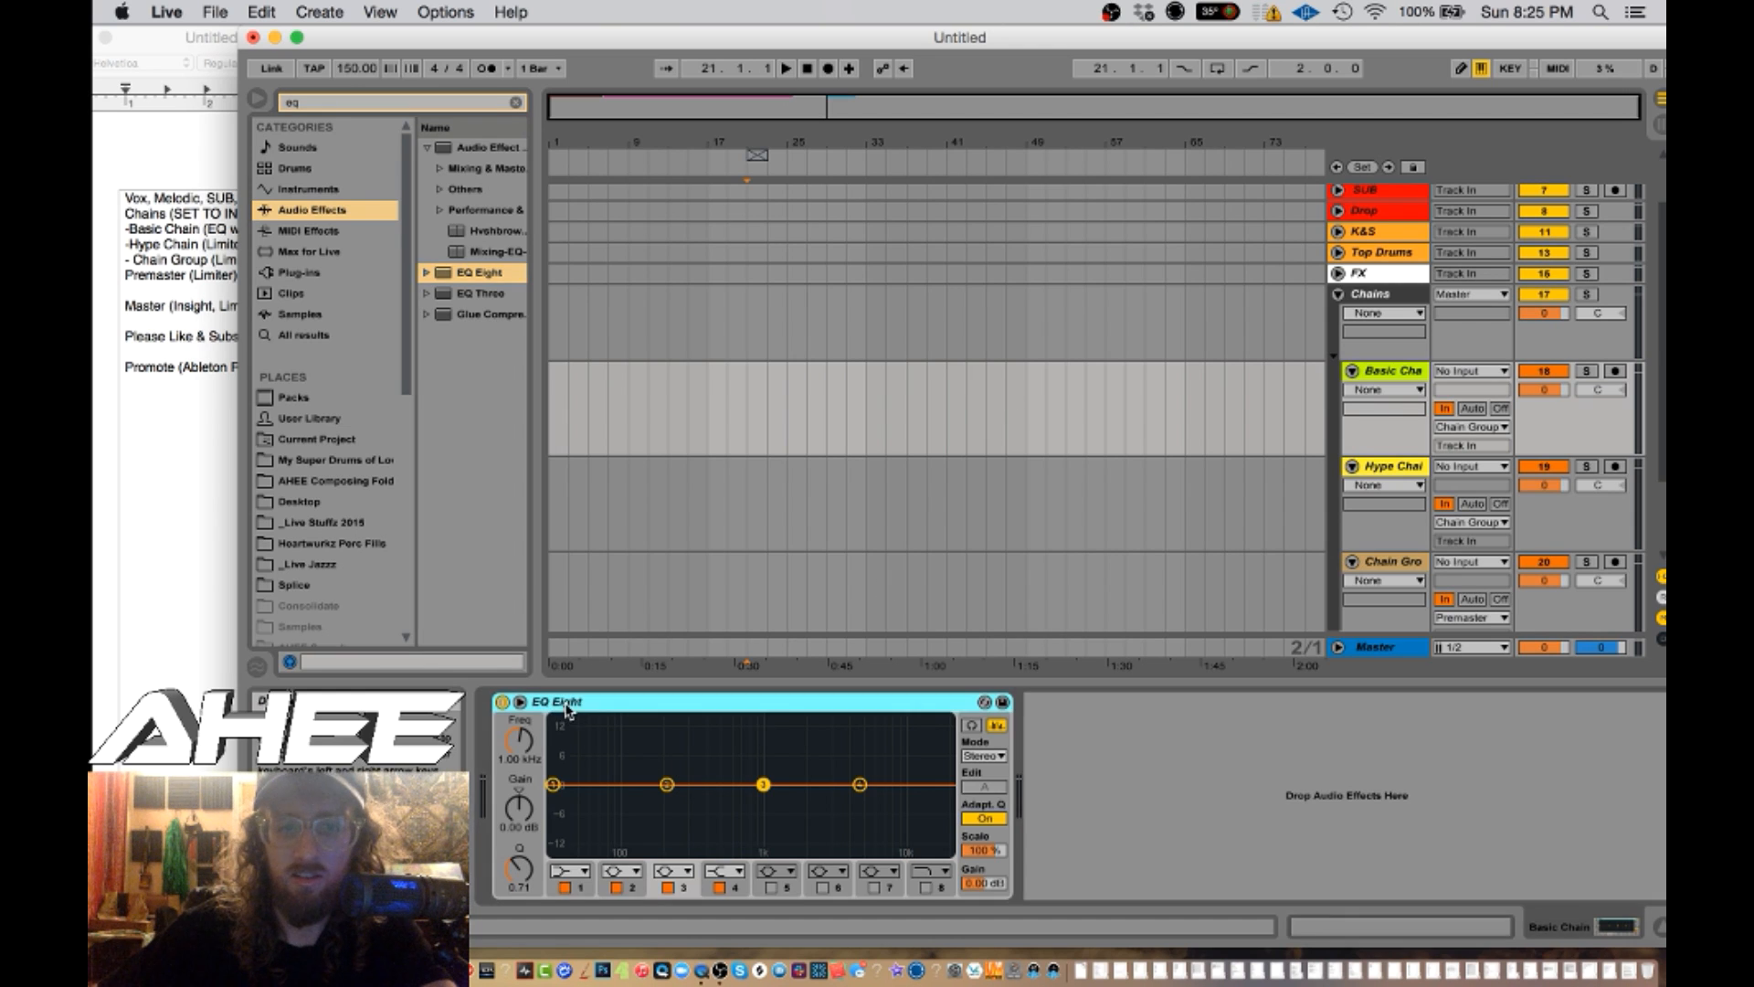
click(570, 870)
click(563, 740)
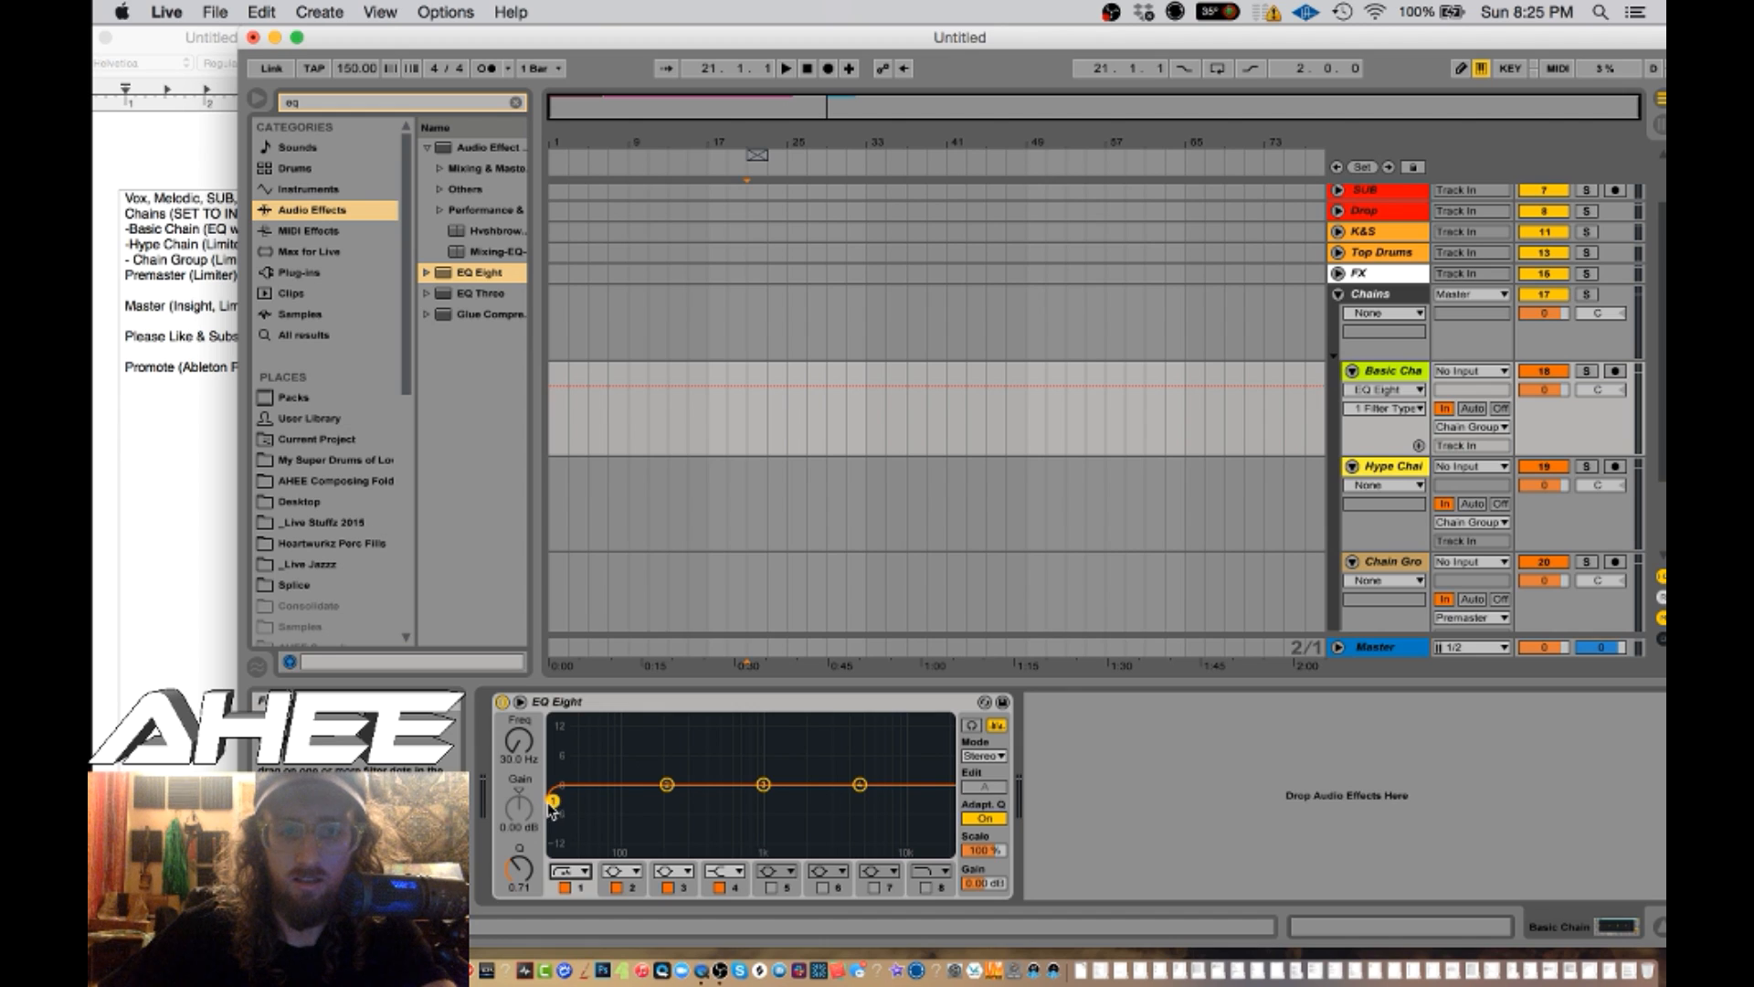
drag(546, 802, 636, 803)
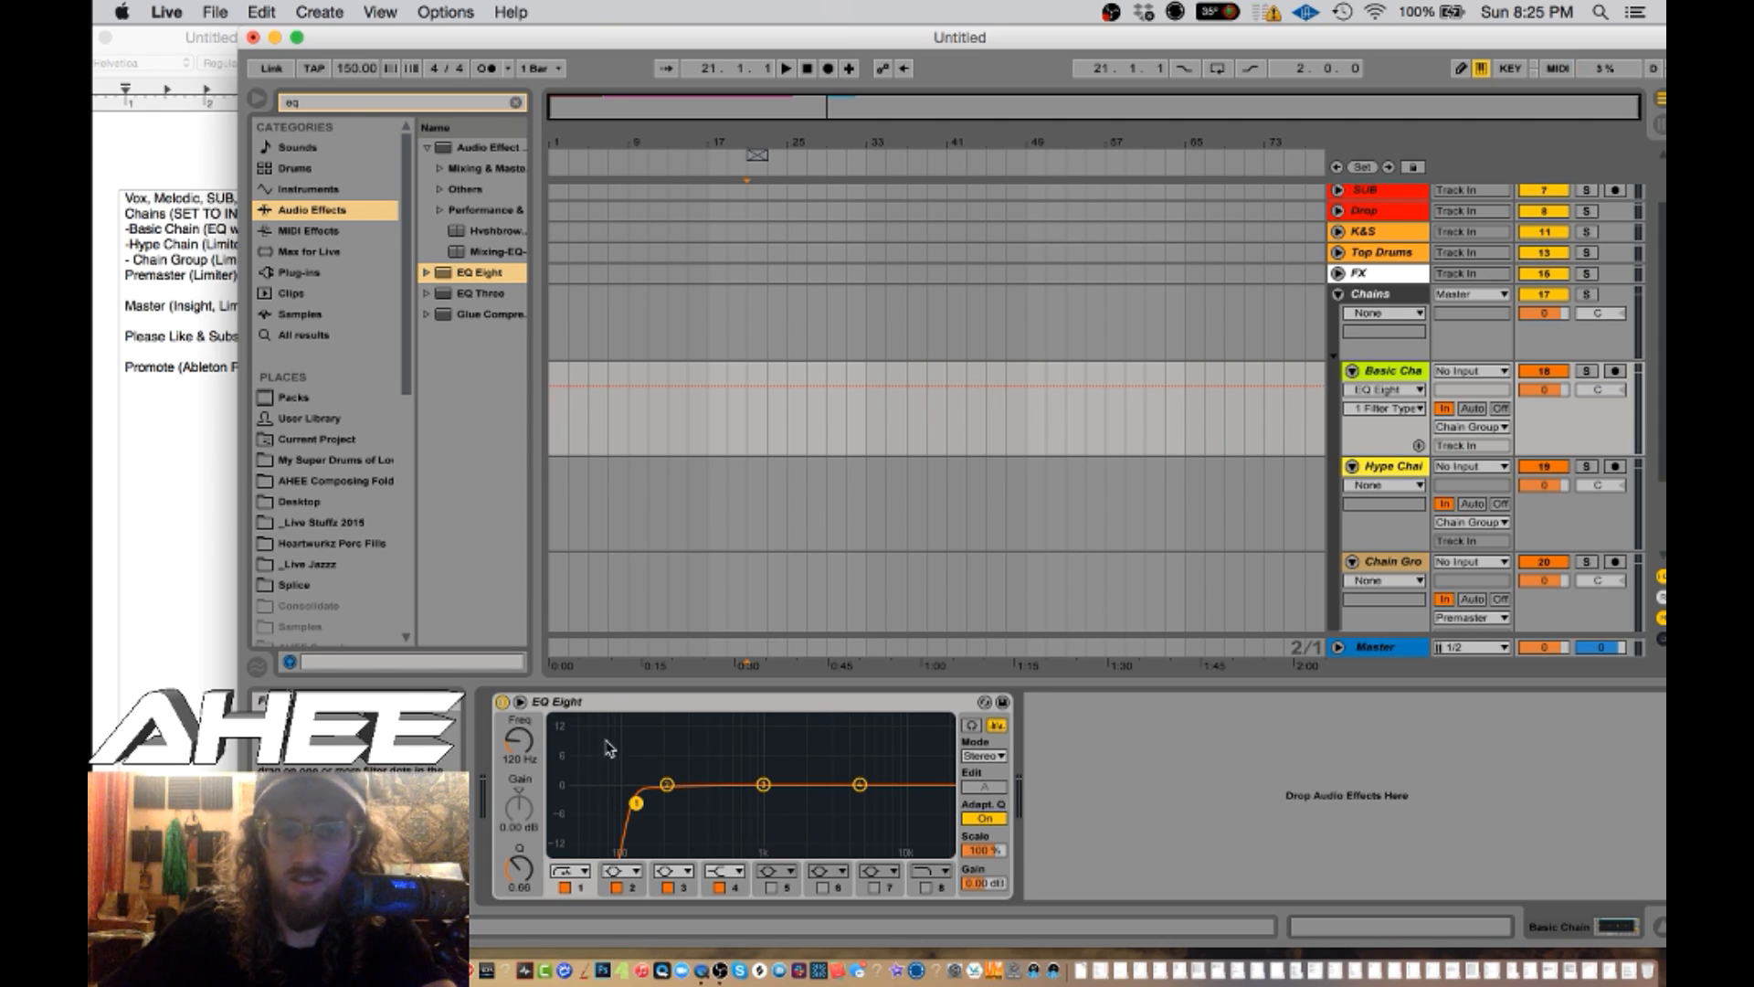
- Compare the Melodic and Drop groups by viewing each group's device chain alternately
scroll(1298, 372, up, 3)
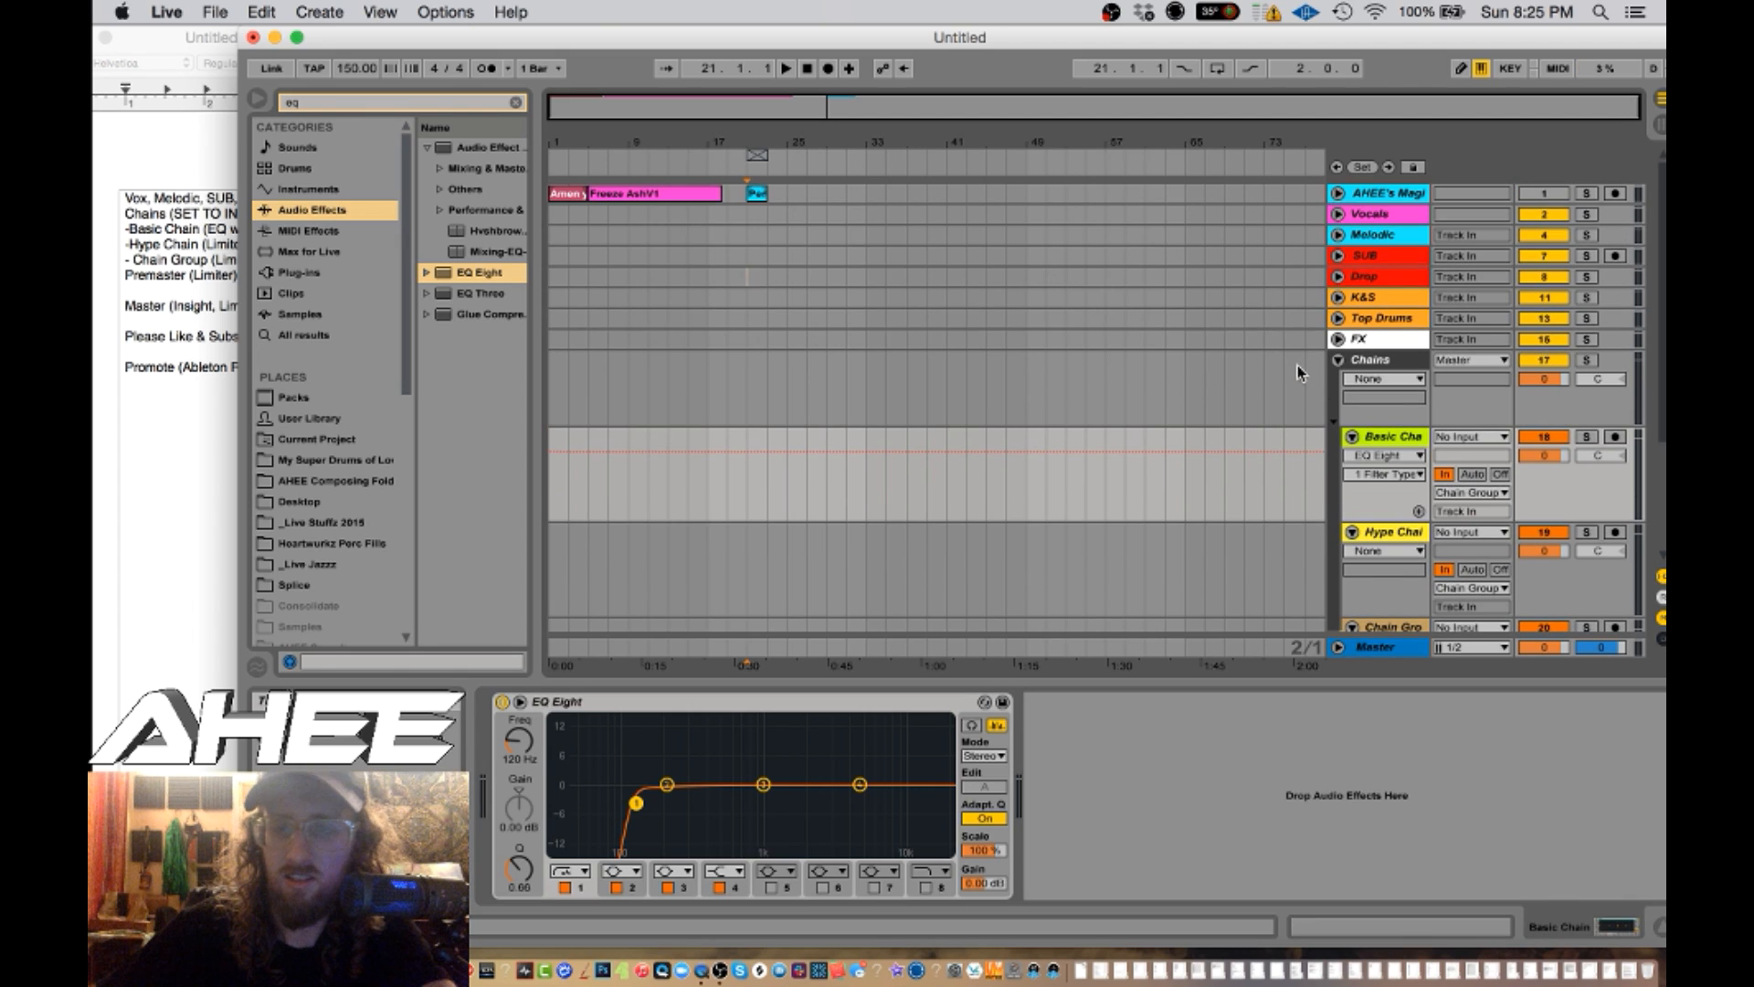
click(1380, 240)
click(1376, 278)
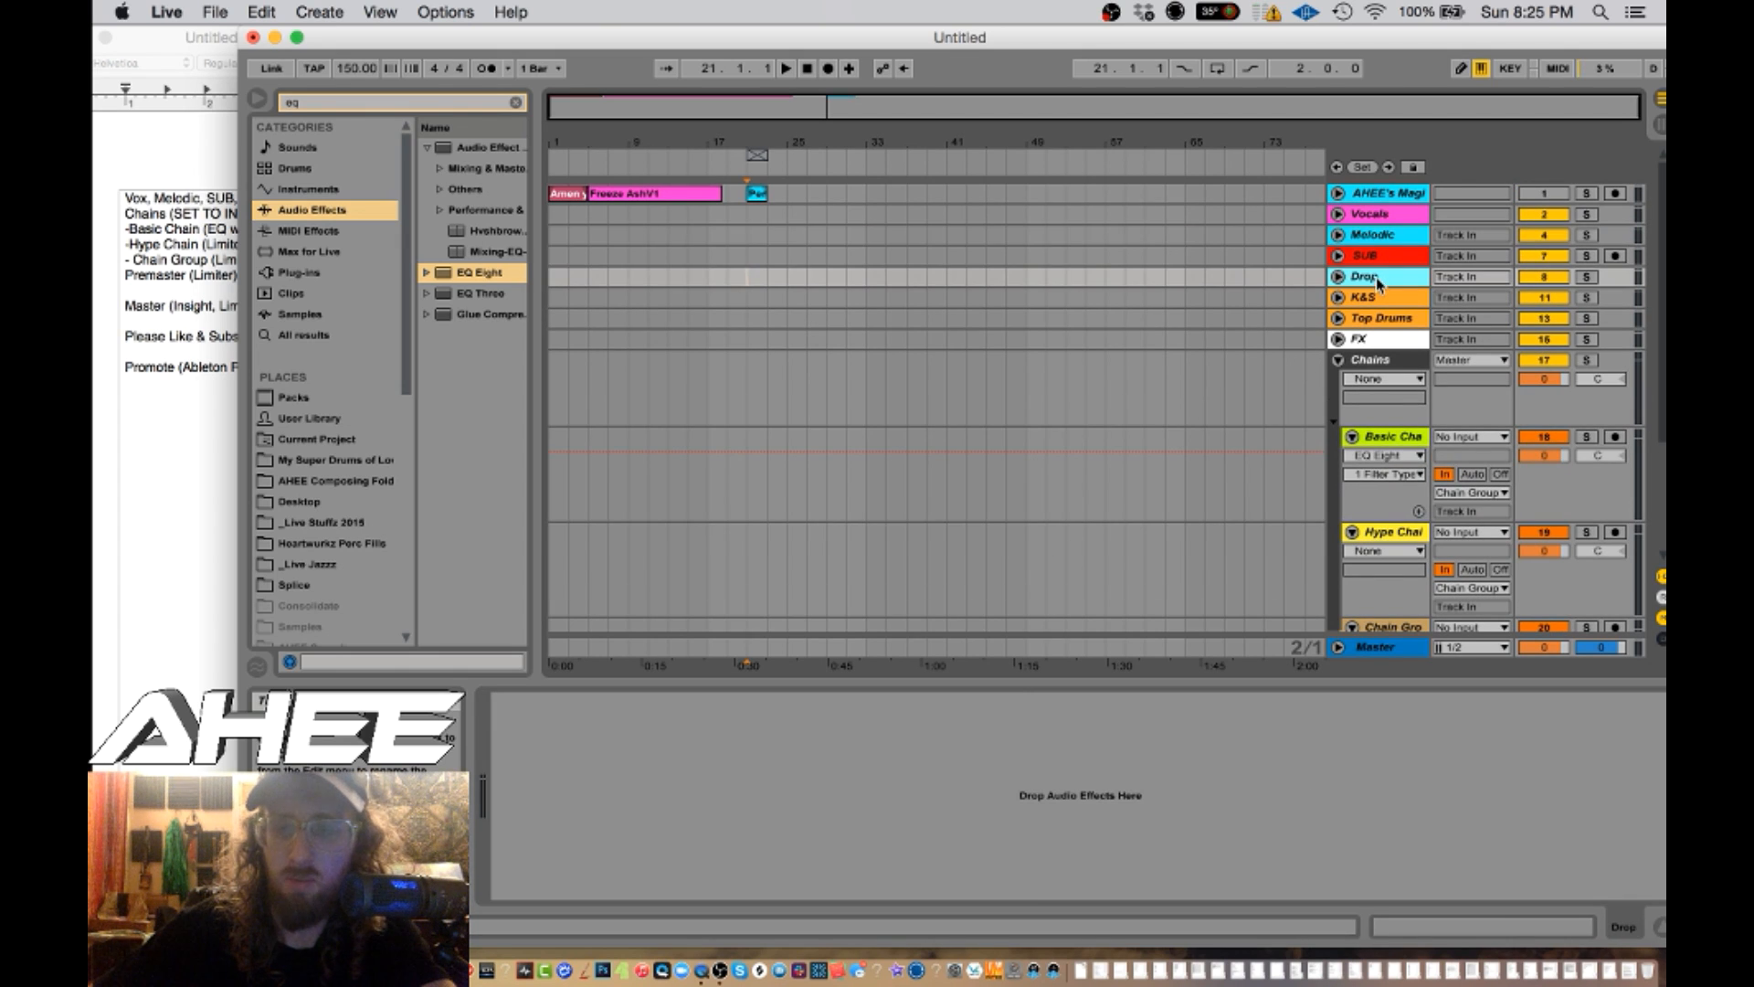
click(1371, 239)
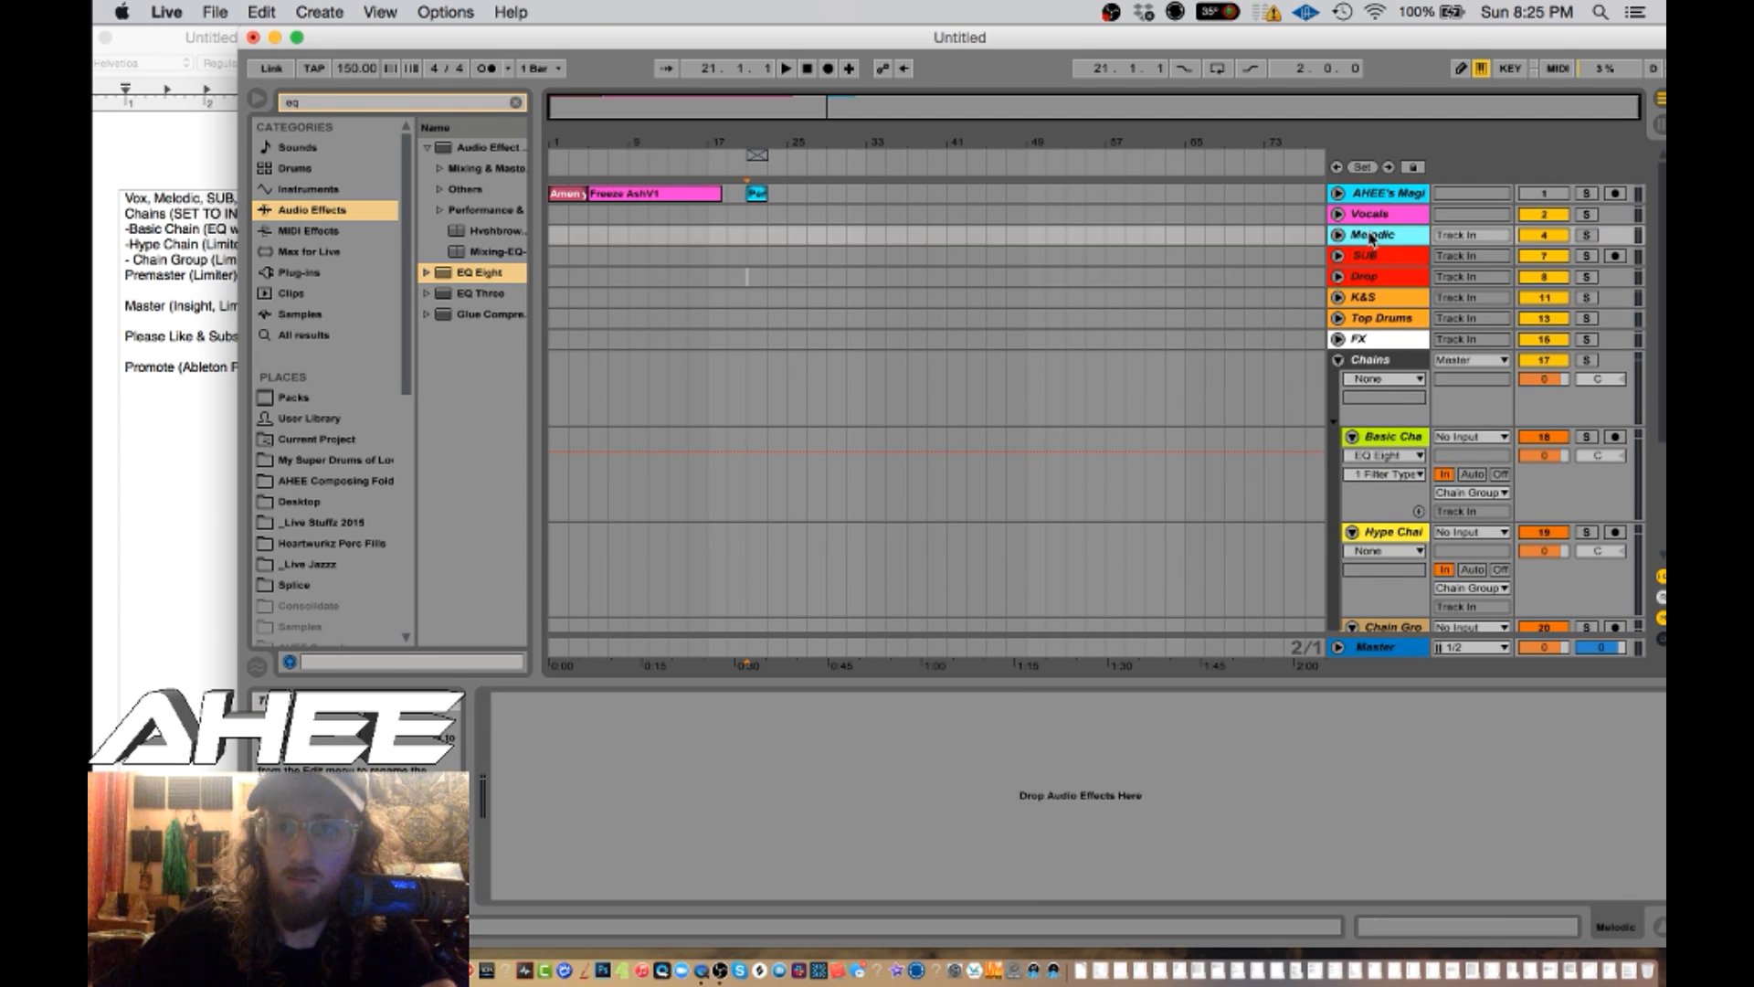
click(1376, 278)
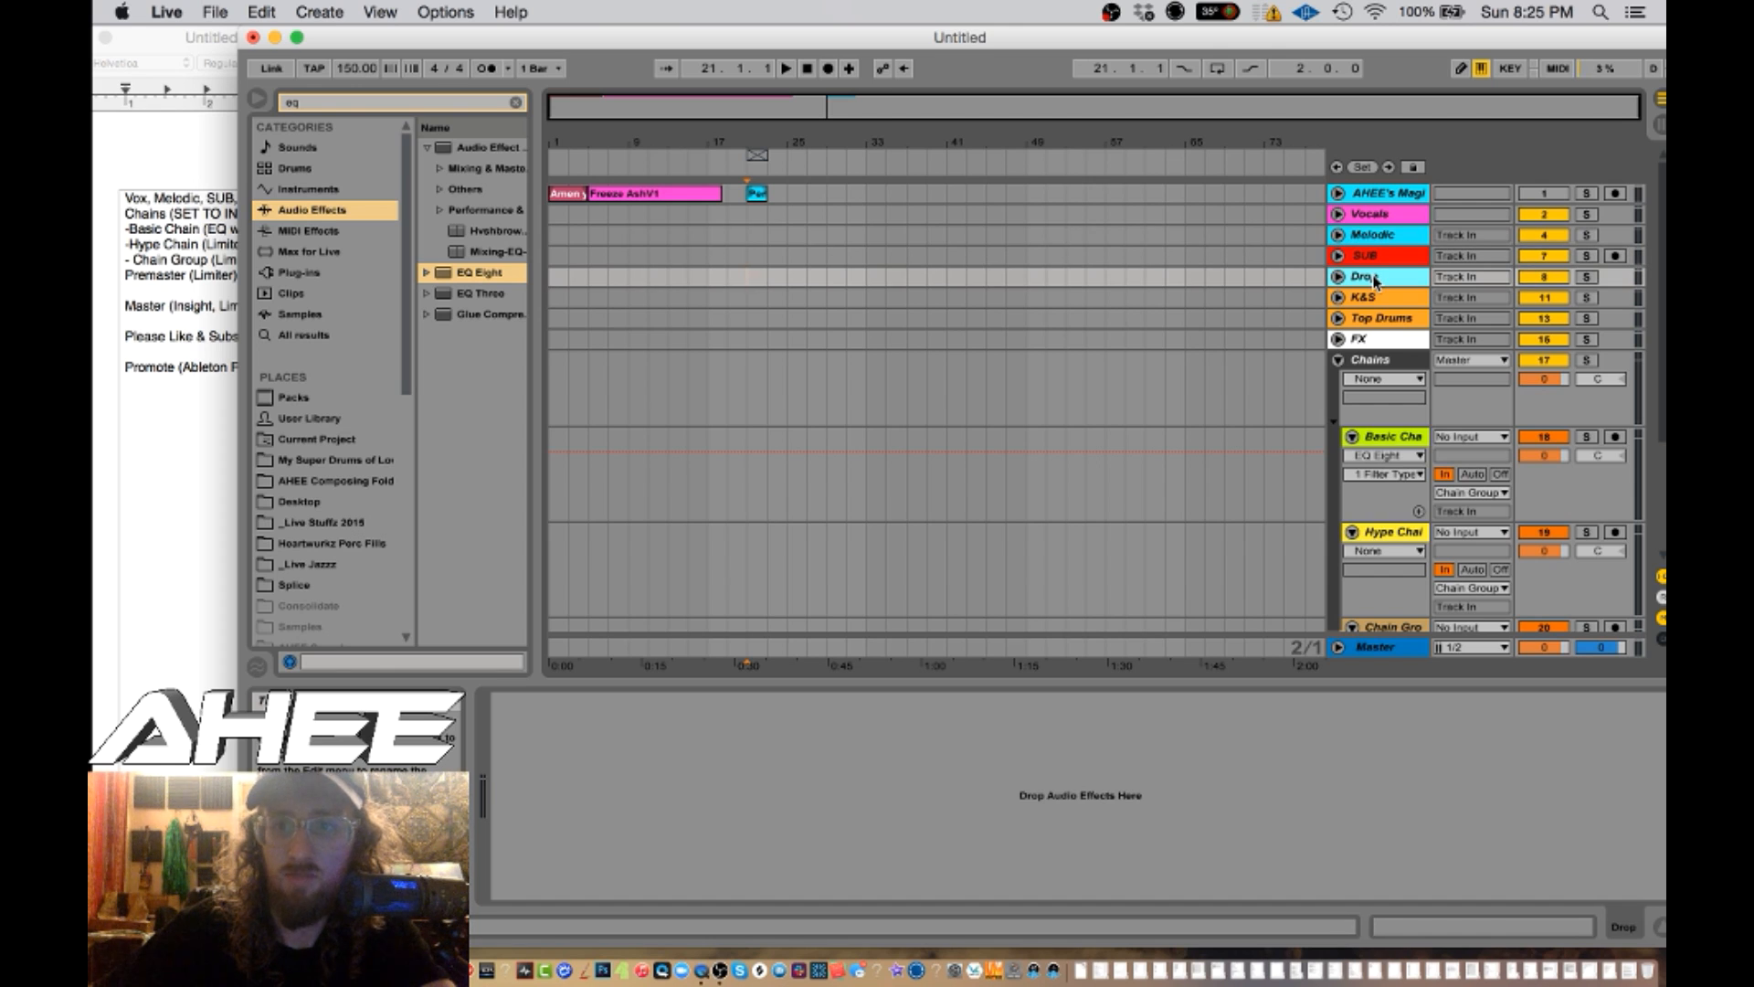
click(1380, 244)
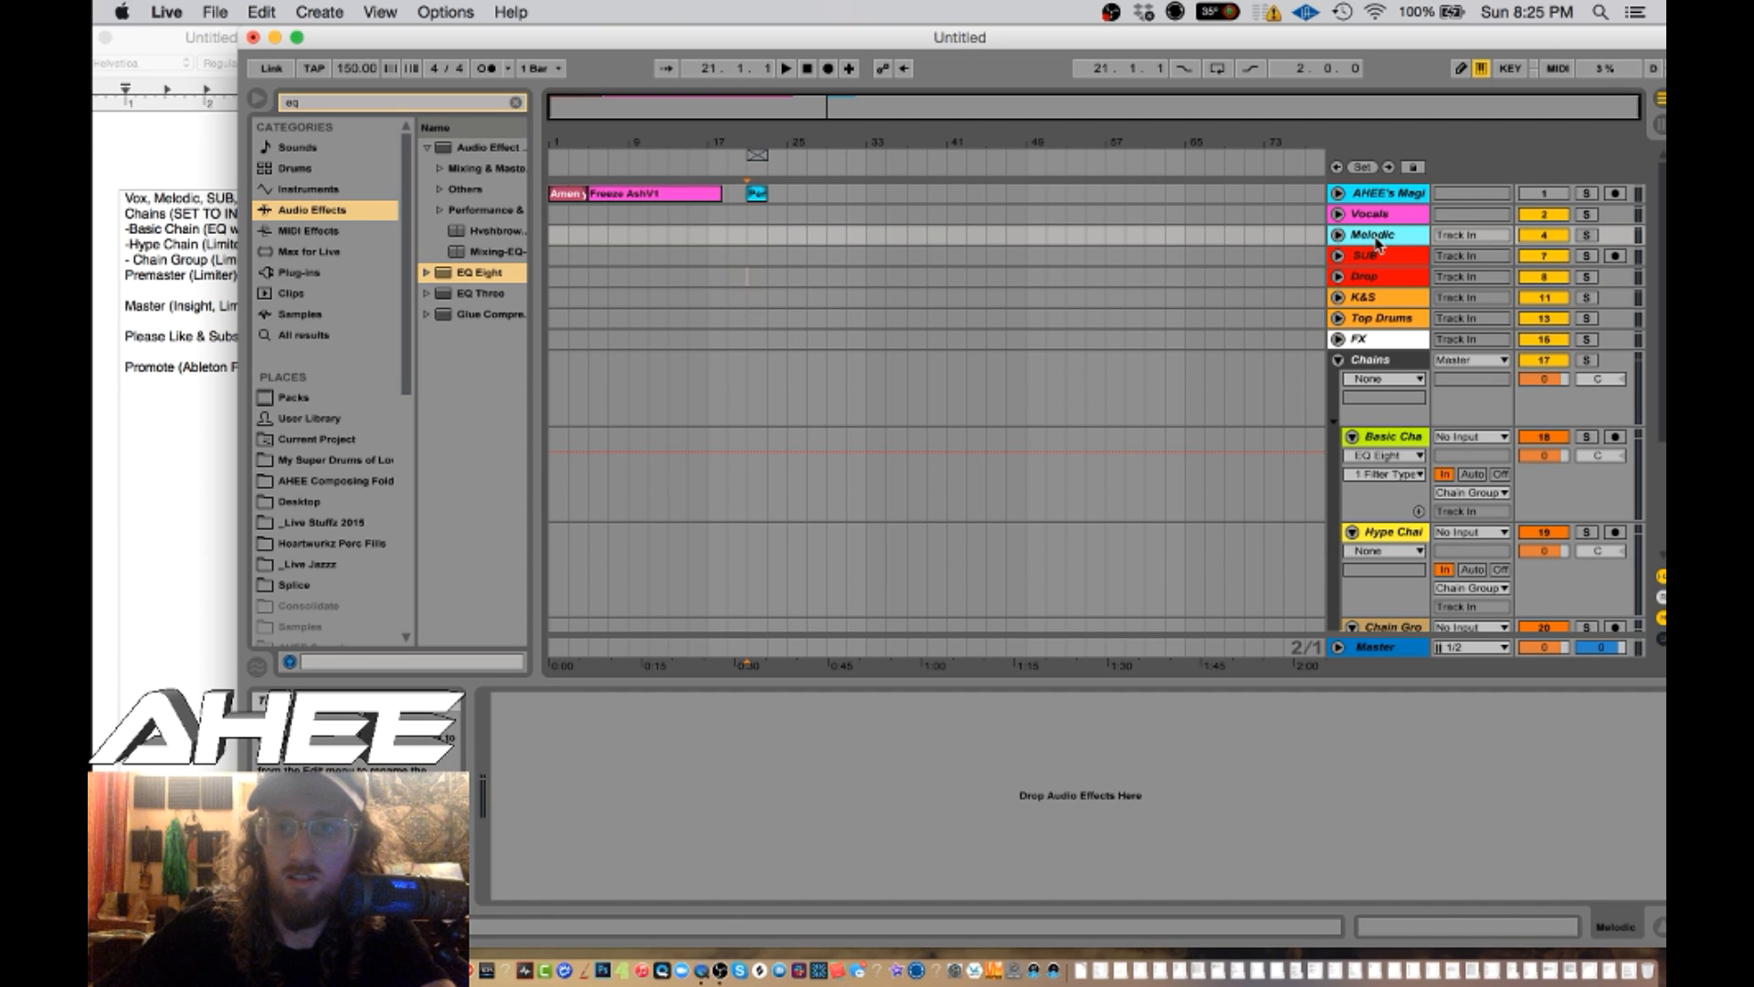
click(1383, 278)
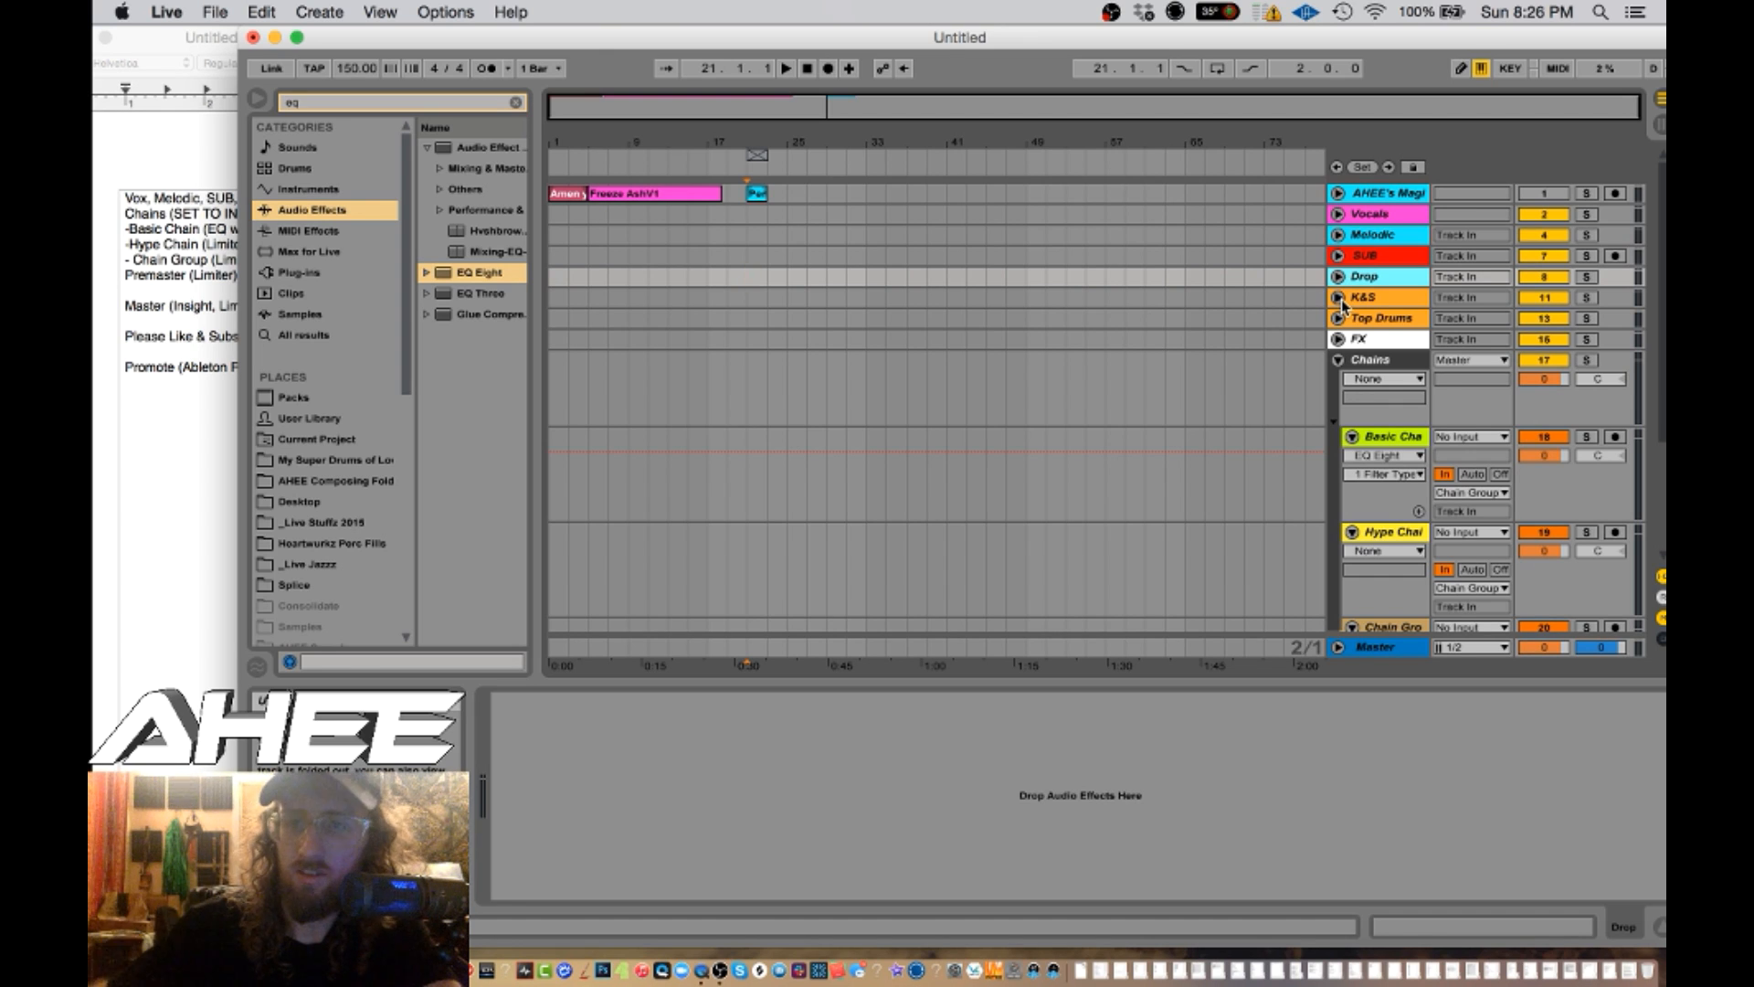
- Copy the EQ Eight with its 120 Hz low cut from Basic Chain to the Top Drums group
click(1367, 365)
scroll(1380, 383, down, 3)
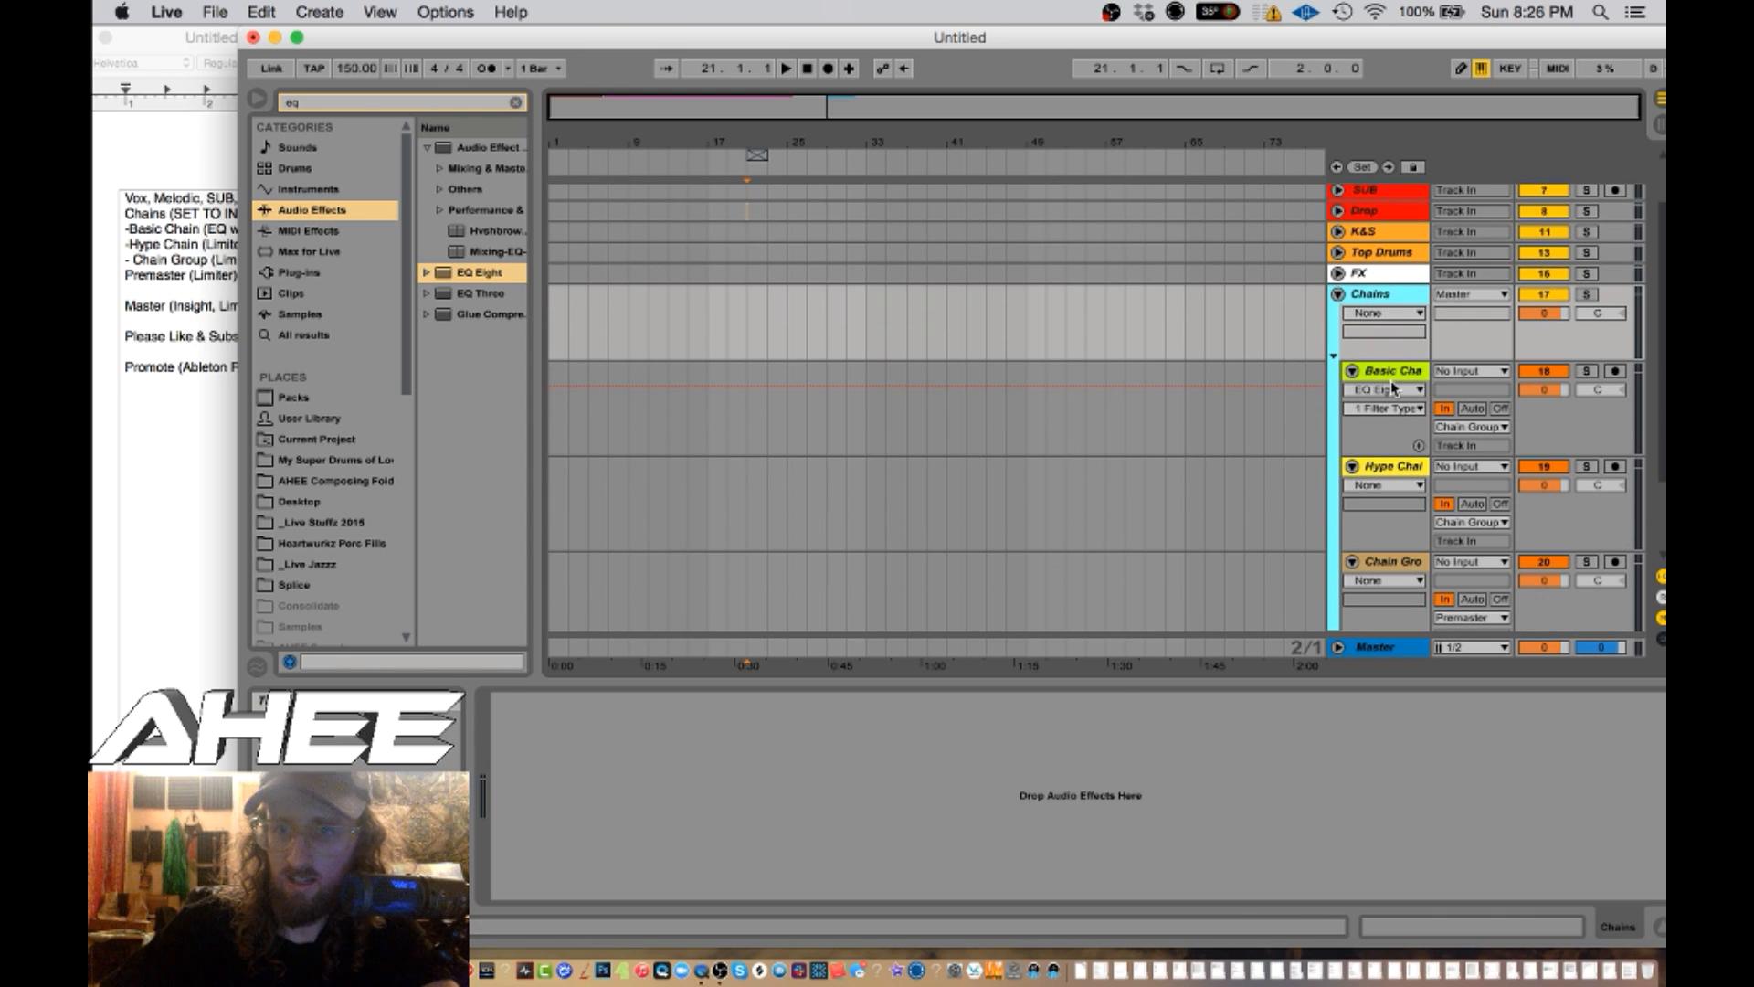
click(1391, 380)
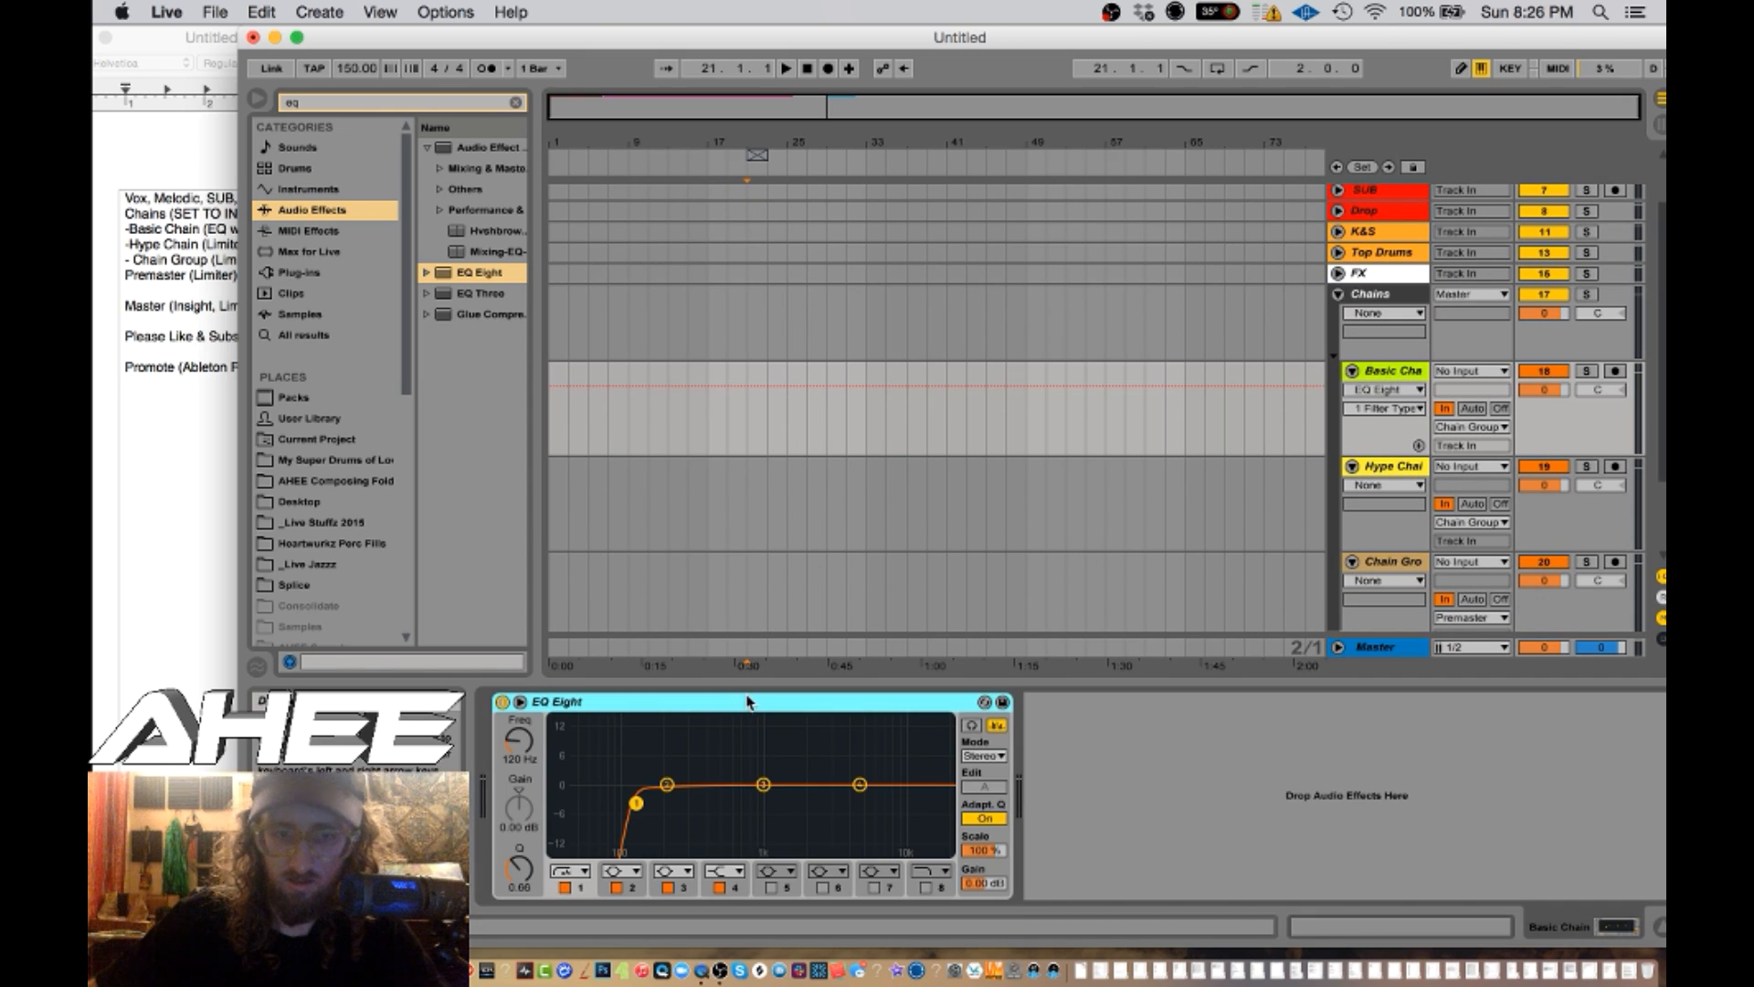
click(1384, 253)
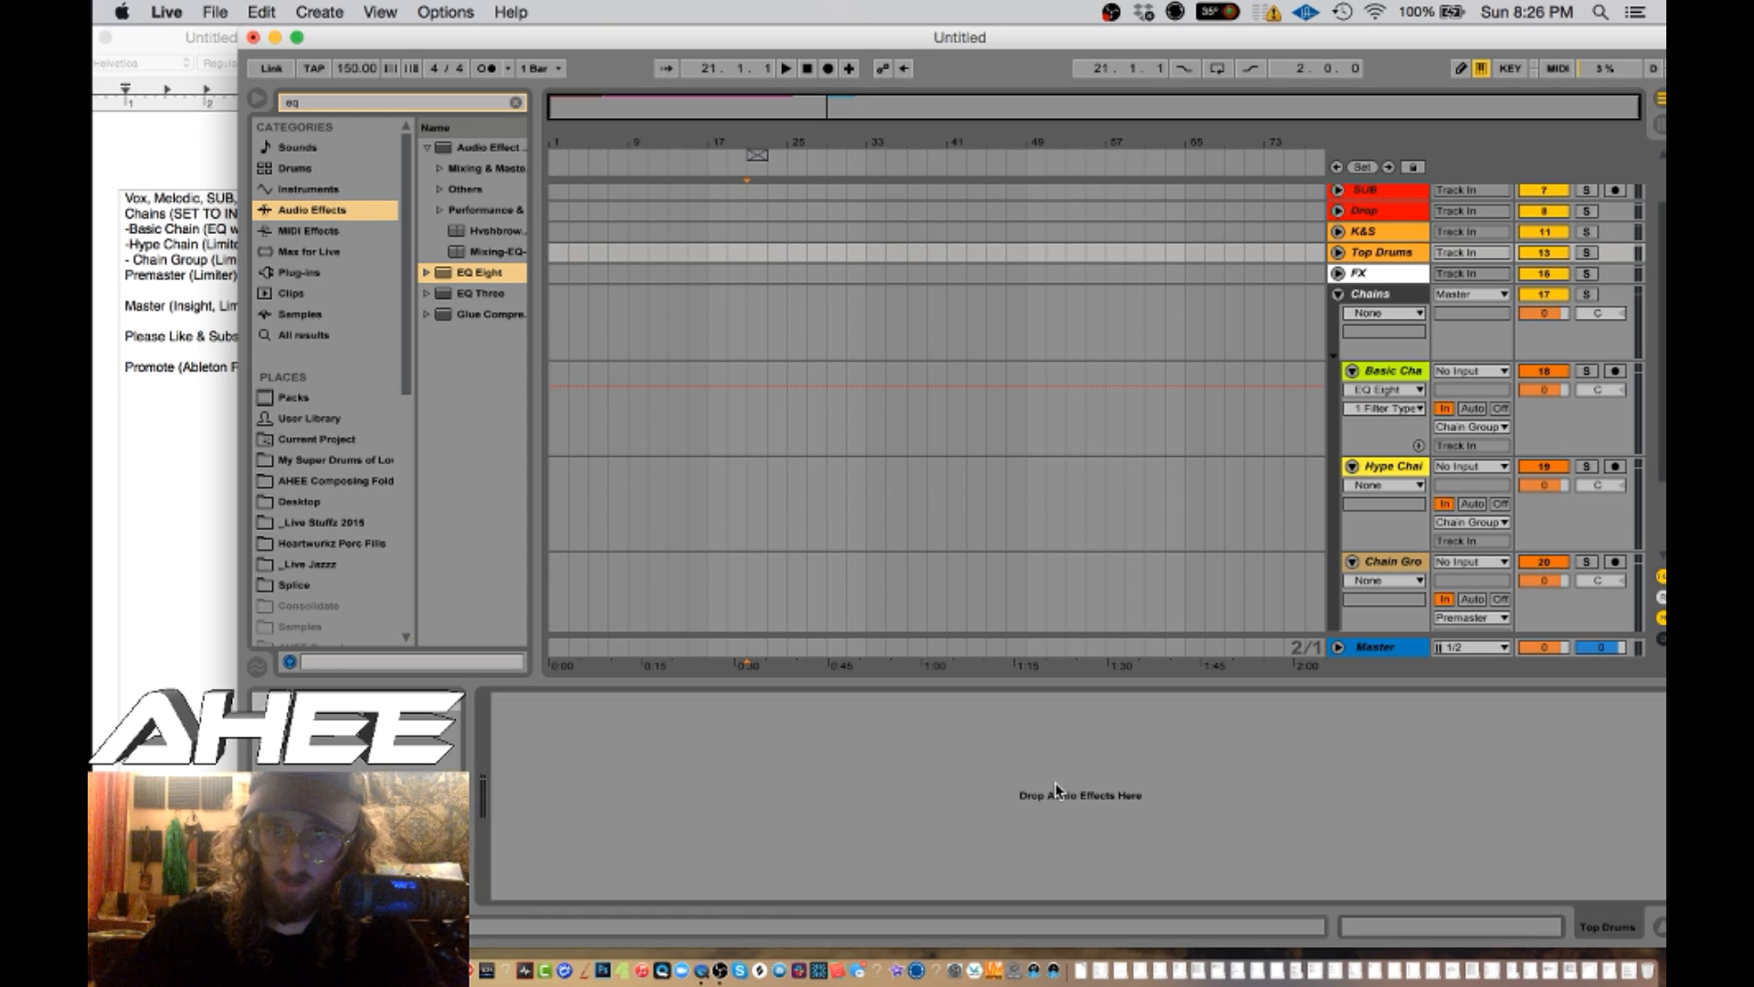
drag(1055, 782, 1055, 782)
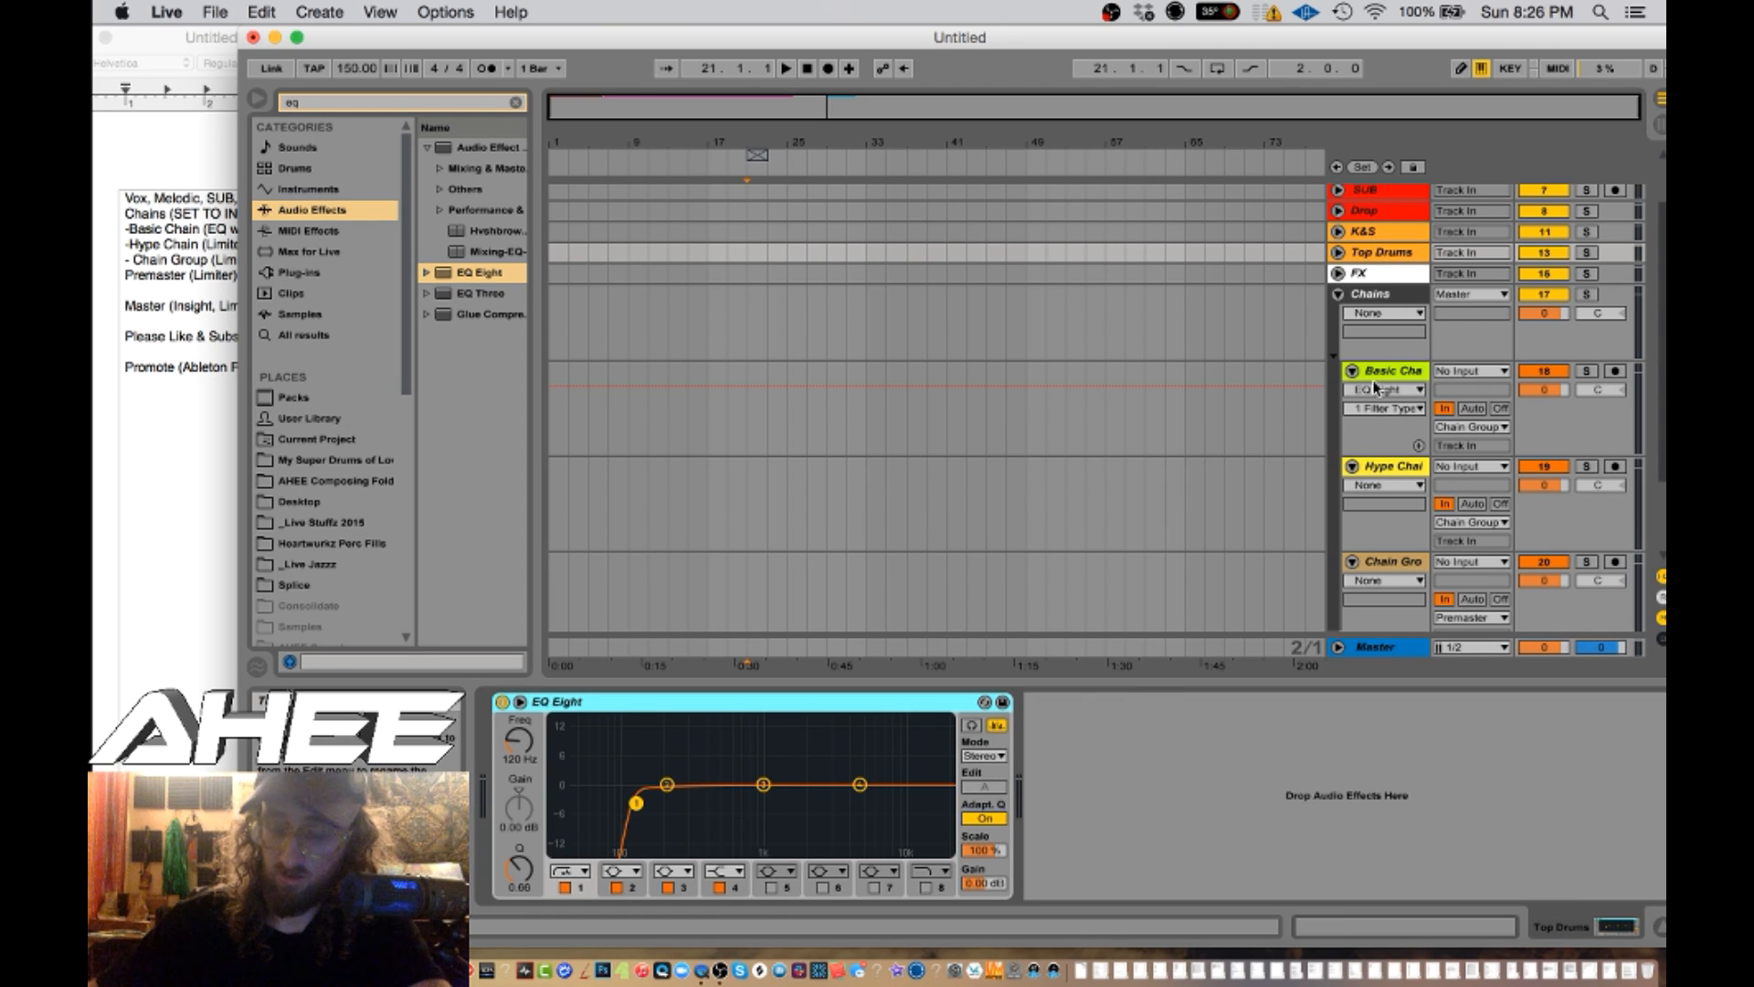
- Check the device chains of the Premaster, Chains and Top Drums tracks
scroll(1377, 585, down, 3)
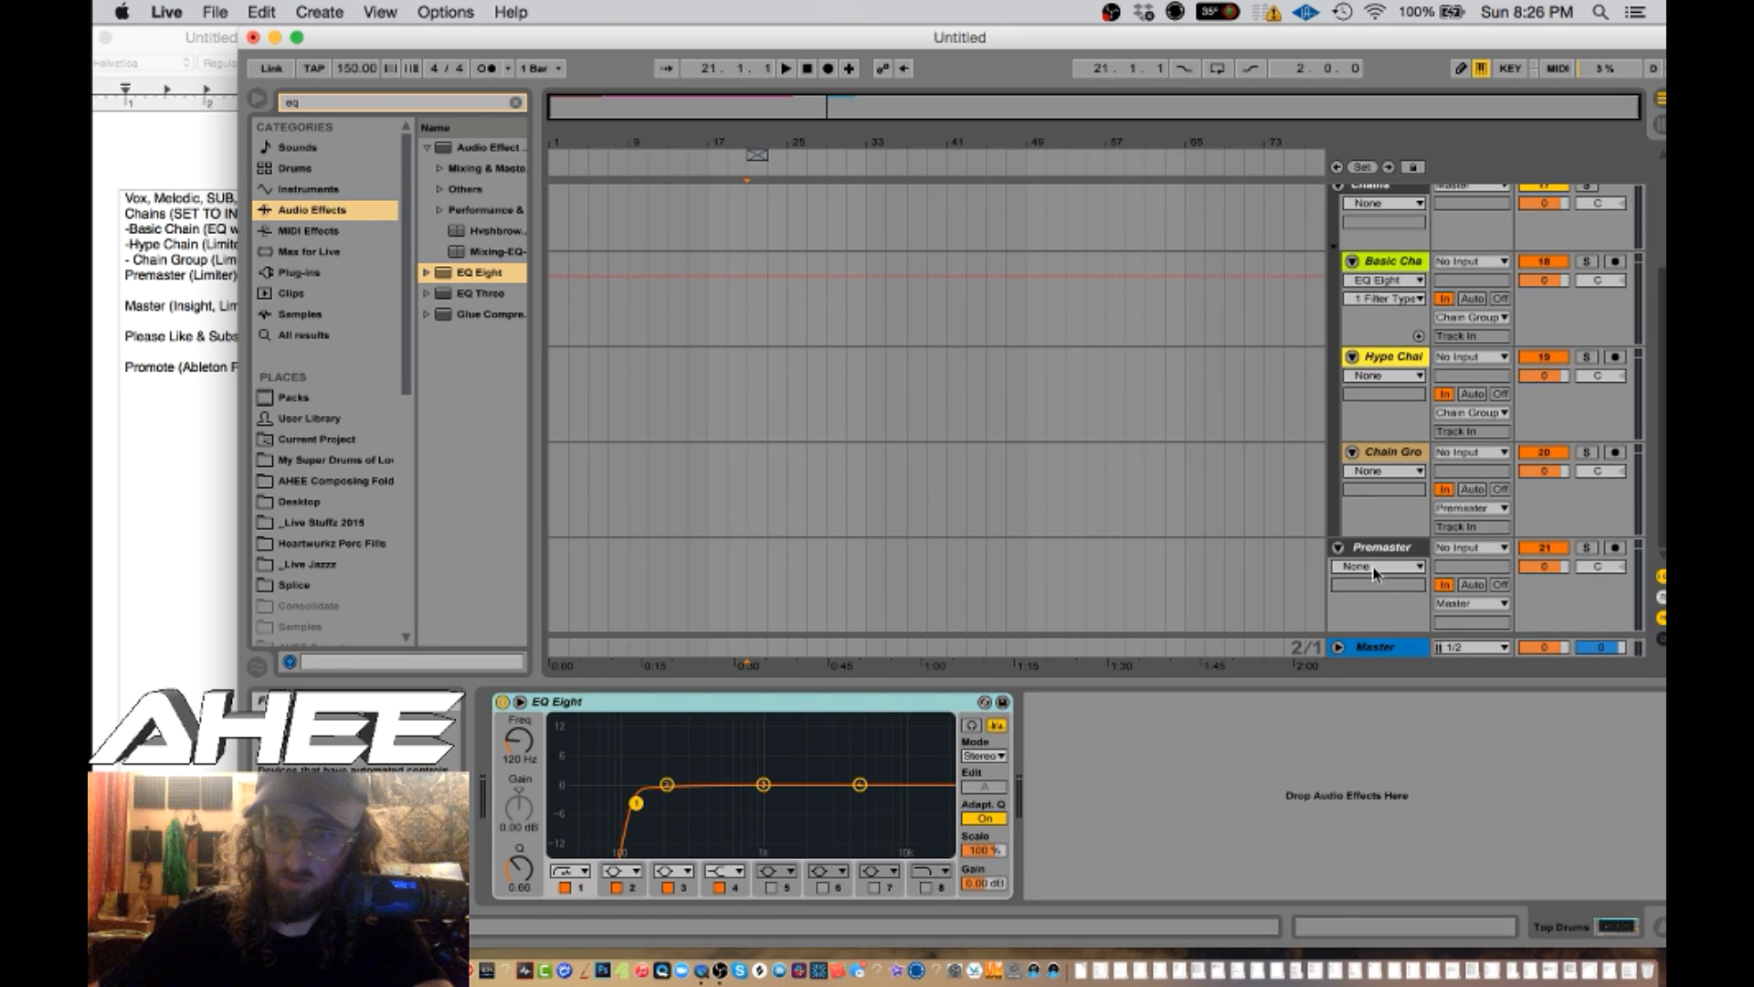
click(1378, 553)
scroll(1378, 551, up, 5)
click(1381, 361)
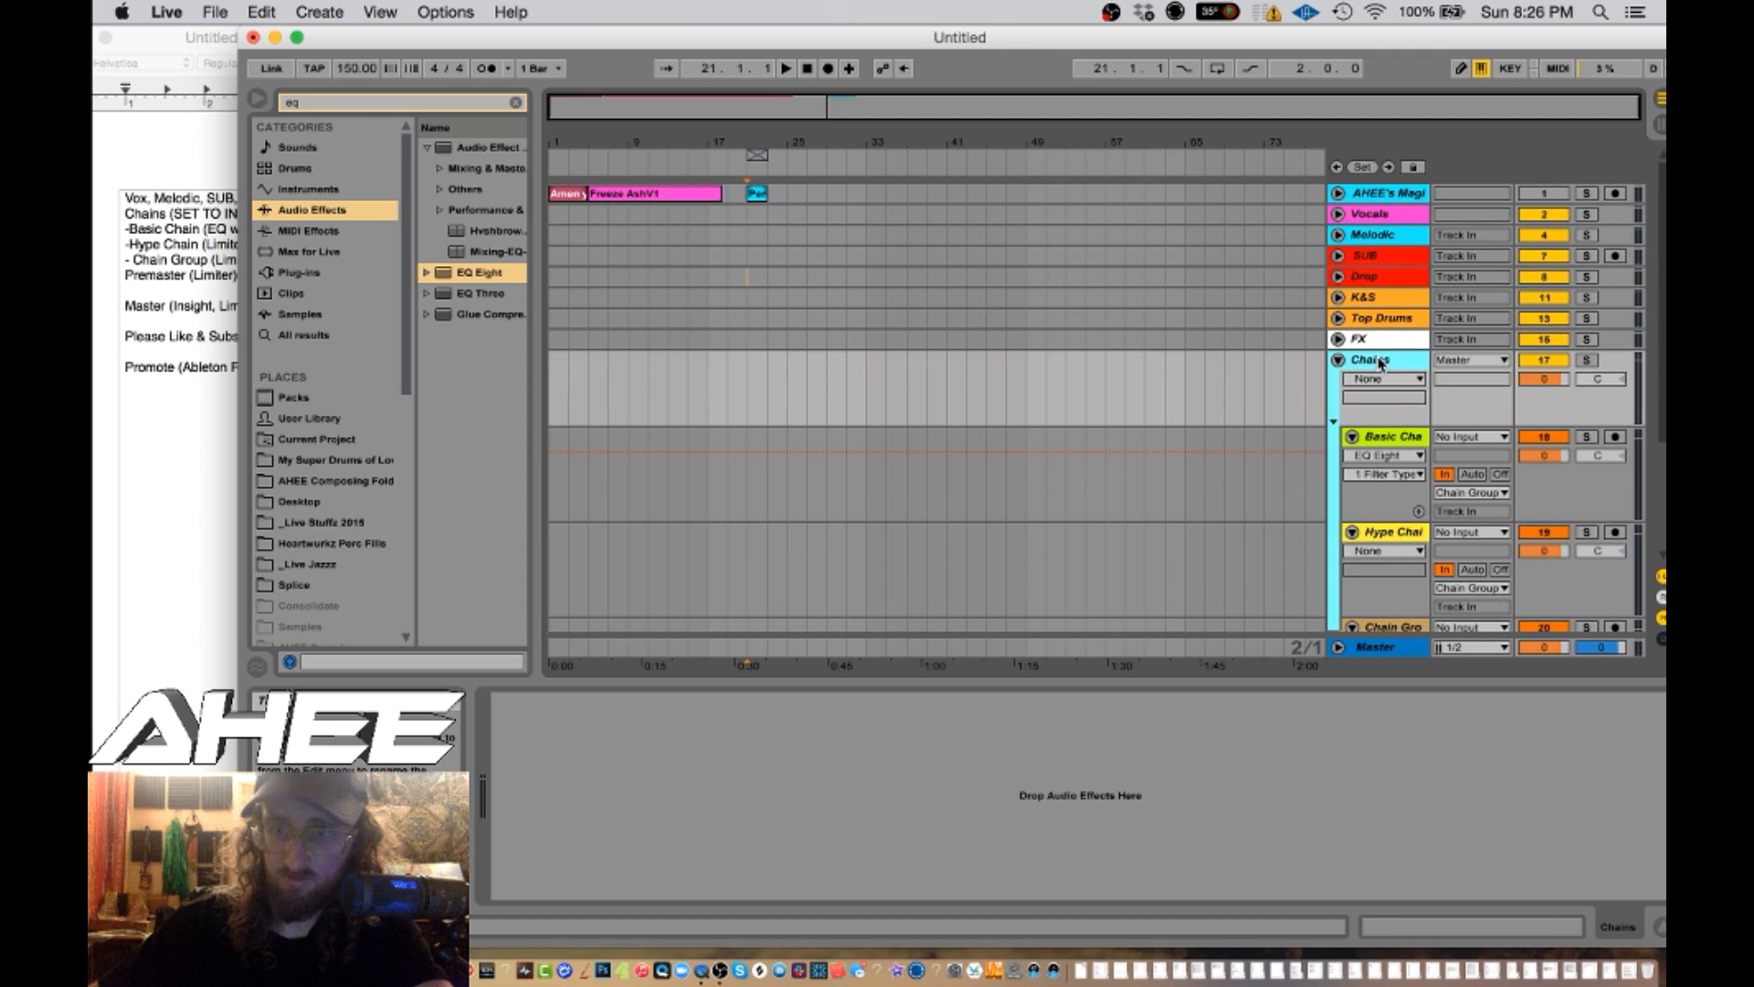
click(1371, 321)
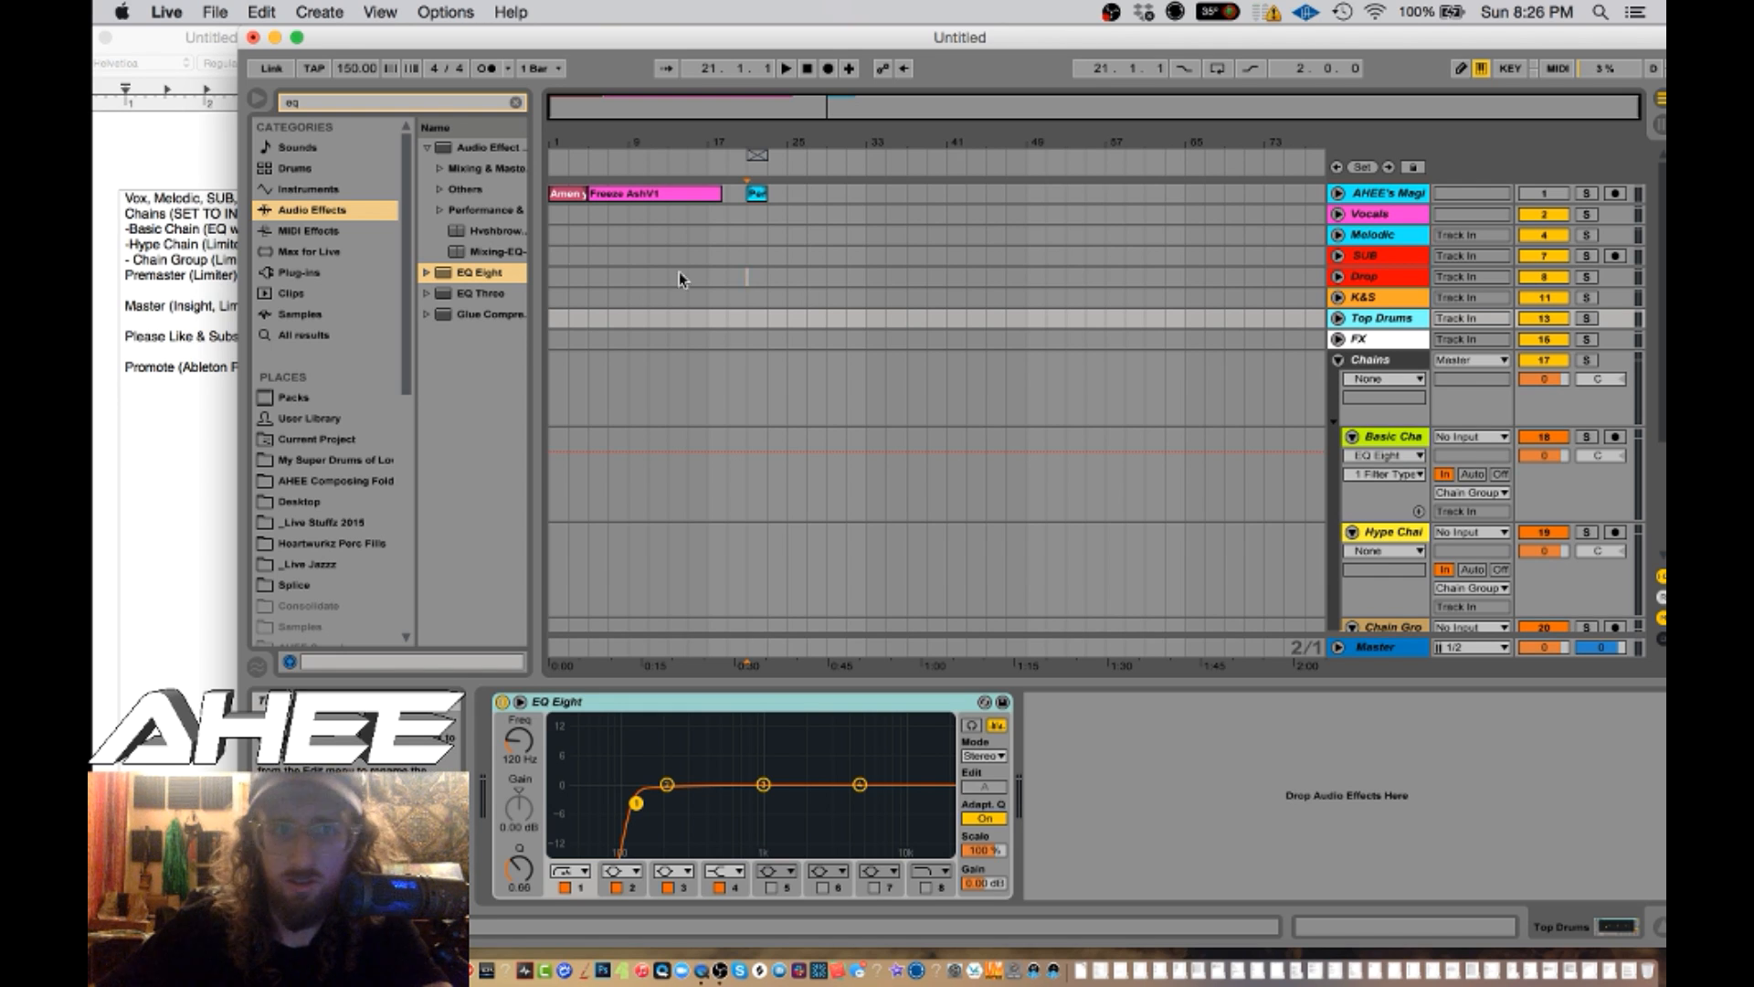
- Search the plug-ins for "pro l", add FabFilter's FF Pro-L after EQ Eight on Basic Chain, and close its plug-in window
click(447, 97)
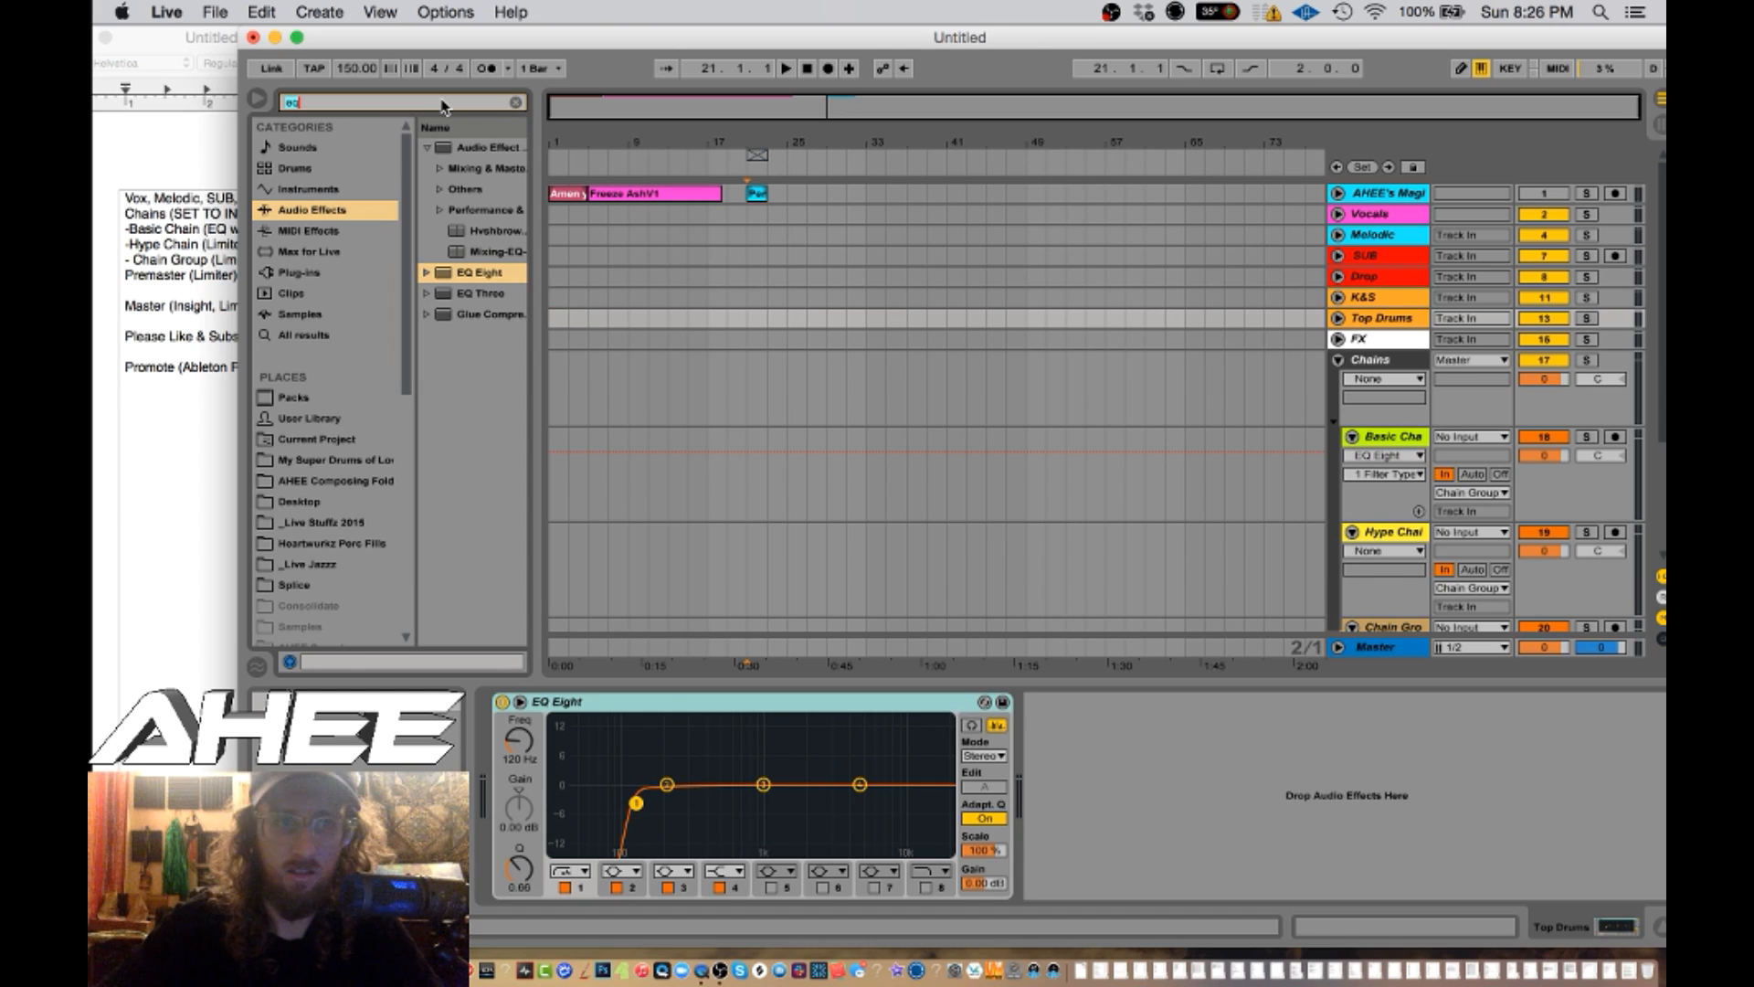
text(pro l)
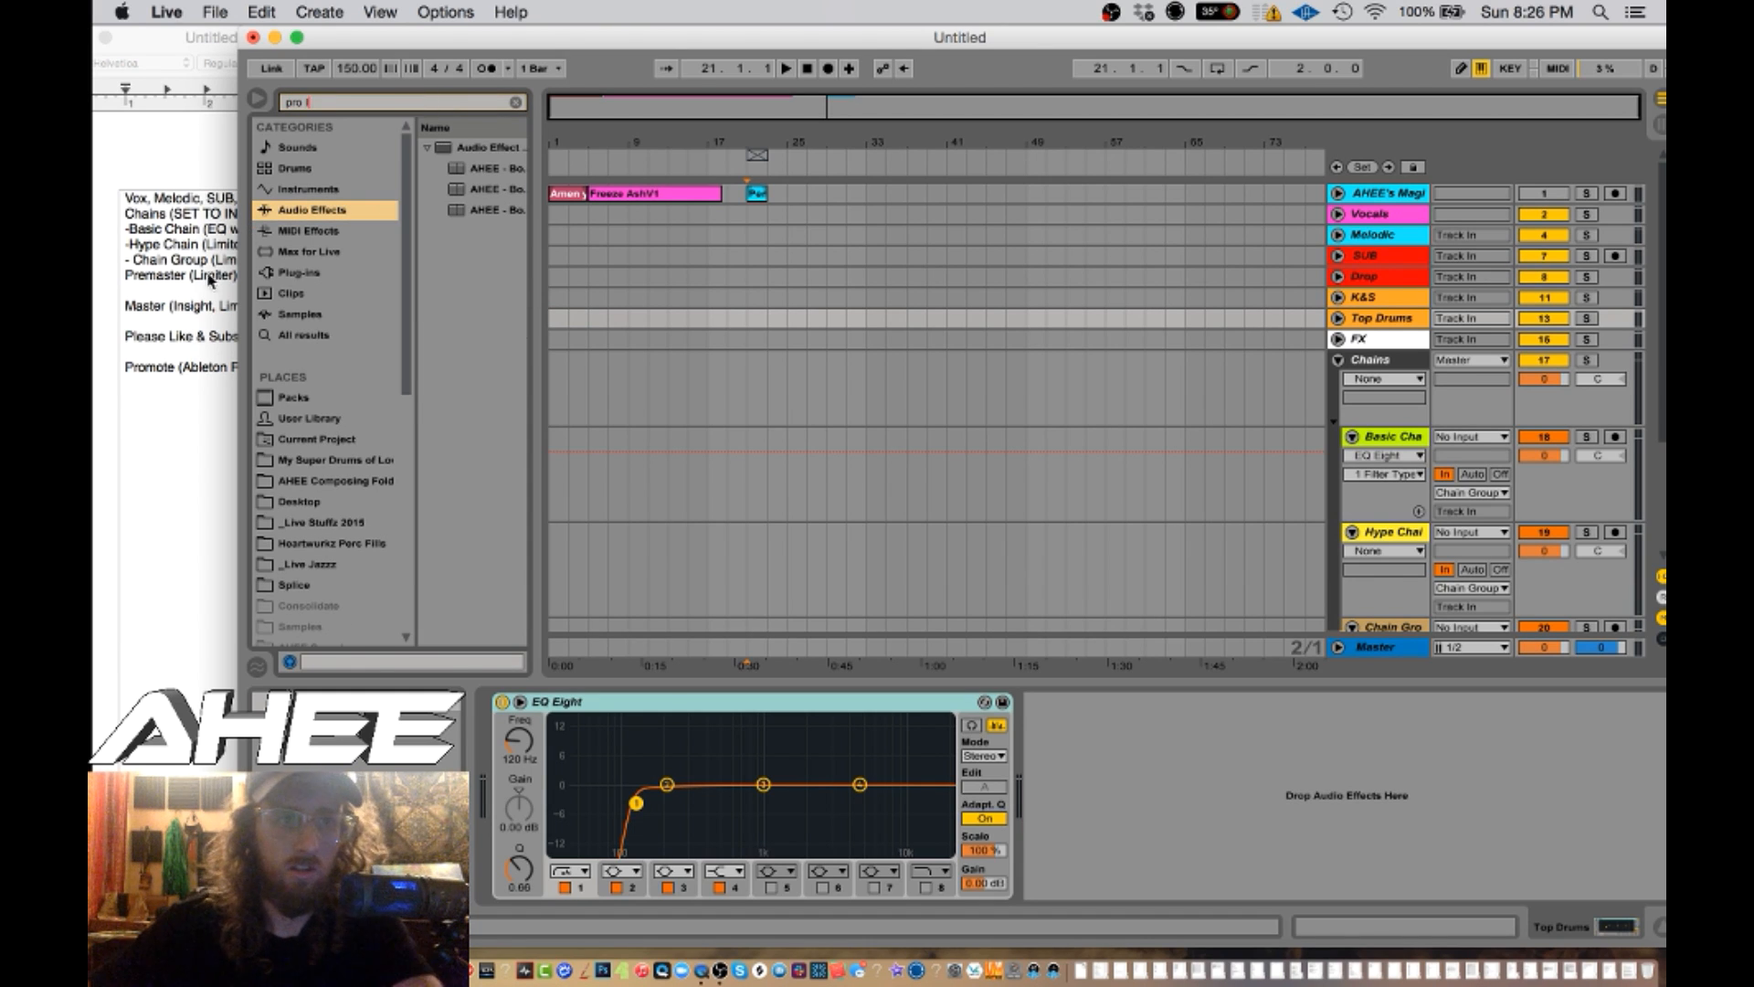
click(312, 276)
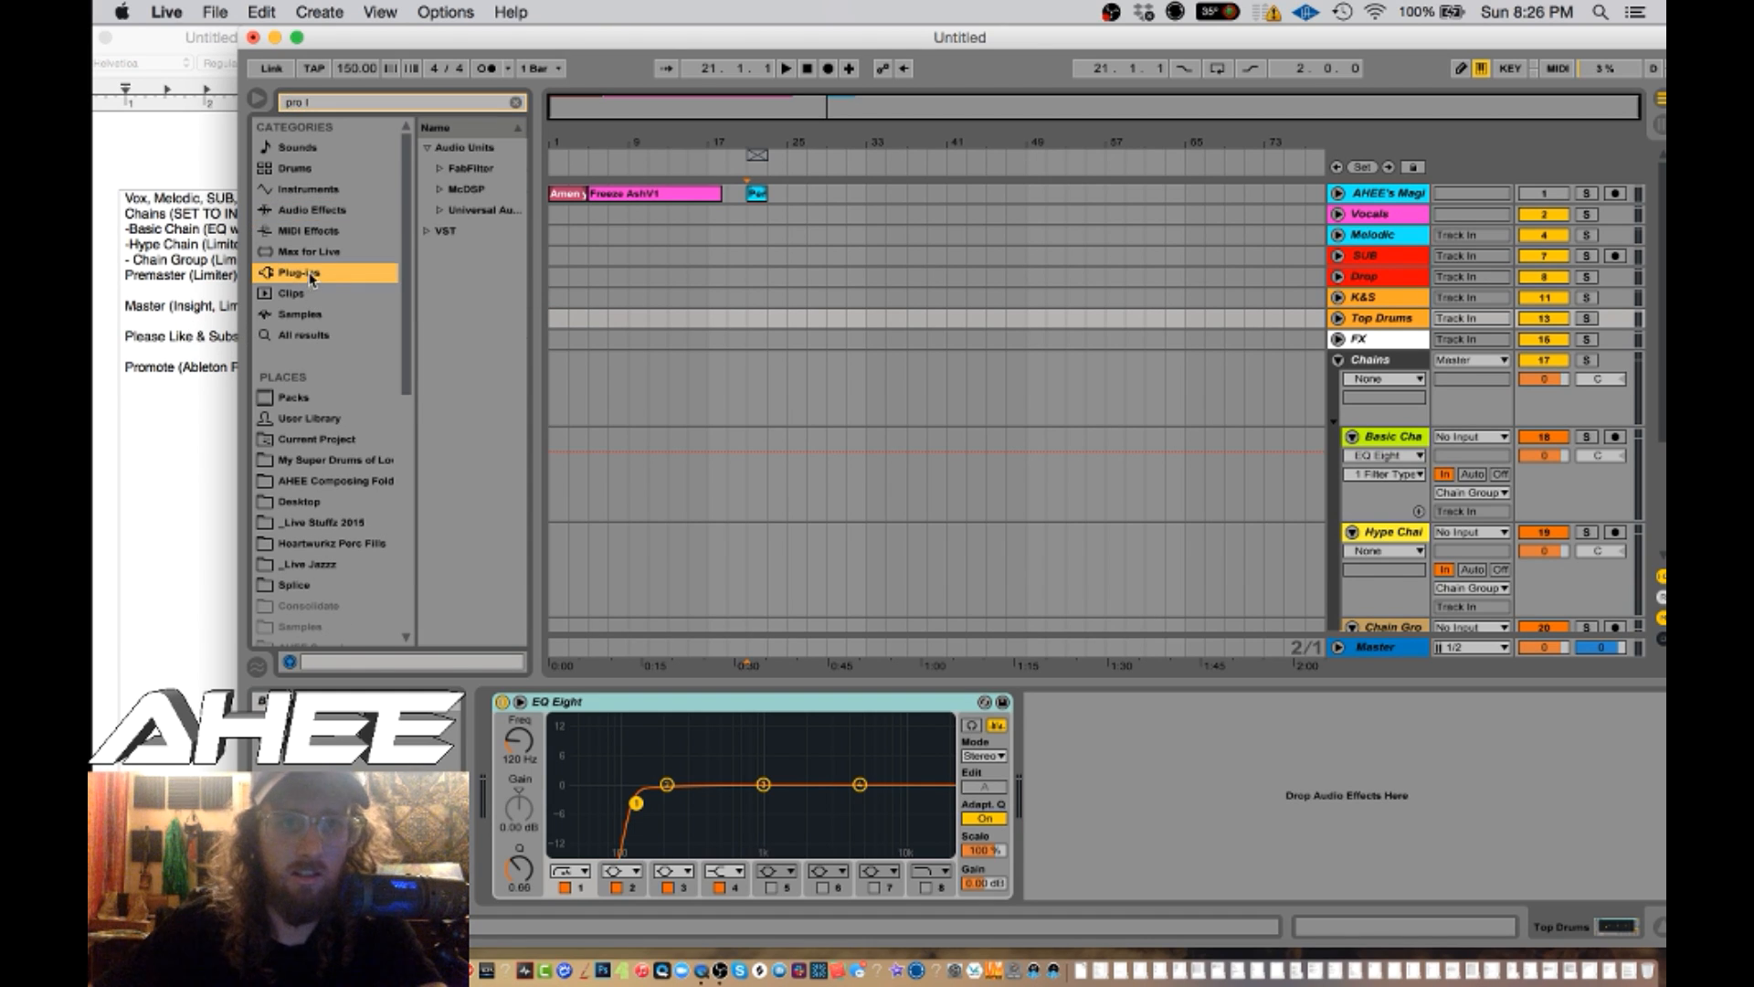
click(444, 166)
drag(487, 195, 1313, 502)
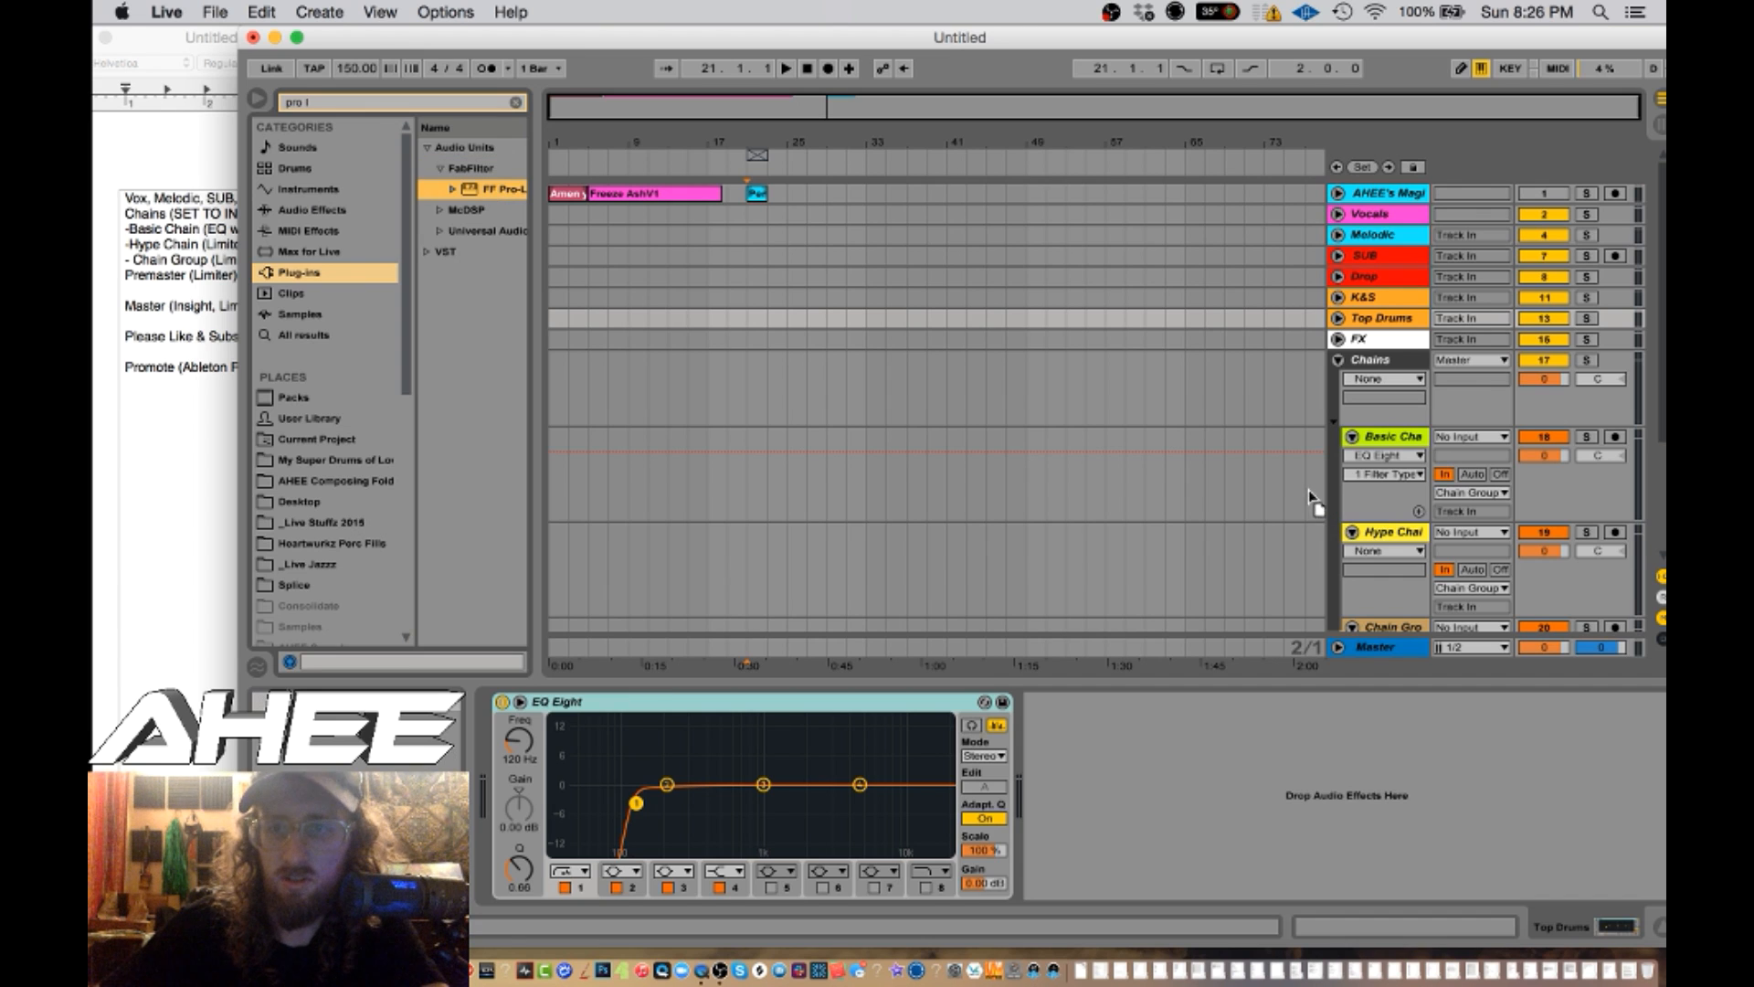
drag(1334, 440, 1382, 443)
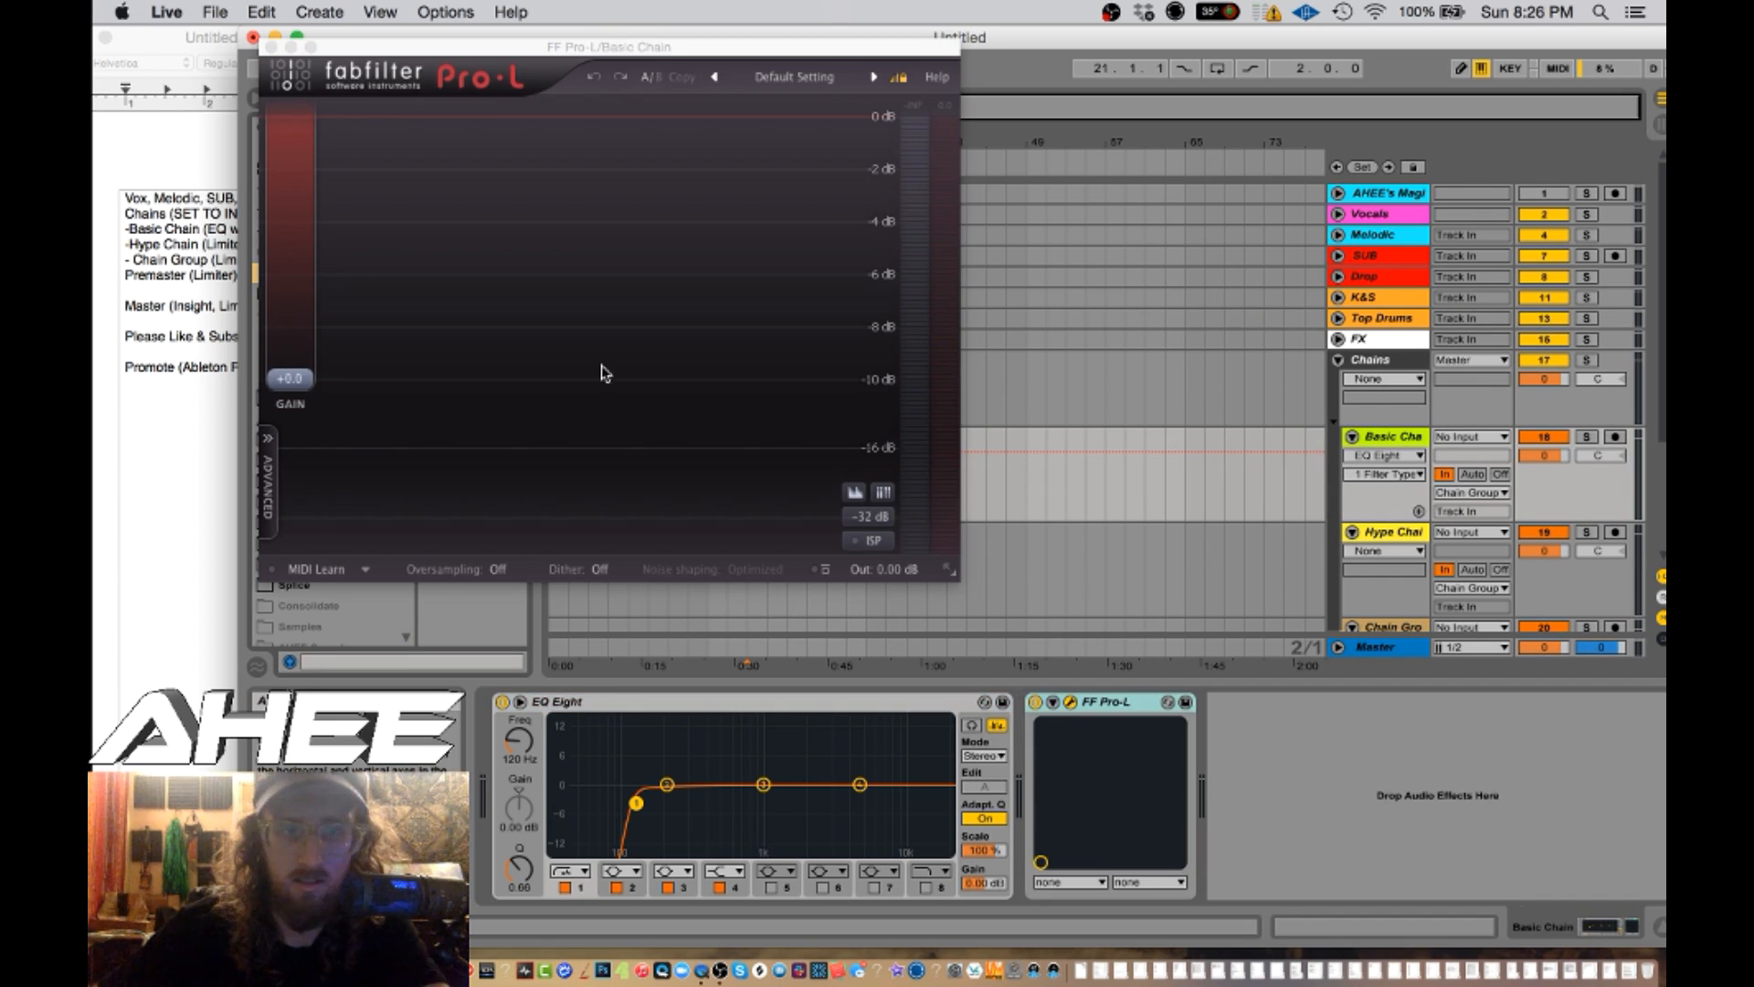
click(266, 47)
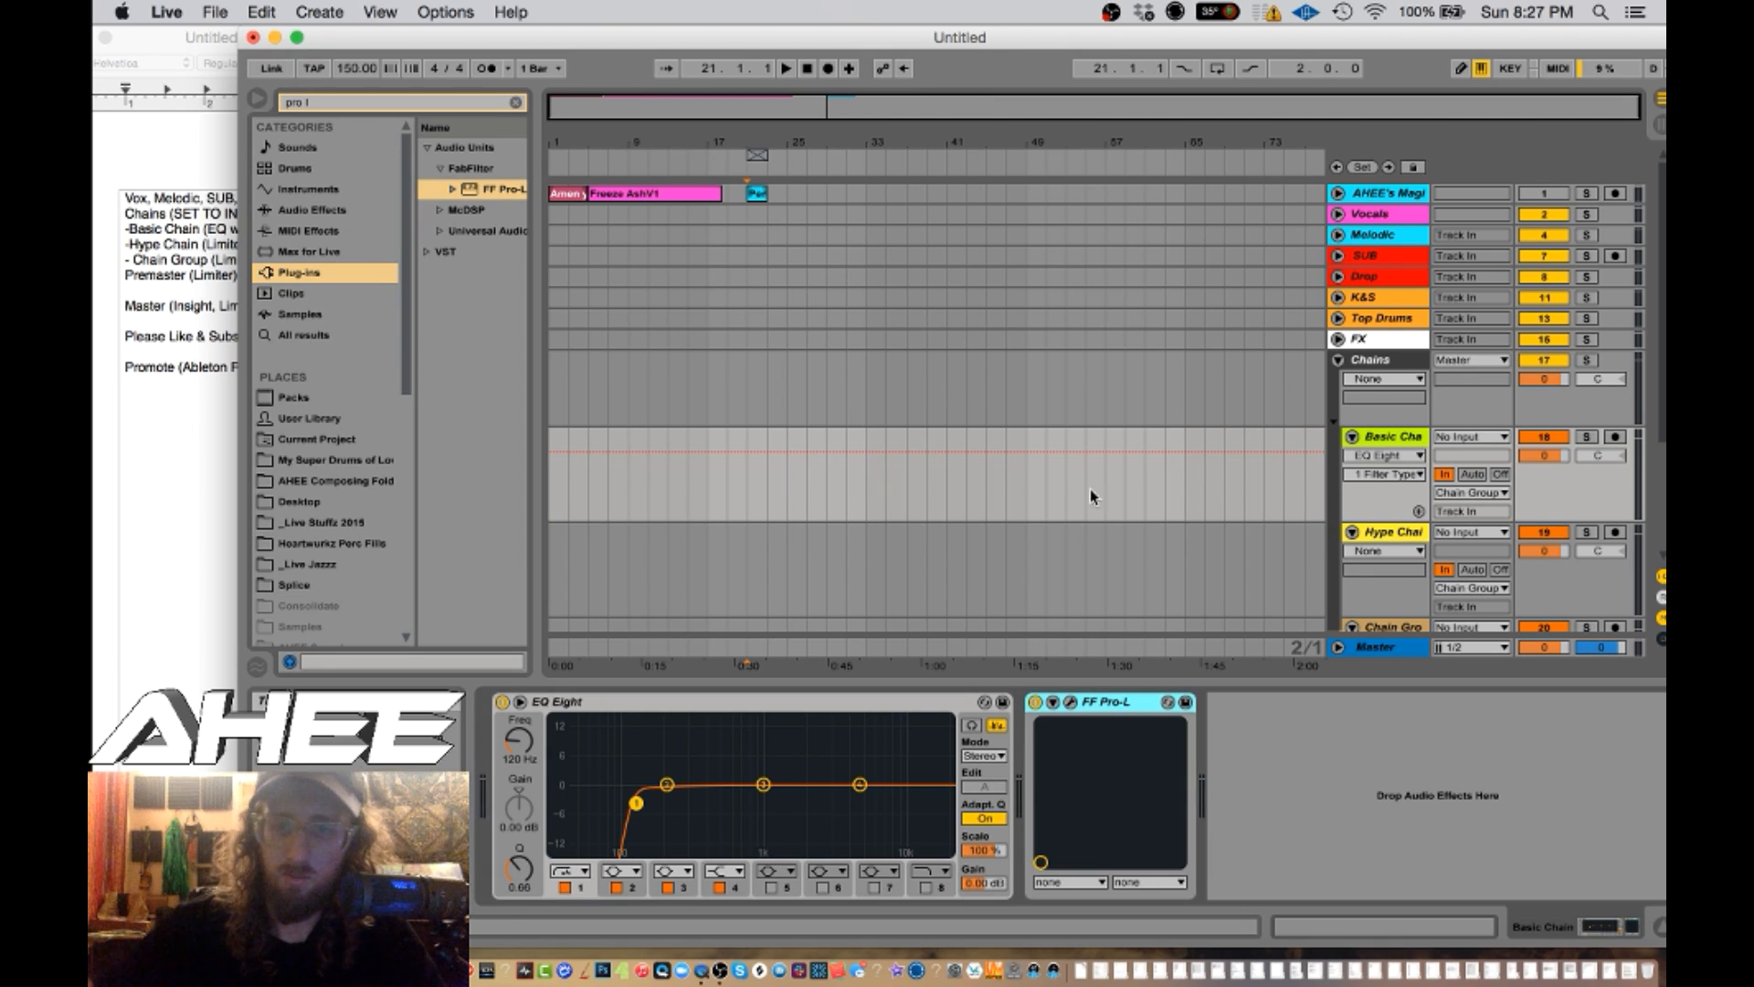
- Paste a copy of the FF Pro-L limiter onto the Hype Chain, Chain Group and Premaster tracks
scroll(1243, 445, down, 2)
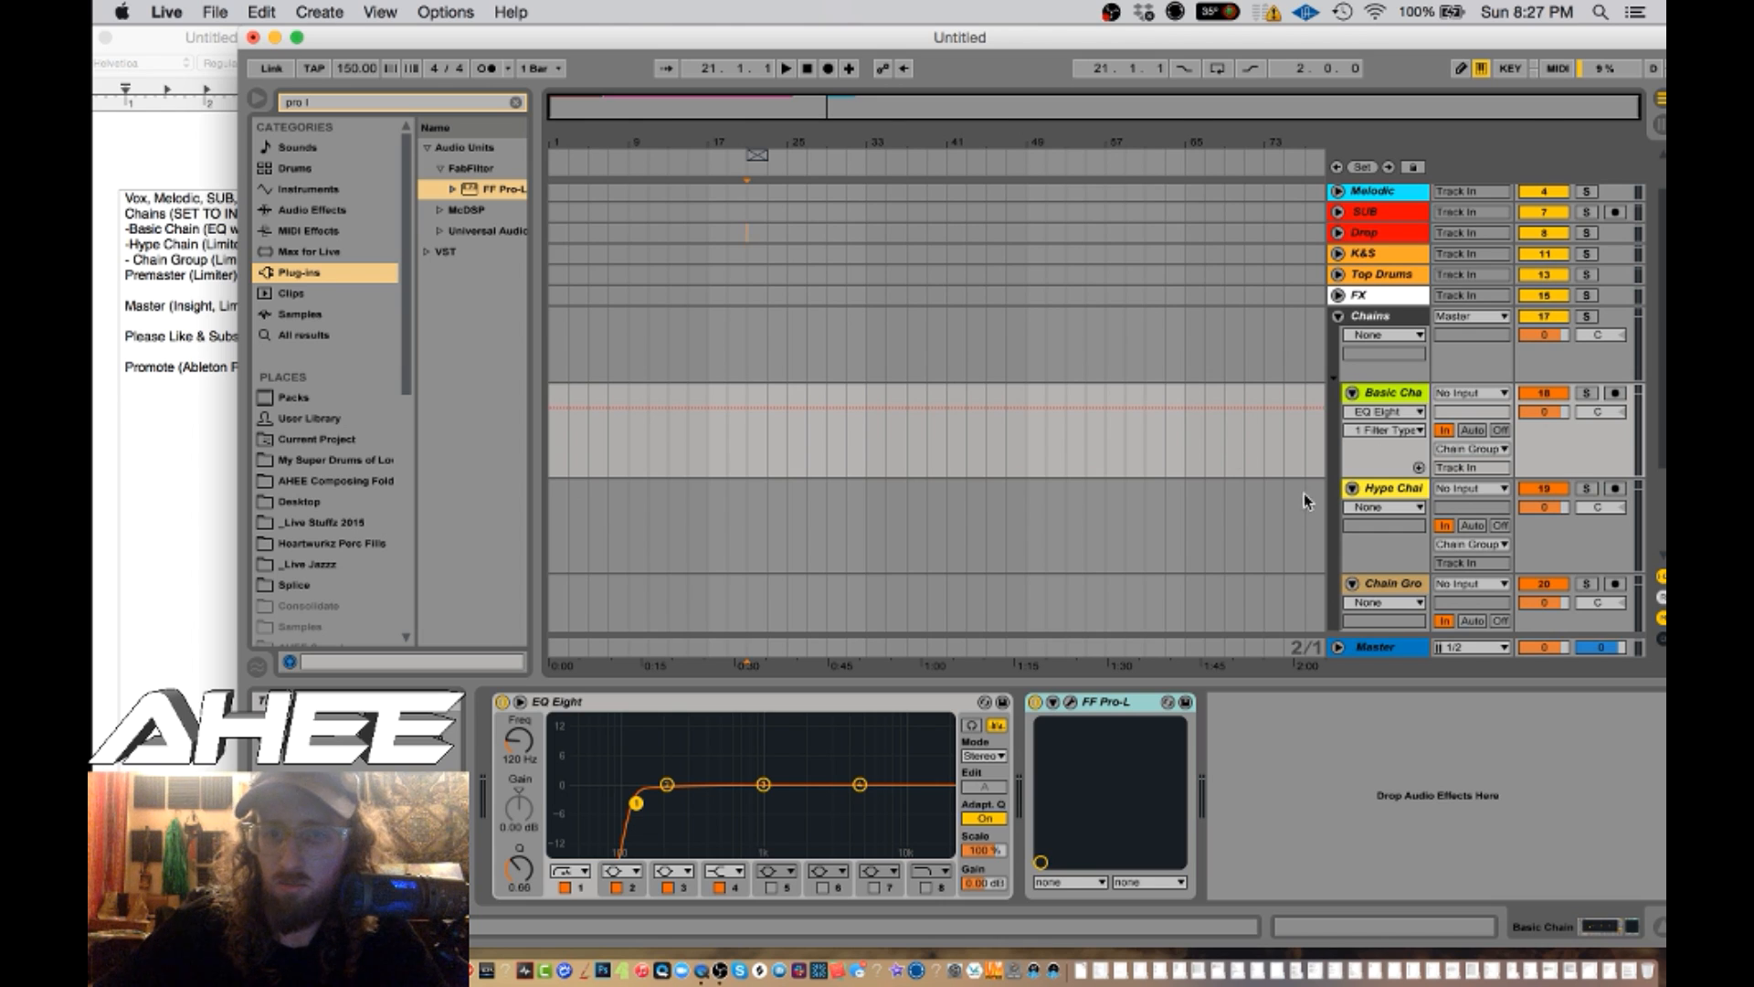
click(1391, 497)
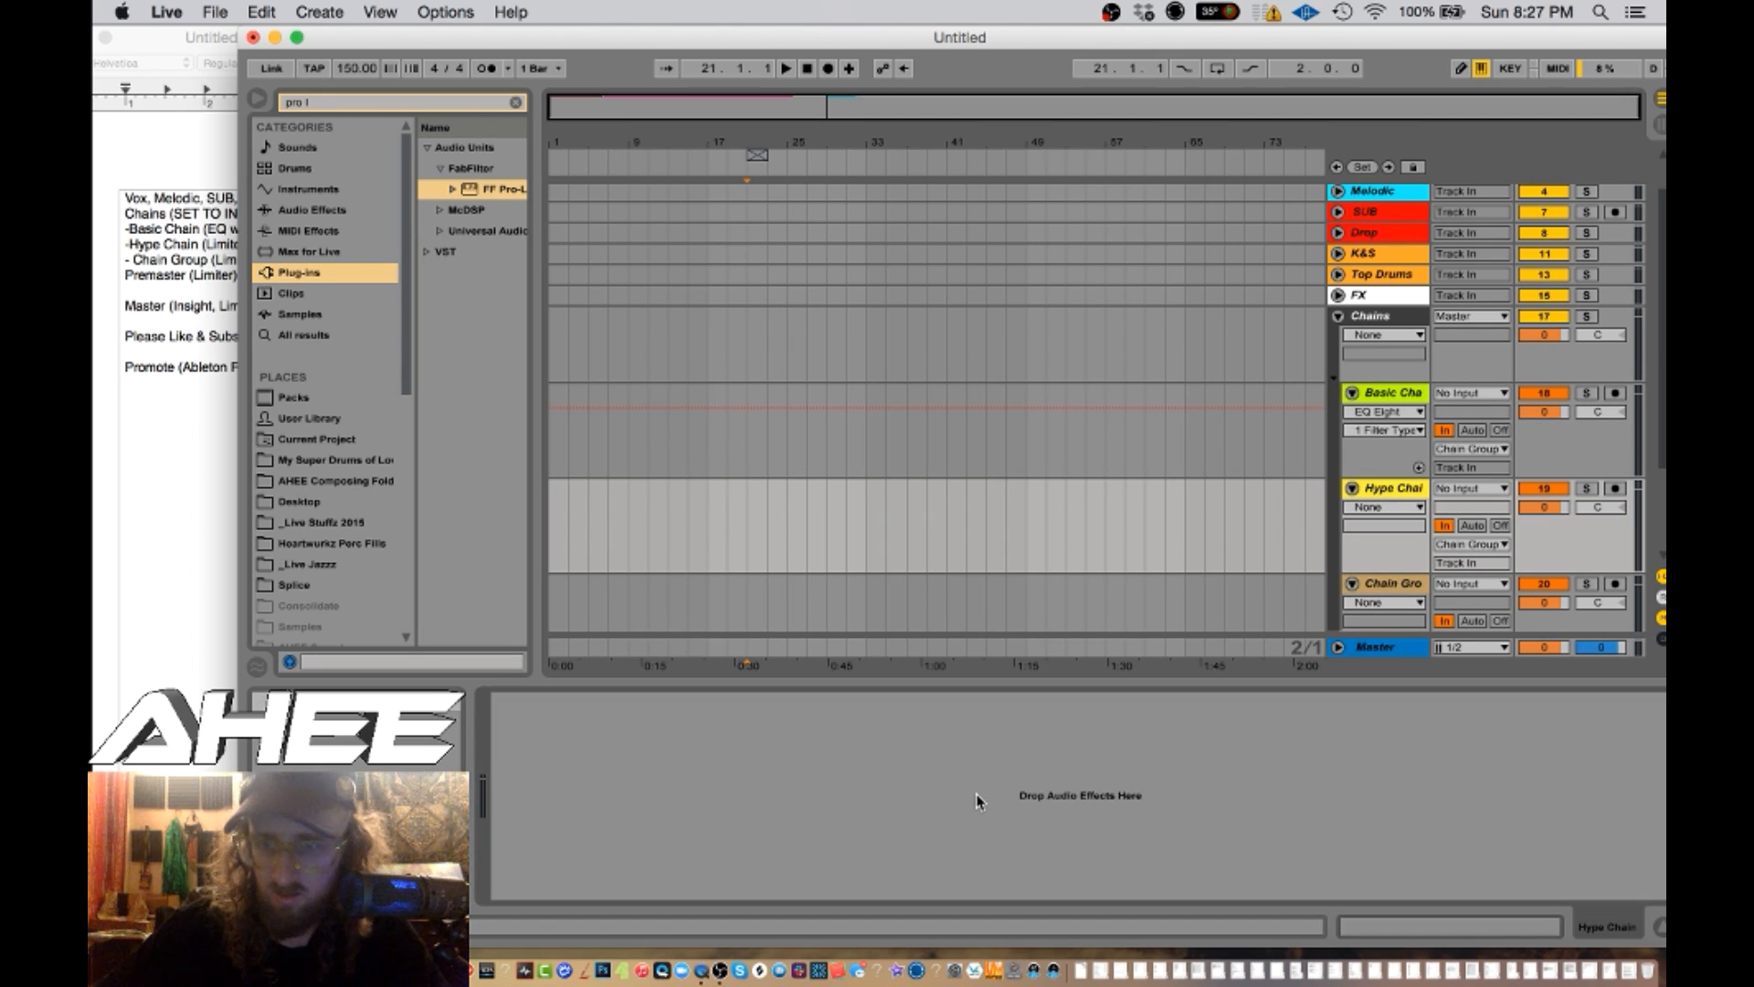
key(super+v)
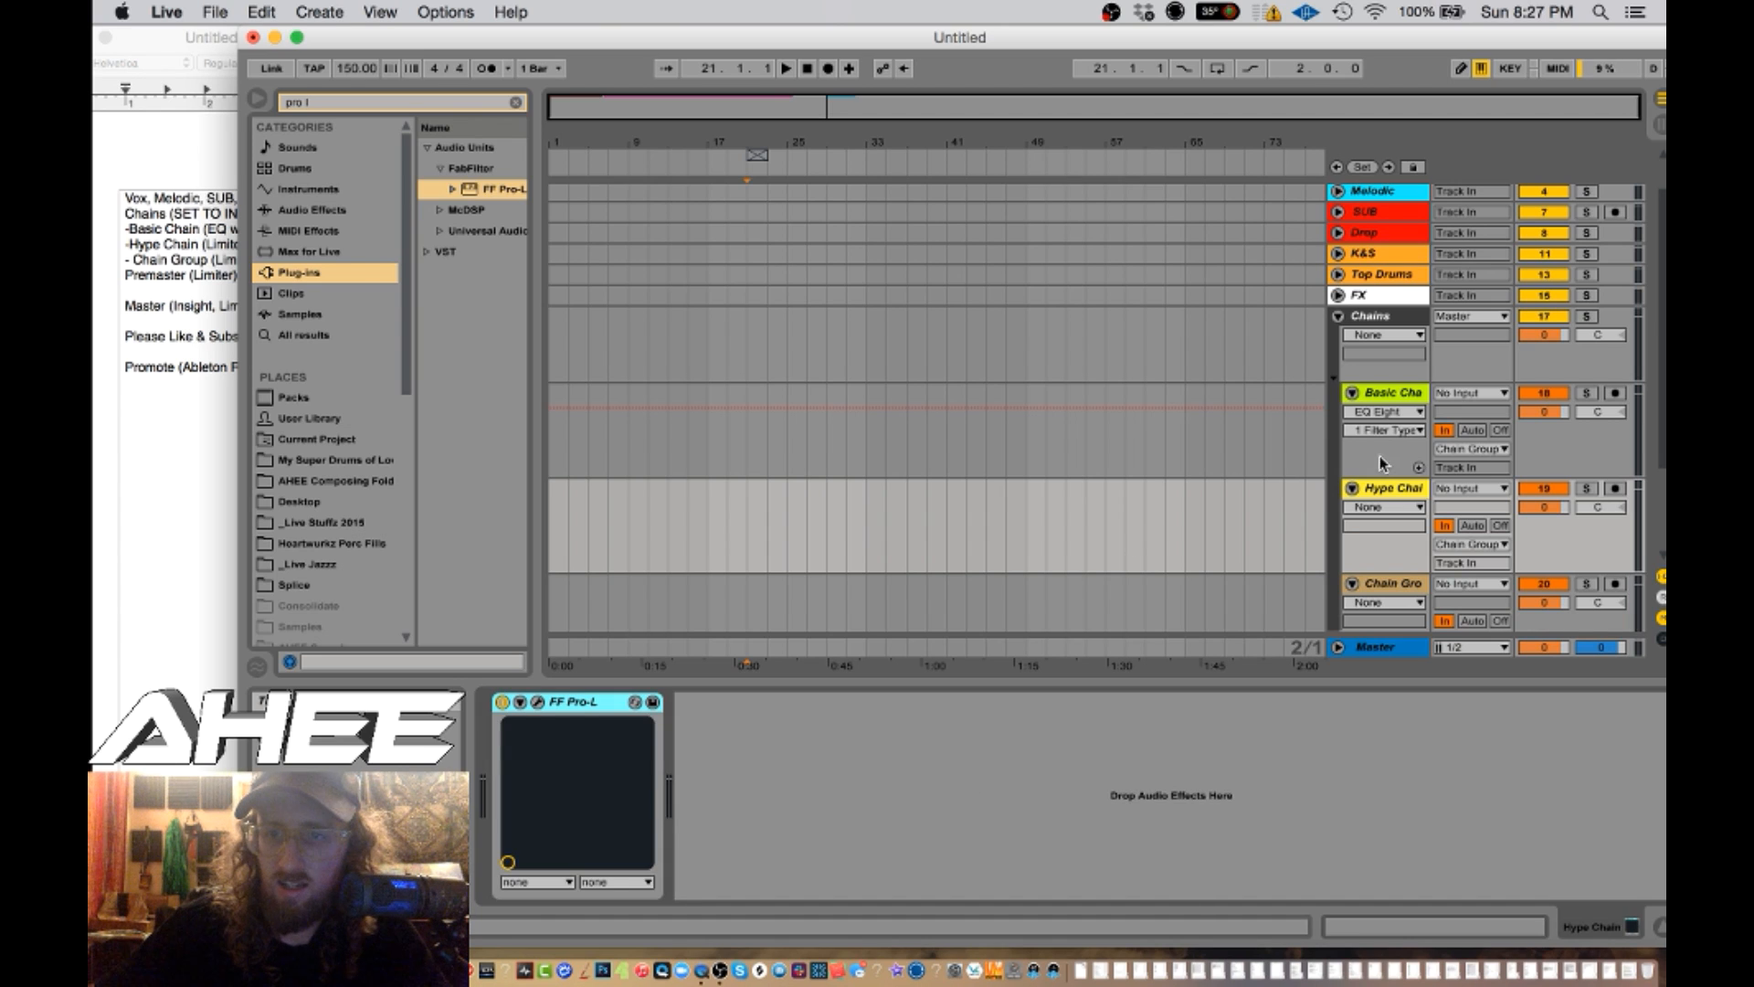
click(1376, 392)
click(1384, 551)
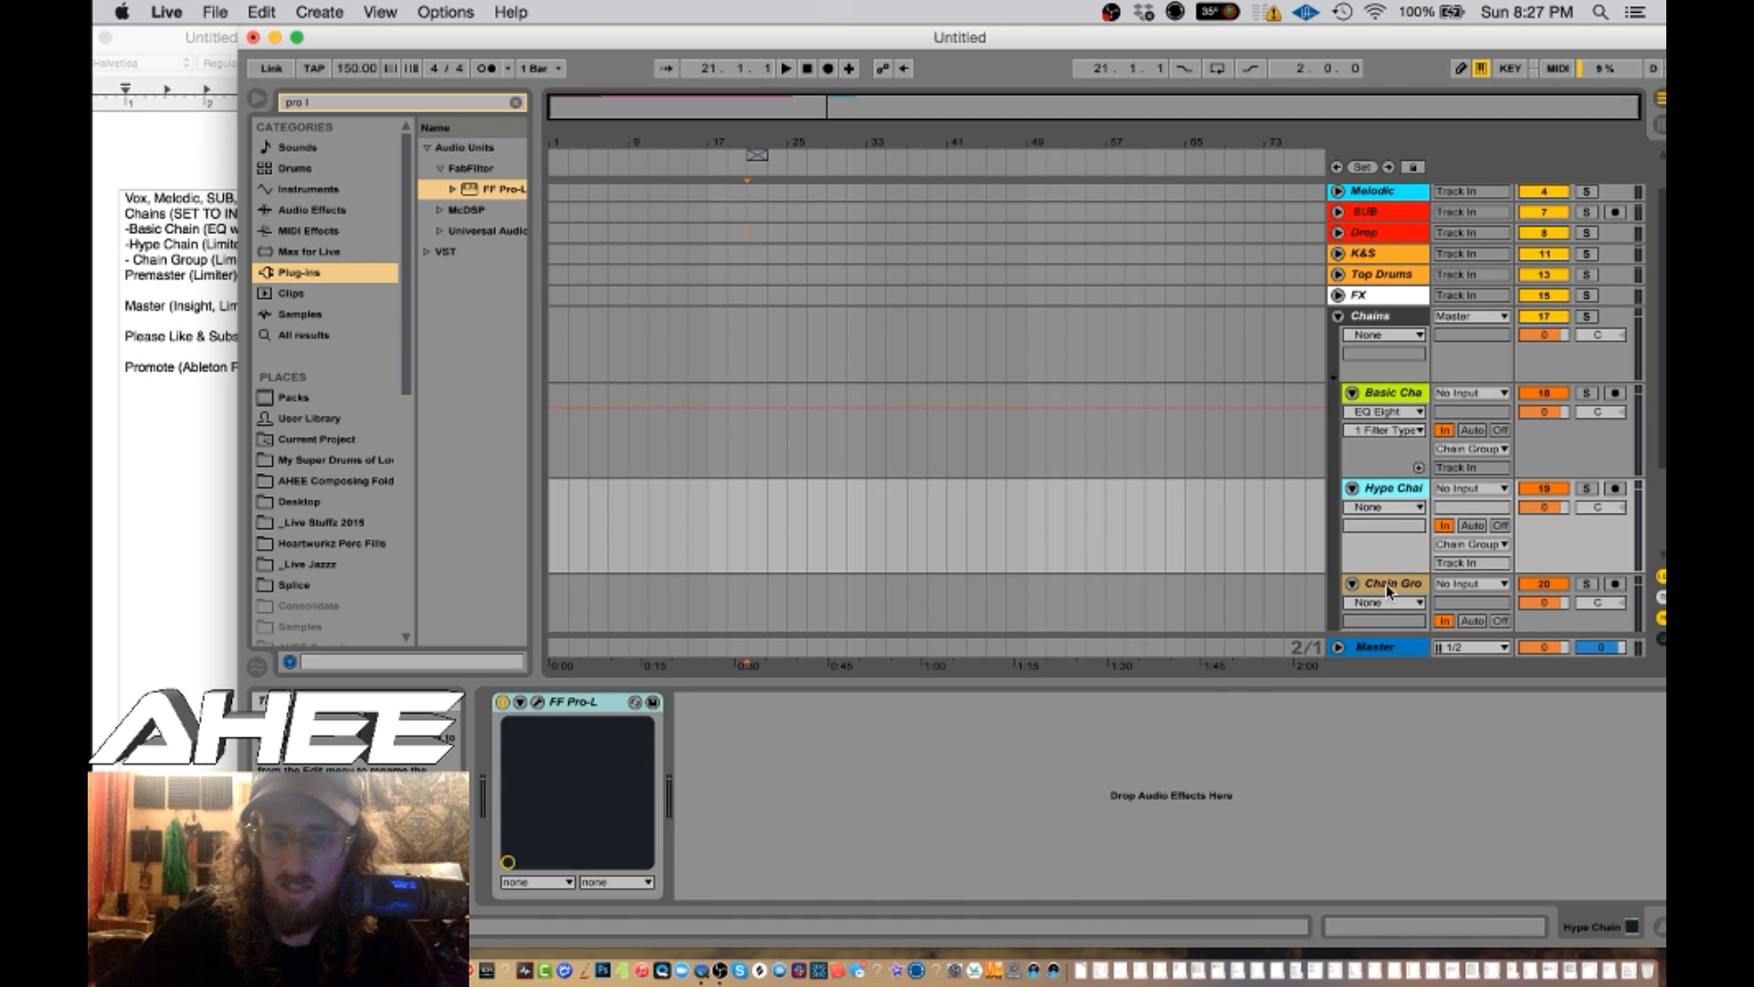
click(1386, 590)
key(super+v)
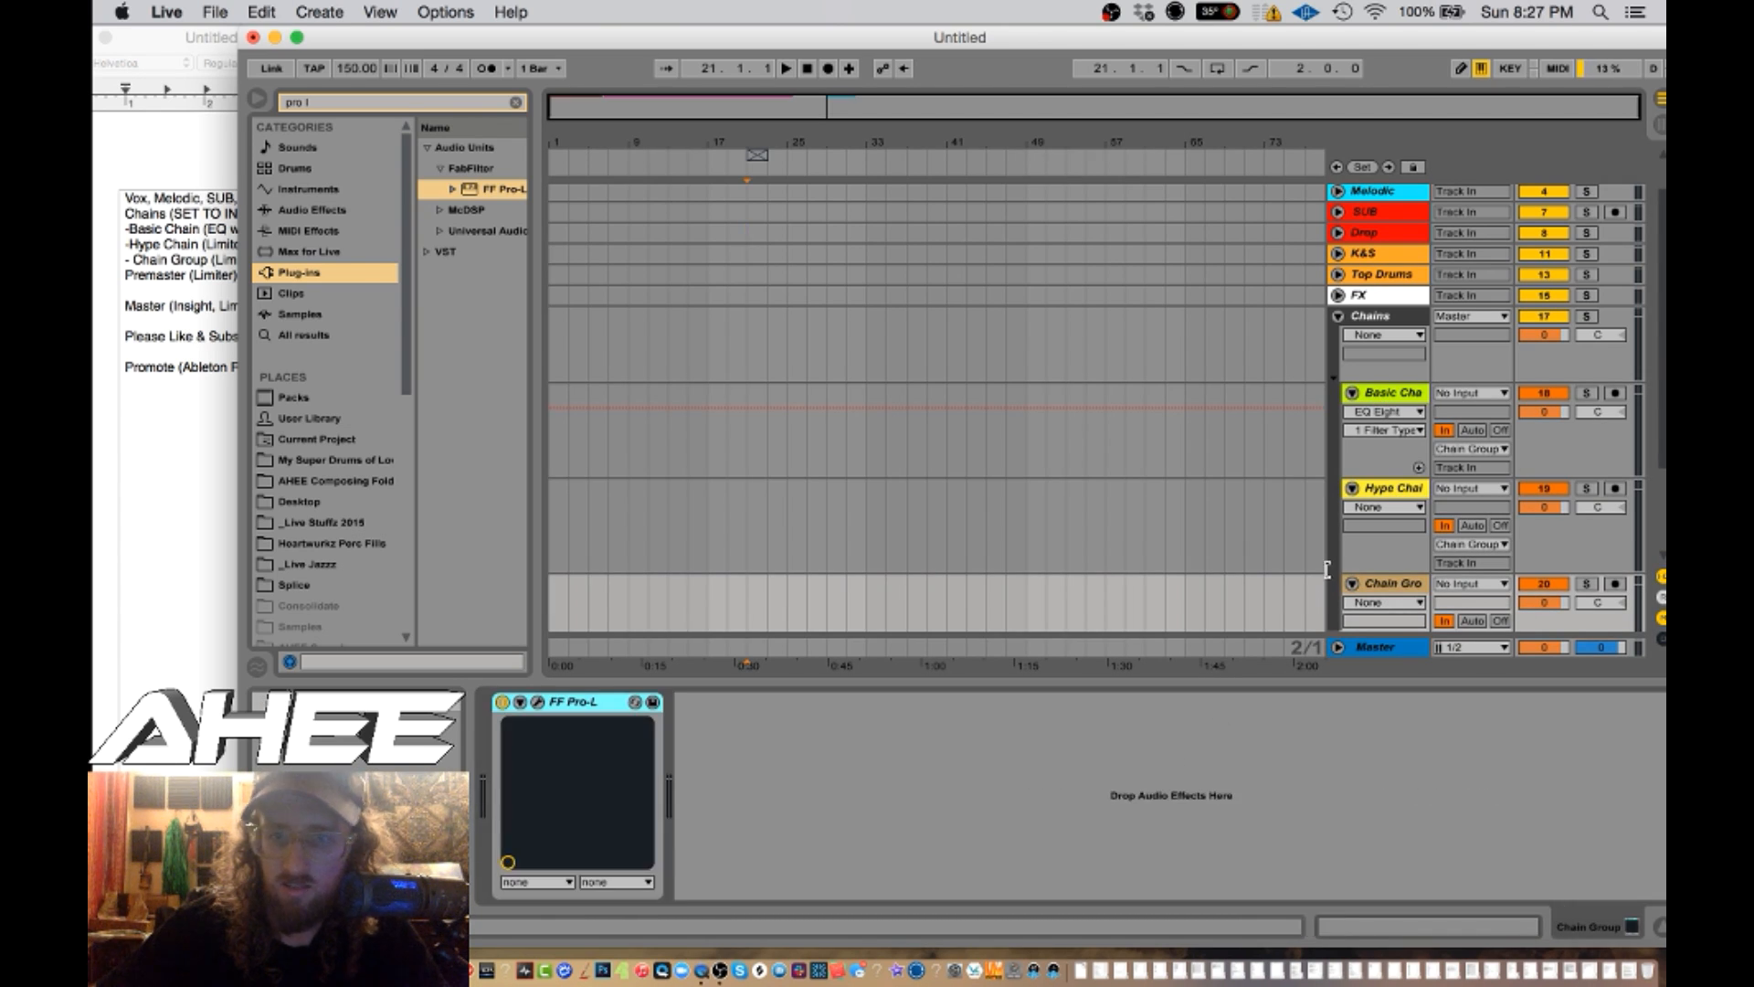
scroll(1327, 569, down, 3)
click(1386, 545)
key(super+v)
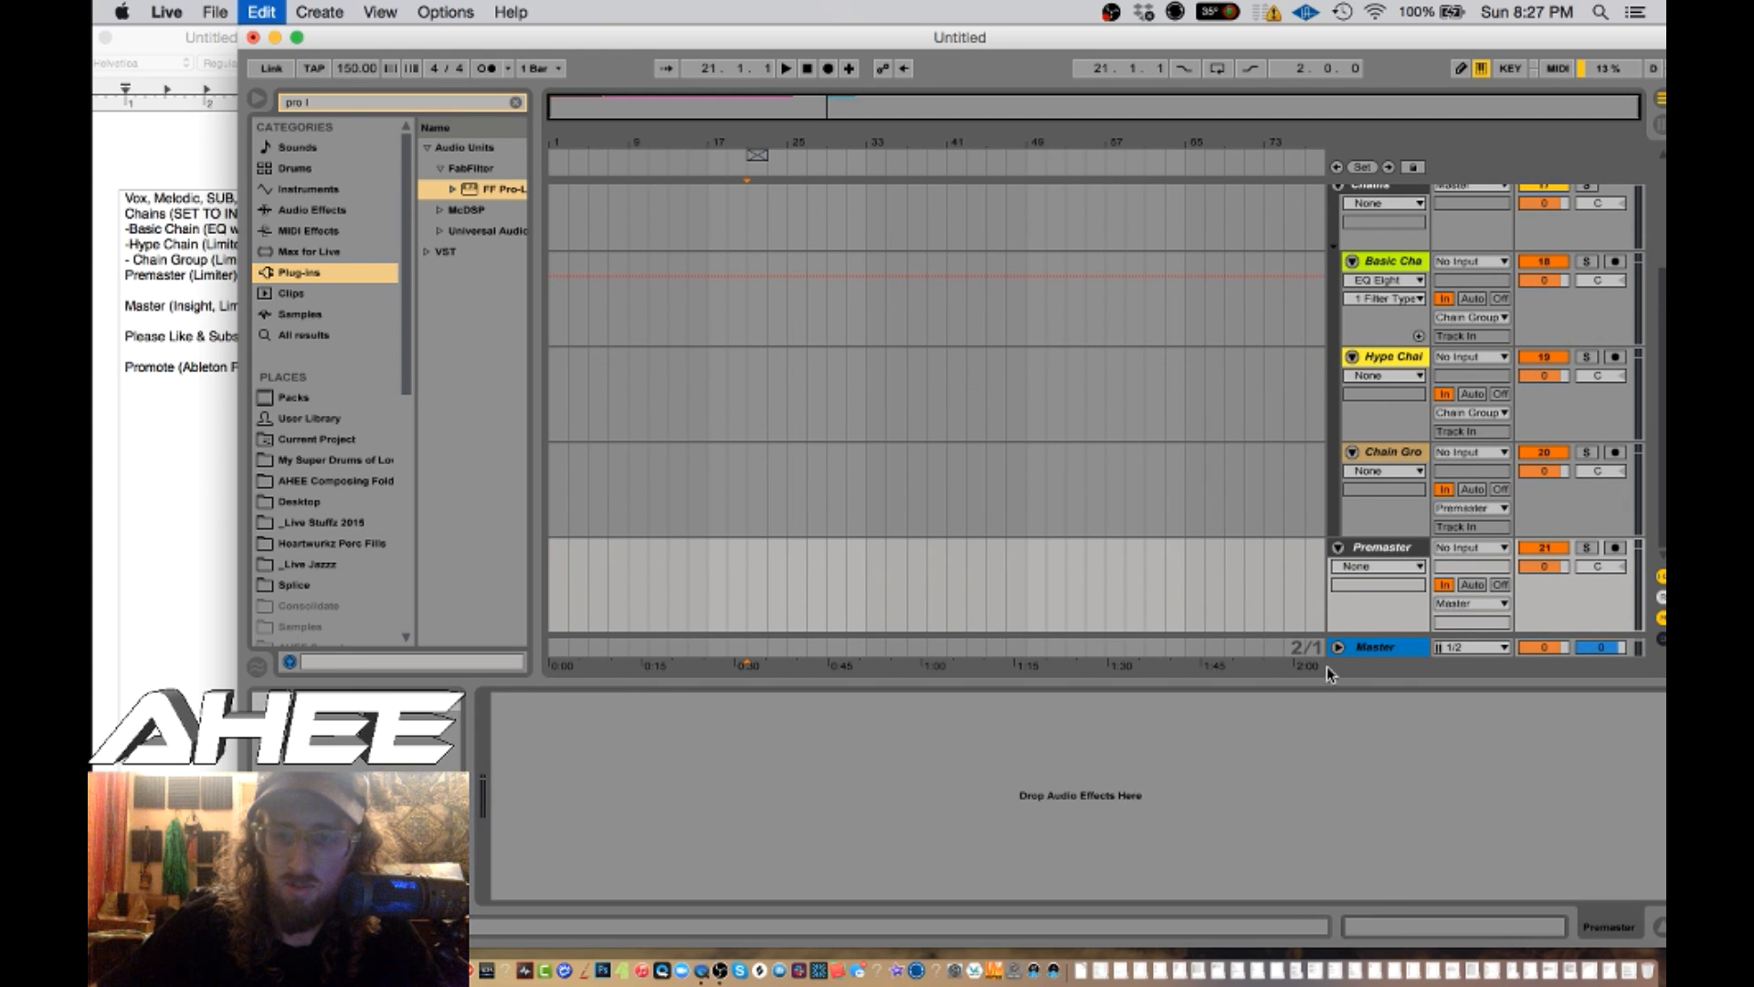
- Delete EQ Eight from the Master track's device chain and return to the Premaster track
click(1359, 646)
click(1117, 702)
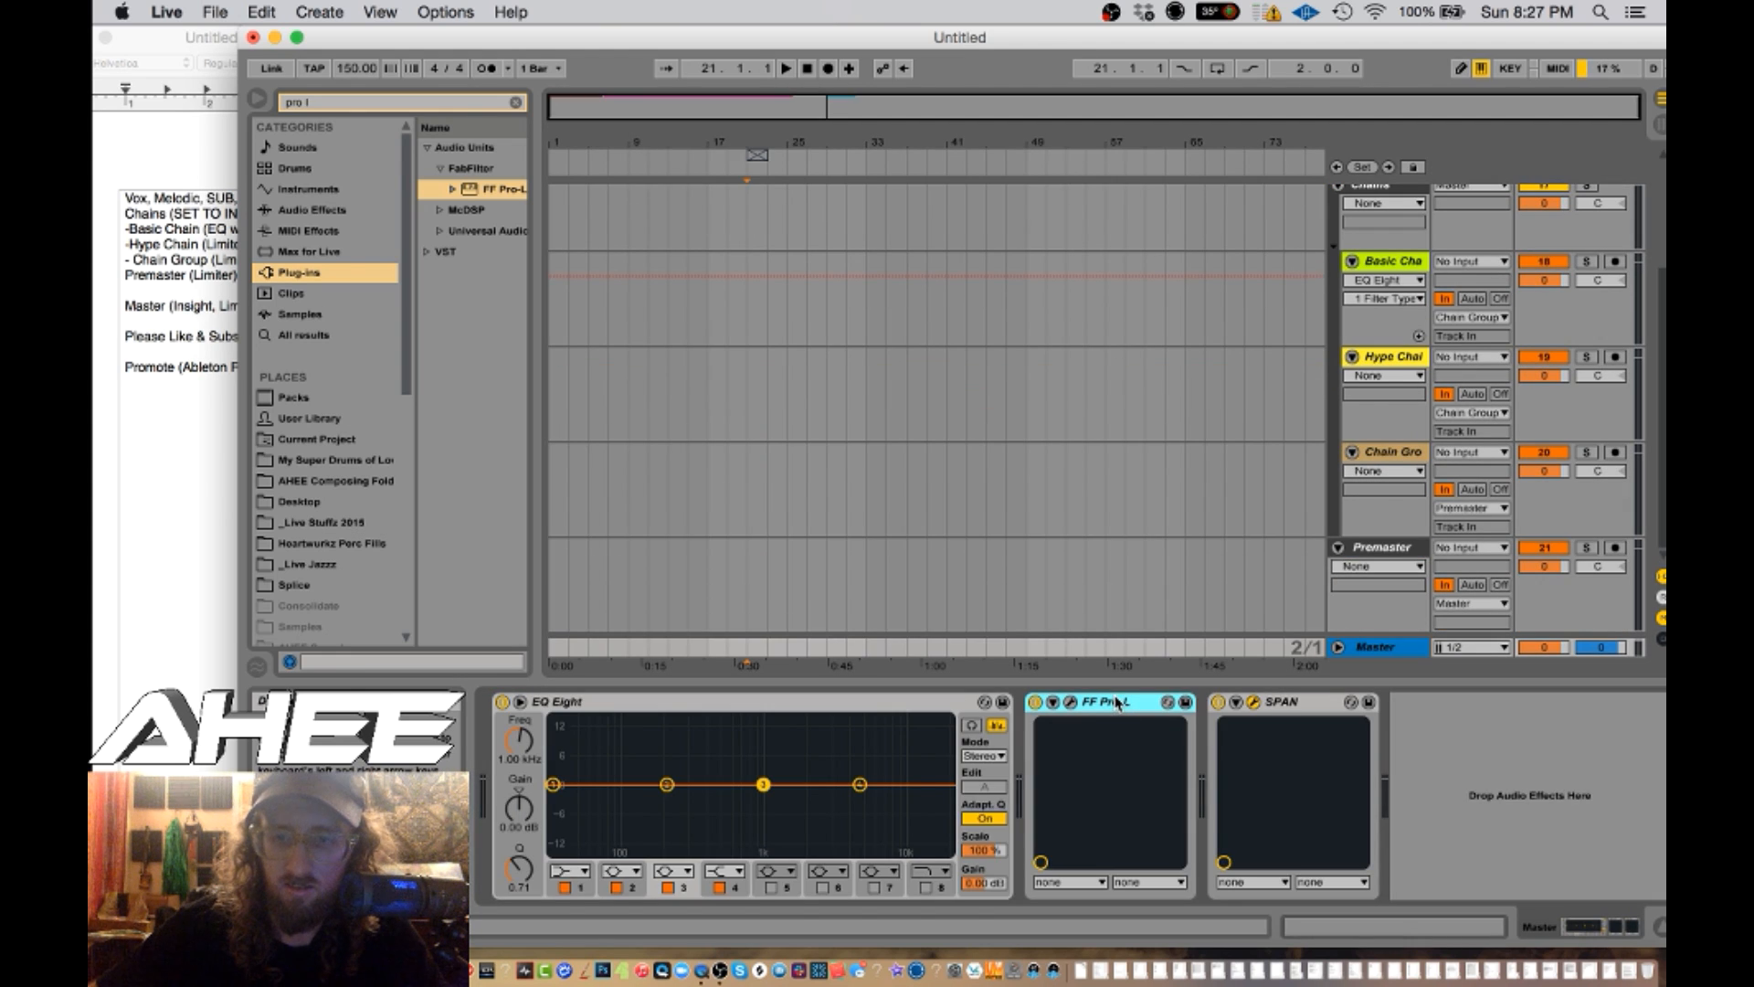
click(900, 704)
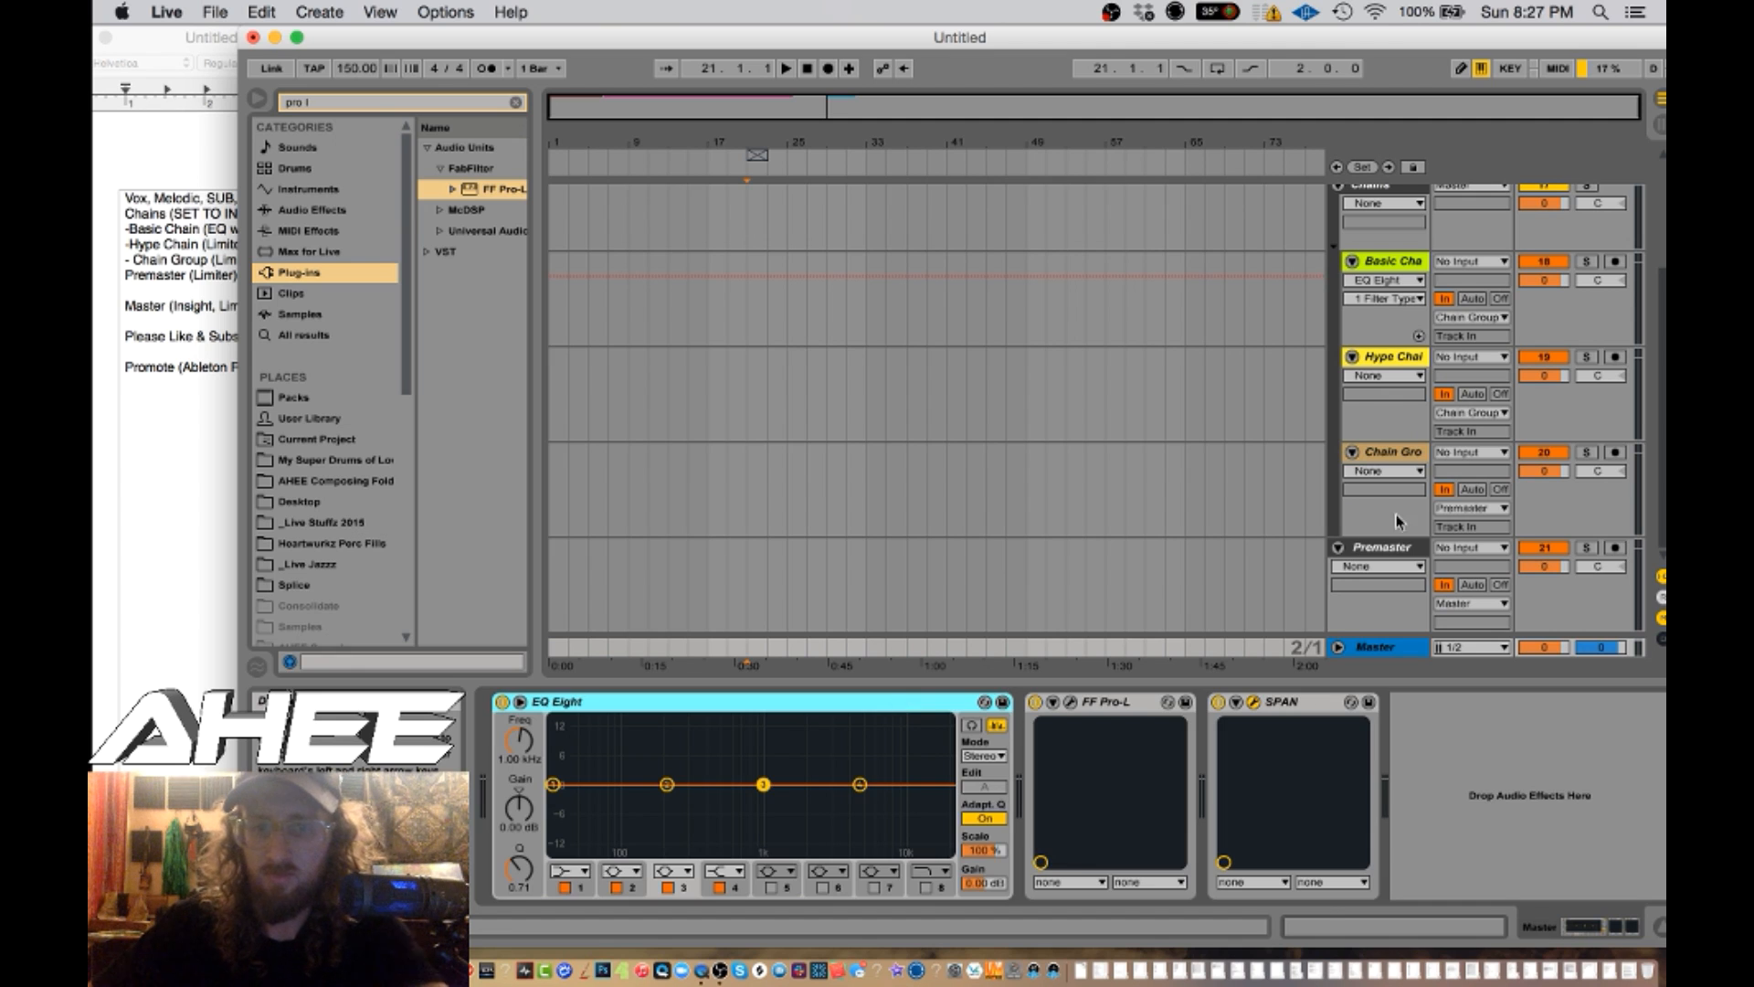
key(Delete)
click(1394, 548)
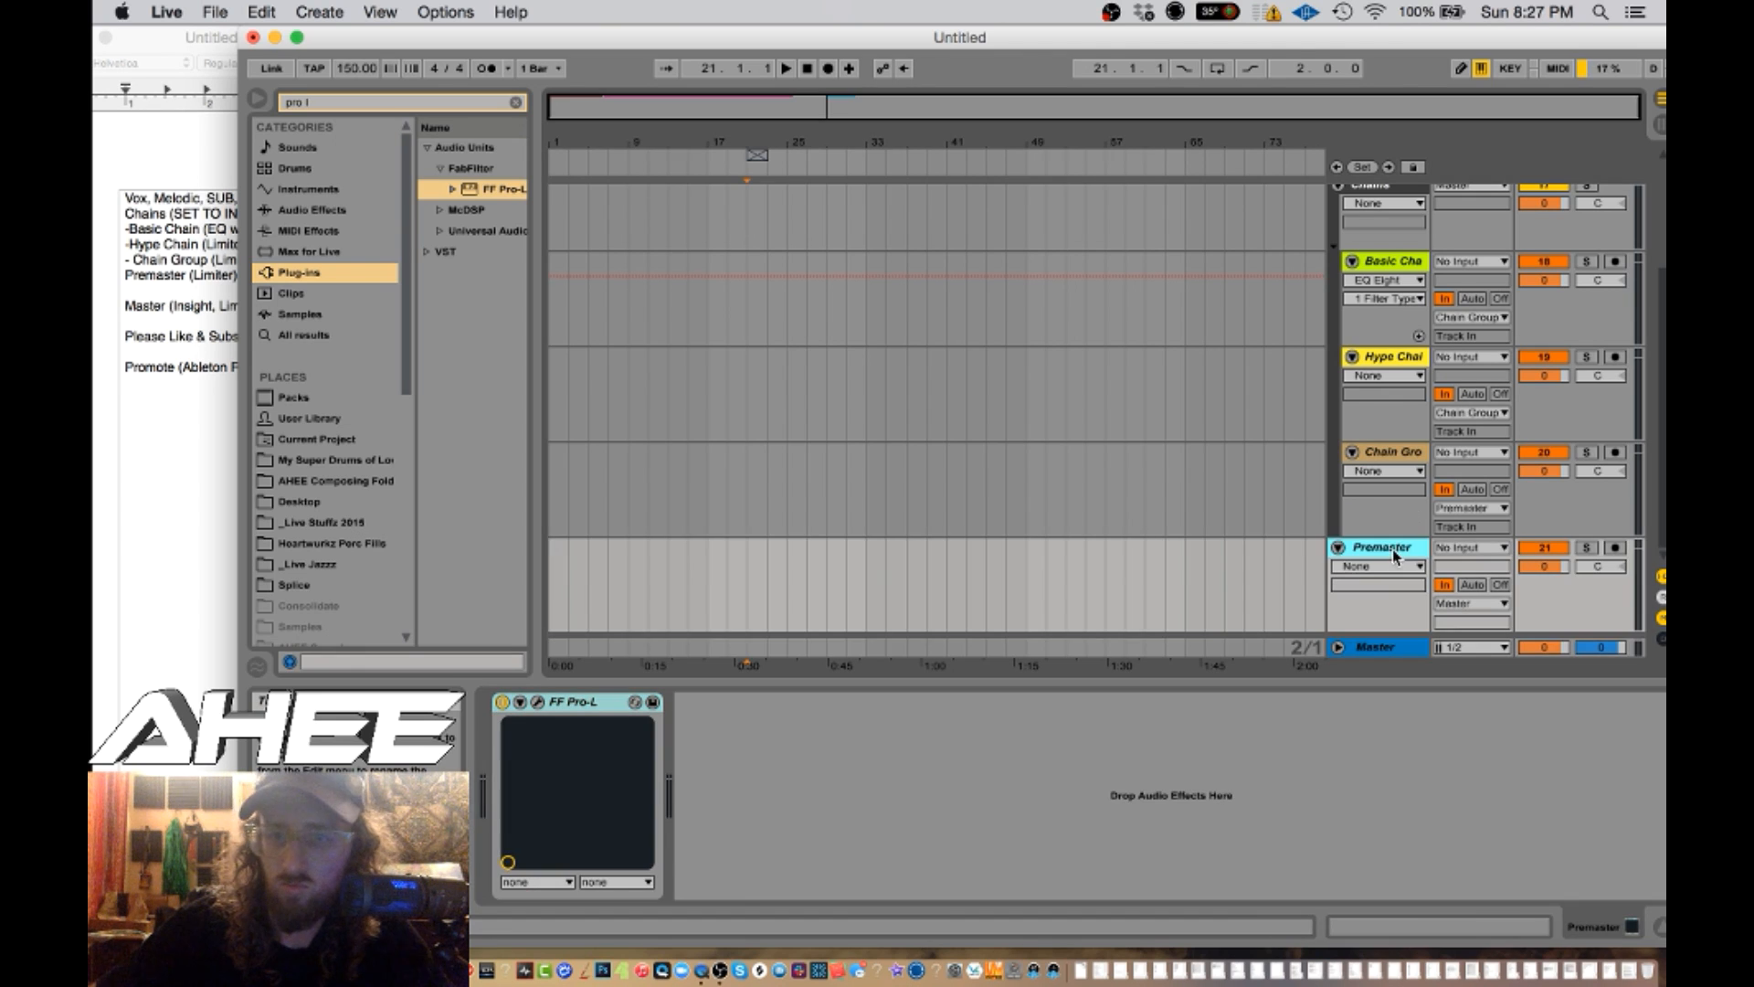
- Paste a copy of the FF Pro-L limiter onto the Vocals group
scroll(1393, 548, up, 4)
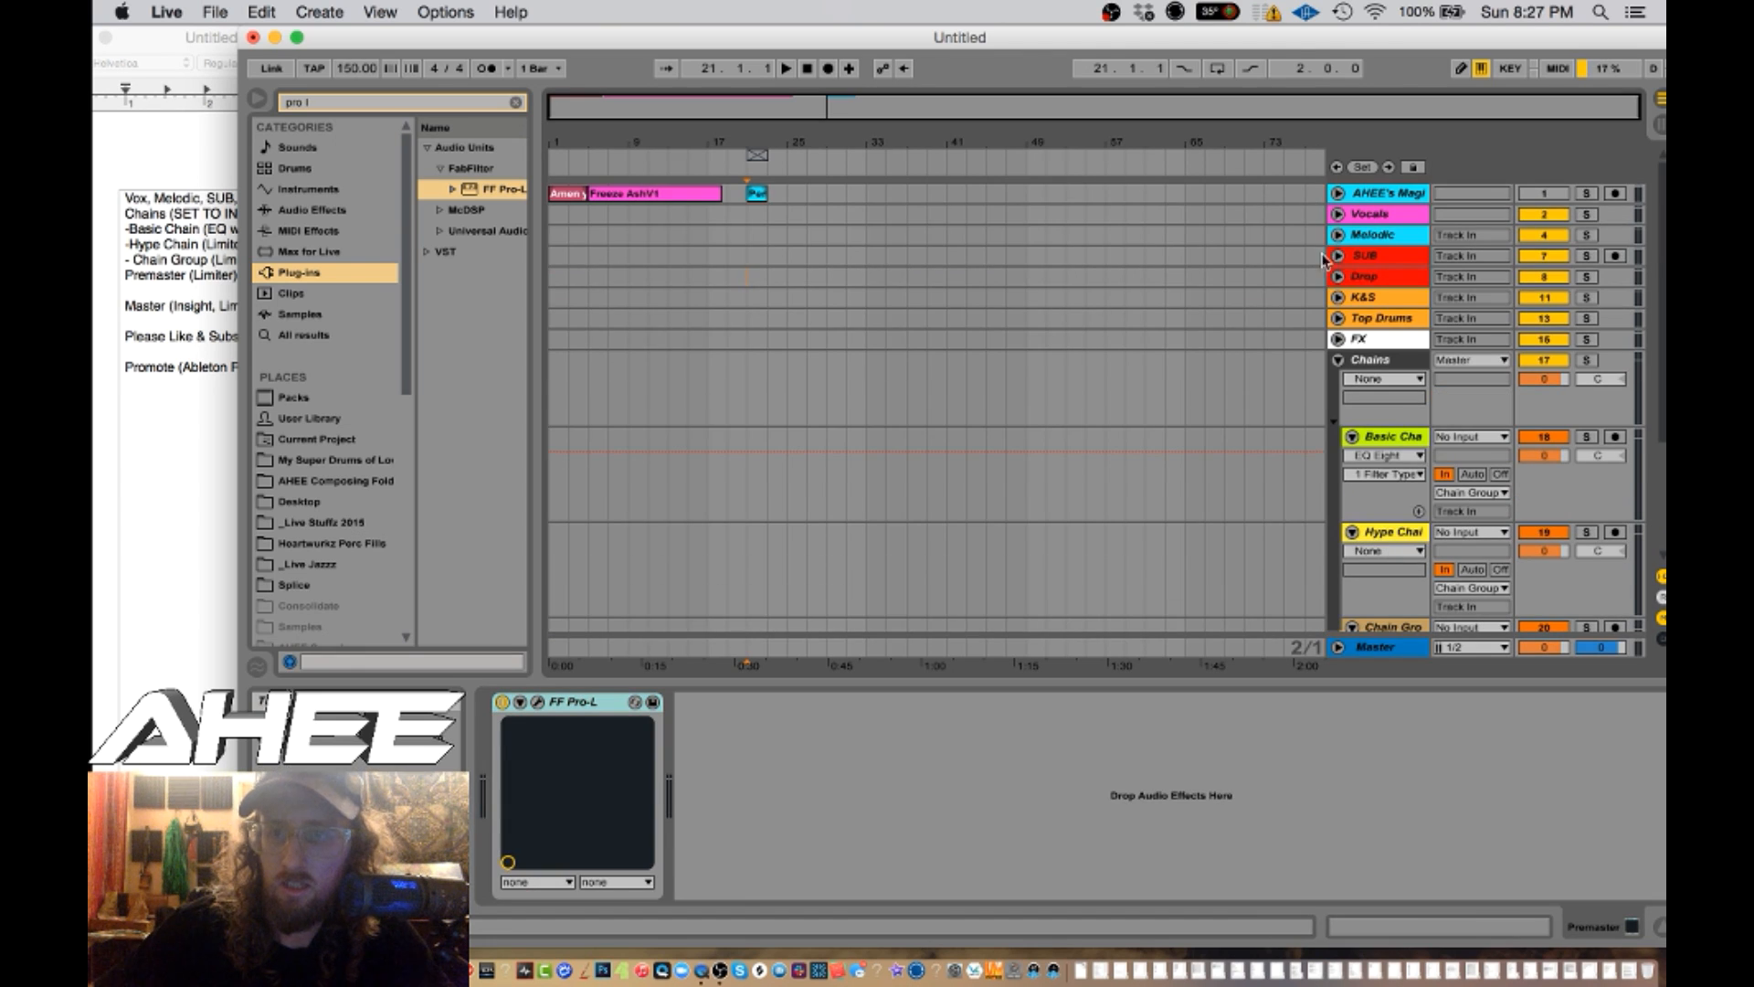
click(1375, 238)
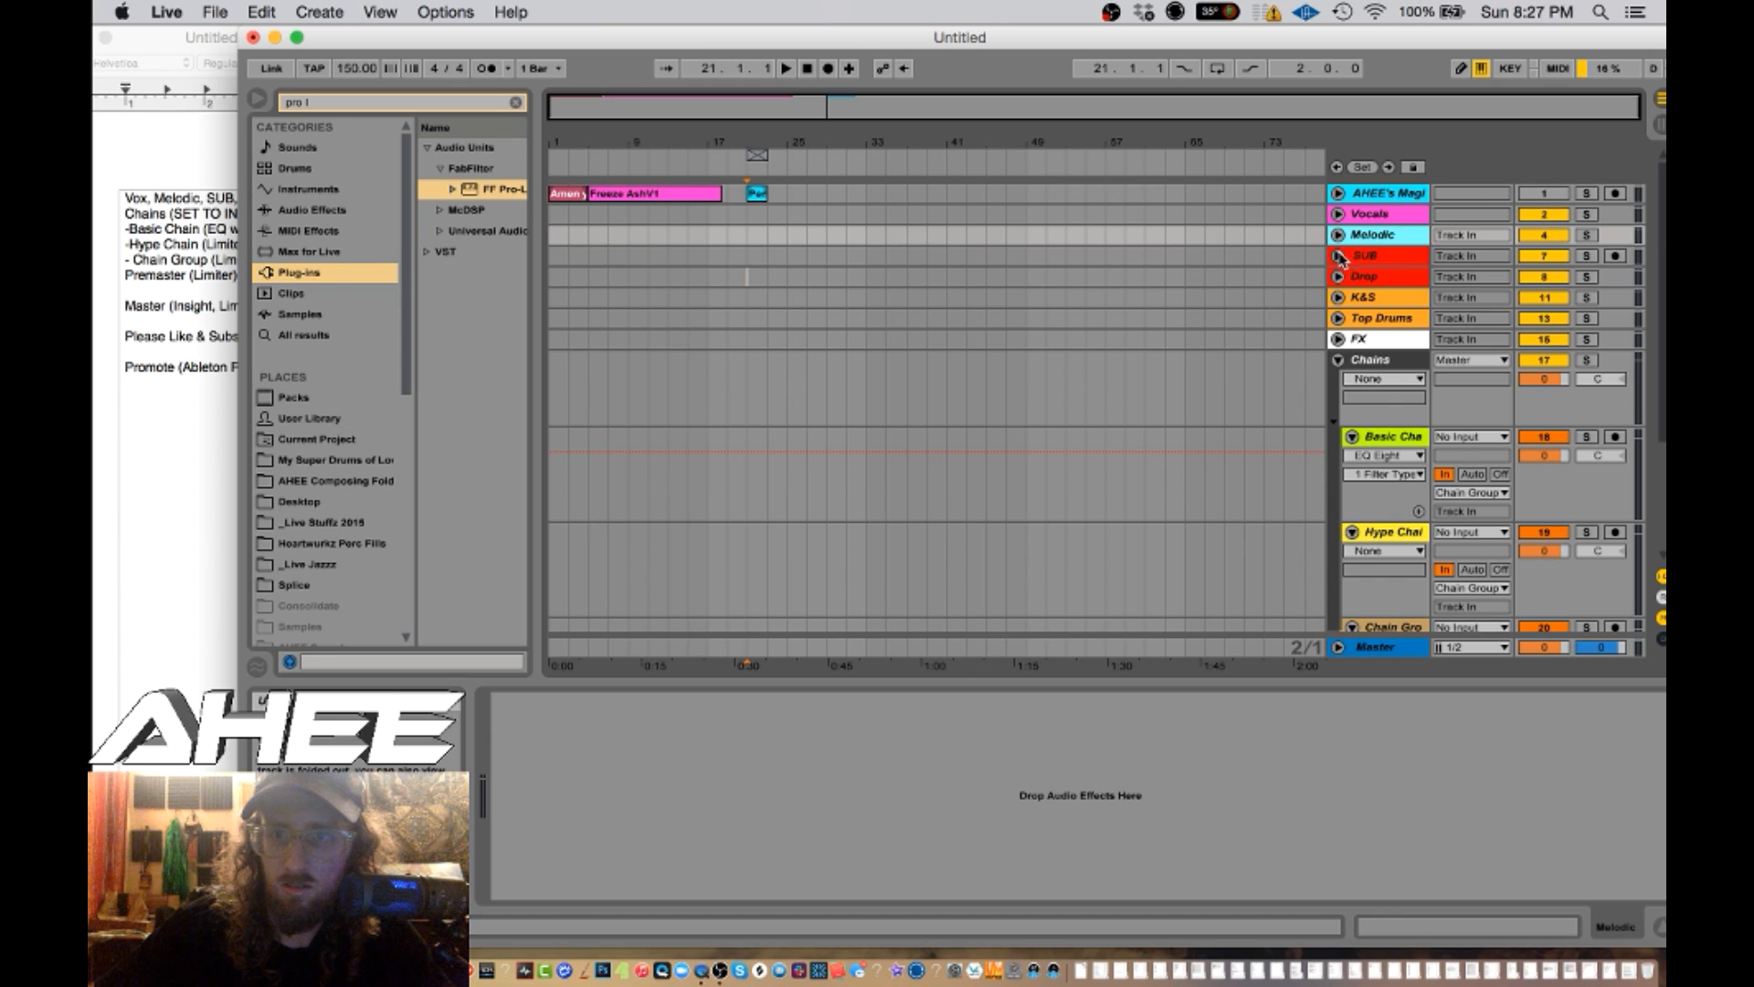
click(1359, 219)
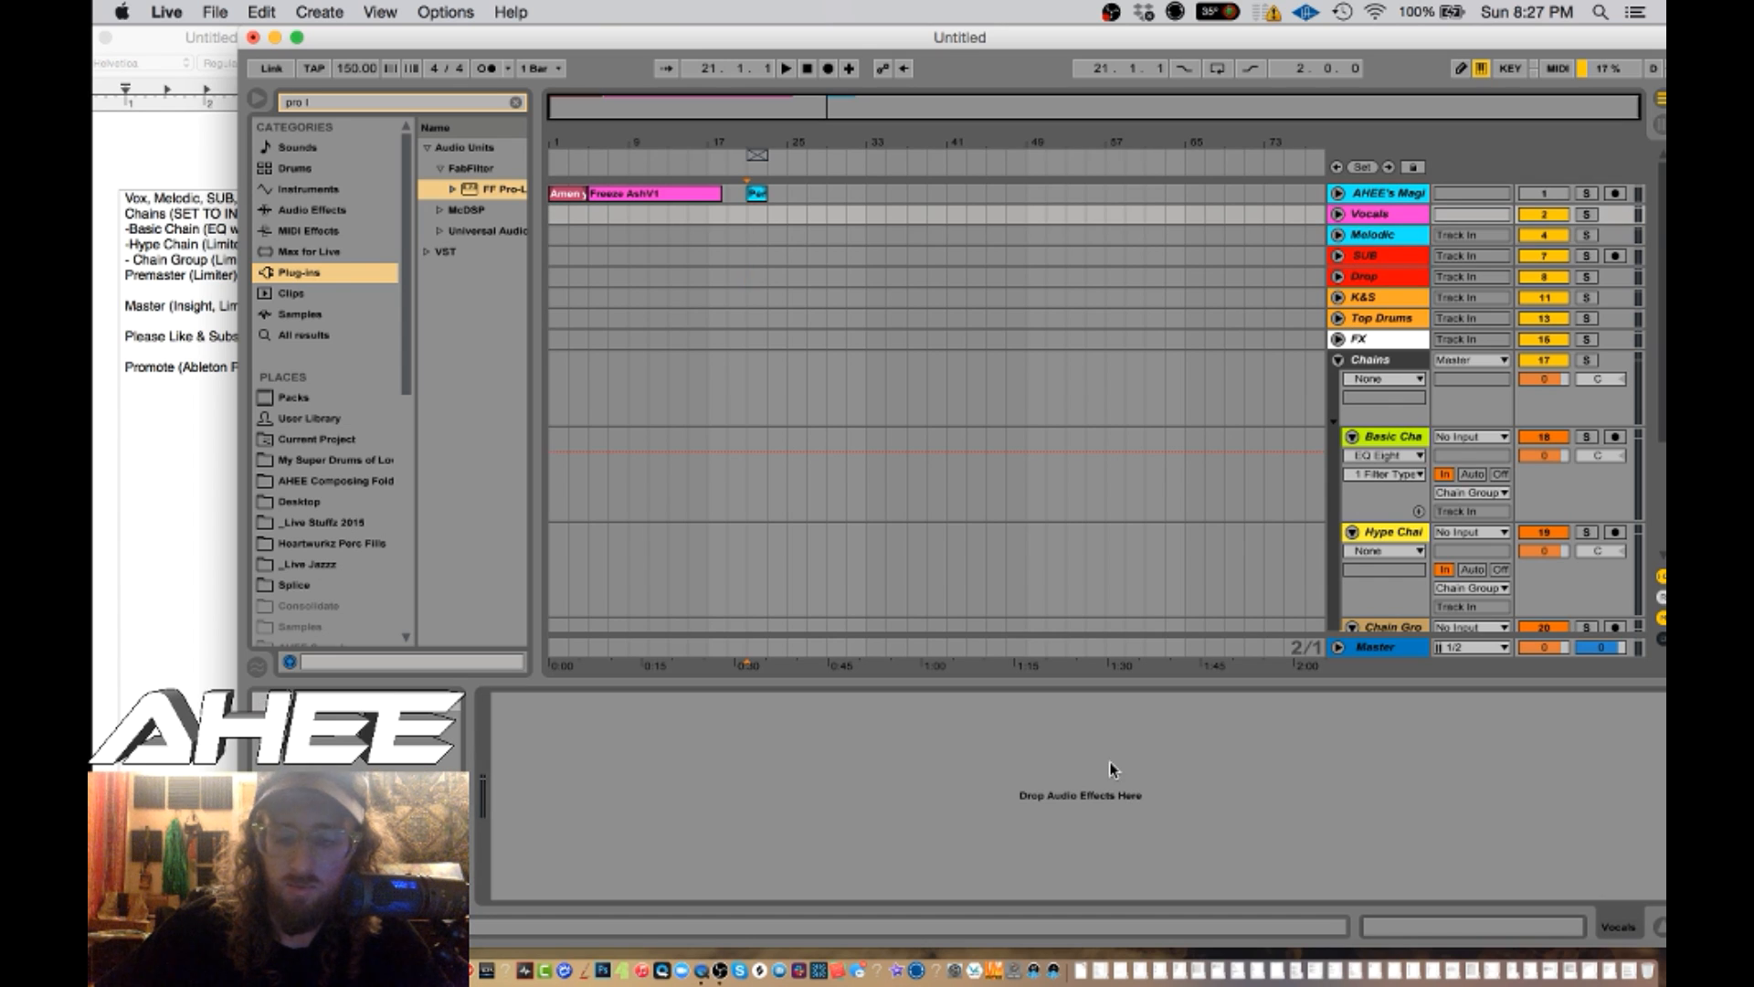
key(super+v)
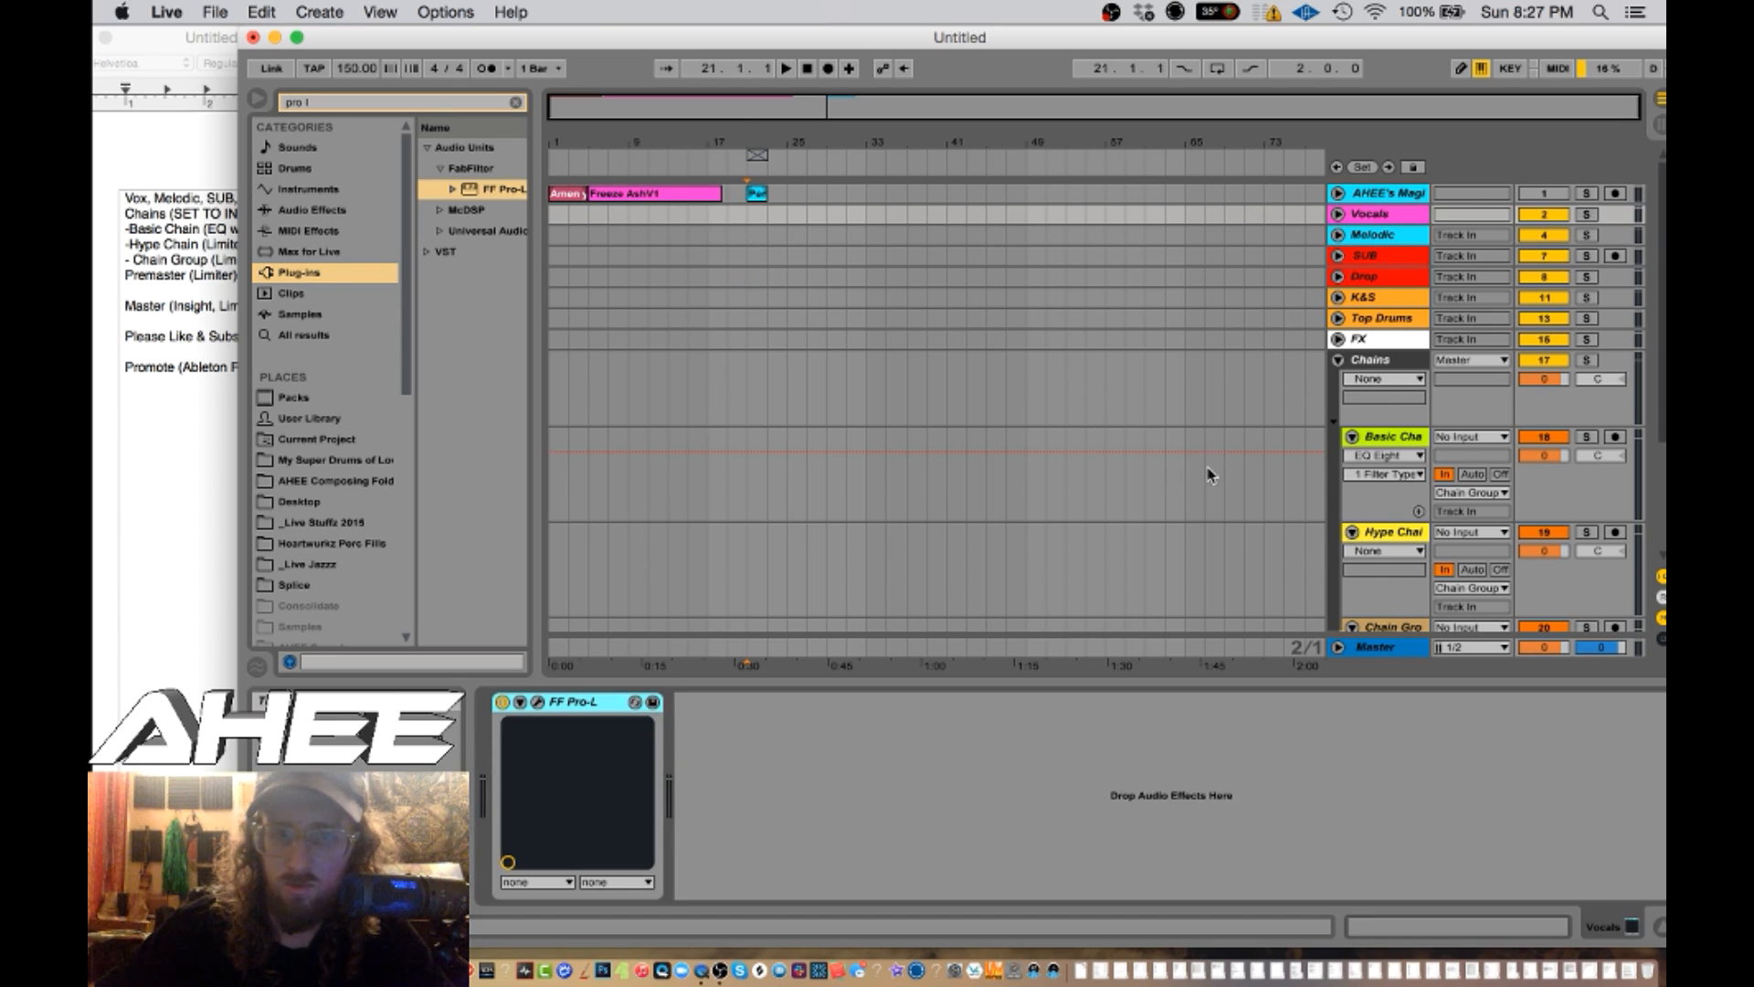
- Undo the FF Pro-L paste on the Vocals group and check the Top Drums group's device chain
key(super+z)
click(1367, 214)
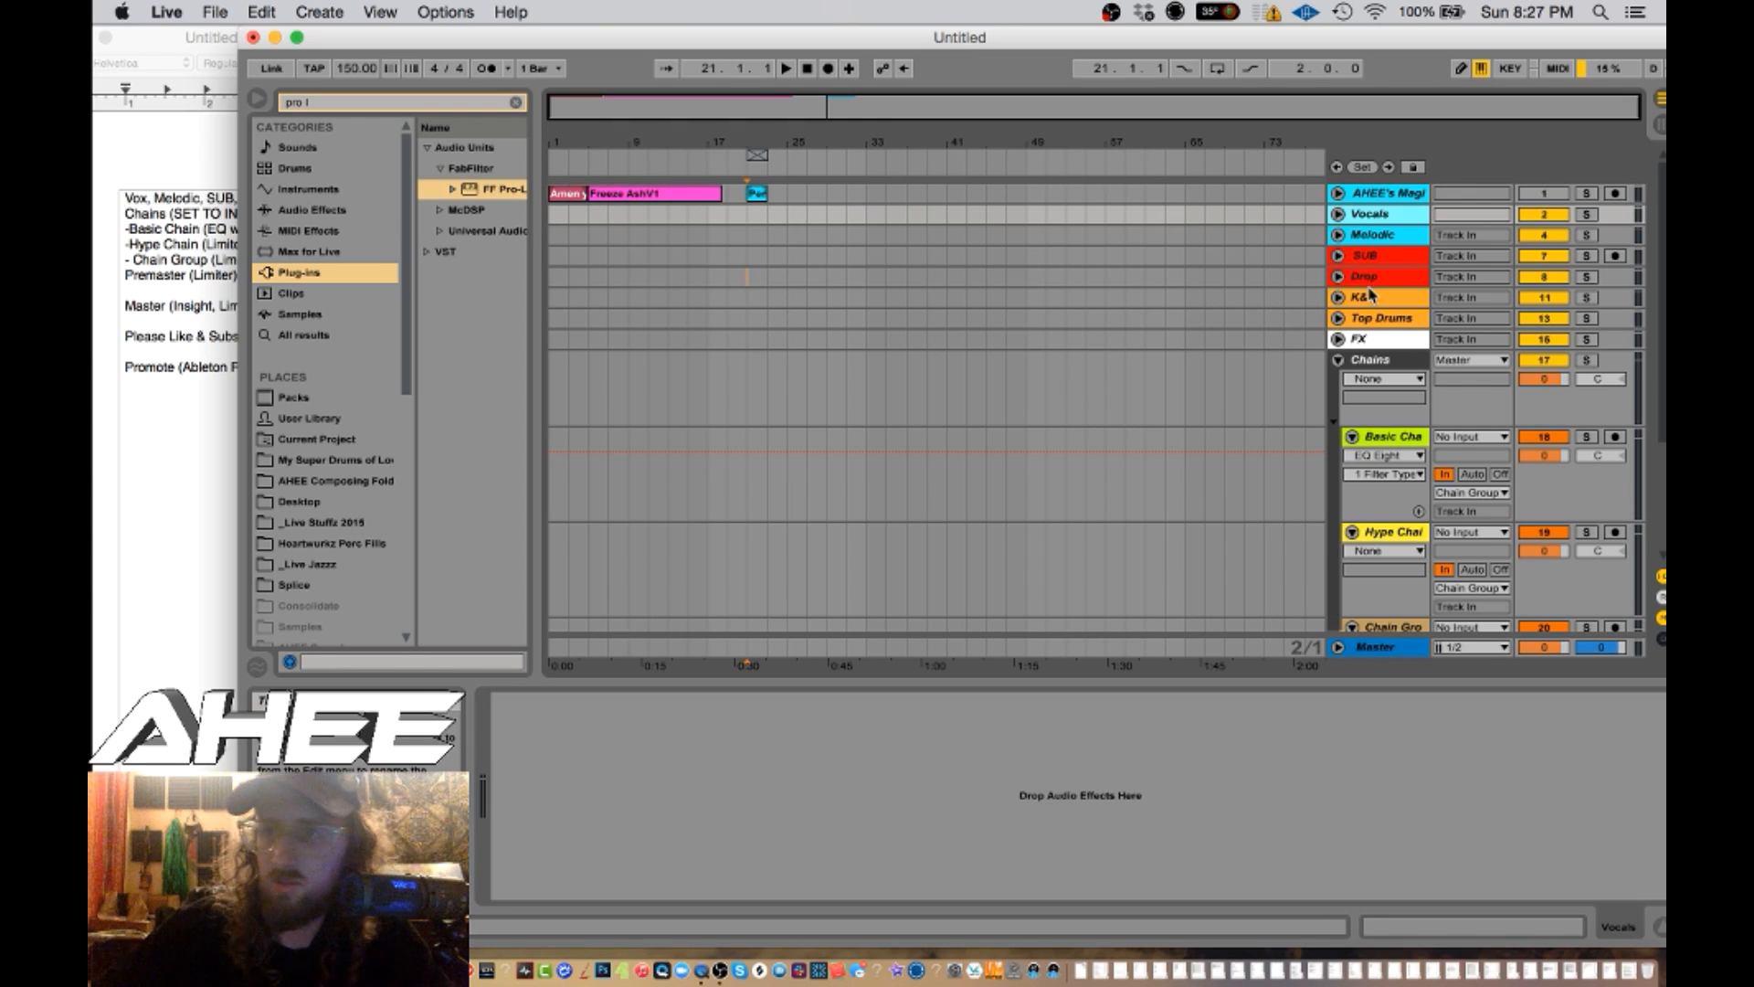
click(1361, 320)
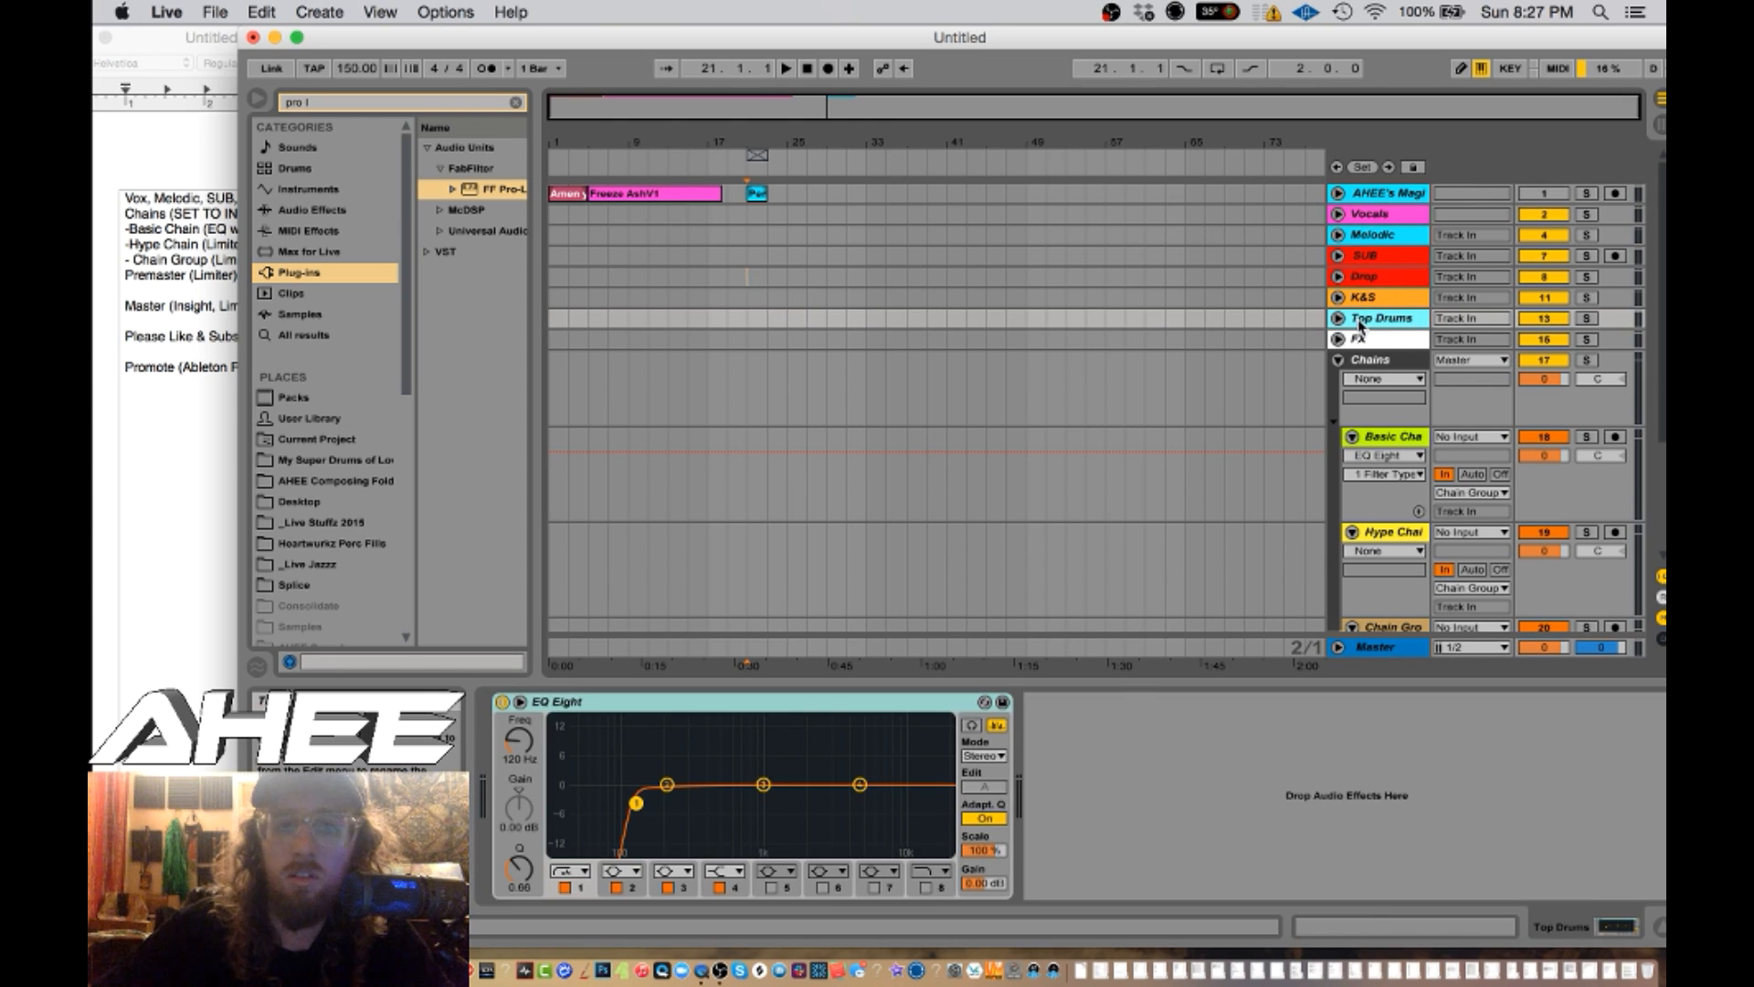
- Try pasting a copy of the FF Pro-L limiter onto the K&S and Melodic groups
click(1364, 299)
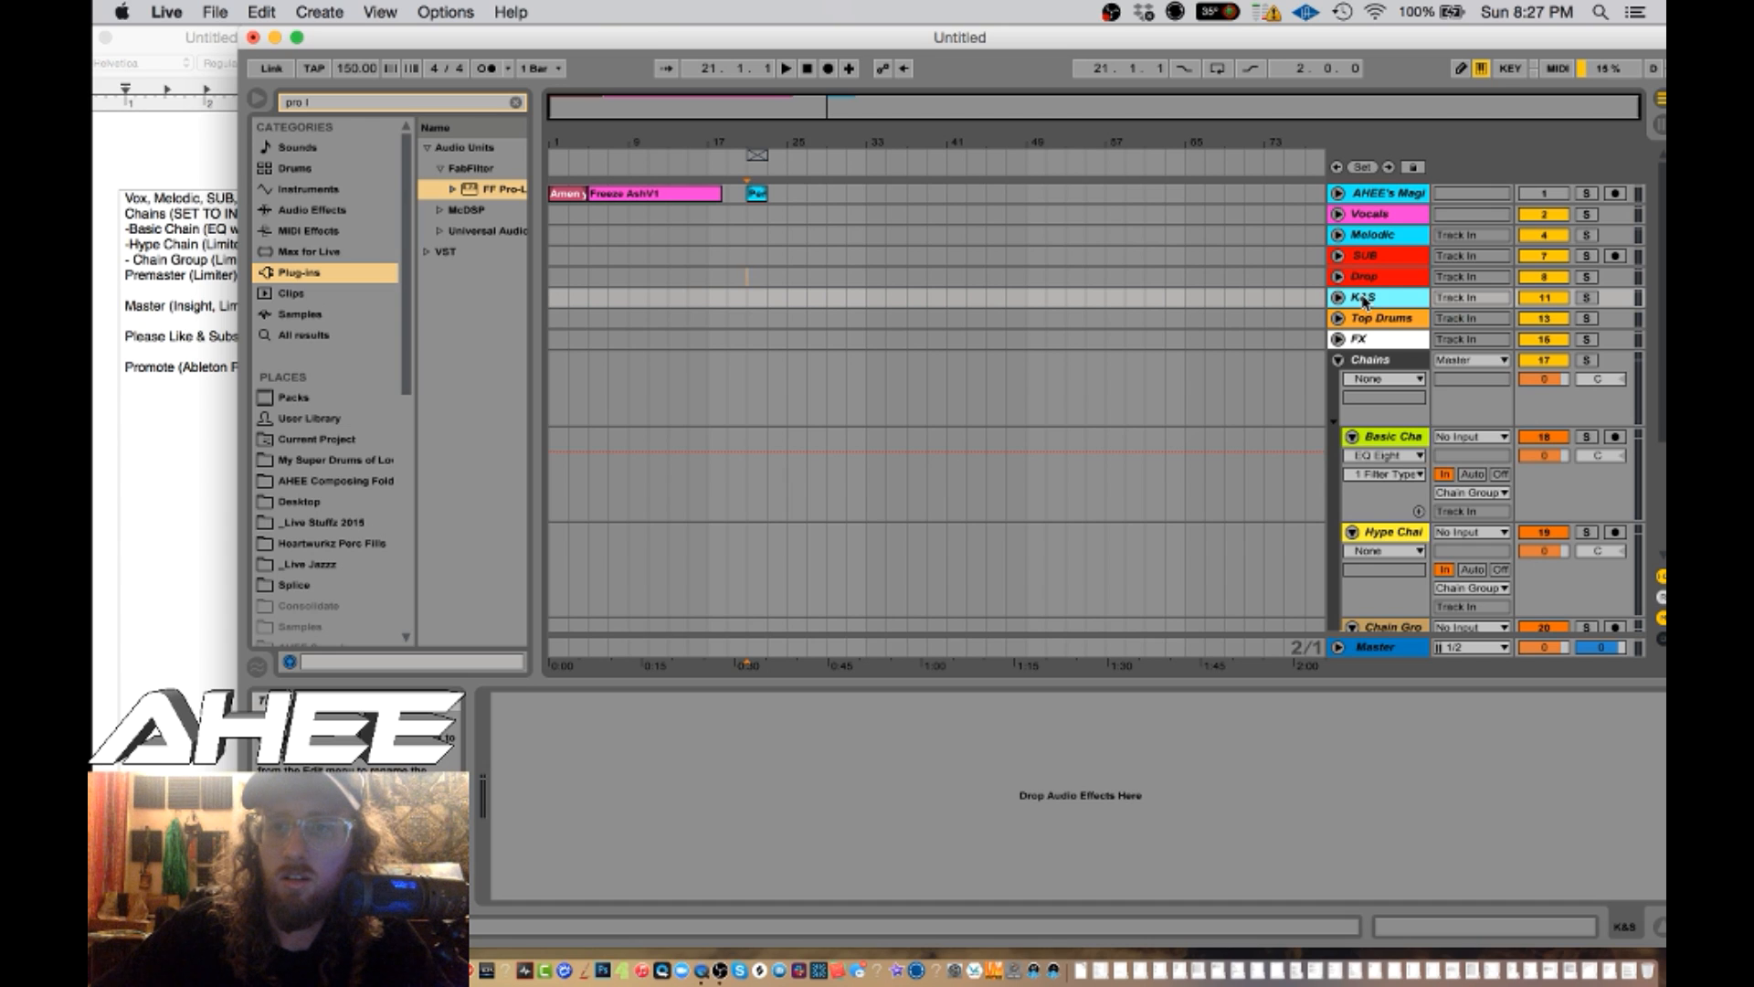
click(924, 775)
key(super+v)
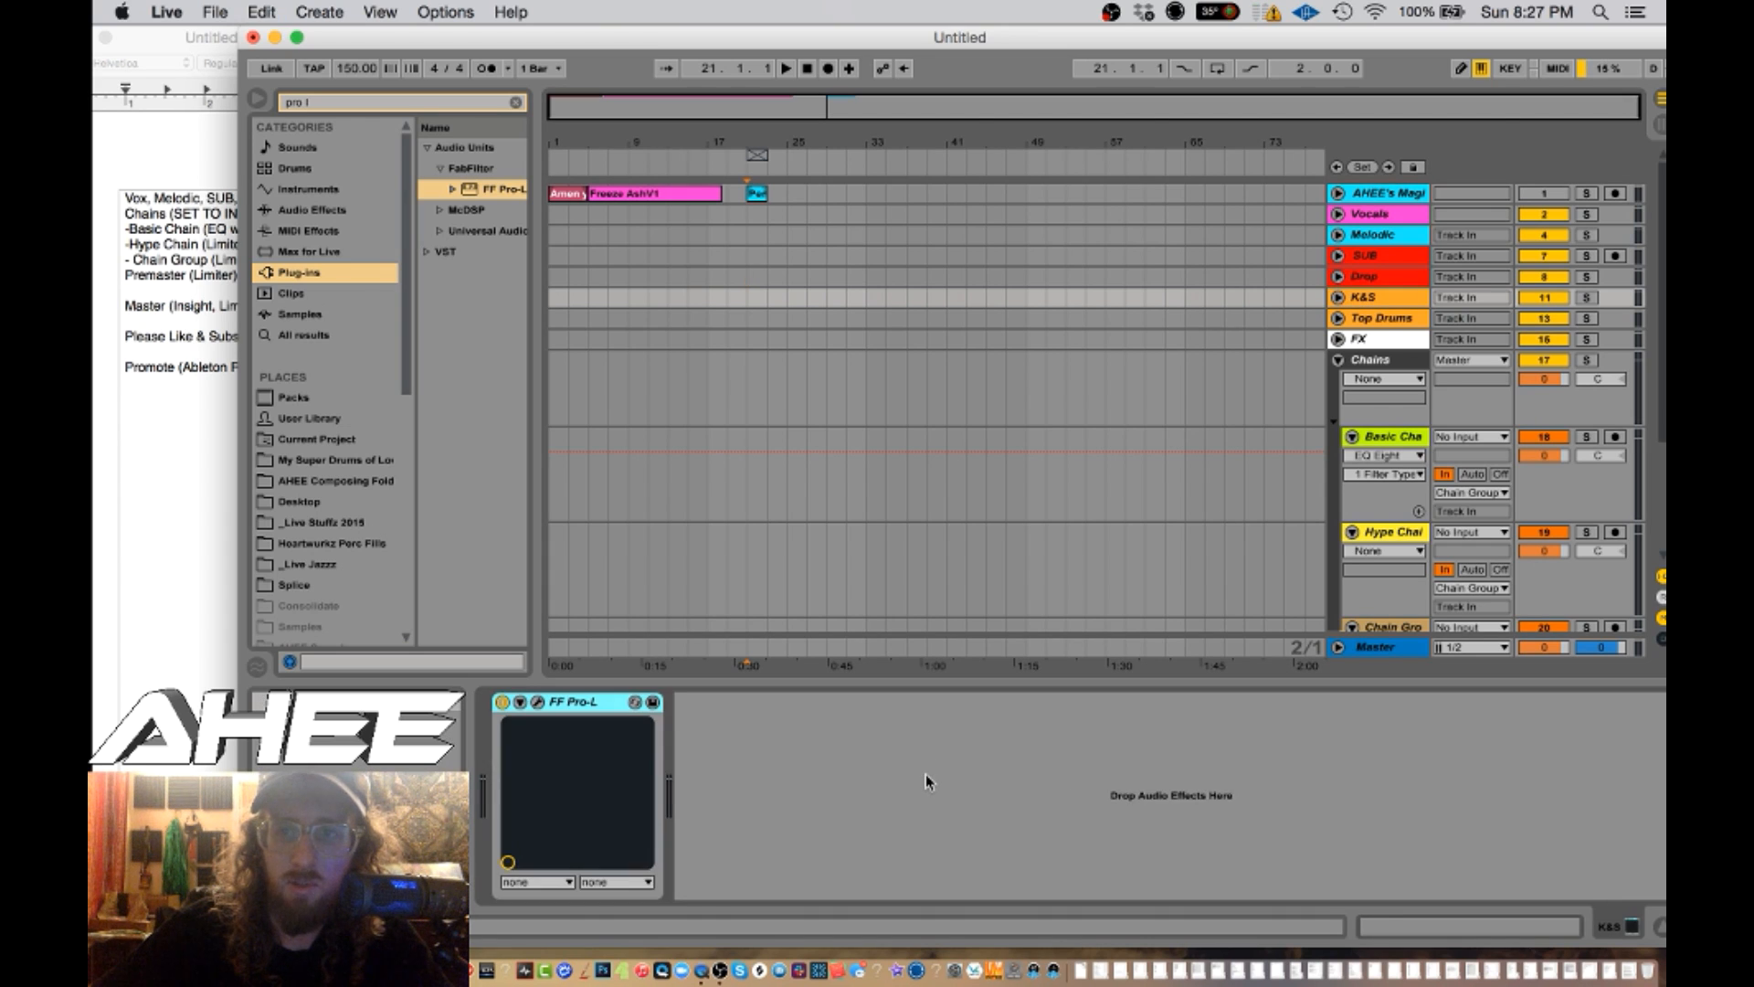
click(1377, 239)
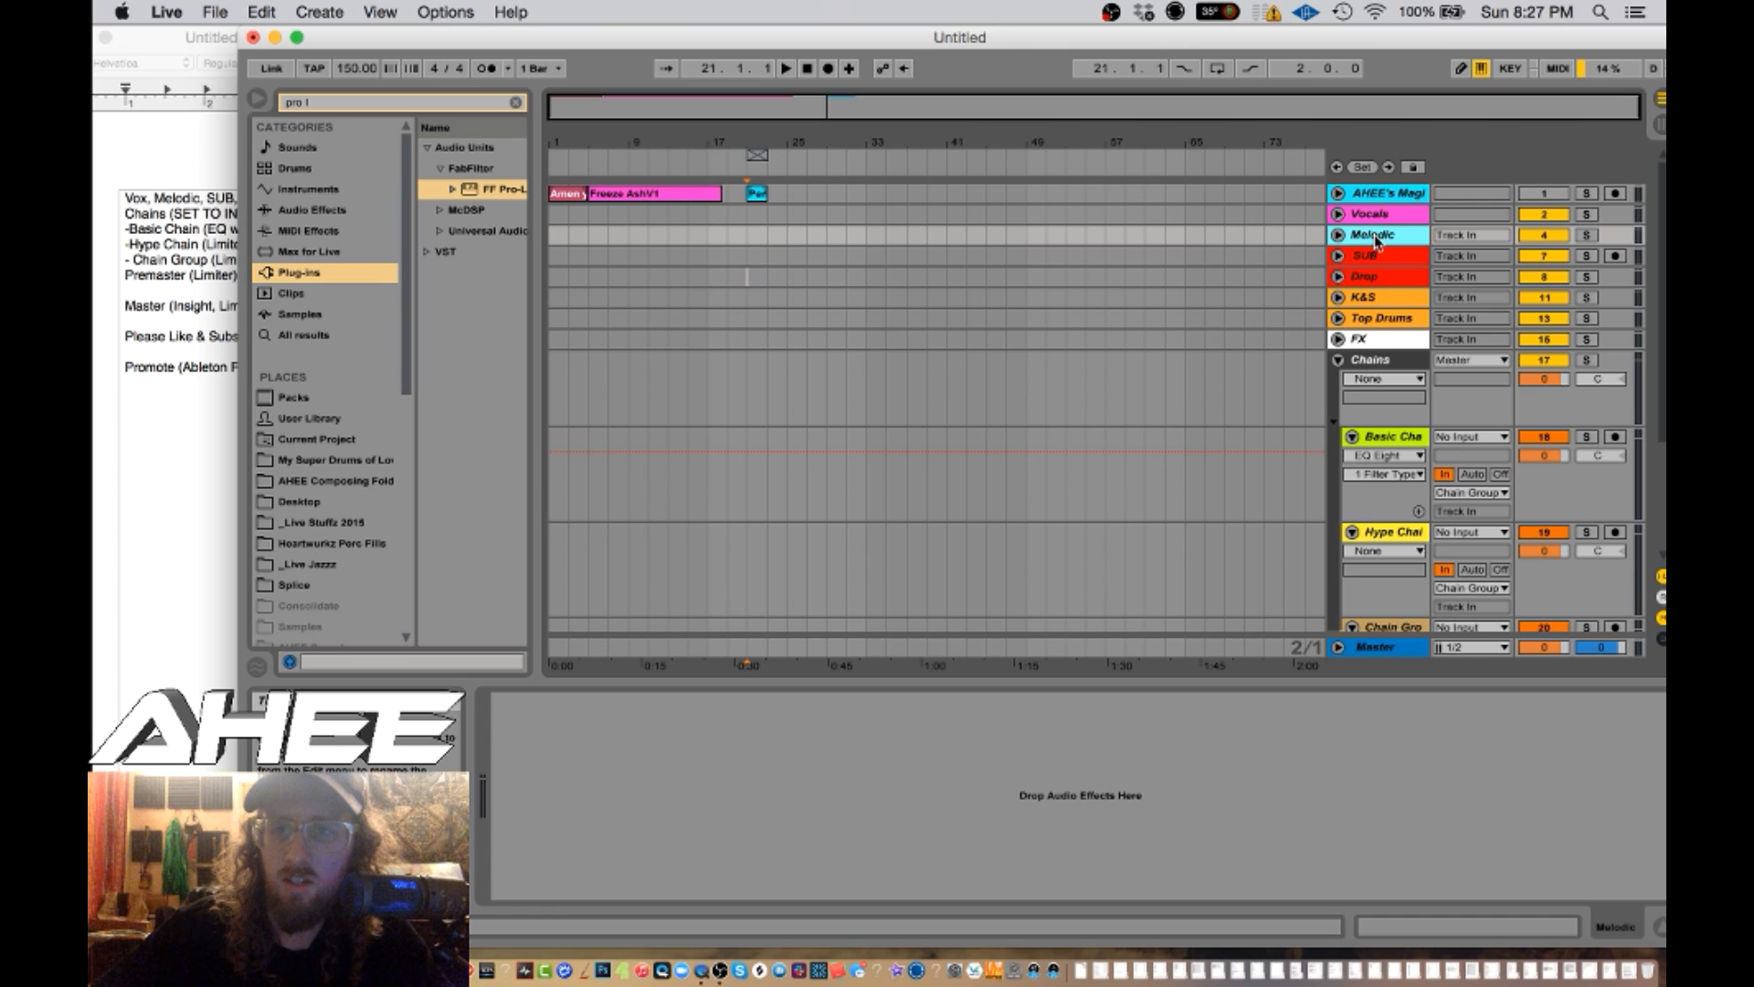
key(super+v)
- Try pasting FF Pro-L onto the K&S group again and onto the Drop group, checking the Top Drums and FX device chains
click(1389, 302)
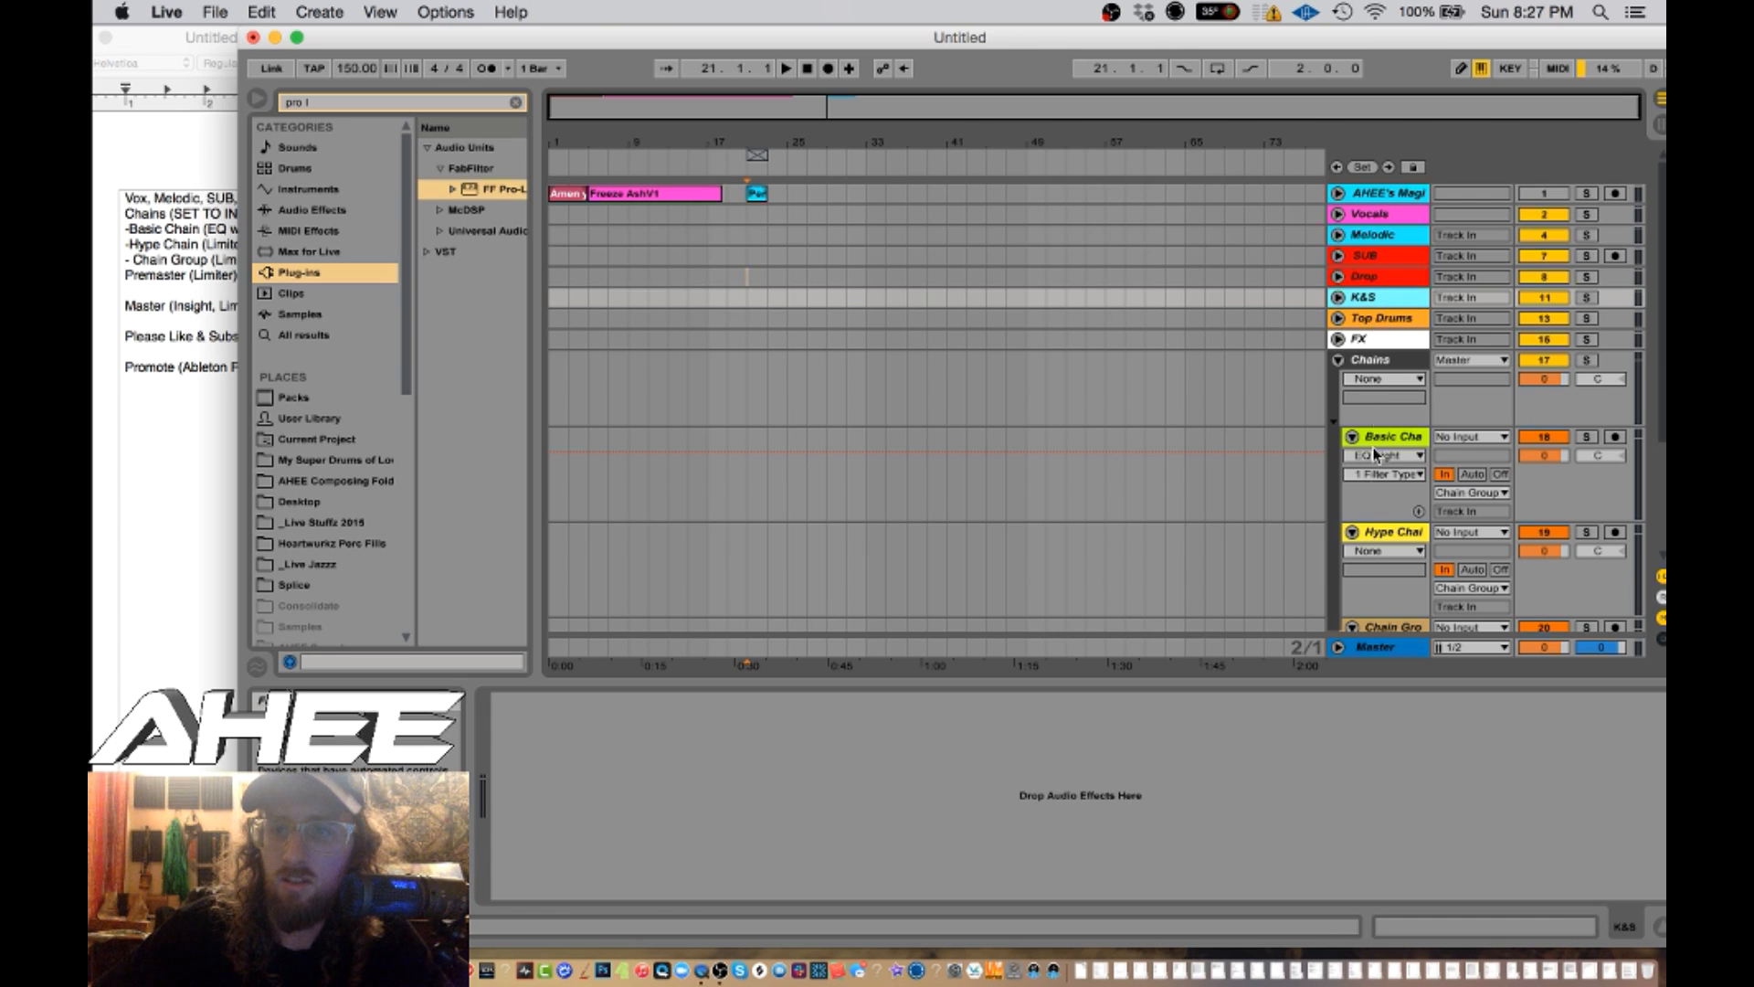
scroll(1371, 457, down, 5)
scroll(1367, 462, down, 1)
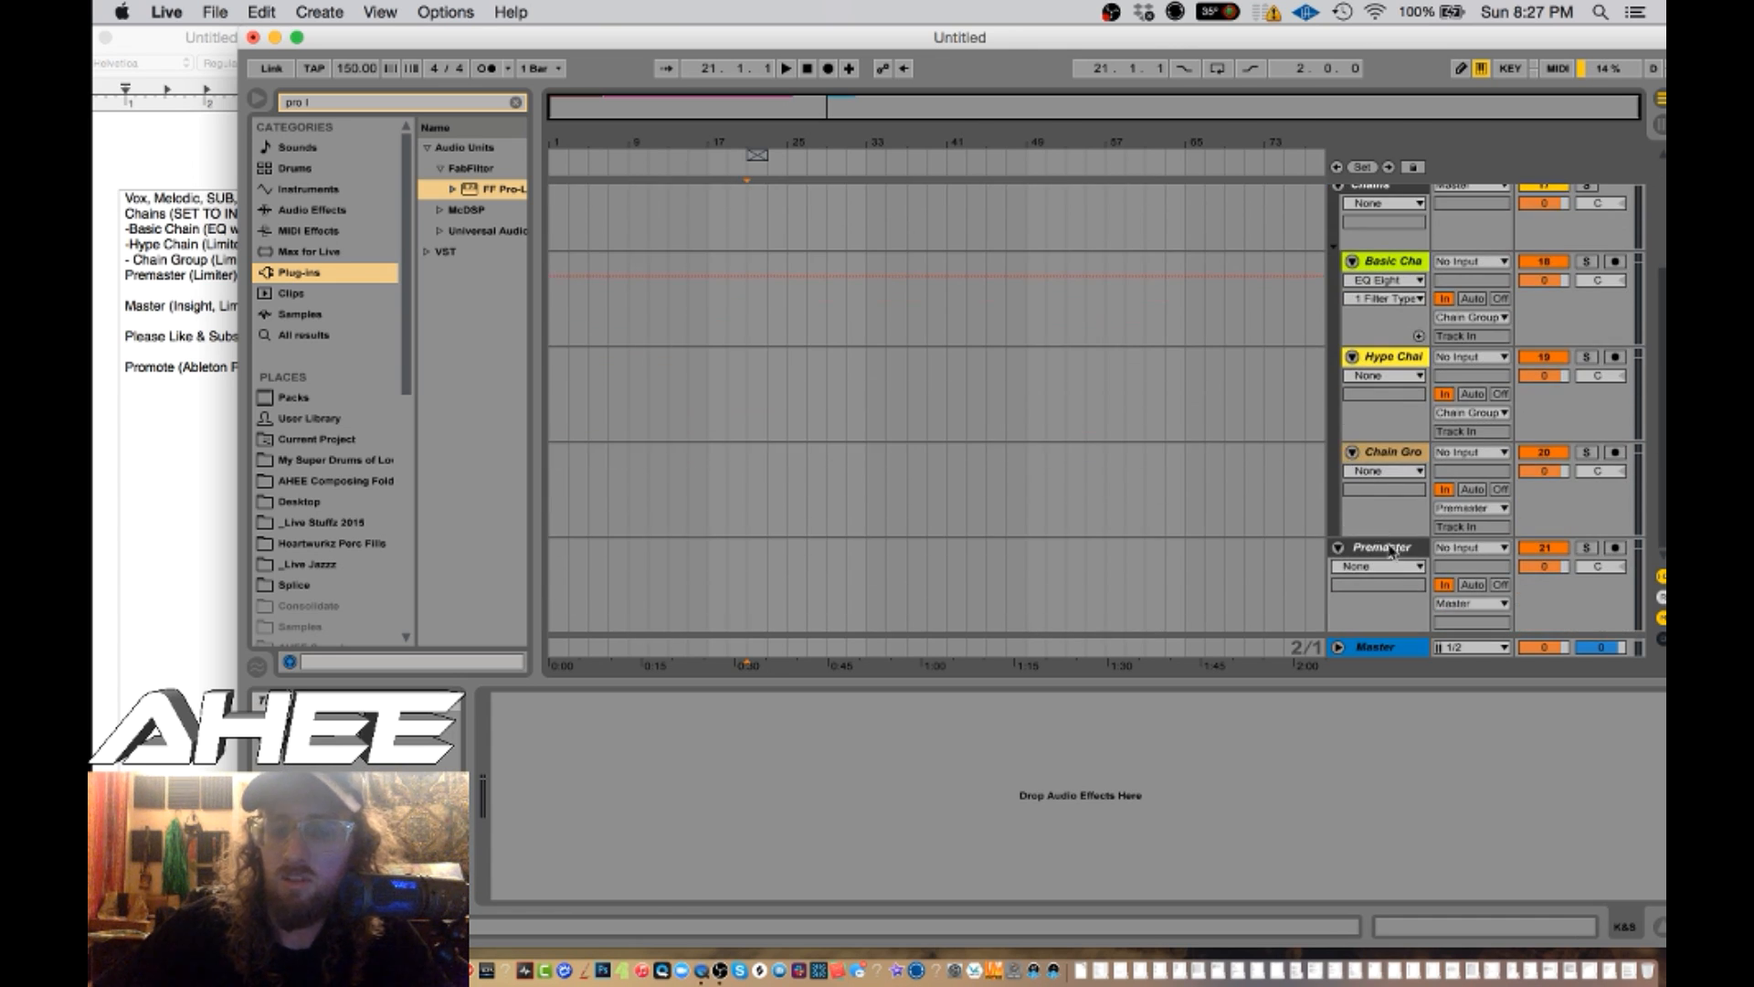
scroll(1393, 343, up, 4)
click(1007, 784)
key(super+v)
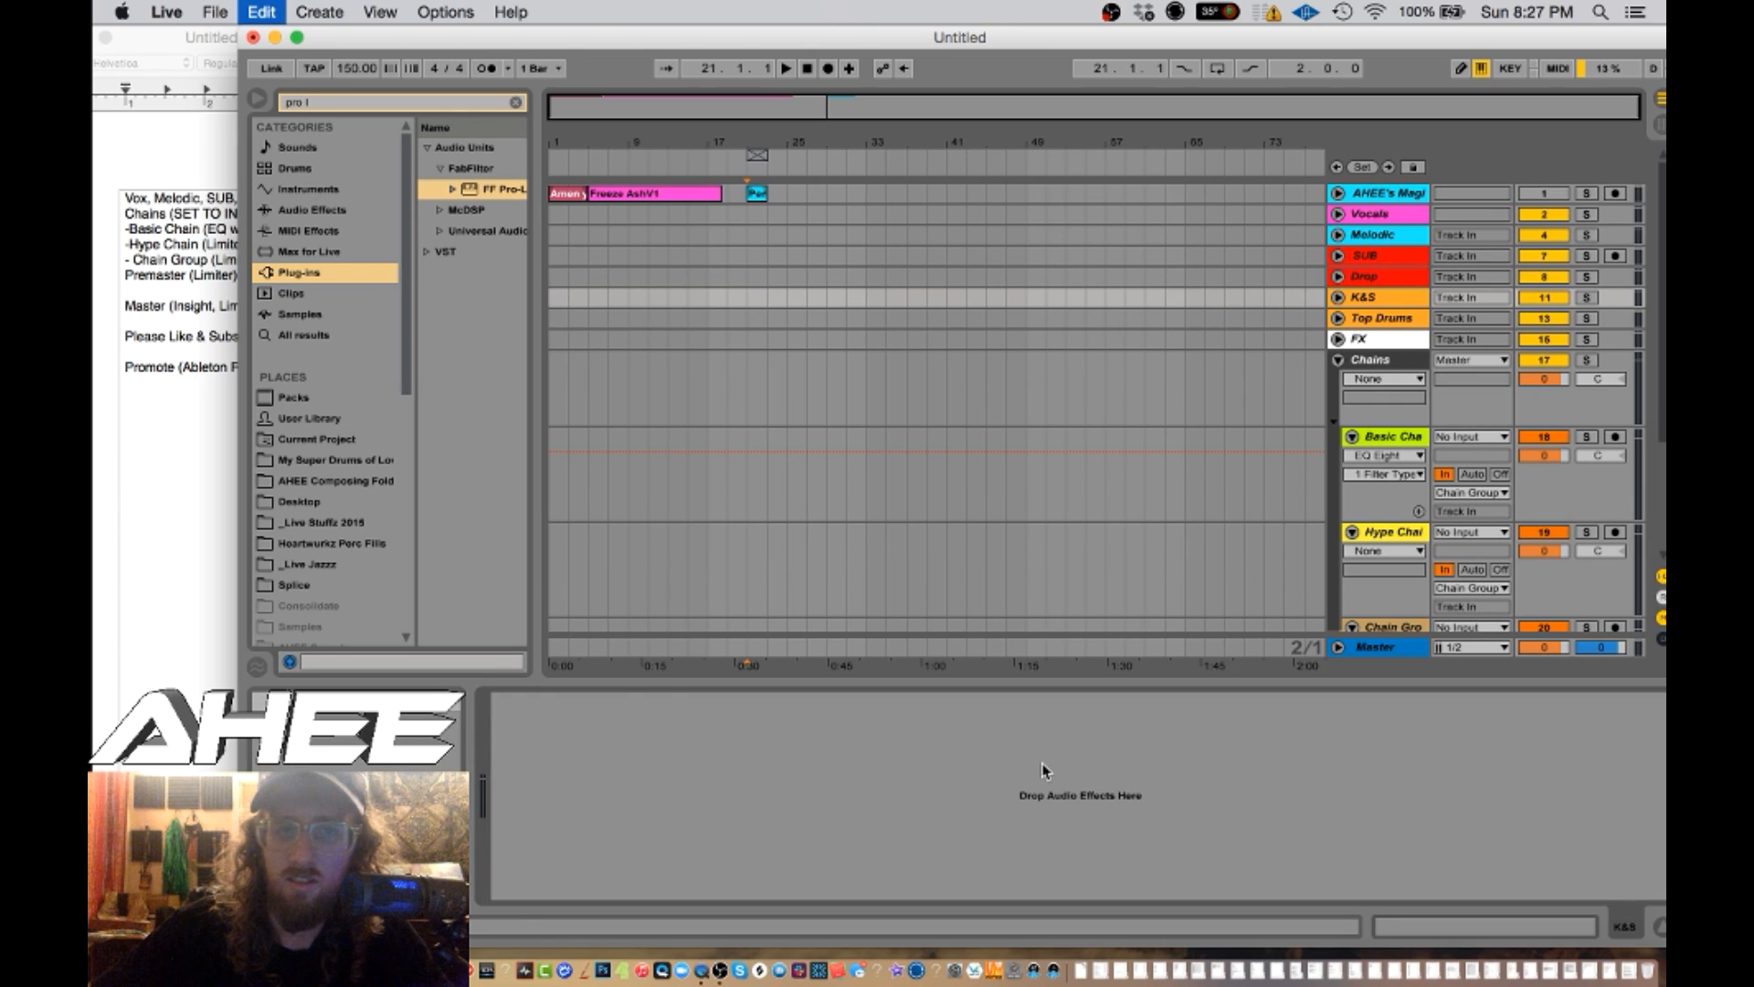
click(1378, 322)
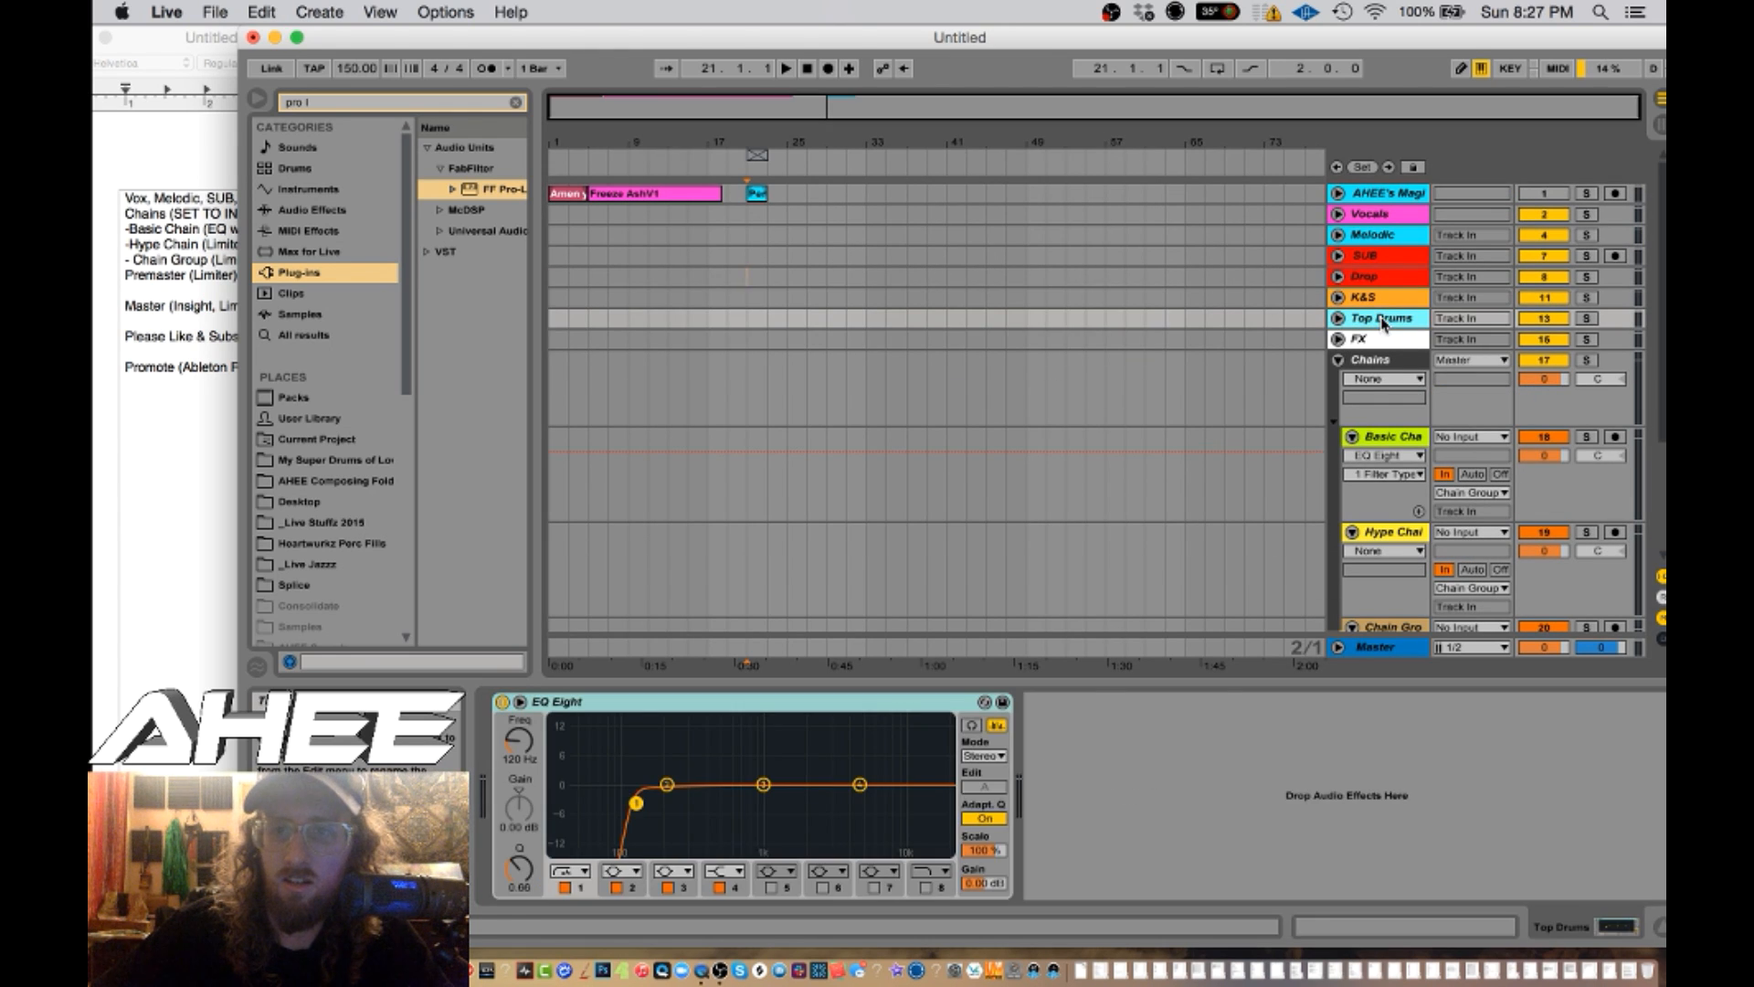
click(1377, 340)
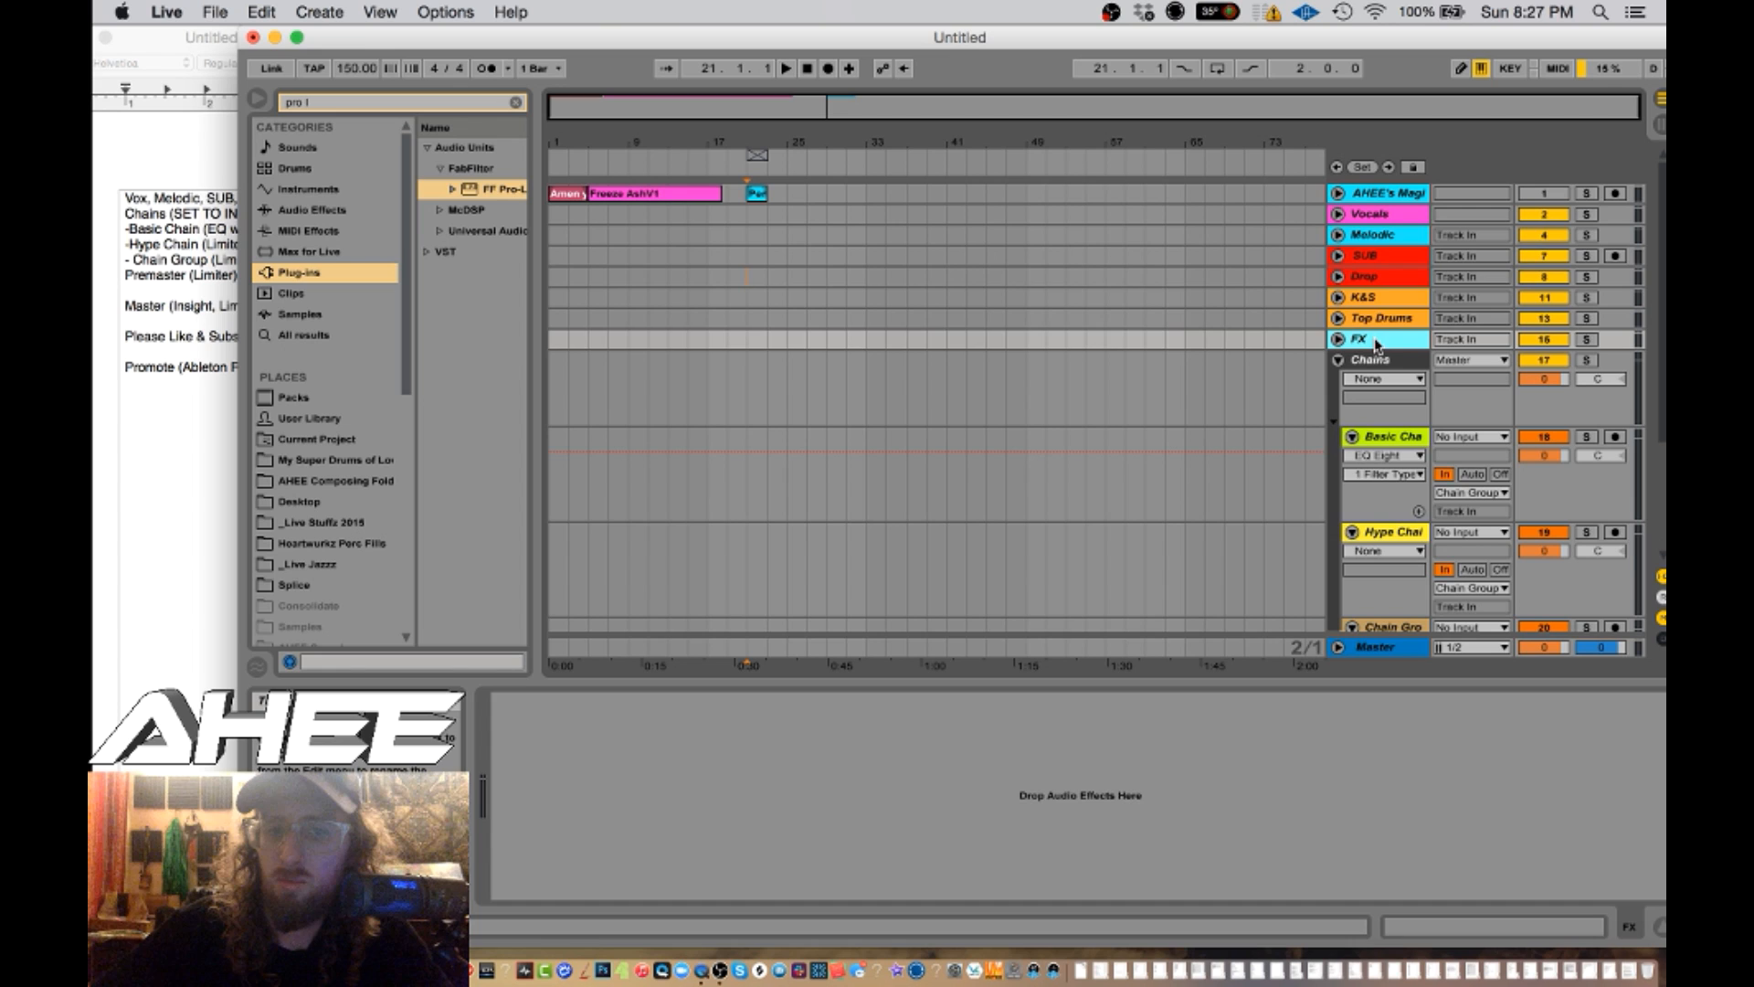
click(1376, 279)
key(super+v)
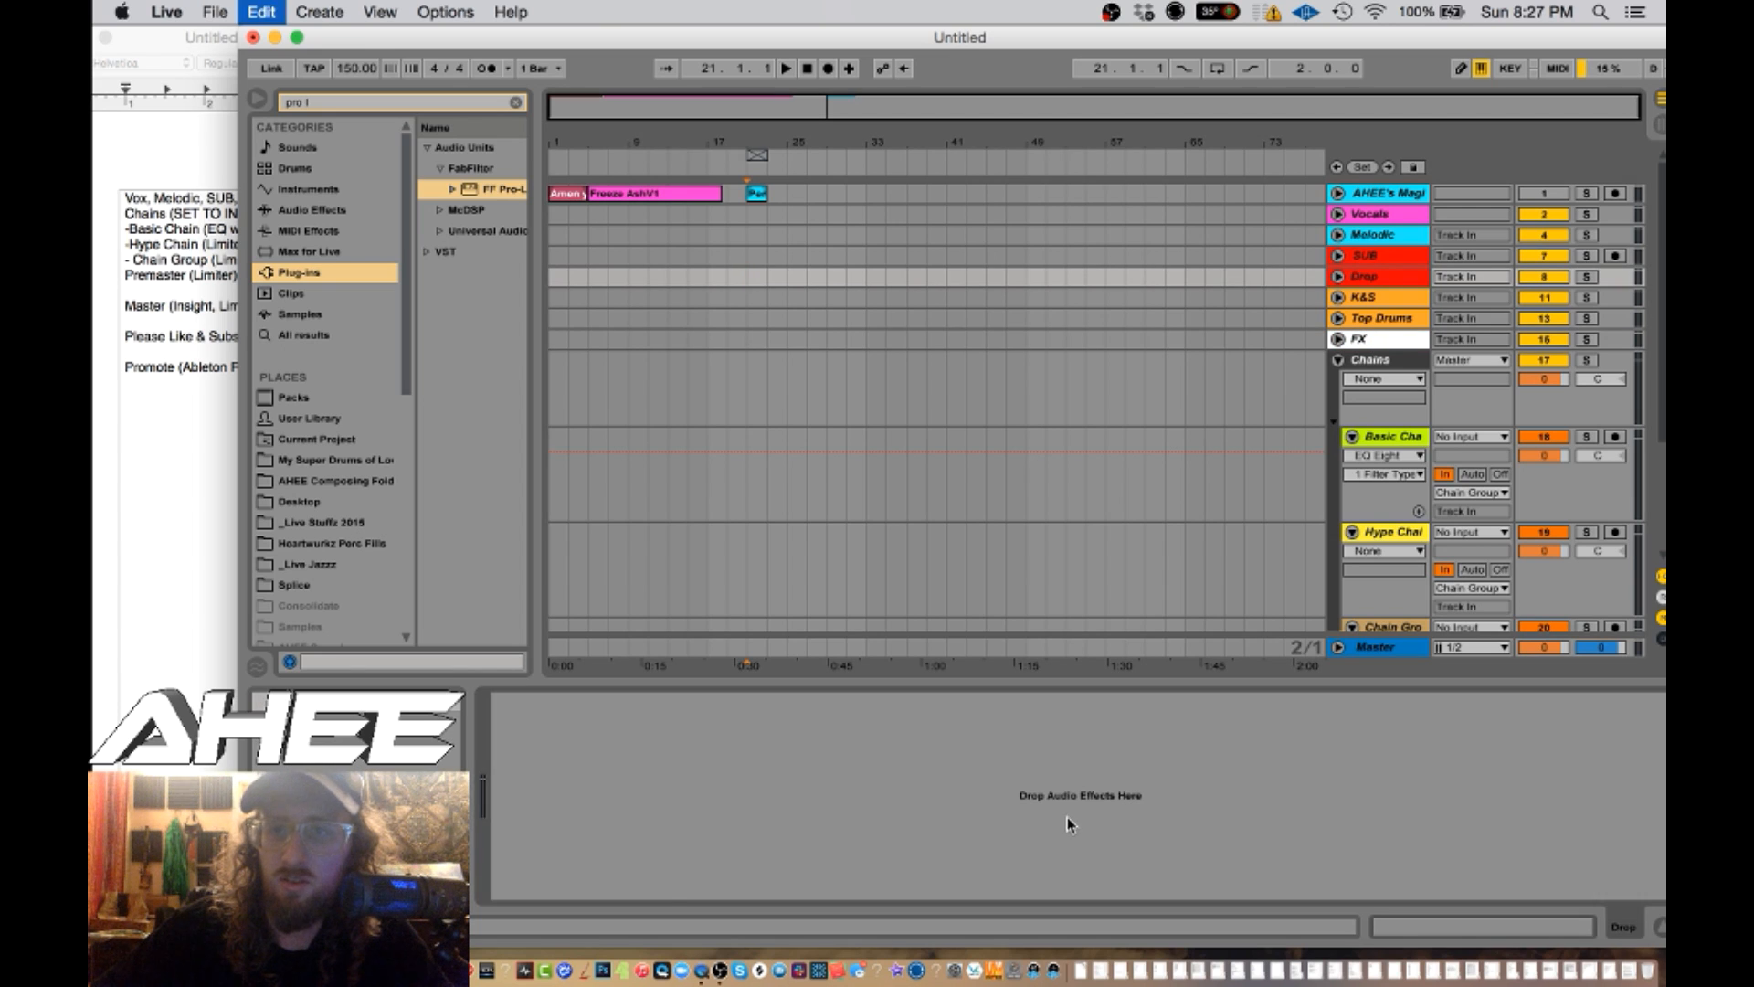
- Review the device chains on the Melodic group and the Basic Chain and Hype Chain tracks
click(1375, 235)
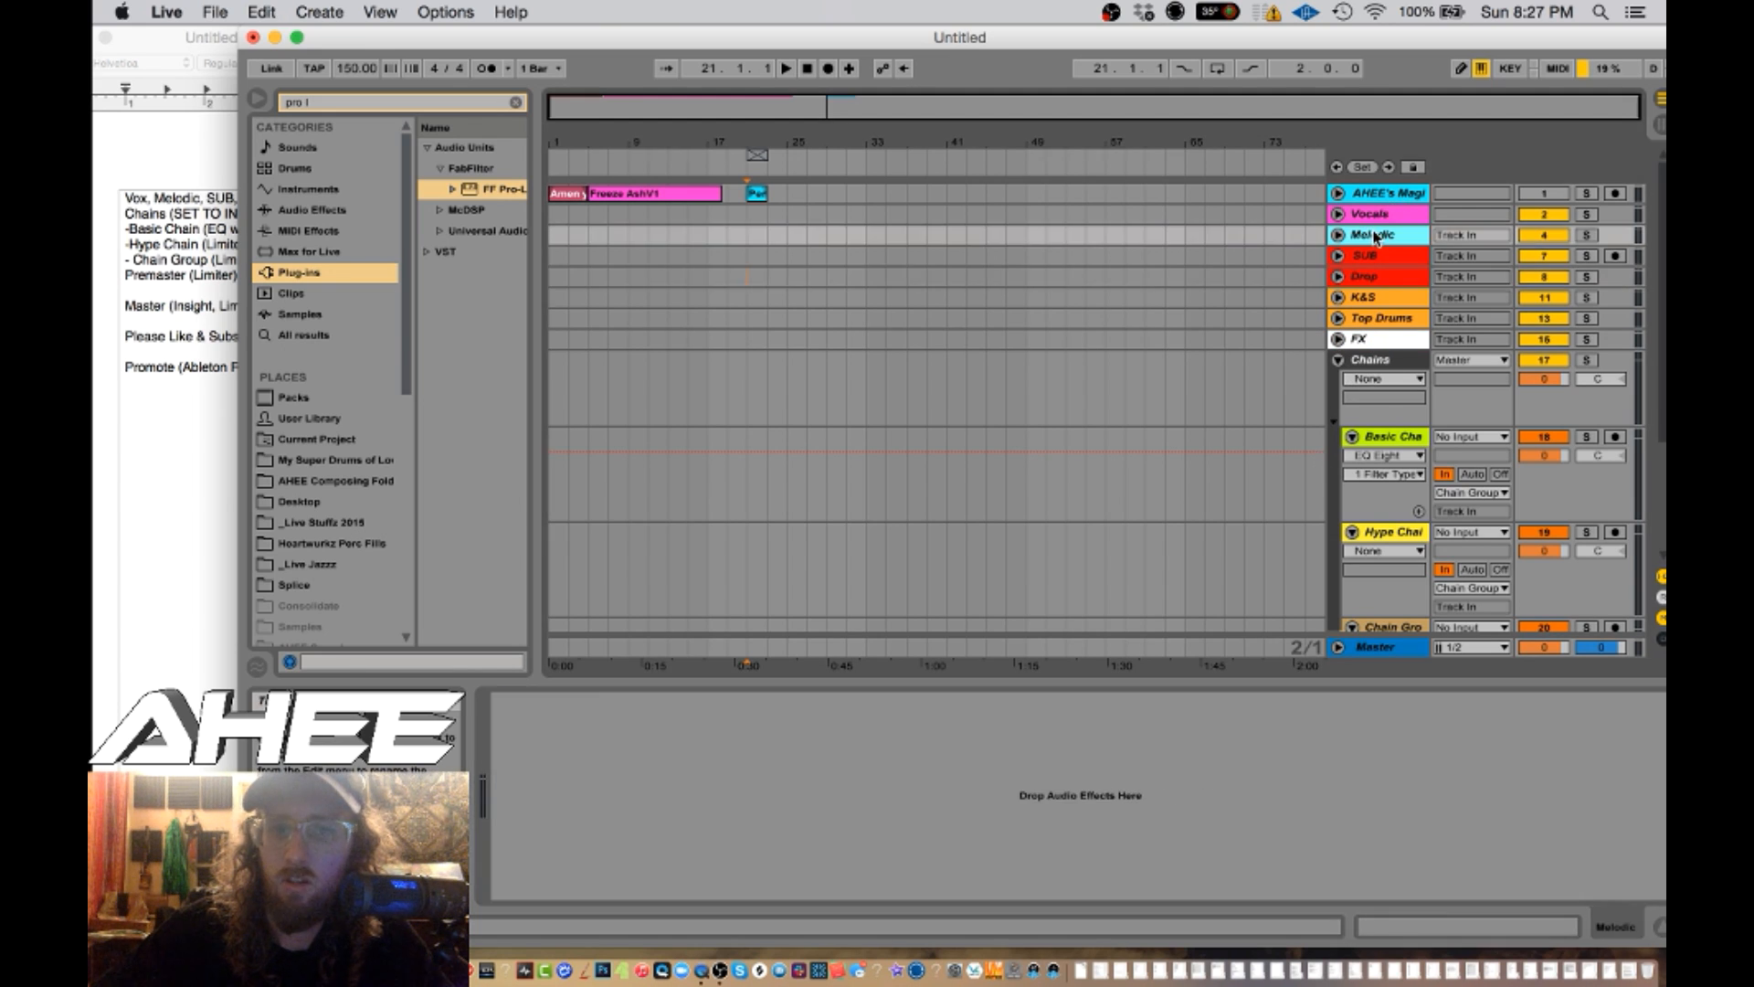
scroll(1350, 285, down, 4)
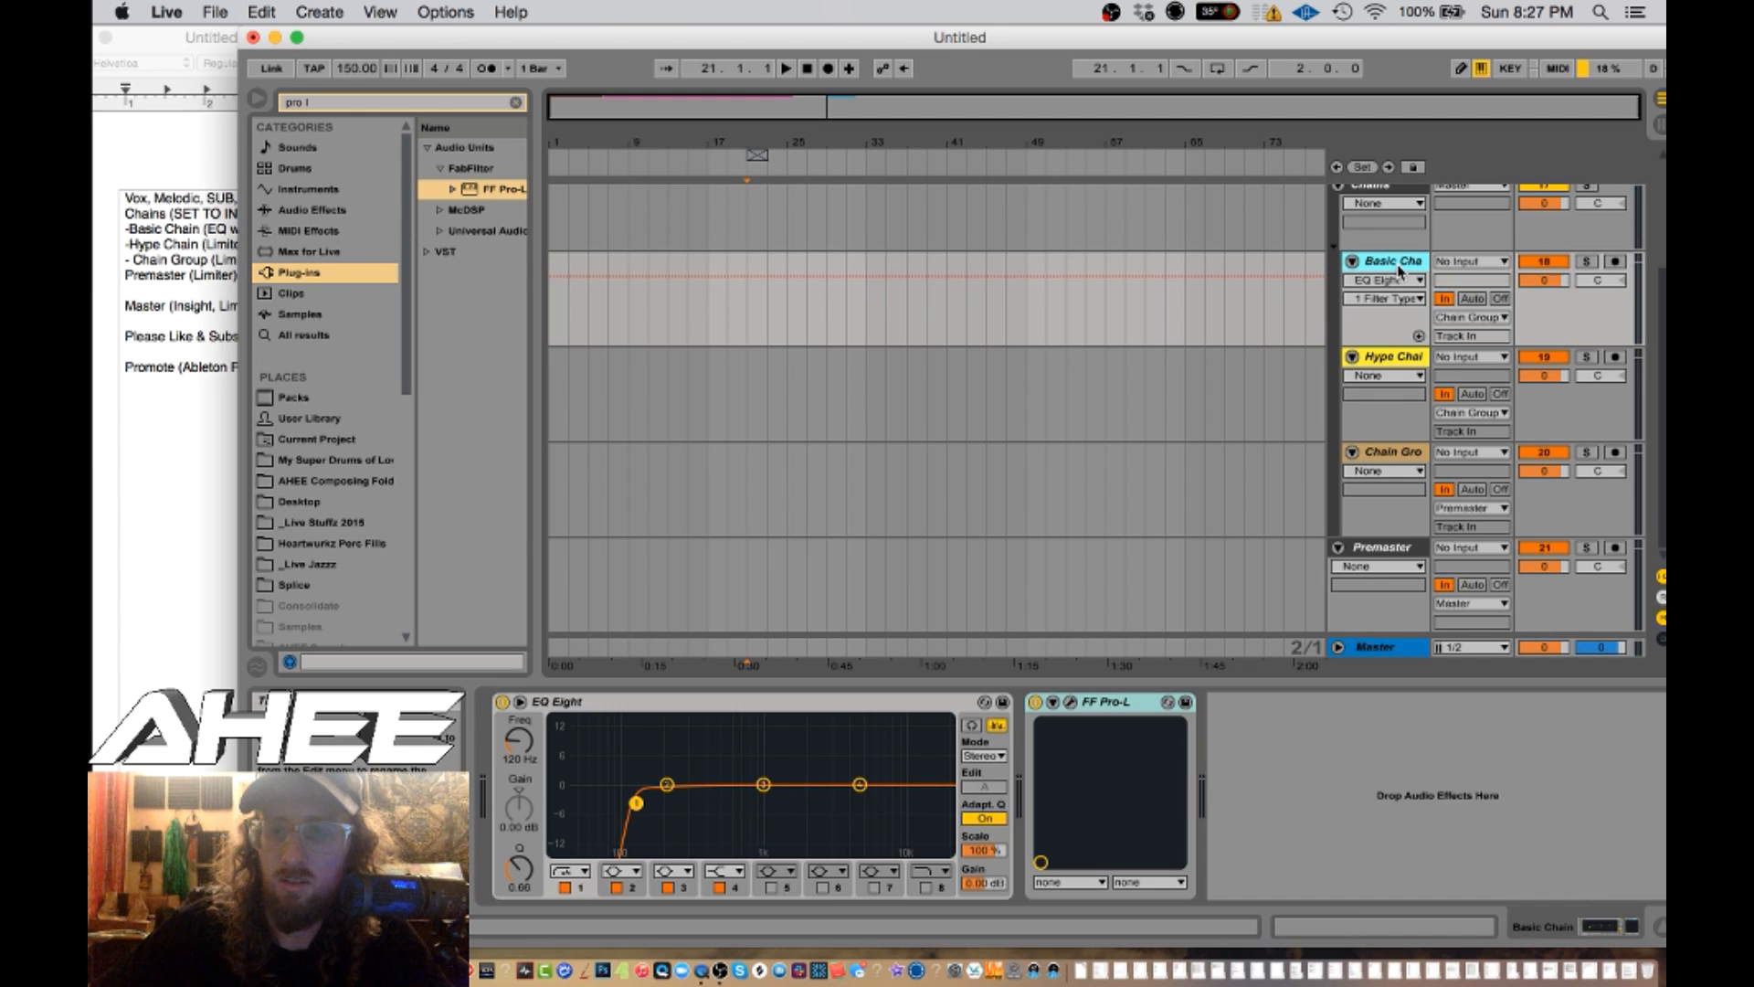
click(1383, 304)
scroll(1396, 271, up, 2)
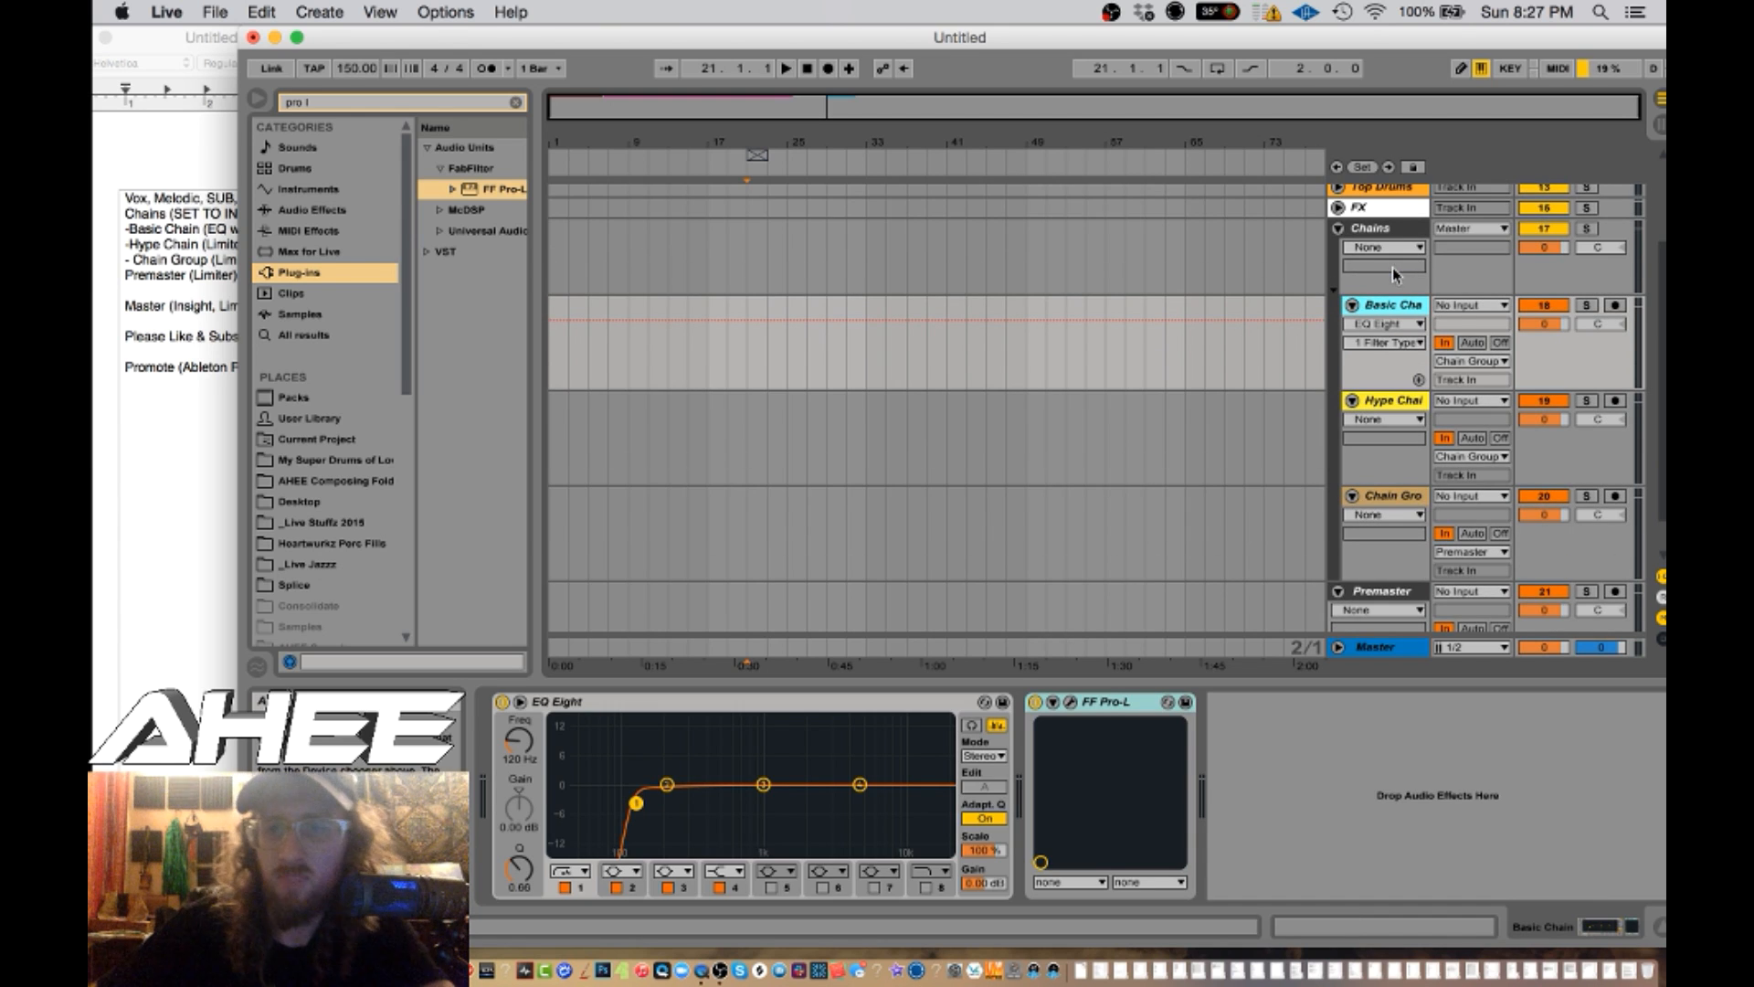
scroll(1393, 267, up, 2)
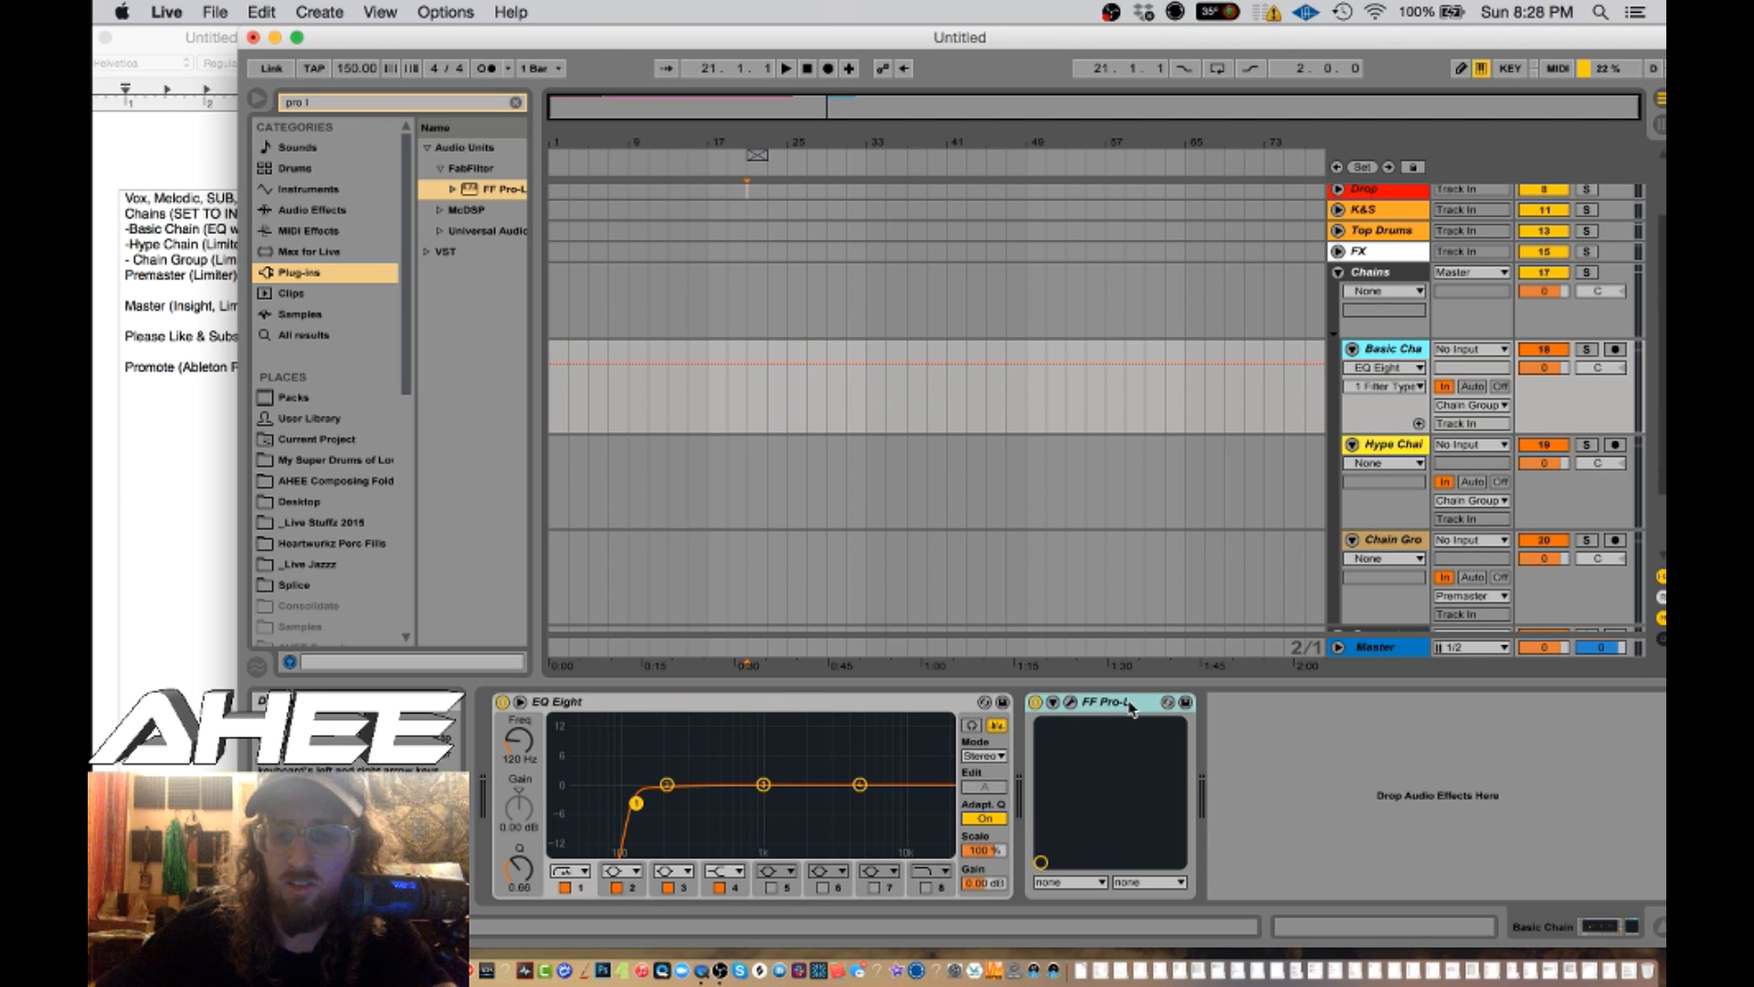
click(1398, 449)
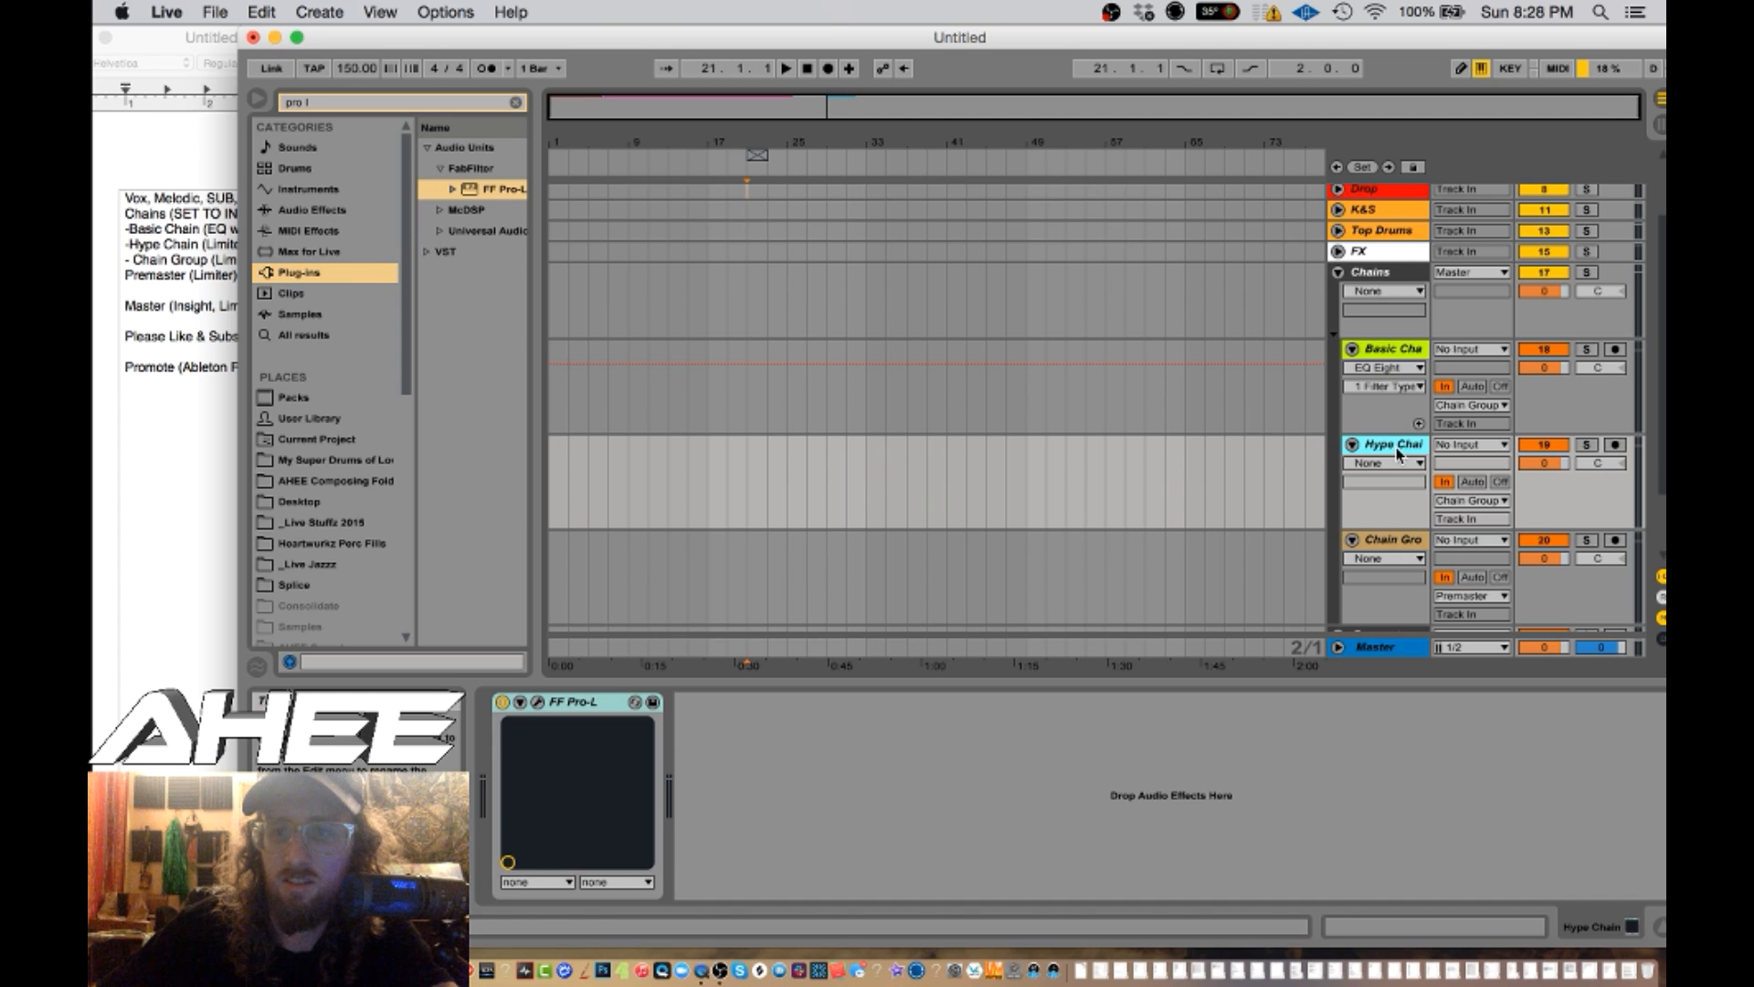
scroll(1400, 229, up, 3)
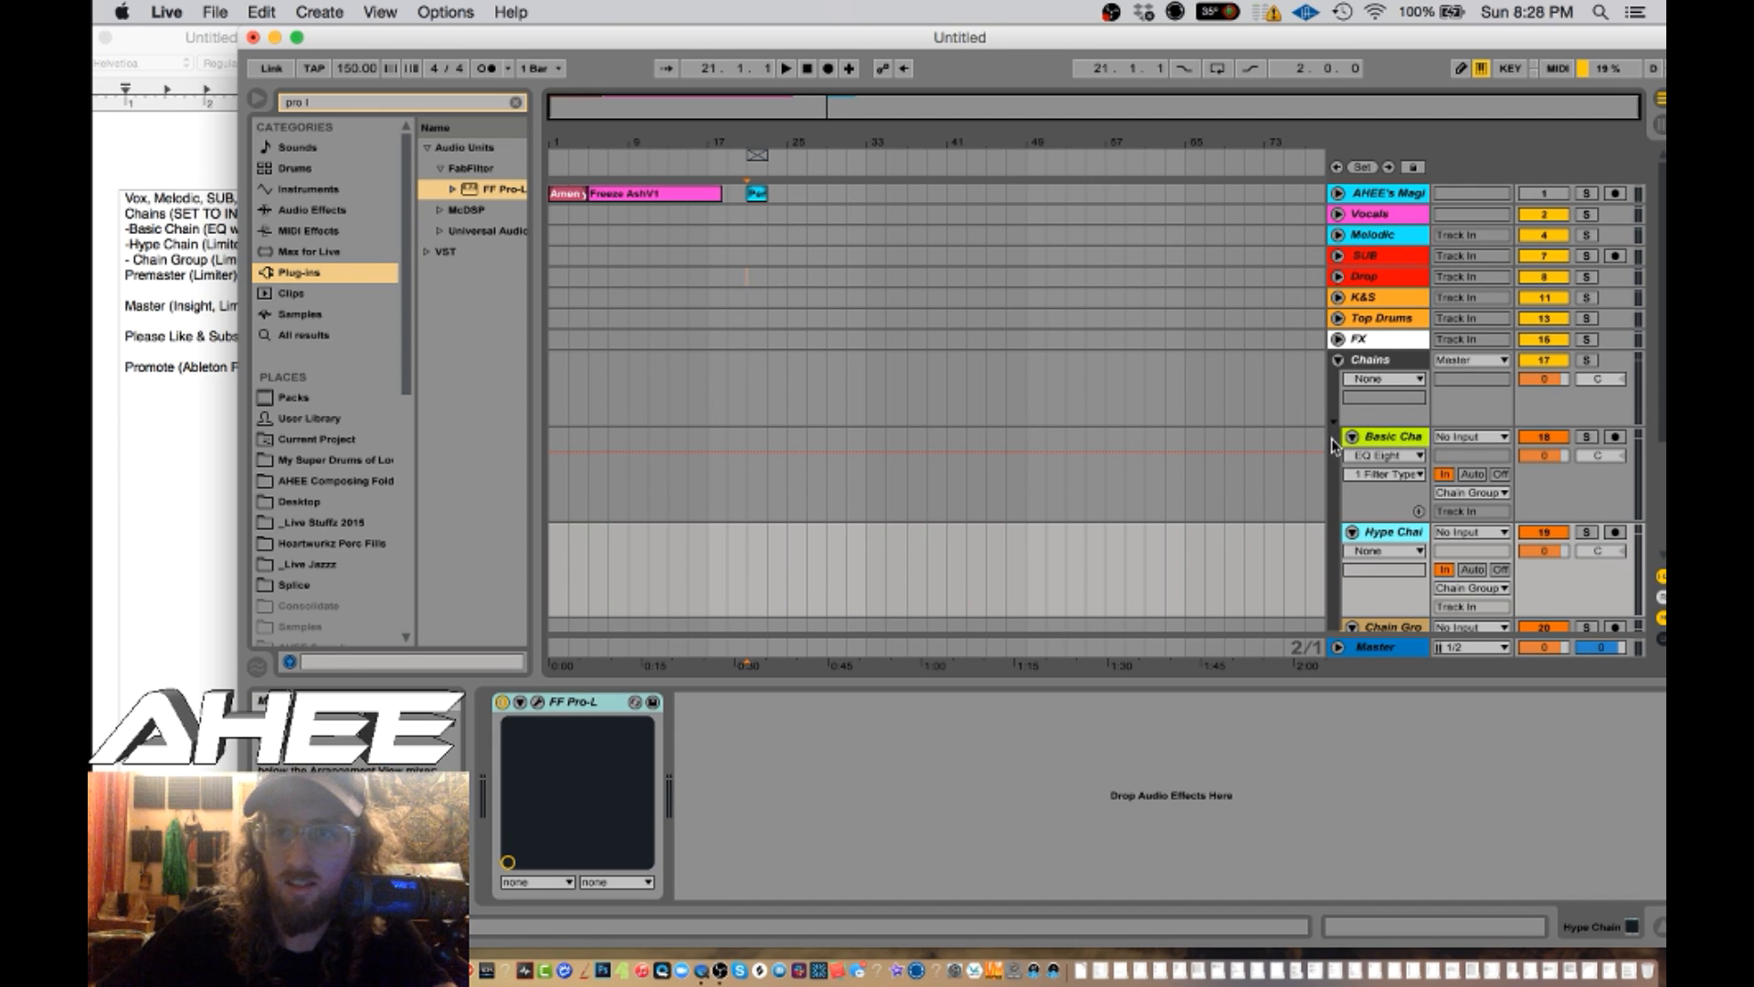
scroll(1332, 446, down, 3)
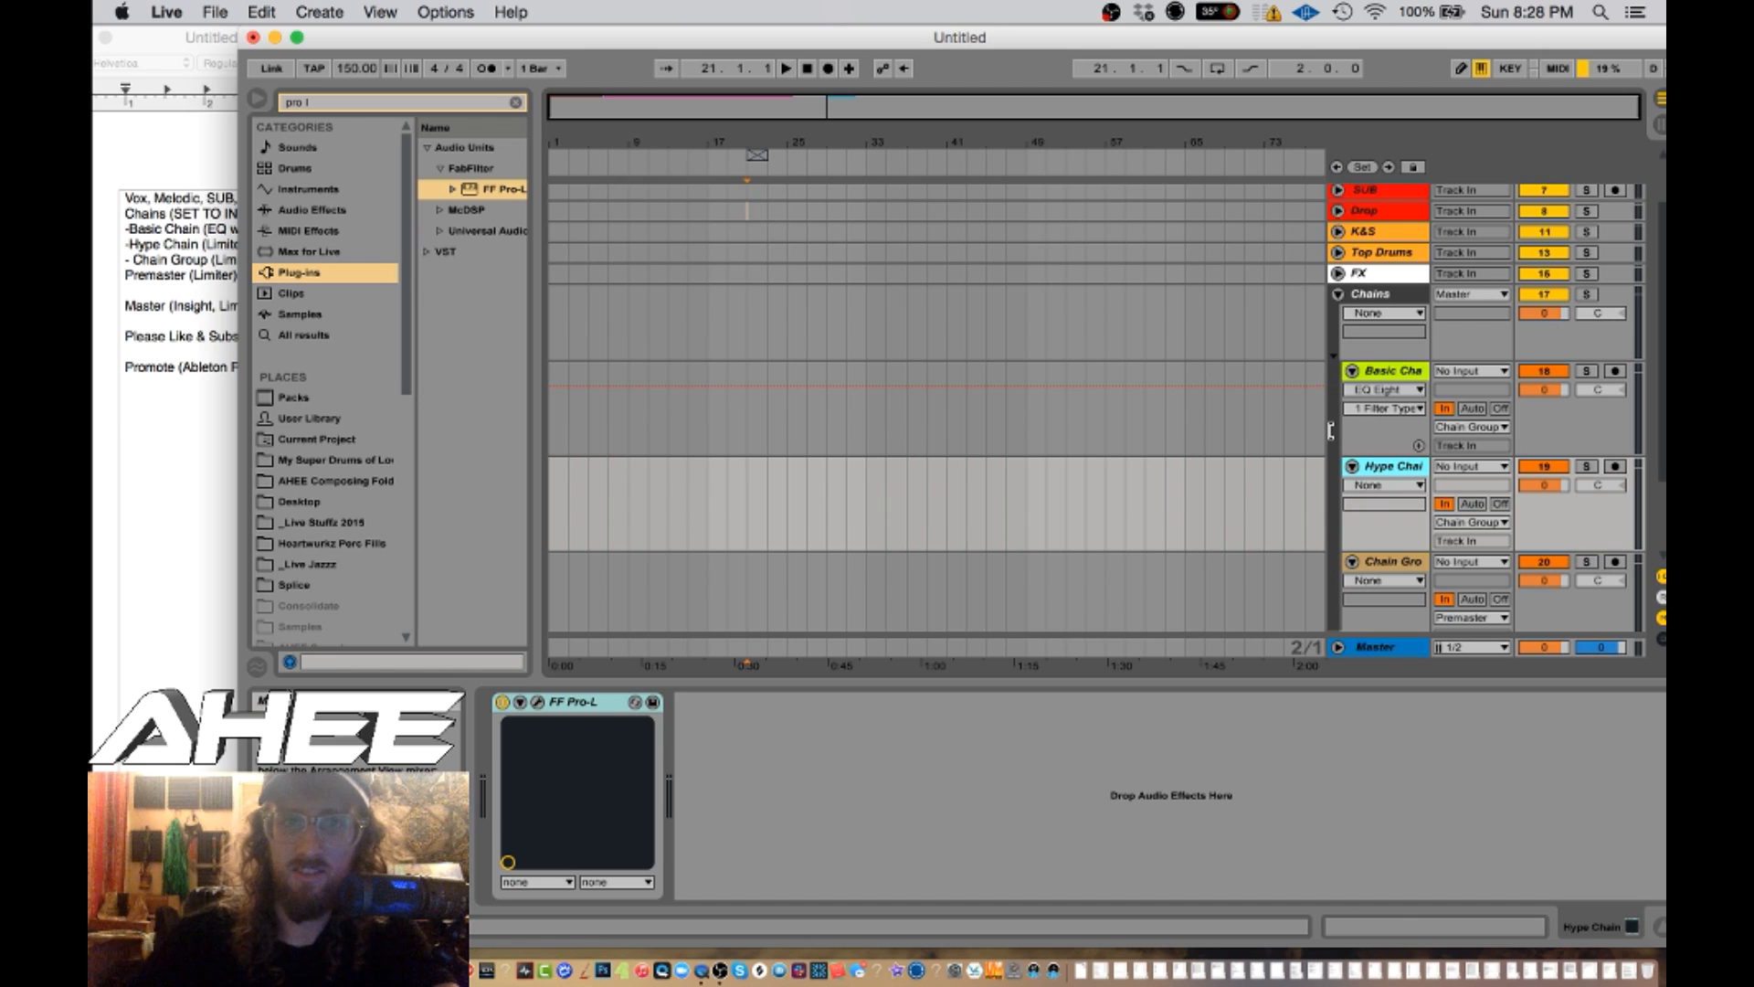
scroll(1330, 433, down, 2)
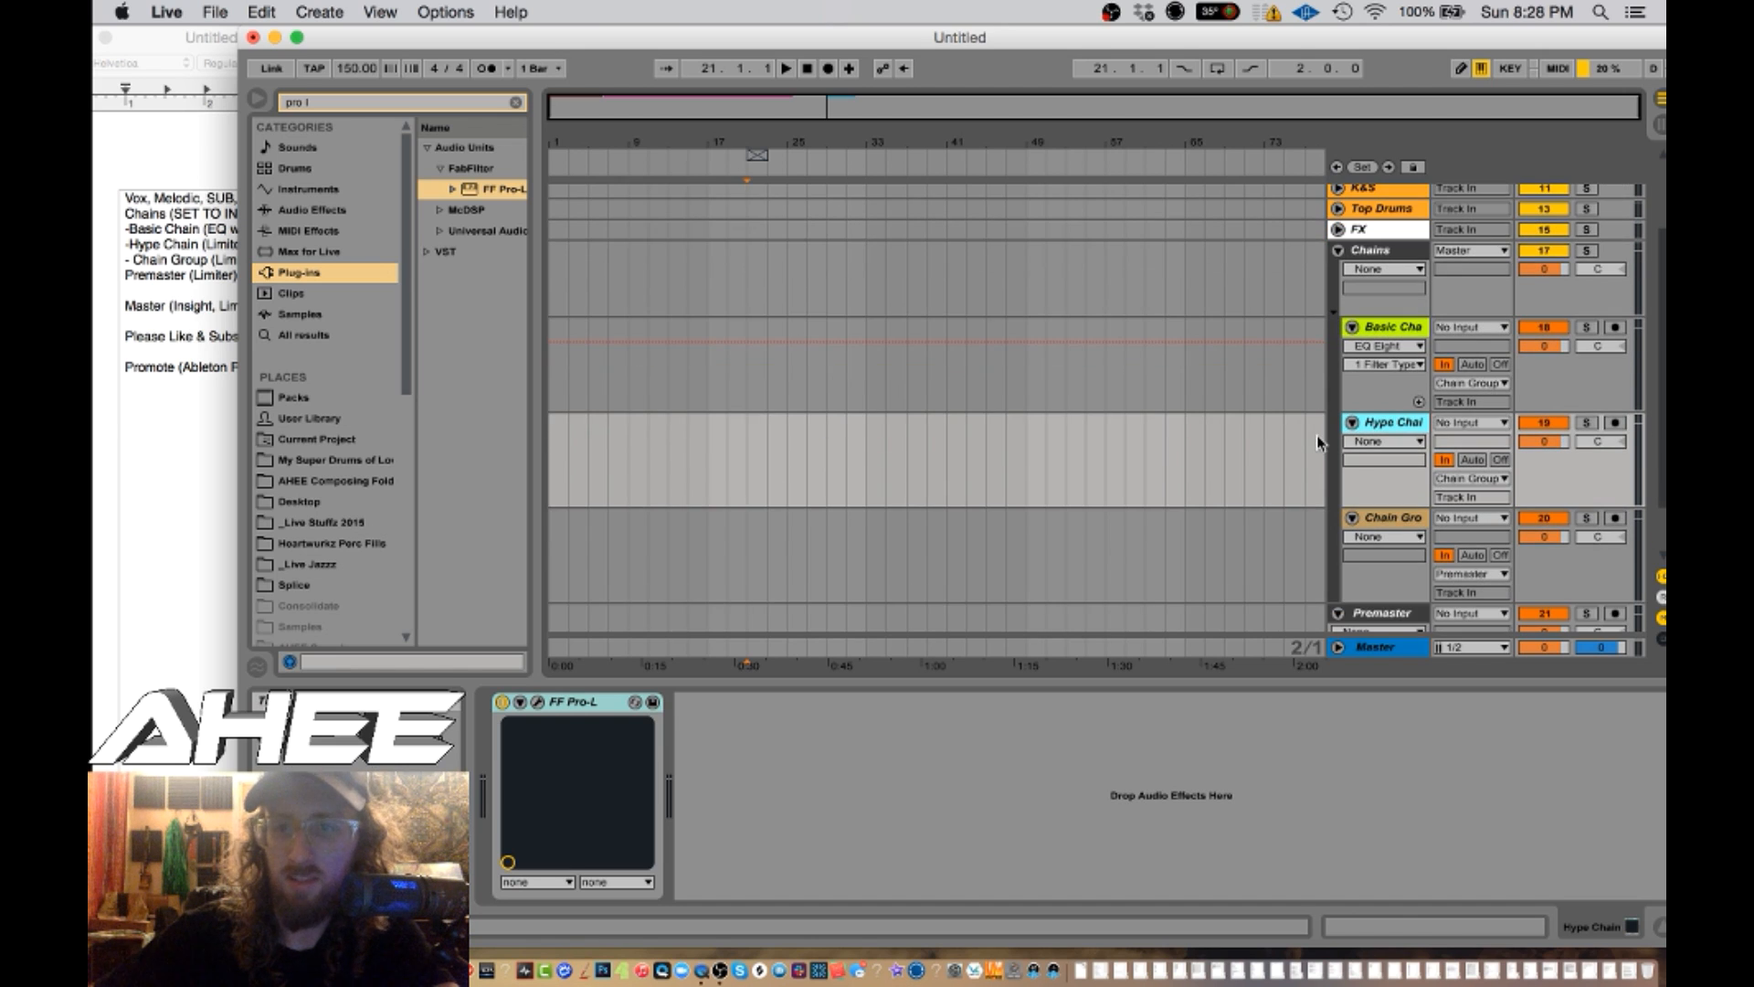
- Review the device chains on the Chain Group, Premaster and Master tracks
click(1404, 521)
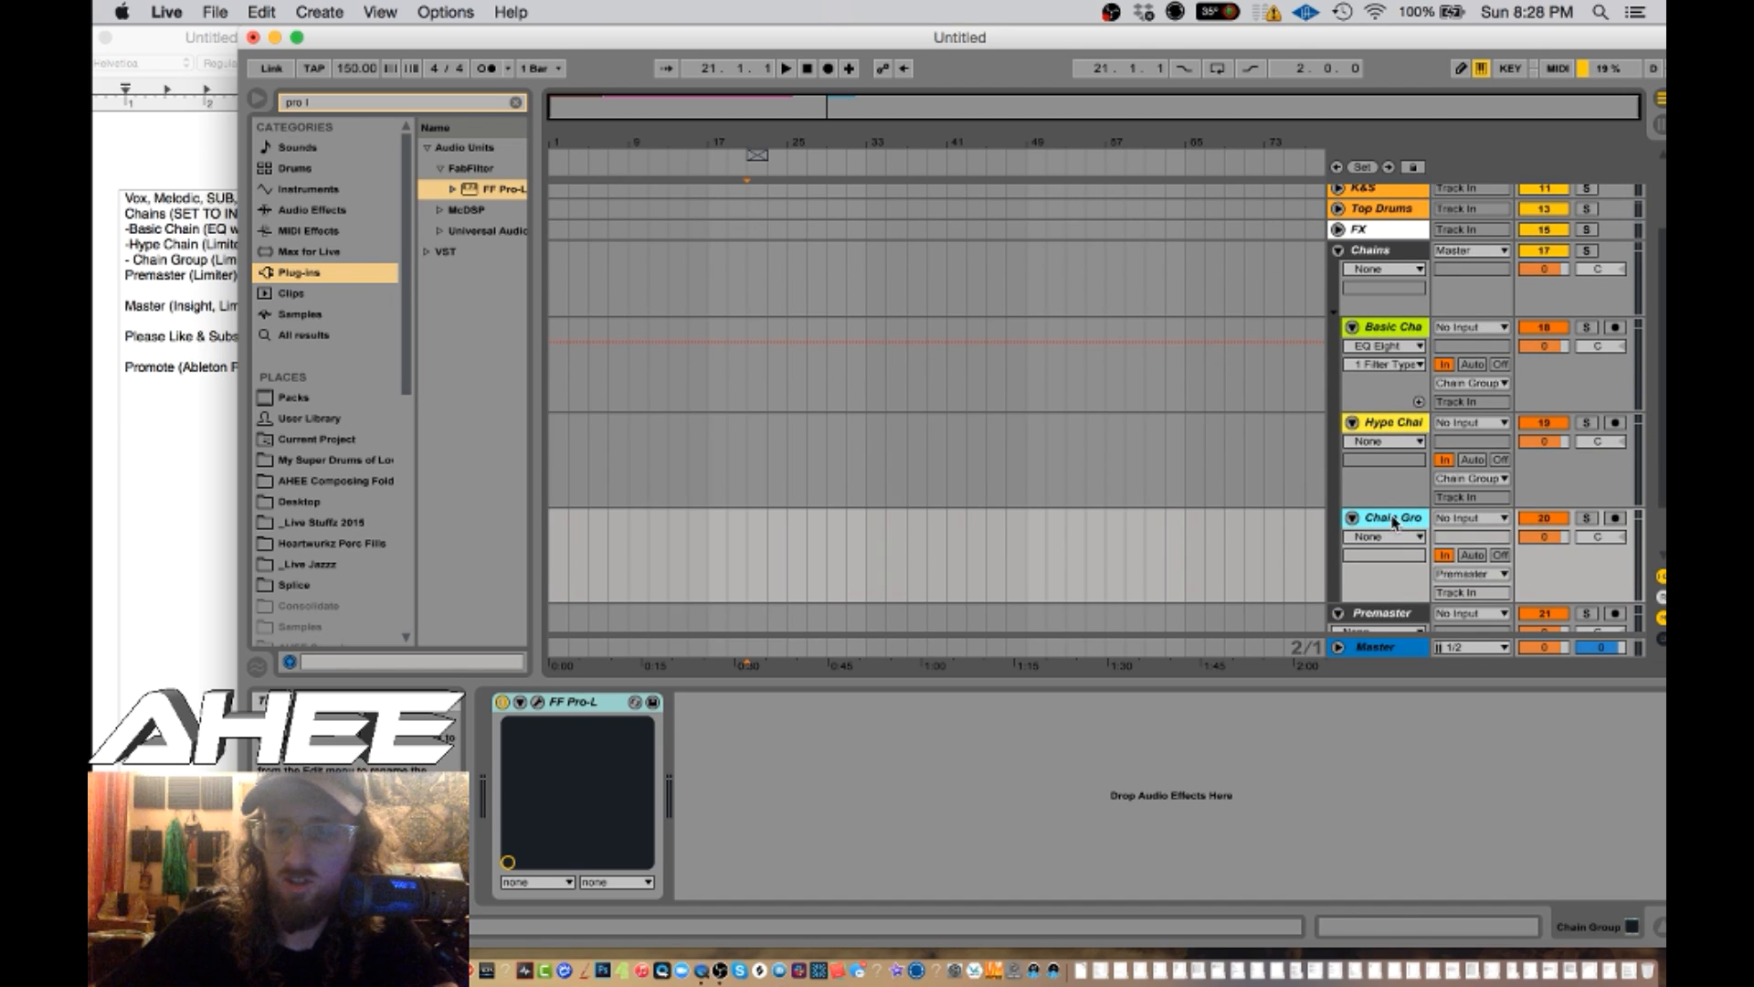
scroll(1392, 517, down, 1)
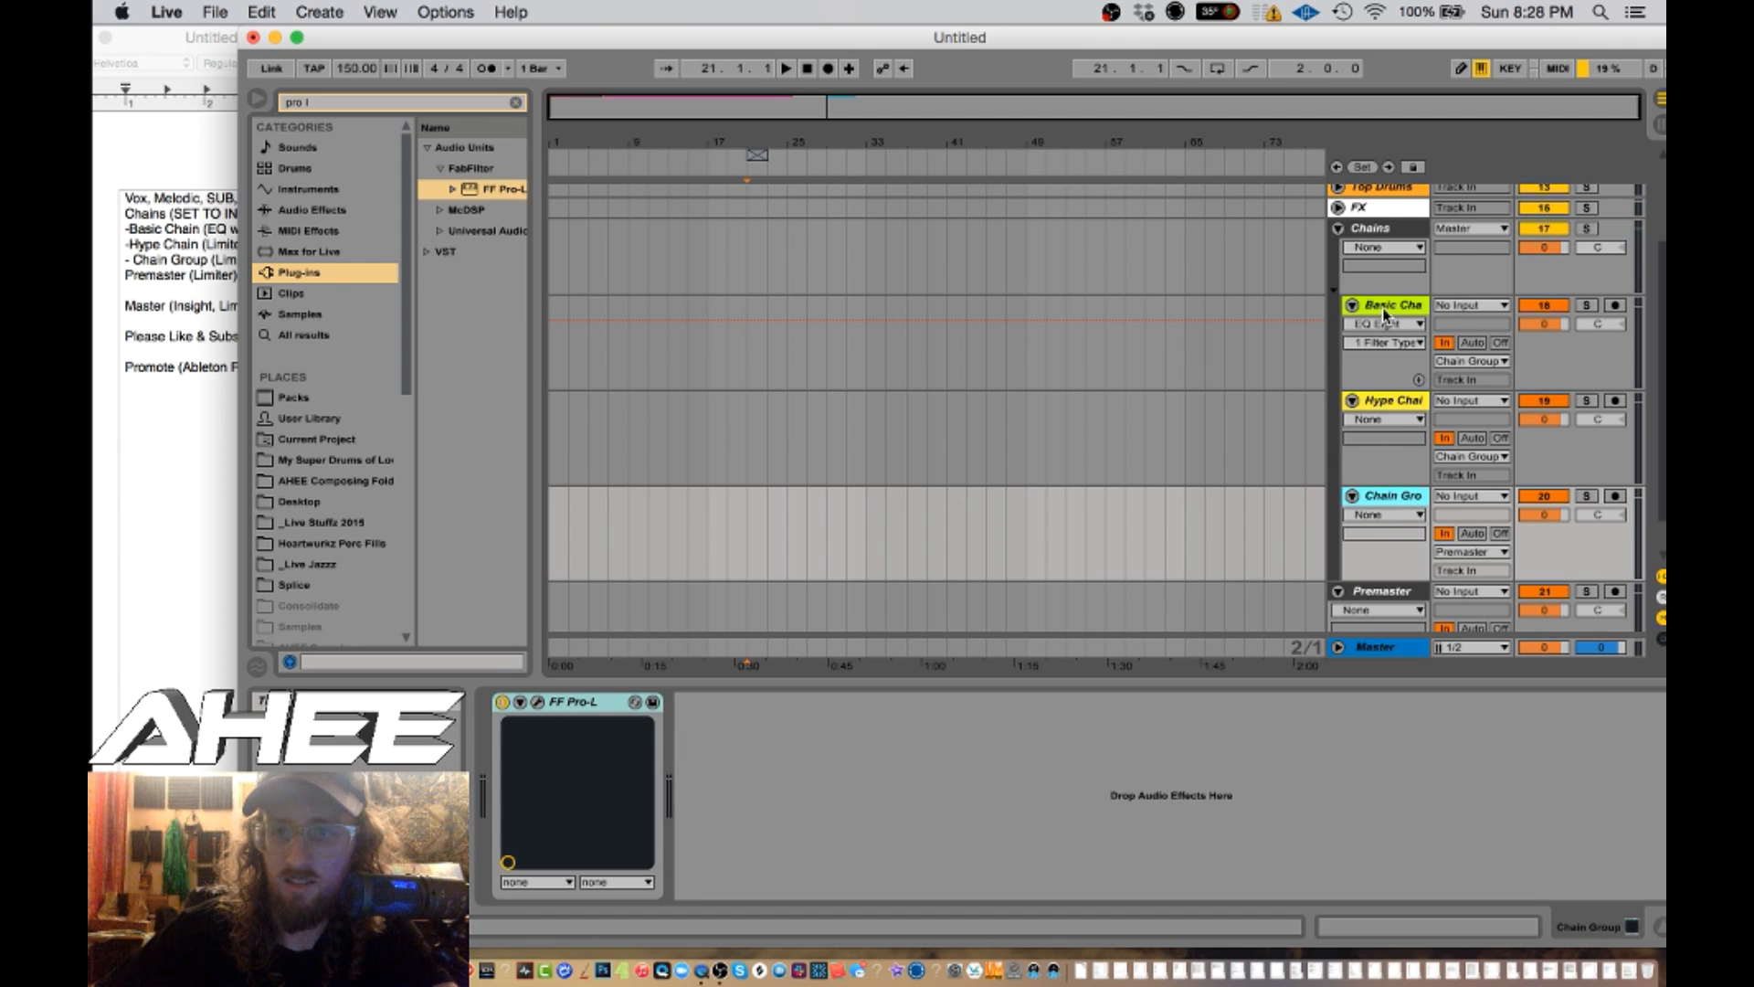
scroll(1384, 392, down, 2)
click(1393, 554)
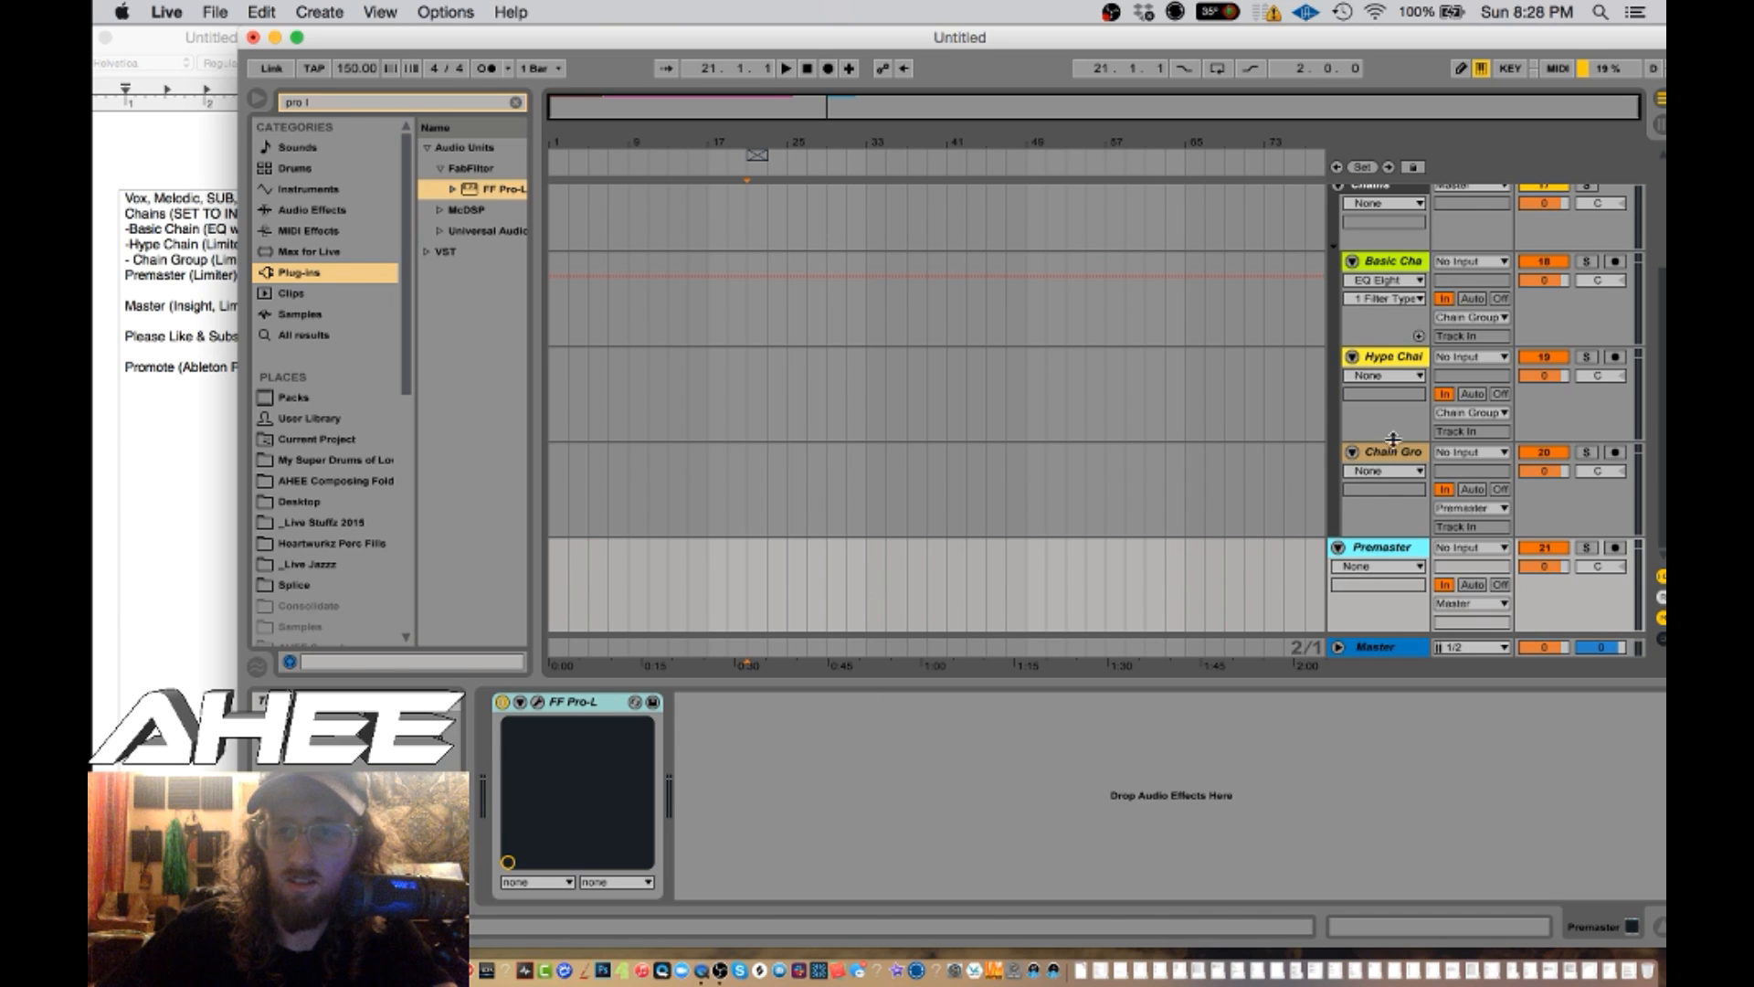
scroll(1374, 470, up, 4)
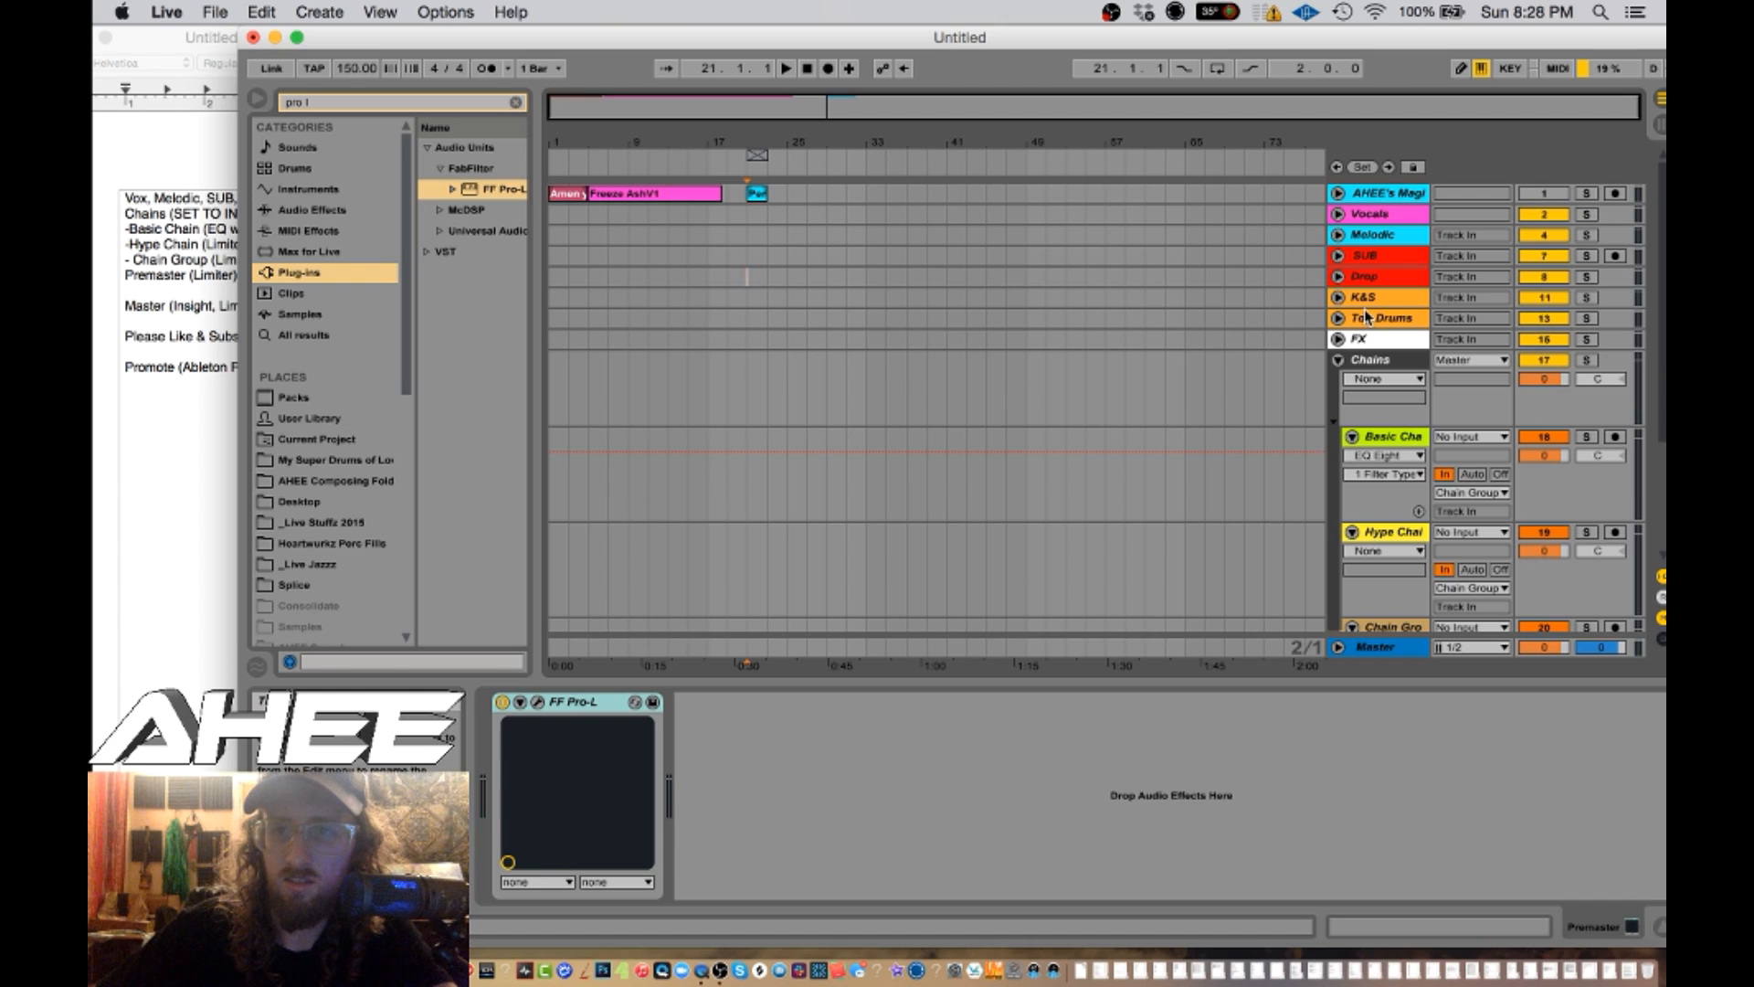
scroll(1366, 340, down, 4)
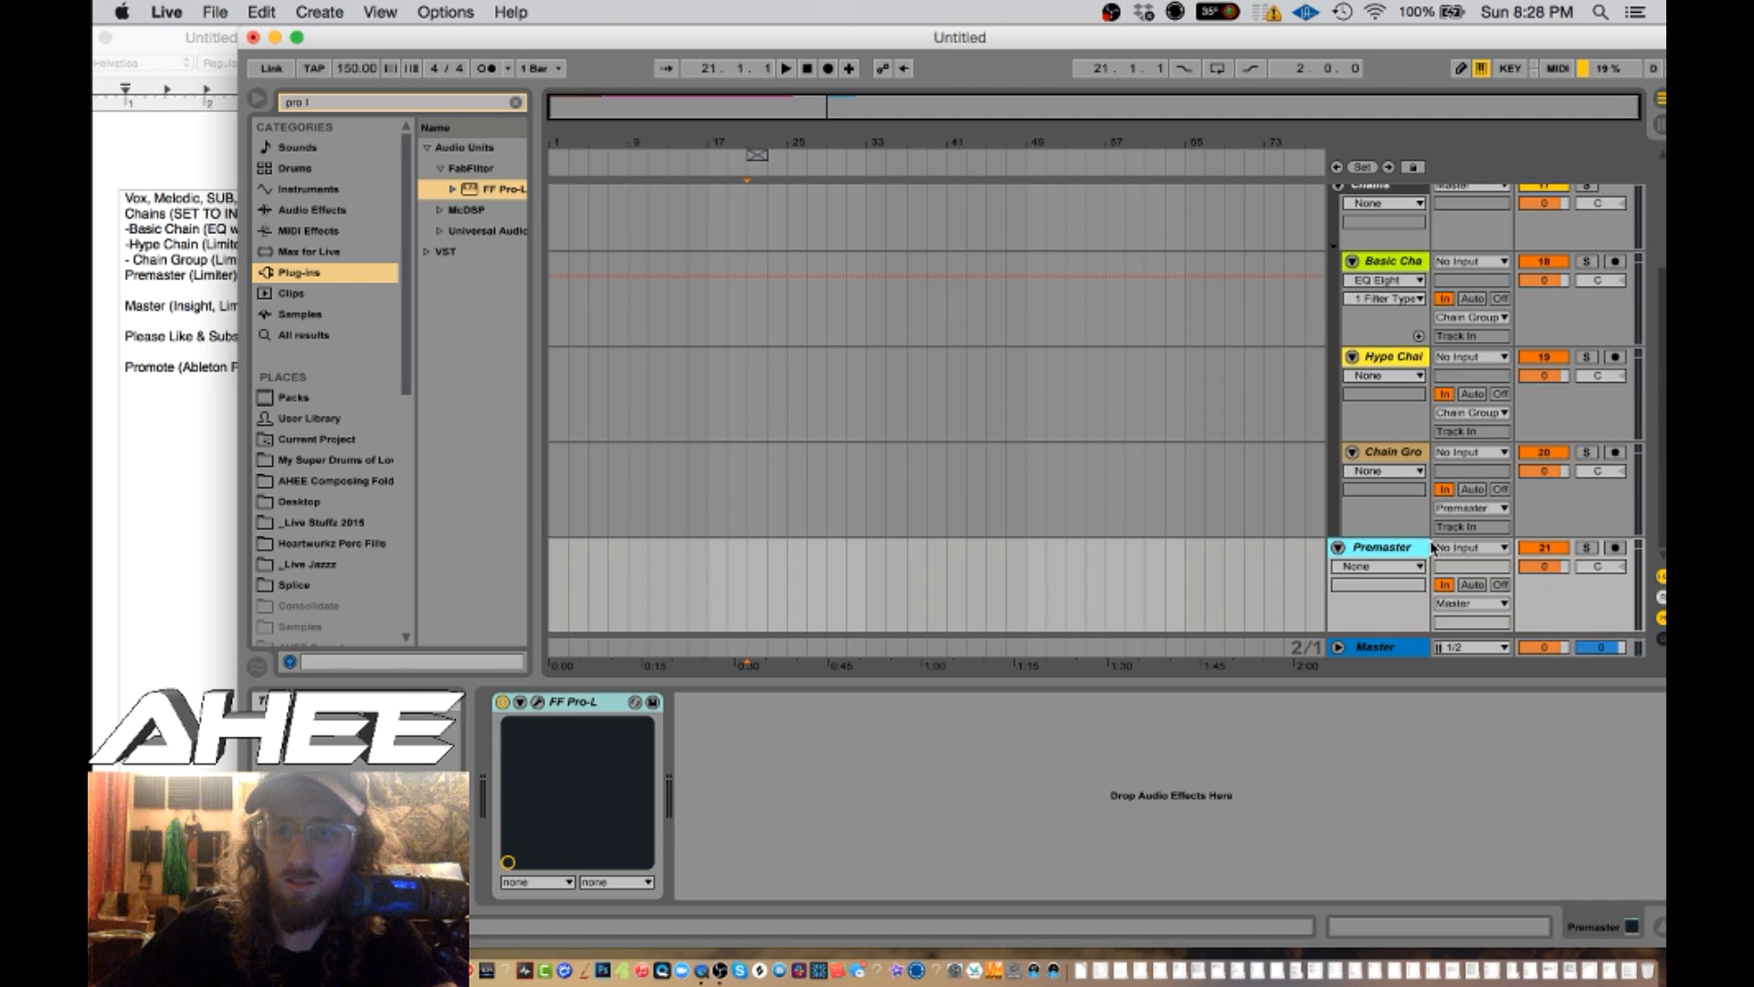
click(1380, 649)
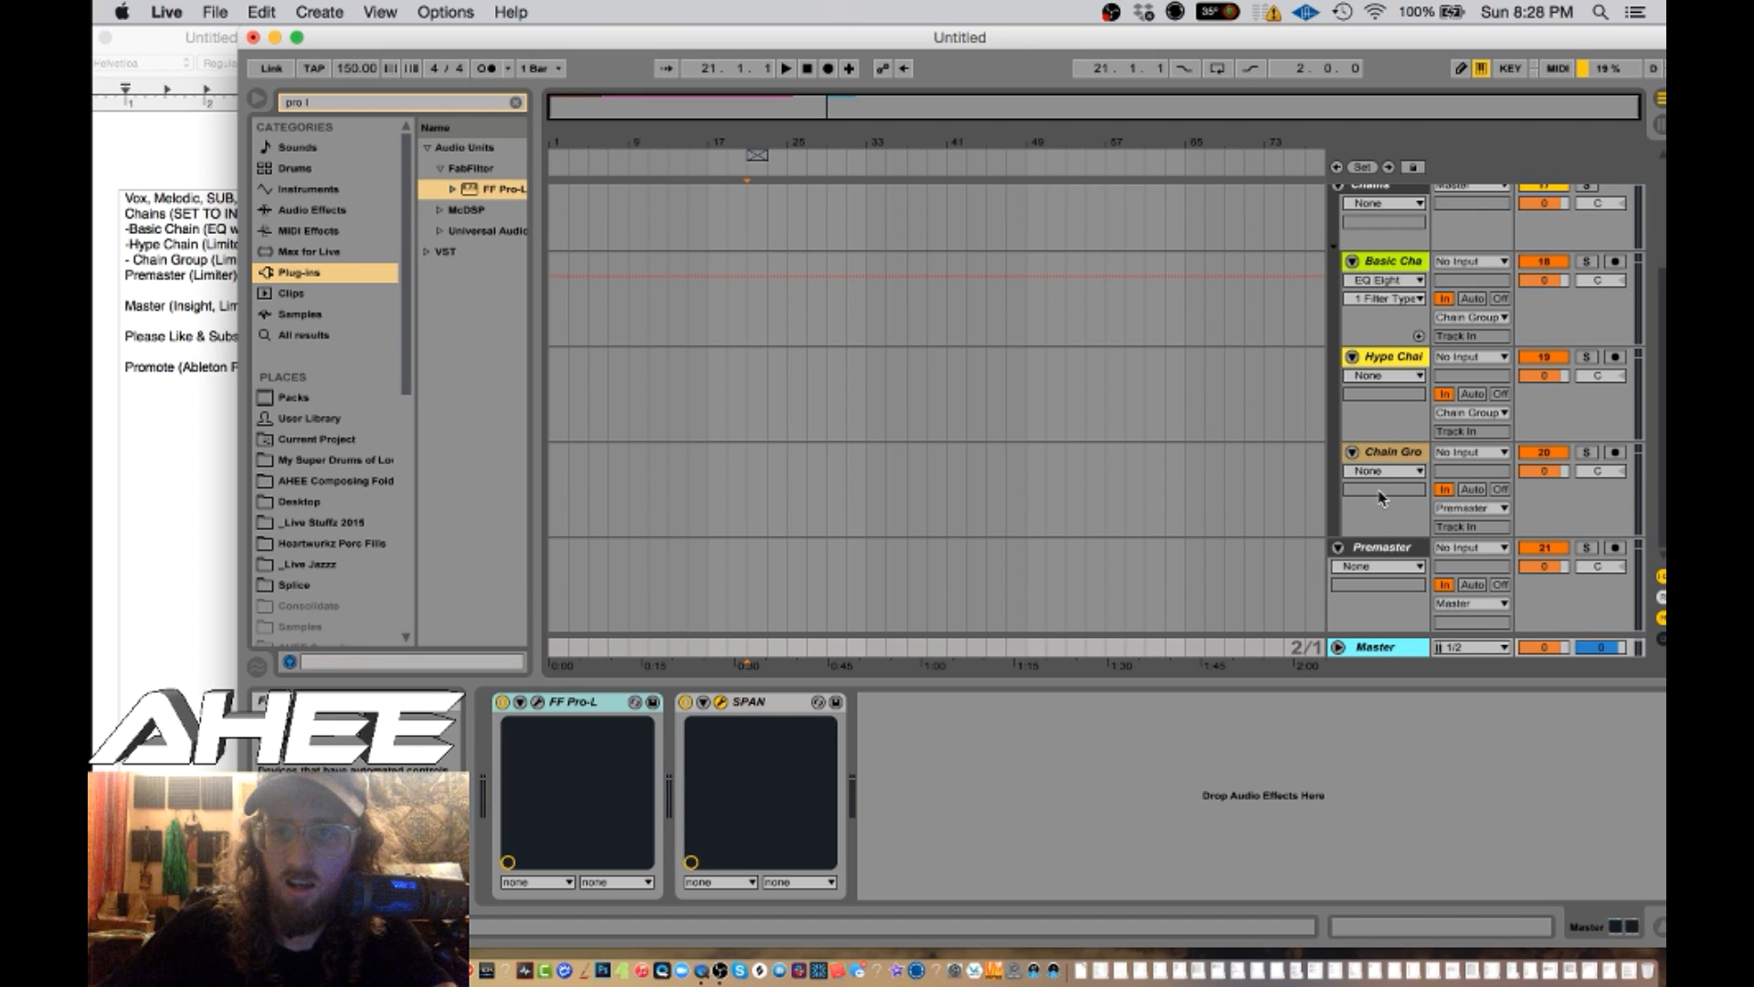
scroll(1371, 344, up, 4)
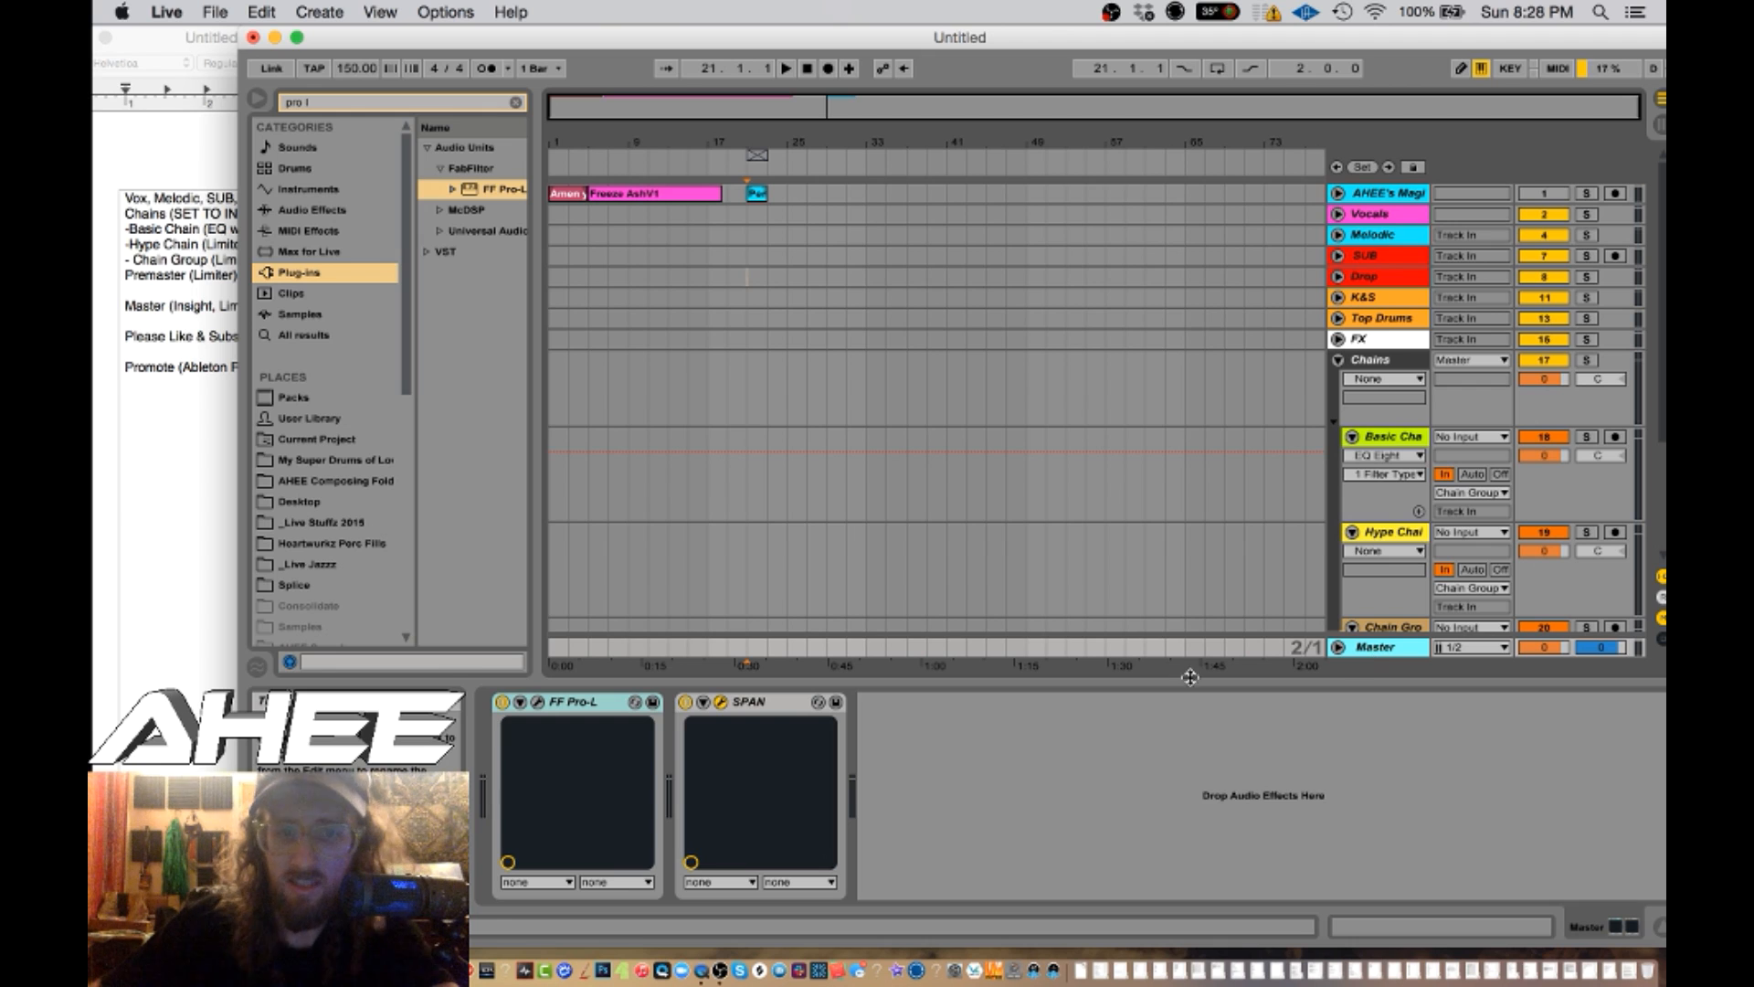
- View and close the Master track's SPAN window, and highlight "Insight" in the TextEdit notes before returning to Ableton Live
click(721, 703)
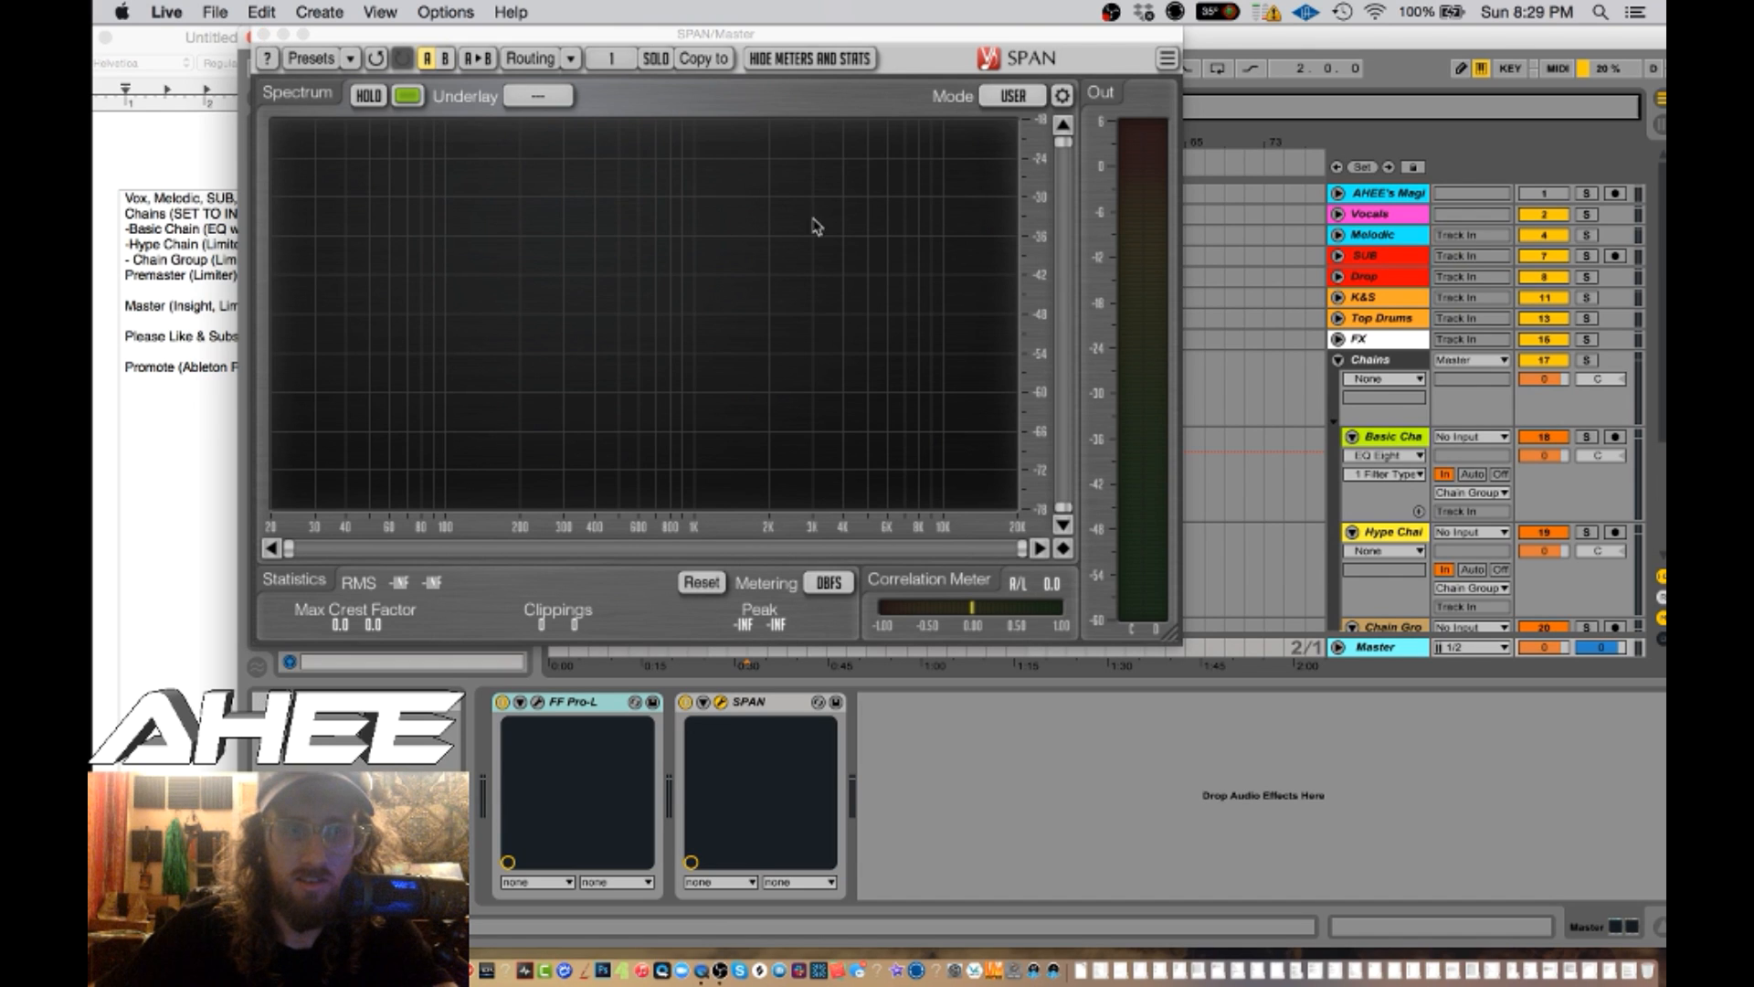
click(264, 34)
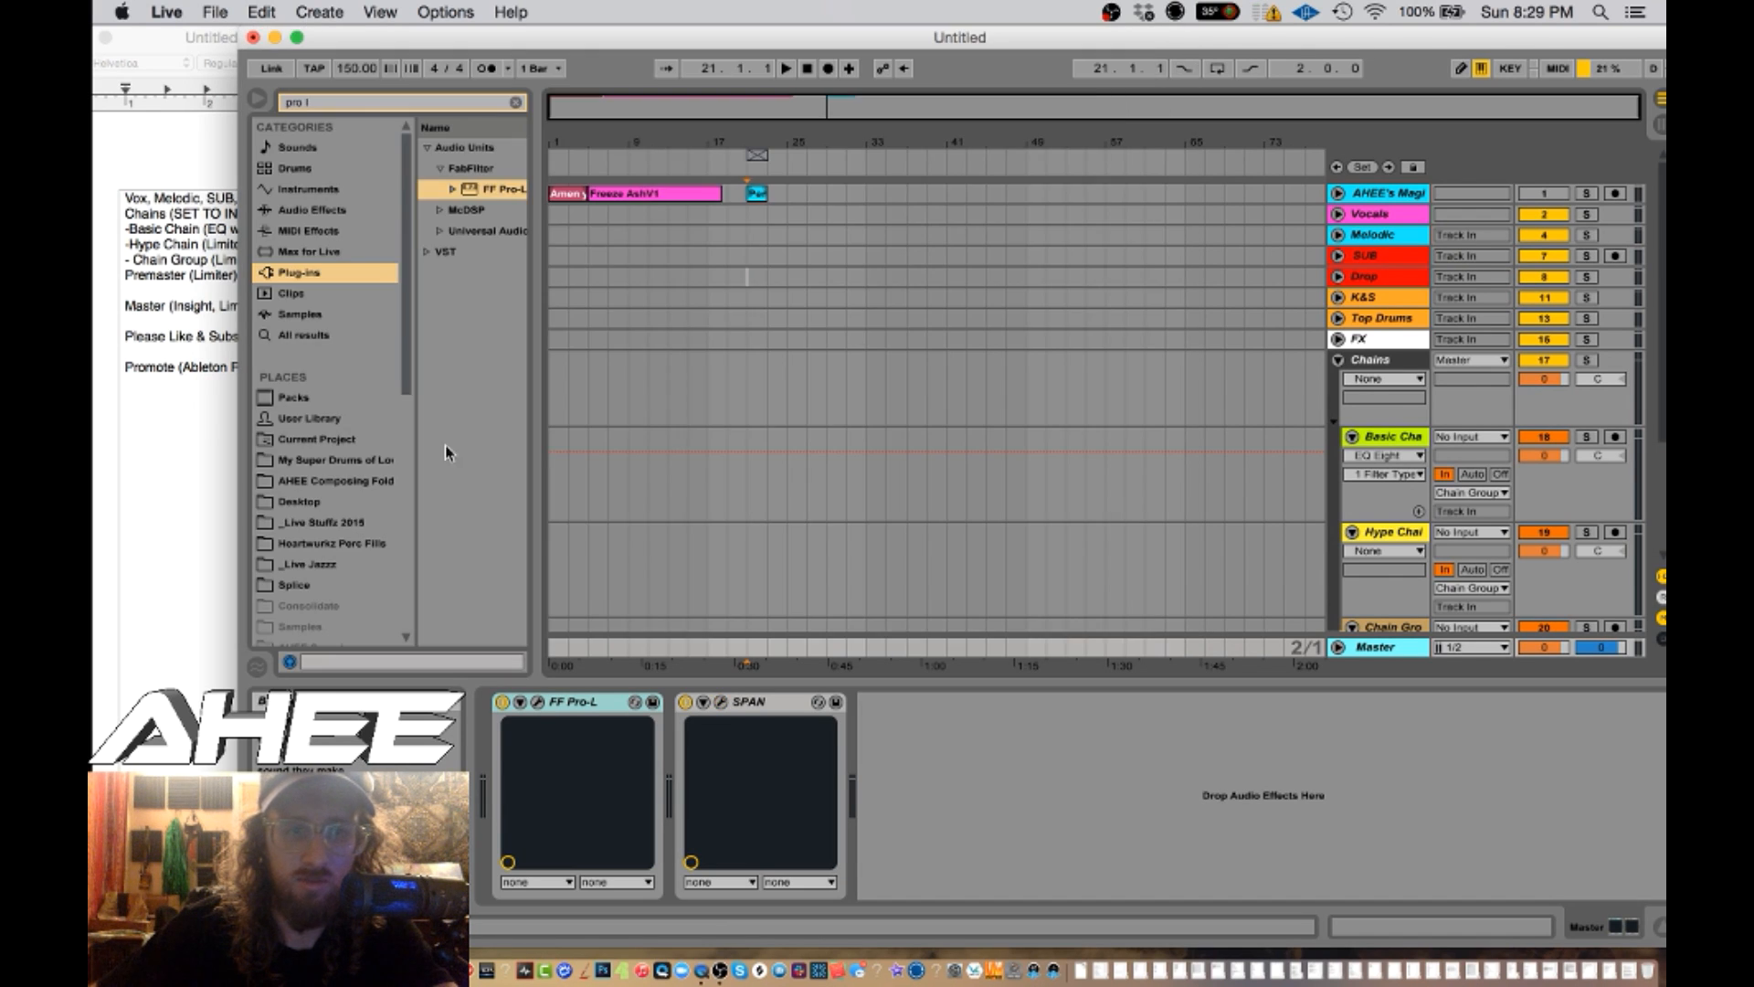
click(743, 703)
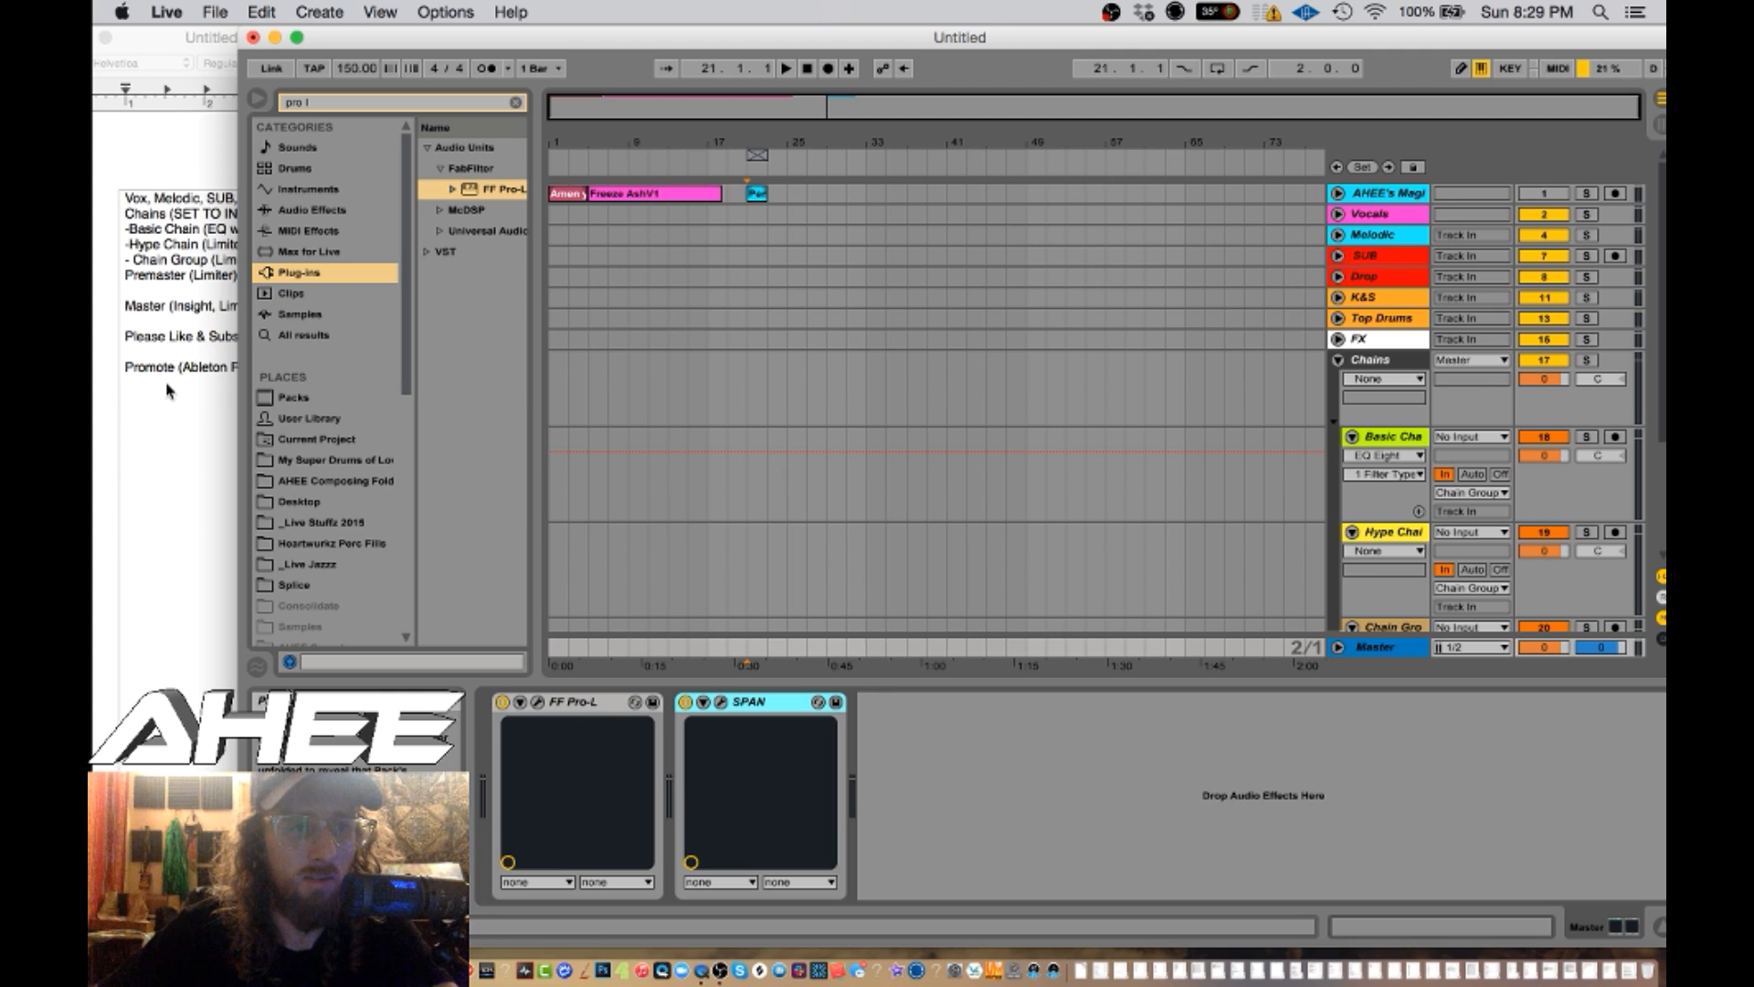
click(172, 310)
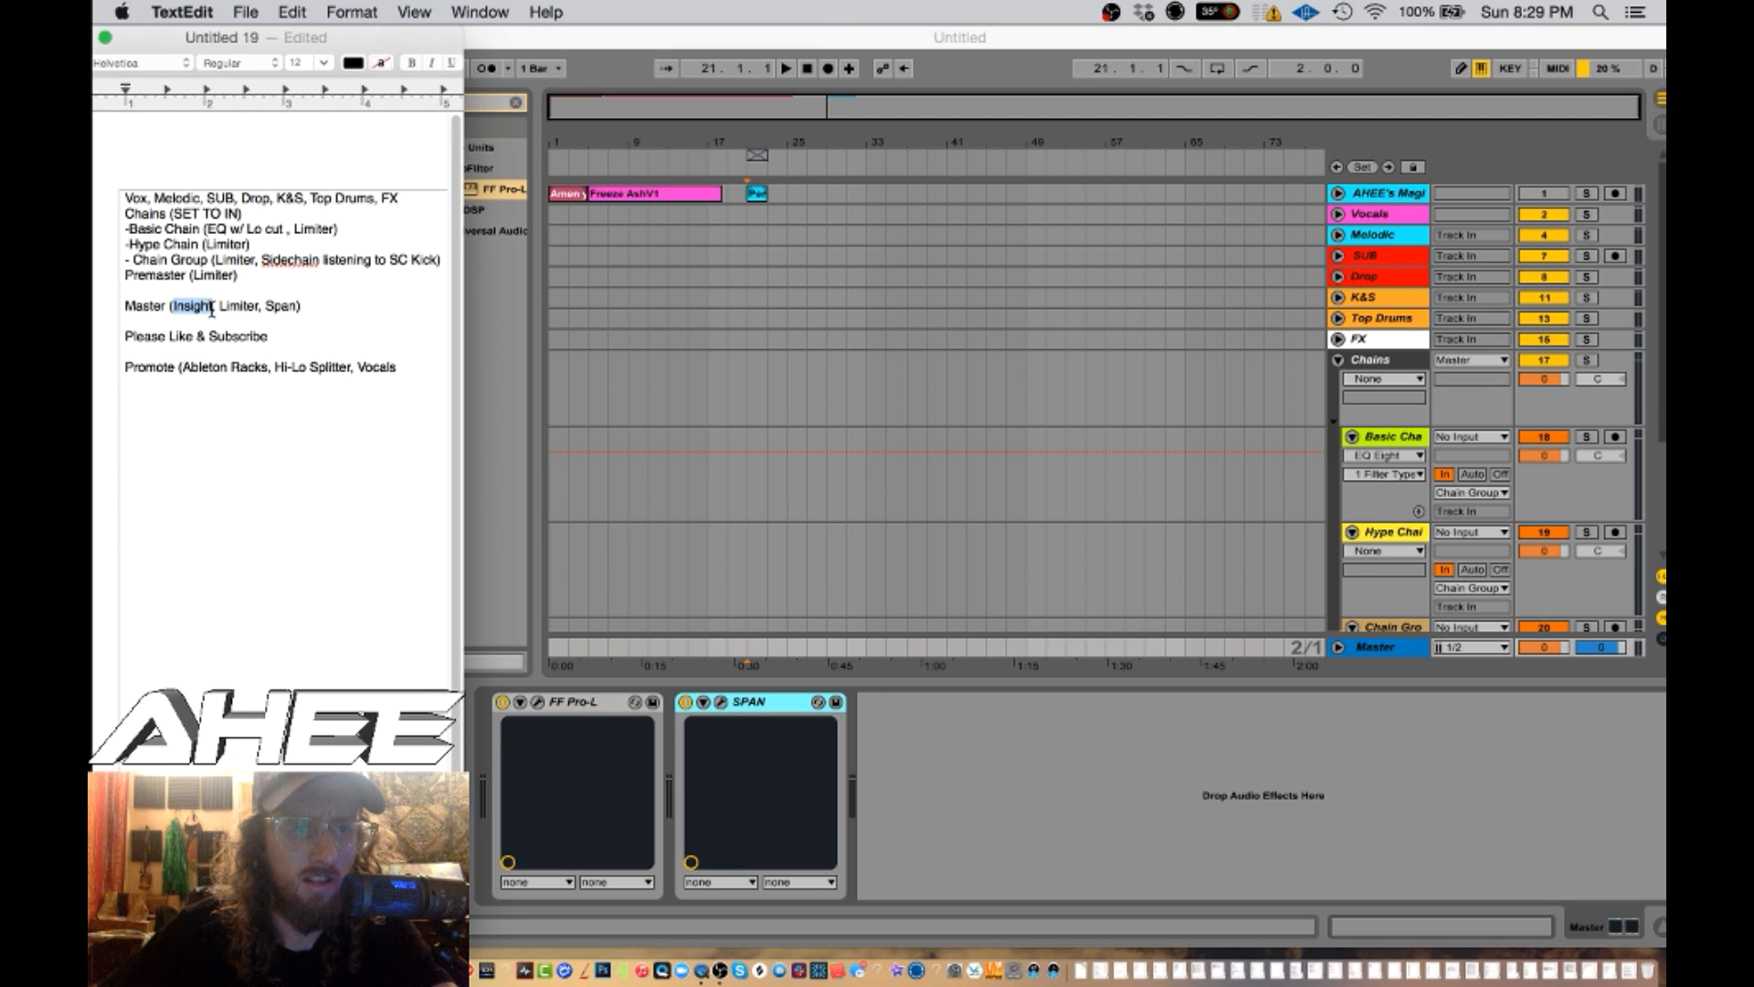
click(939, 725)
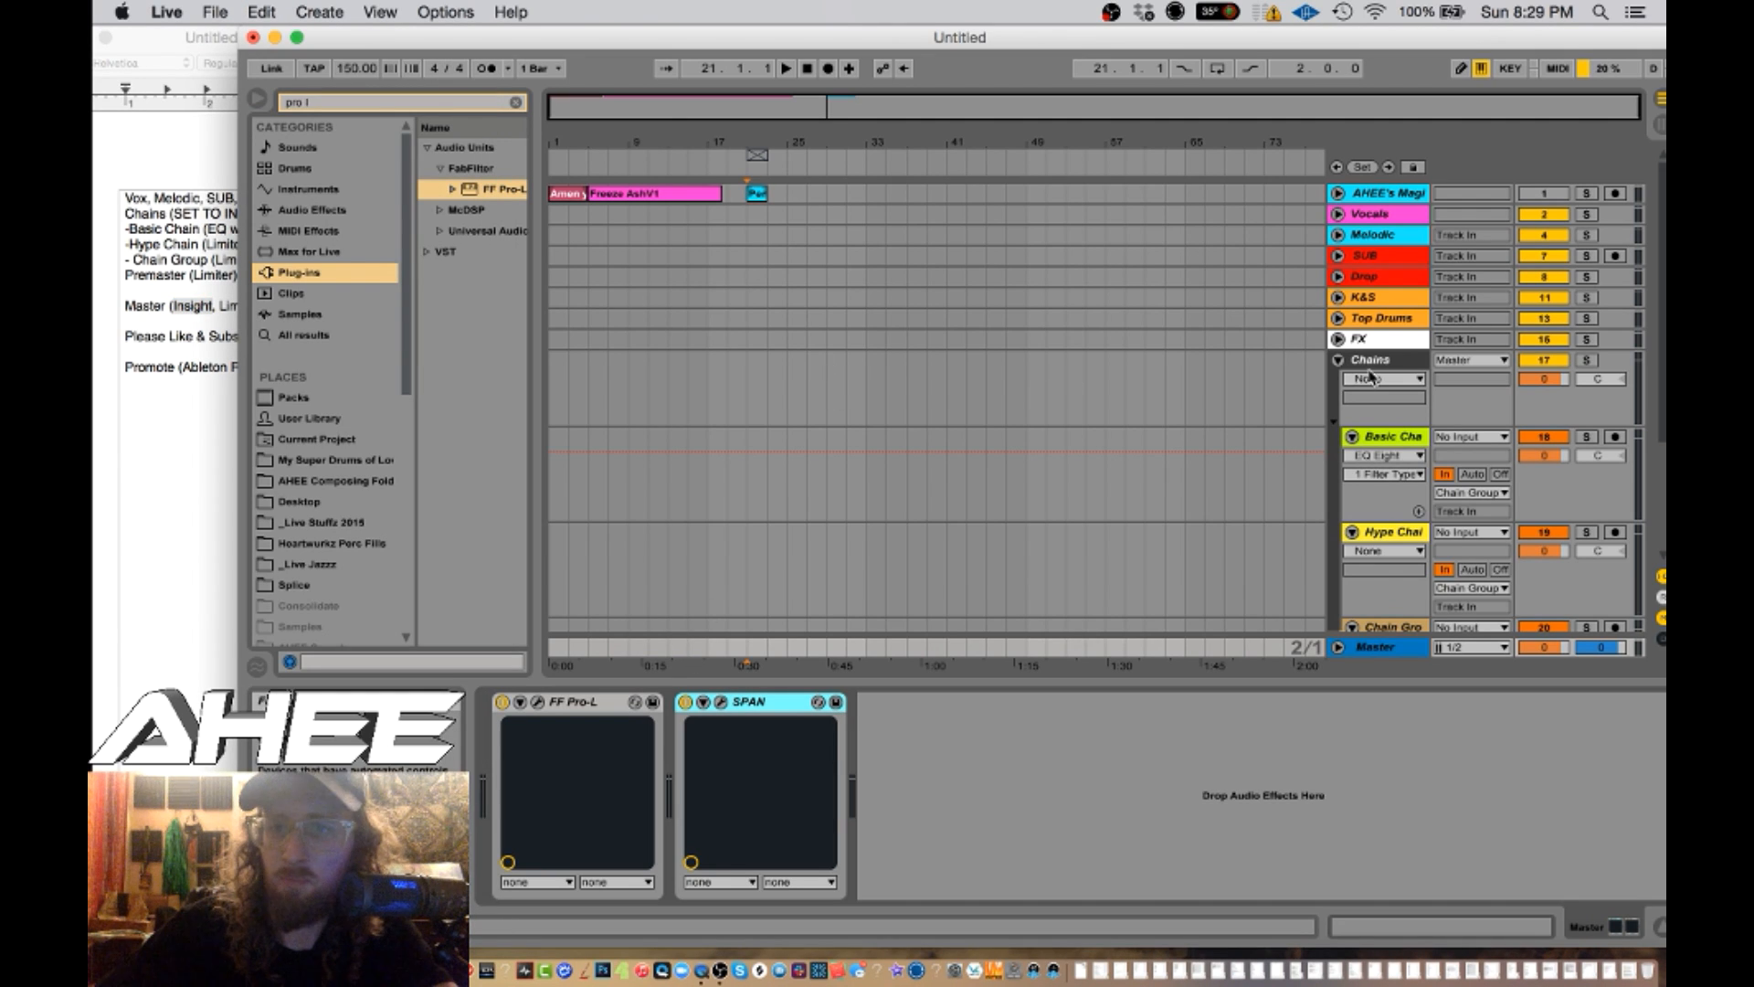
- Fold the Chains group and the Premaster track, and unfold the AHEE's Magic track to show its audio clips
click(1340, 360)
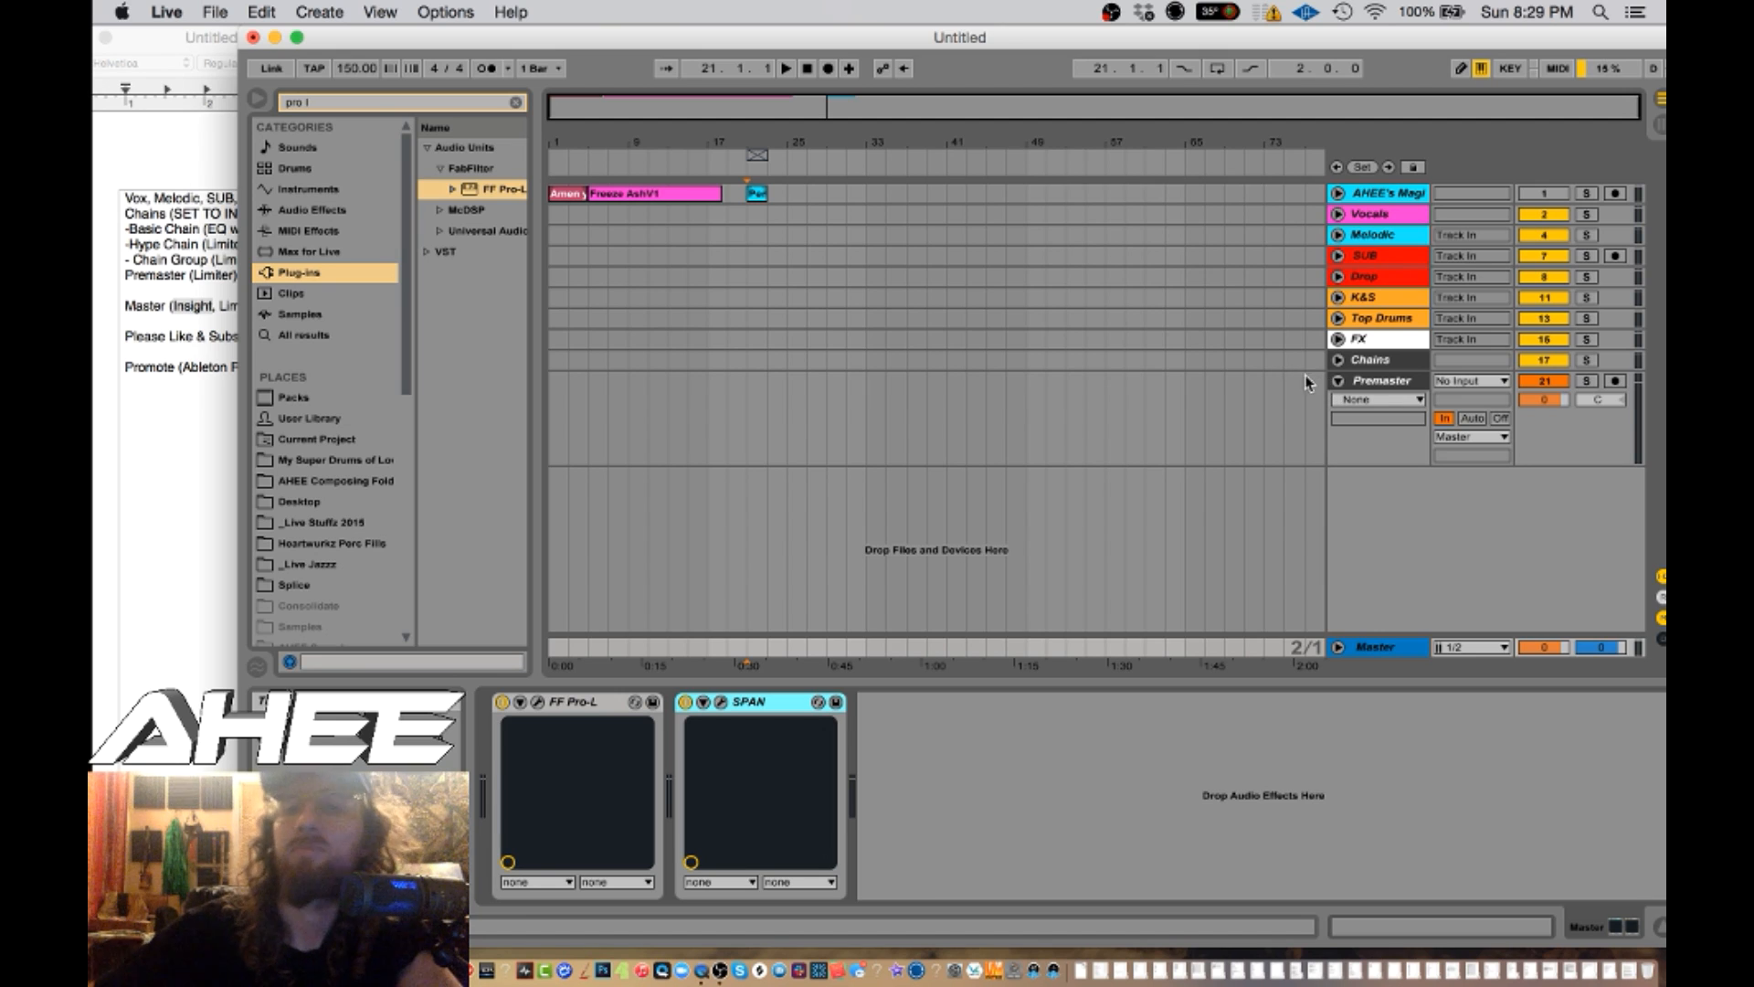
click(1339, 381)
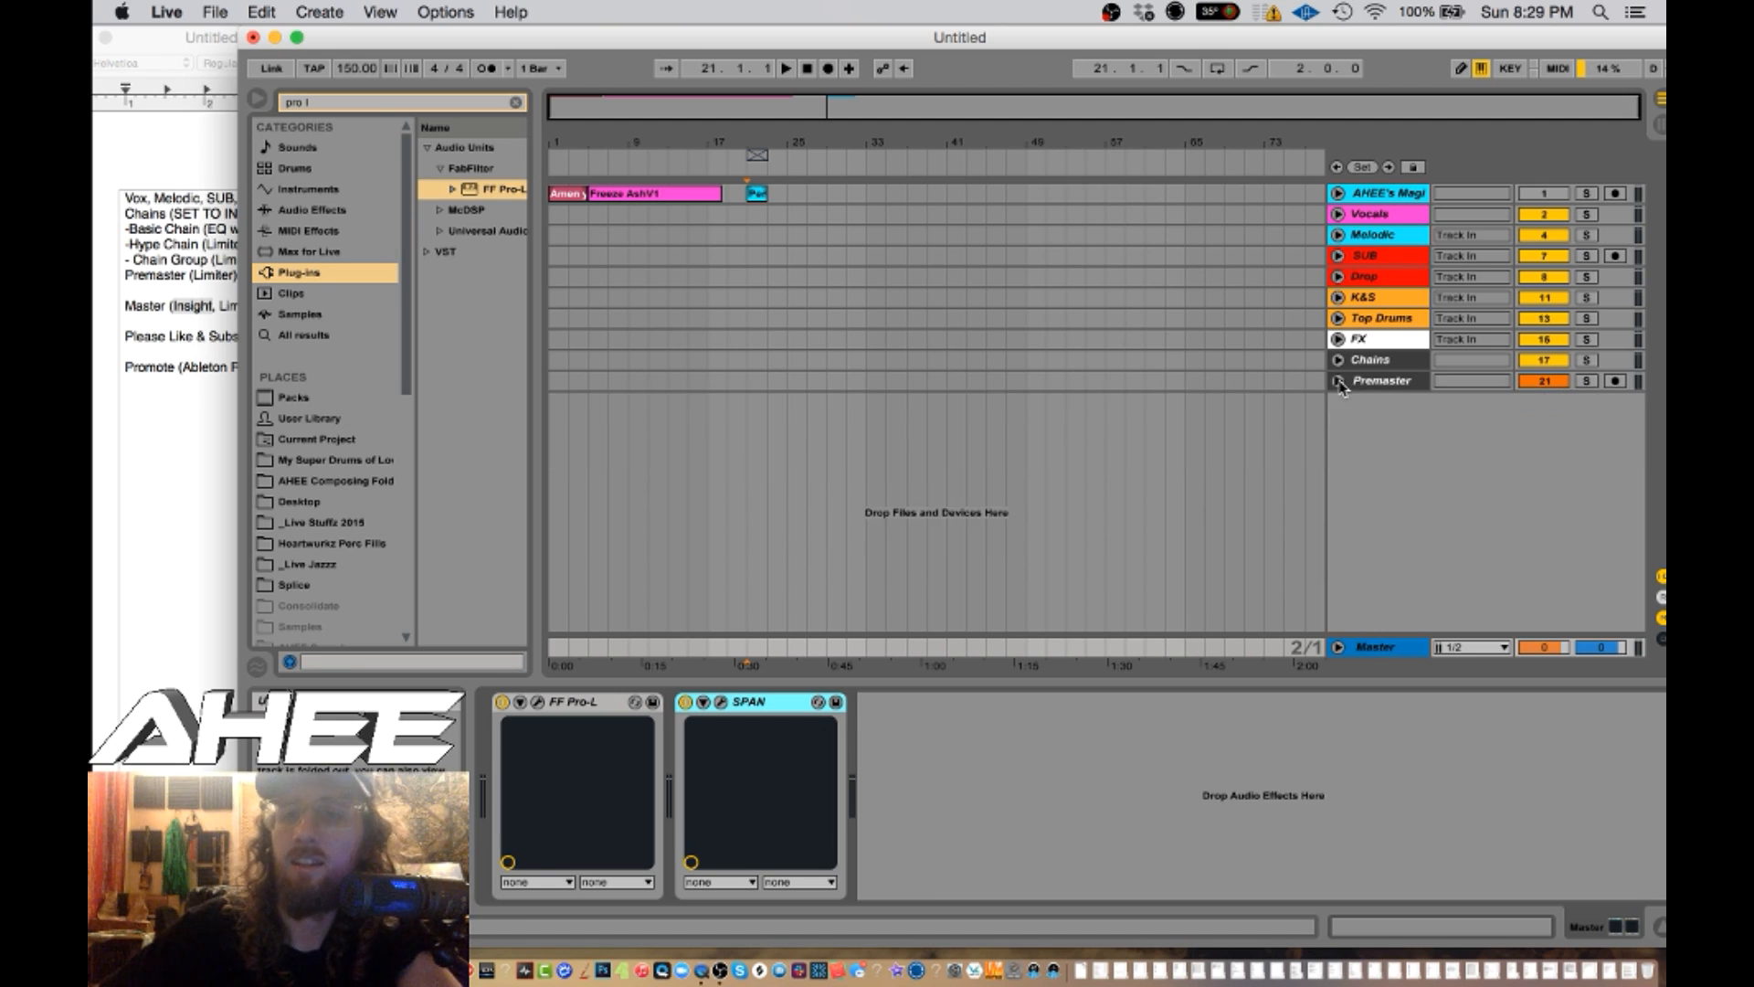
click(1361, 195)
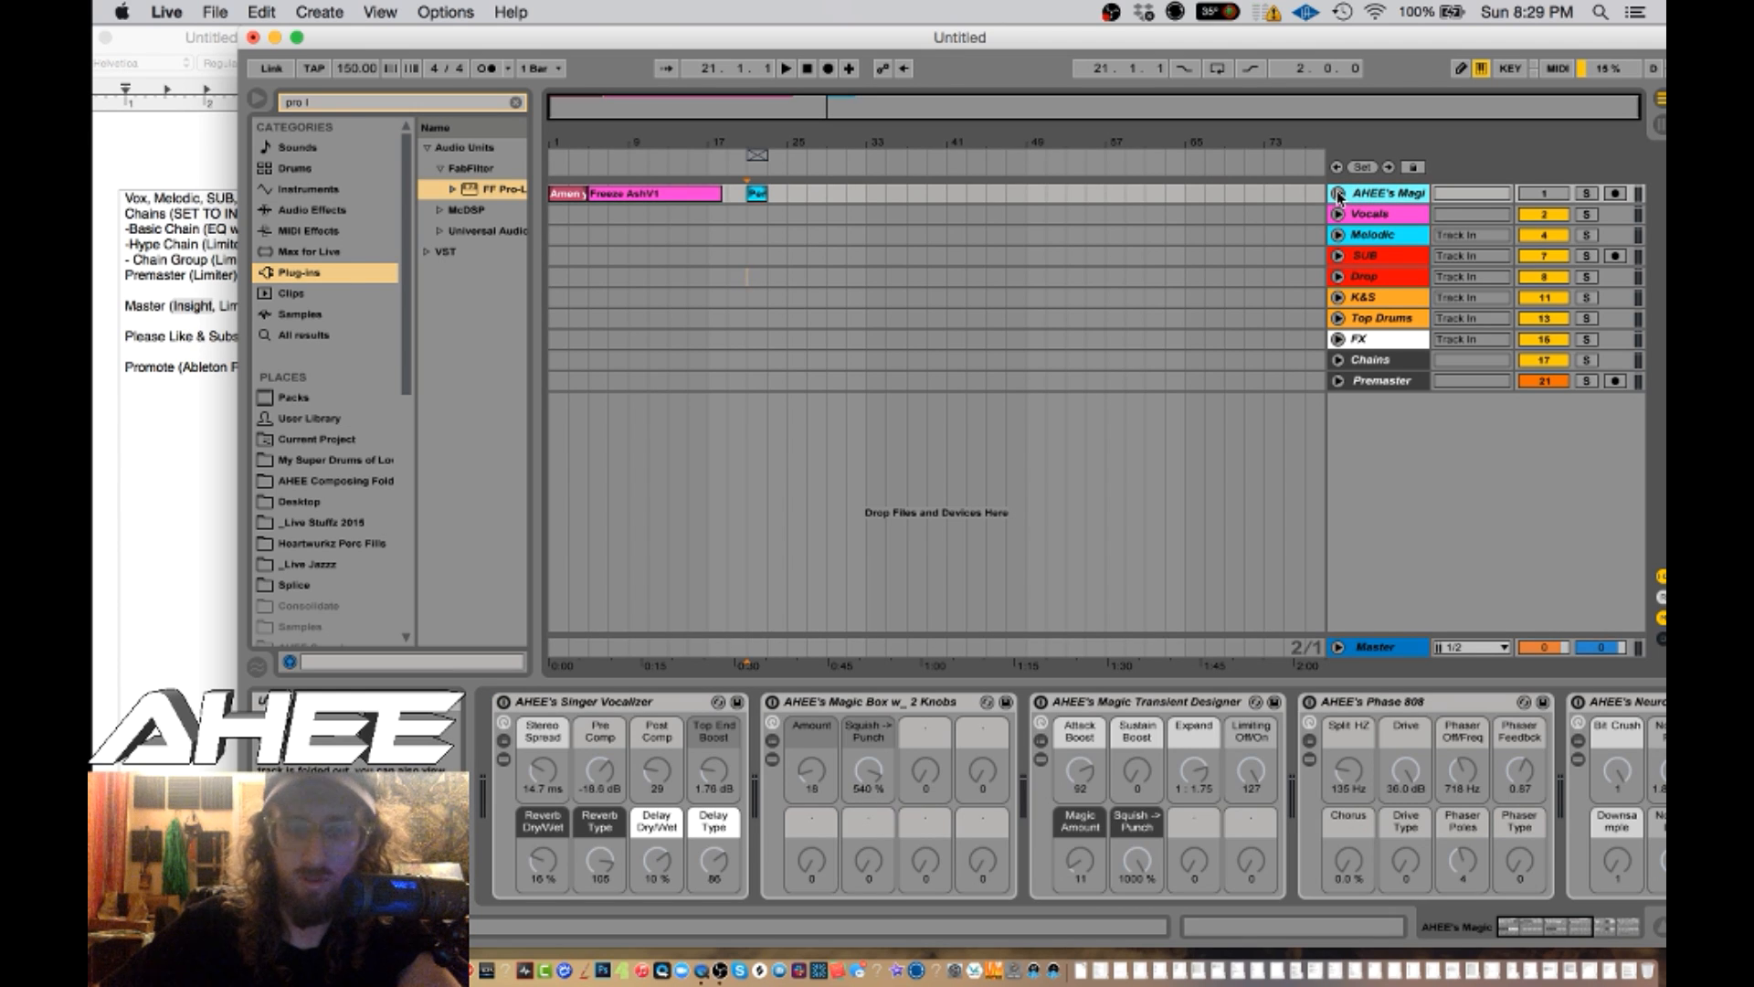
click(1338, 194)
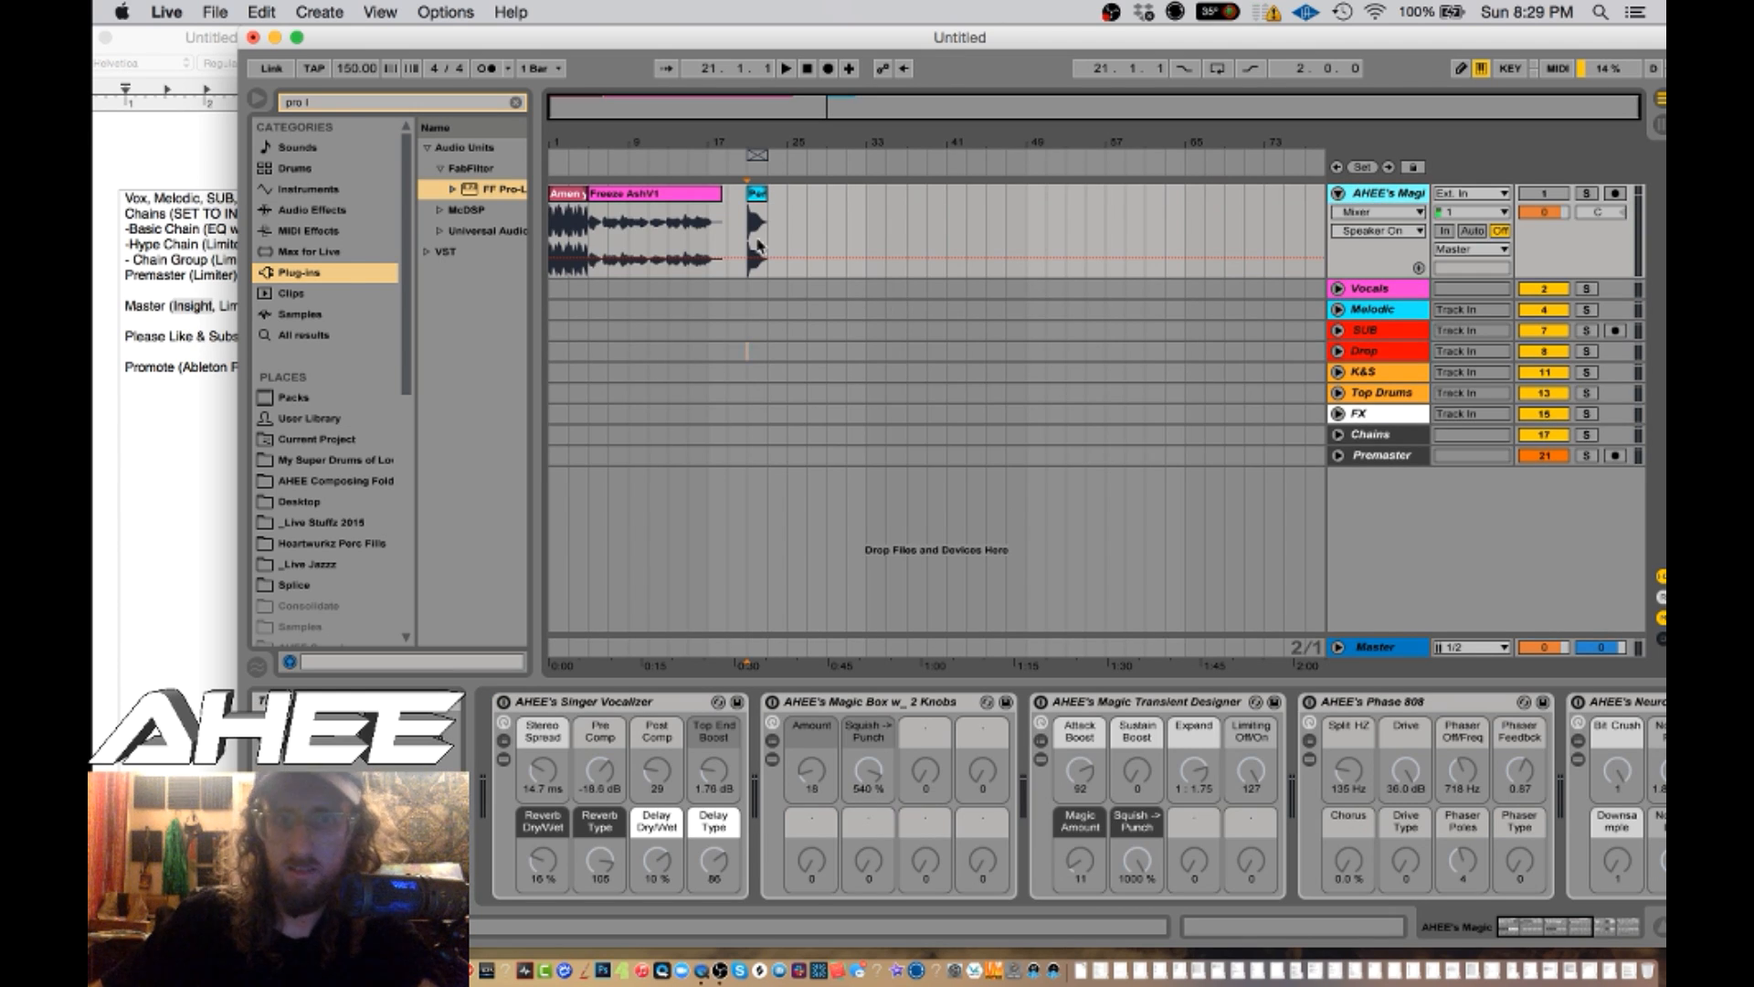
- Loop the Amen yo clip on the AHEE's Magic track and start playback
drag(565, 140, 566, 182)
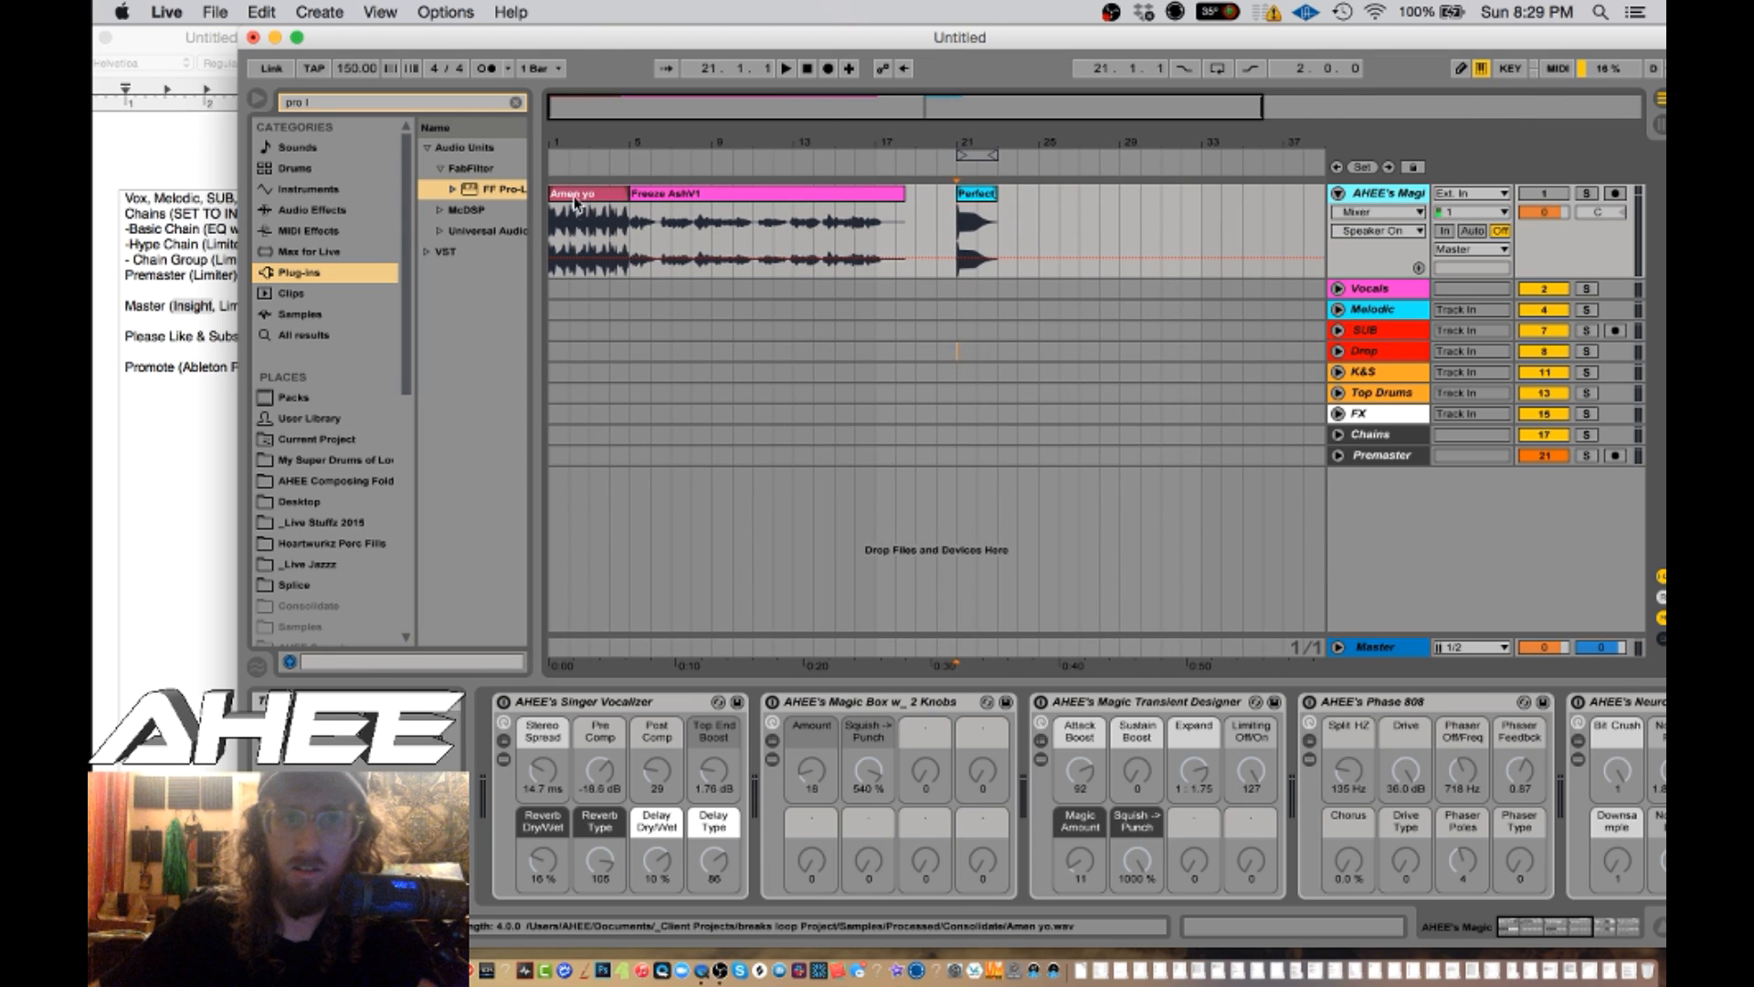
click(575, 193)
click(1531, 196)
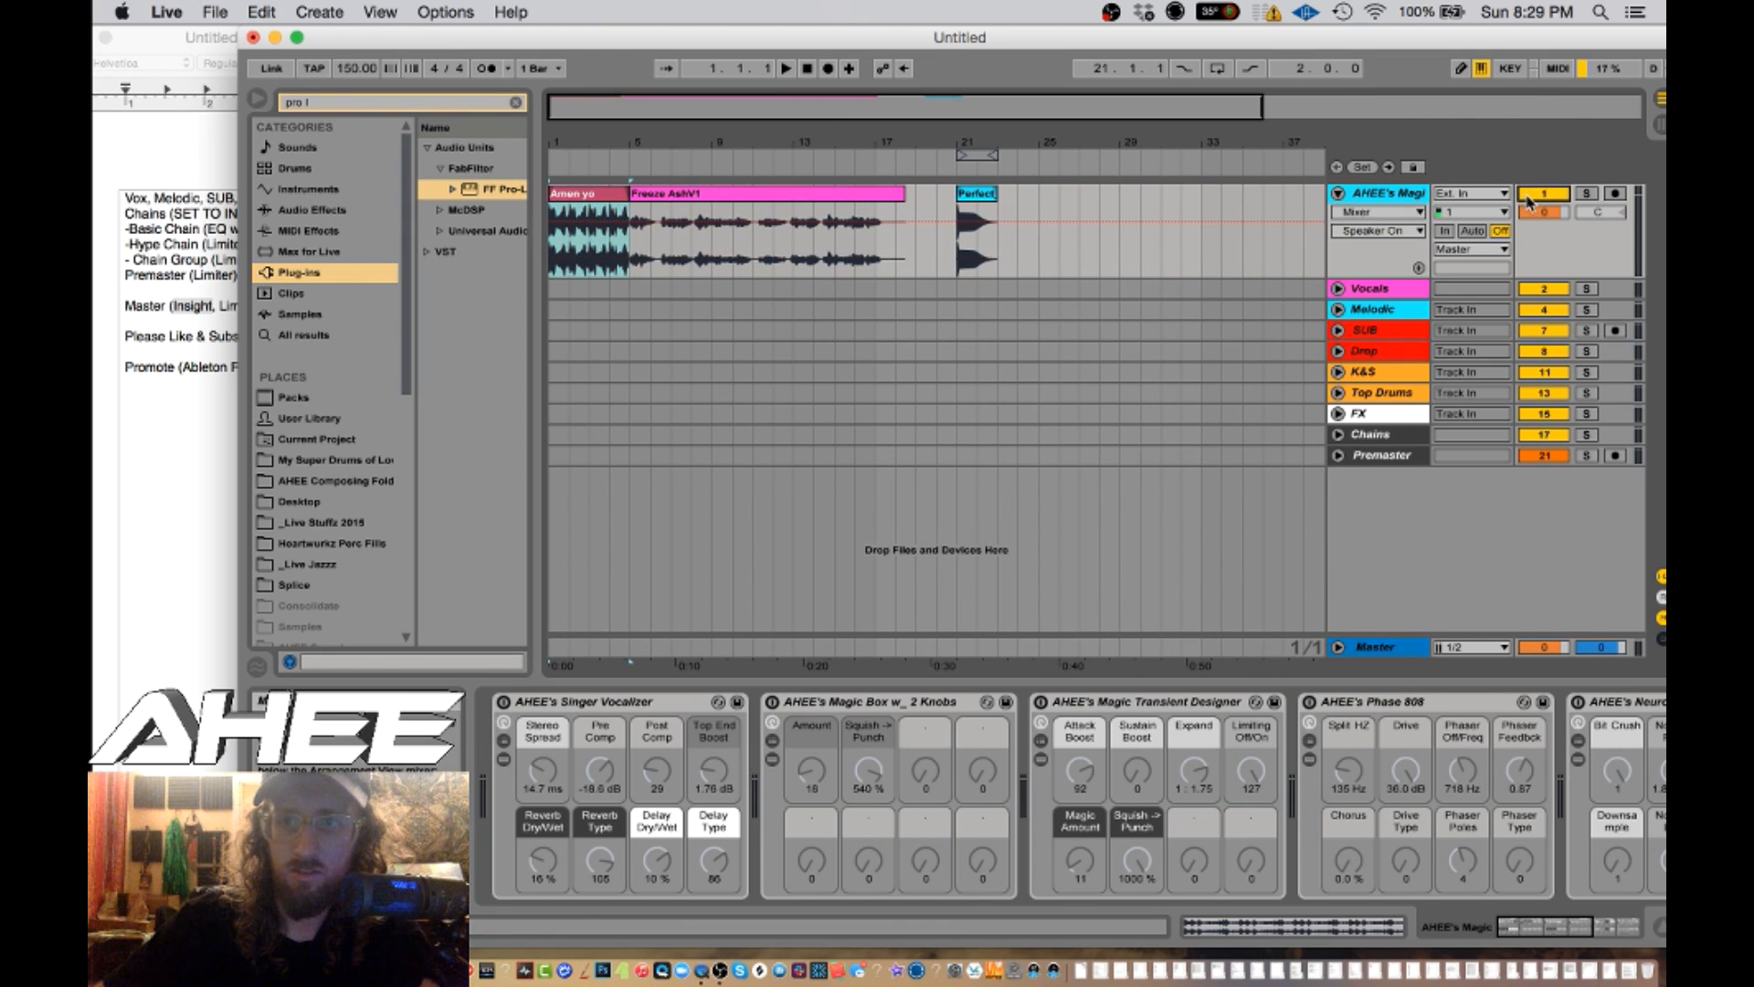
drag(561, 134, 561, 155)
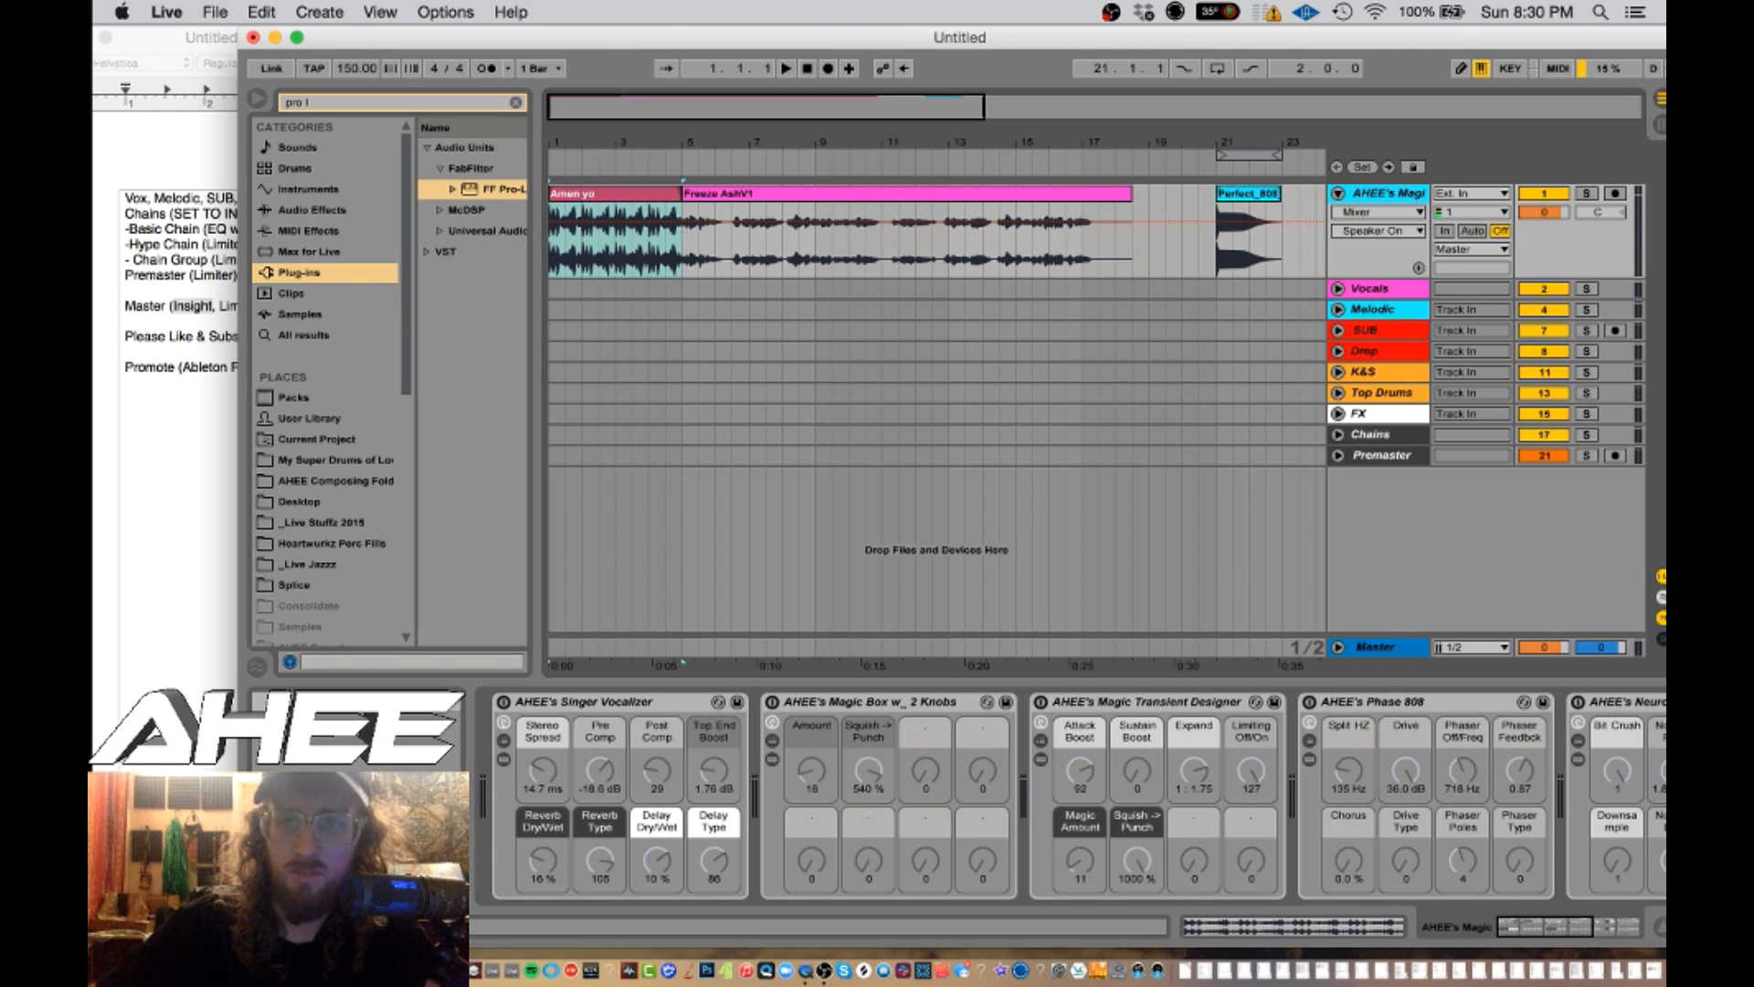
click(635, 196)
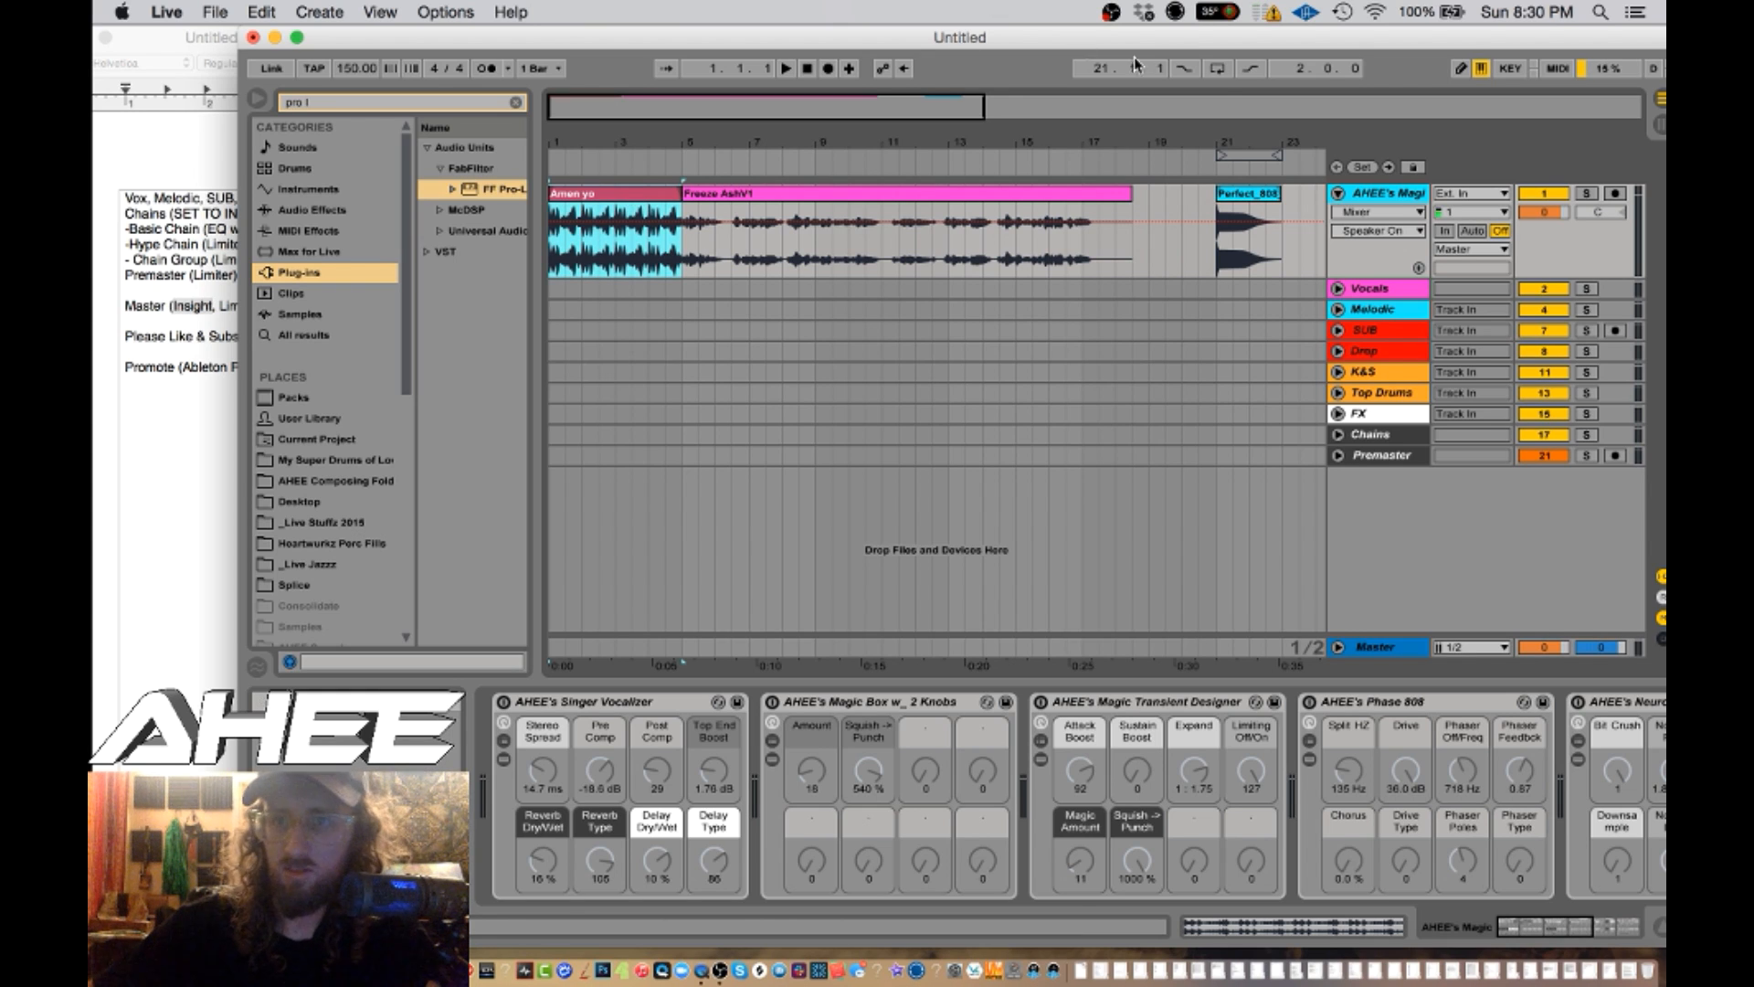
key(super+l)
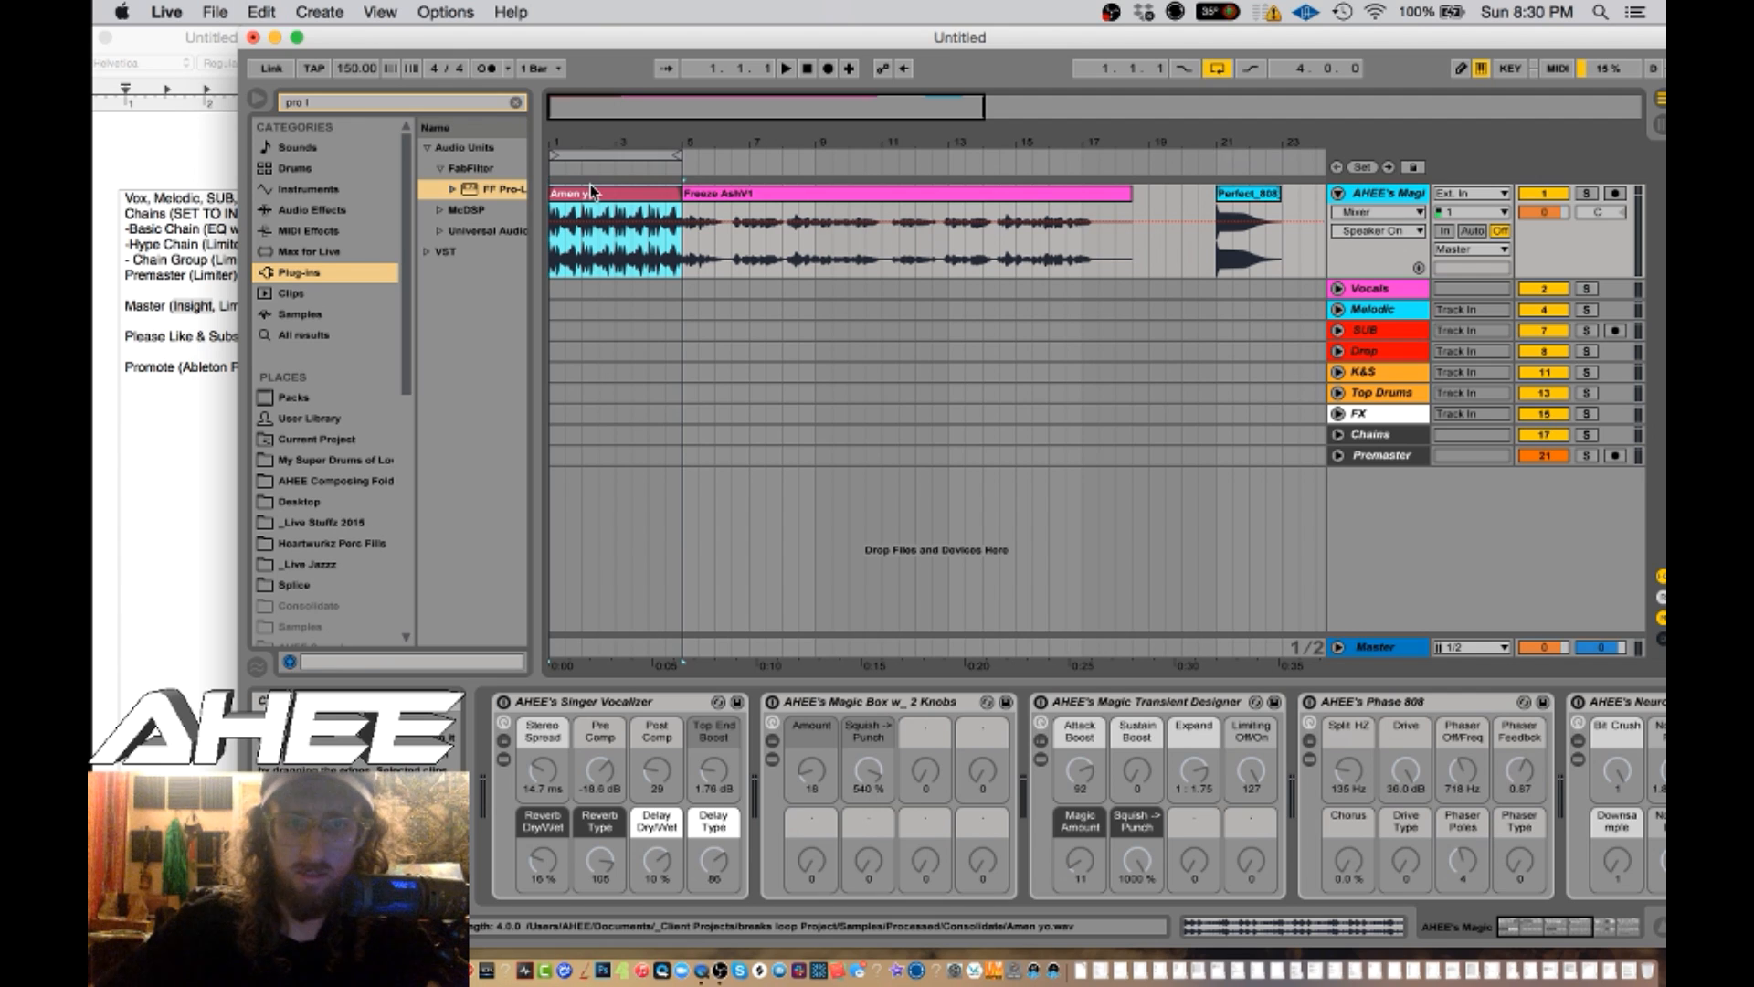
key(space)
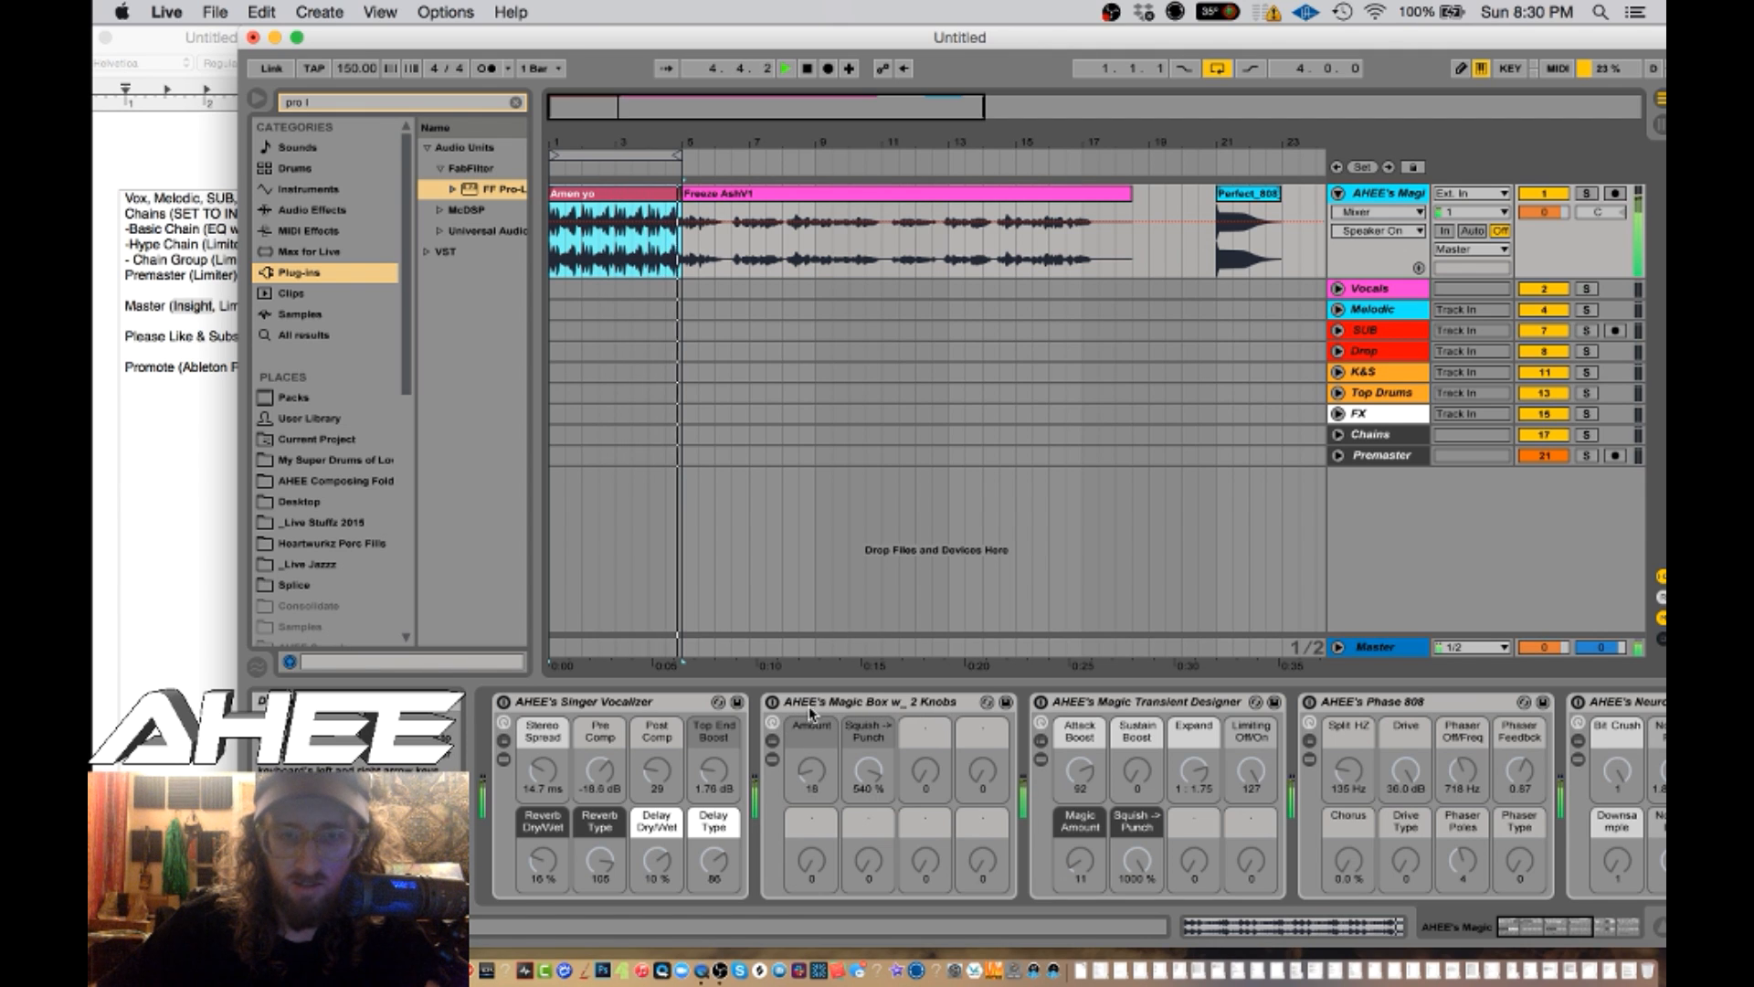
- Audition AHEE's Magic Box w_ 2 Knobs on the loop, bringing Amount from 0 up to 11 and comparing against bypass
drag(811, 770, 812, 804)
click(772, 701)
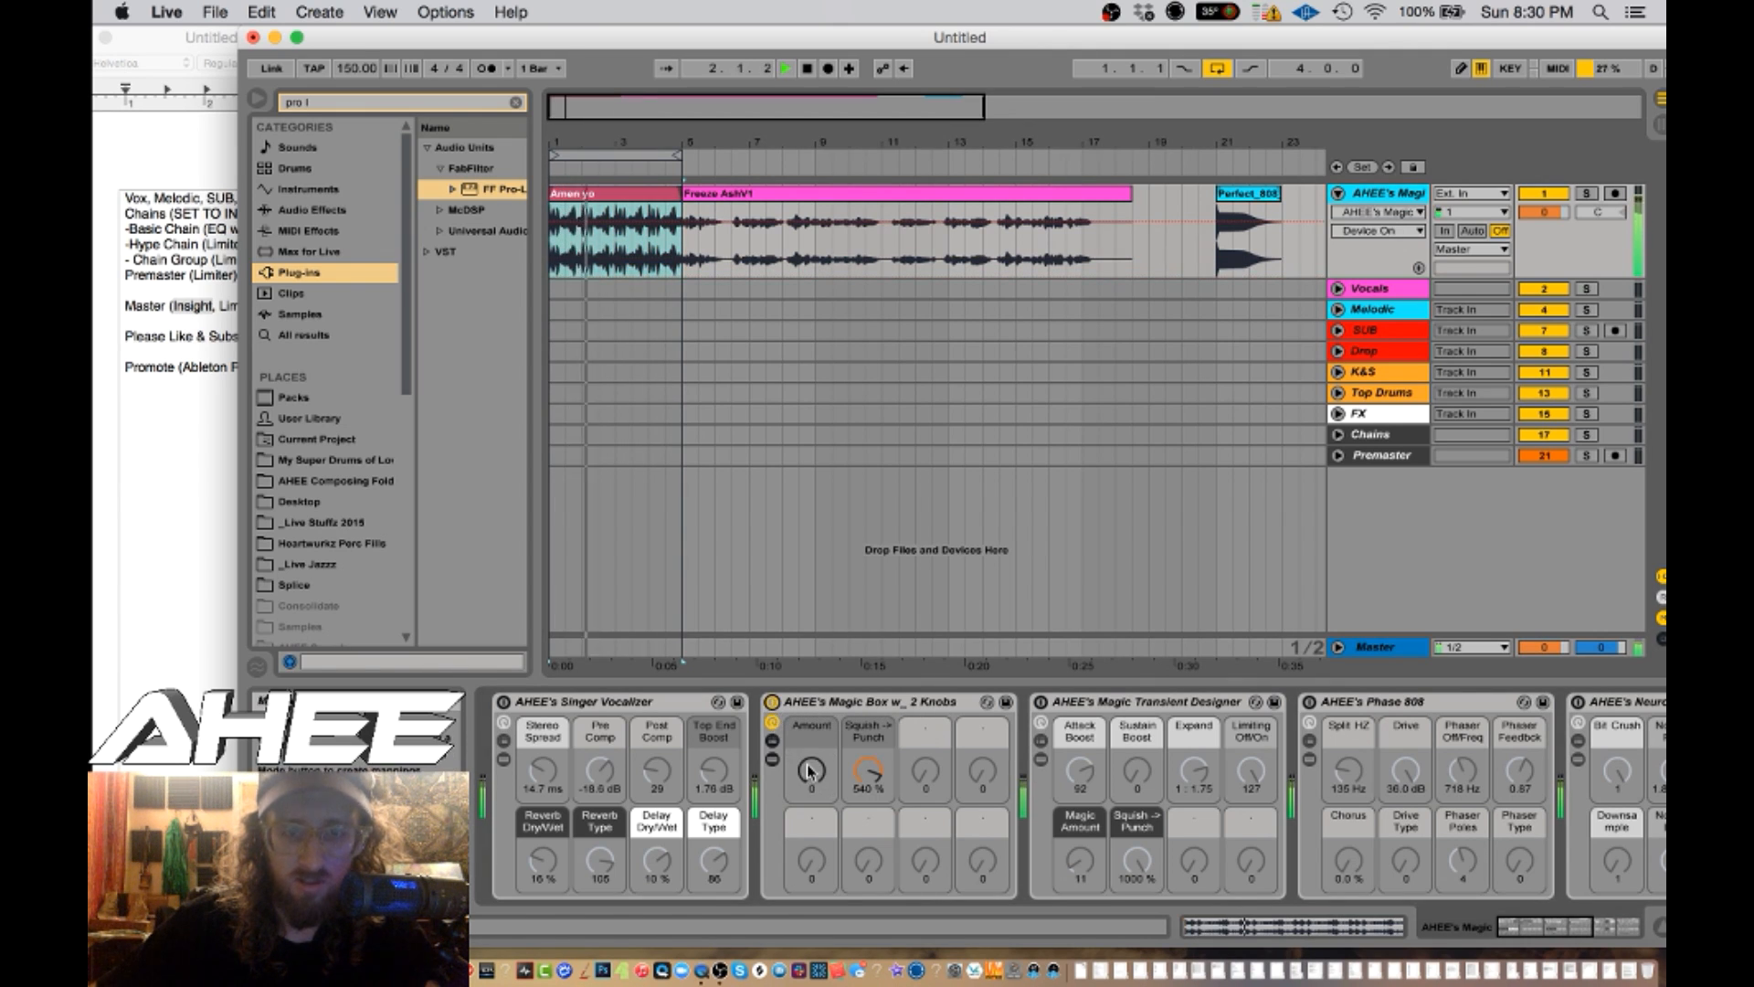
click(816, 786)
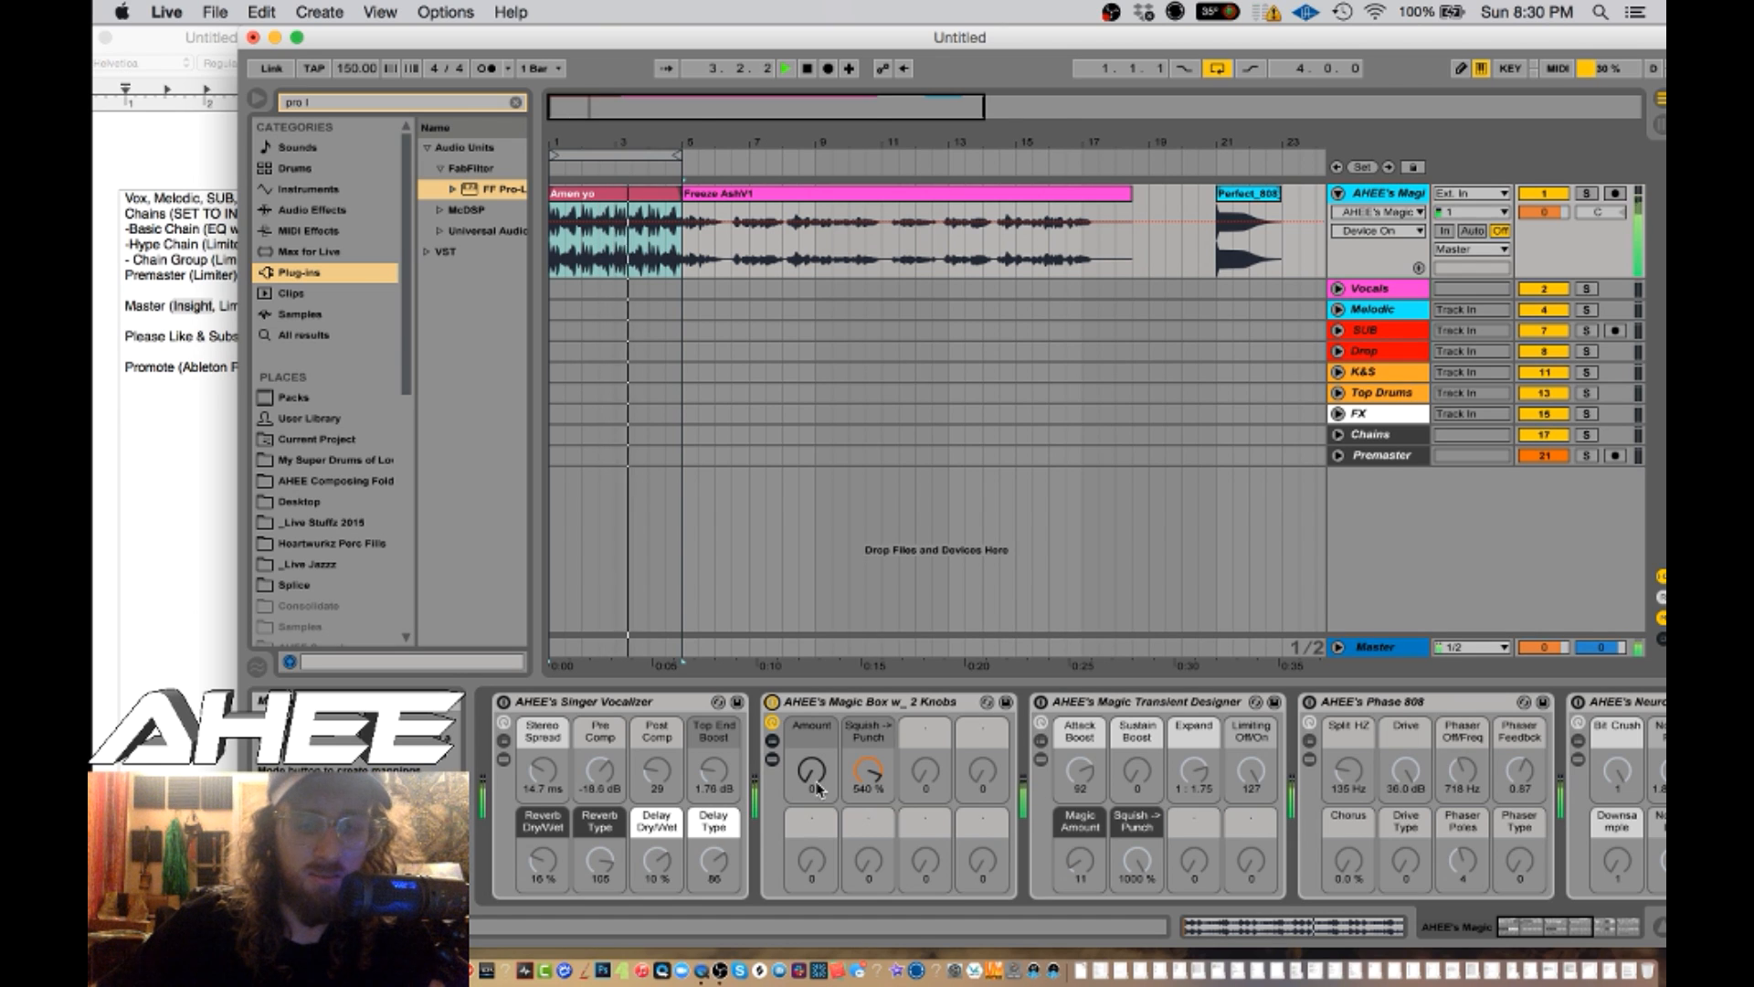
drag(812, 772, 813, 761)
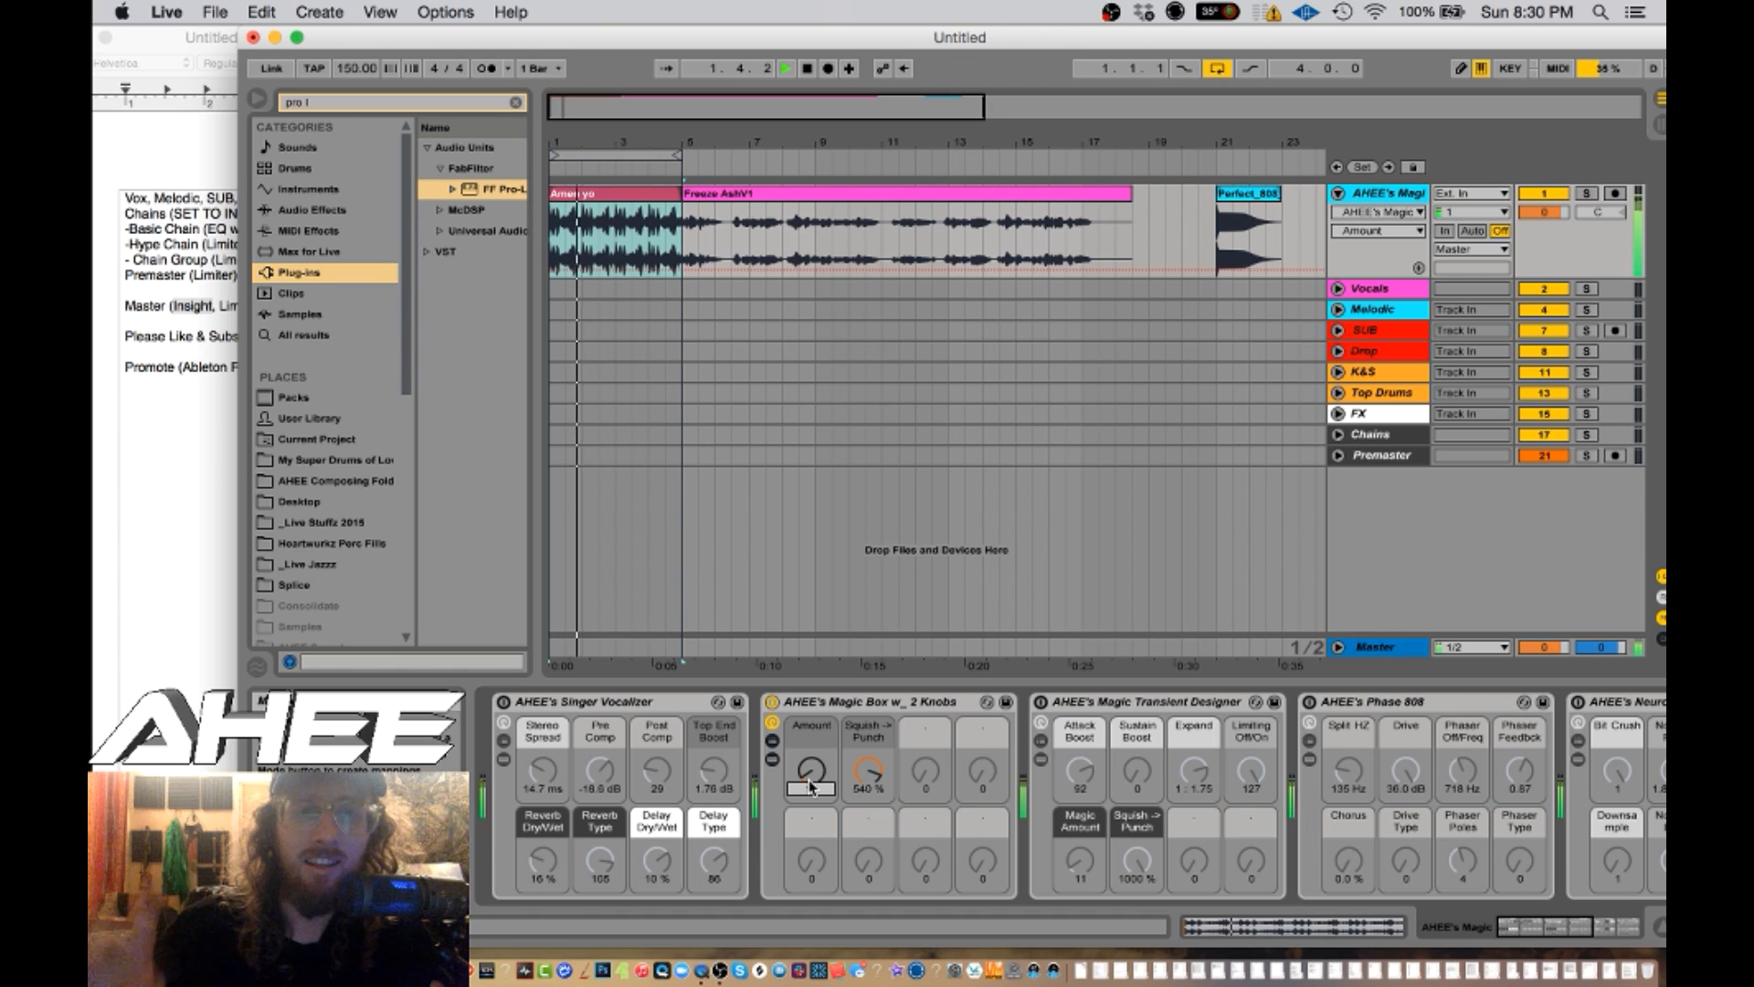
click(772, 702)
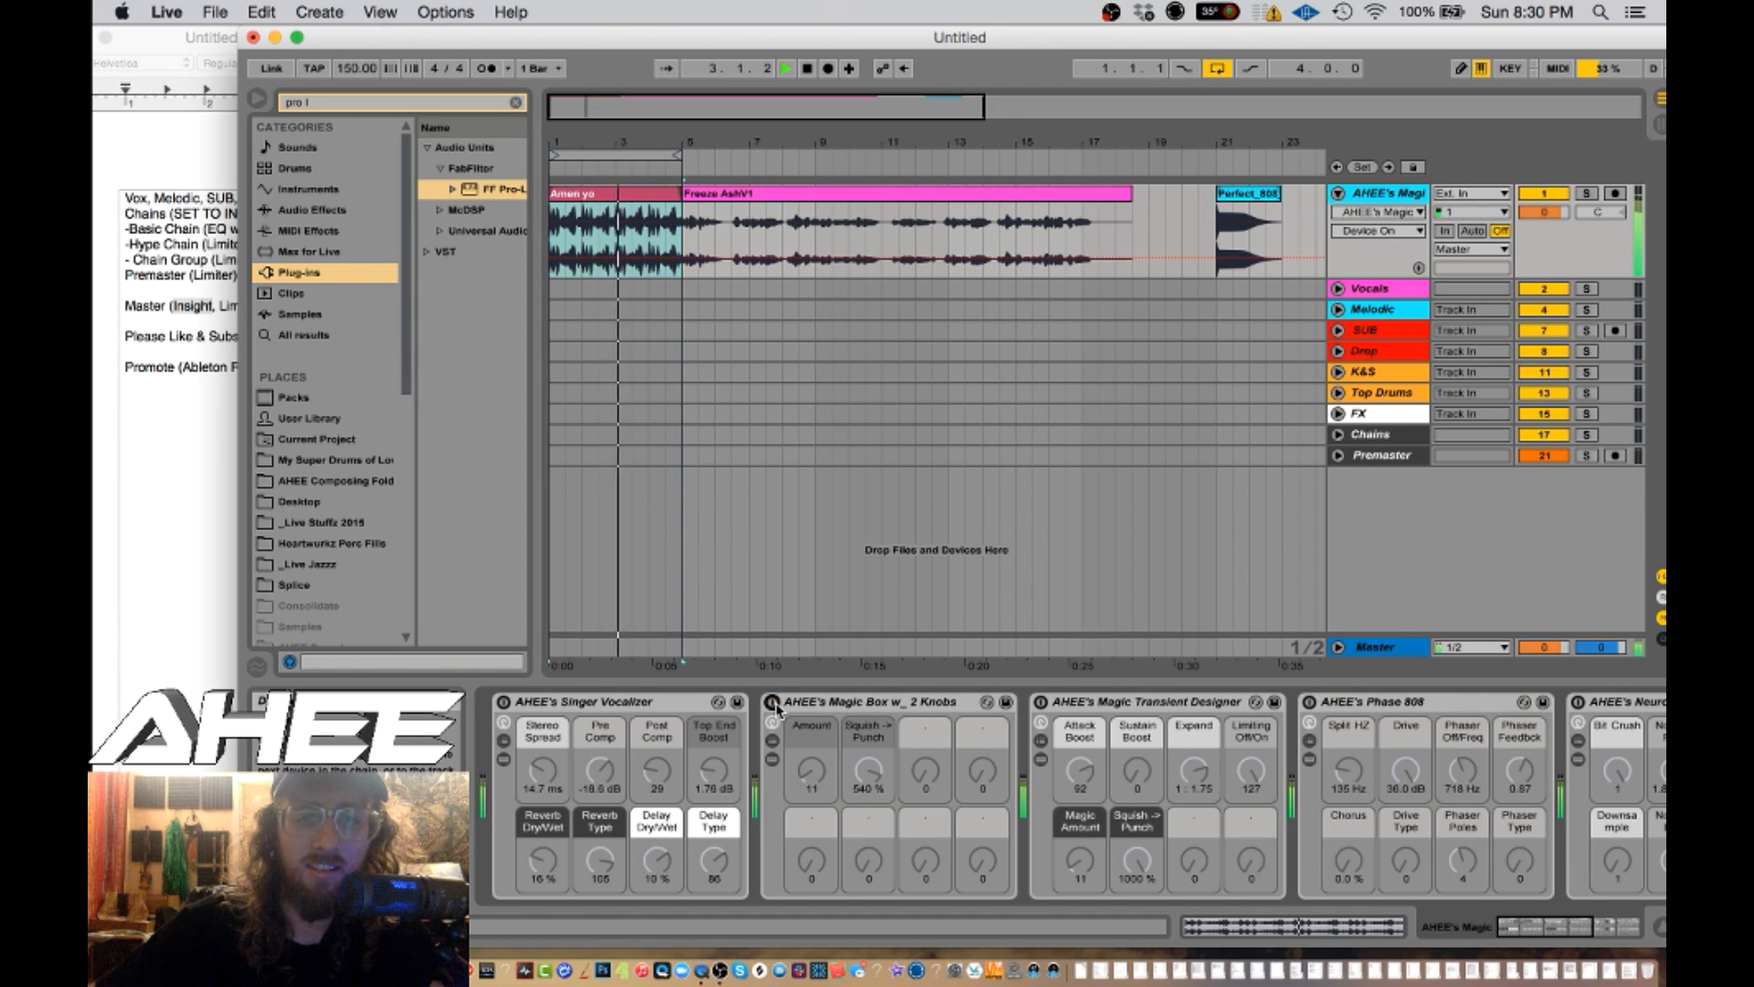
click(772, 702)
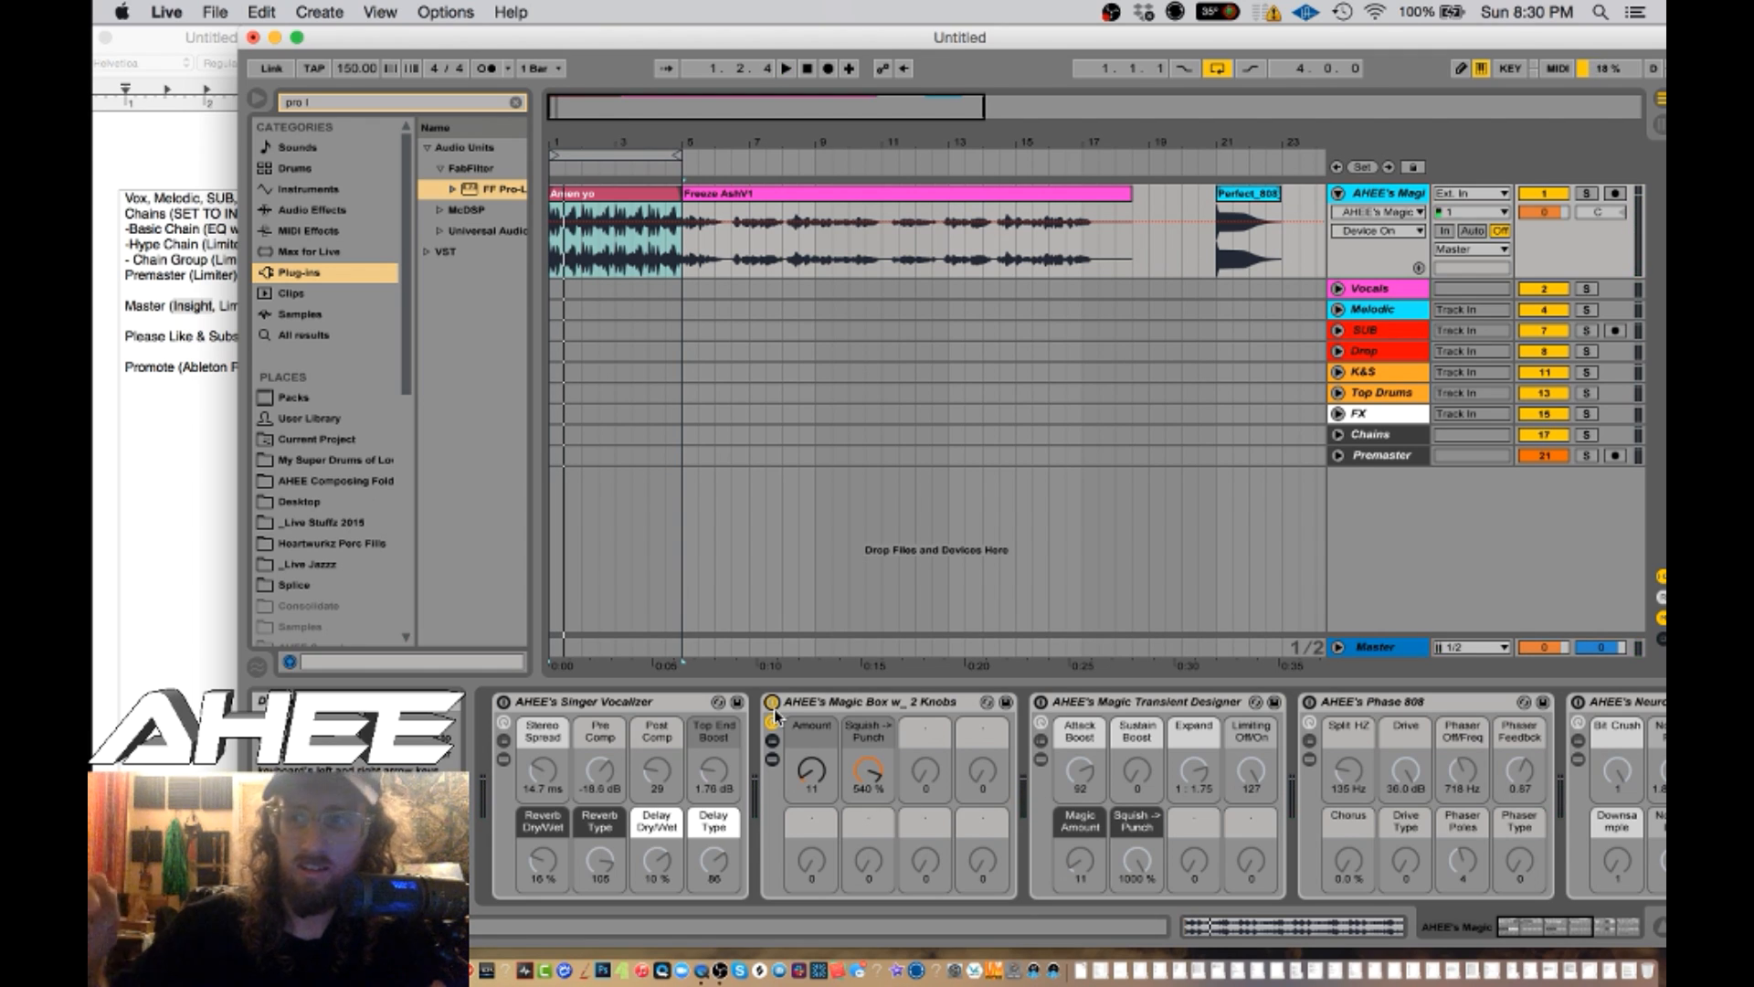
- Play the loop while setting the Magic Box's Amount to 37 and Squash -> Punch to 1000 %, and switch the device off
key(space)
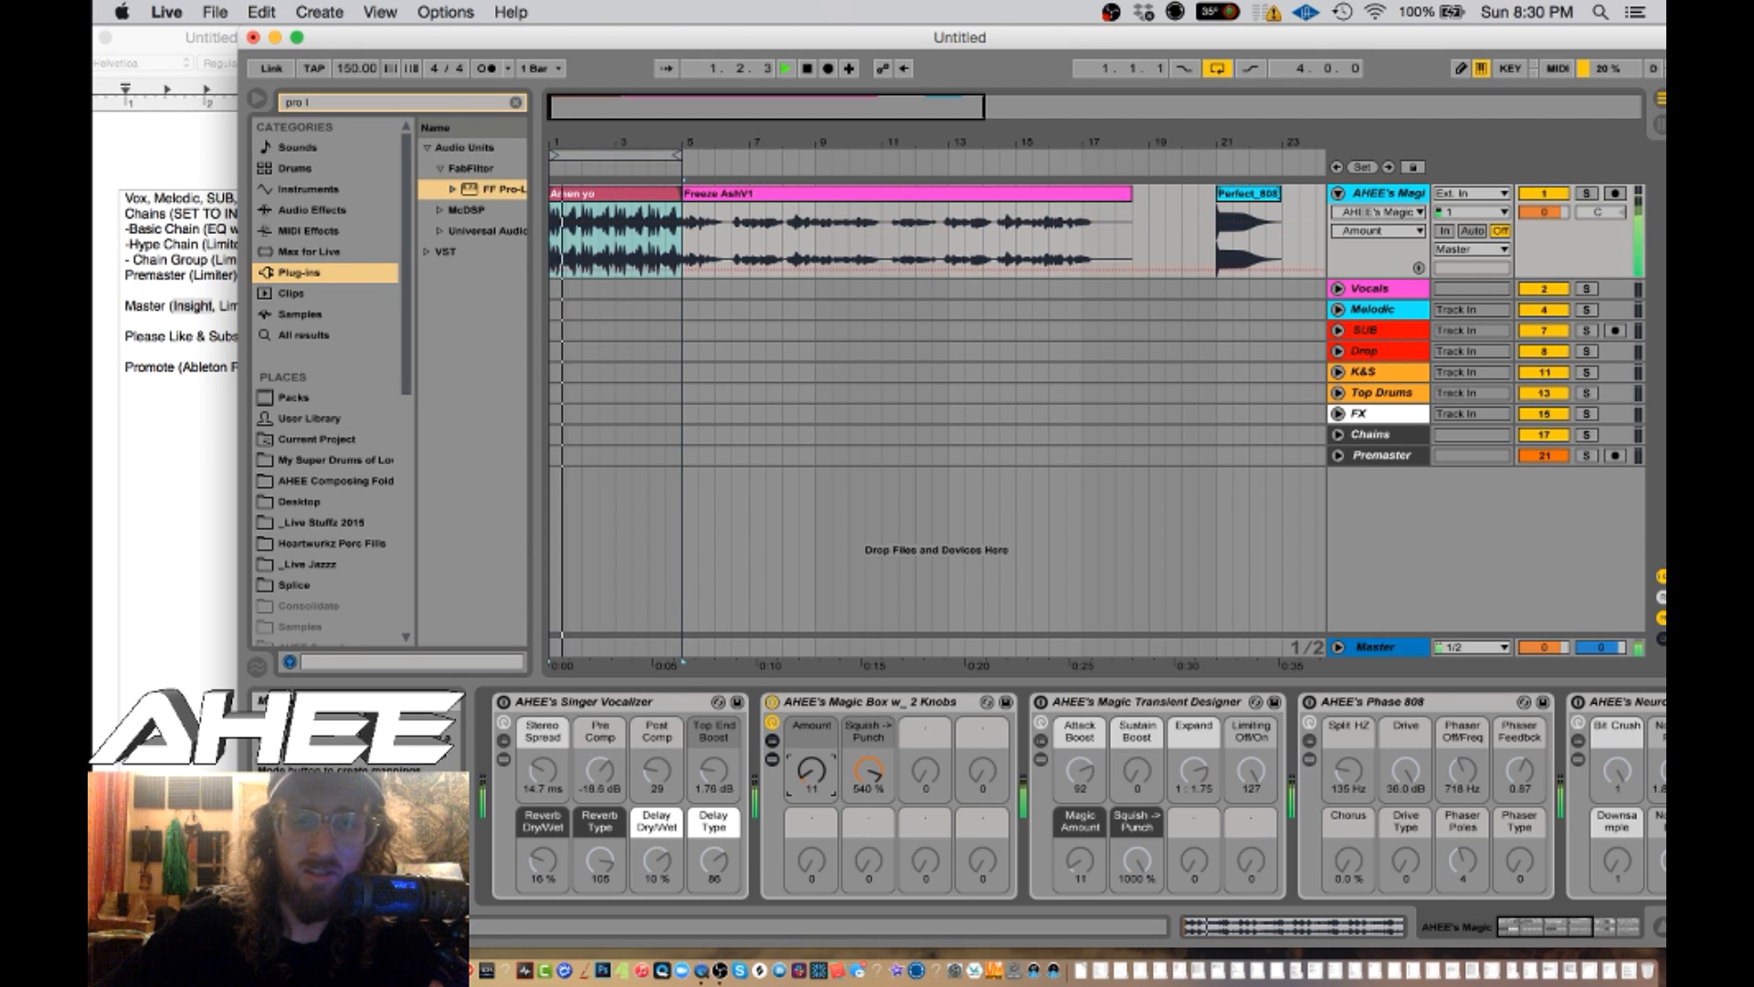
drag(812, 772, 862, 886)
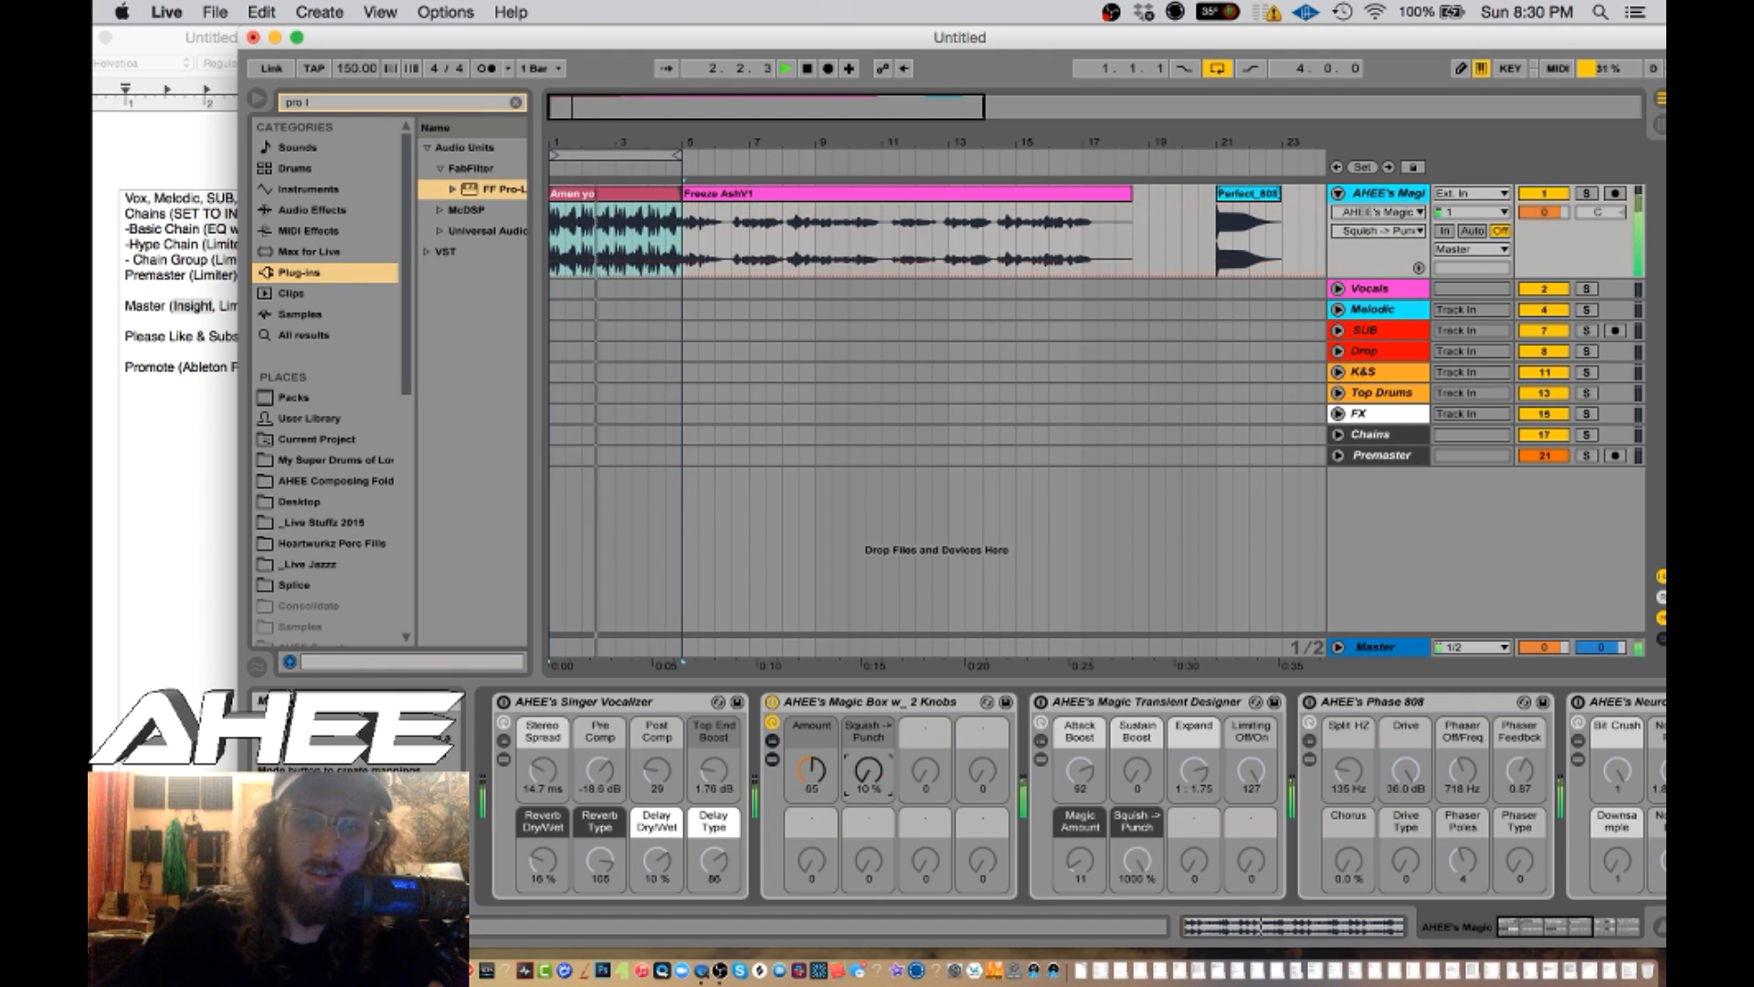
drag(795, 715, 800, 777)
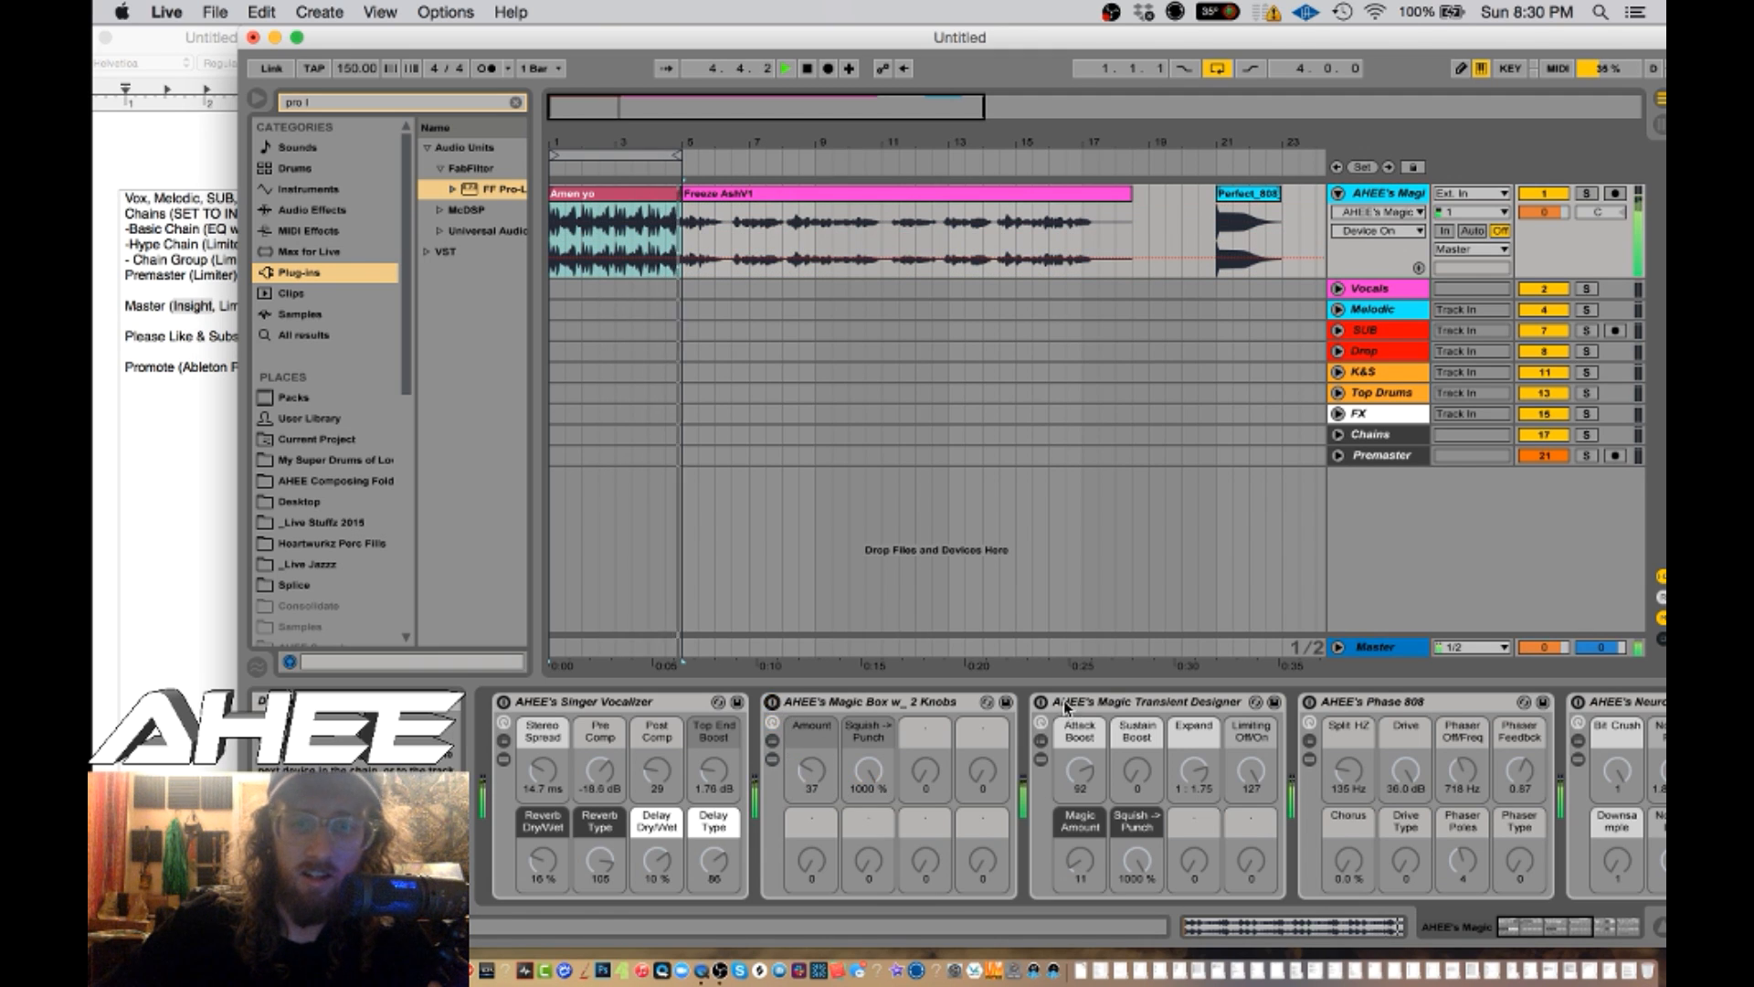
- Compare the drum loop with AHEE's Magic Transient Designer on and off, and stop playback with the device off
click(1123, 708)
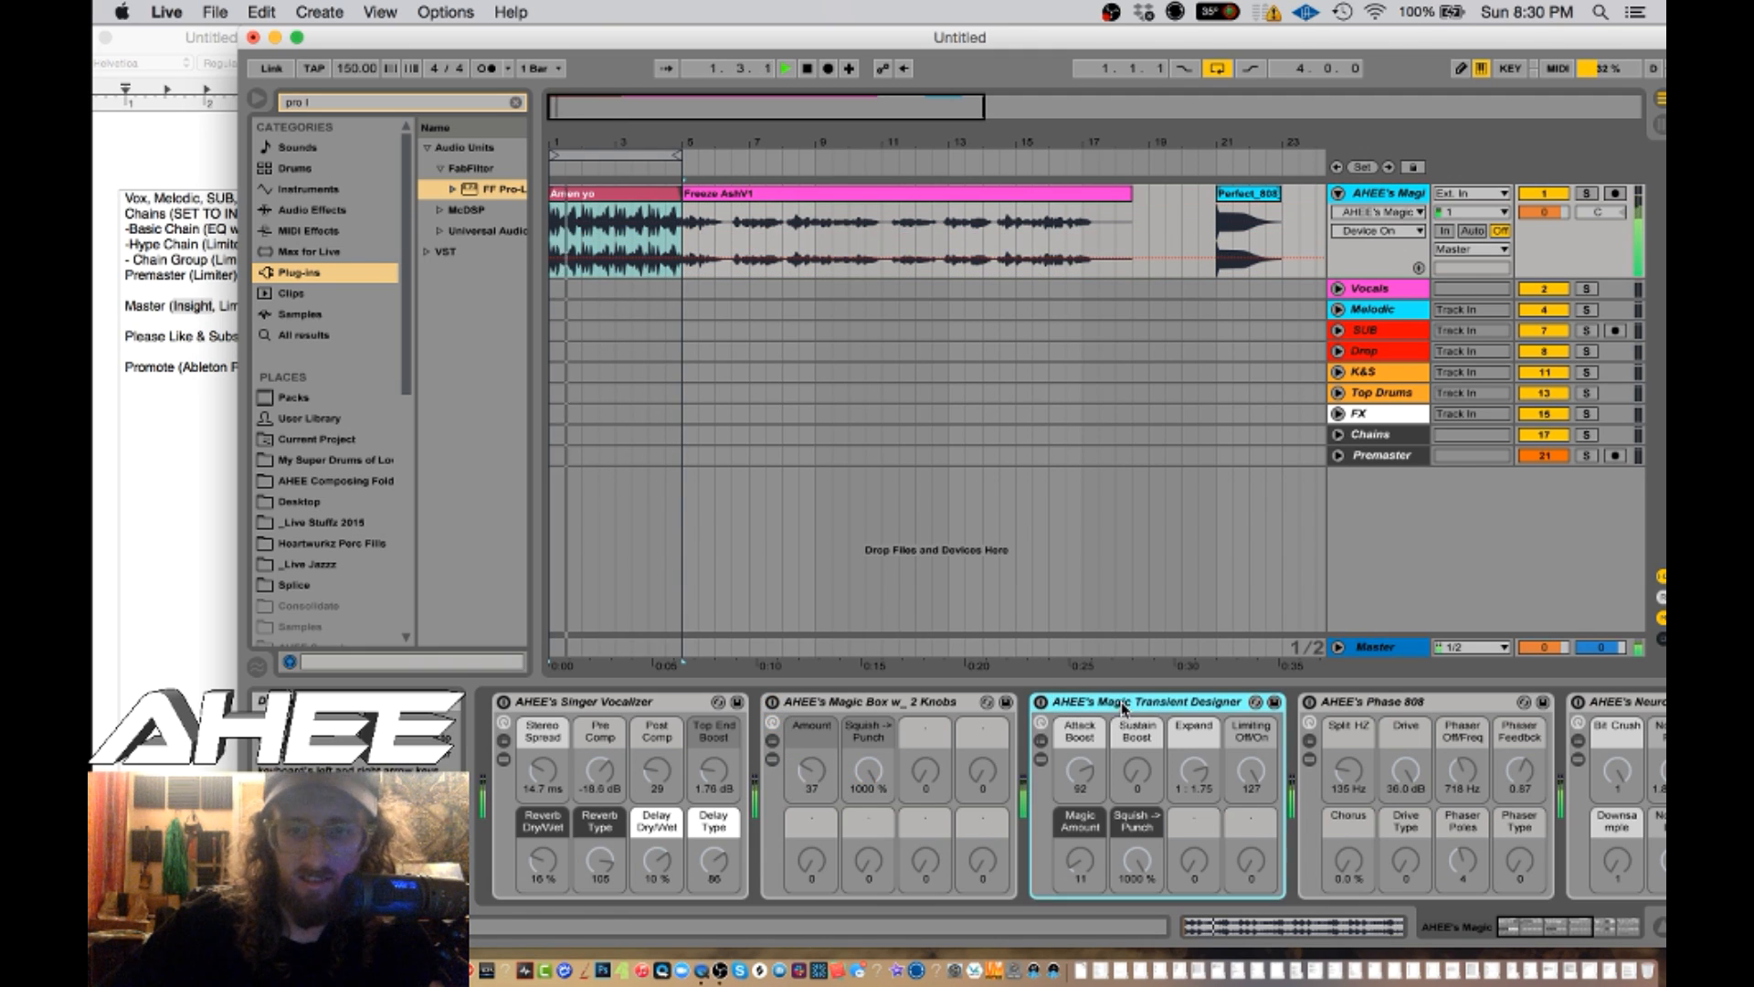
click(1042, 702)
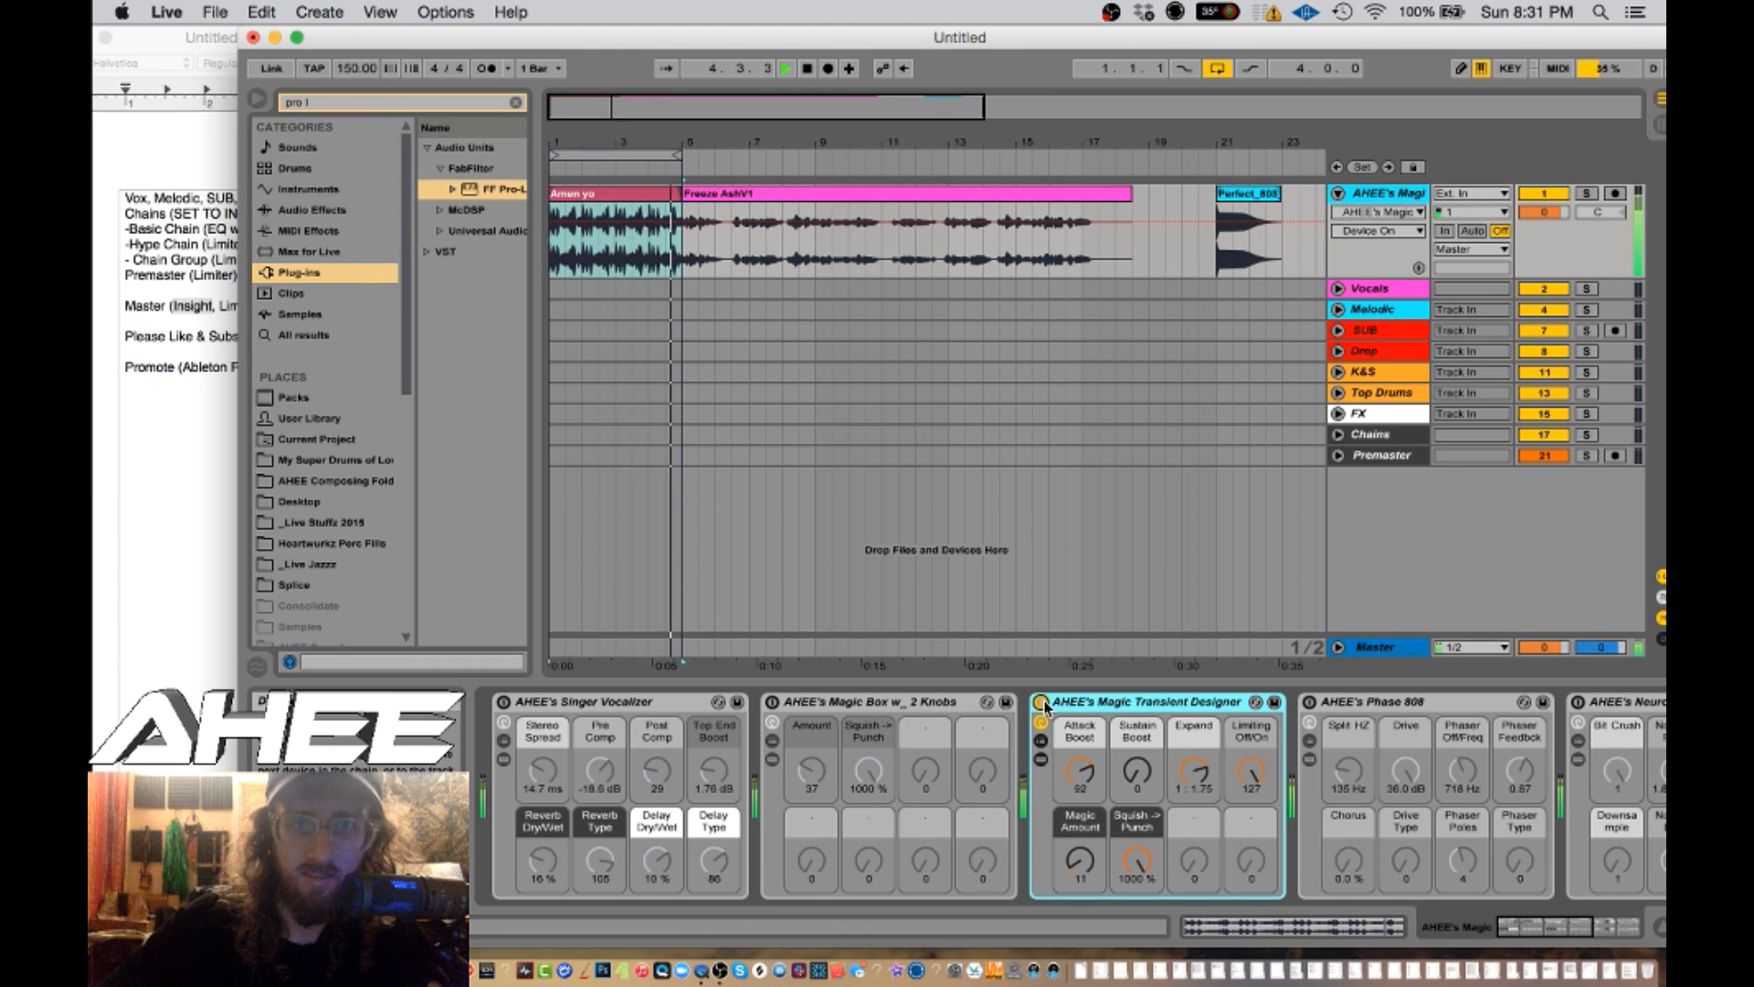
click(1042, 703)
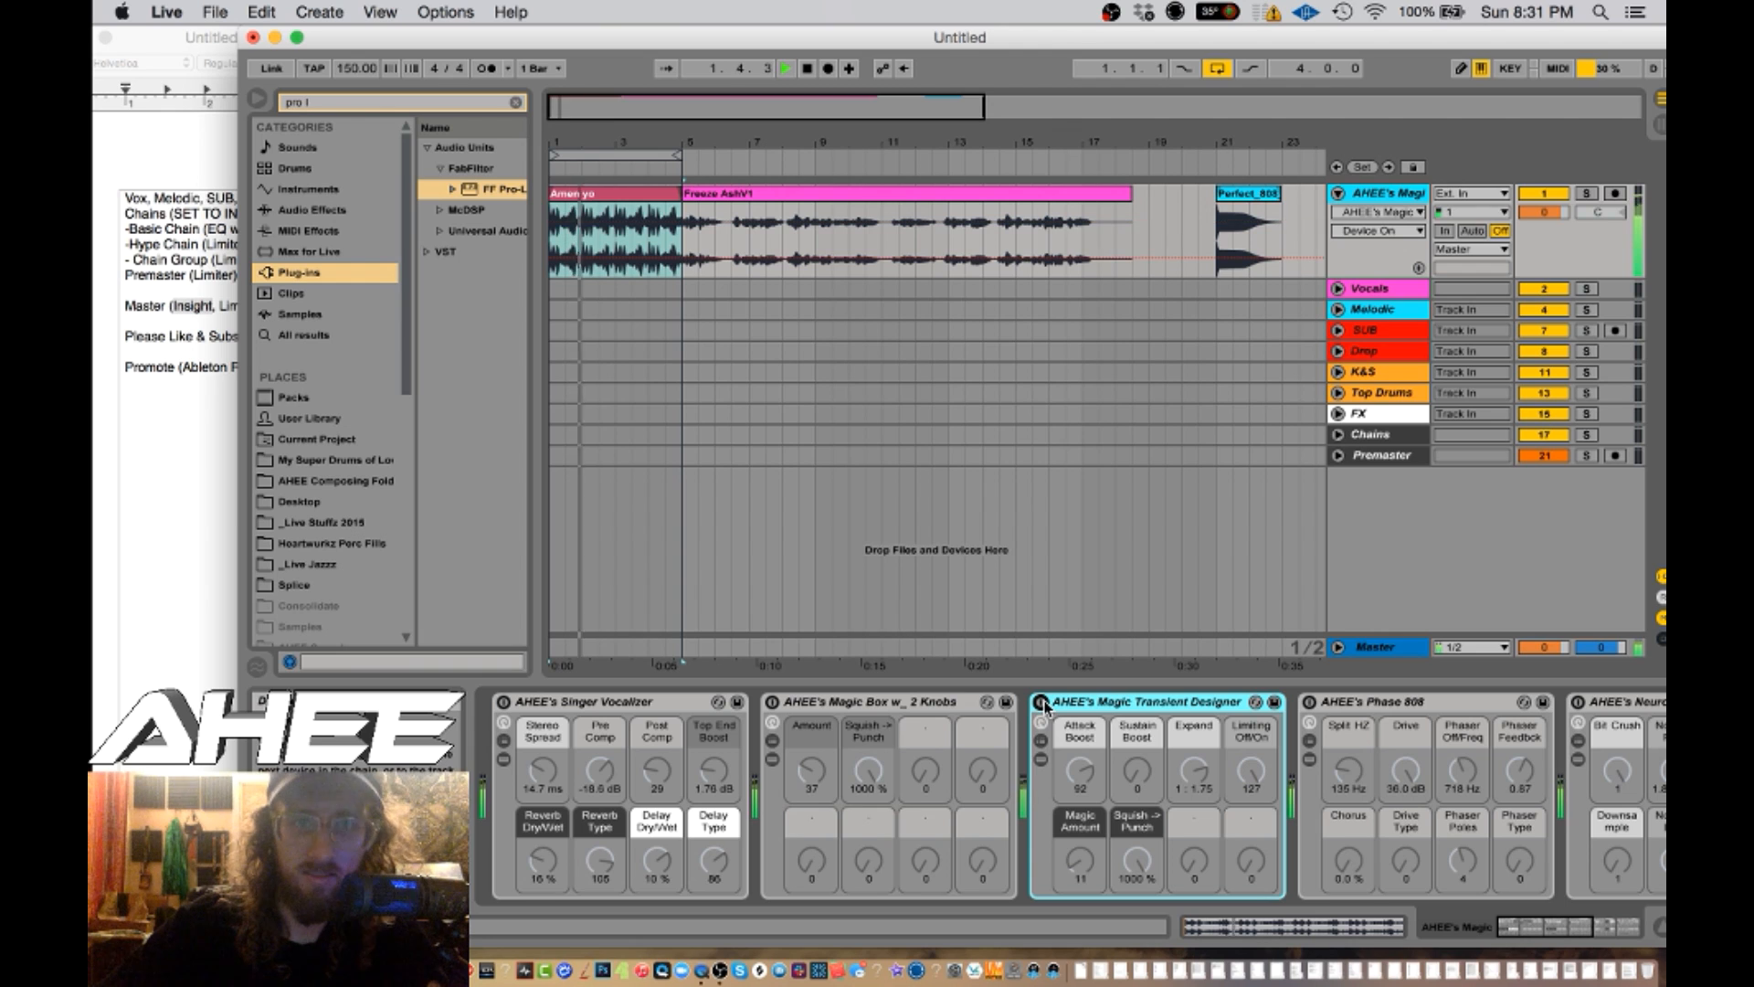
click(1042, 702)
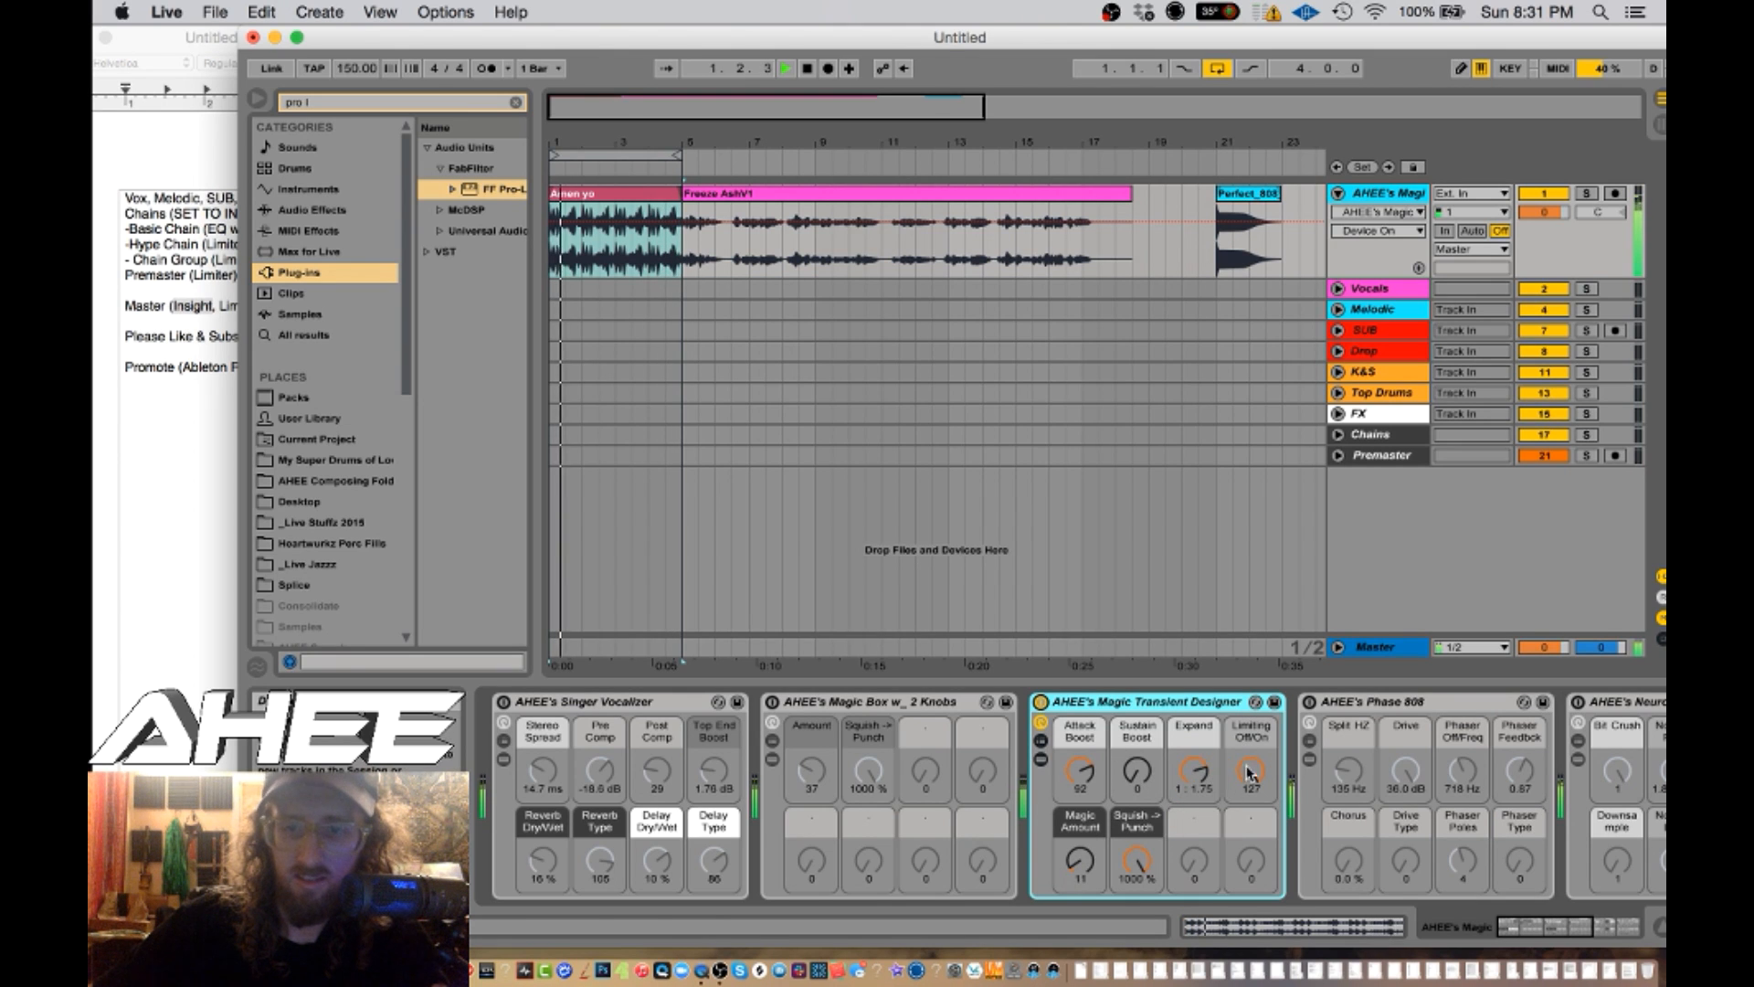
key(space)
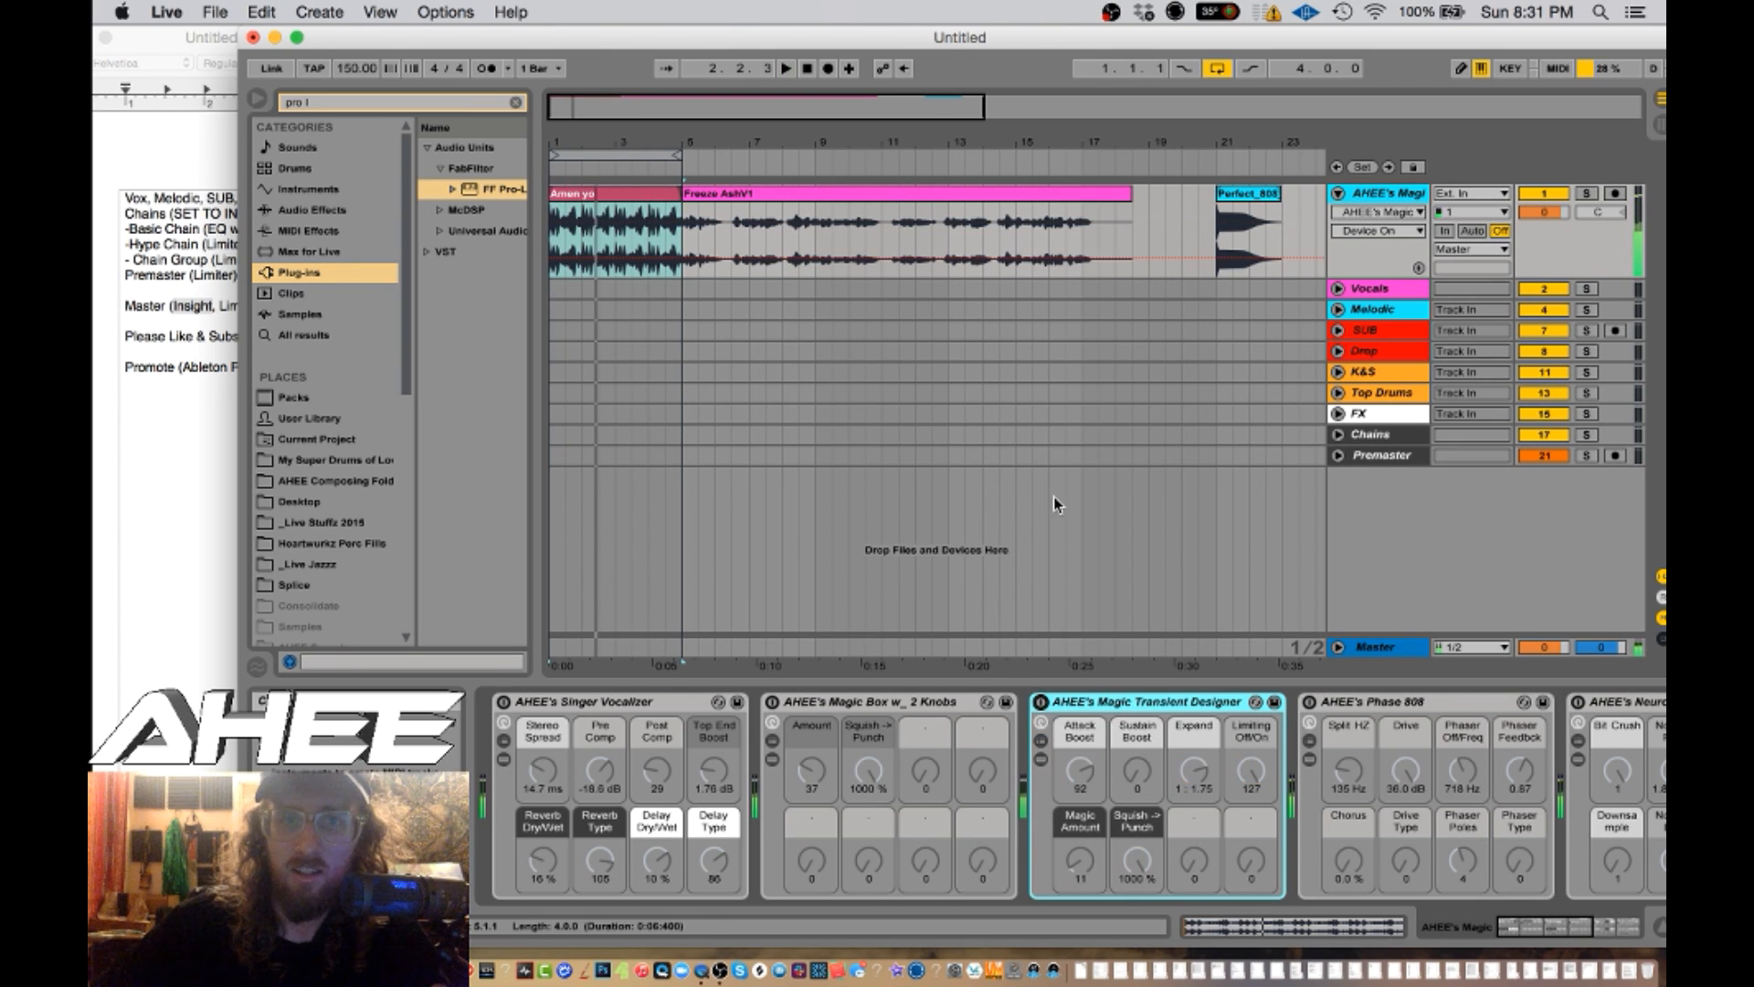
- Select the Freeze AshV1 clip and AHEE's Singer Vocalizer, and play the clip from its start
click(751, 191)
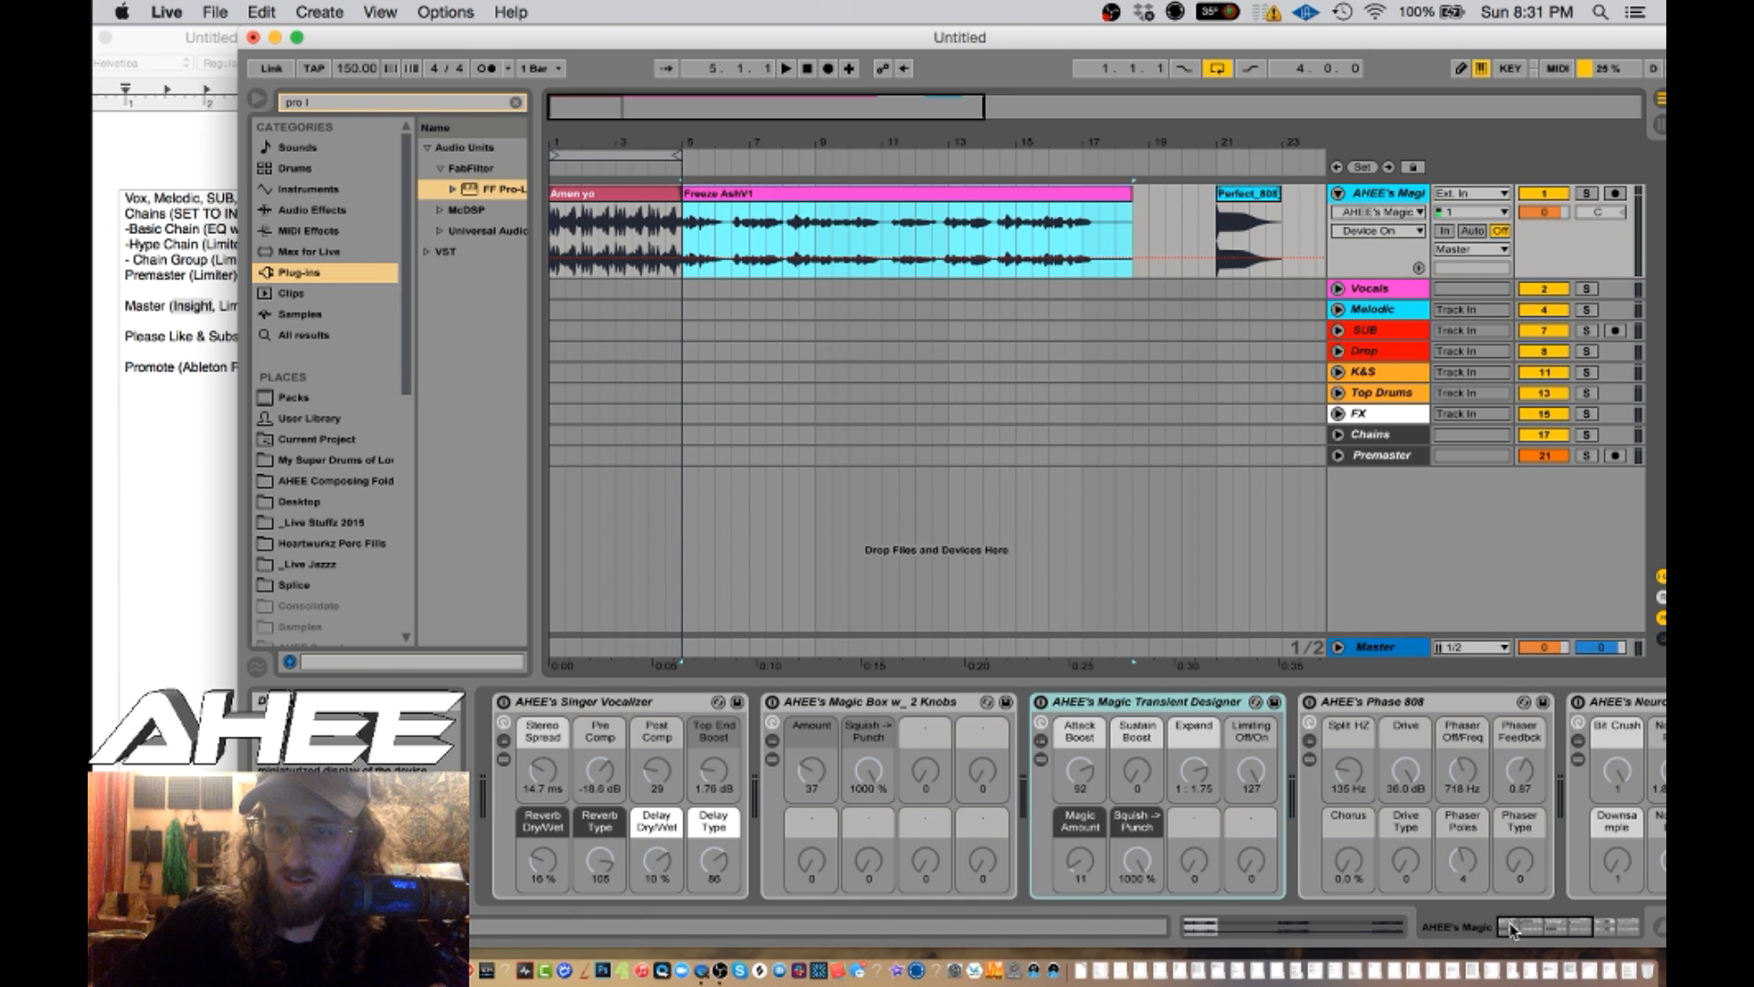
mouse_move(1511, 930)
mouse_down()
mouse_move(1561, 934)
mouse_move(1508, 941)
mouse_up()
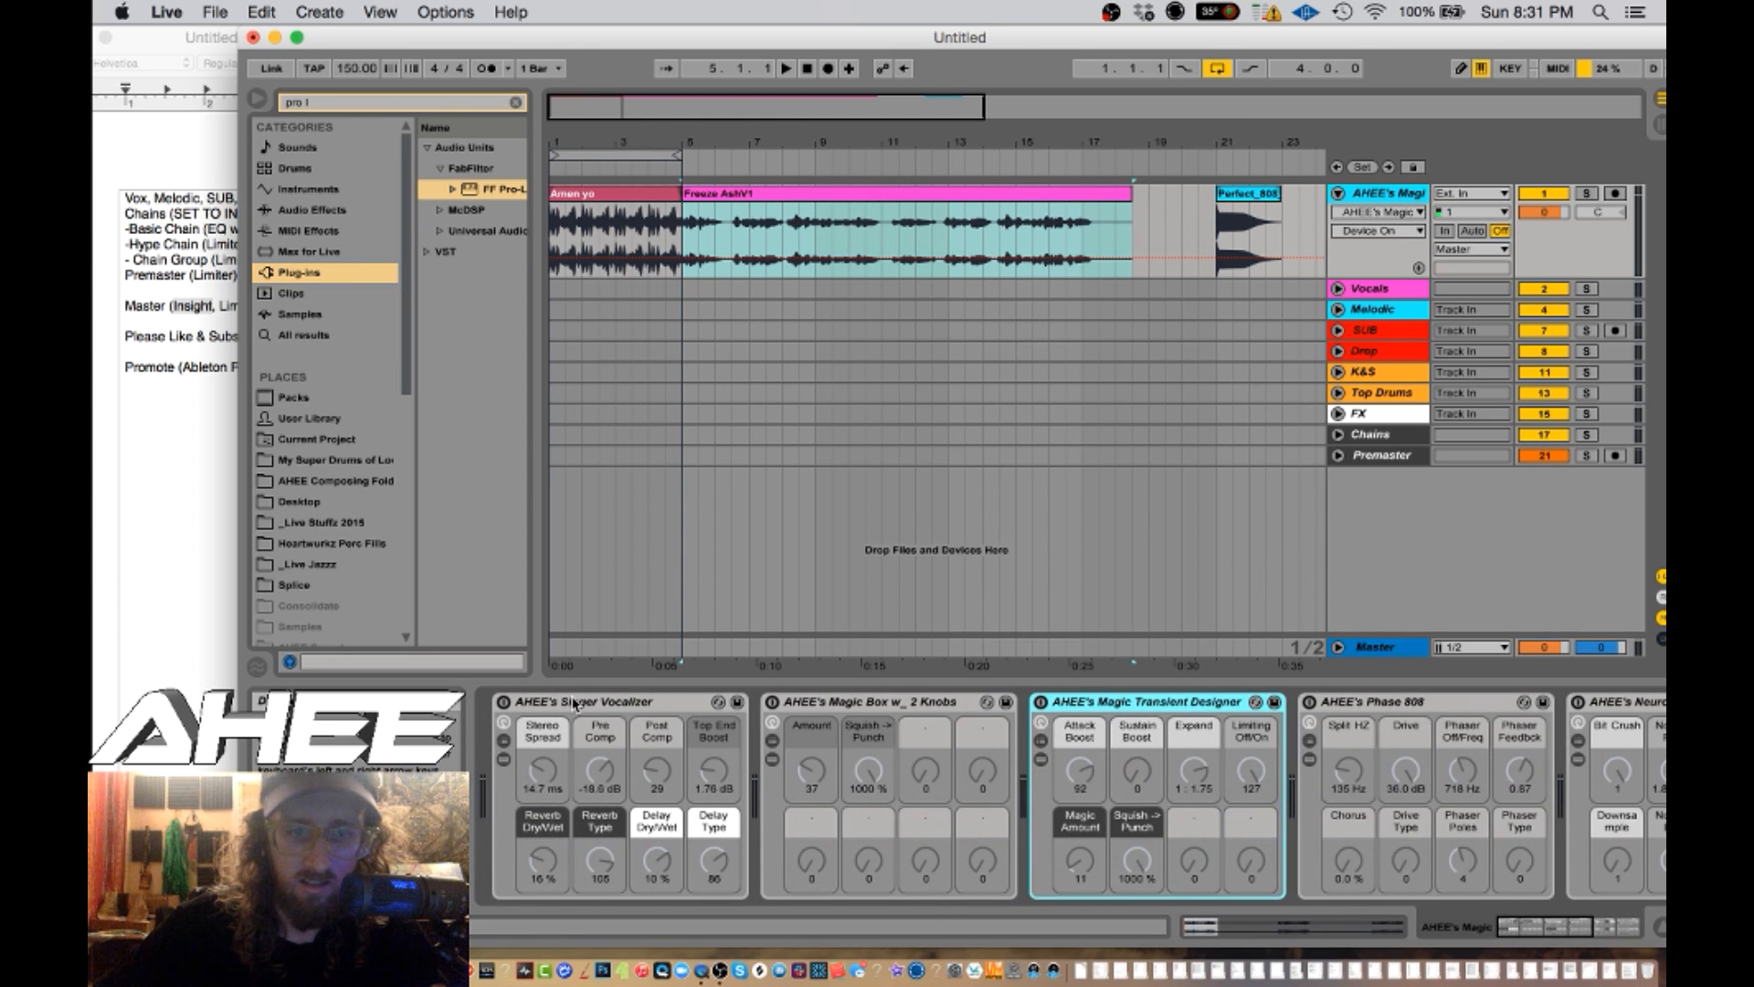
click(603, 702)
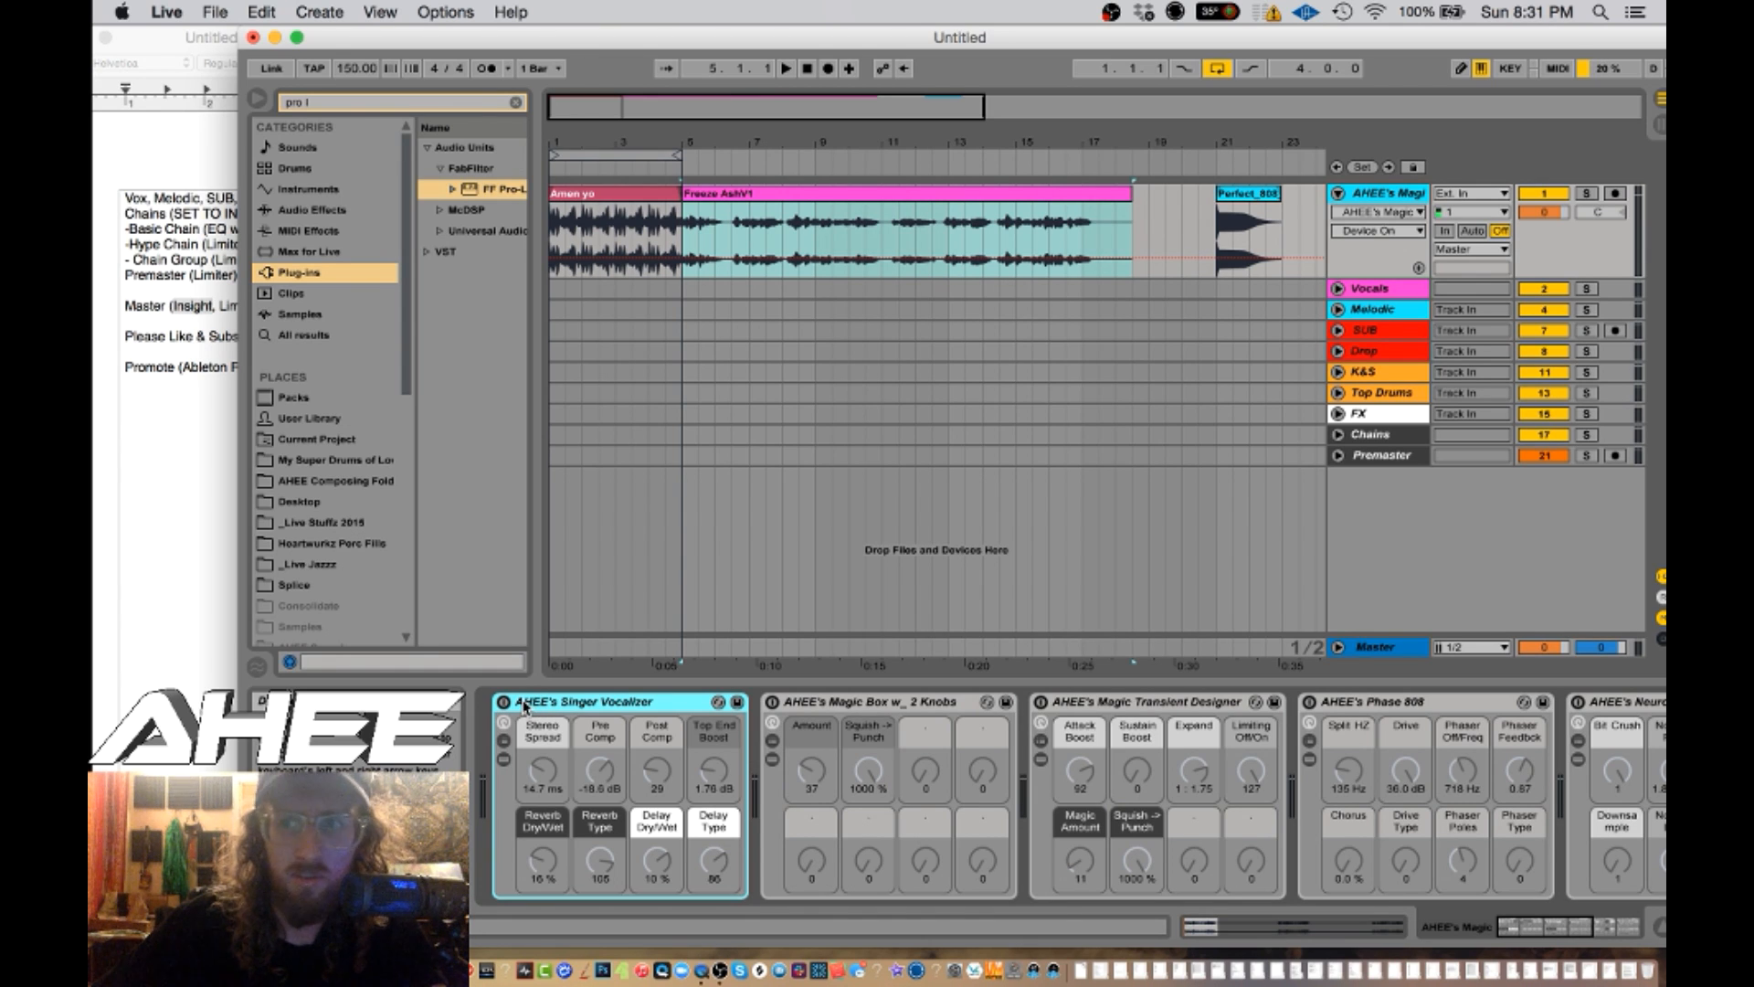
key(space)
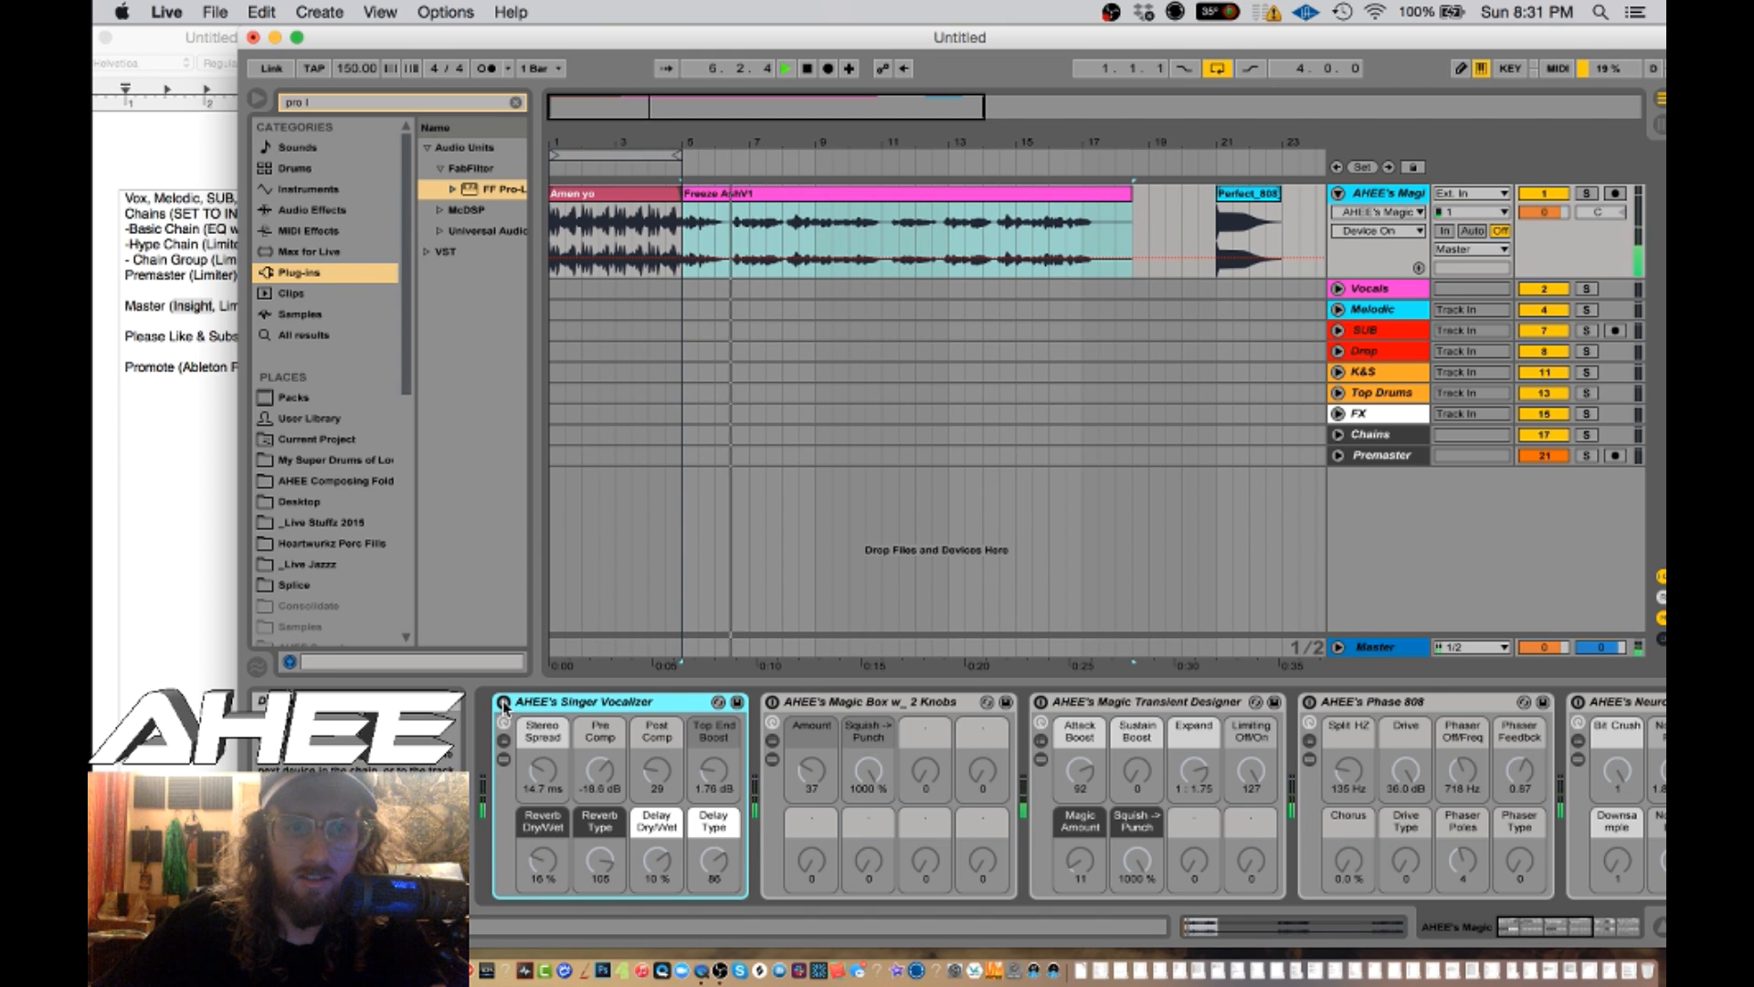
- Compare the vocal clip with AHEE's Singer Vocalizer on and off, stop playback and leave the device off
click(504, 704)
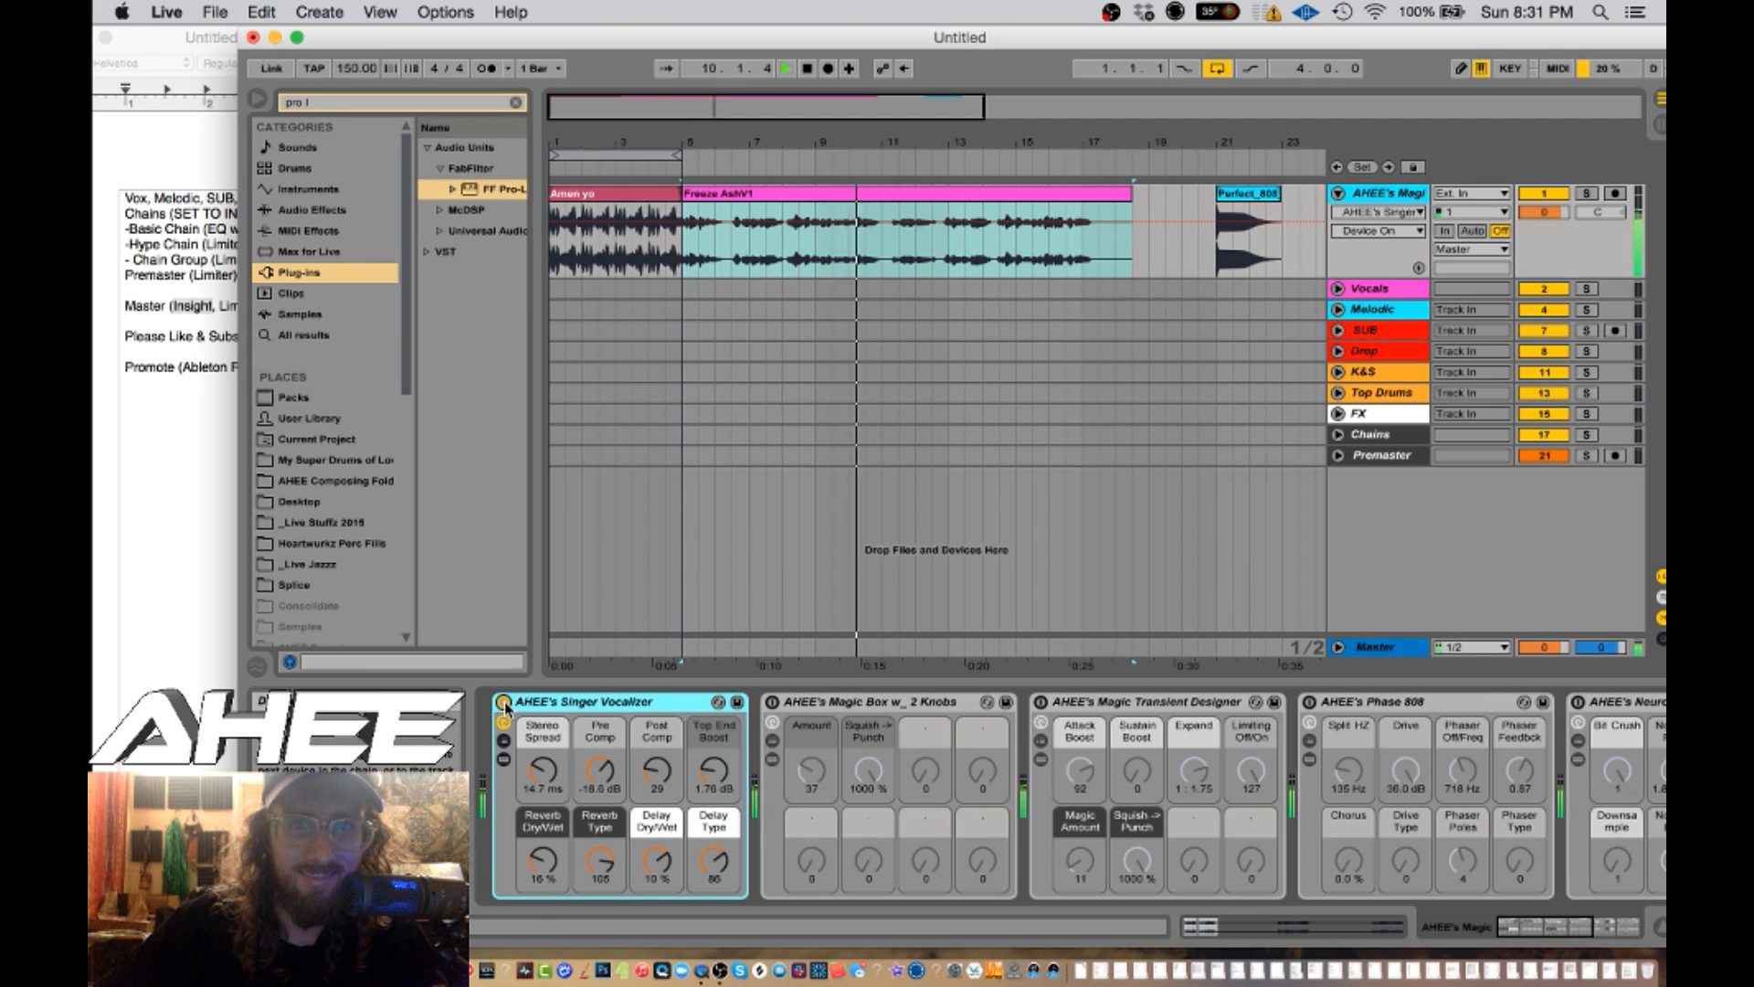
click(504, 703)
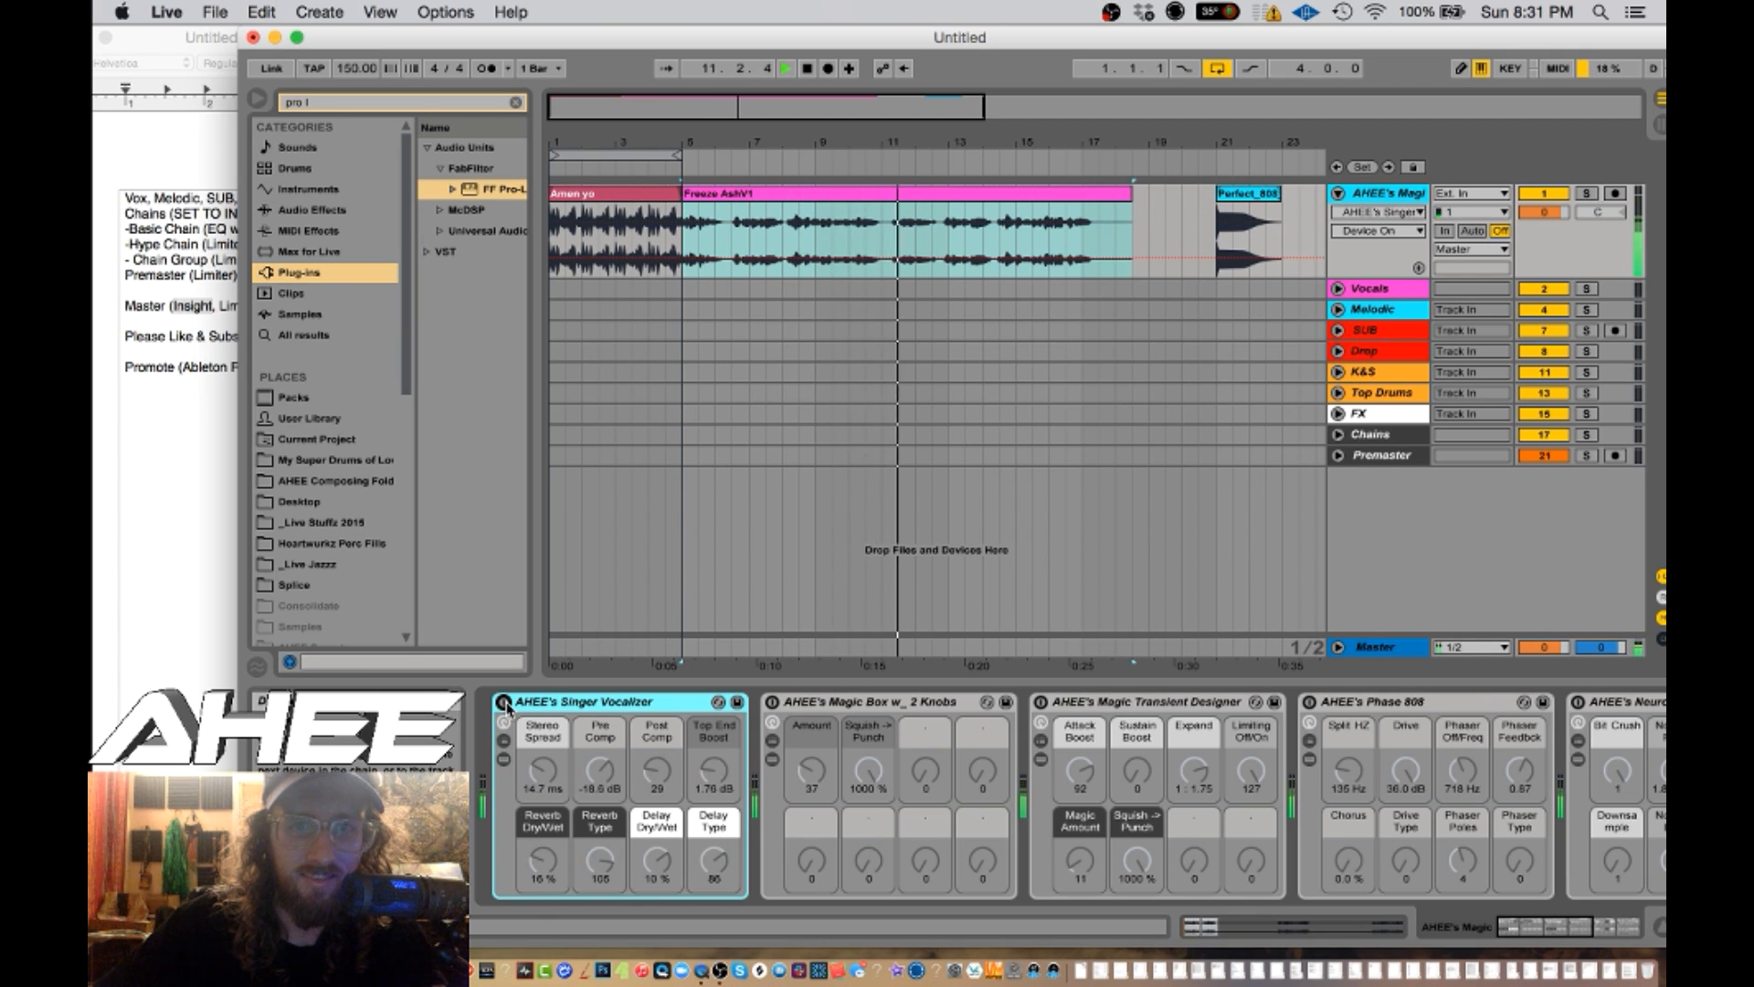
click(504, 703)
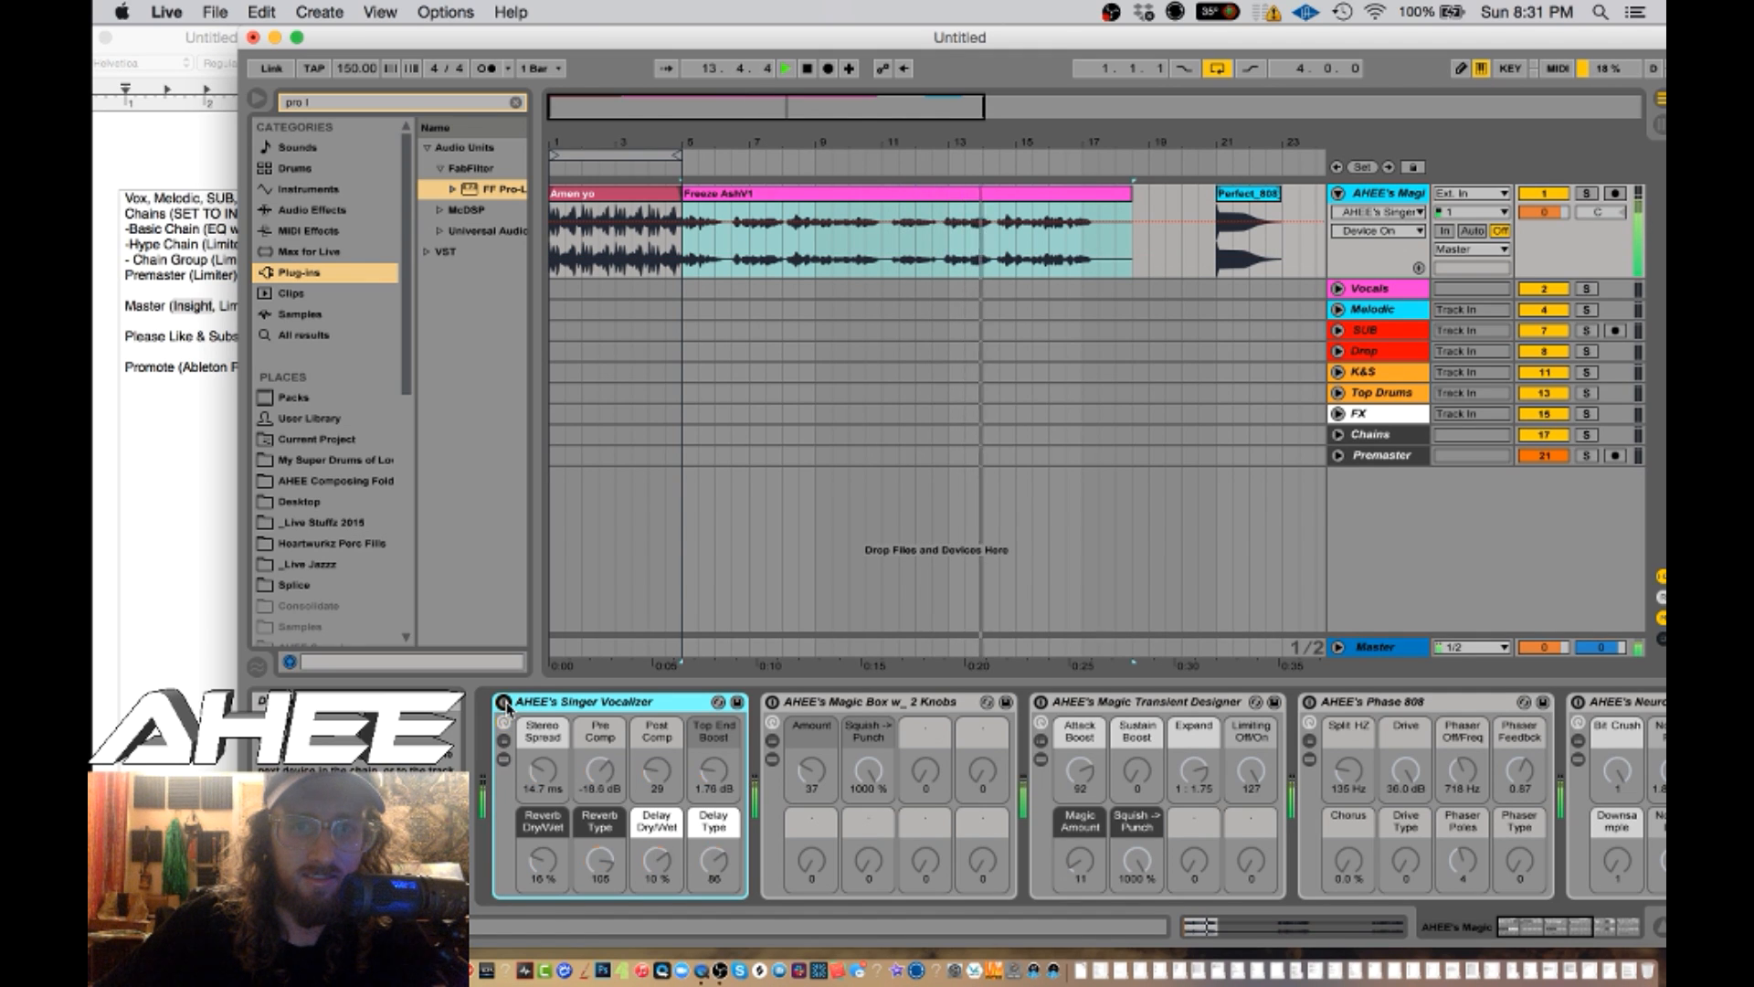
click(503, 704)
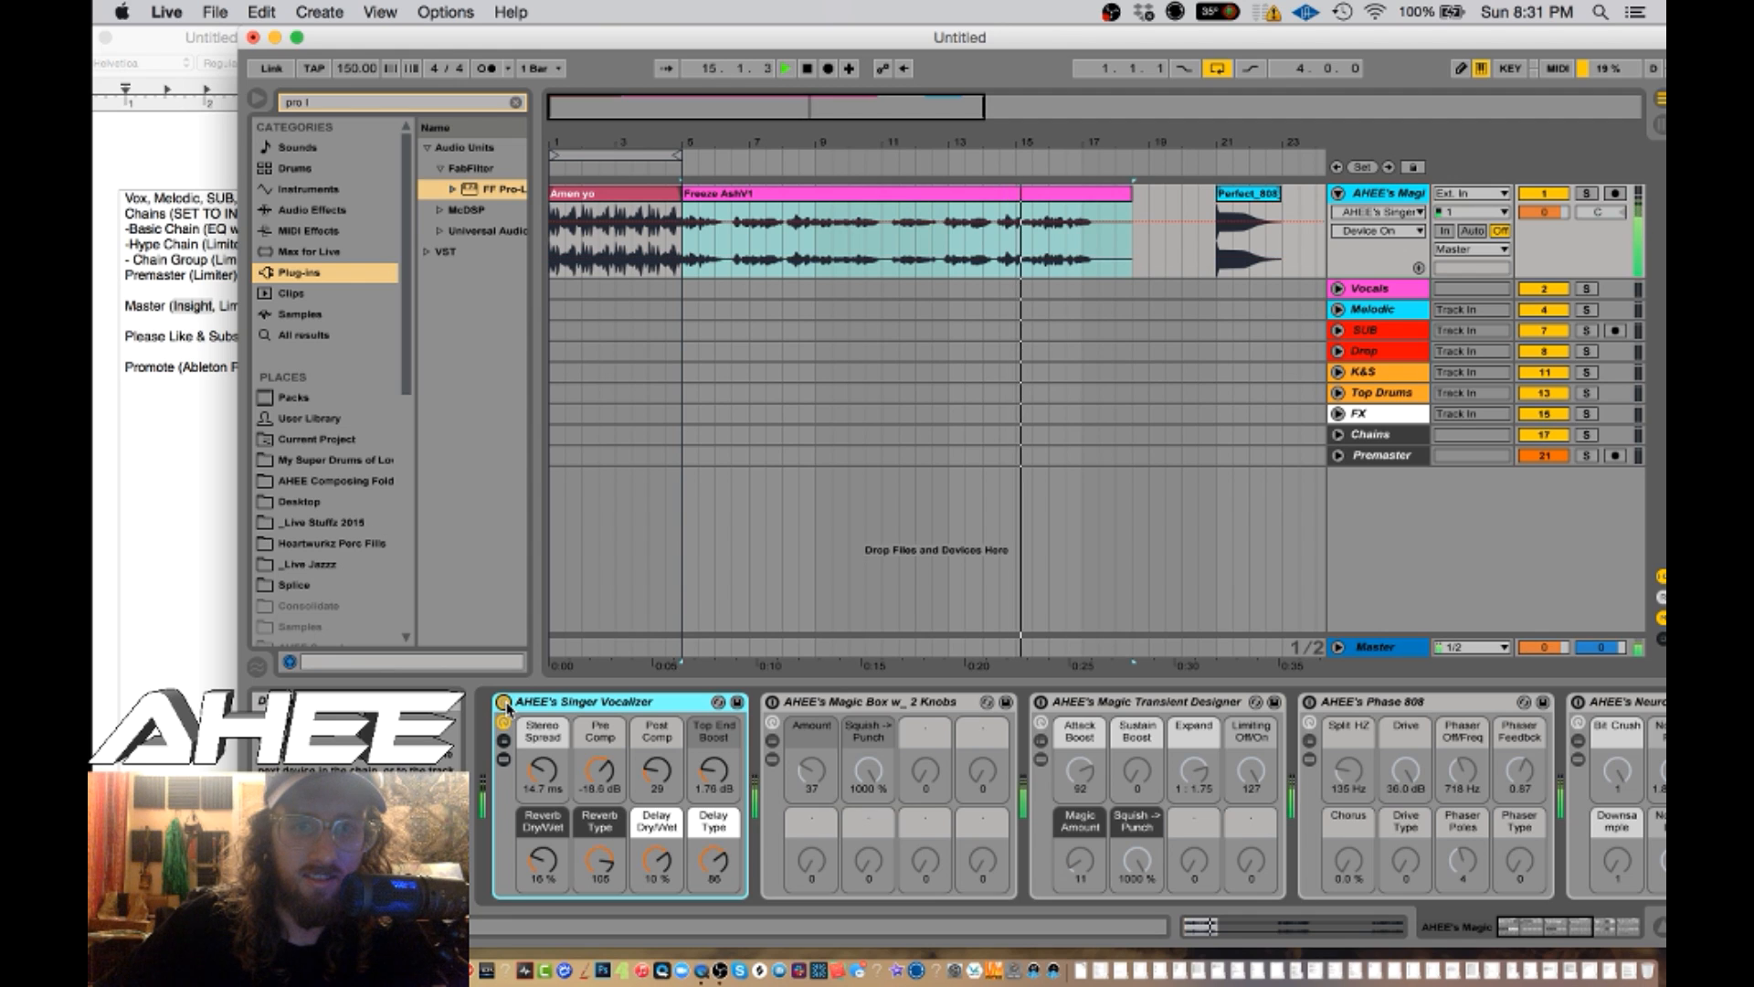
click(503, 703)
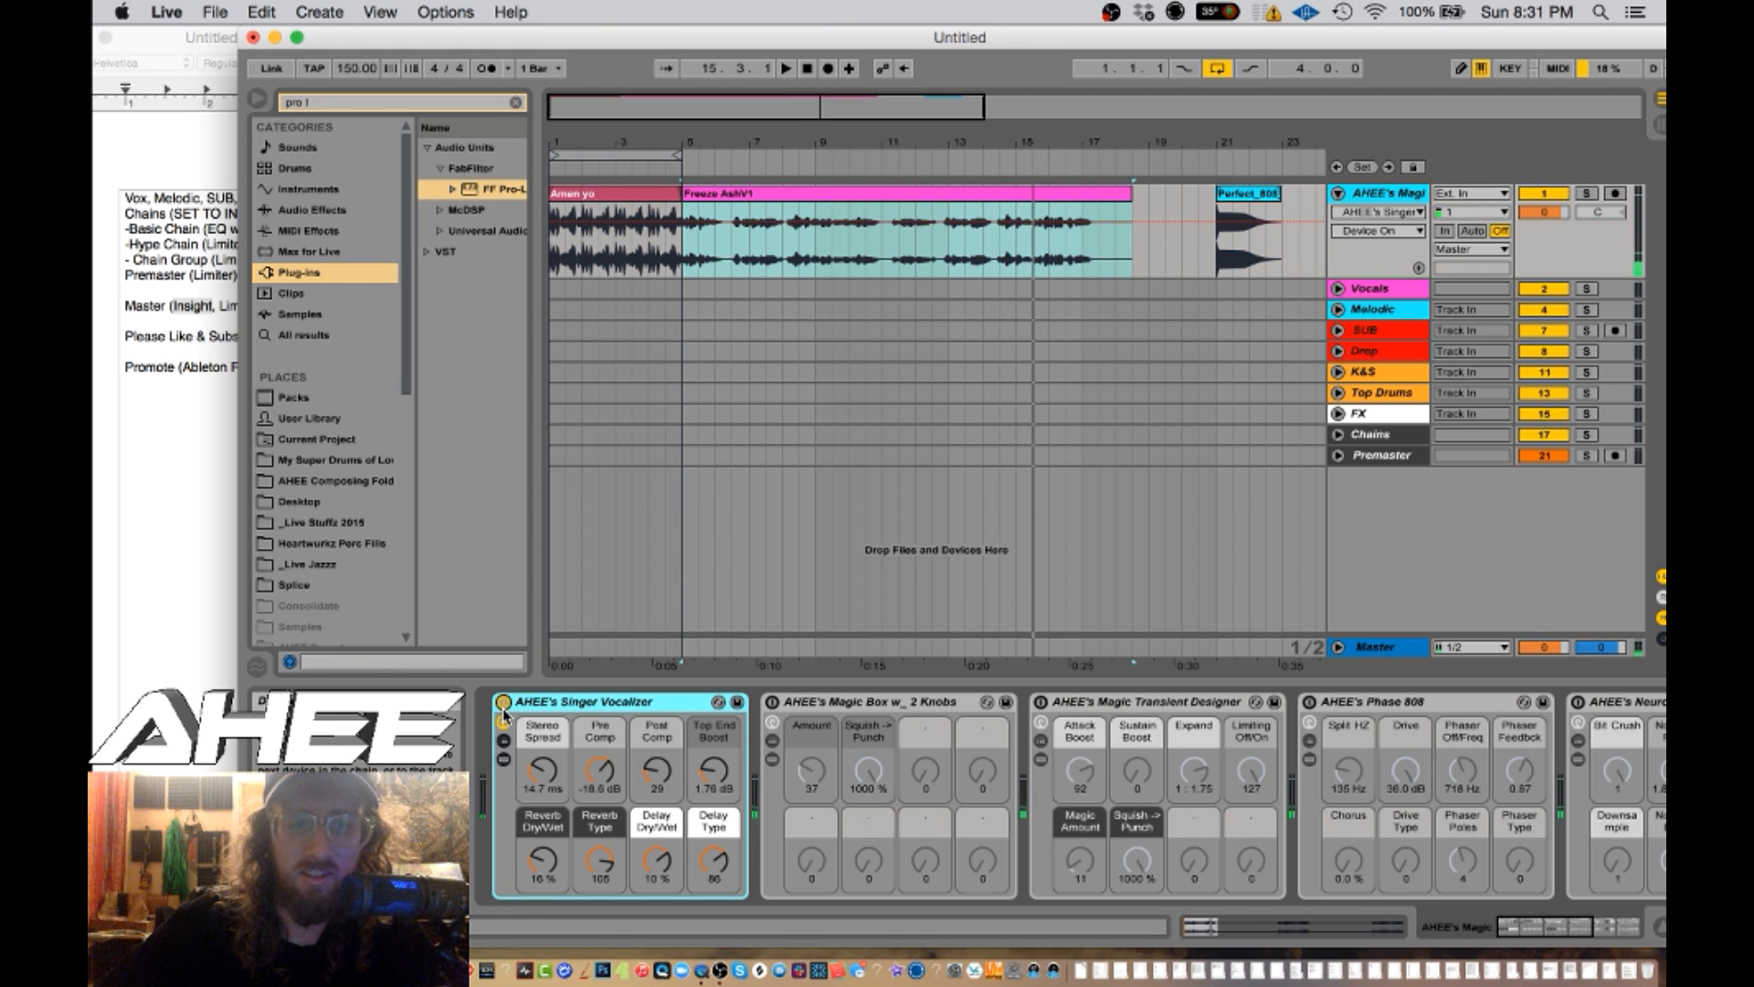
click(503, 704)
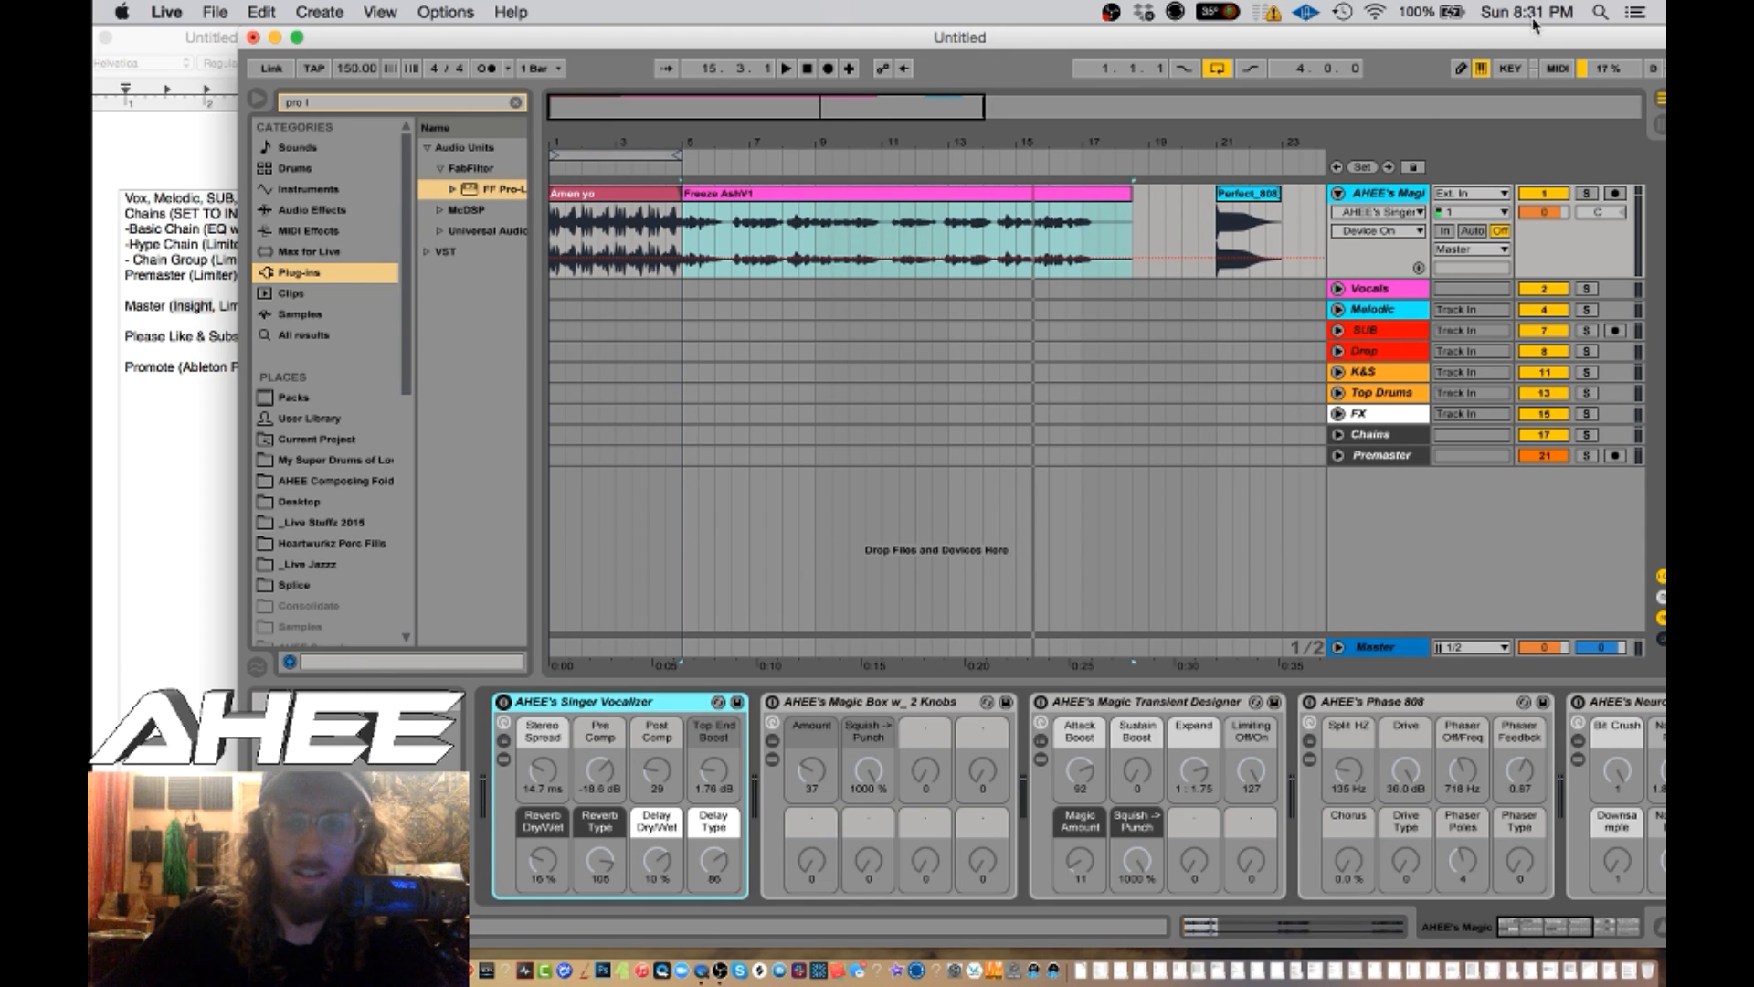
- Loop the Perfect_808 clip, show the end of the track's device chain and audition the unprocessed clip
click(1245, 199)
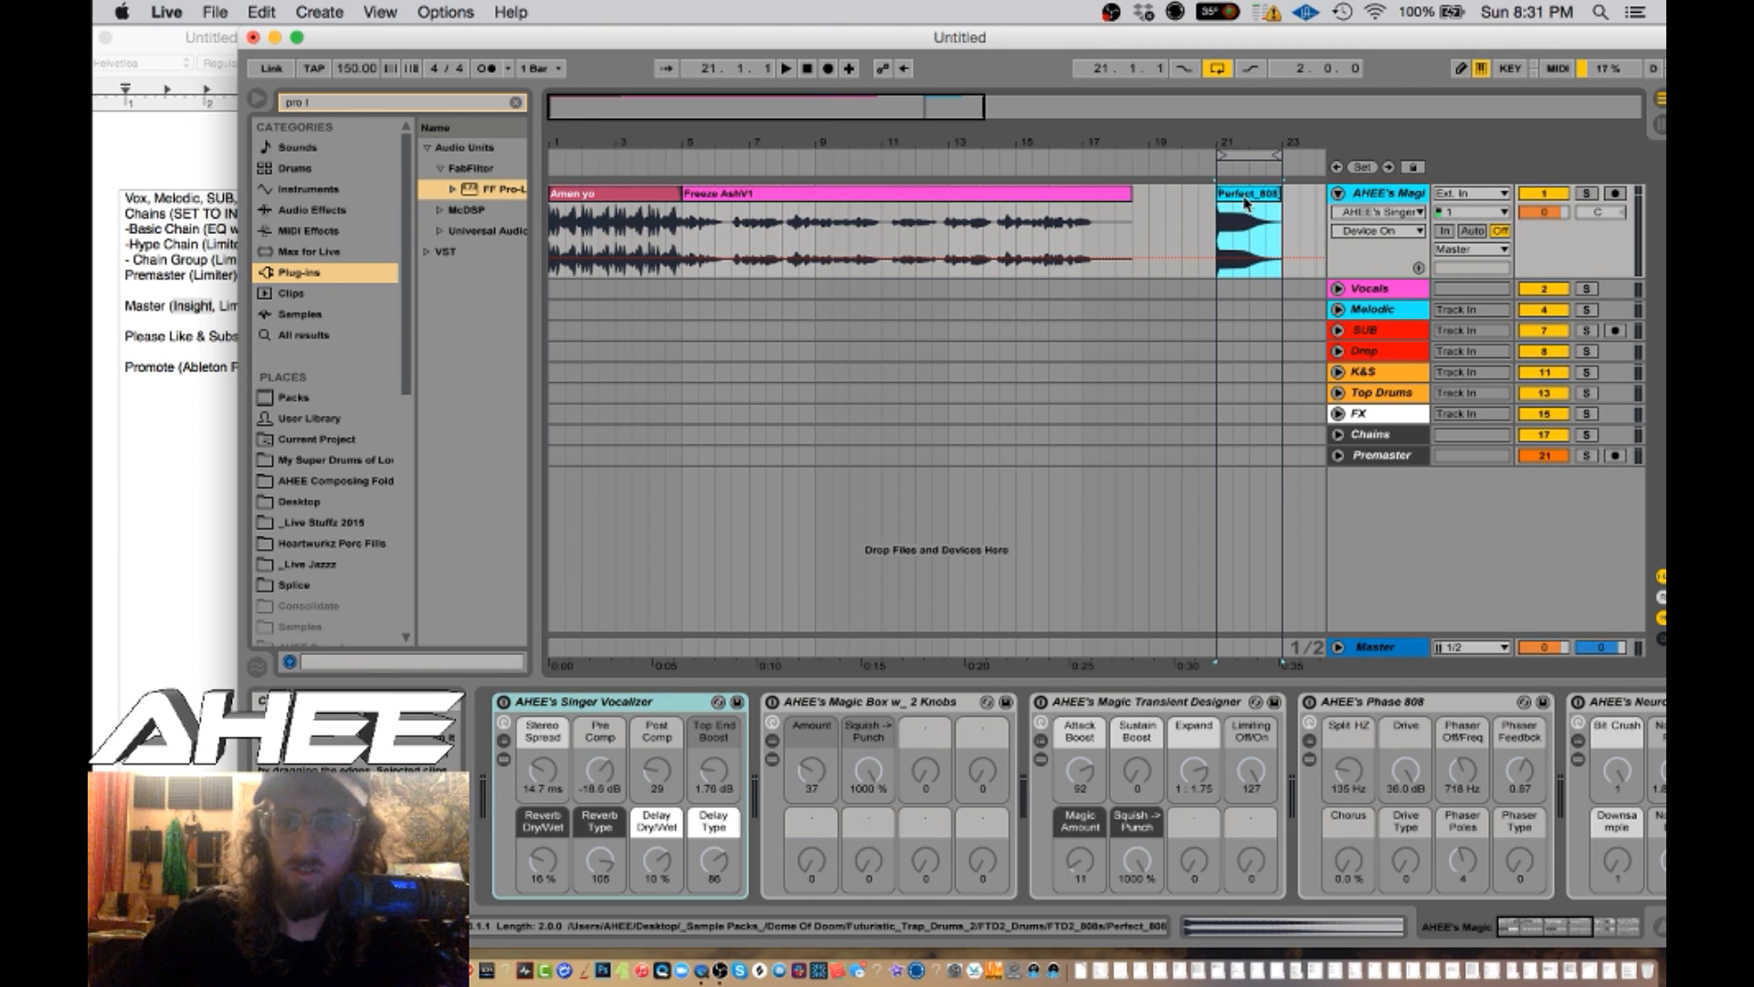
key(super+l)
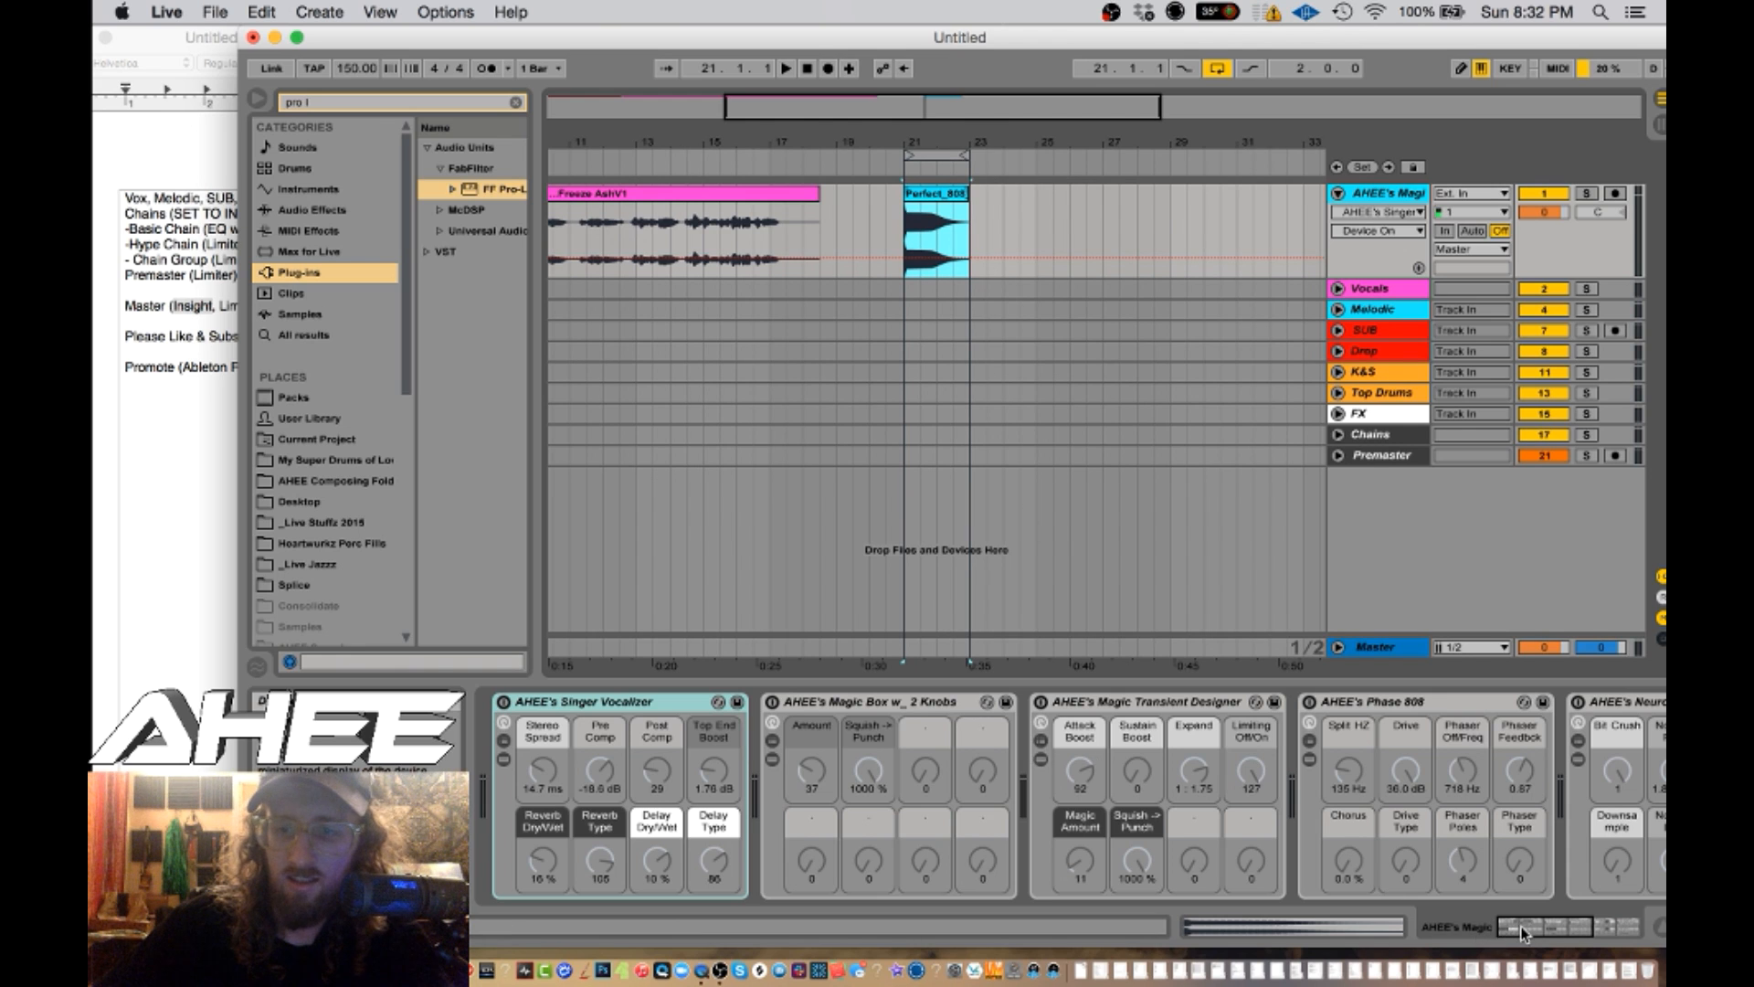
drag(1520, 924, 1574, 928)
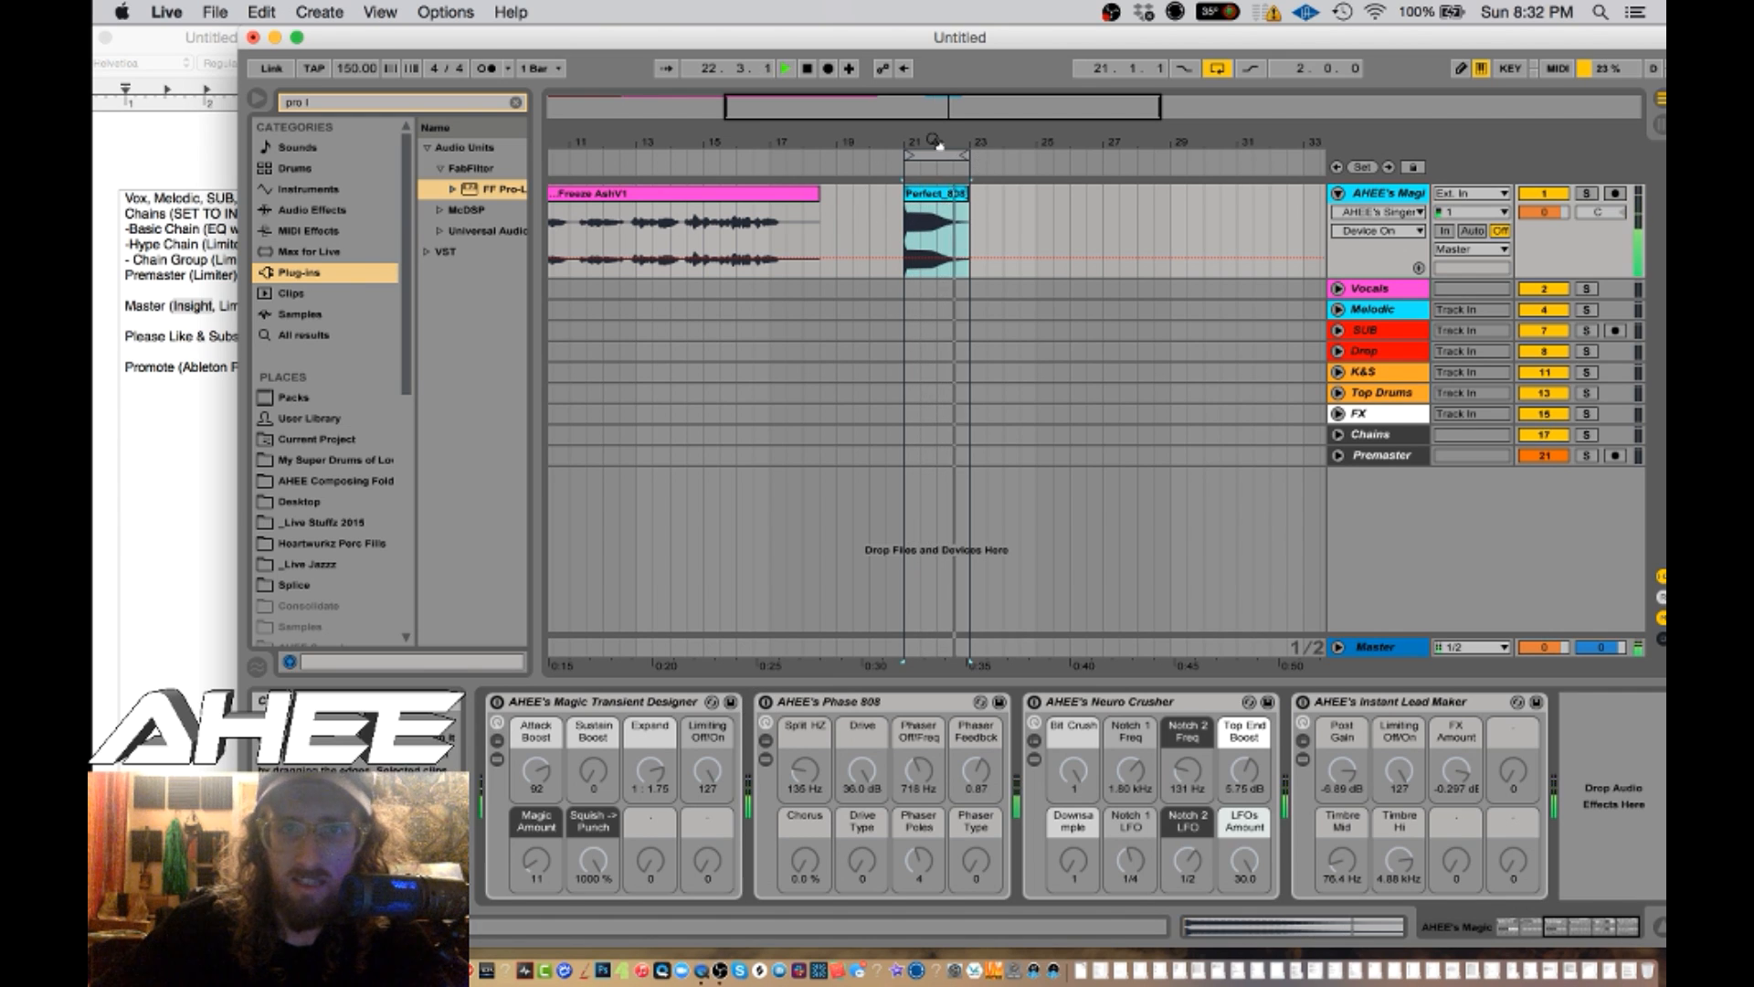
drag(932, 149, 915, 160)
key(space)
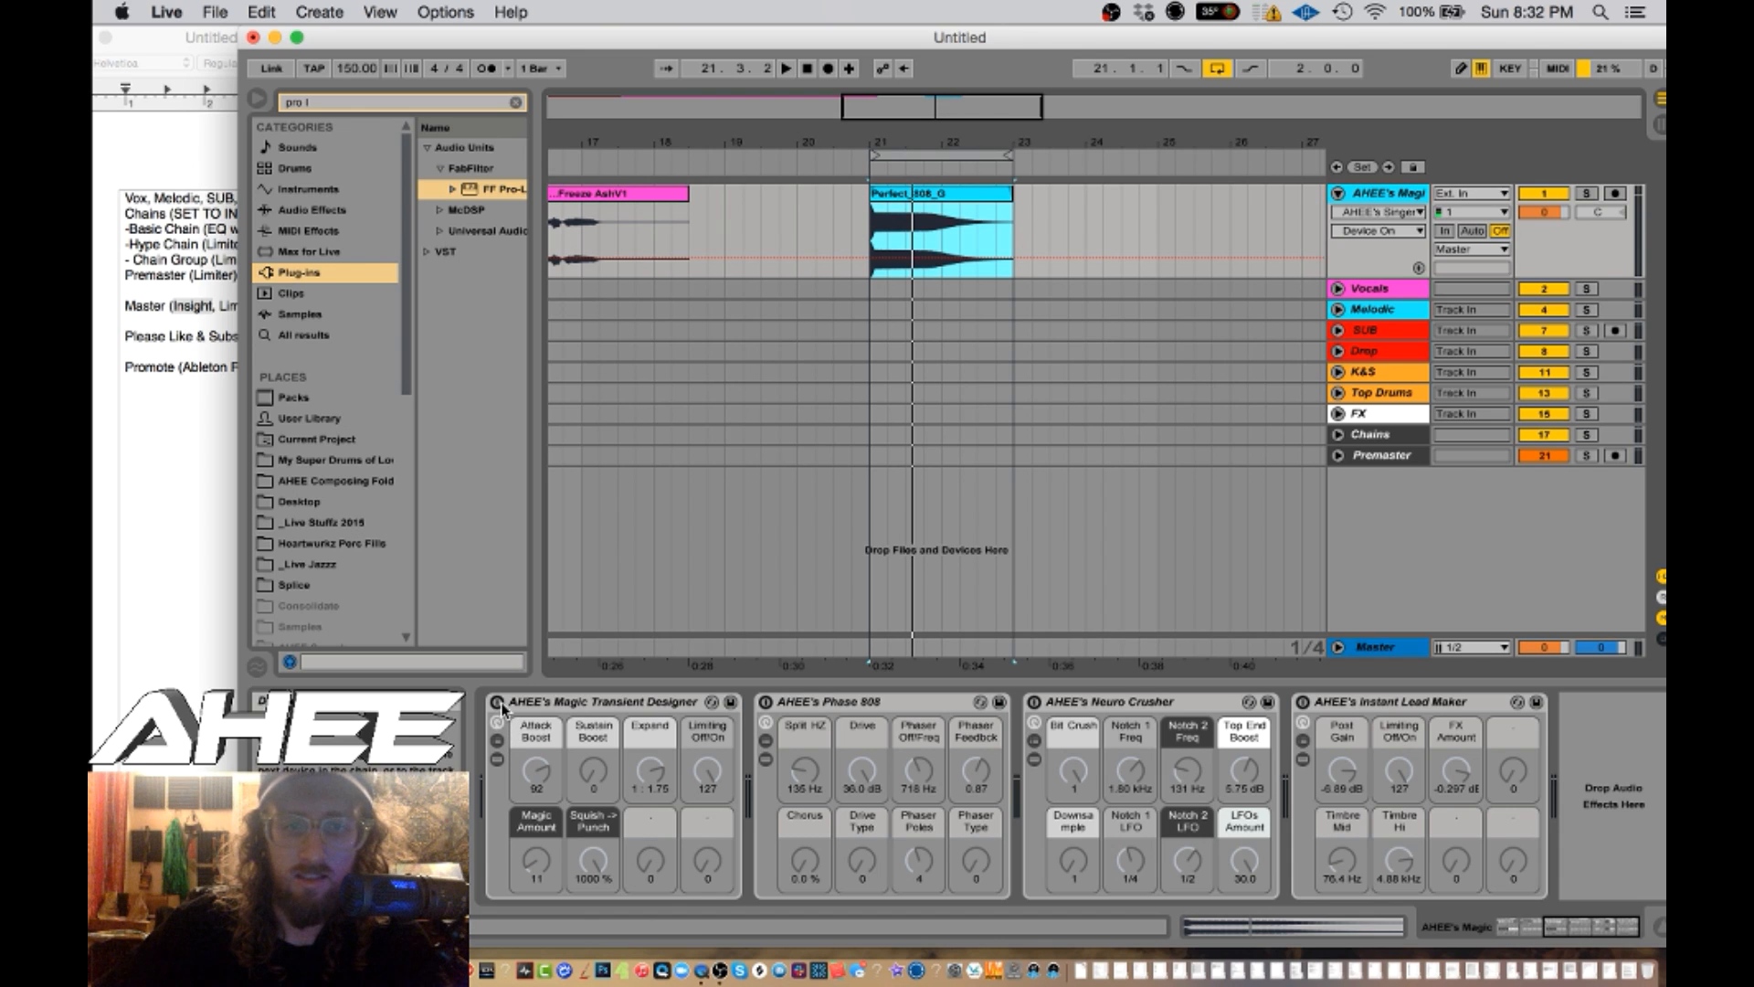
- Audition the looped Perfect_808 clip dry and with AHEE's Phase 808 turned on
key(space)
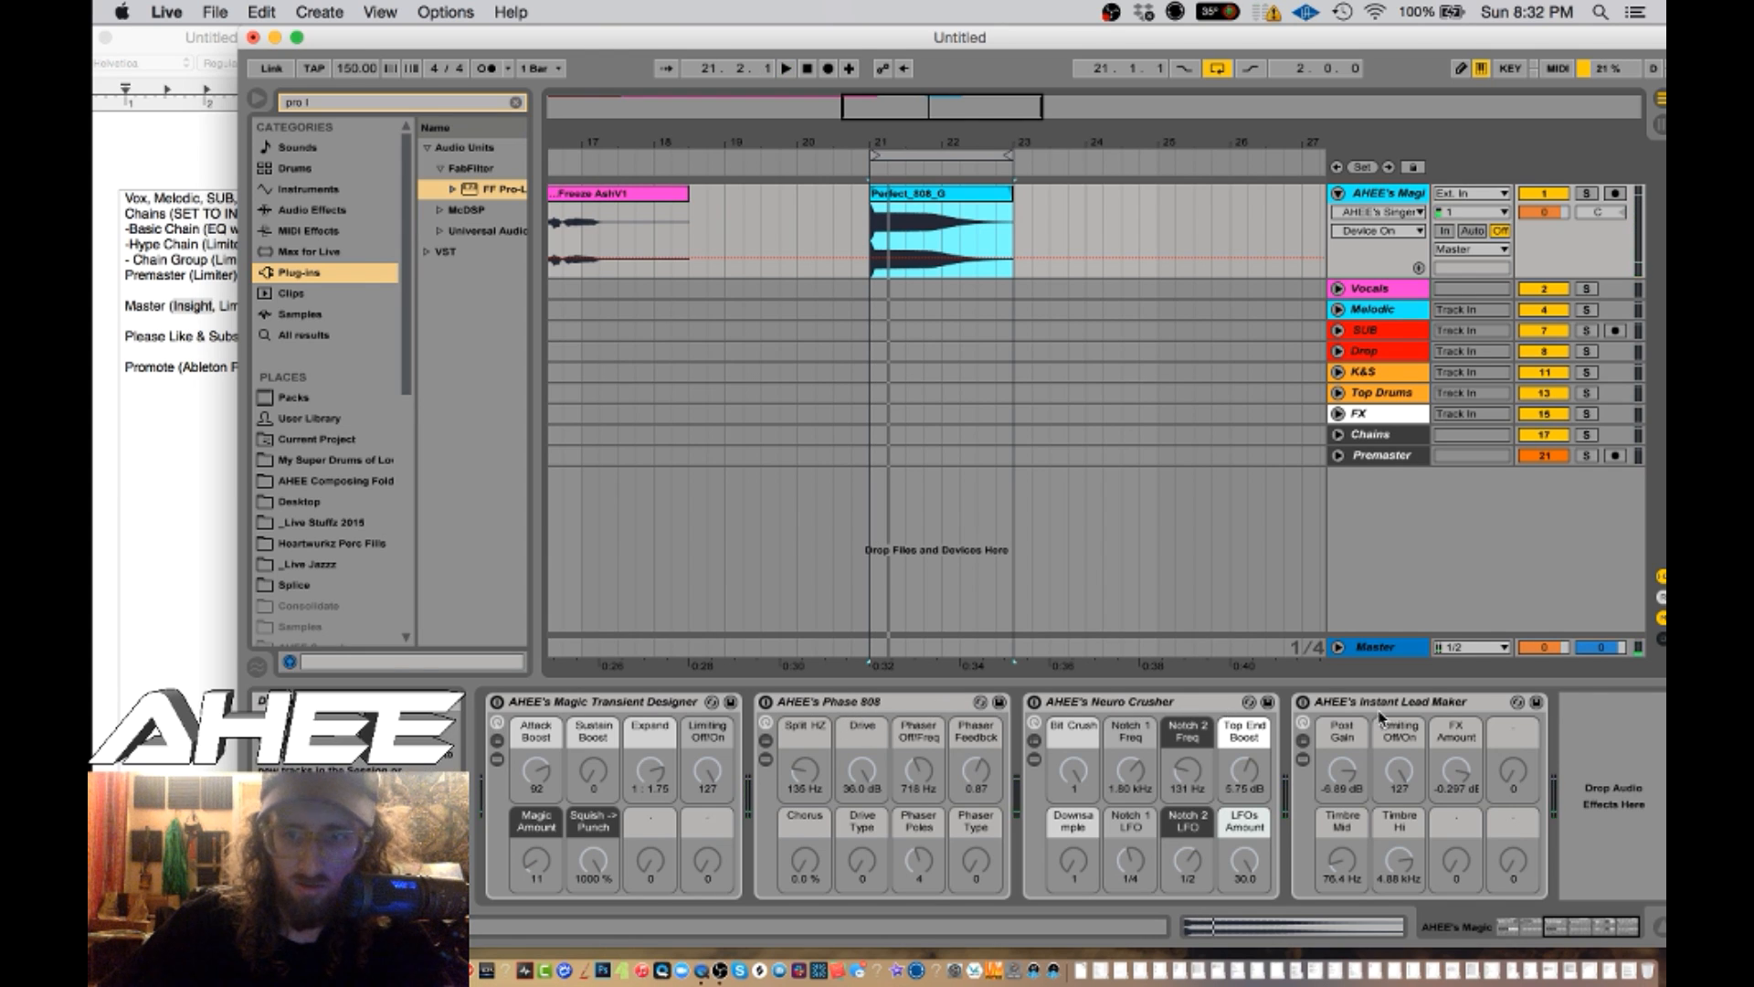
key(space)
click(765, 705)
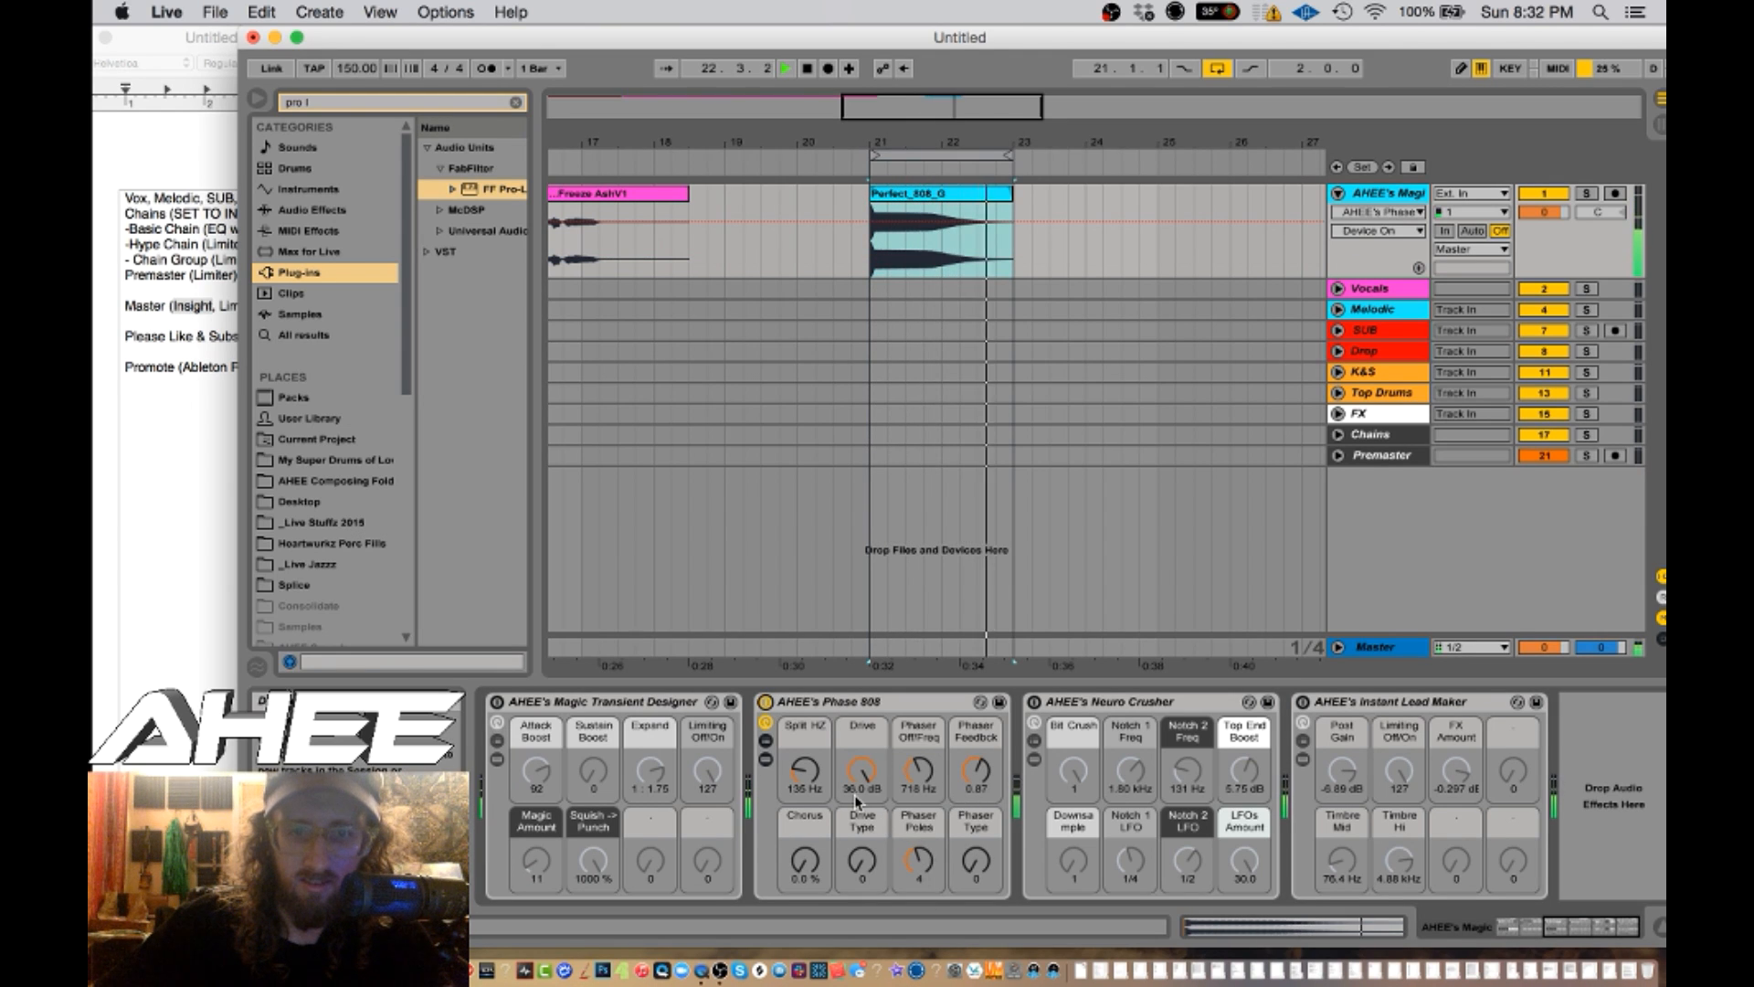
- Set Phase 808's Phaser Off/Freq to 4.95 kHz, Phaser Type to 84, Chorus to 60 % and Split HZ to 68.9 Hz, and turn the rack off
drag(918, 772, 919, 731)
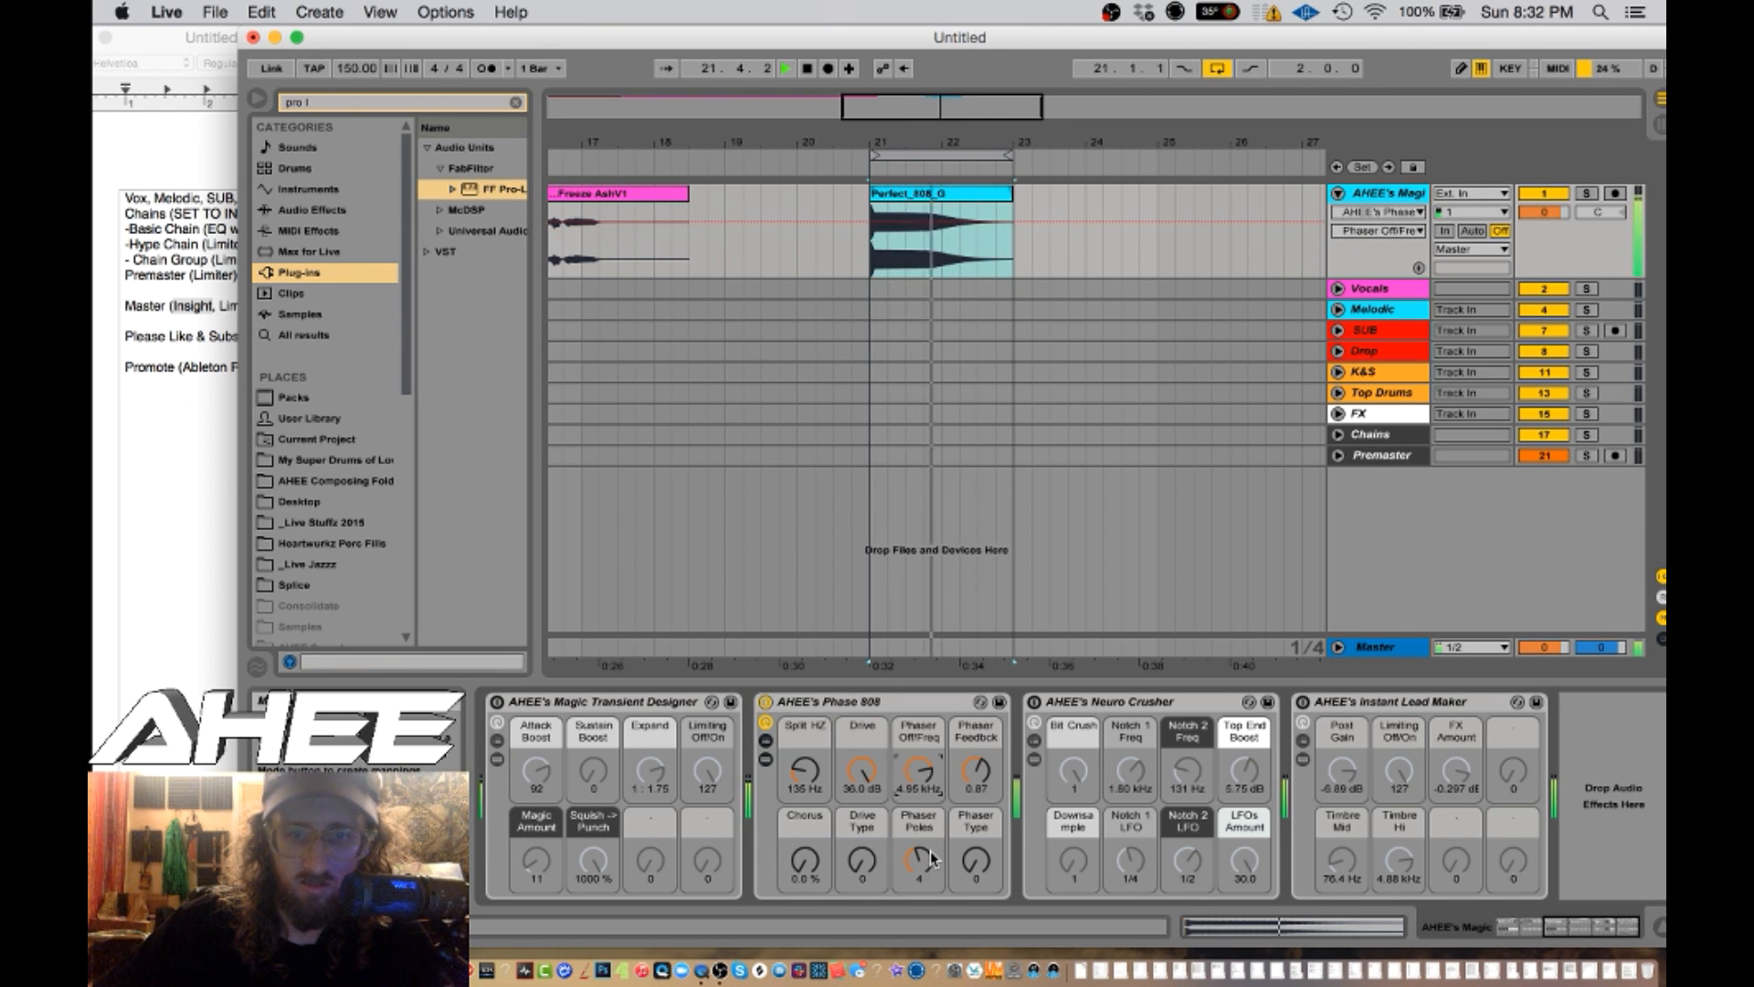
click(919, 859)
drag(976, 862, 976, 822)
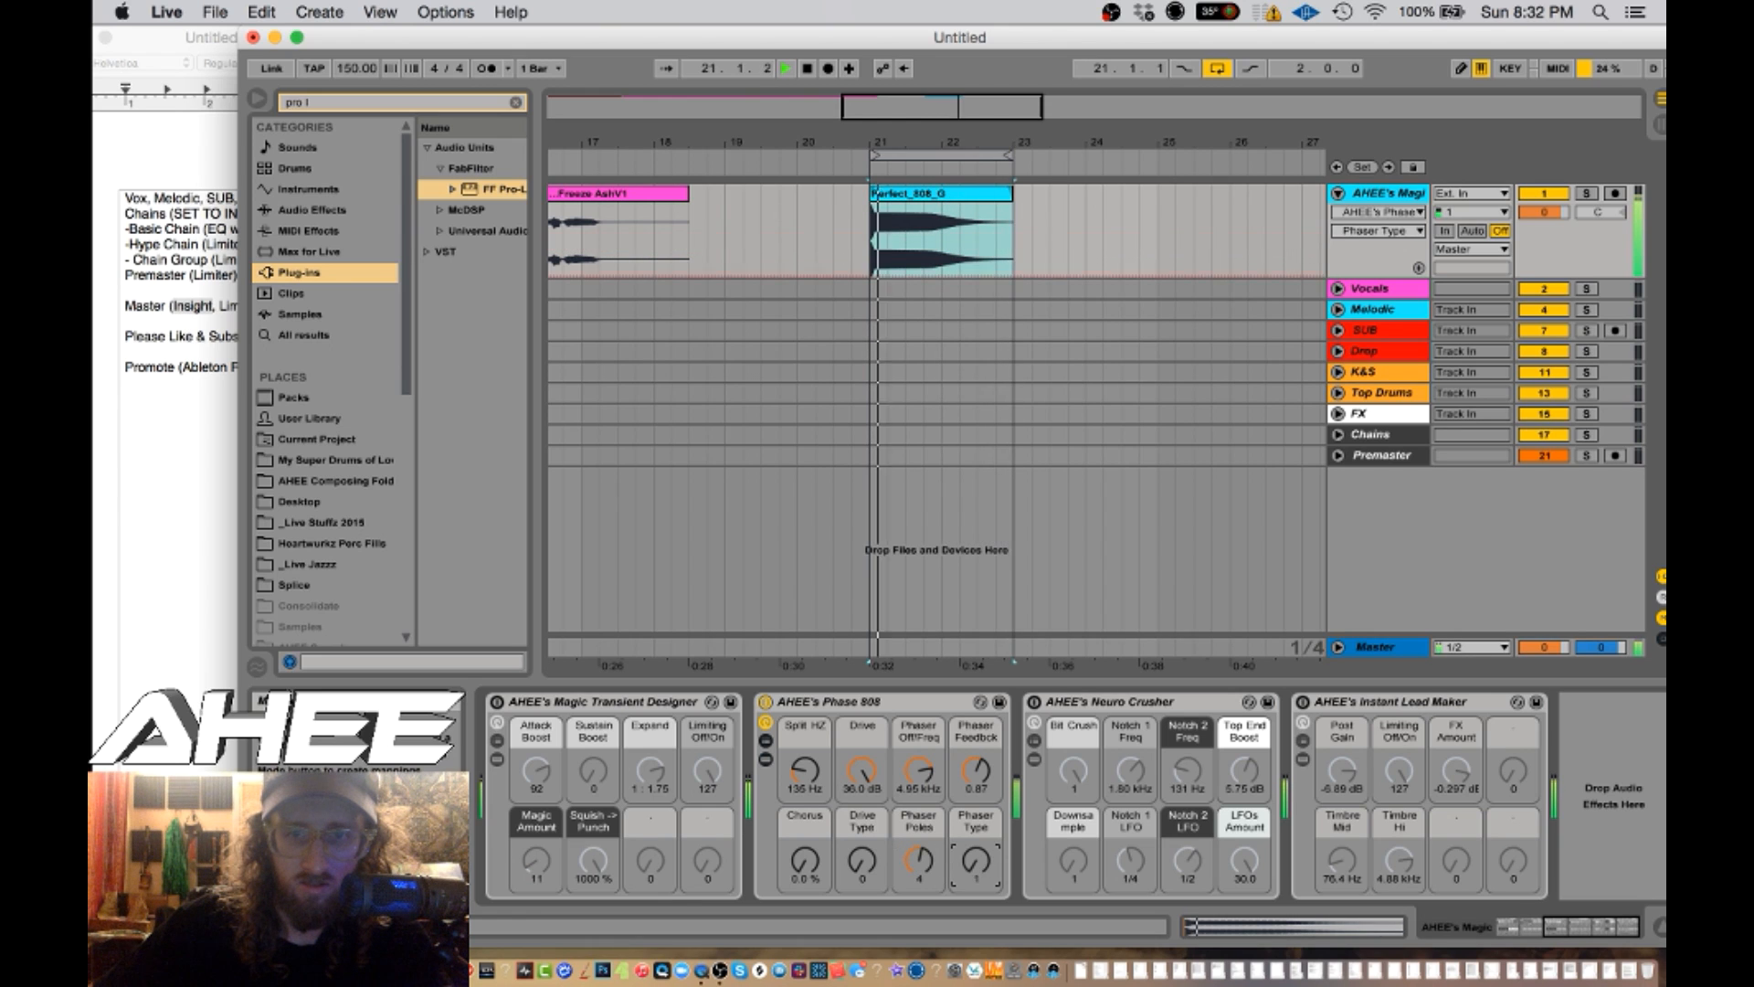
drag(806, 868, 806, 836)
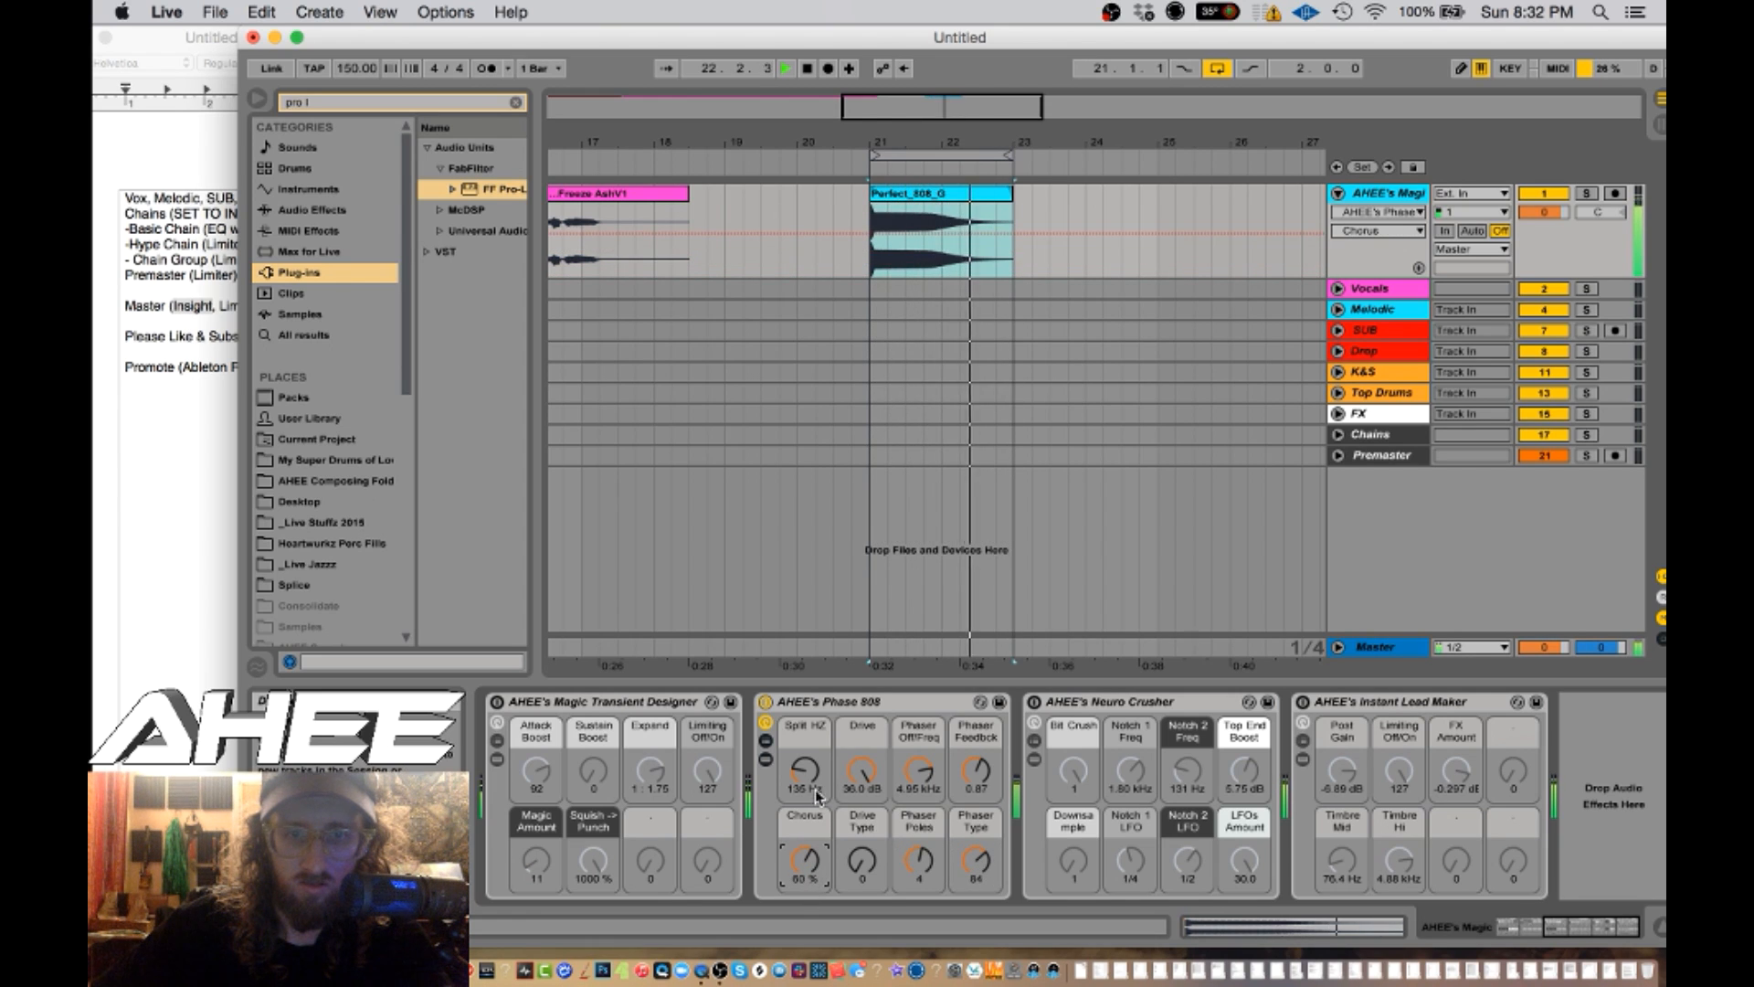
mouse_move(806, 777)
mouse_down()
mouse_move(806, 742)
mouse_move(807, 802)
mouse_up()
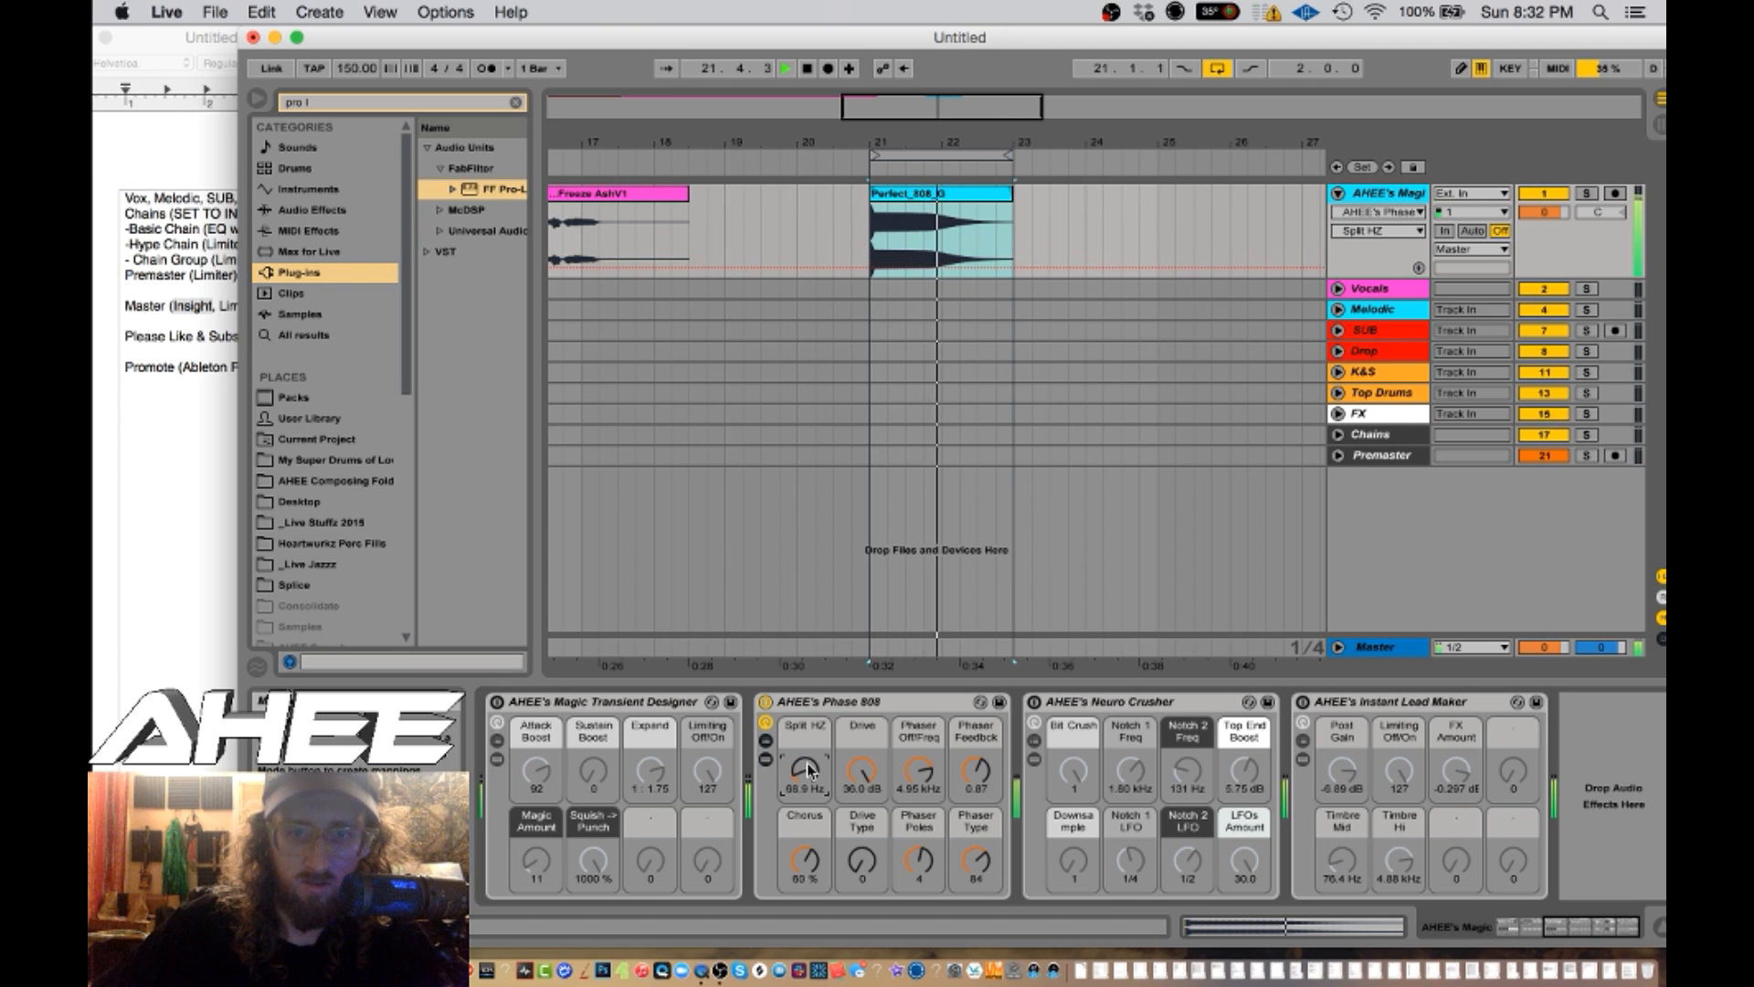
click(766, 703)
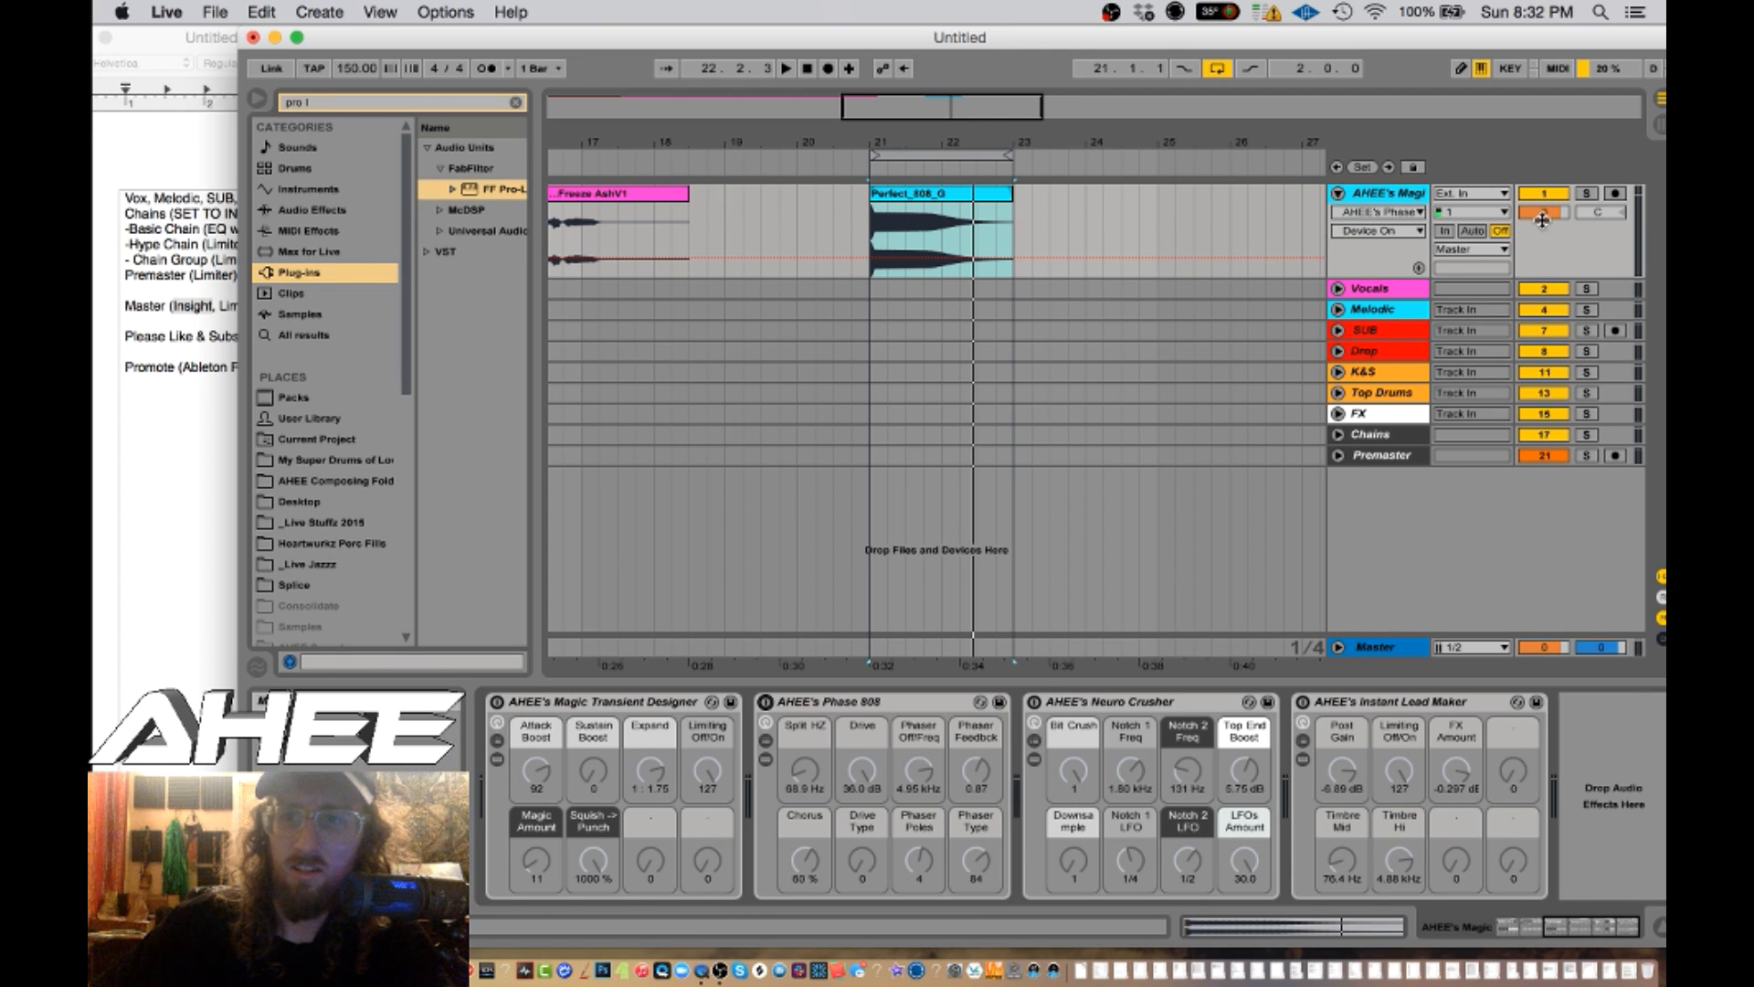
- Lower the 808 clip's track volume to -3.2 dB and audition the clip with AHEE's Neuro Crusher turned on
drag(1542, 219, 1541, 223)
key(space)
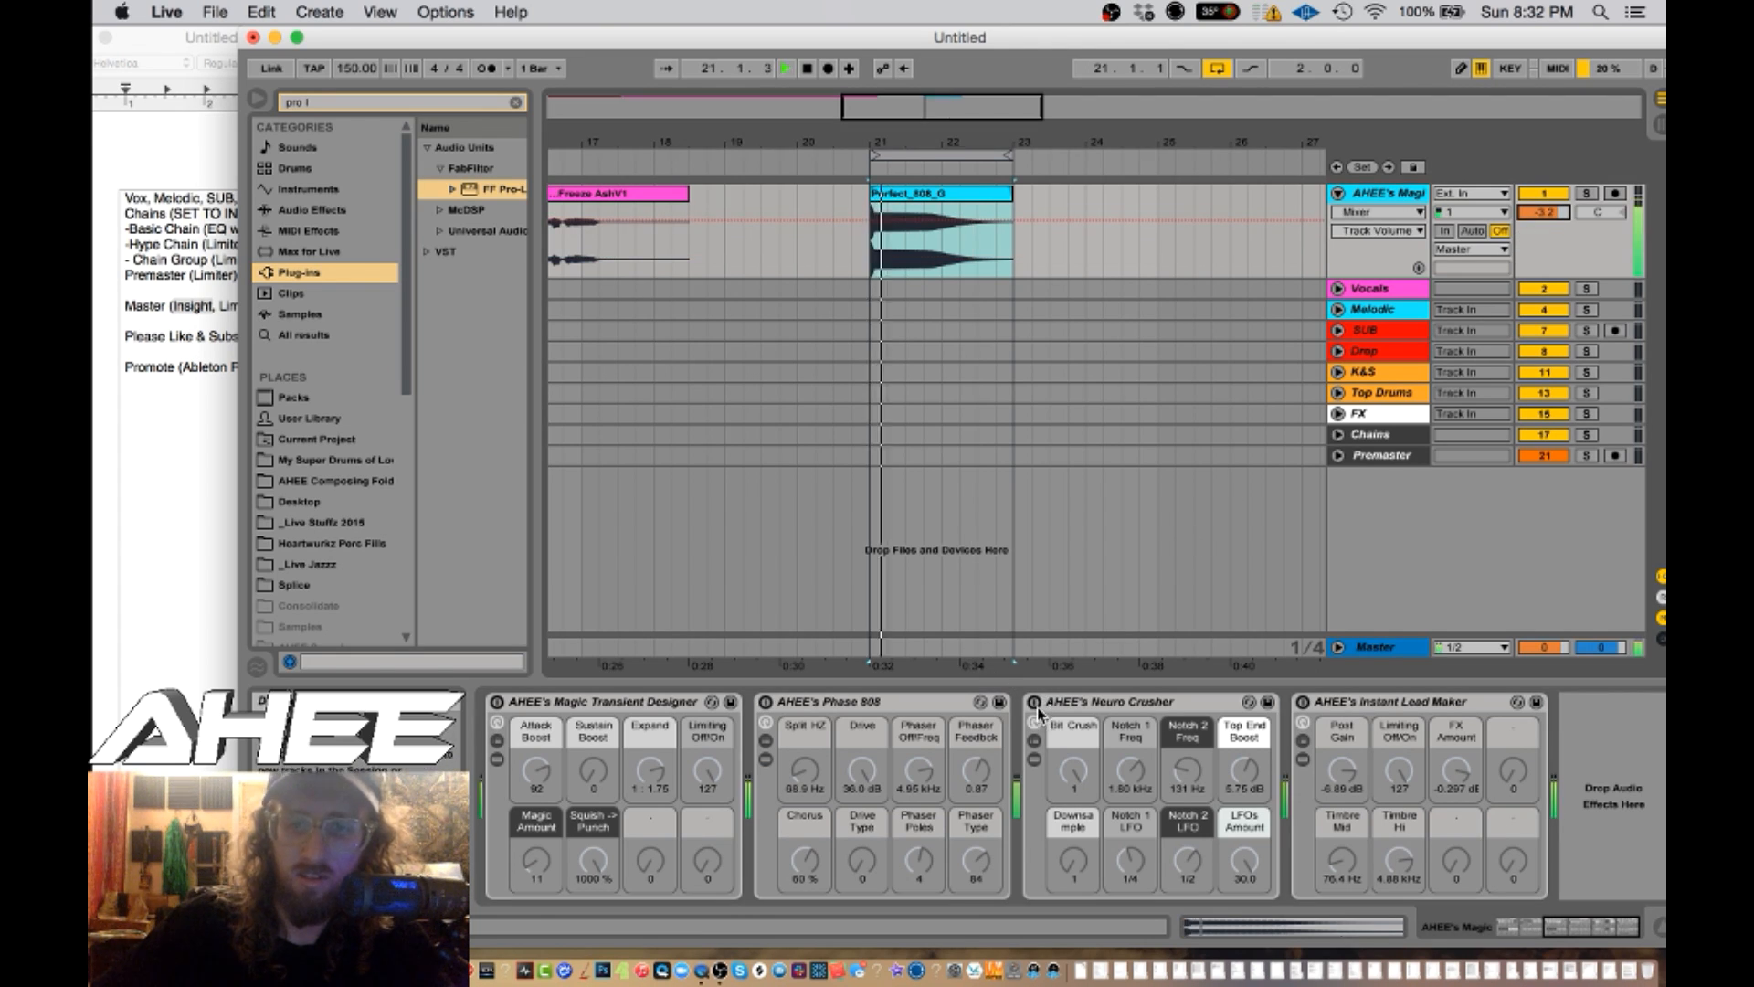
click(1033, 701)
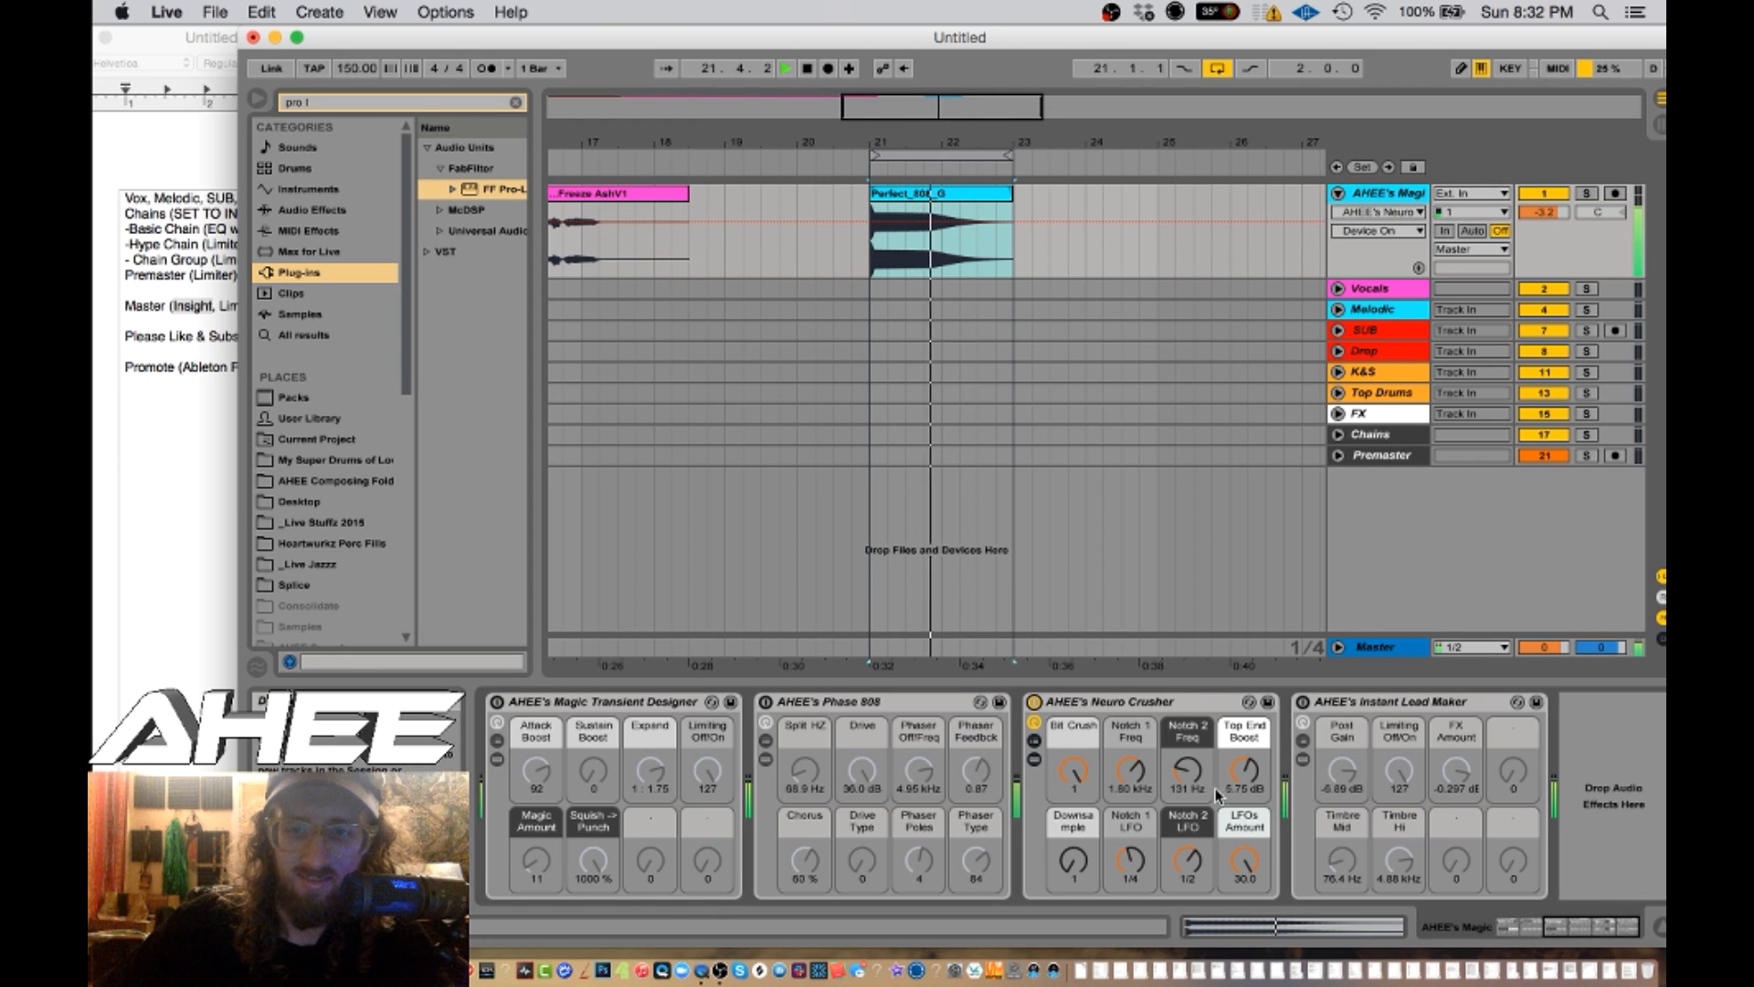
key(space)
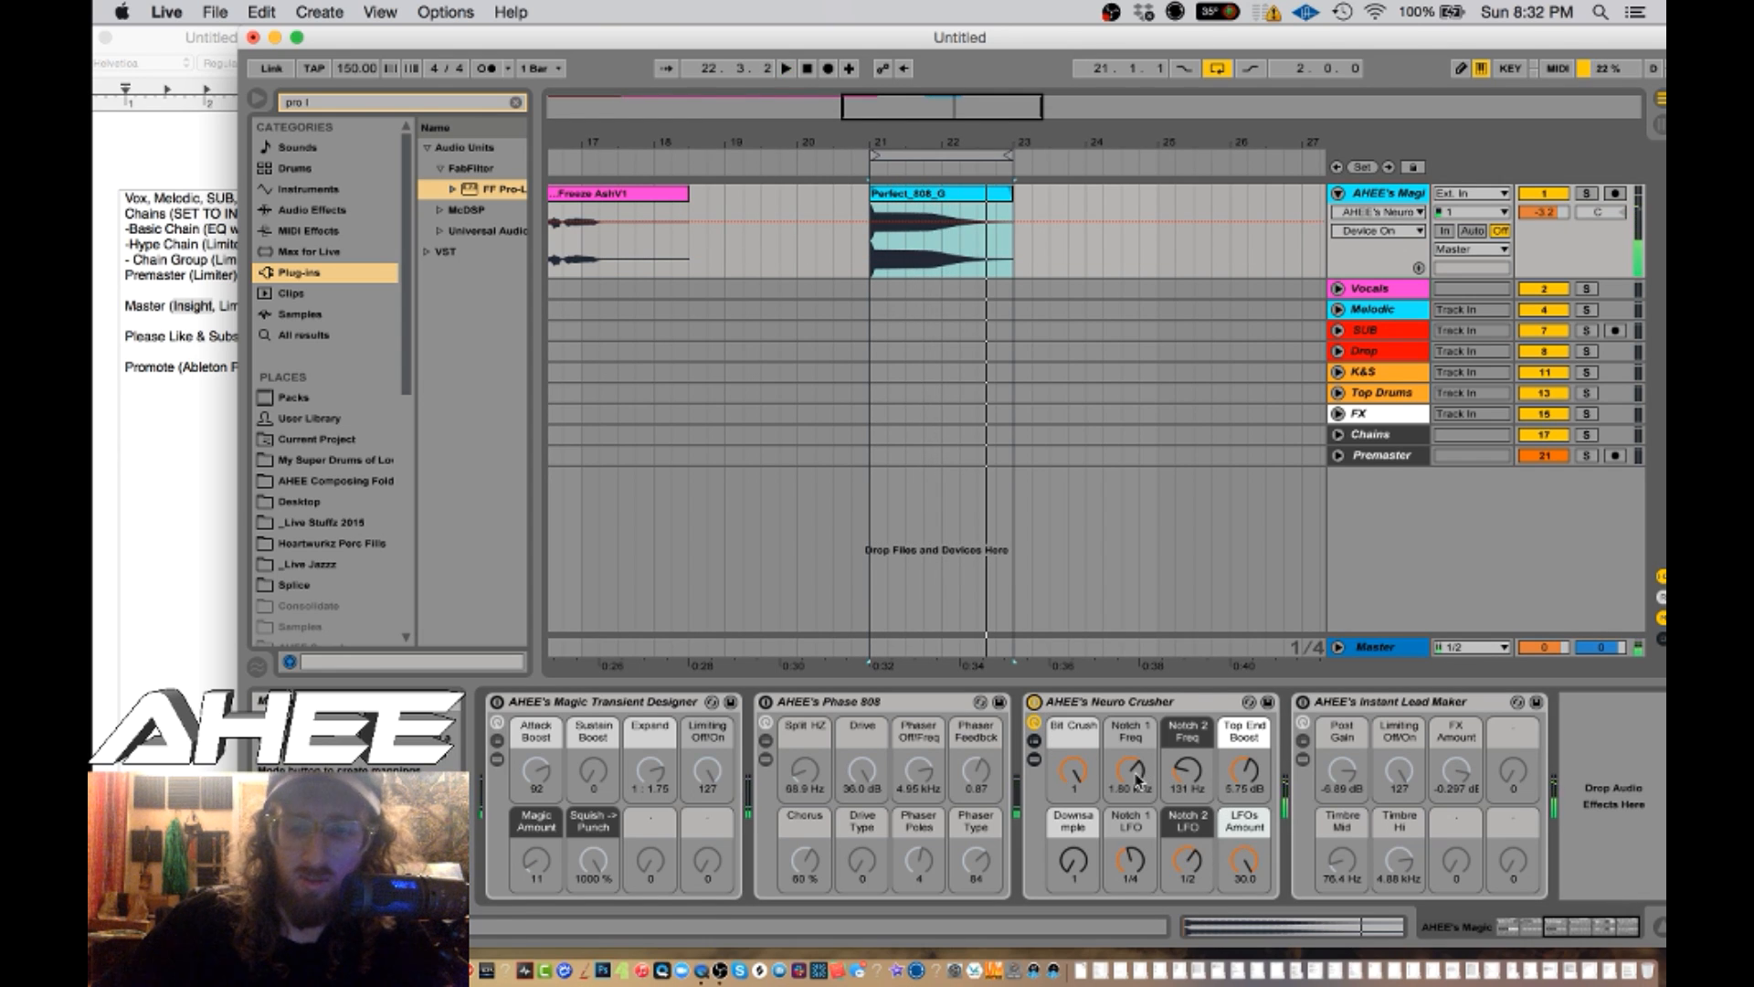
- Set Neuro Crusher's Notch 1 Freq to 1.12 kHz, Notch 1 LFO to 1/24 and LFOs Amount to 8.03, and adjust Bit Crush and Downsample
drag(1136, 779, 1074, 818)
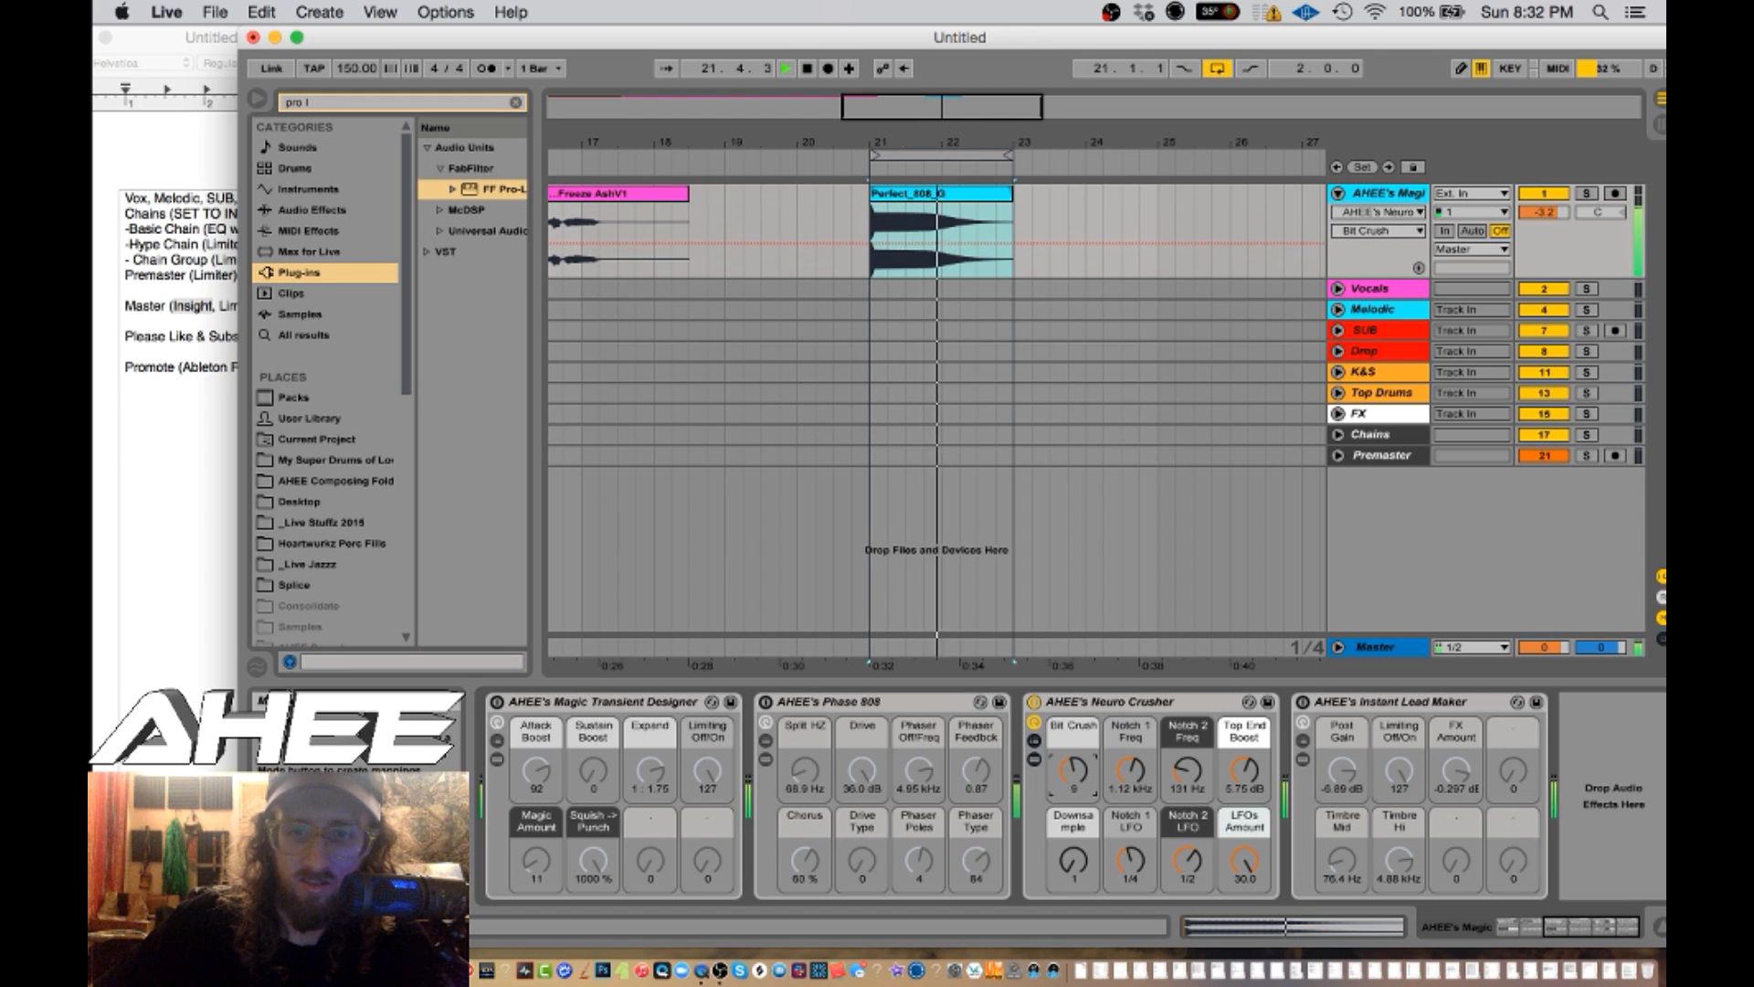
drag(1086, 879, 1131, 897)
drag(1244, 866, 1243, 947)
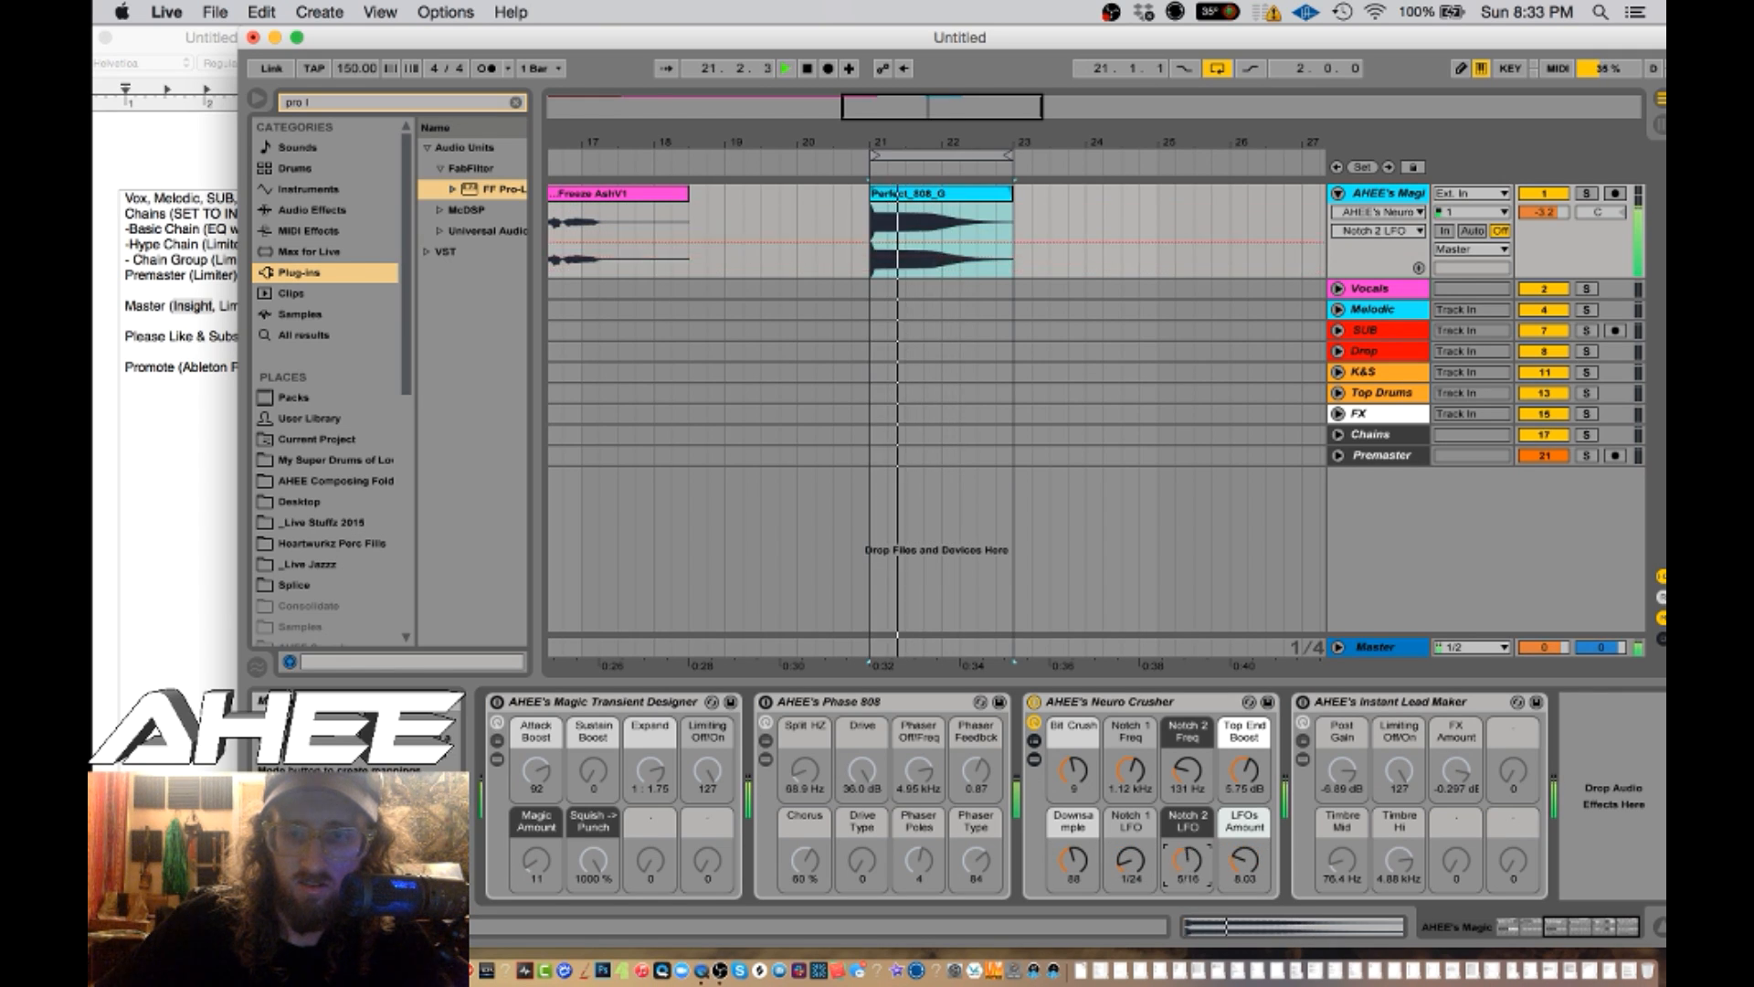
- Set Neuro Crusher's Notch 2 LFO to 1, Bit Crush to 14 and Downsample to 1, and turn the rack off
drag(1187, 861, 1188, 850)
mouse_move(1073, 773)
mouse_down()
mouse_move(1076, 847)
mouse_move(1081, 745)
mouse_up()
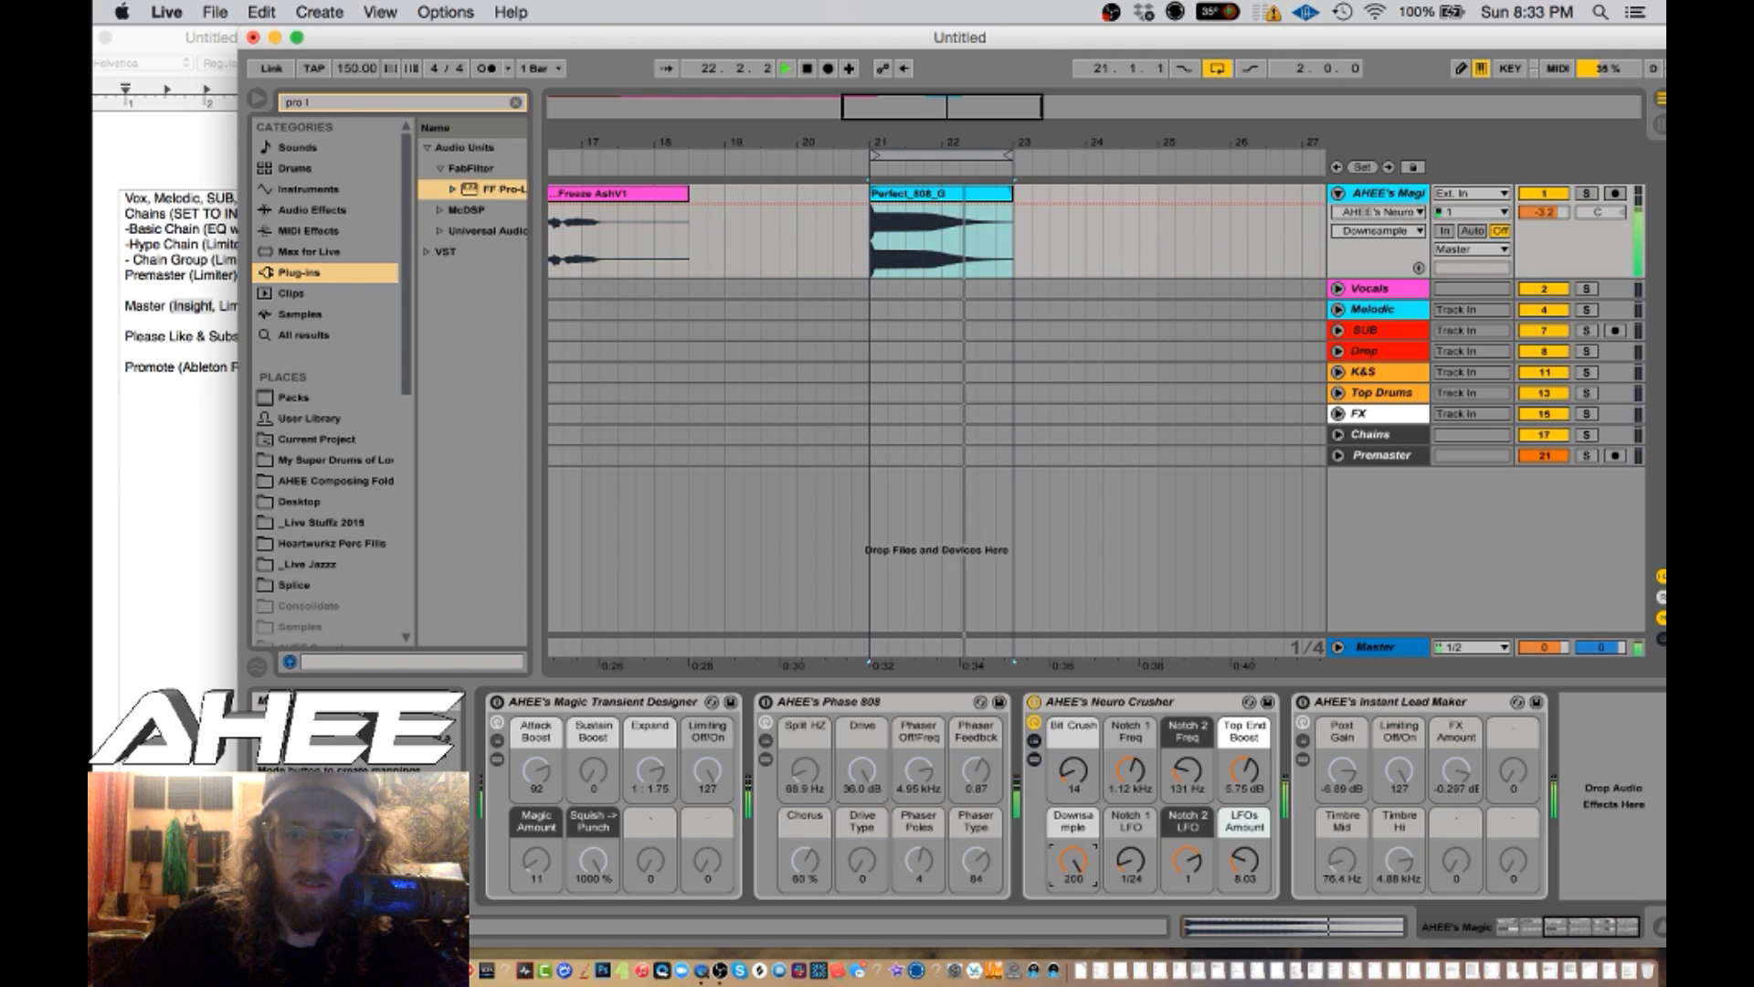
click(1035, 702)
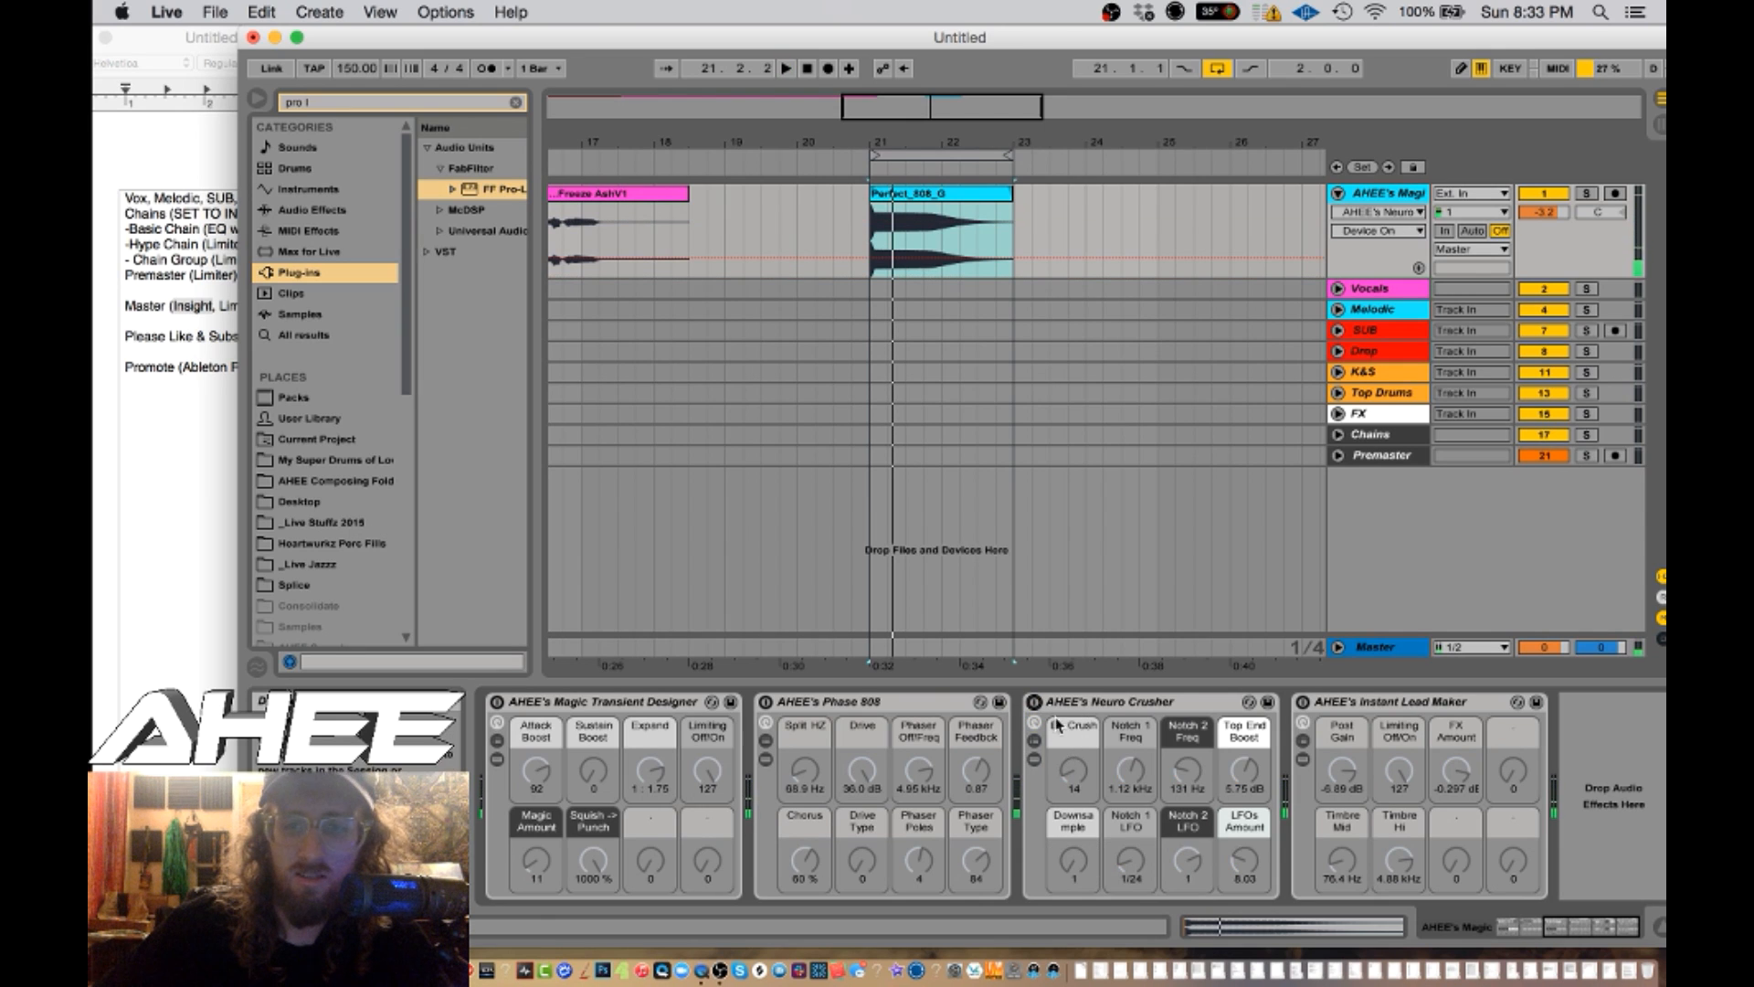
- Turn on AHEE's Instant Lead Maker and transpose the Perfect_808 clip to 21 semitones while it plays, and stop playback
click(1303, 702)
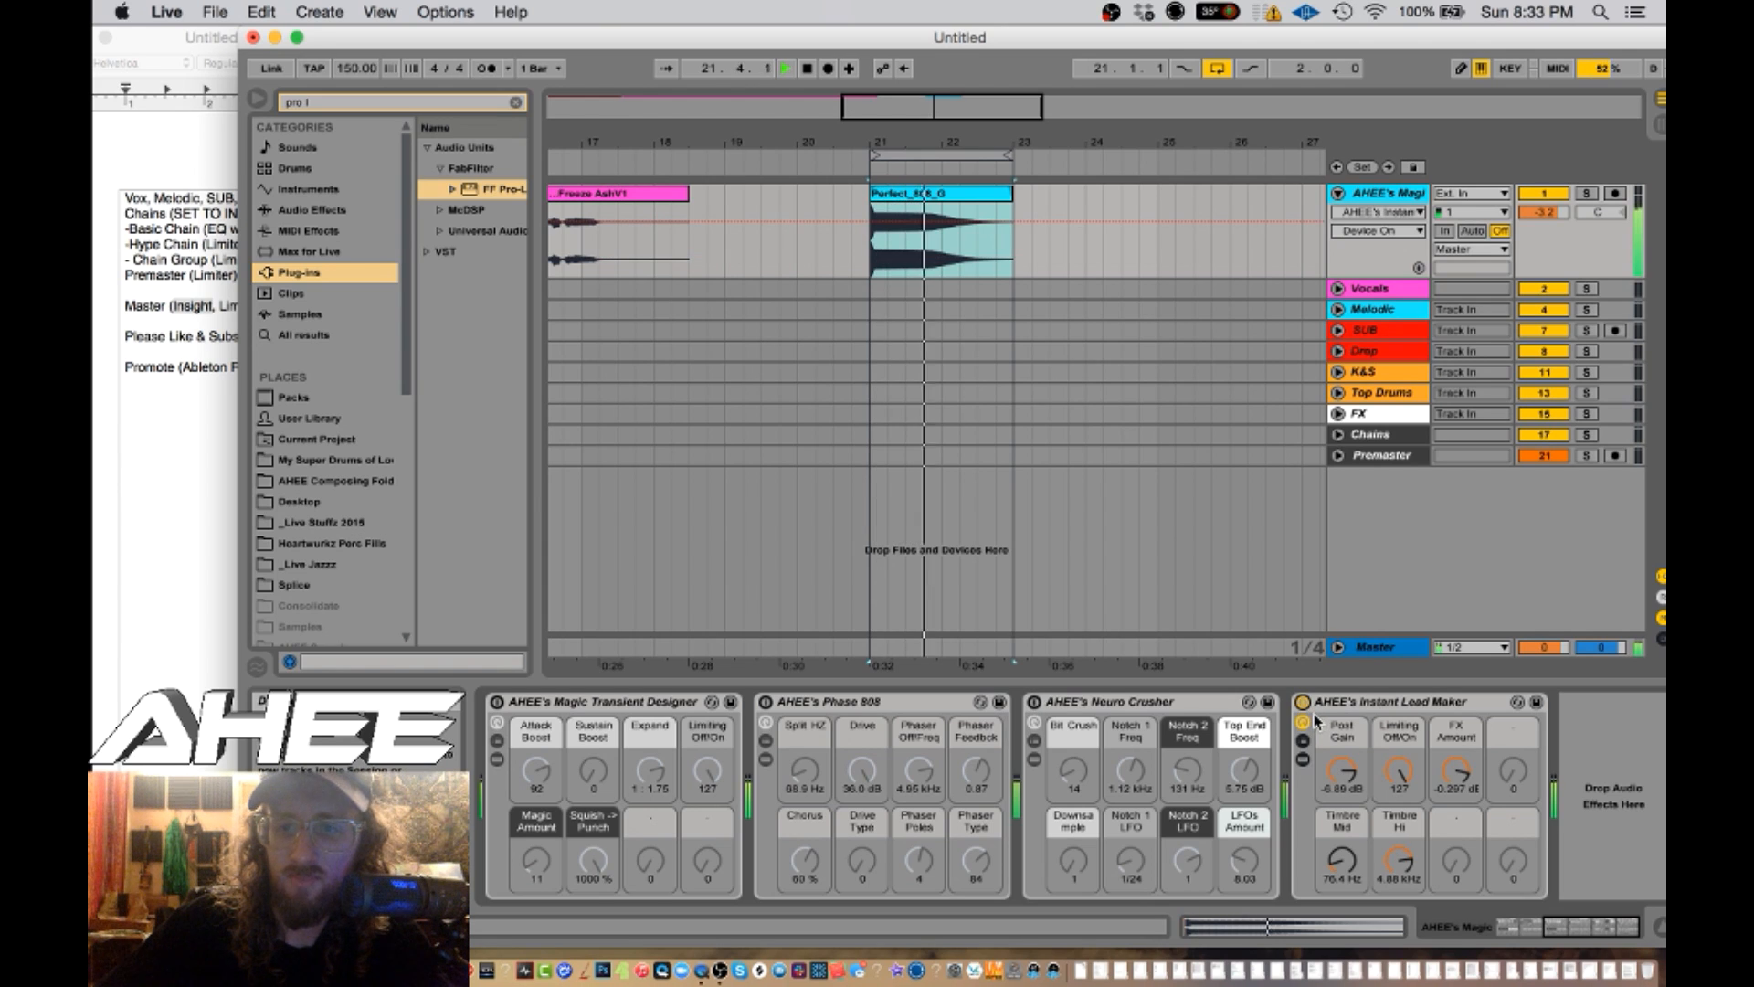
key(space)
double_click(922, 210)
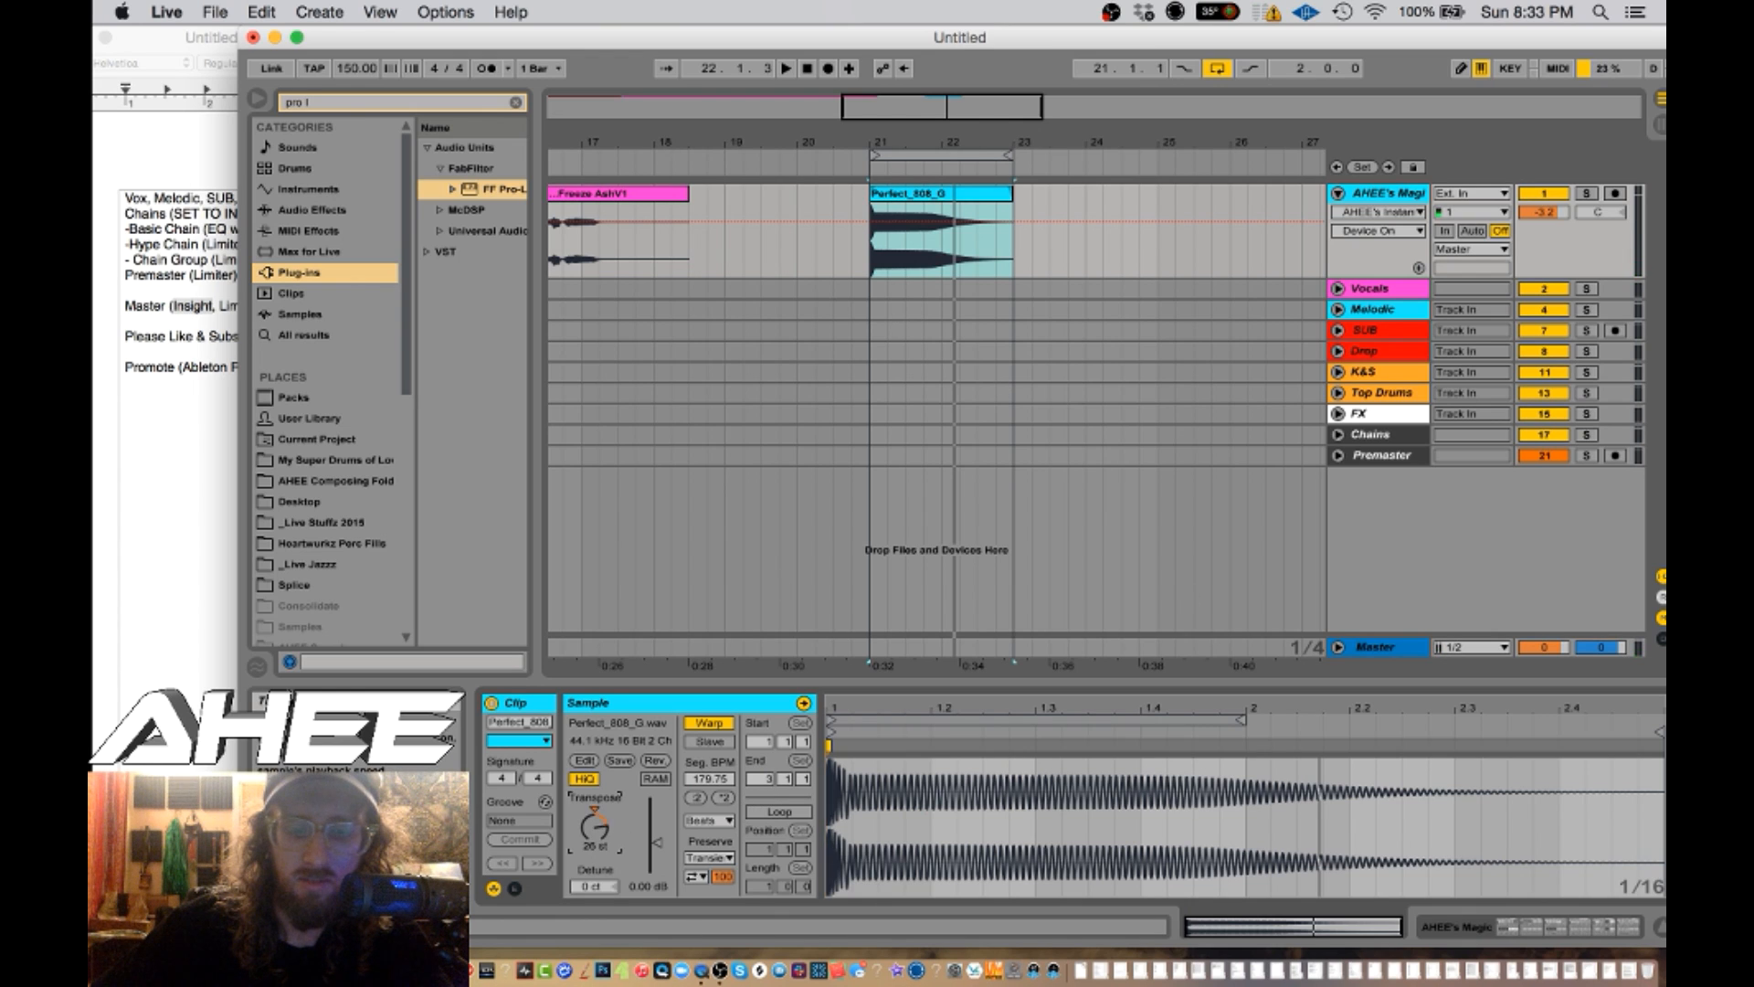
key(space)
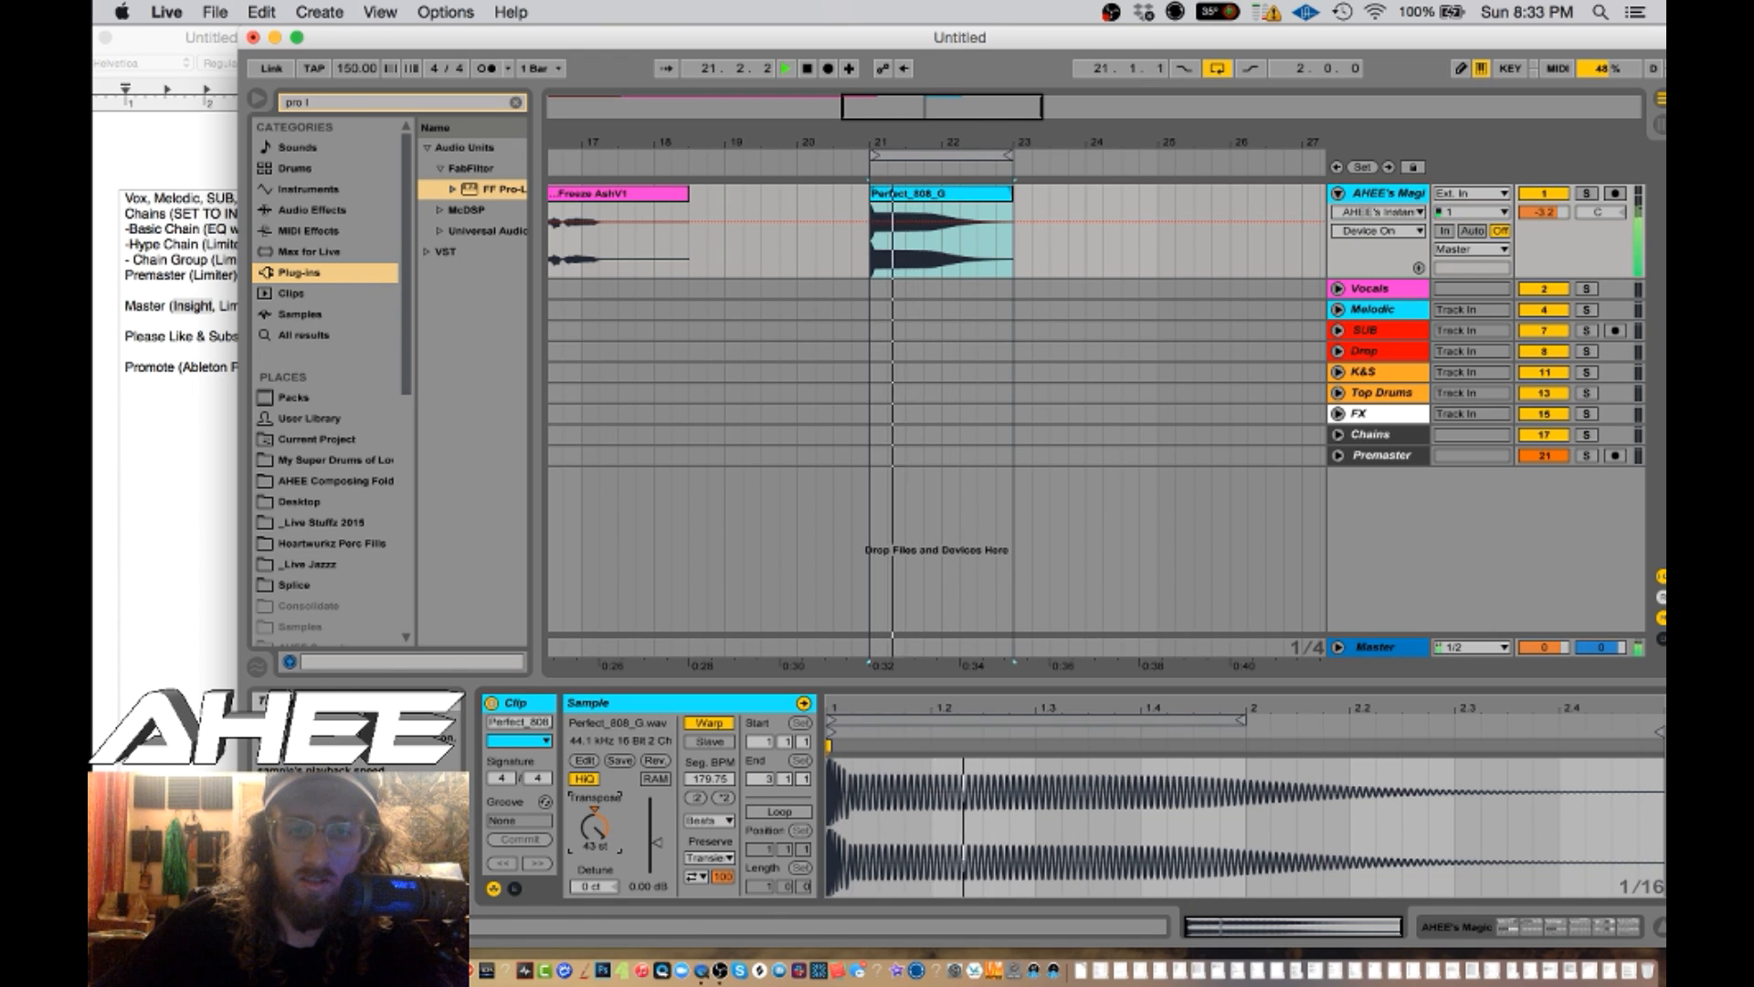
drag(594, 827, 594, 867)
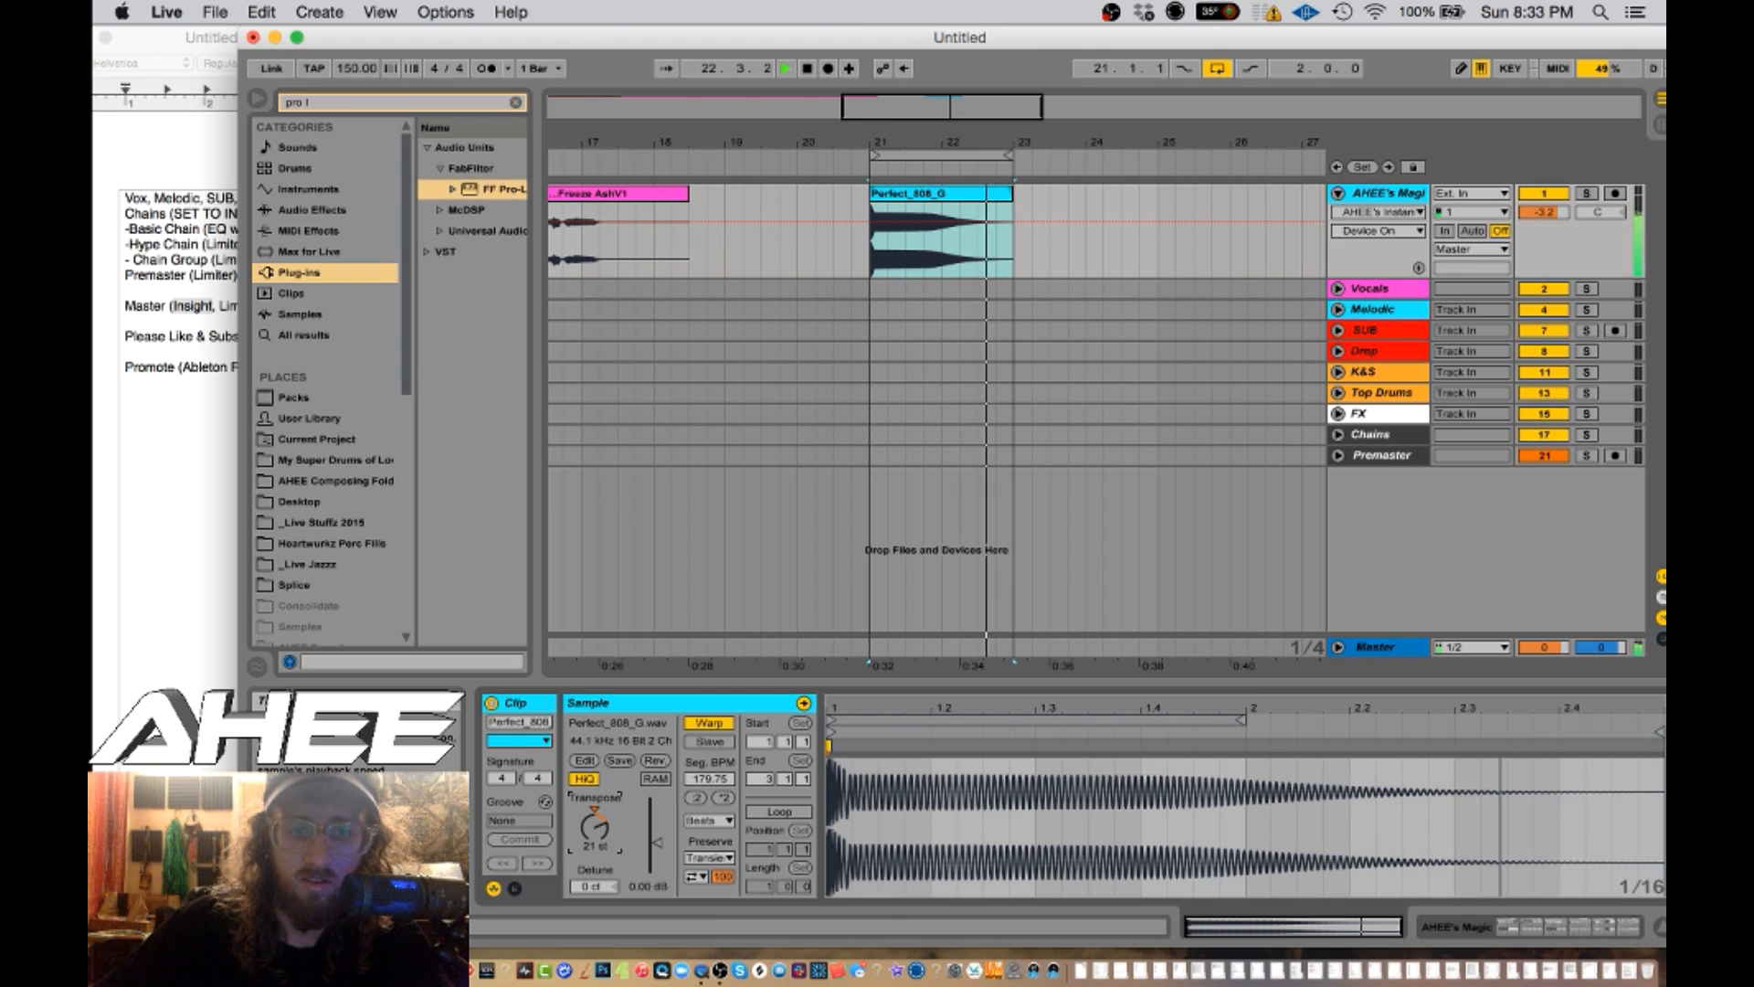
key(space)
- Show the track's device chain, compare the transposed 808 with Instant Lead Maker on and off, and stop playback with the rack on
click(1490, 929)
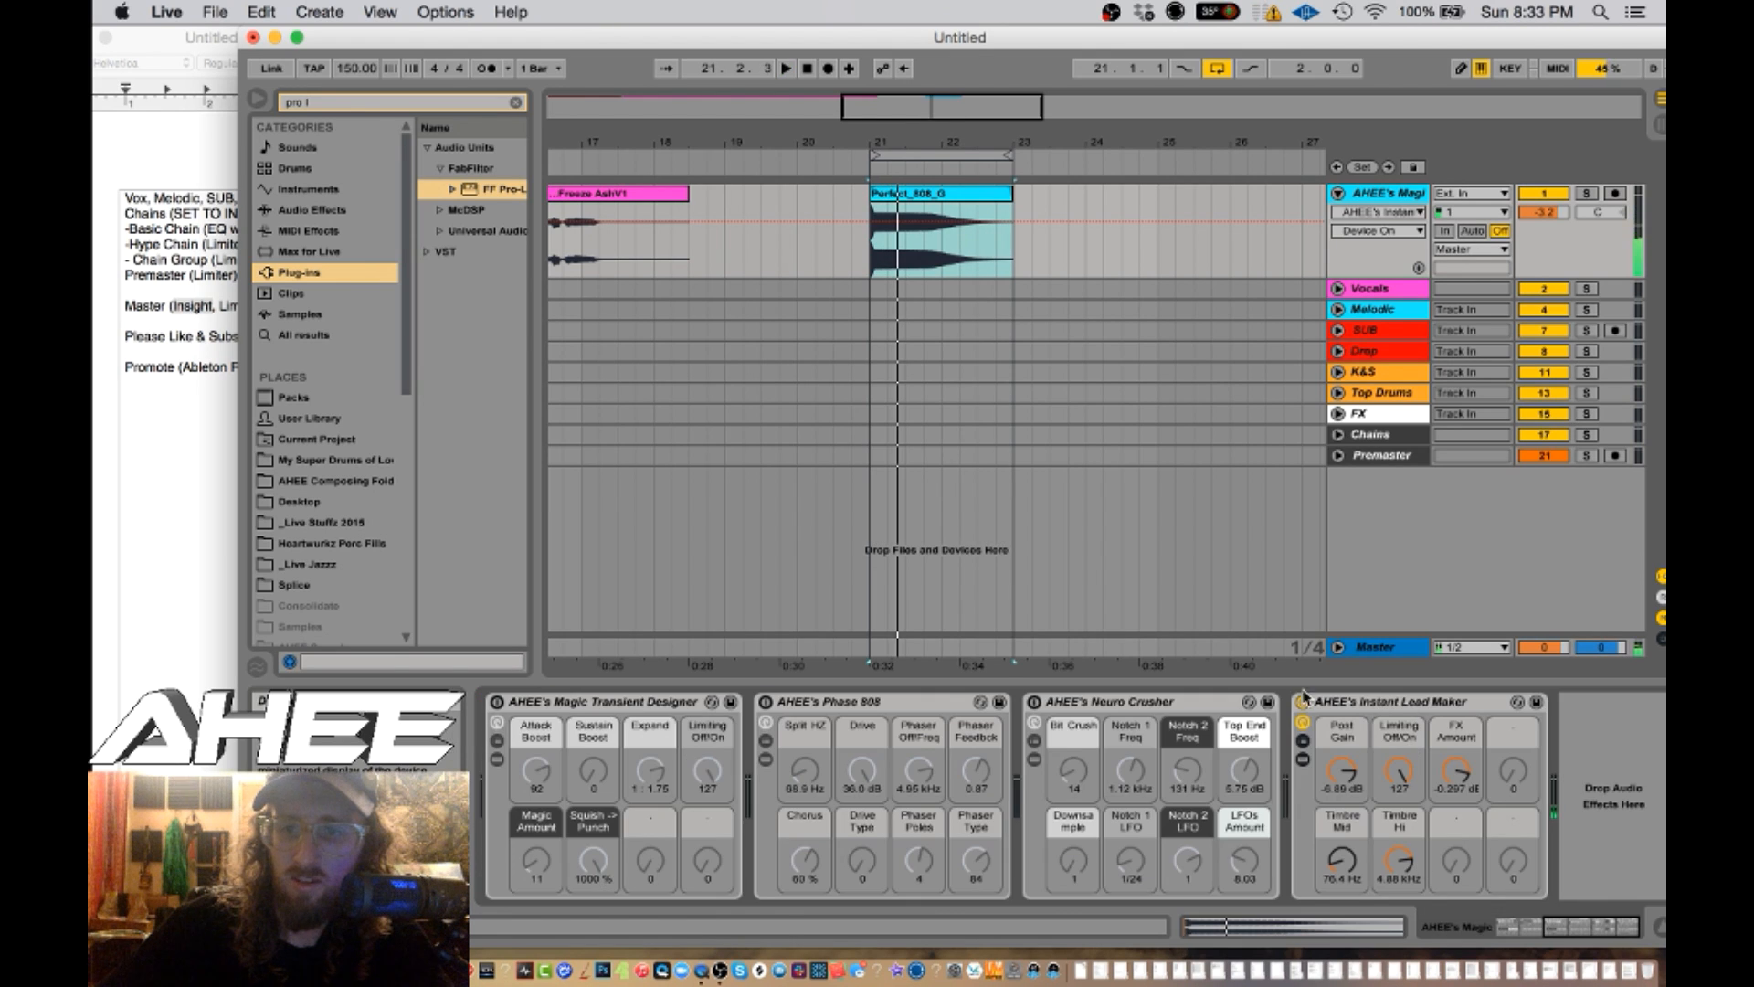
key(space)
click(1303, 702)
click(1303, 702)
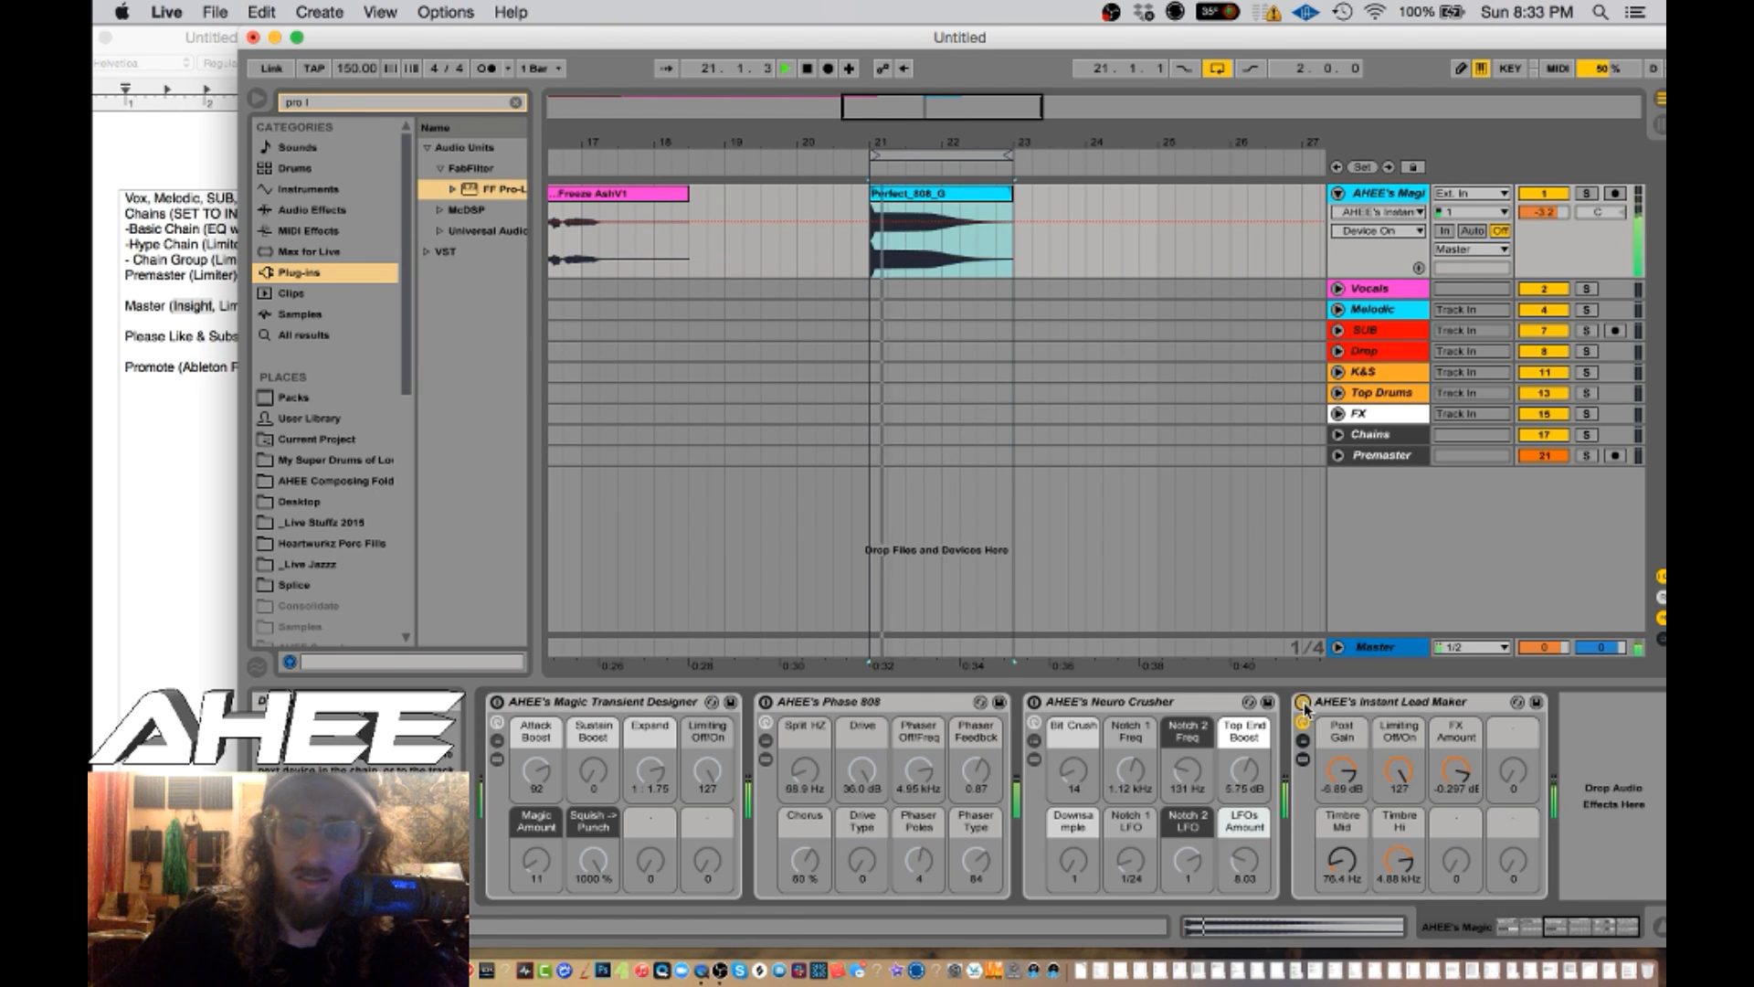
key(space)
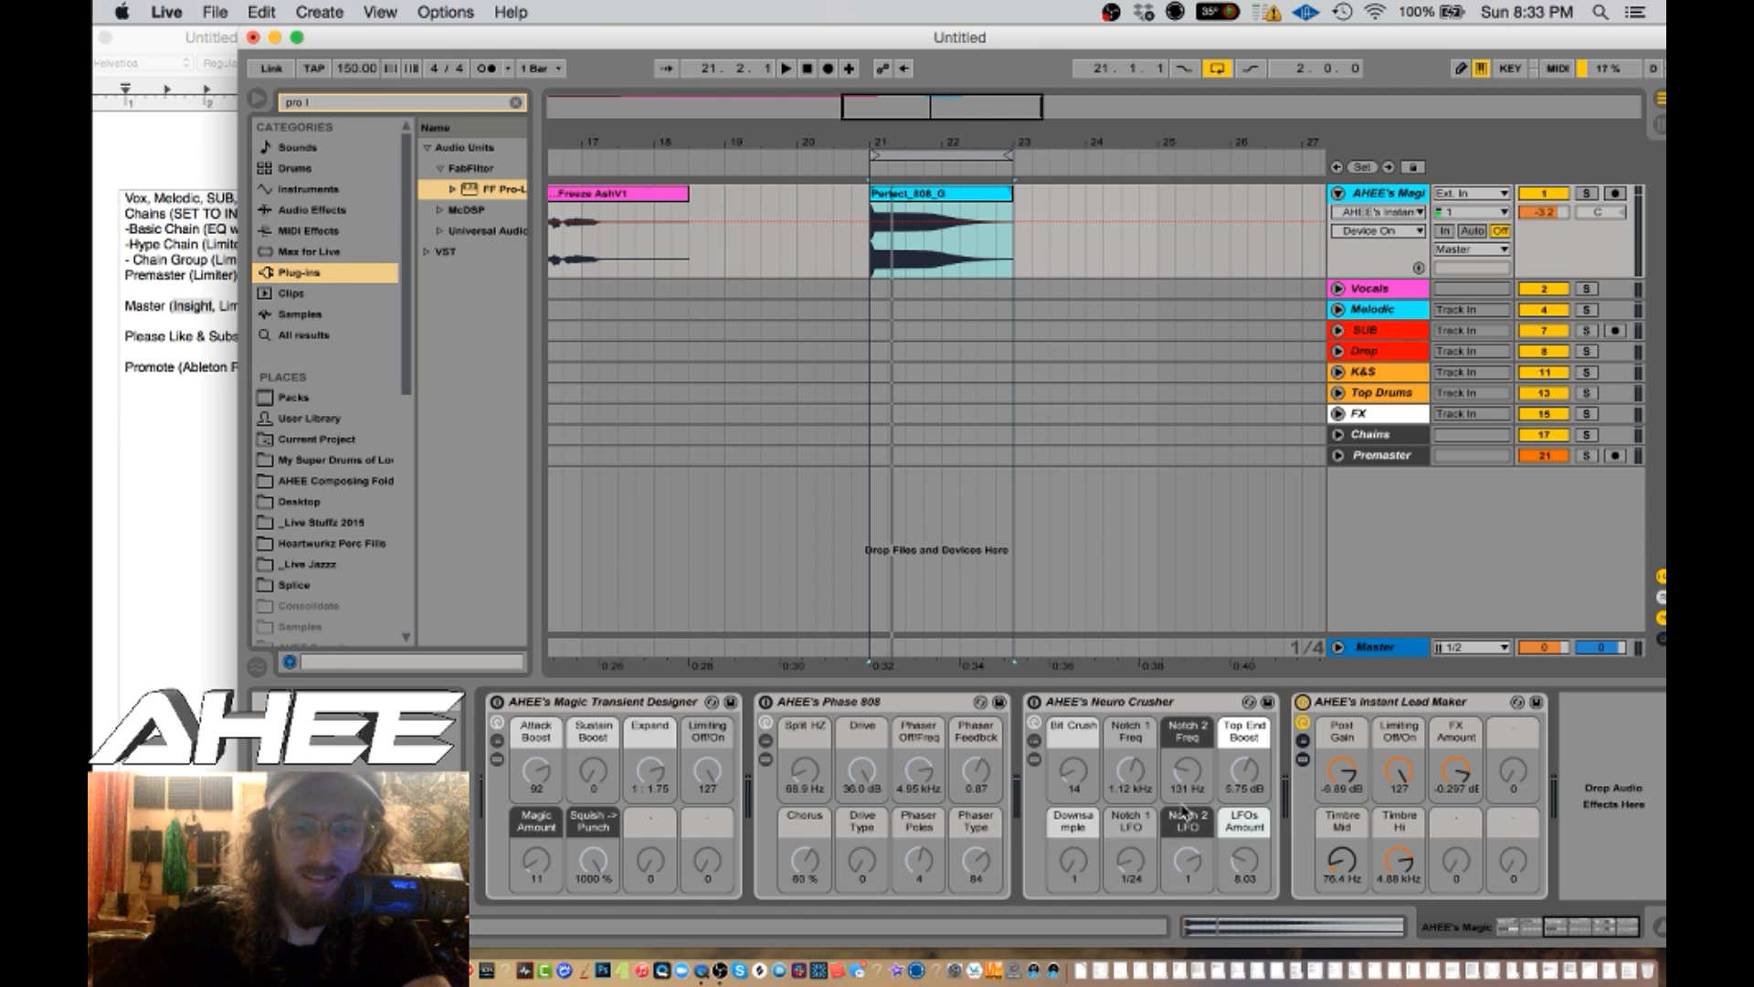
- Switch to OBS
click(715, 969)
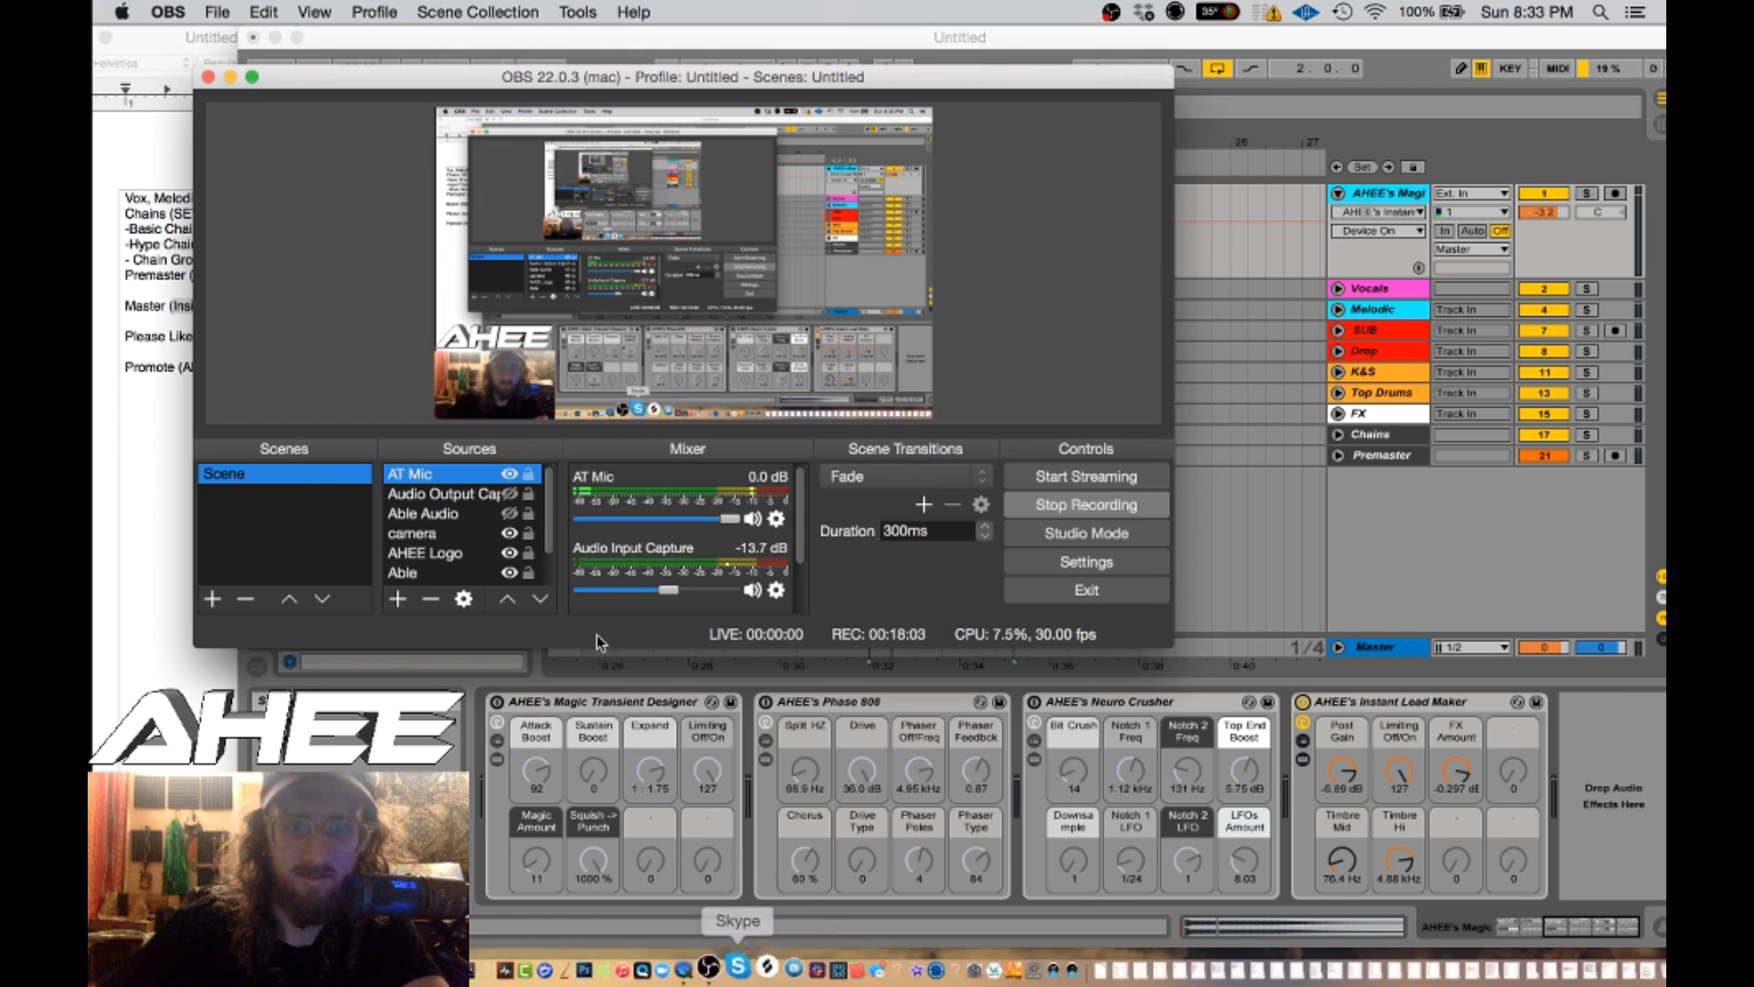